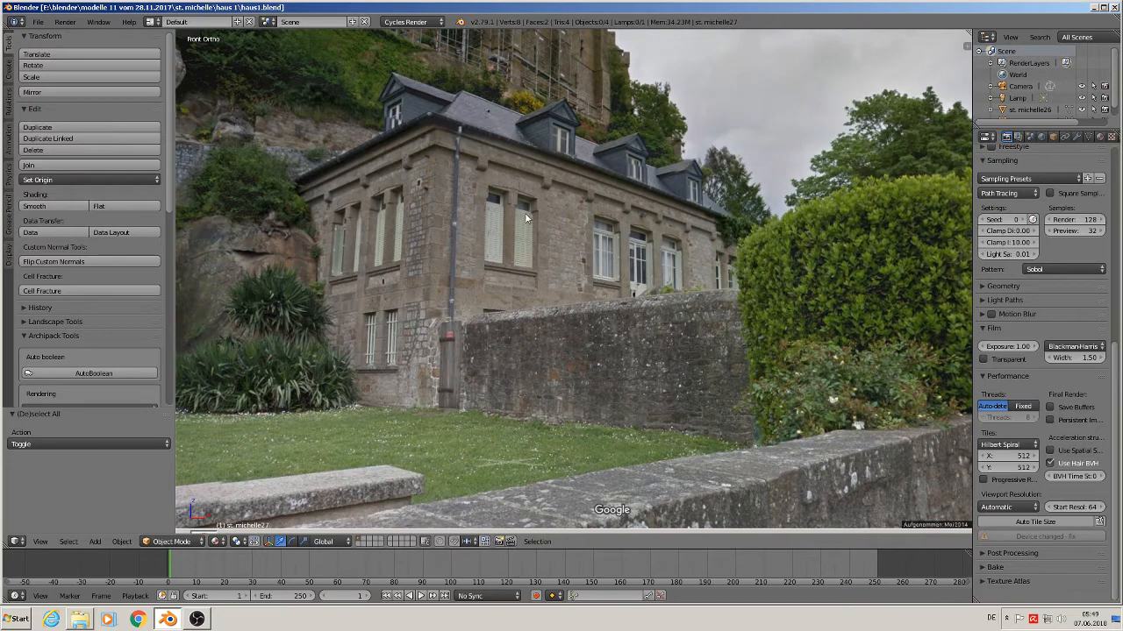
- Add a mesh cube at the upper-left corner of the front façade's first shuttered window in the reference photo
scroll(745, 453, down, 2)
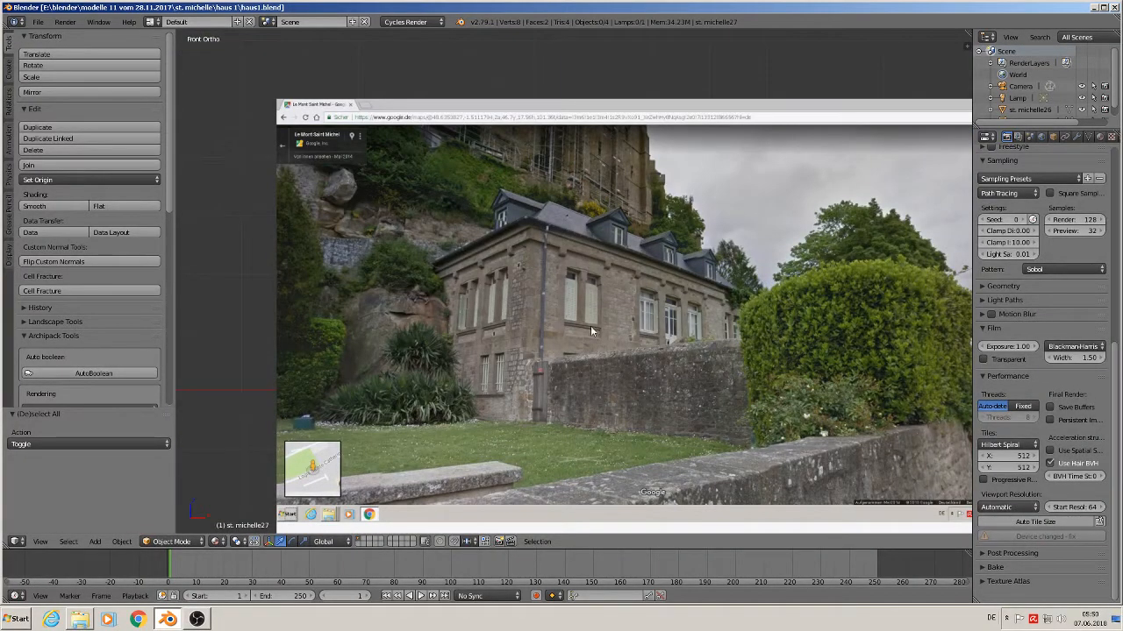
scroll(466, 365, up, 3)
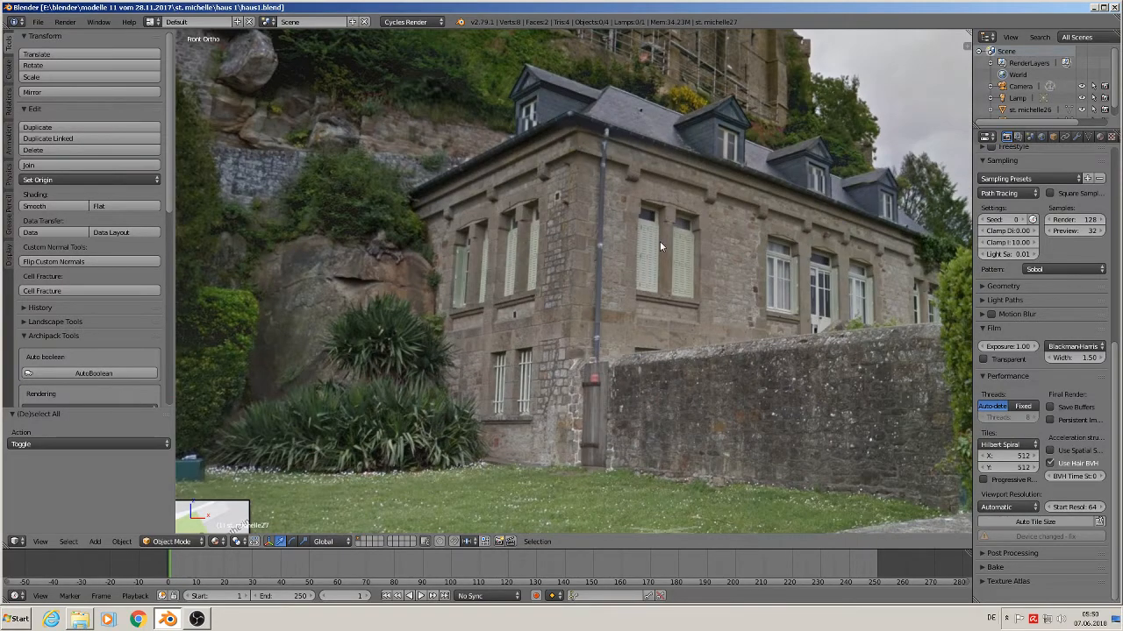
shift+middle_drag(660, 241, 528, 257)
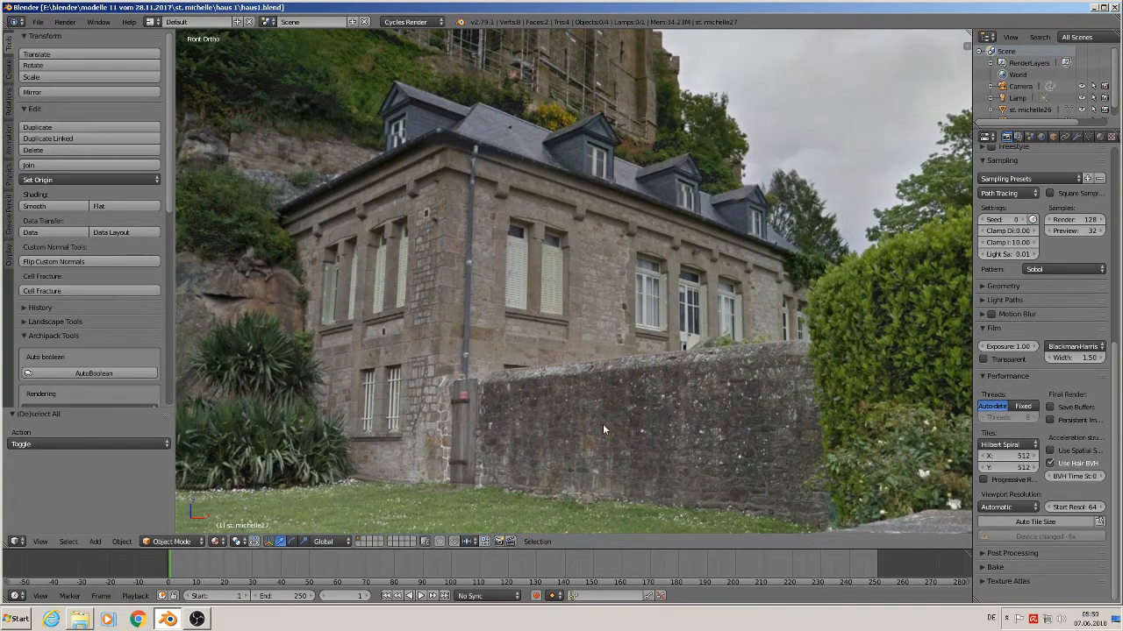
scroll(584, 421, up, 1)
scroll(533, 226, up, 2)
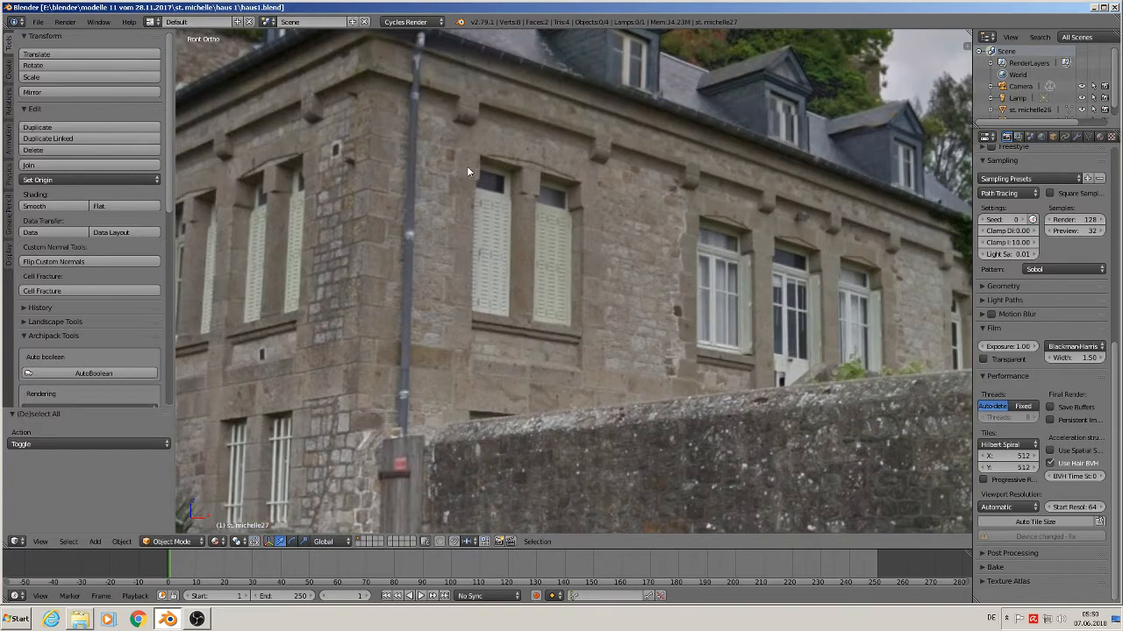
click(95, 541)
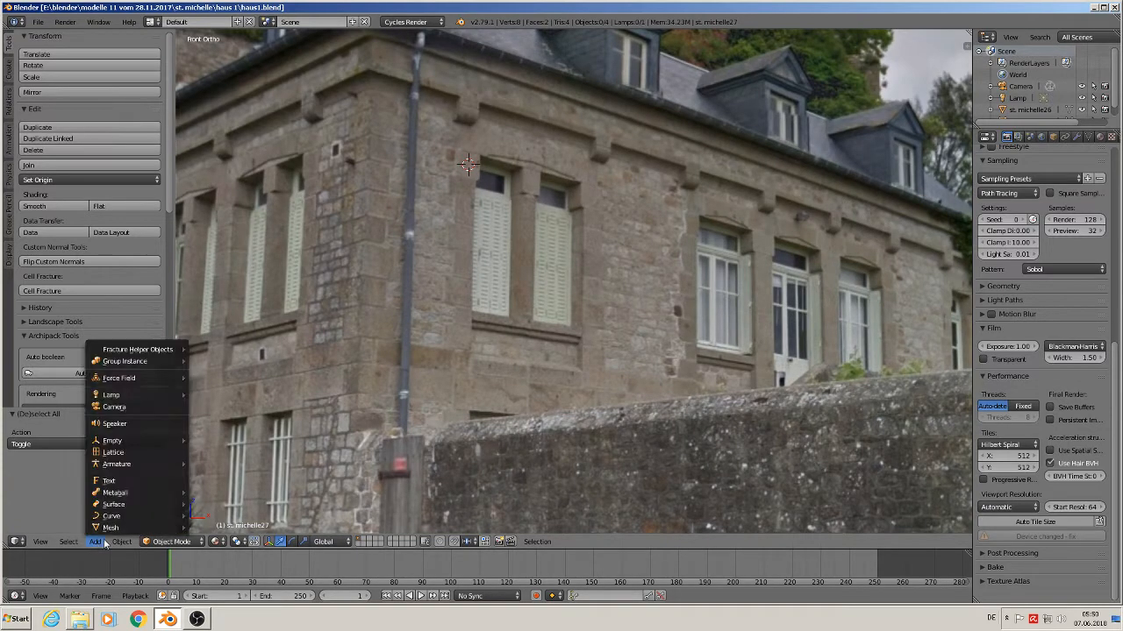
mouse_move(109, 529)
click(231, 261)
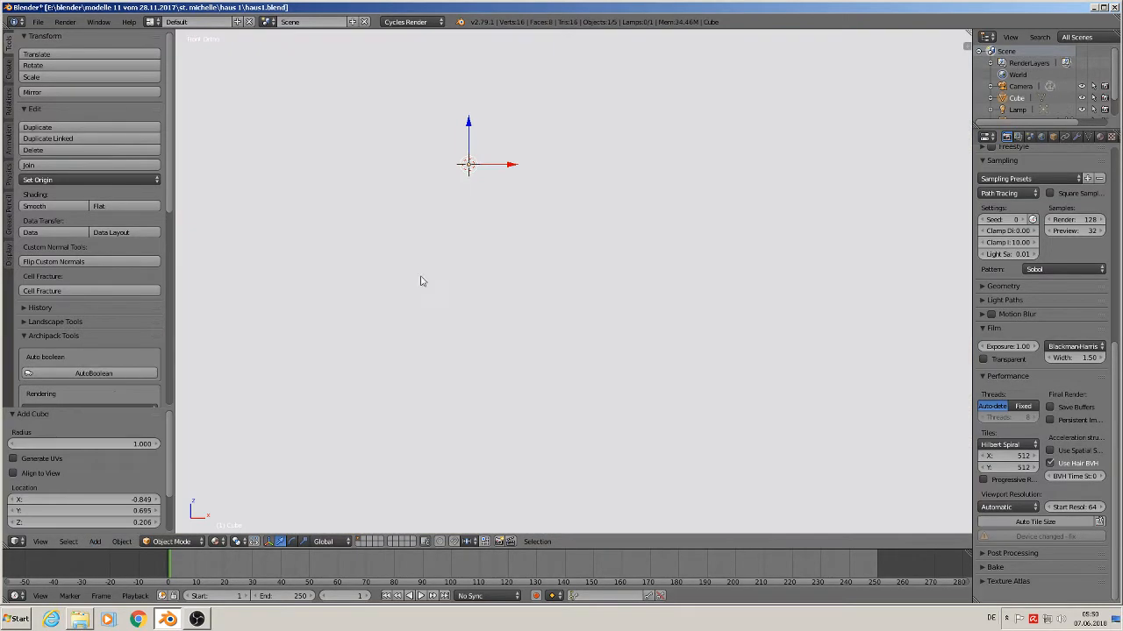
- Scale the cube down uniformly by 0.020 and again by 0.305 to match the size of a window-surround stone
key(s)
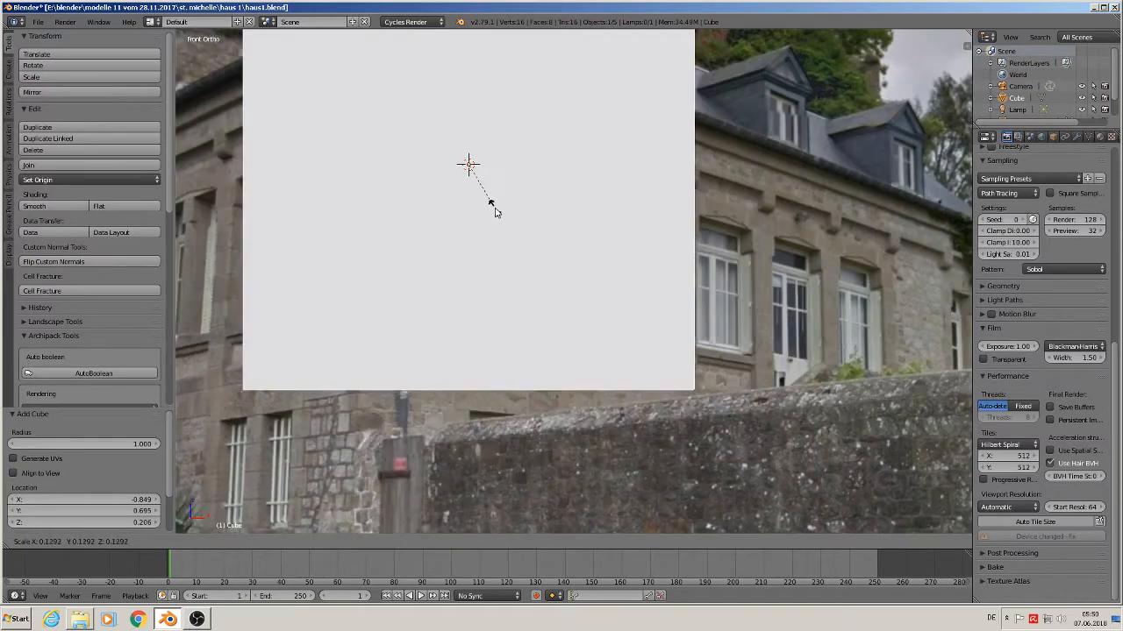
click(461, 167)
key(s)
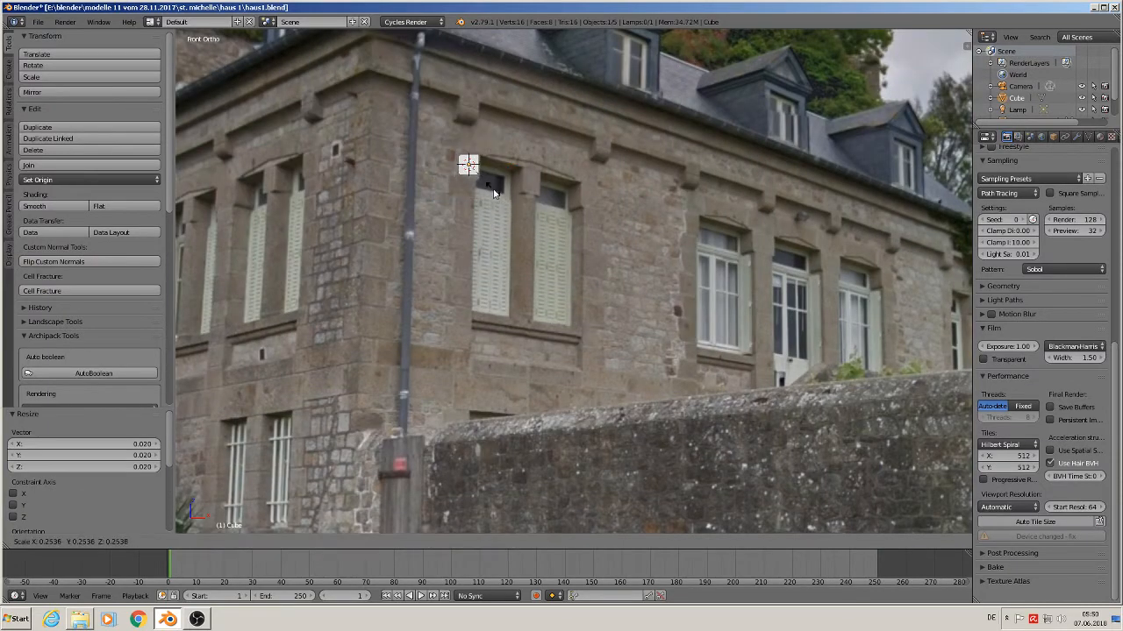
click(501, 195)
- Move the small cube by -0.011 along the Y axis
scroll(509, 183, up, 2)
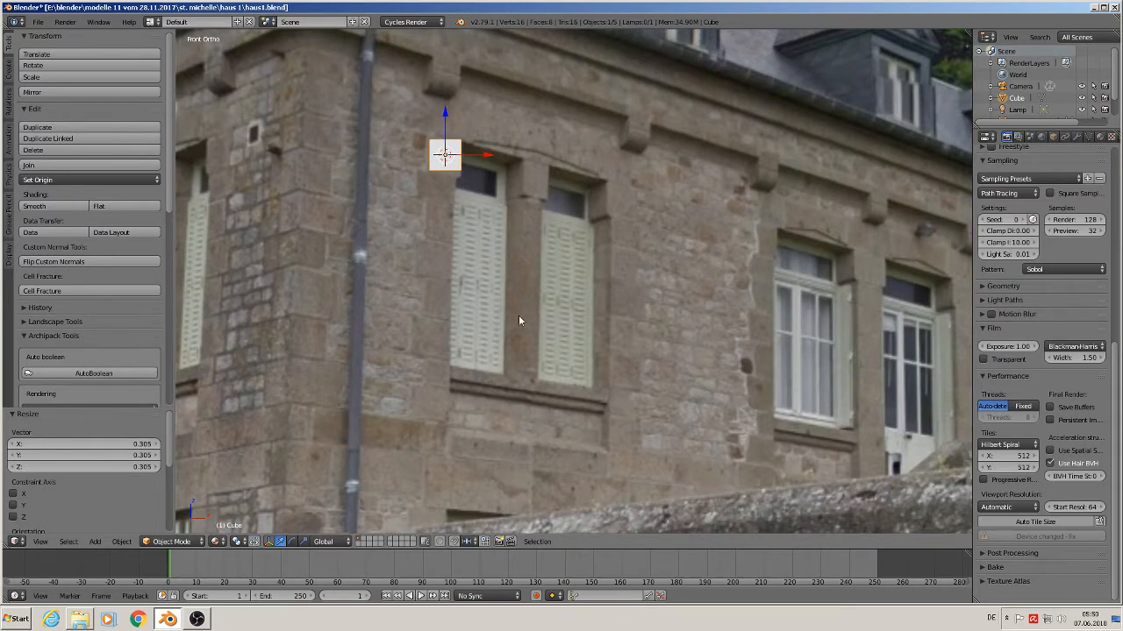
scroll(519, 319, down, 3)
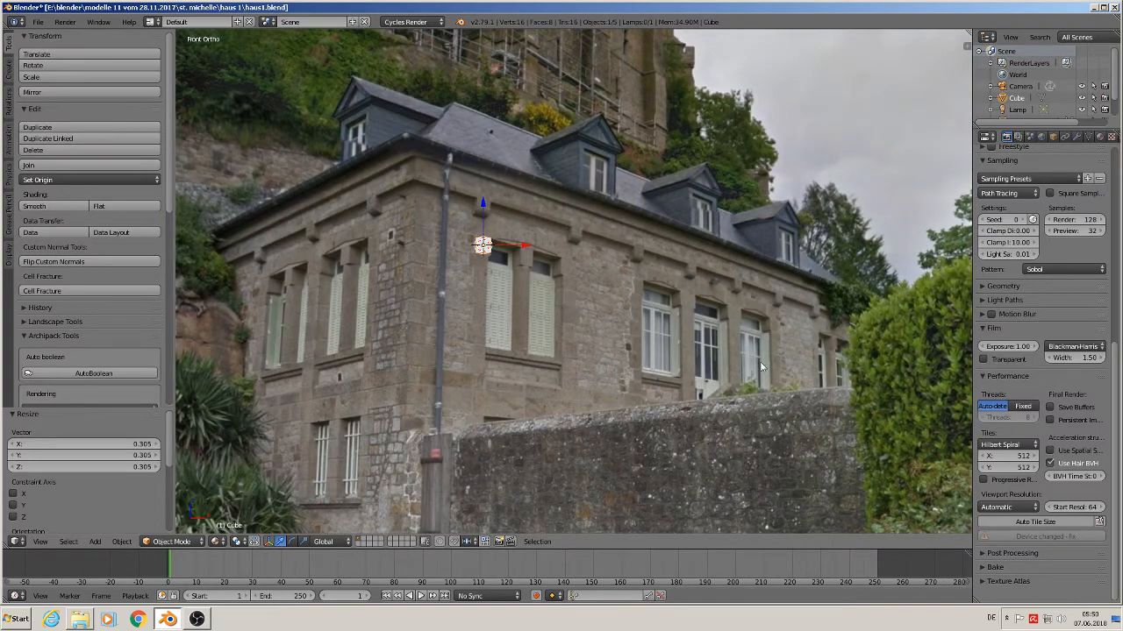
scroll(470, 330, up, 3)
scroll(520, 215, up, 2)
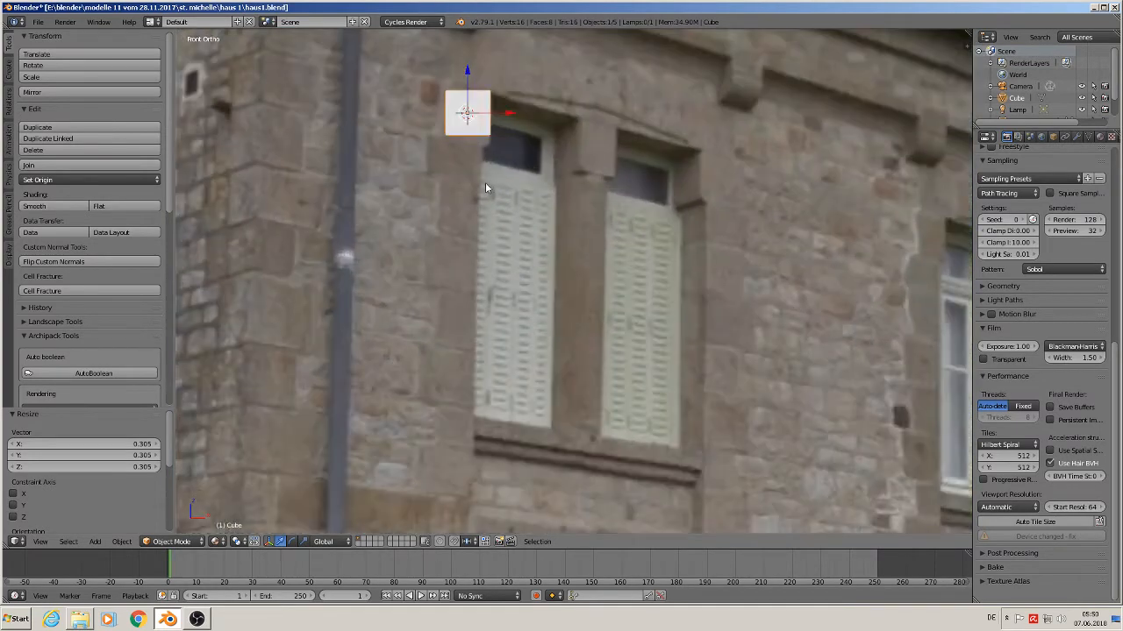
middle_drag(485, 182, 522, 156)
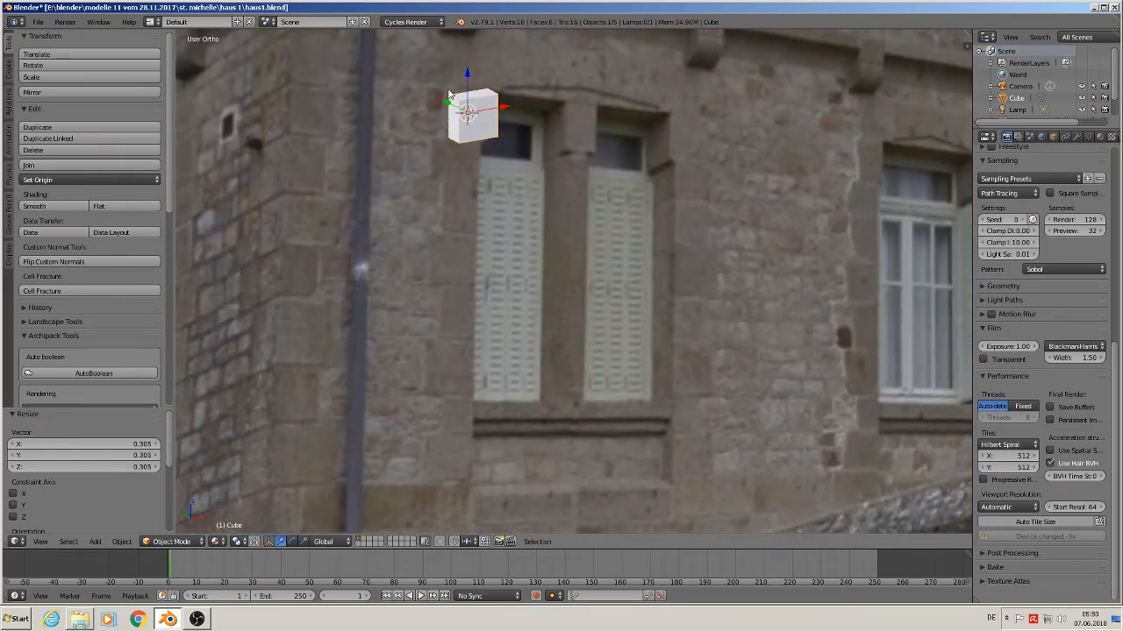
drag(446, 104, 468, 121)
- Bevel all edges of the cube with an amount of 0.061 and 2 segments
scroll(478, 140, up, 4)
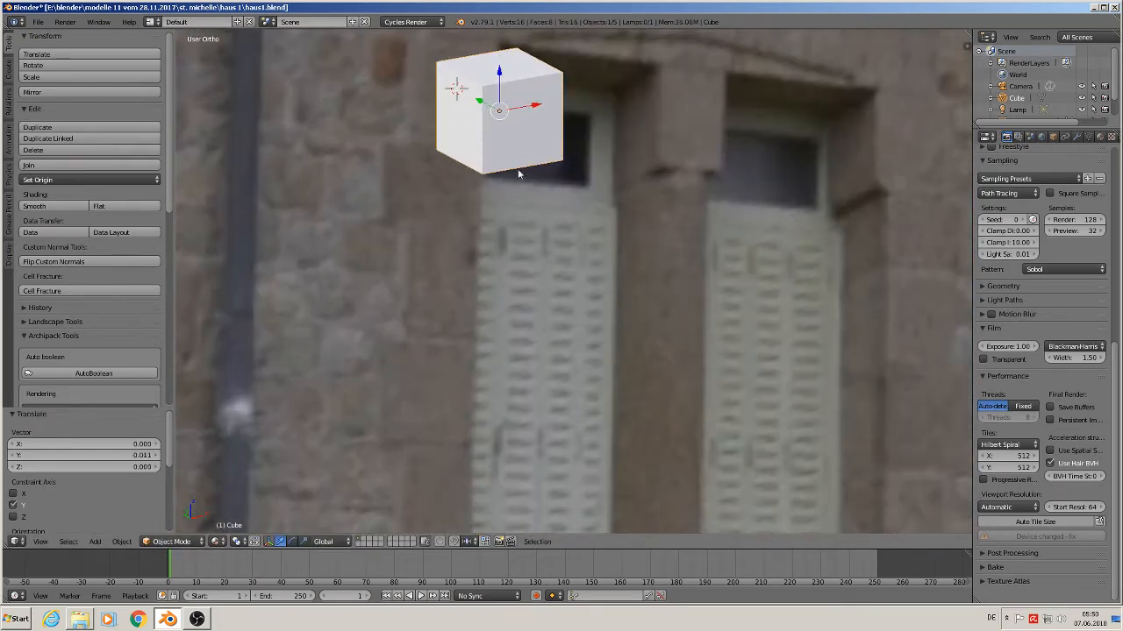
shift+middle_drag(519, 172, 533, 268)
scroll(522, 256, up, 2)
key(Tab)
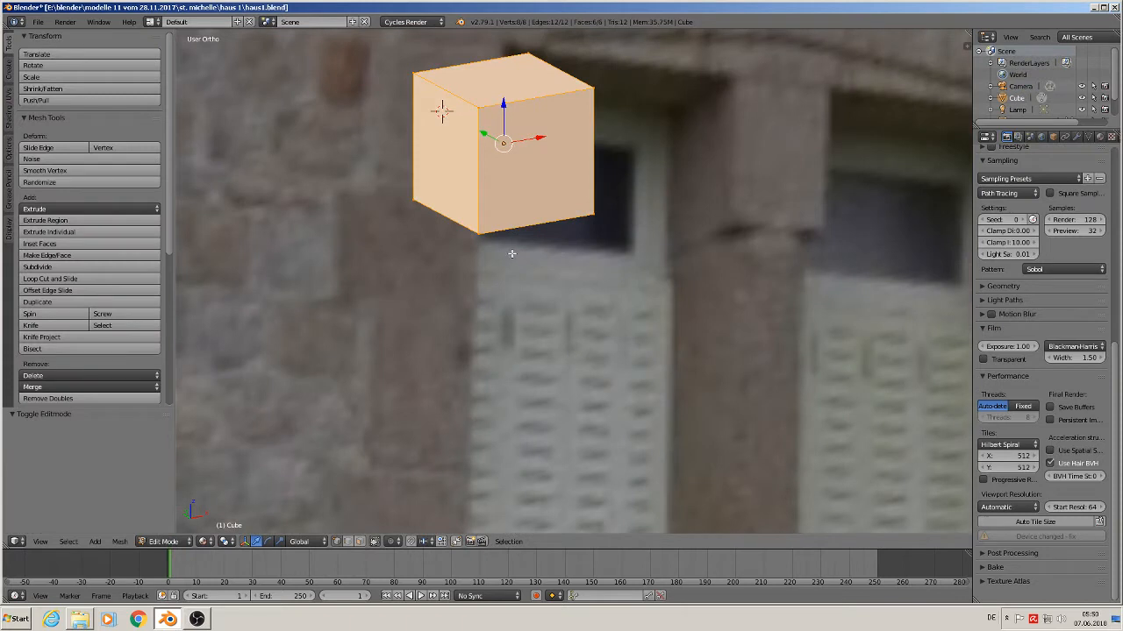
key(ctrl+b)
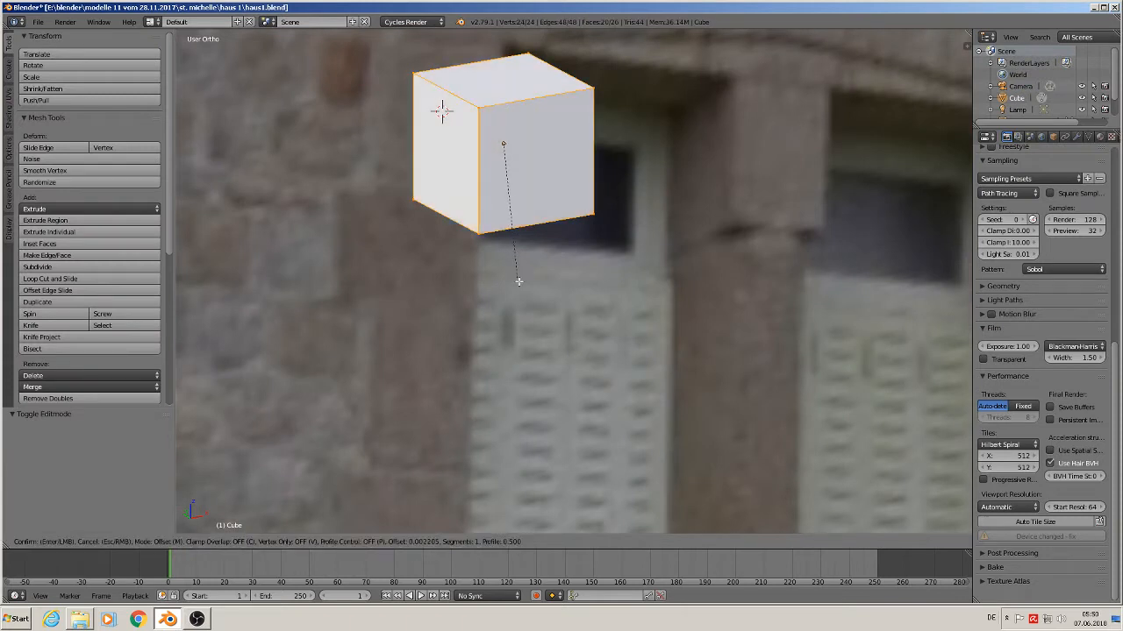
scroll(922, 287, up, 1)
click(922, 287)
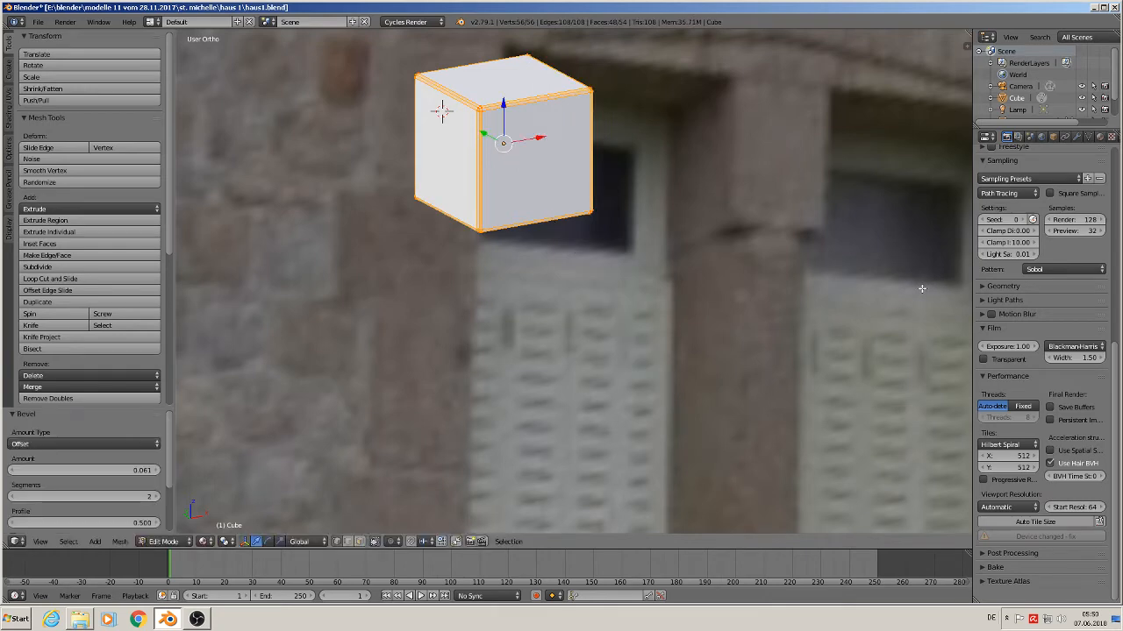
key(Tab)
- Duplicate the bevelled stone in front view and place the copy directly beneath it, offset -0.012 along Z
middle_drag(705, 106, 617, 133)
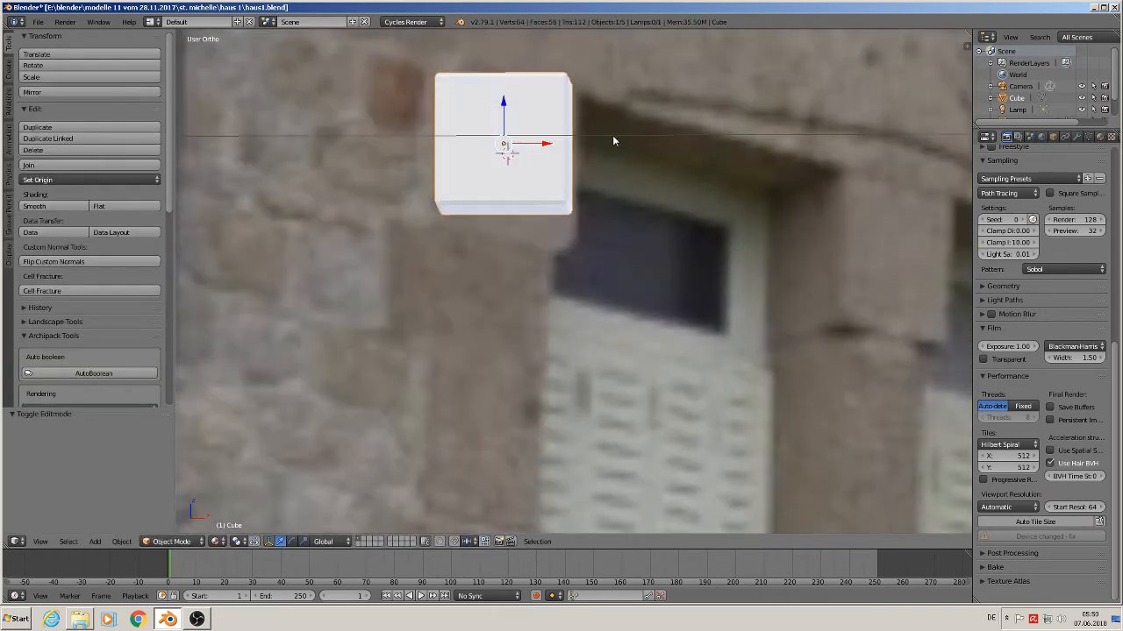
key(KP_1)
scroll(612, 135, down, 6)
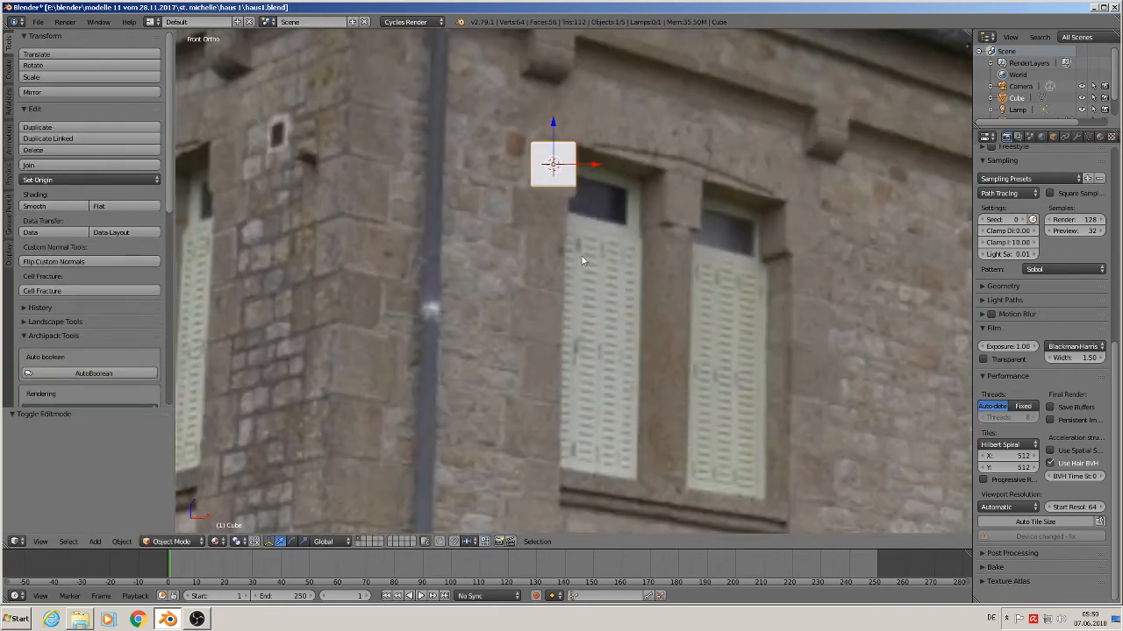
shift+middle_drag(582, 259, 487, 183)
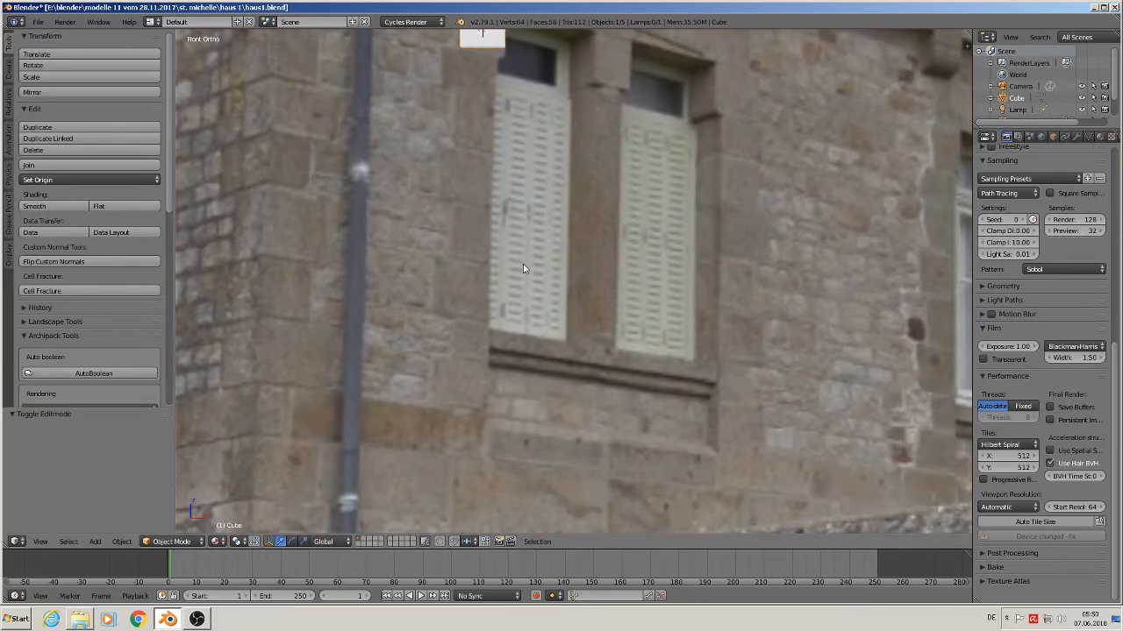
shift+middle_drag(492, 116, 492, 201)
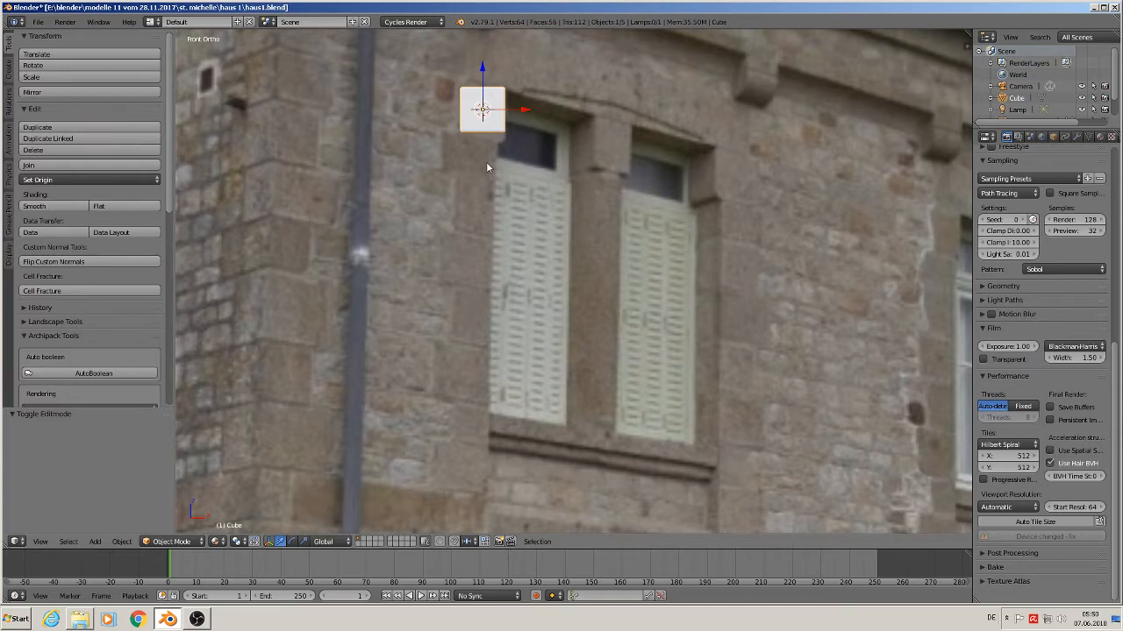
key(shift+d)
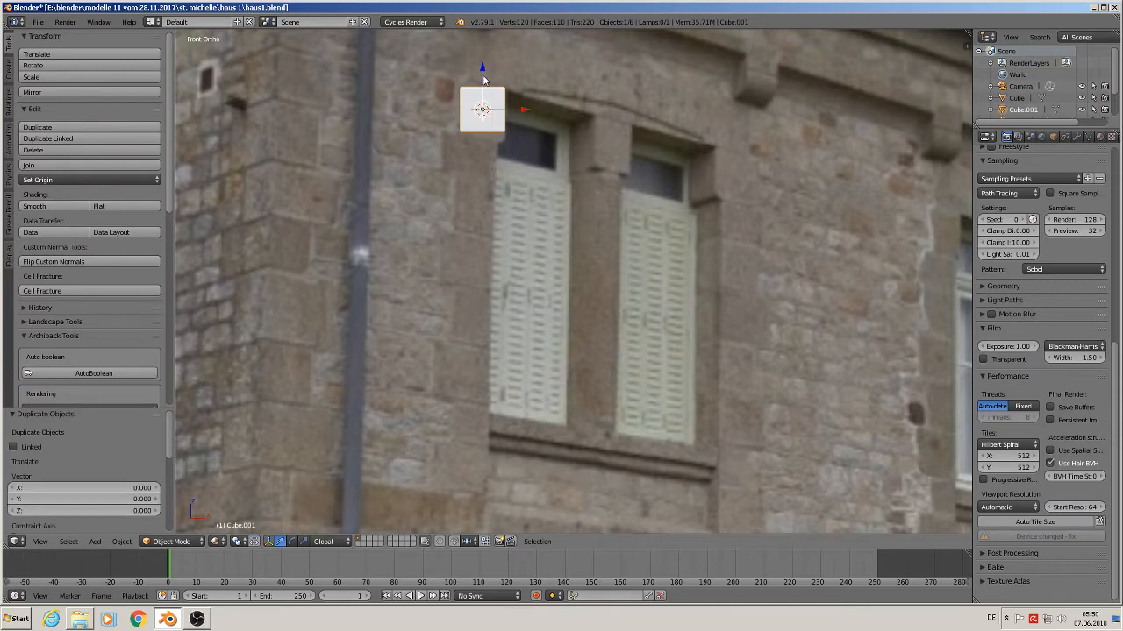
key(z)
click(485, 116)
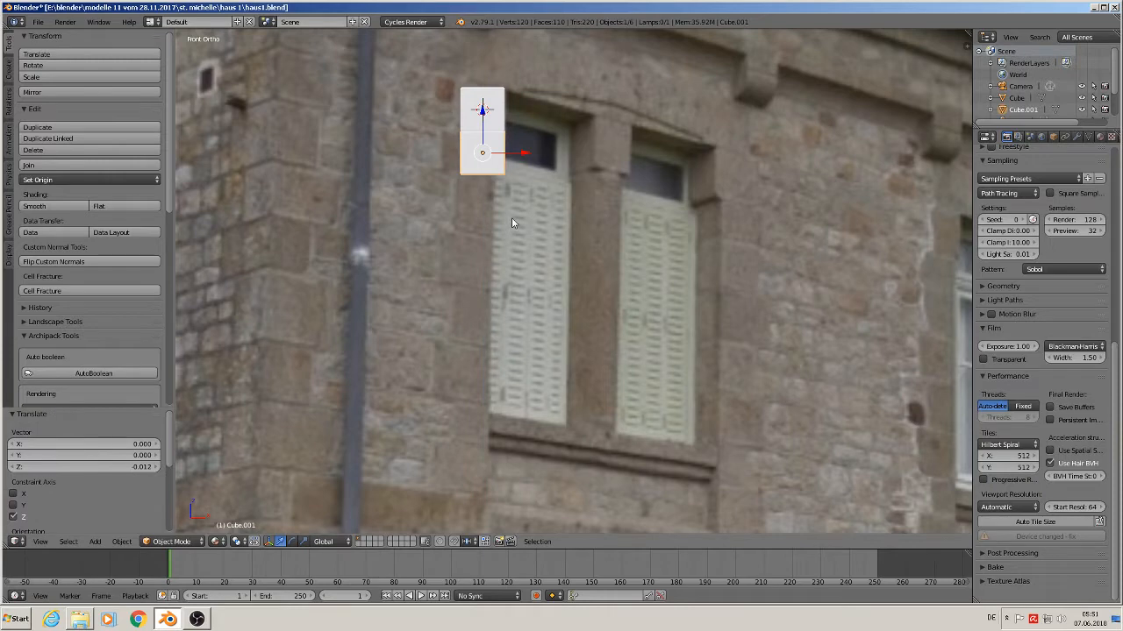
- Scale the second stone by 0.862 along Z and nudge it into place against the stone above
key(s)
key(z)
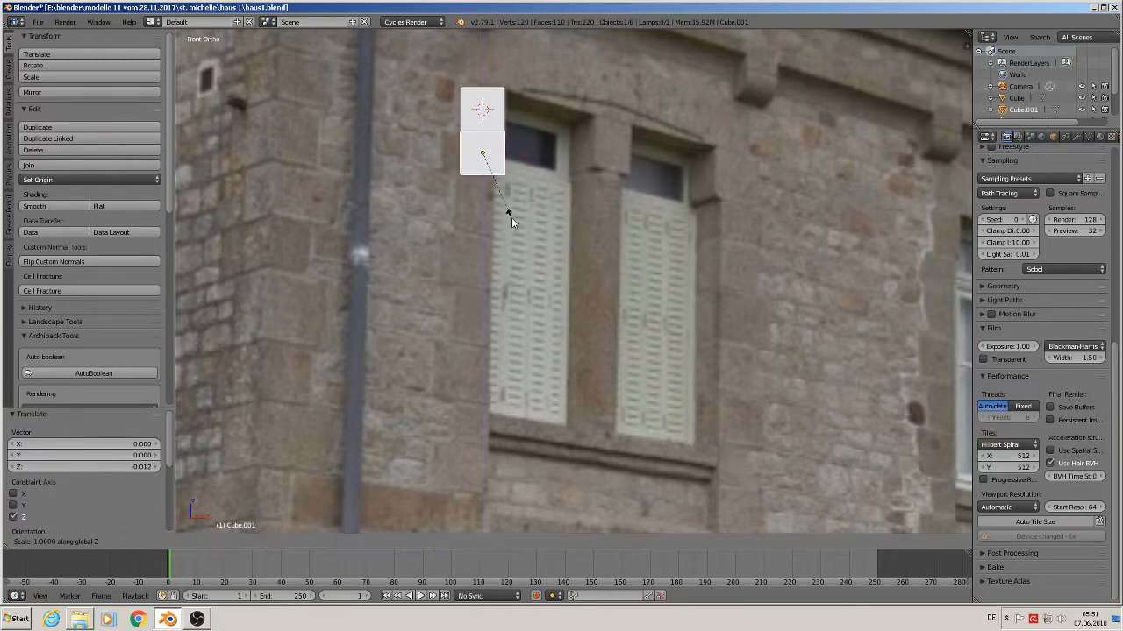
click(506, 210)
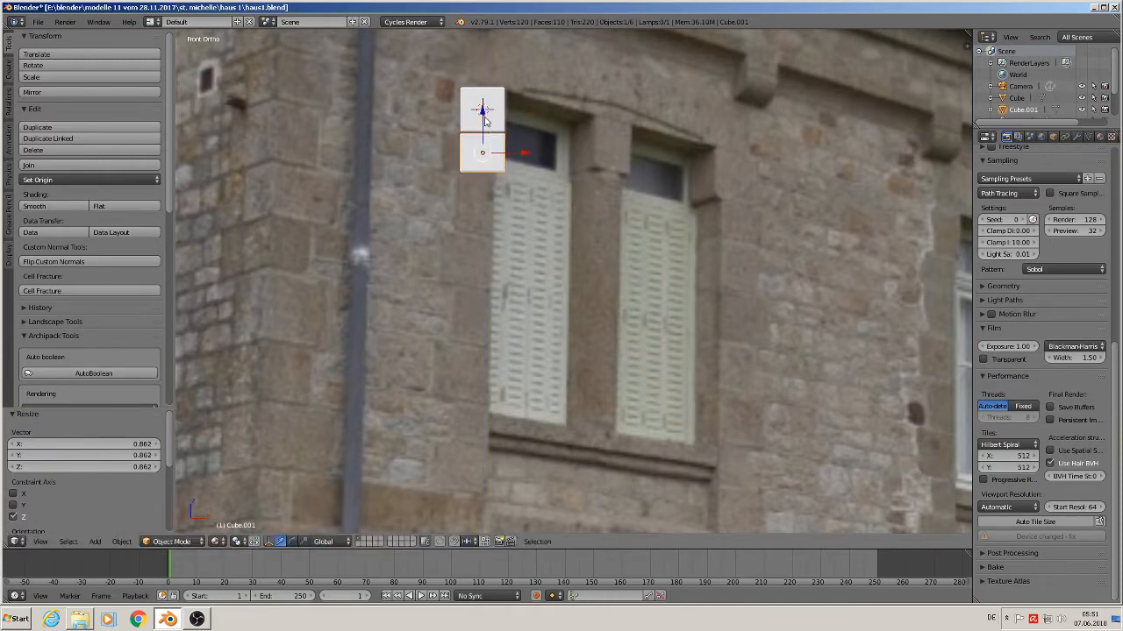
key(g)
click(483, 114)
- Widen the second stone by moving its left-side vertices -0.005 along X
key(Tab)
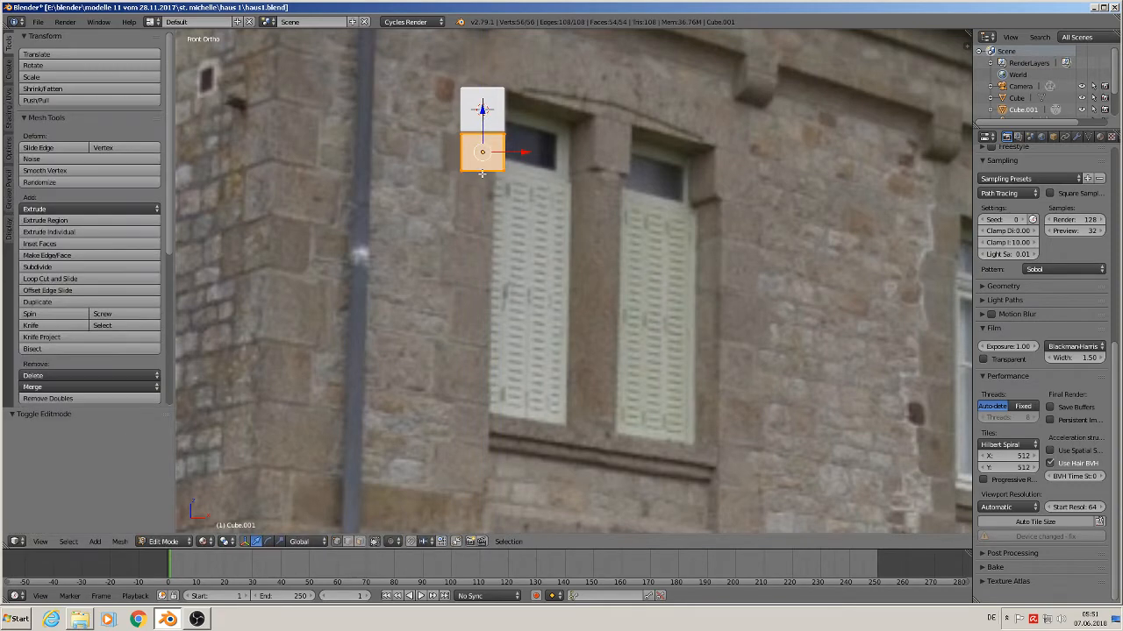
key(a)
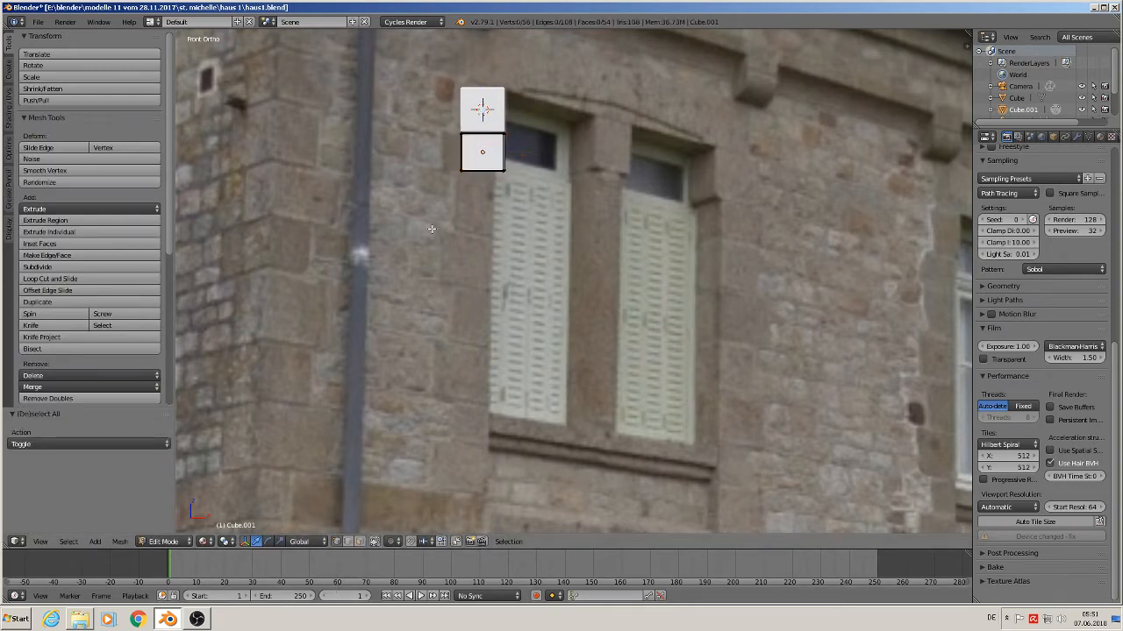
key(c)
drag(457, 174, 459, 123)
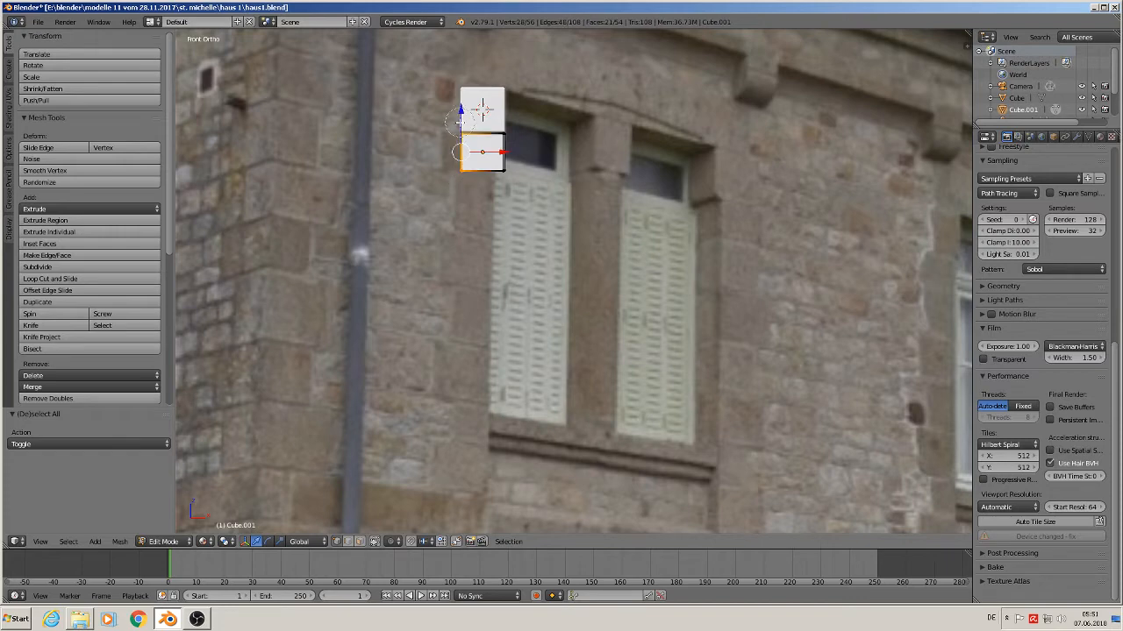
key(g)
key(x)
click(551, 224)
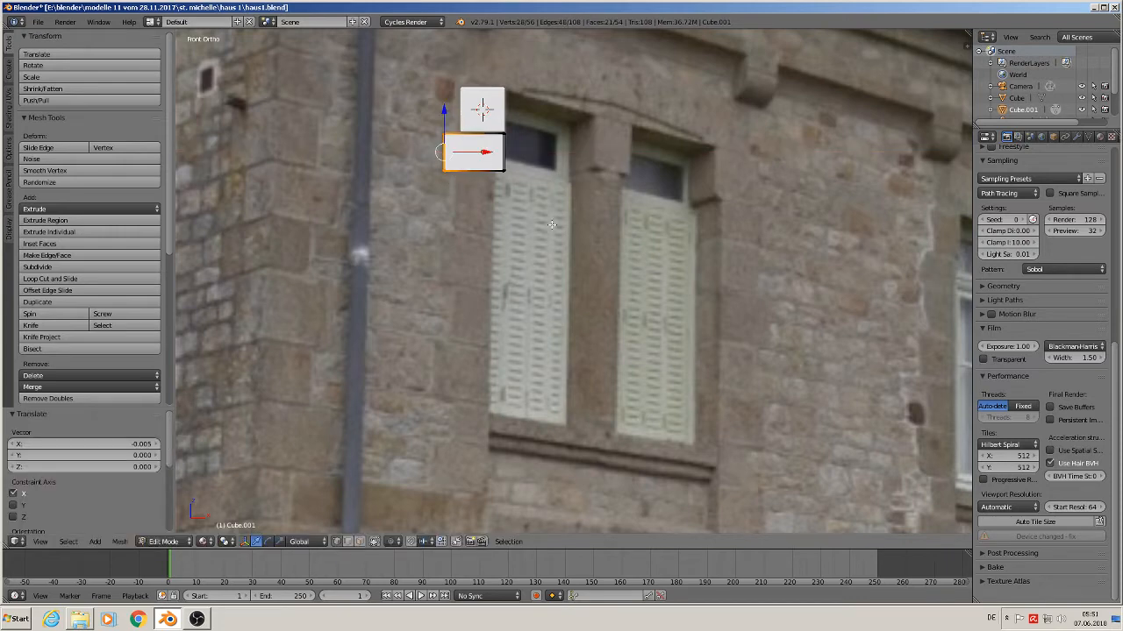
key(Tab)
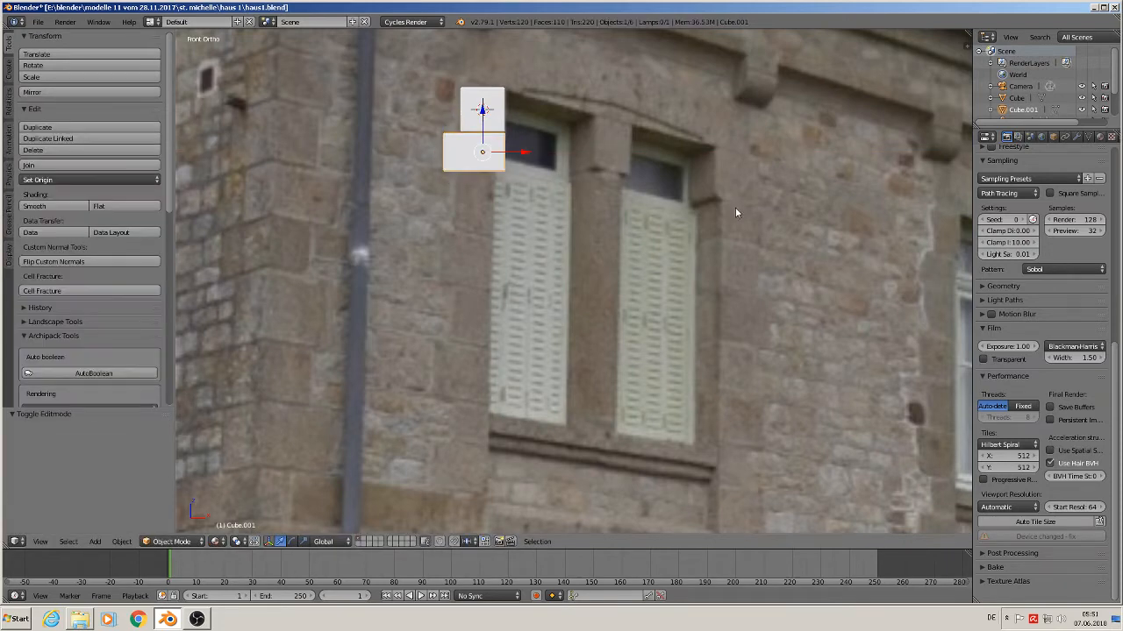
- Duplicate the top stone and place the copy directly below the second stone, offset about -0.023 along Z
right_click(488, 117)
key(shift+d)
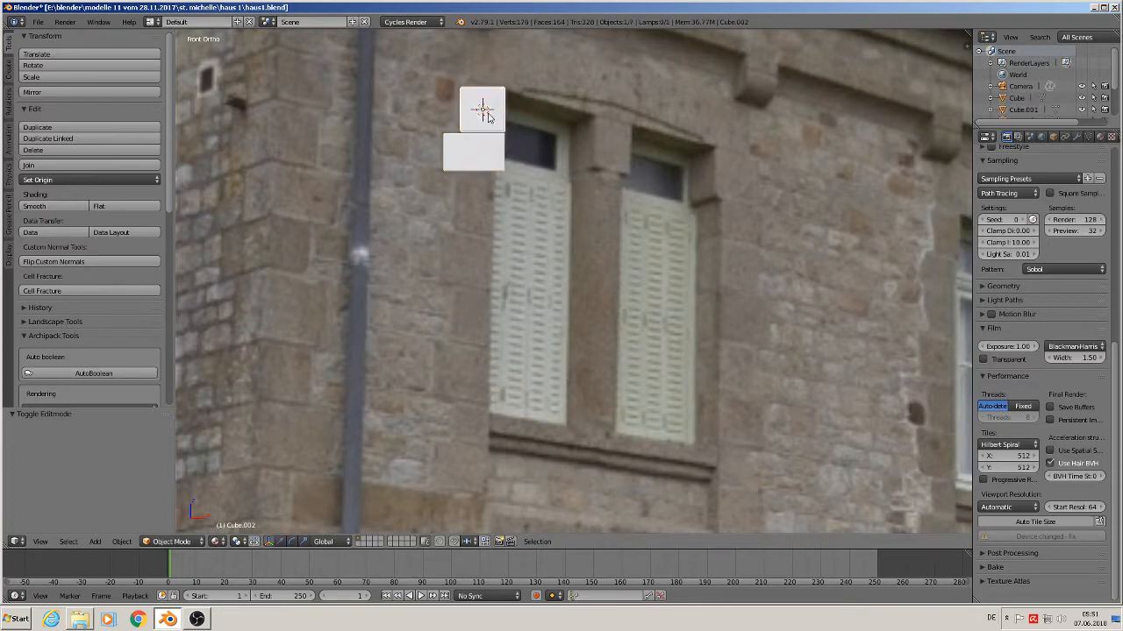
key(z)
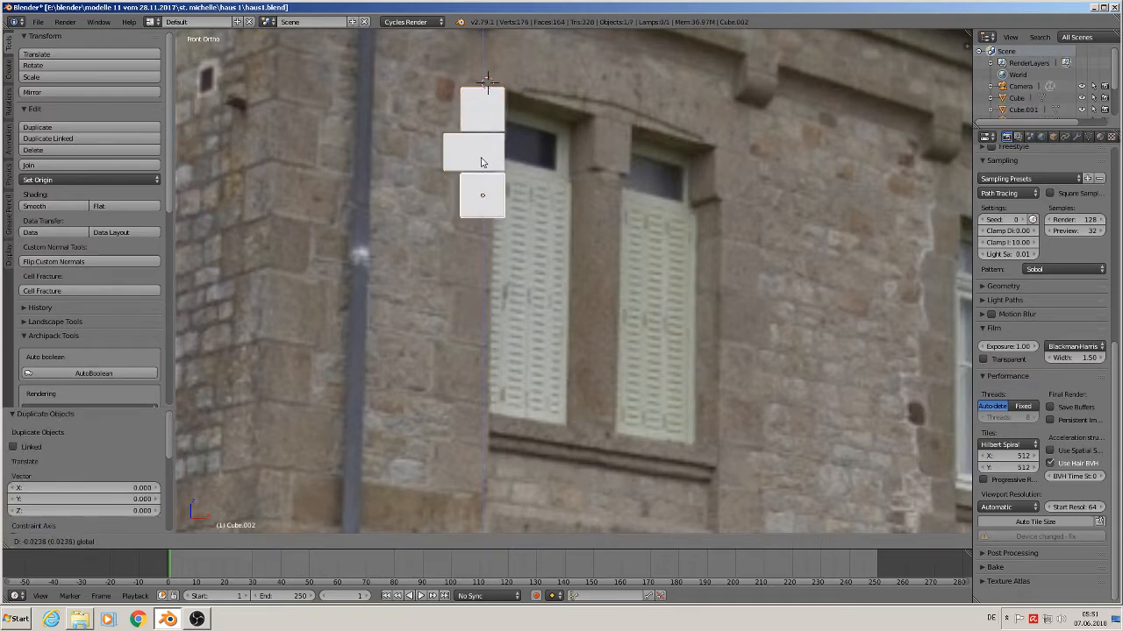
click(482, 162)
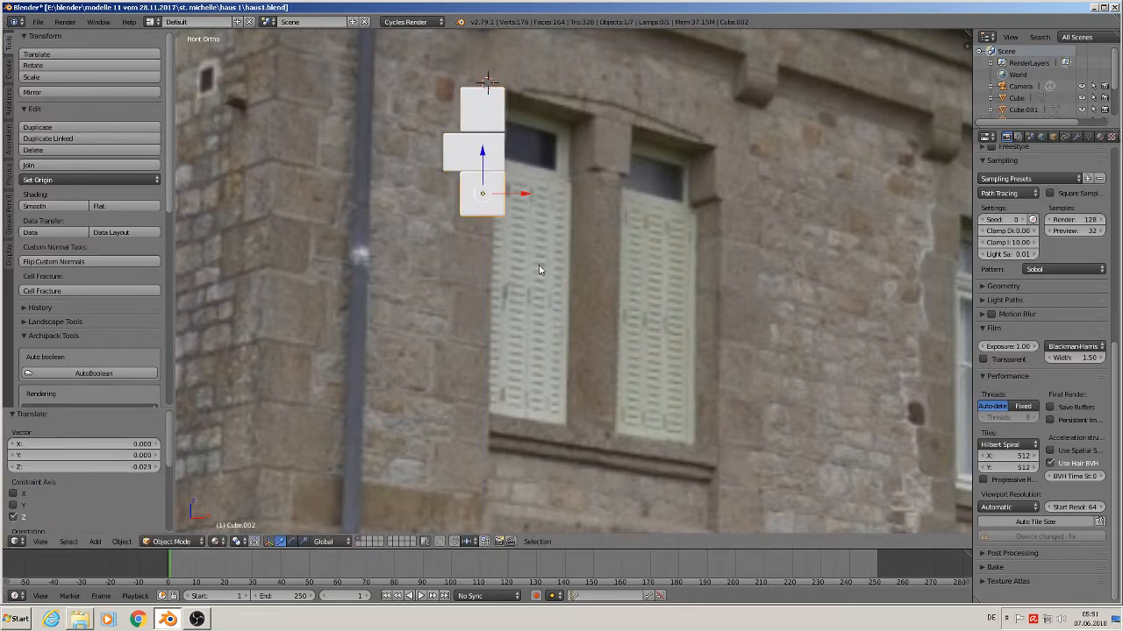
- Narrow the third stone slightly from its left side and lengthen it by moving its bottom vertices -0.004 along Z
key(Tab)
key(a)
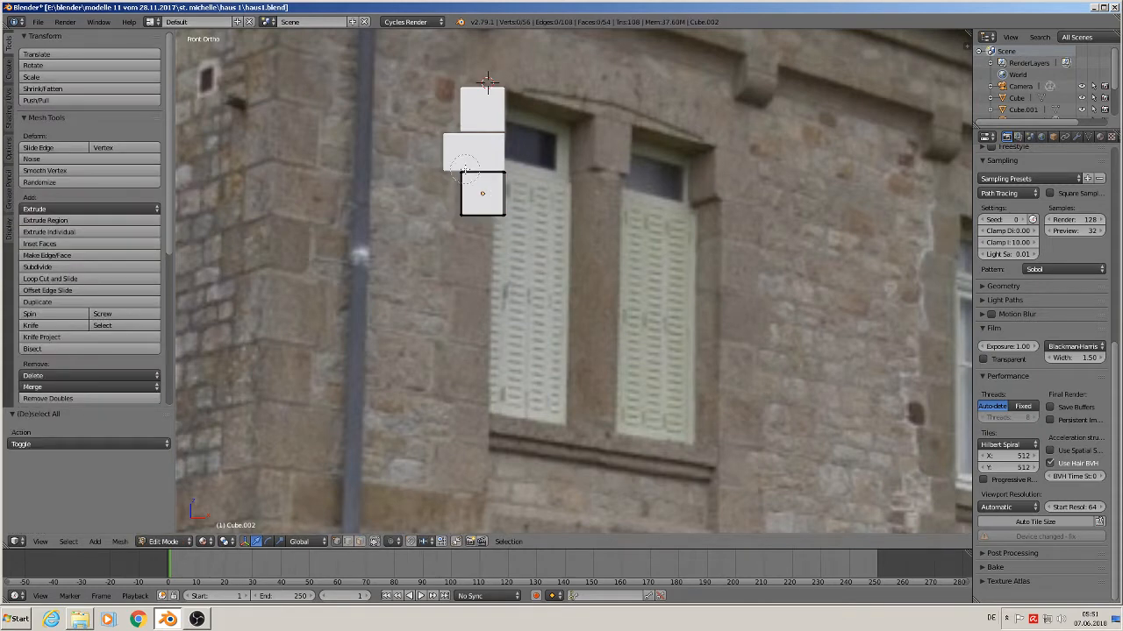
mouse_move(464, 172)
mouse_down()
mouse_move(465, 219)
mouse_move(496, 196)
mouse_move(469, 217)
mouse_move(498, 217)
mouse_up()
right_click(466, 219)
key(a)
key(c)
right_click(498, 217)
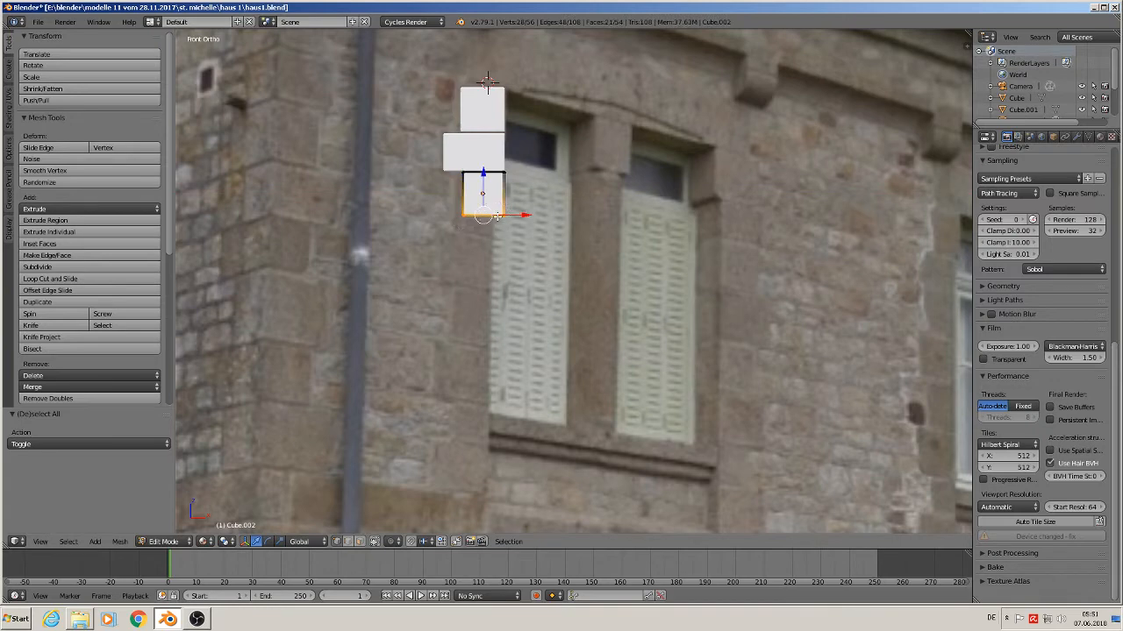
drag(483, 175, 484, 186)
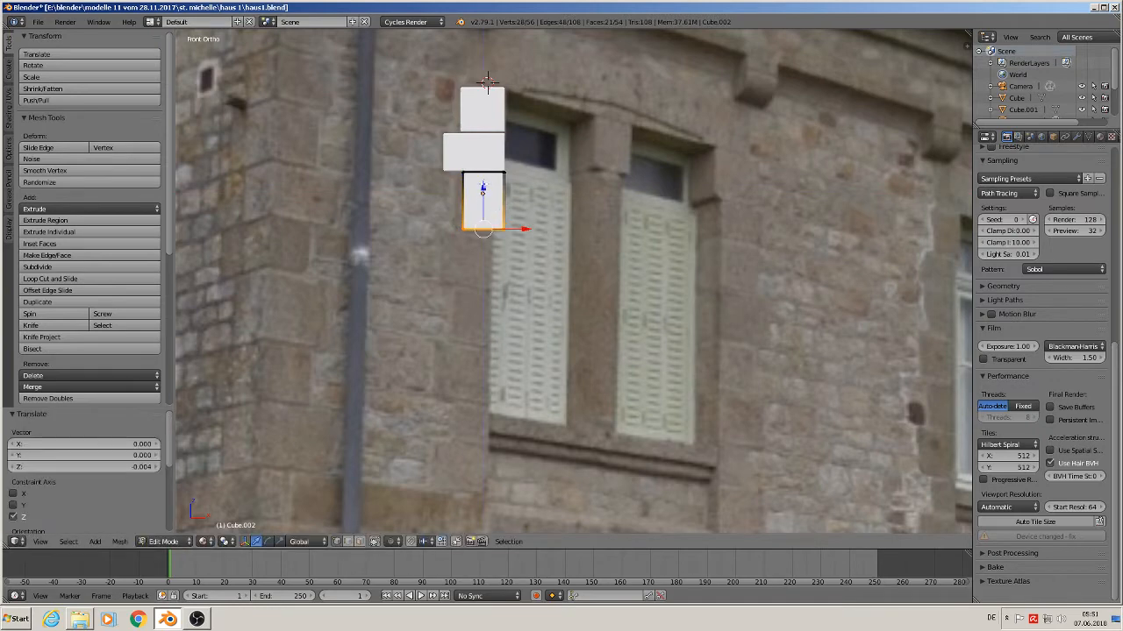
- Duplicate the second stone and place the copy directly below the third stone
key(Tab)
right_click(479, 157)
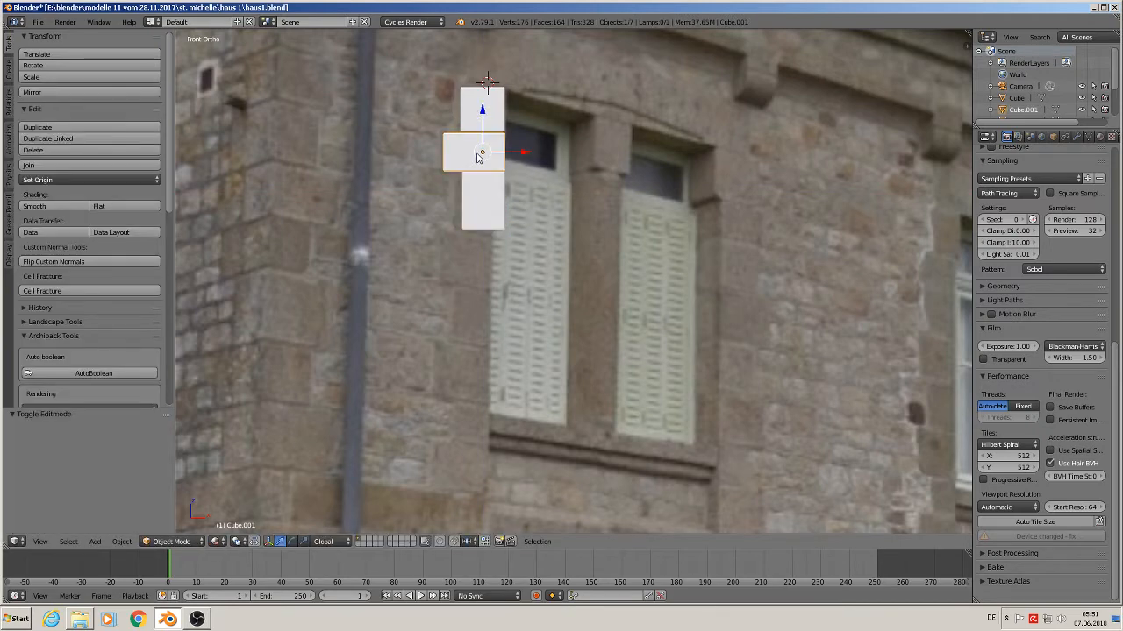
key(shift+d)
click(477, 154)
drag(483, 121, 474, 249)
click(494, 220)
- Narrow the fourth stone by moving its left-side vertices 0.002 along X and lengthen it by moving its bottom vertices -0.005 along Z
key(Tab)
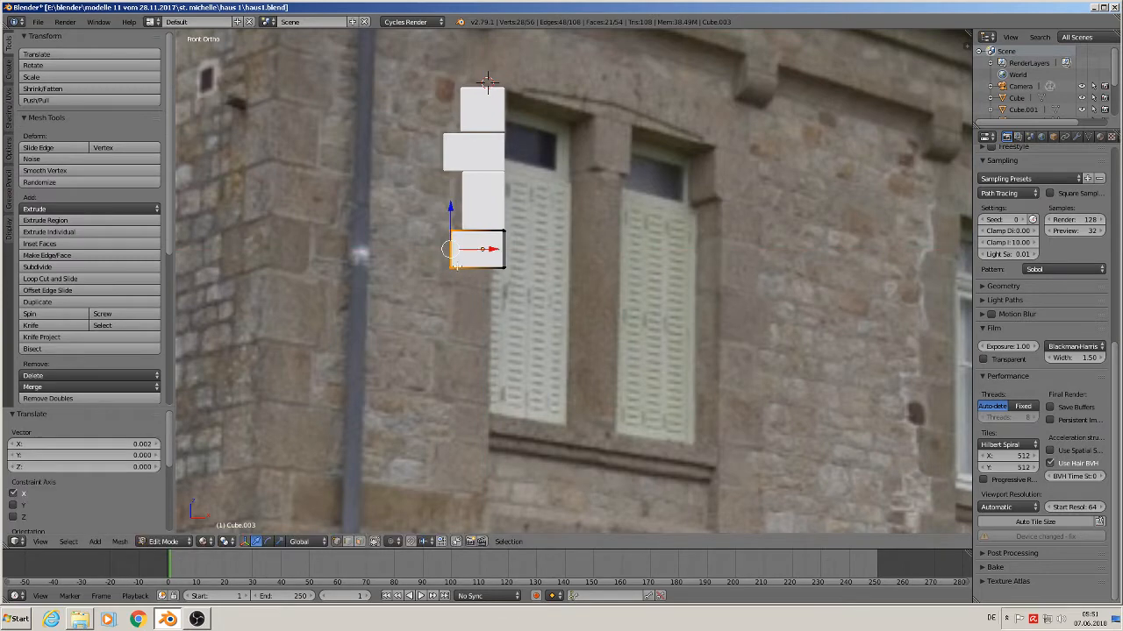
key(a)
key(a)
key(g)
key(z)
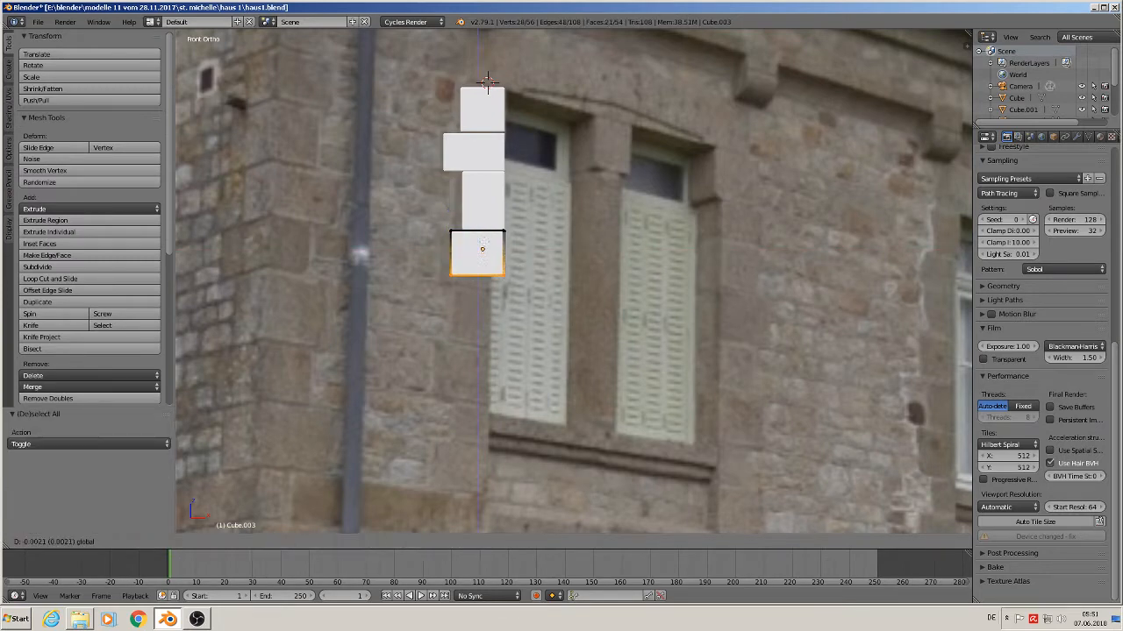
click(482, 251)
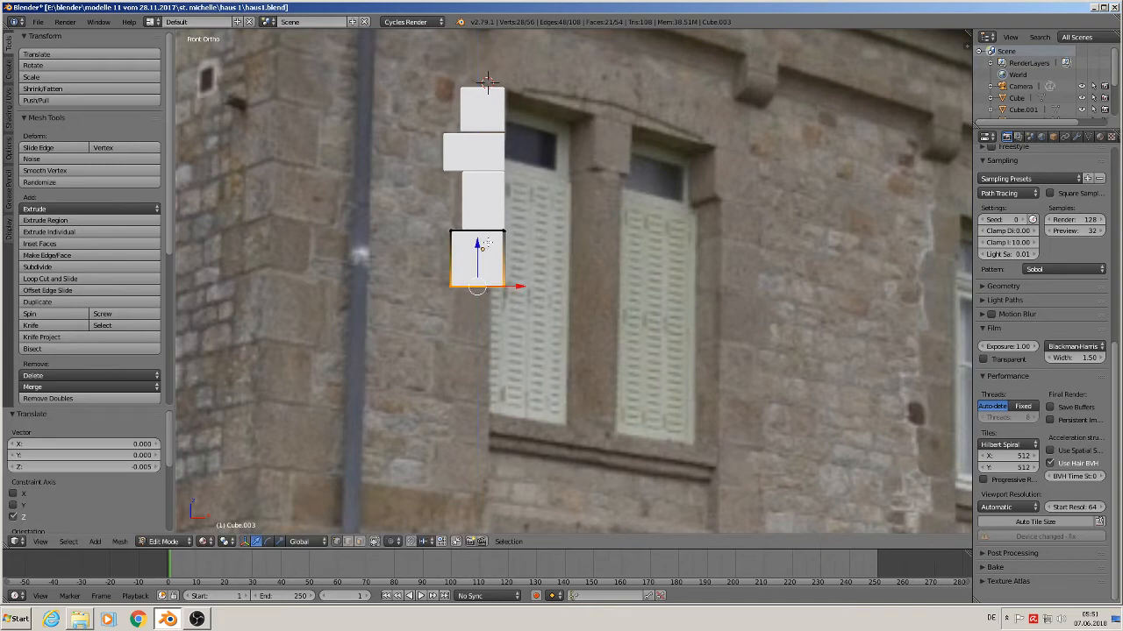
key(Tab)
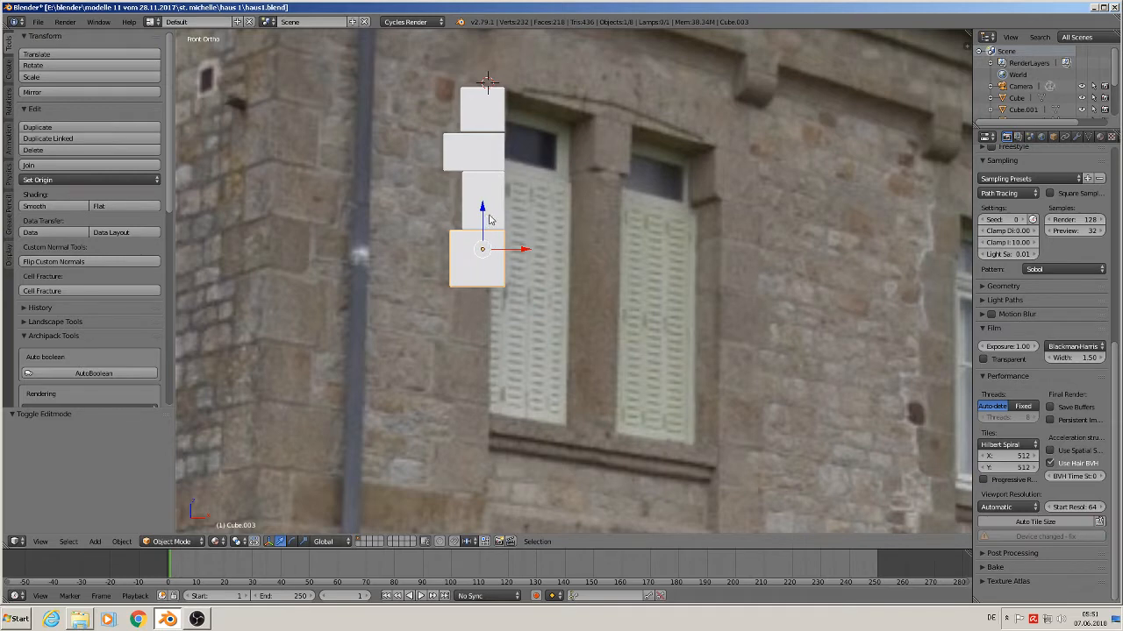
- Duplicate the fourth stone and place the copy directly below it, offset about -0.016 along Z
key(shift+d)
right_click(488, 222)
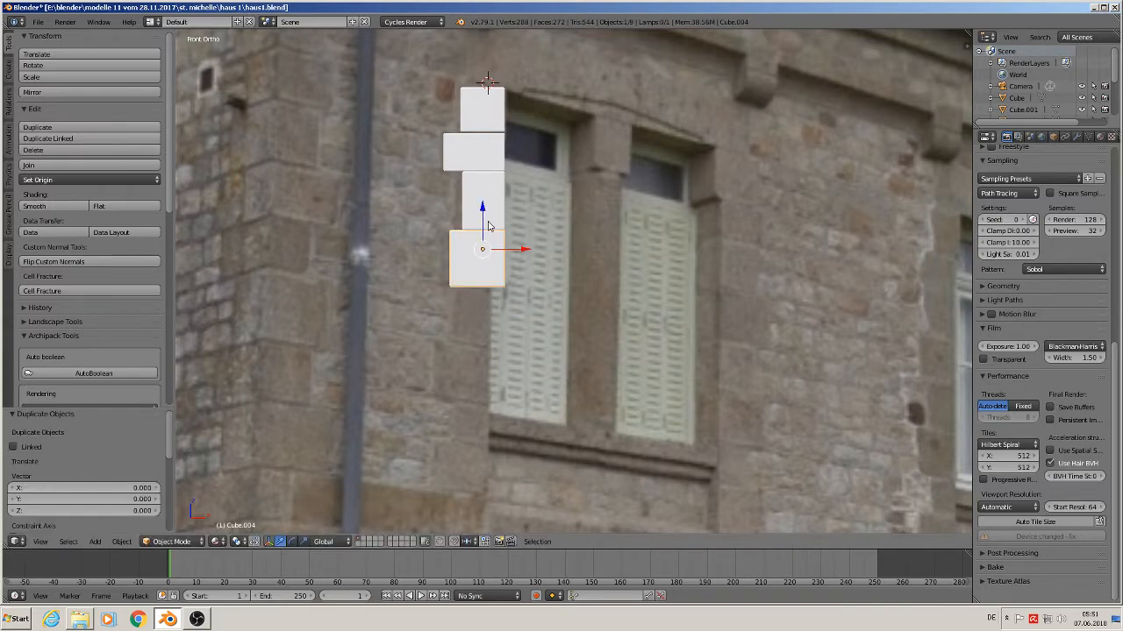
drag(485, 215, 489, 277)
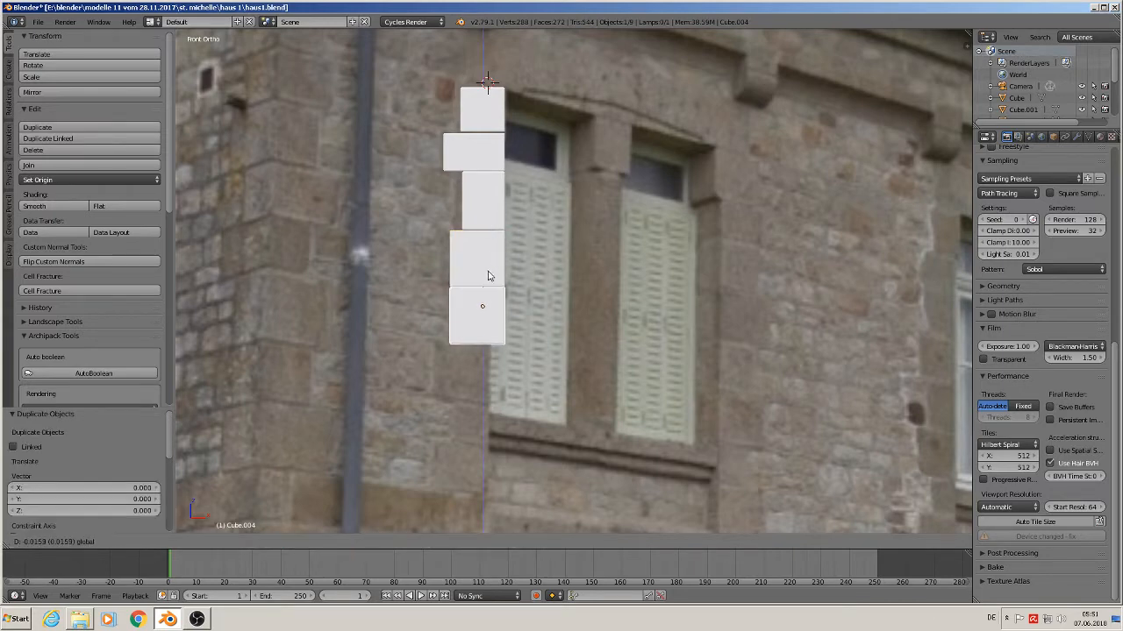
- Narrow the fifth stone by moving its left-side vertices inward to match the narrow stone in the photo
key(Tab)
key(a)
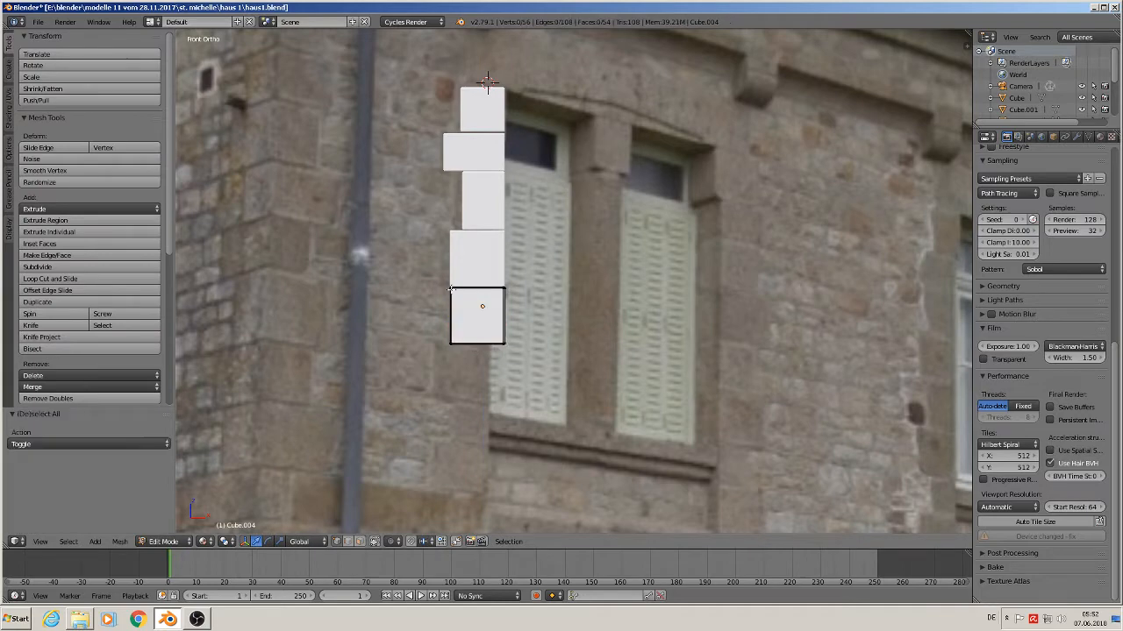
key(w)
key(Escape)
mouse_move(456, 283)
mouse_down()
mouse_move(454, 340)
mouse_move(498, 319)
mouse_up()
right_click(456, 339)
key(Tab)
- Duplicate the fourth stone and place the copy directly below the fifth stone along Z
right_click(474, 265)
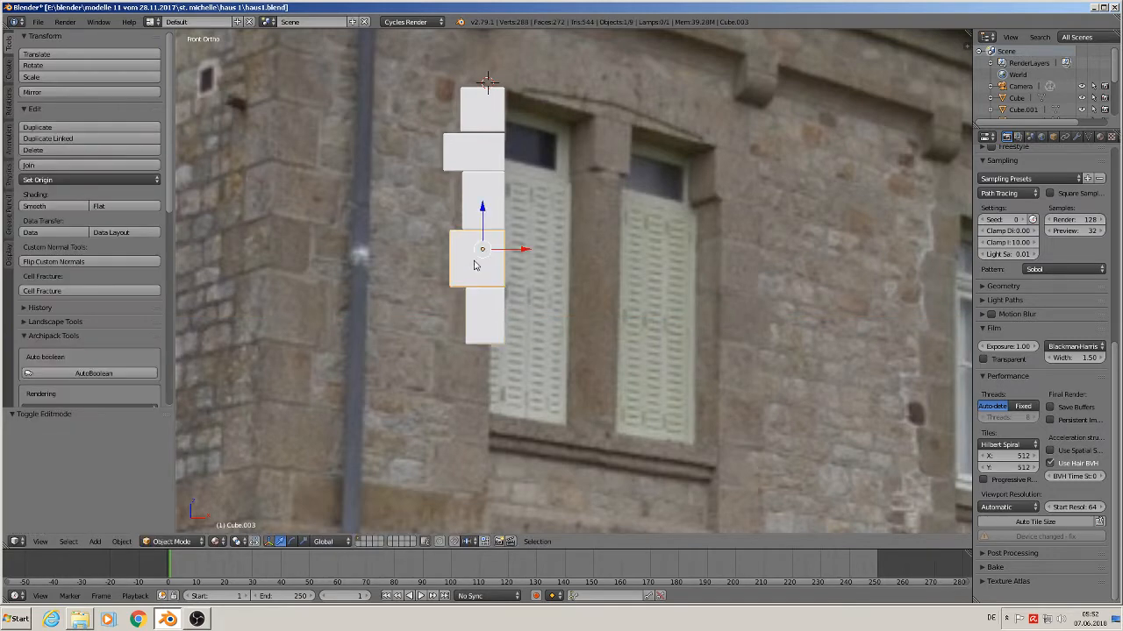
key(shift+d)
right_click(478, 254)
key(g)
key(z)
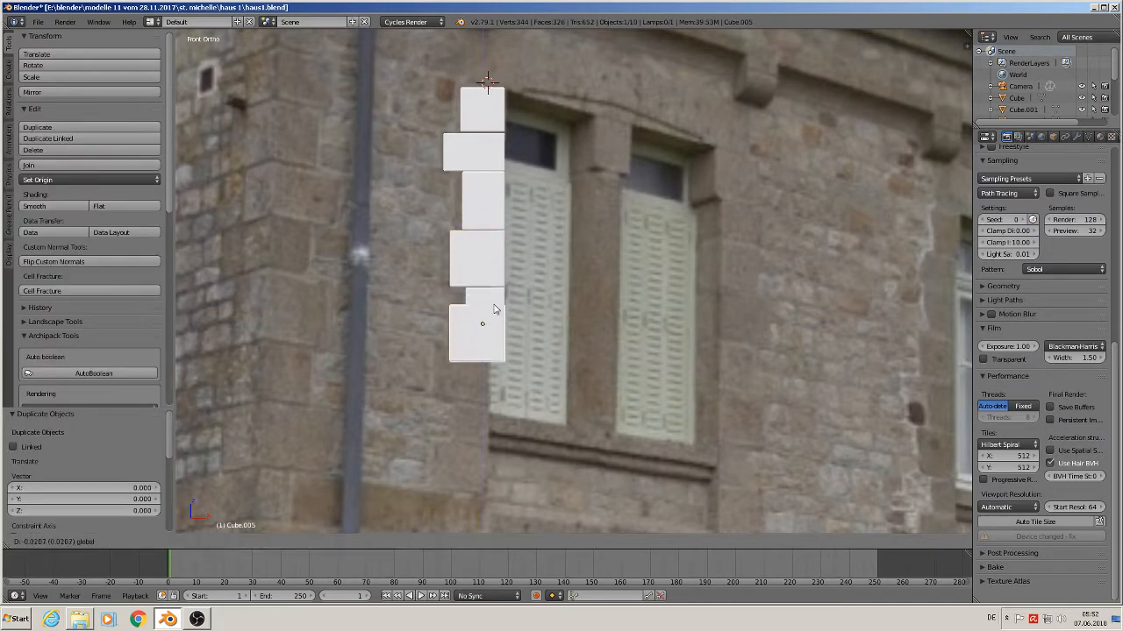
click(497, 346)
- Widen the sixth stone slightly on its left side and shorten it by raising its bottom vertices
key(Tab)
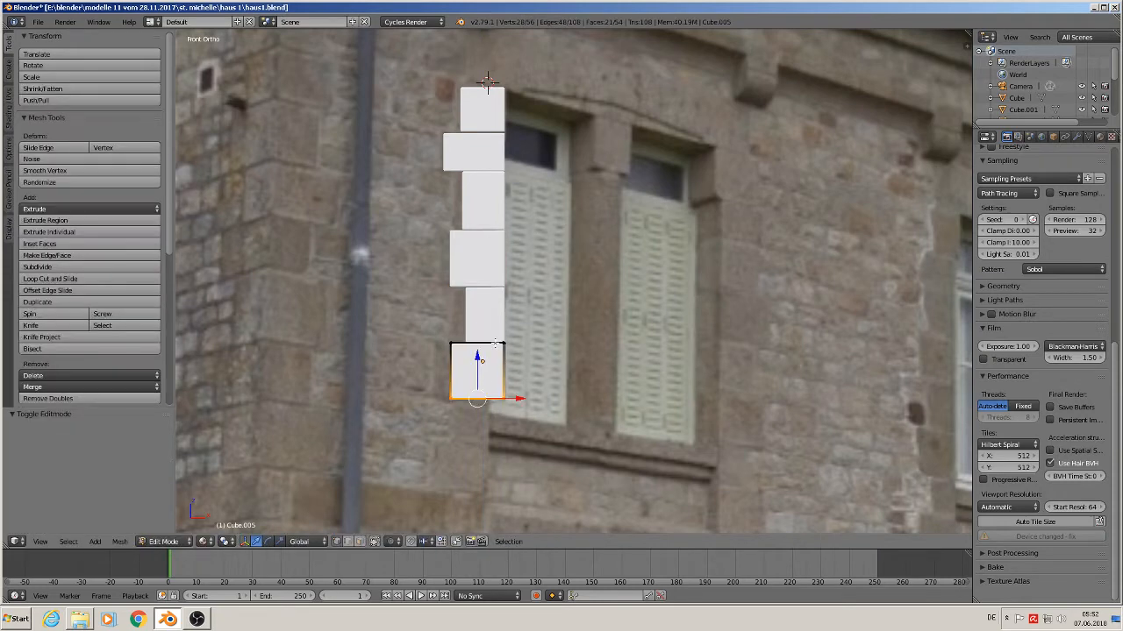
key(a)
key(b)
drag(460, 333, 441, 404)
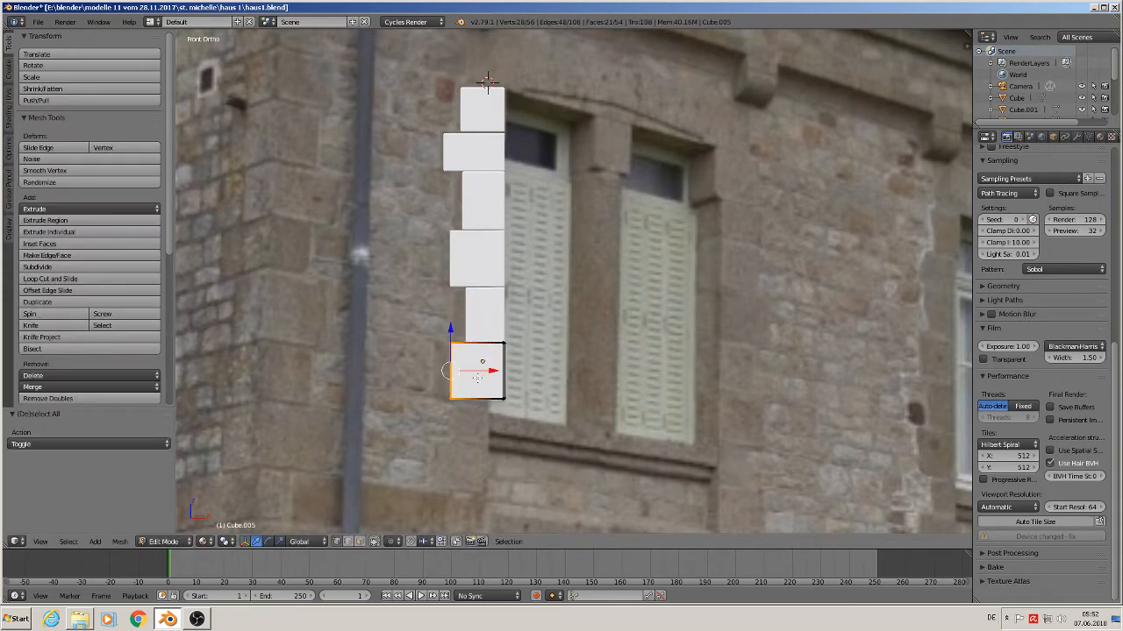
drag(485, 371, 480, 370)
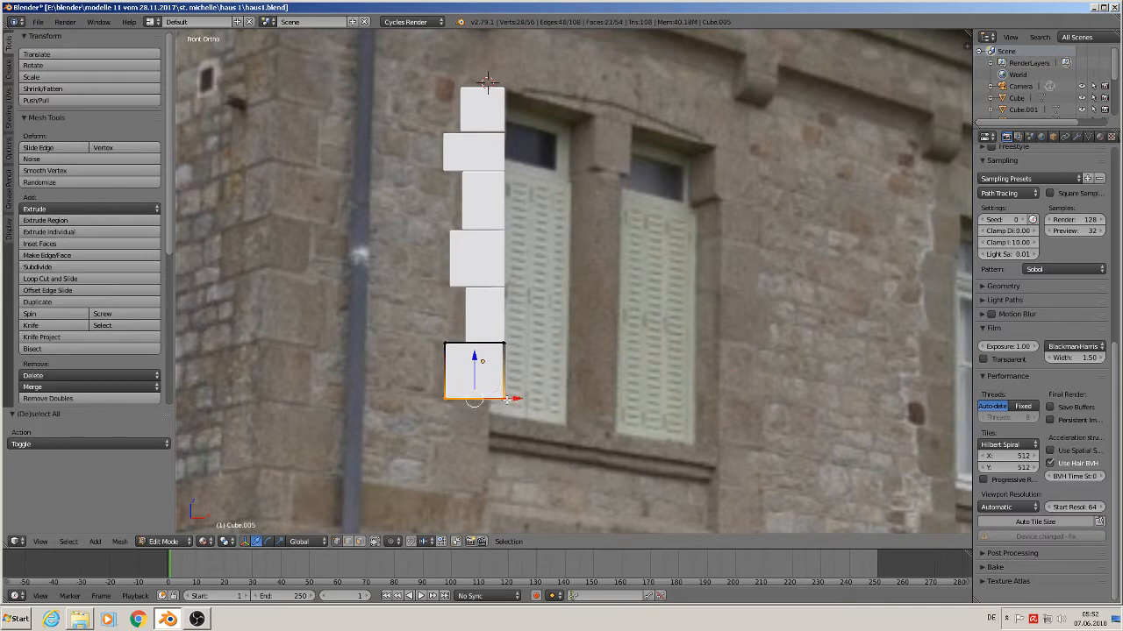
key(Tab)
- Duplicate the narrow fifth stone and place the copy directly below the sixth stone along Z
right_click(484, 317)
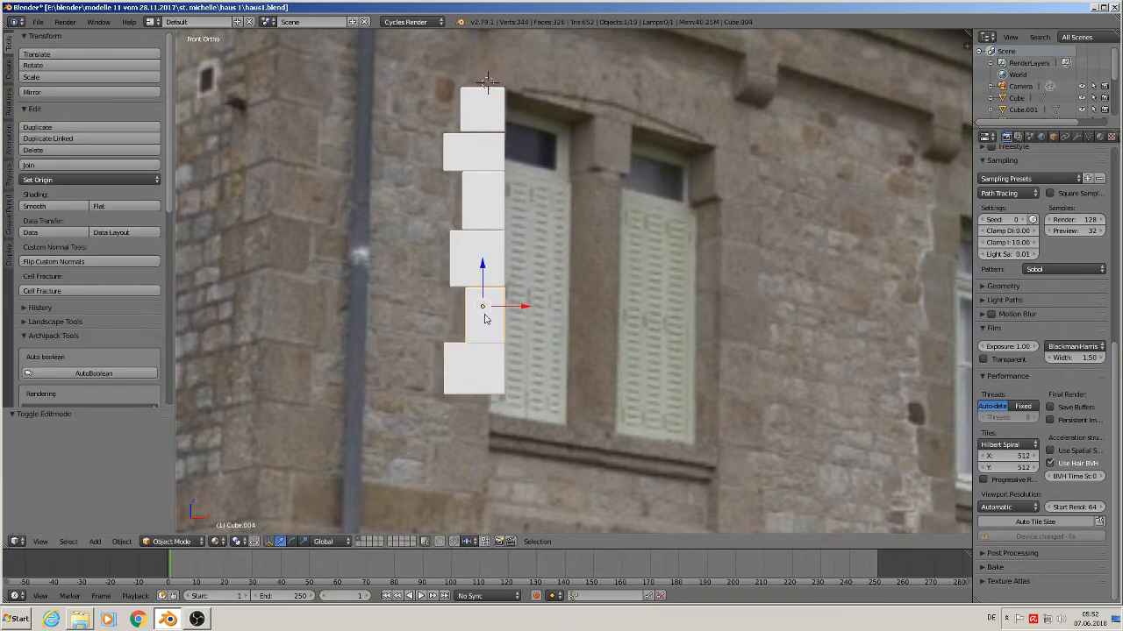
key(shift+d)
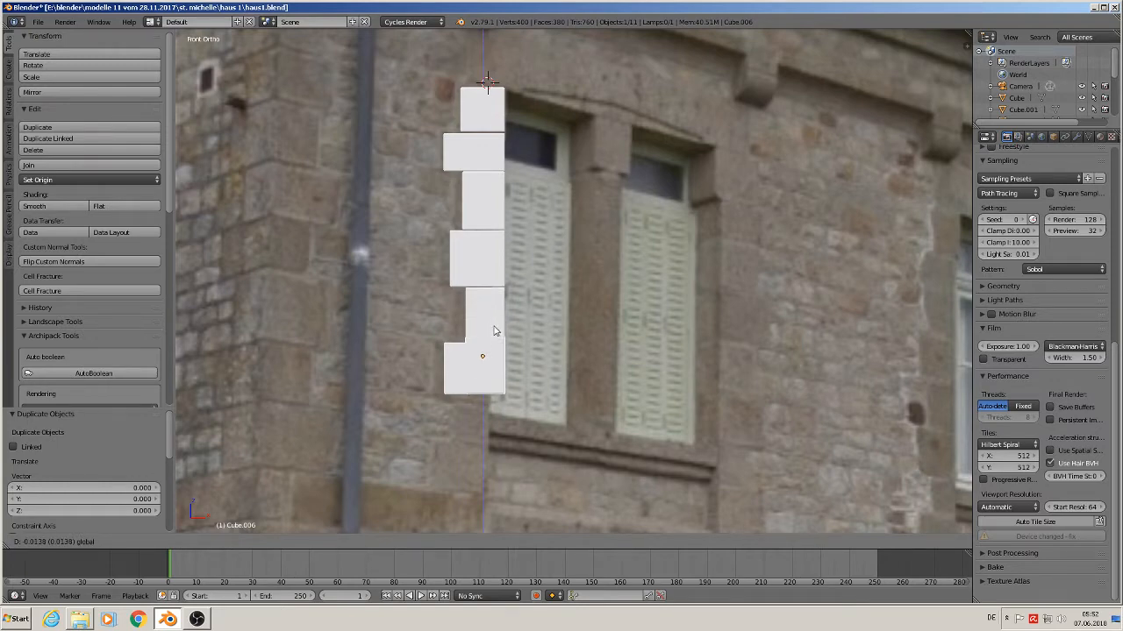
click(496, 386)
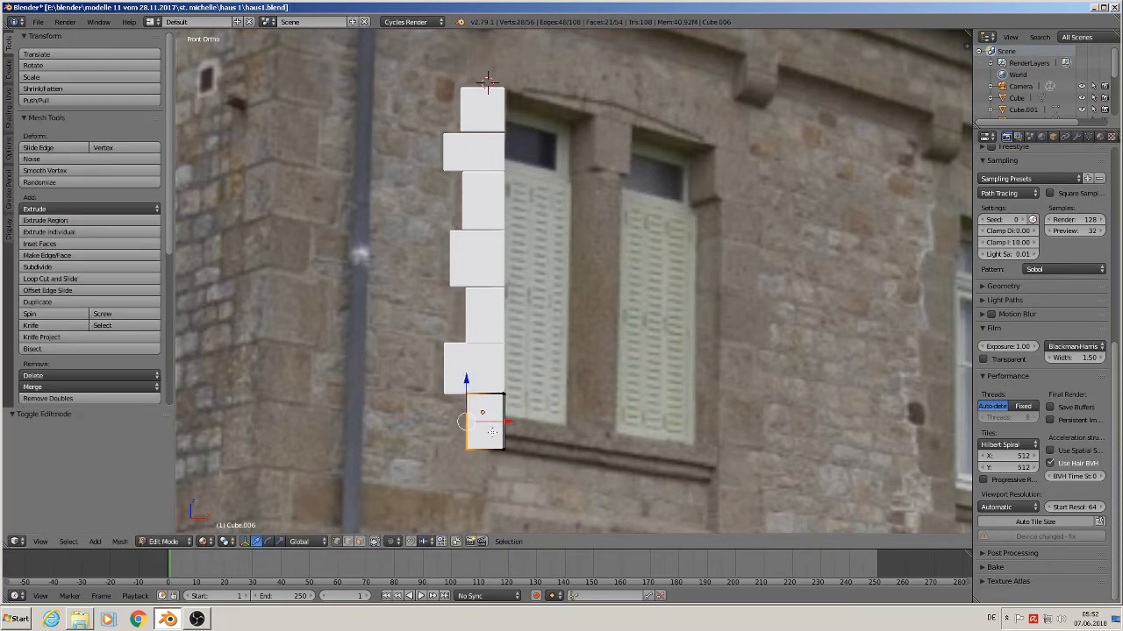
- Shorten the seventh stone by raising its bottom vertices slightly along Z
key(Tab)
key(a)
click(476, 414)
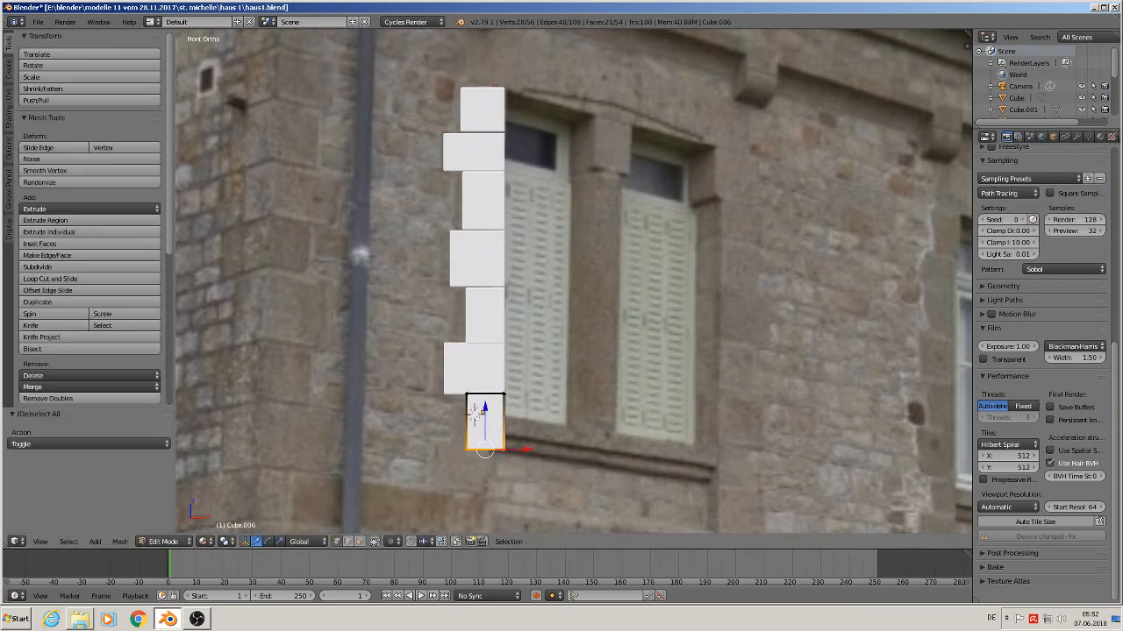
key(Tab)
- Duplicate the wide sixth stone and place the copy directly below the seventh stone along Z
right_click(472, 377)
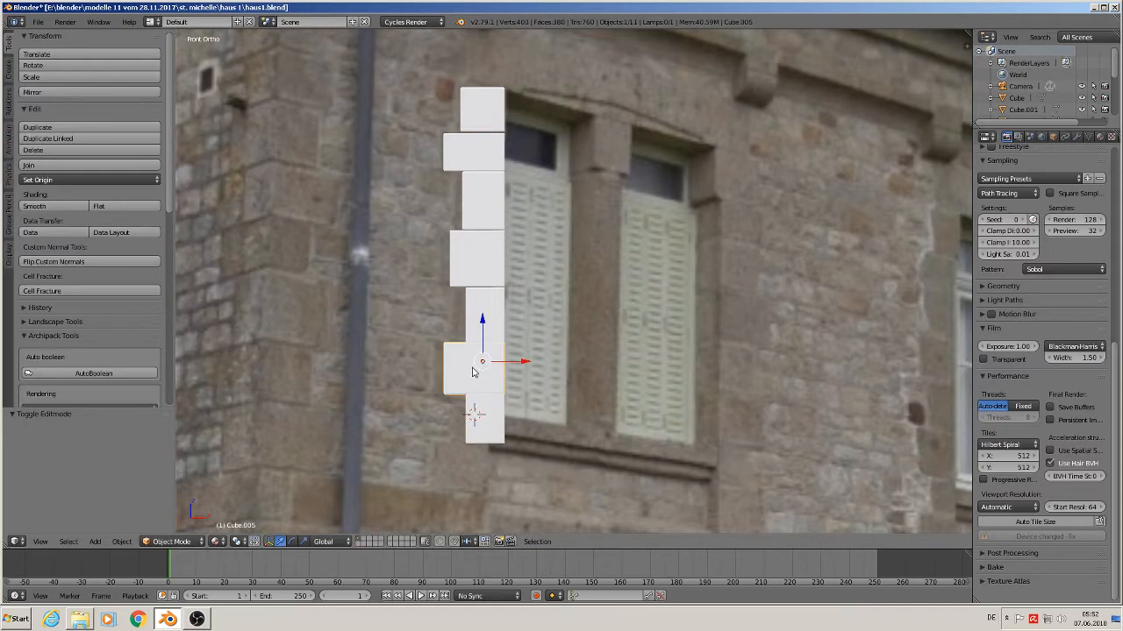
key(shift+d)
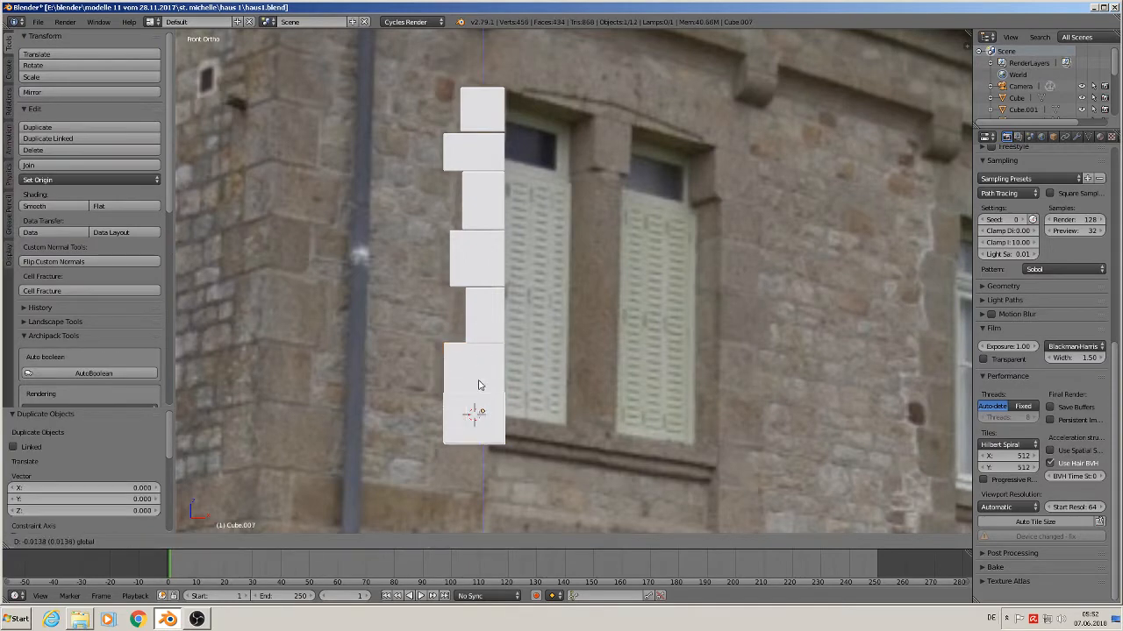
click(471, 432)
- Narrow the eighth stone slightly by moving its left-side vertices inward along X
key(Tab)
key(a)
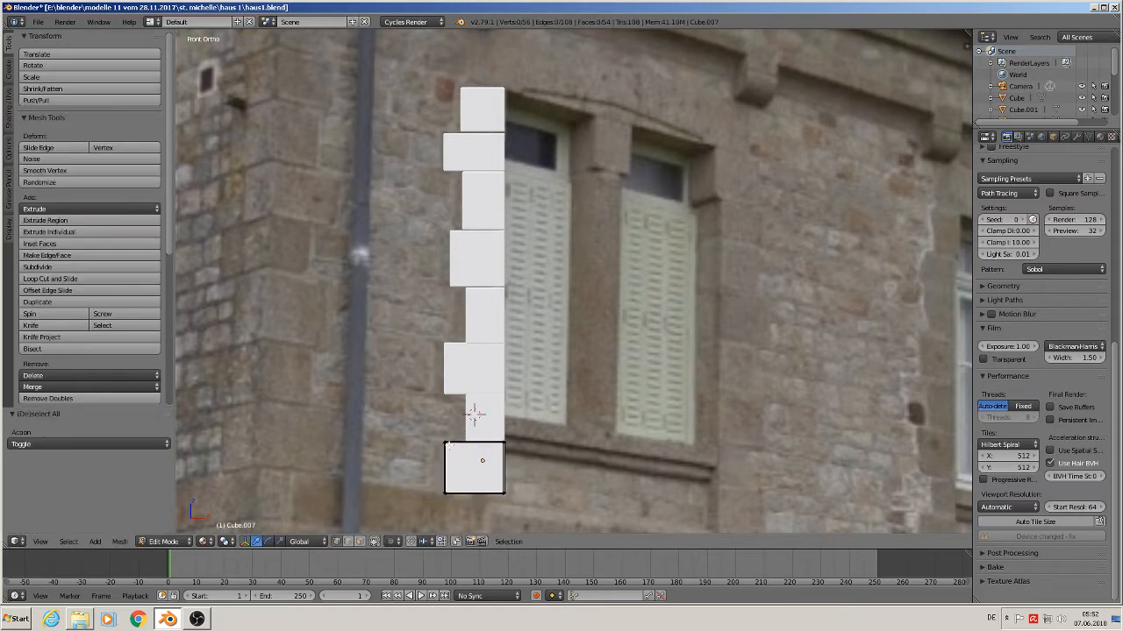
key(c)
click(448, 445)
click(450, 486)
right_click(452, 486)
drag(485, 467, 478, 495)
- Shorten the eighth stone by moving its bottom vertices 0.001 along Z
key(a)
key(c)
click(462, 491)
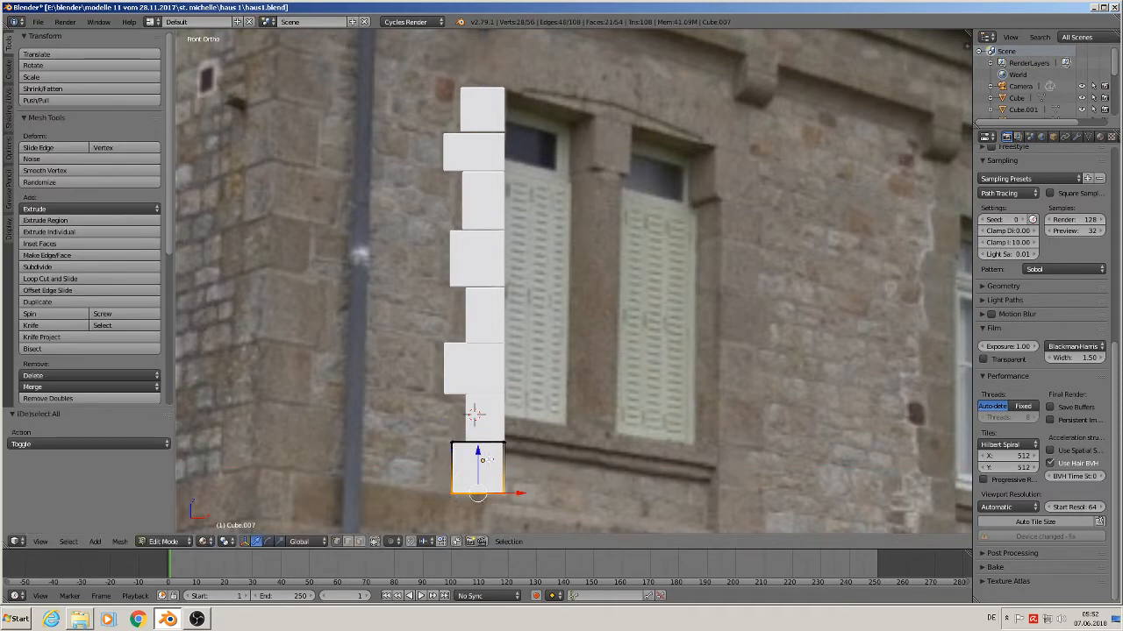
drag(479, 455, 479, 449)
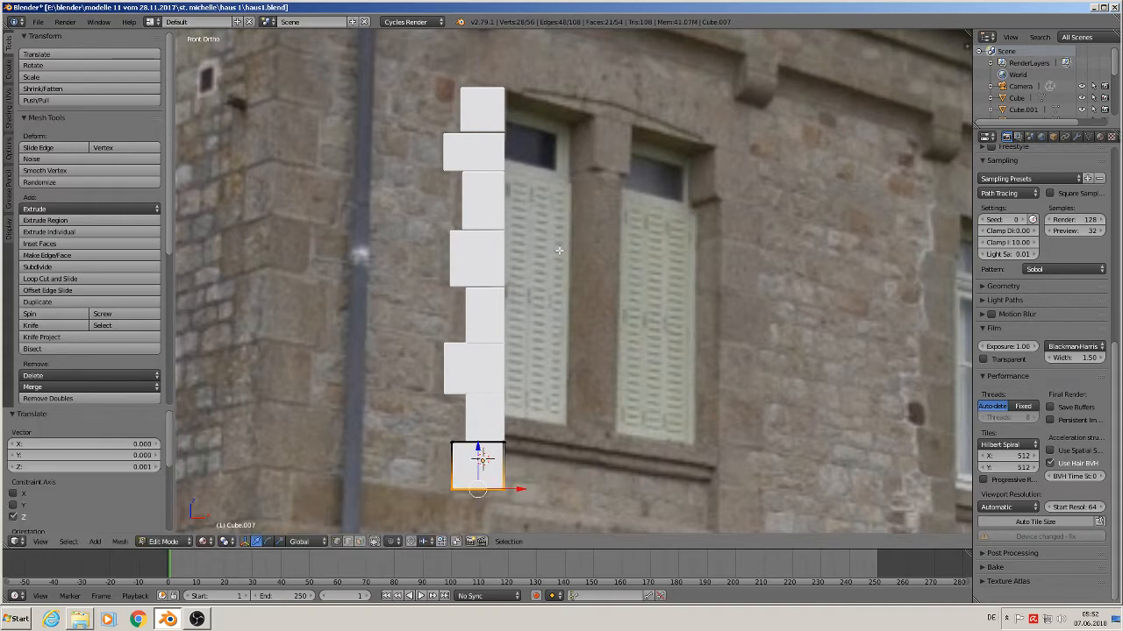
shift+middle_drag(628, 173, 452, 164)
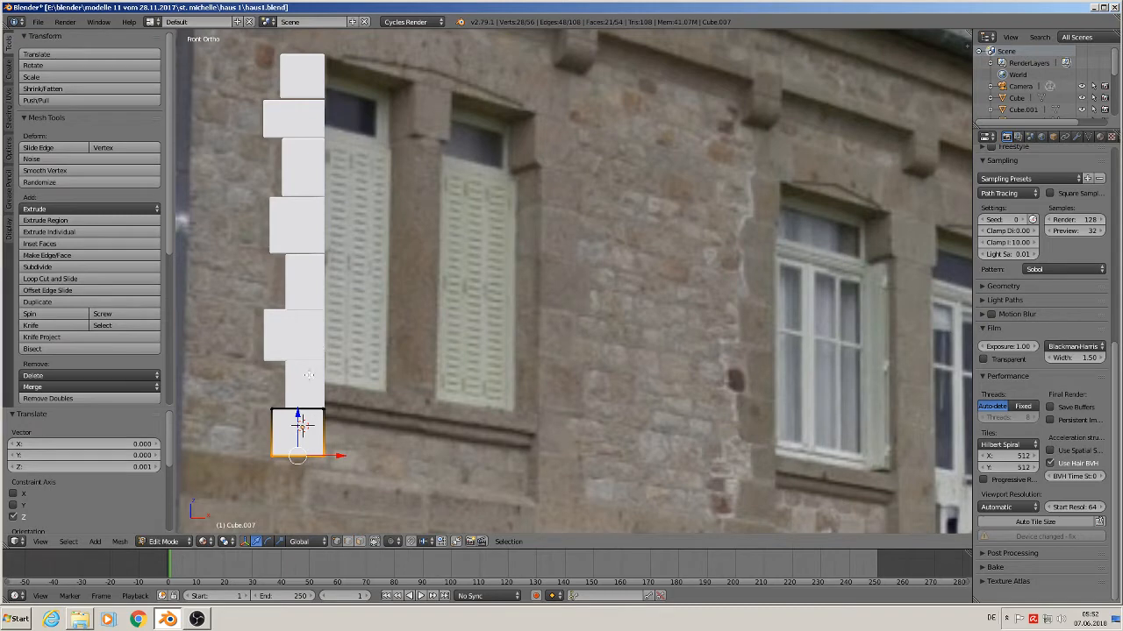
key(Tab)
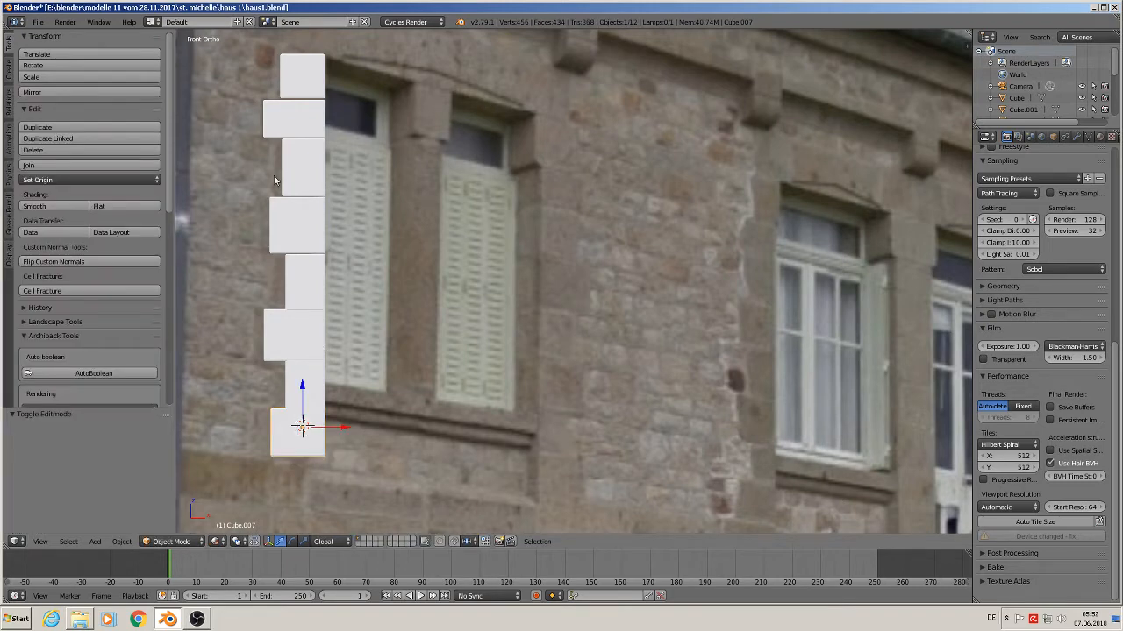
- Nudge the second stone 0.000324 along Z and shift the three lowest stones slightly down to open a joint above them
right_click(294, 116)
drag(302, 78, 303, 82)
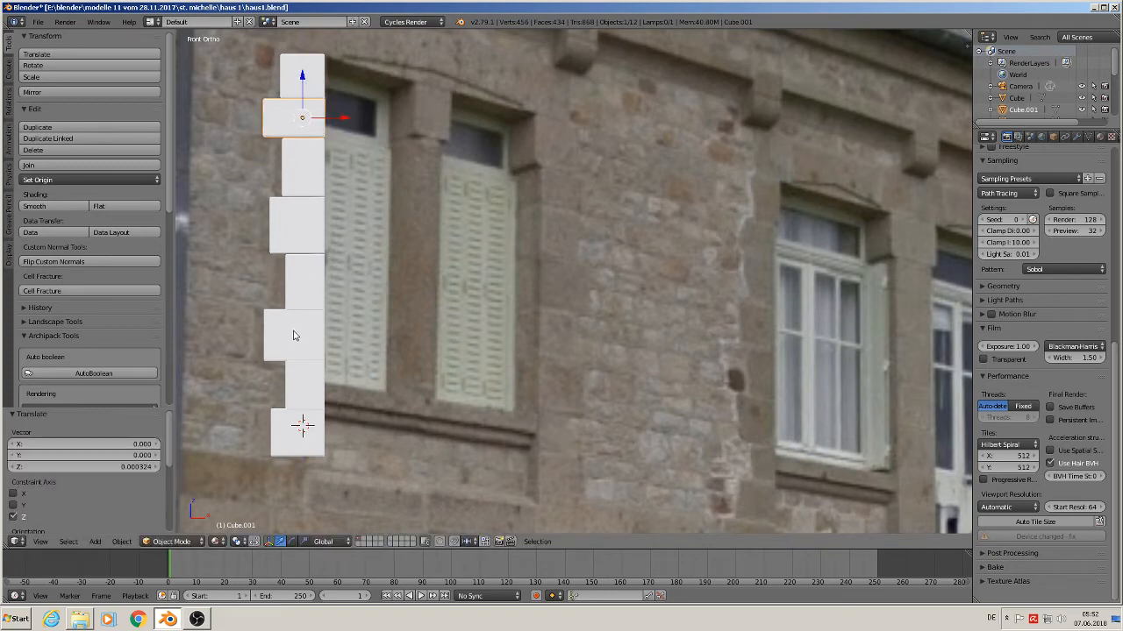
right_click(299, 346)
shift+right_click(301, 389)
shift+right_click(301, 438)
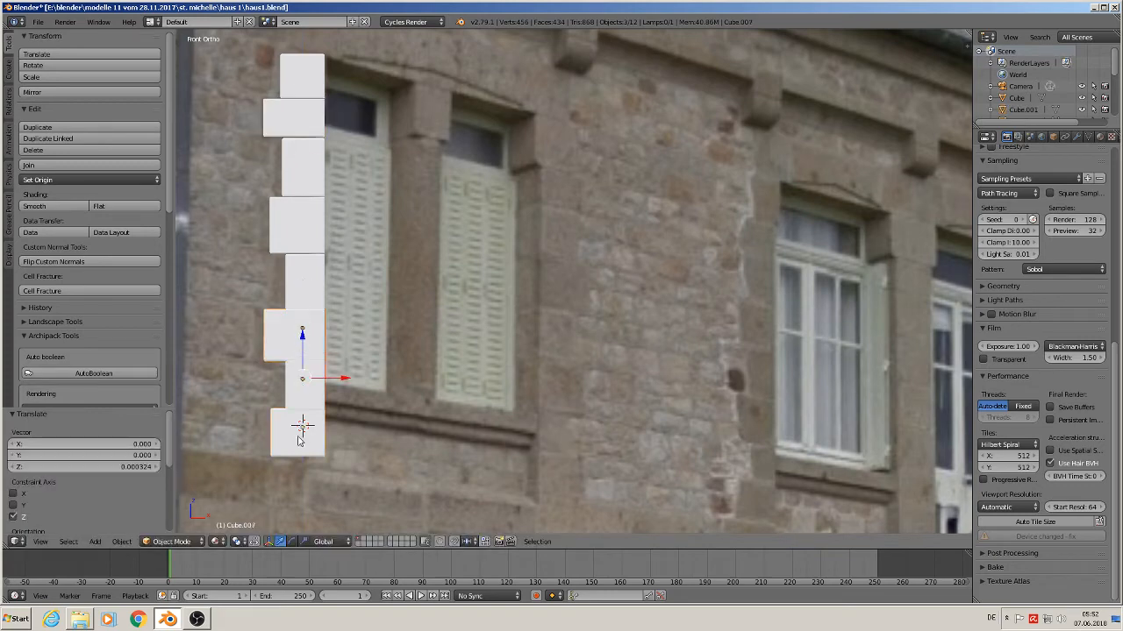
drag(303, 340, 305, 398)
- Open the remaining lower joints by shifting the two lowest stones slightly down and the last stone a further -0.000647 along Z
right_click(307, 383)
shift+right_click(304, 434)
key(a)
right_click(297, 427)
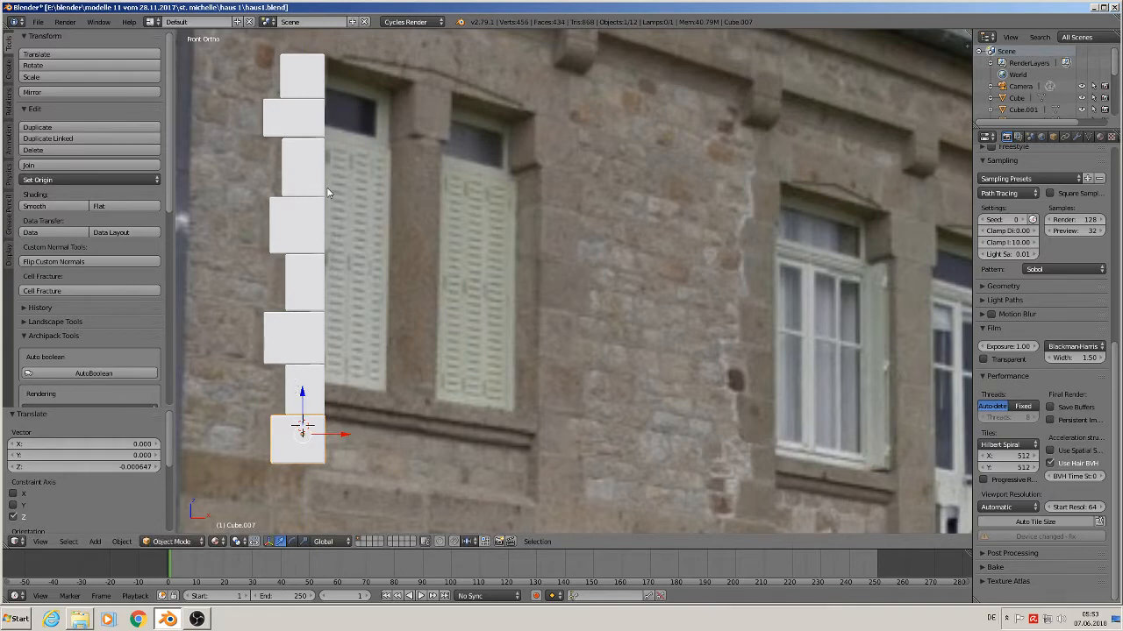
- Duplicate the whole column of eight stones and place the copy on the window's right side, 0.075 along X
shift+right_click(305, 396)
shift+right_click(311, 343)
shift+right_click(313, 285)
shift+right_click(305, 247)
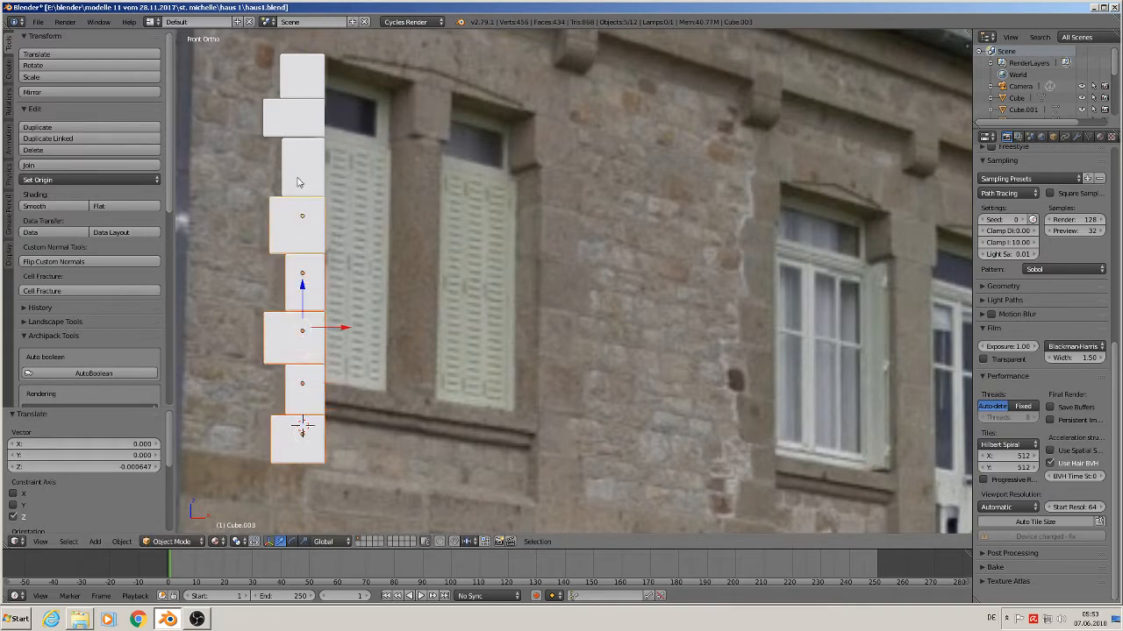
shift+right_click(301, 180)
shift+right_click(301, 122)
shift+right_click(305, 73)
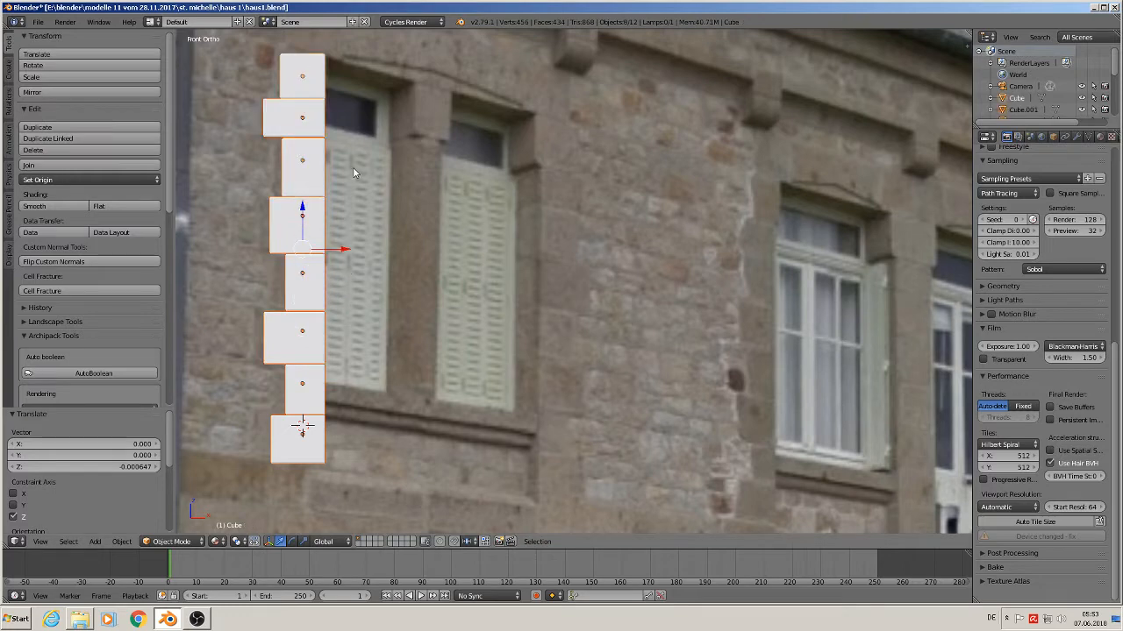
key(shift+d)
key(x)
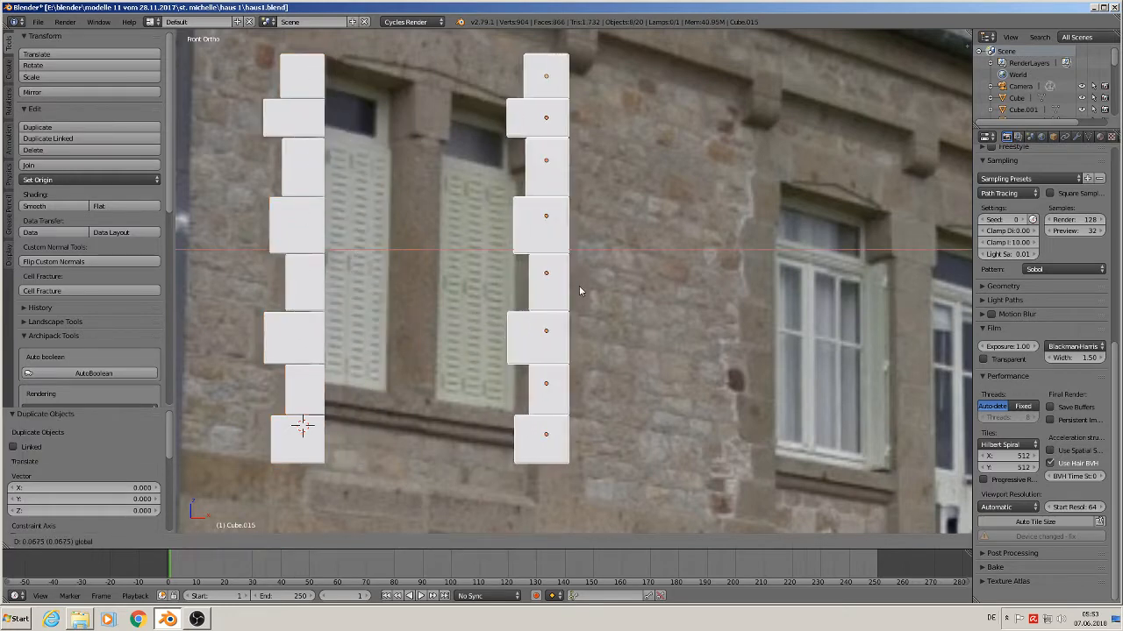
click(611, 285)
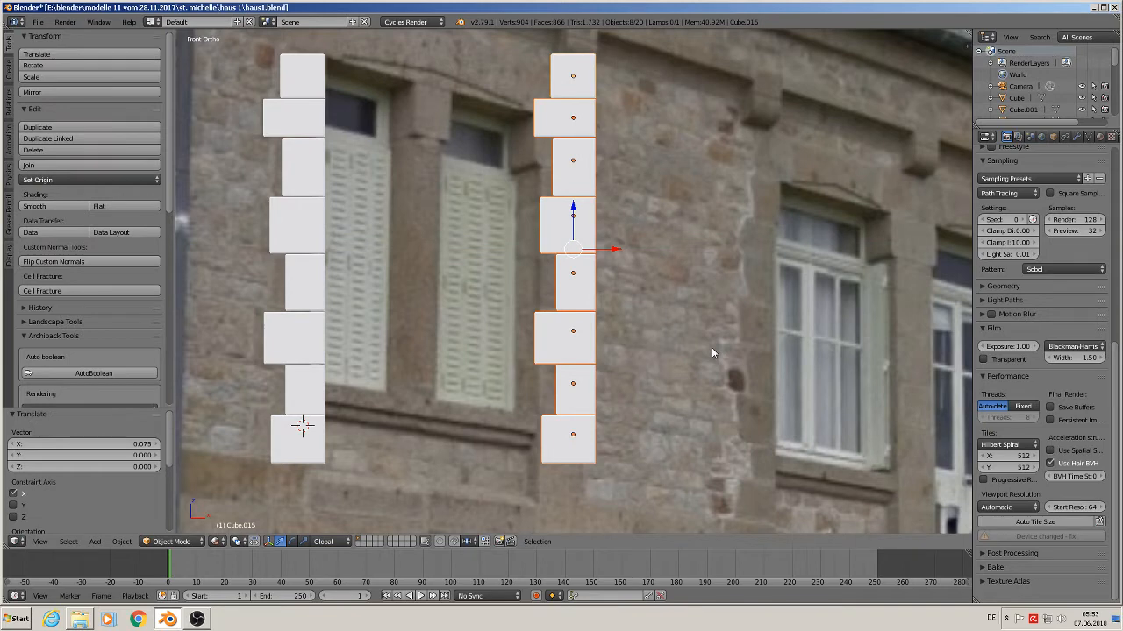
- Rotate the copied stone column 180° about Y and move it -0.008 along Z to line up with the original column
text(ry180)
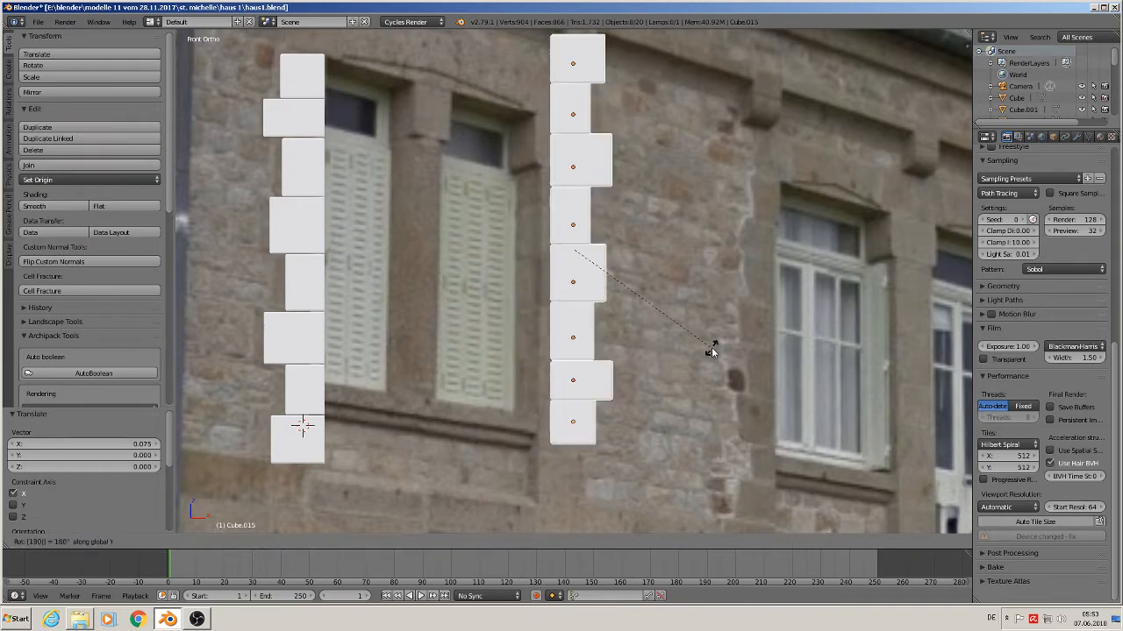
key(Return)
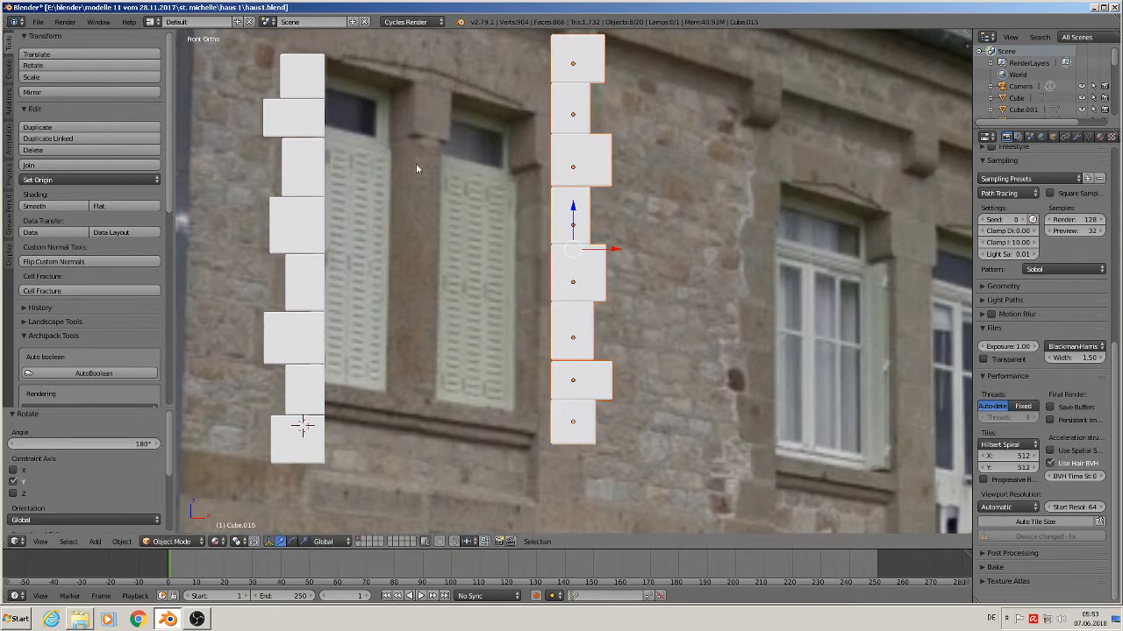
click(584, 204)
drag(576, 211, 558, 238)
shift+middle_drag(451, 143, 437, 199)
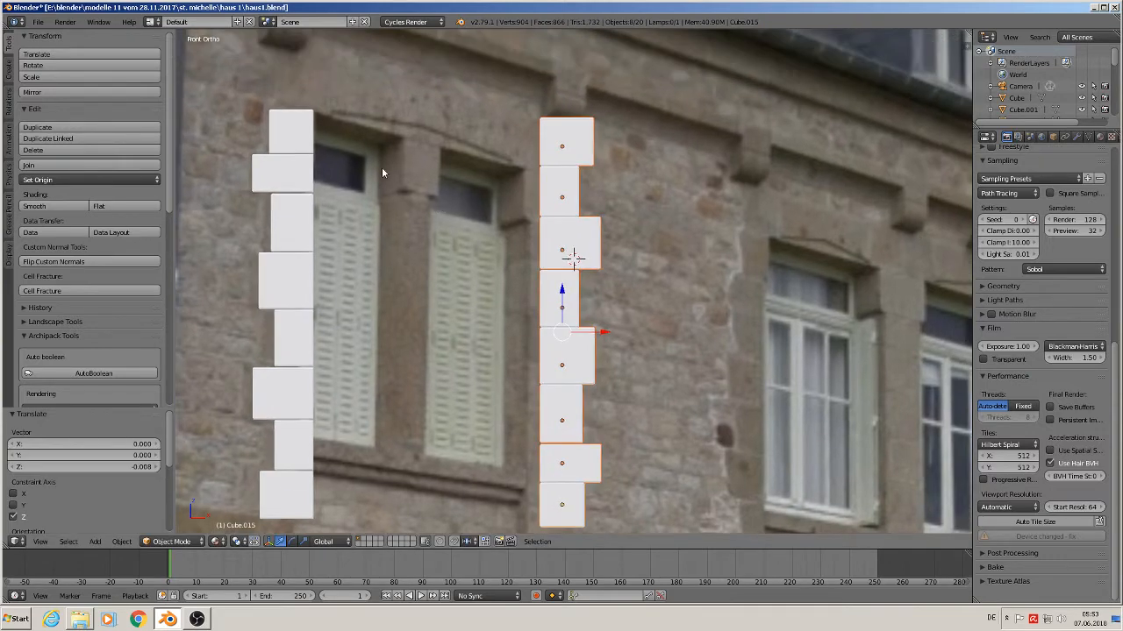
- Duplicate the left column's fifth stone, place the copy above the middle pillar and scale it by 1.337 along X
right_click(285, 136)
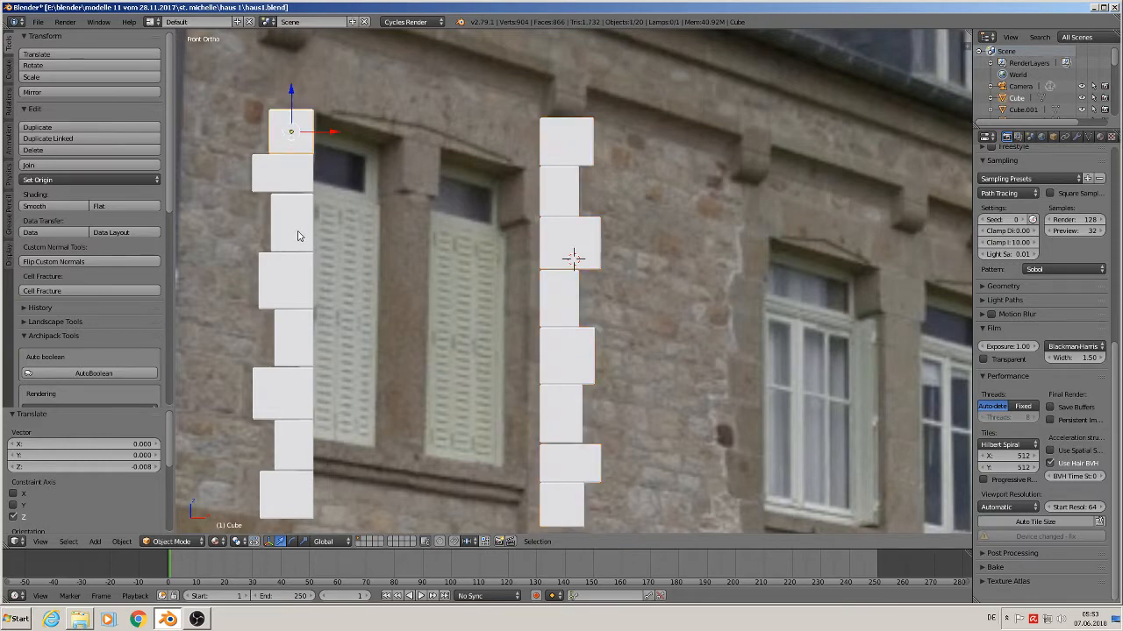
right_click(299, 351)
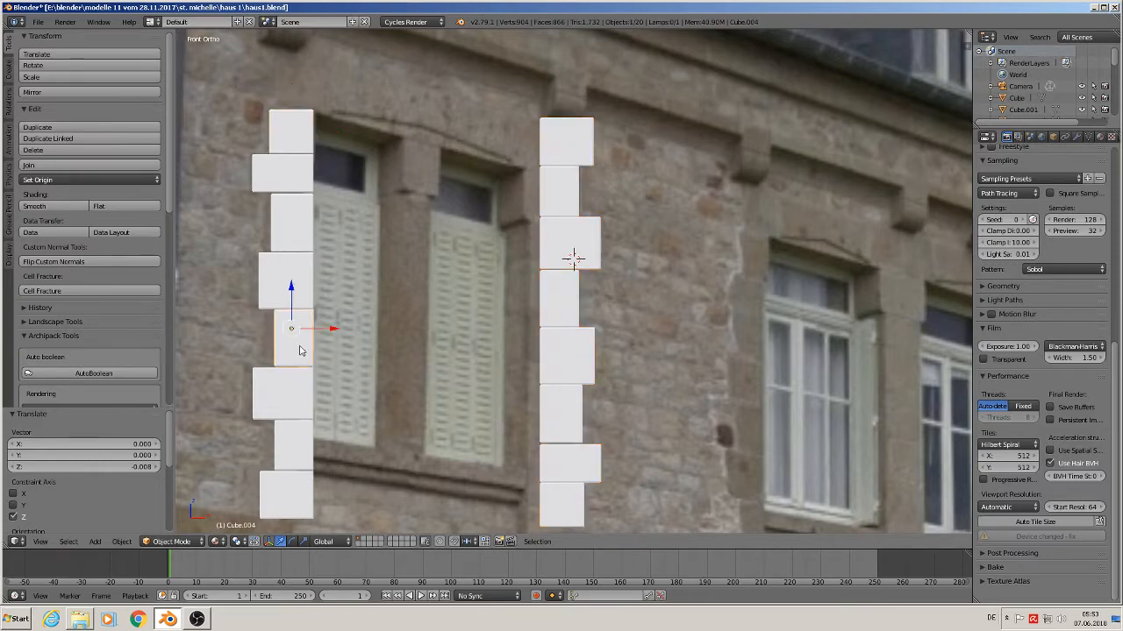
key(shift+d)
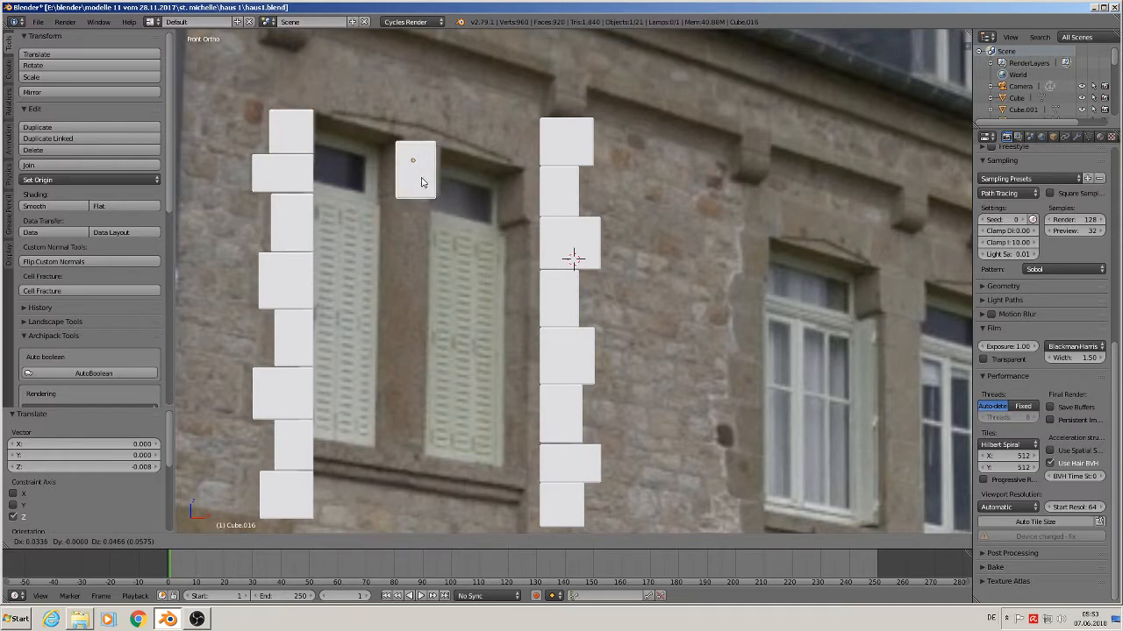
click(421, 182)
key(s)
key(x)
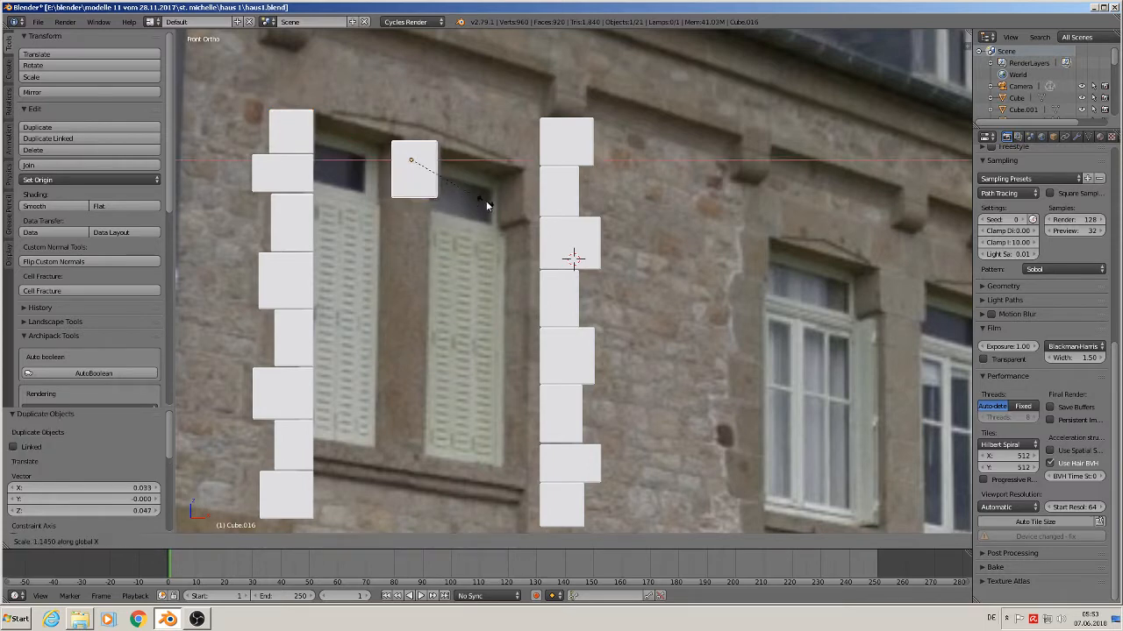
click(502, 205)
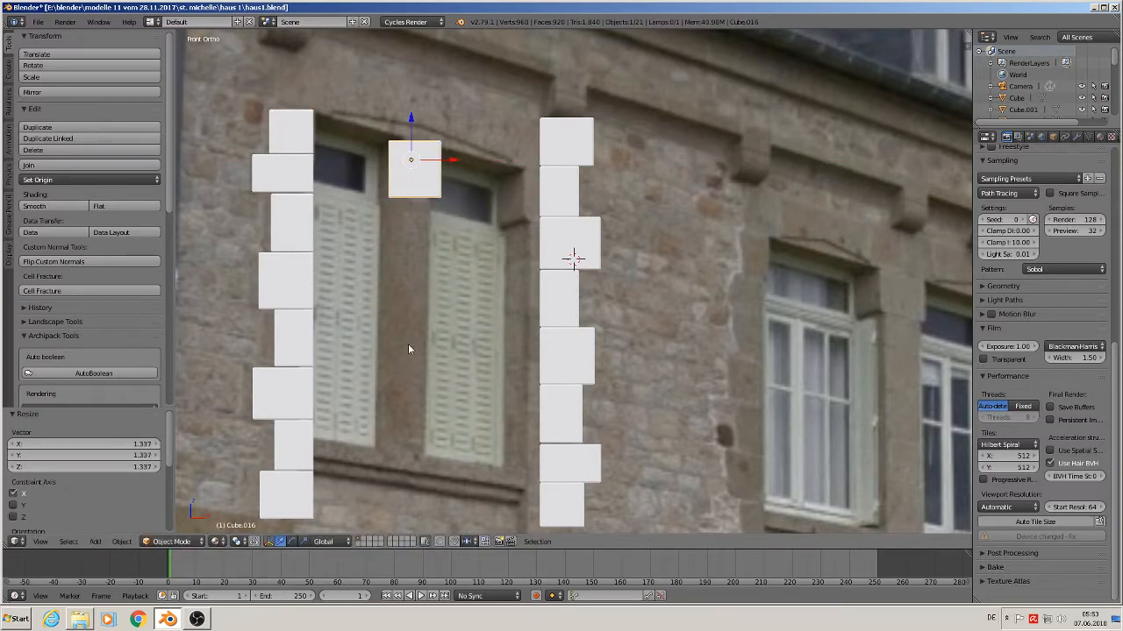
- Examine how the middle pillars and lintel blocks are built on the photo's neighbouring windows
shift+middle_drag(905, 421, 679, 288)
scroll(679, 288, down, 2)
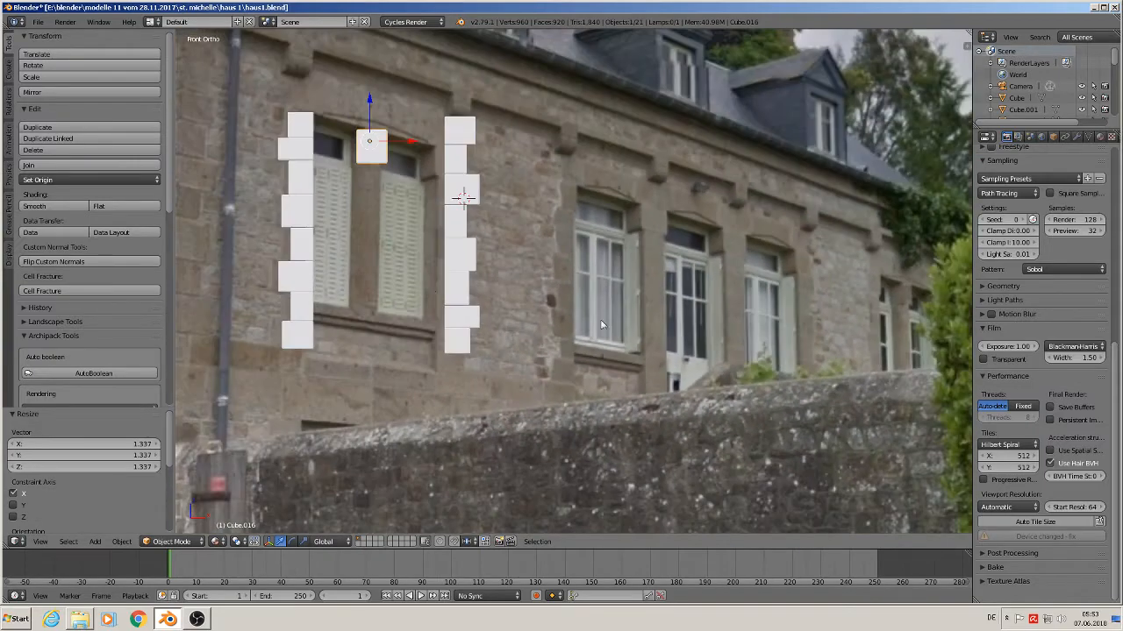
shift+middle_drag(414, 285, 797, 337)
scroll(579, 315, up, 2)
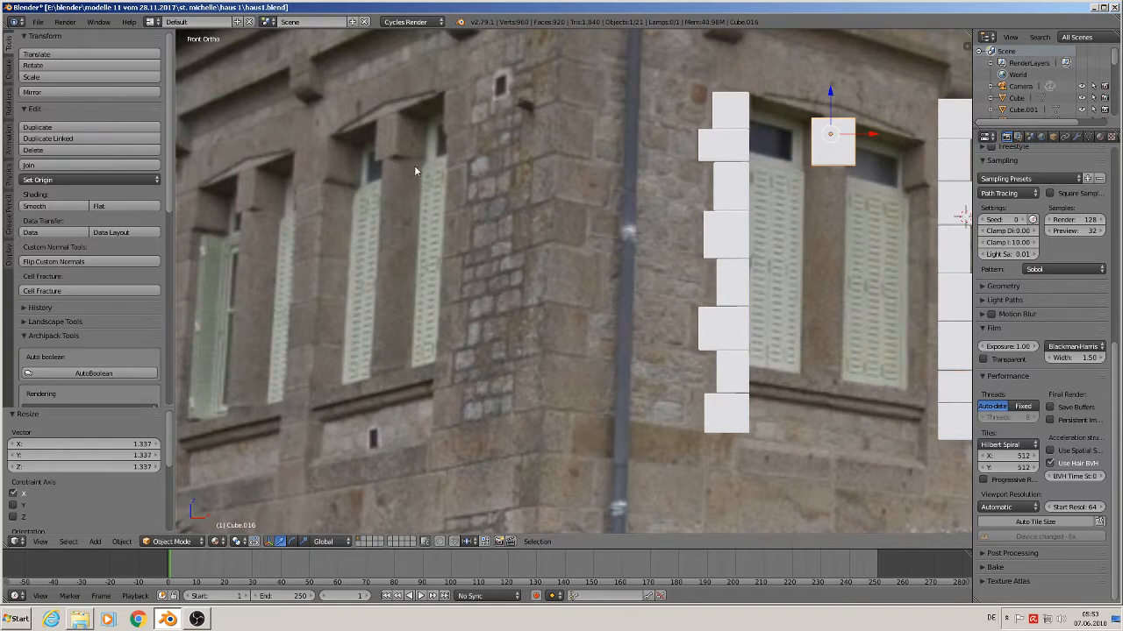
scroll(490, 279, down, 3)
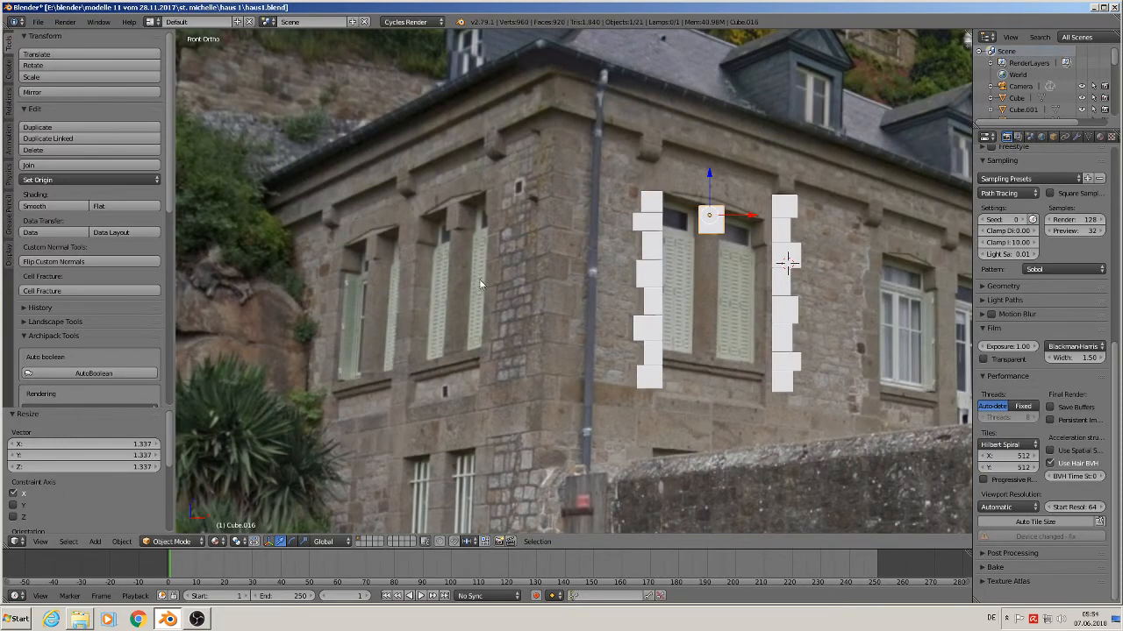
scroll(449, 267, up, 5)
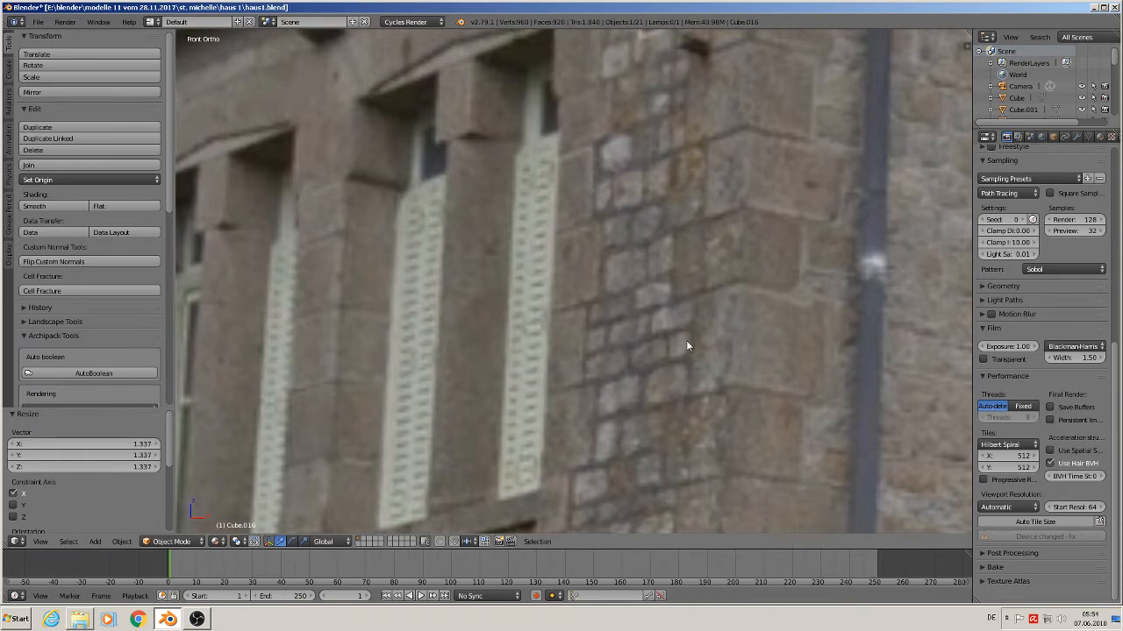
scroll(686, 345, down, 2)
shift+middle_drag(752, 345, 248, 297)
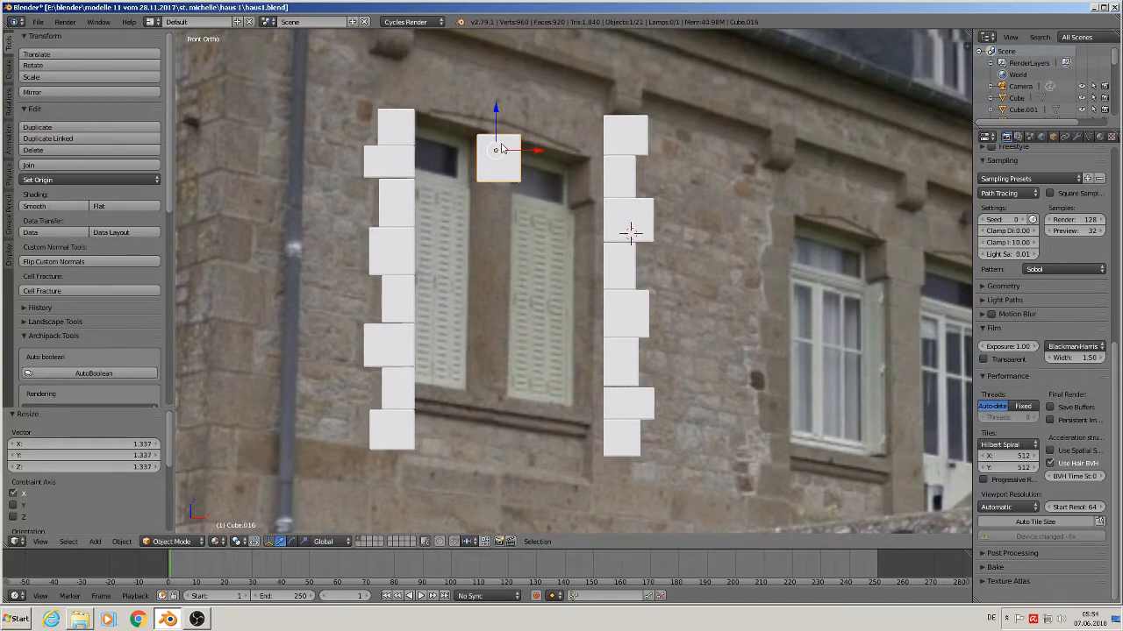
- Move the middle block 0.009 along Z and 0.0027 along X to sit at lintel height over the pillar
key(g)
key(z)
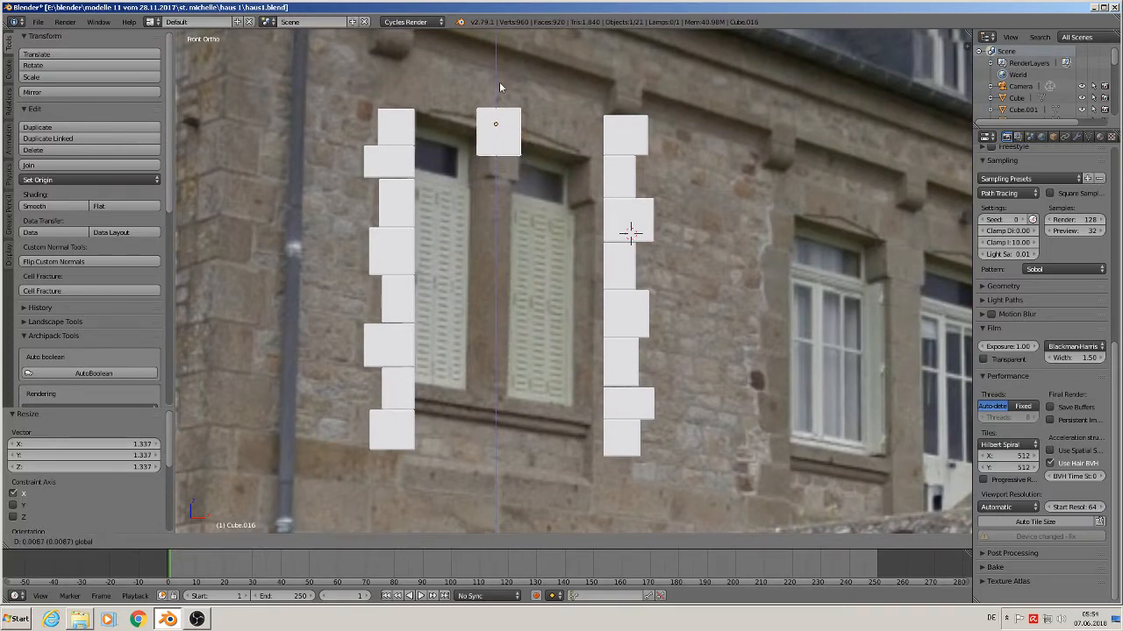
click(499, 81)
key(g)
key(x)
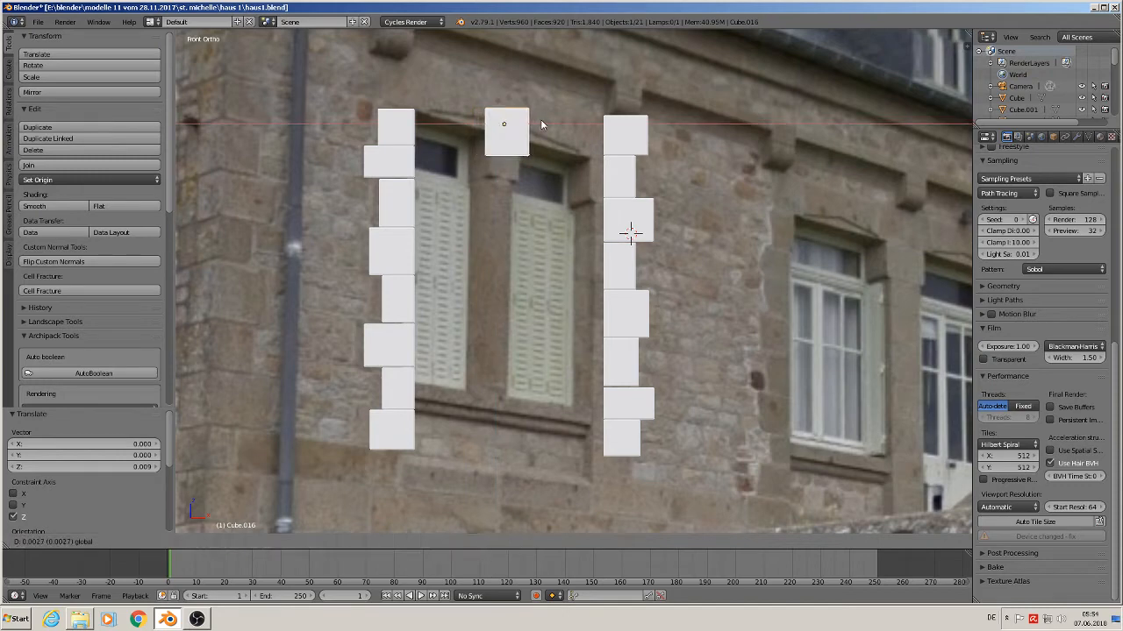
right_click(541, 123)
- Add a cylinder mesh with its centre just below the middle block
key(a)
click(503, 179)
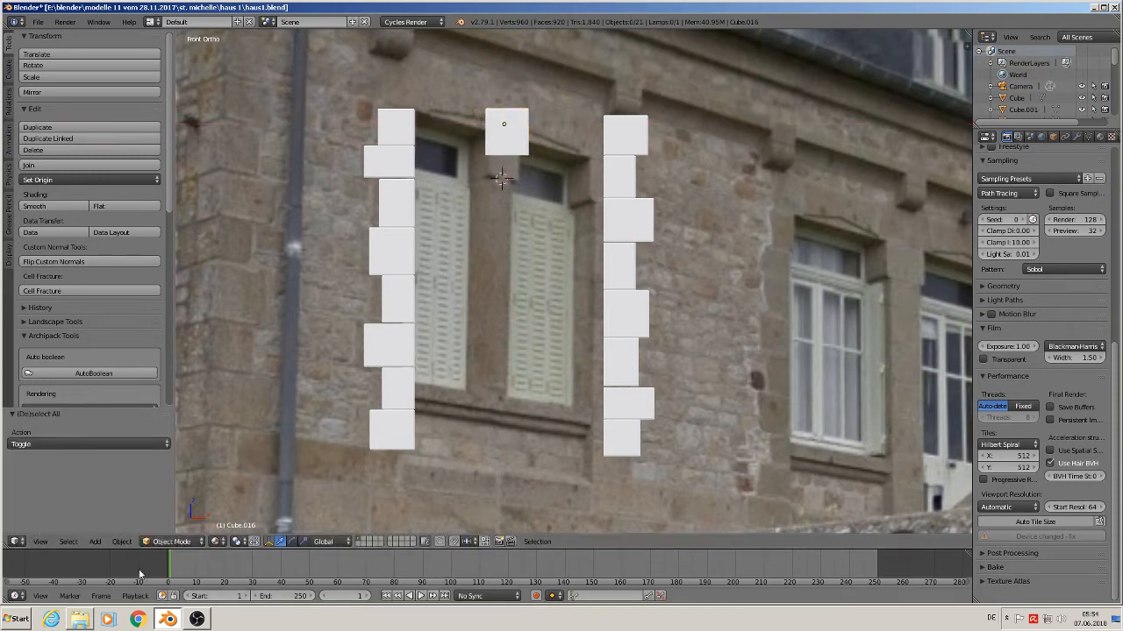
click(95, 542)
mouse_move(114, 527)
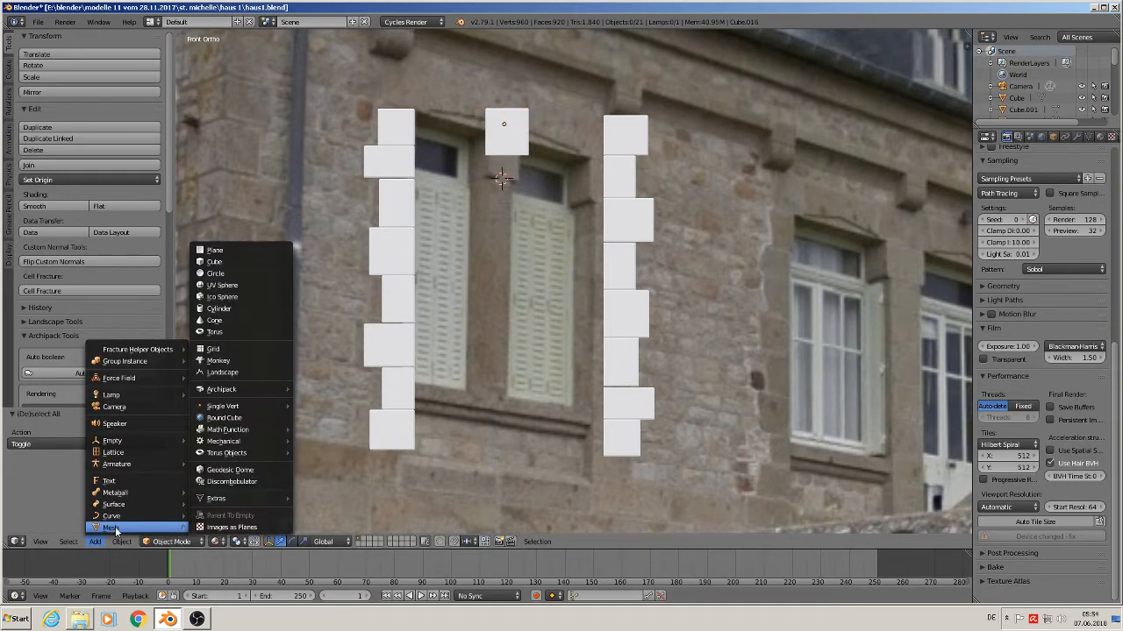
click(235, 308)
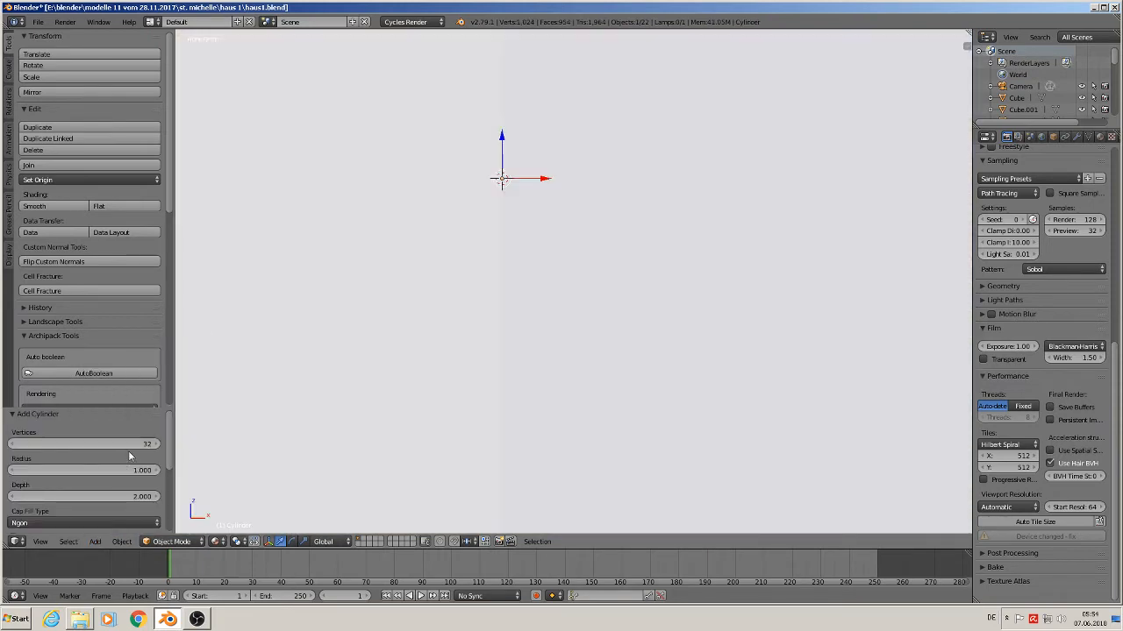
- Scale the cylinder by -0.057 and again by 0.114 to roughly the middle block's width
key(s)
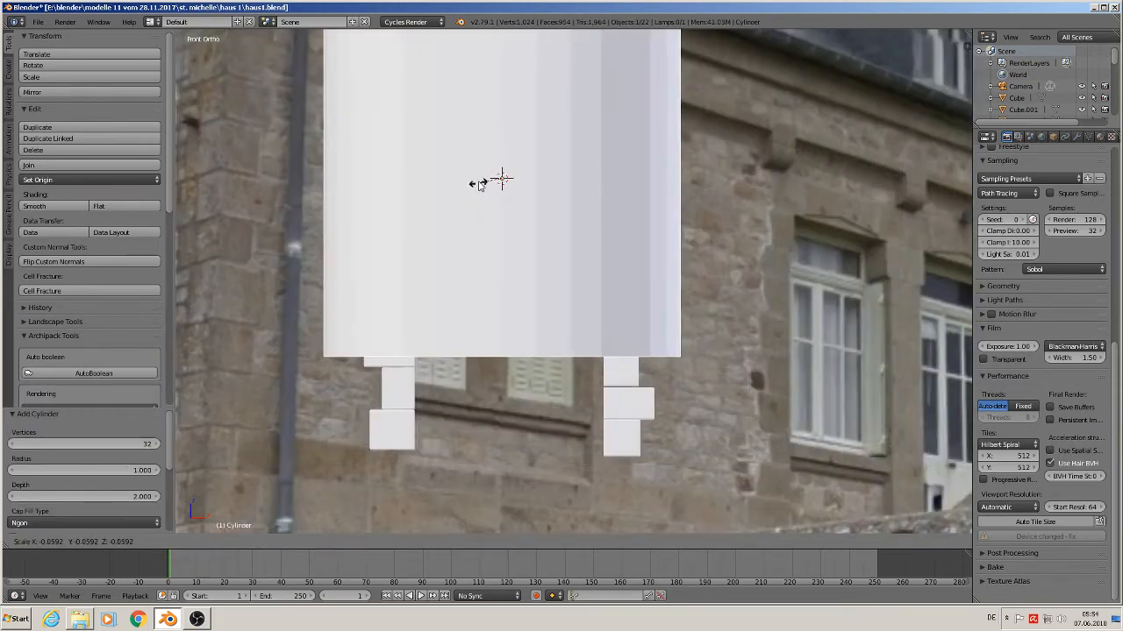
click(491, 181)
key(s)
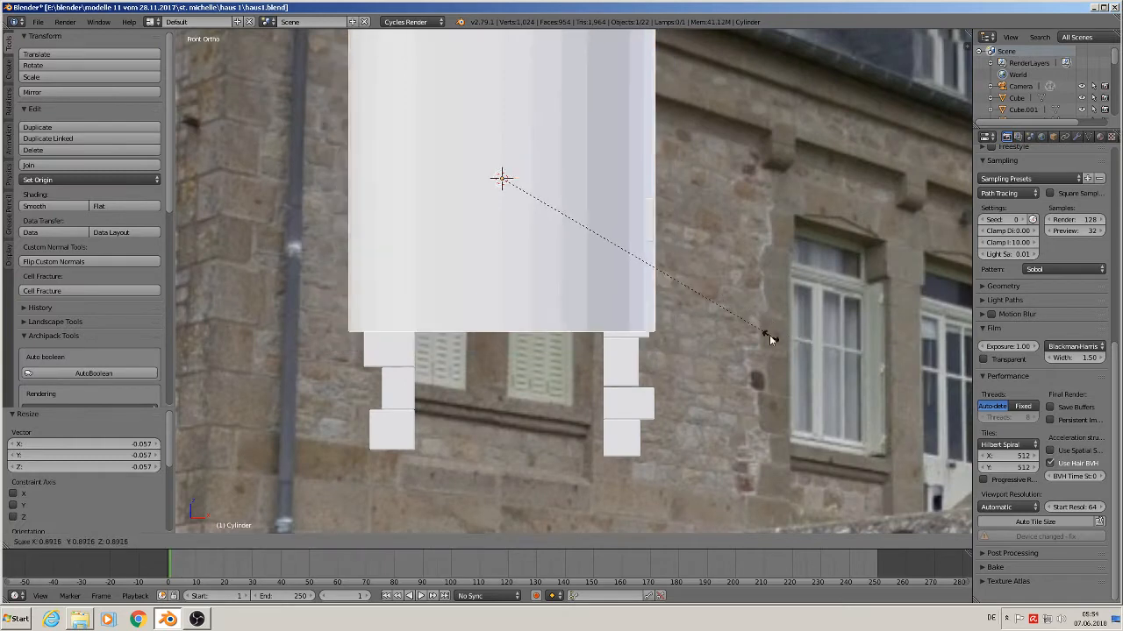
click(526, 208)
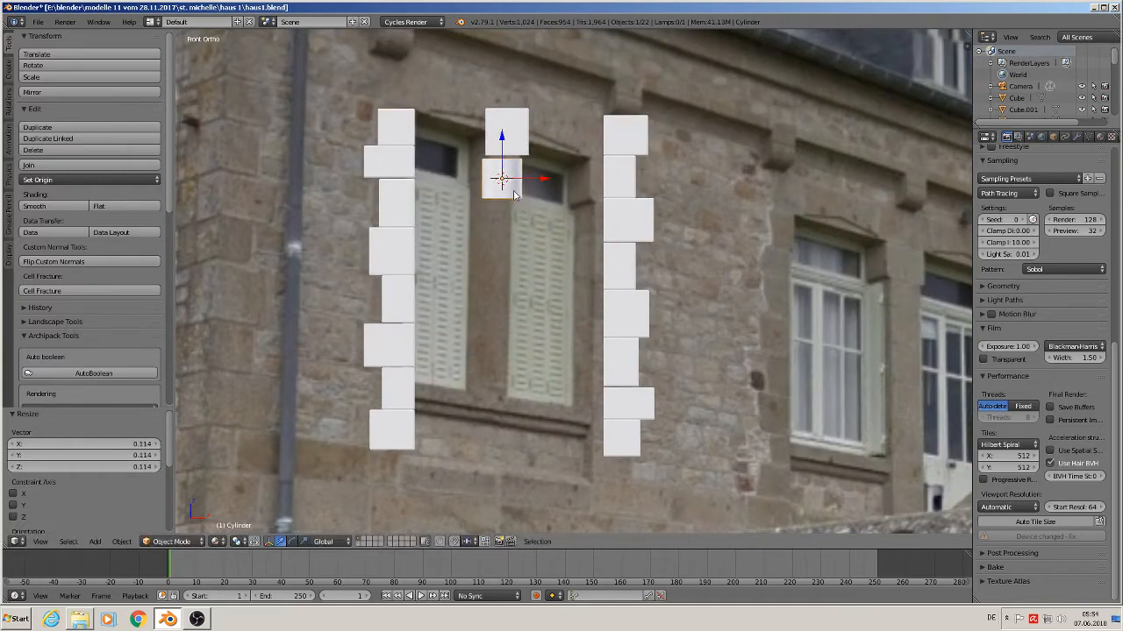
- Move the cylinder 0.001 along X and 0.000777 along Z so it meets the underside of the middle block
key(g)
key(x)
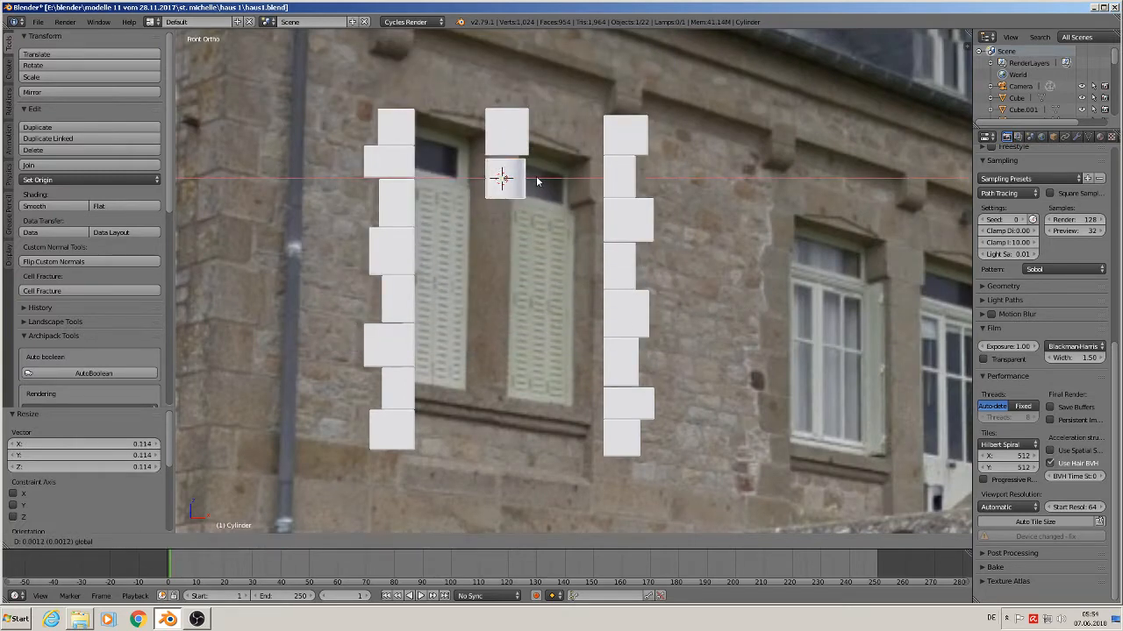
click(536, 179)
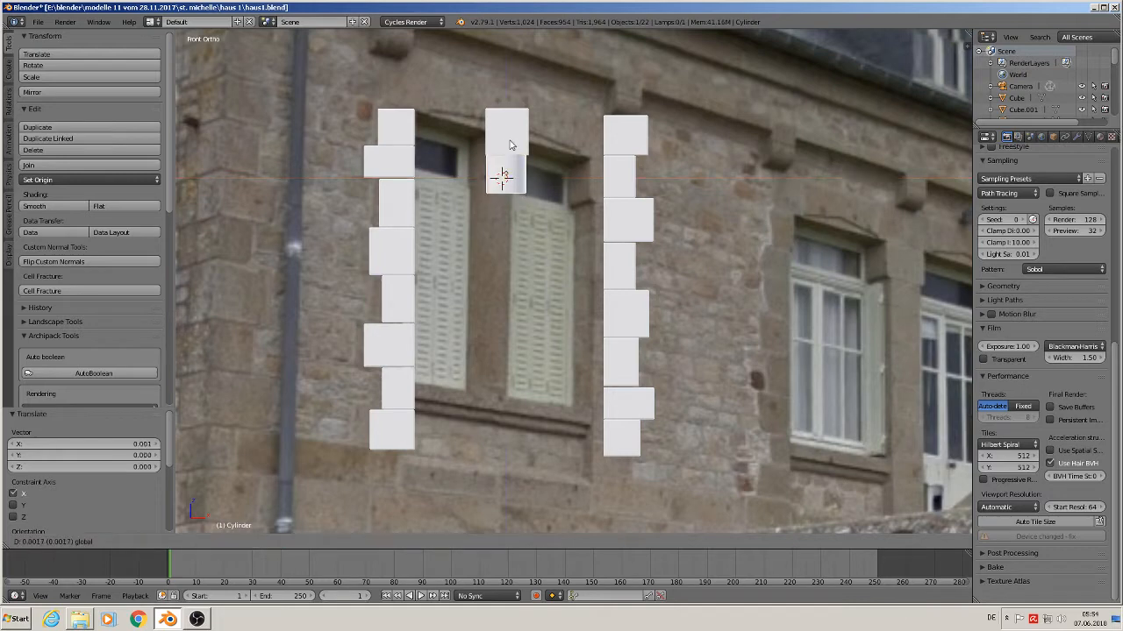
key(z)
click(509, 145)
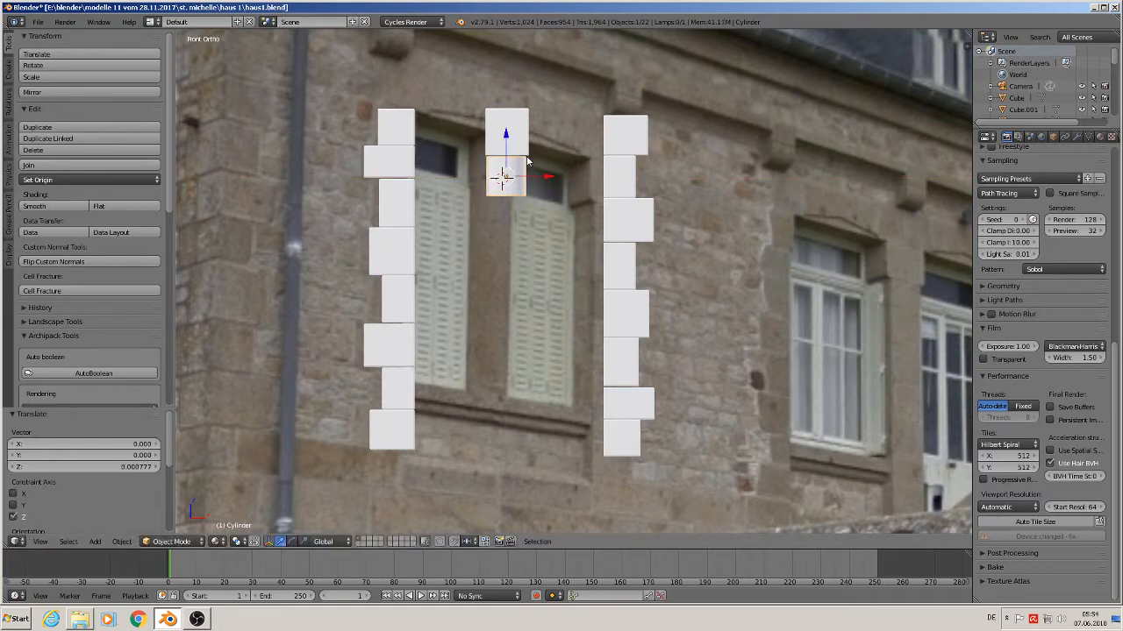
- Shift the cylinder back along Y in top view so it stands clear of the middle block
key(KP_7)
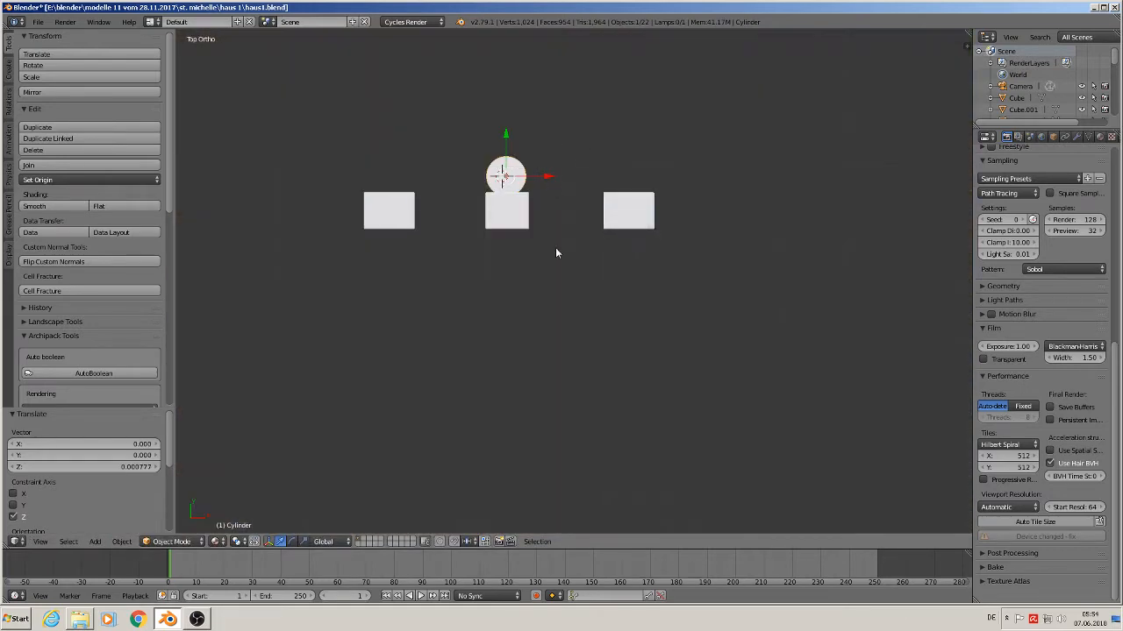
mouse_move(506, 136)
mouse_down()
mouse_move(512, 155)
mouse_move(517, 120)
mouse_move(514, 130)
mouse_up()
scroll(514, 130, up, 5)
- Delete the vertices of the cylinder's rear half, keeping only the rounded front
key(Tab)
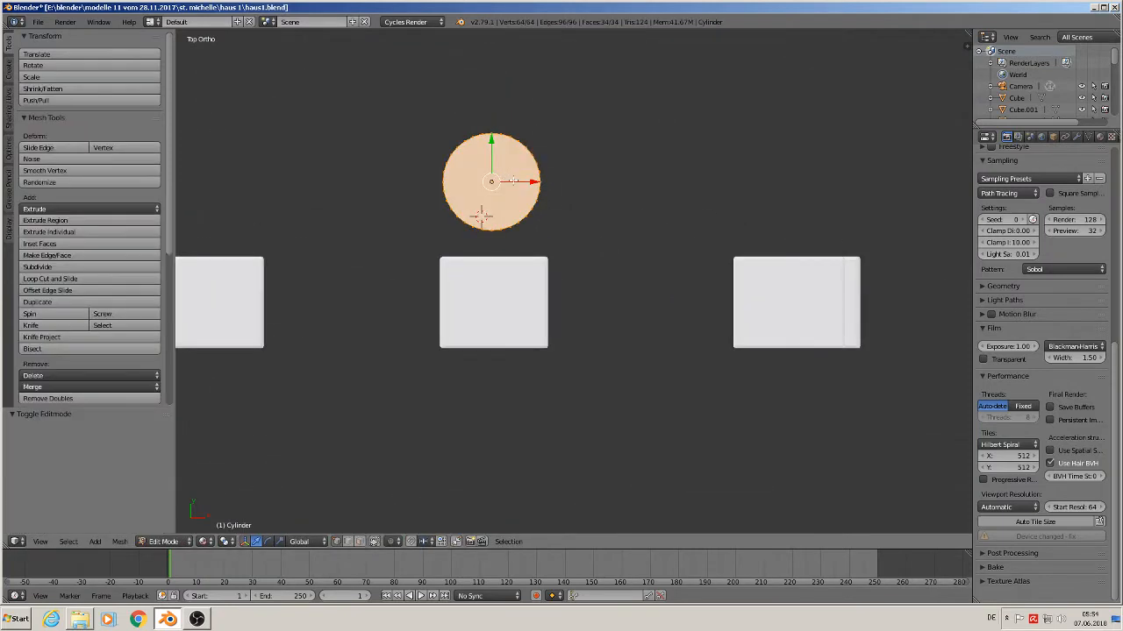
key(a)
key(b)
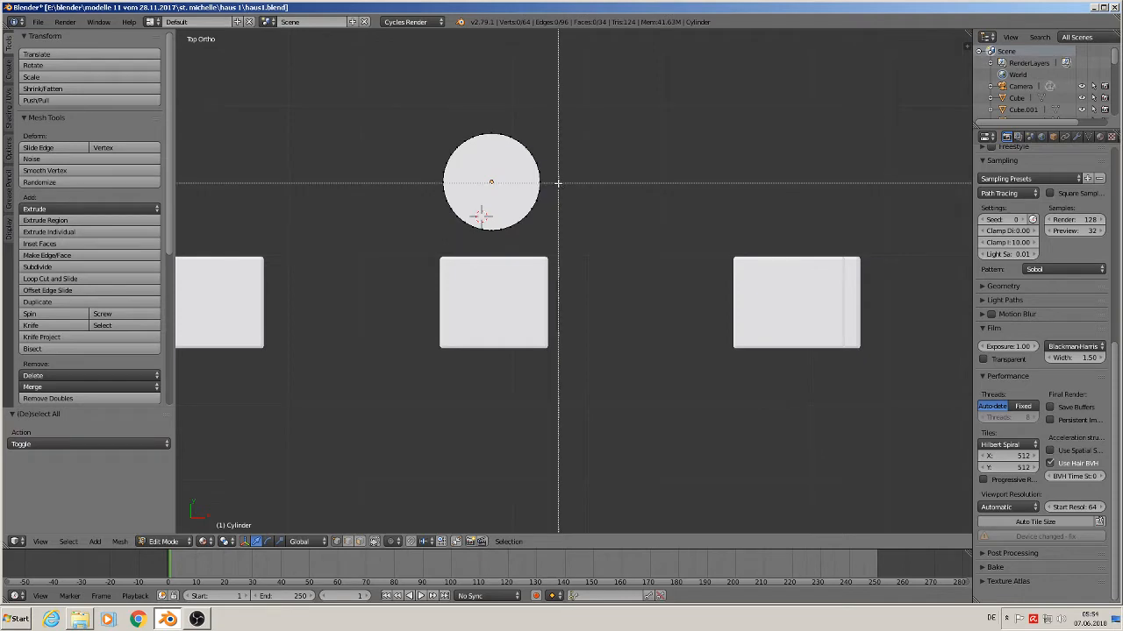
drag(563, 175, 376, 61)
key(x)
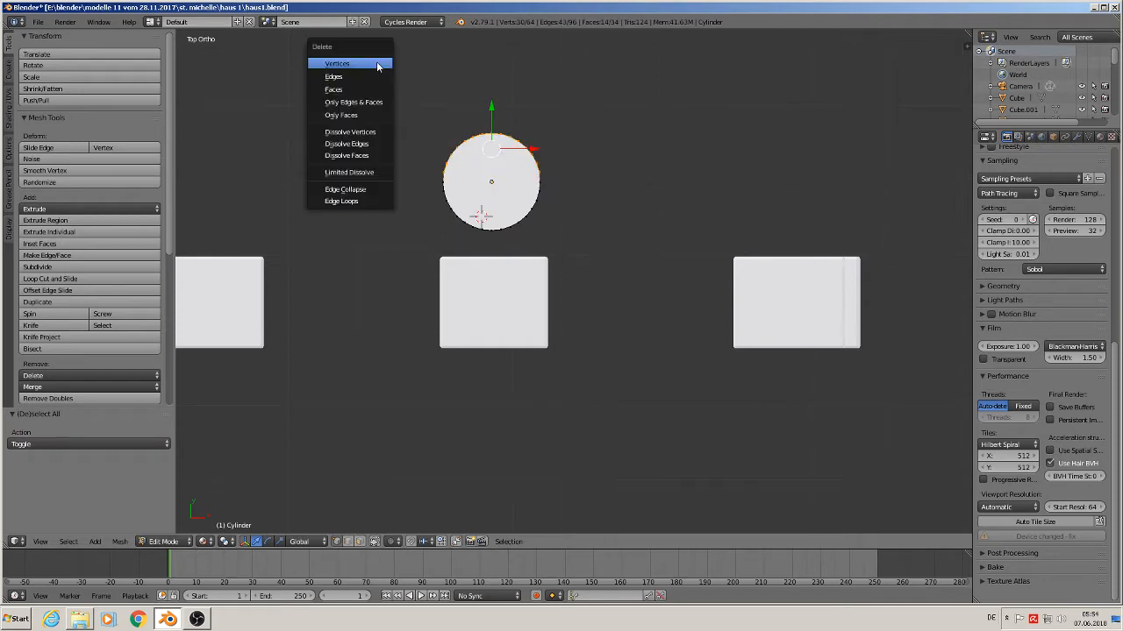
click(377, 62)
key(KP_1)
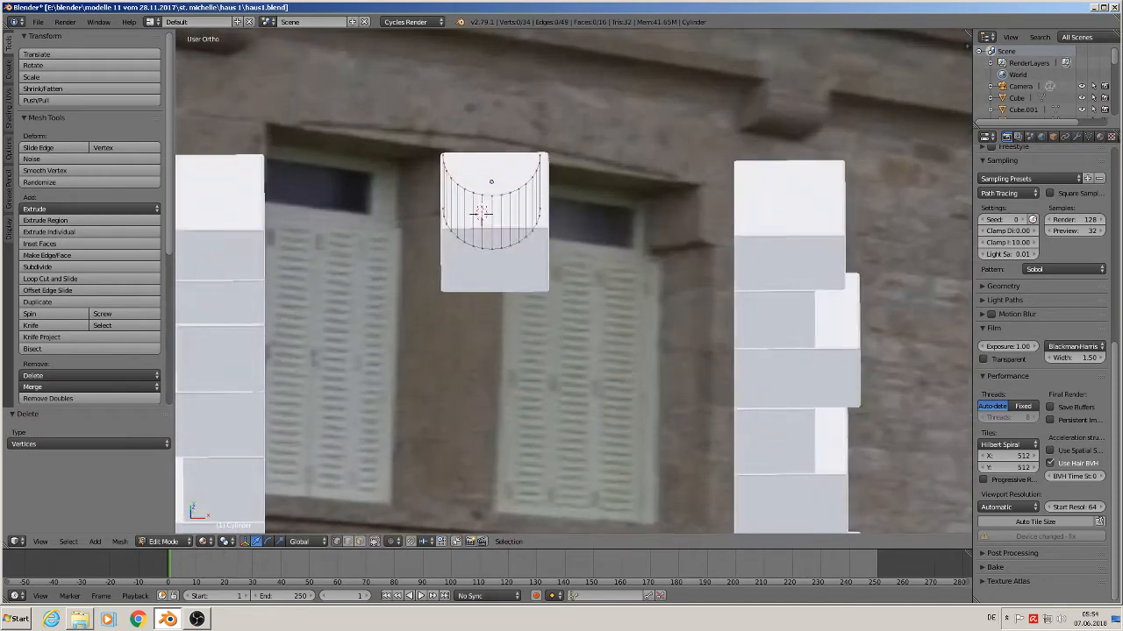
scroll(484, 201, up, 3)
key(Tab)
- Move the half cylinder -0.016 along Y to bring it under the middle block
scroll(543, 225, down, 3)
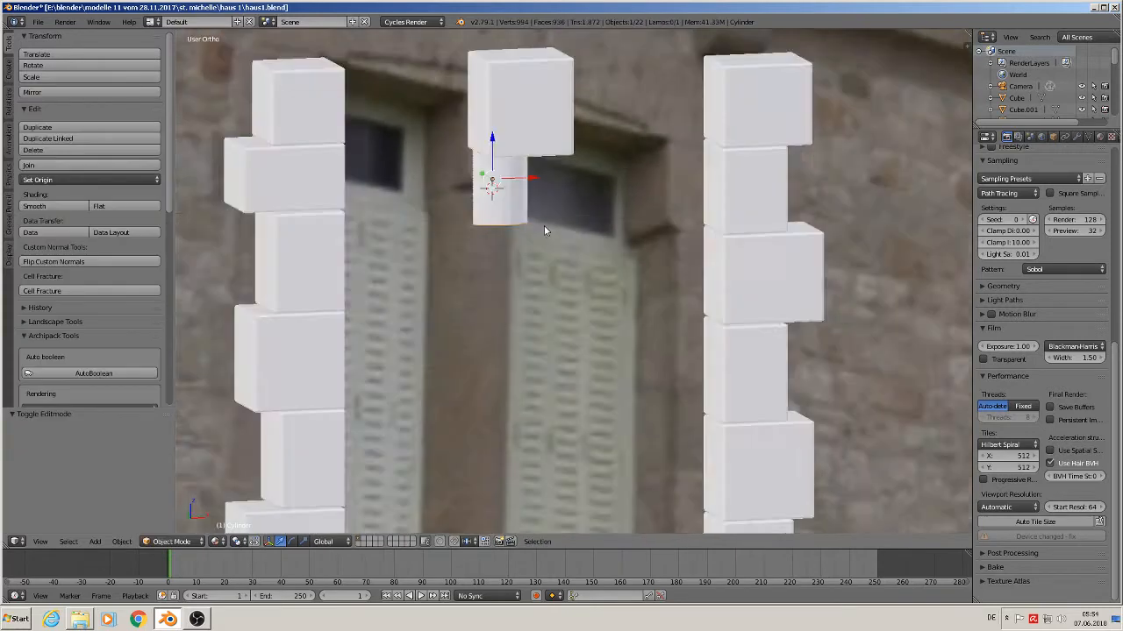
middle_drag(543, 225, 610, 266)
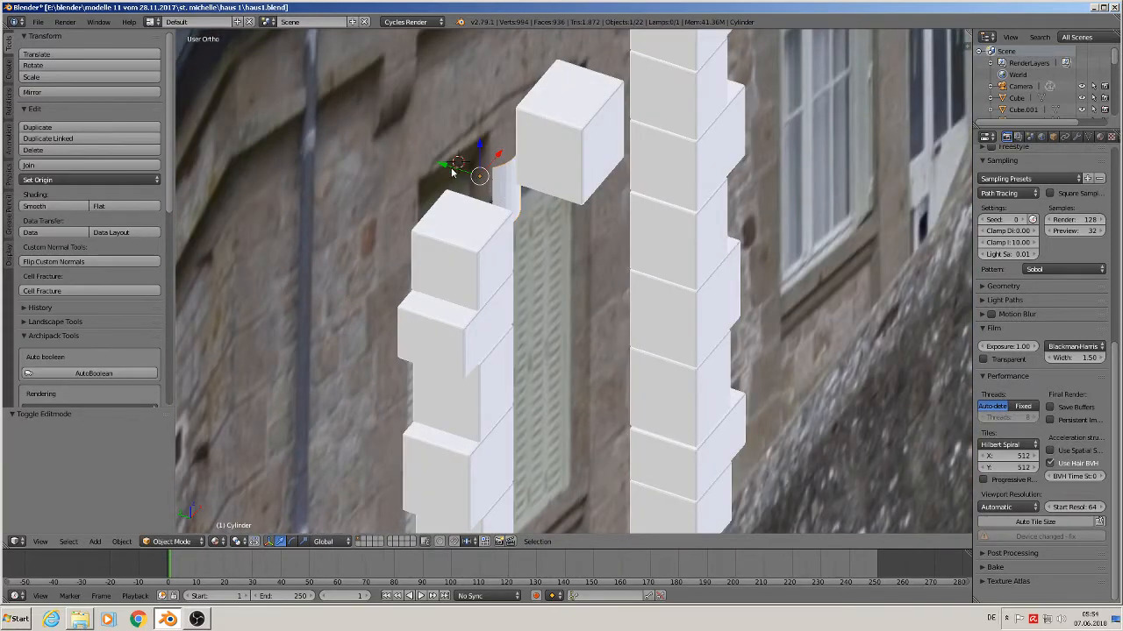
key(g)
key(y)
drag(539, 216, 534, 216)
middle_drag(534, 217, 445, 166)
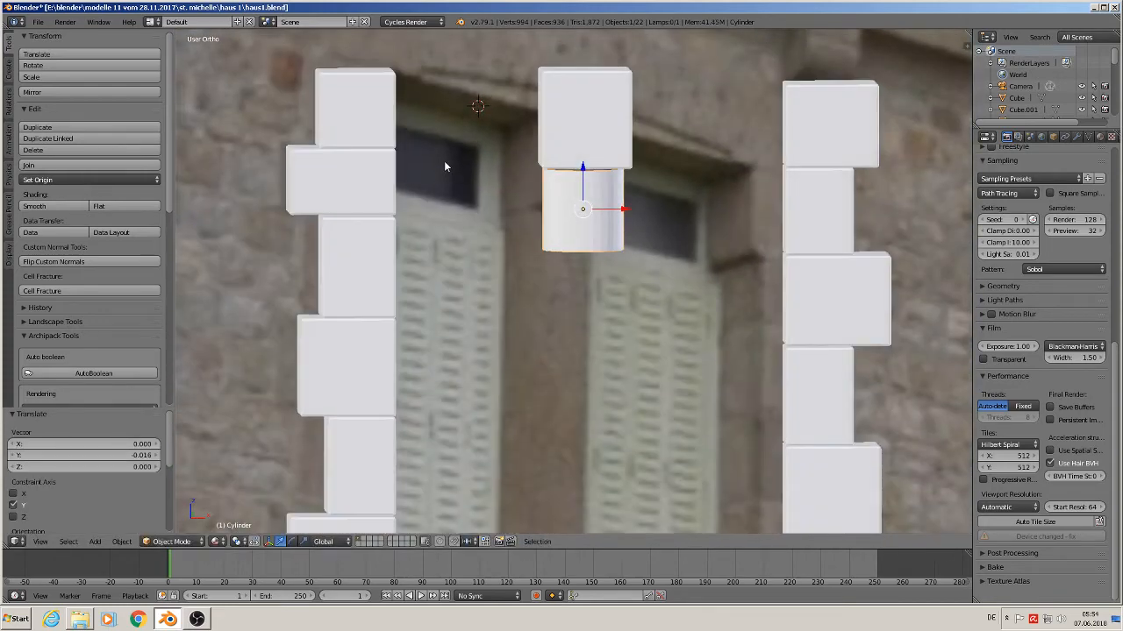
- Extrude the half cylinder's bottom edge loop -0.065 along Z down to the window sill to form the pillar
key(KP_1)
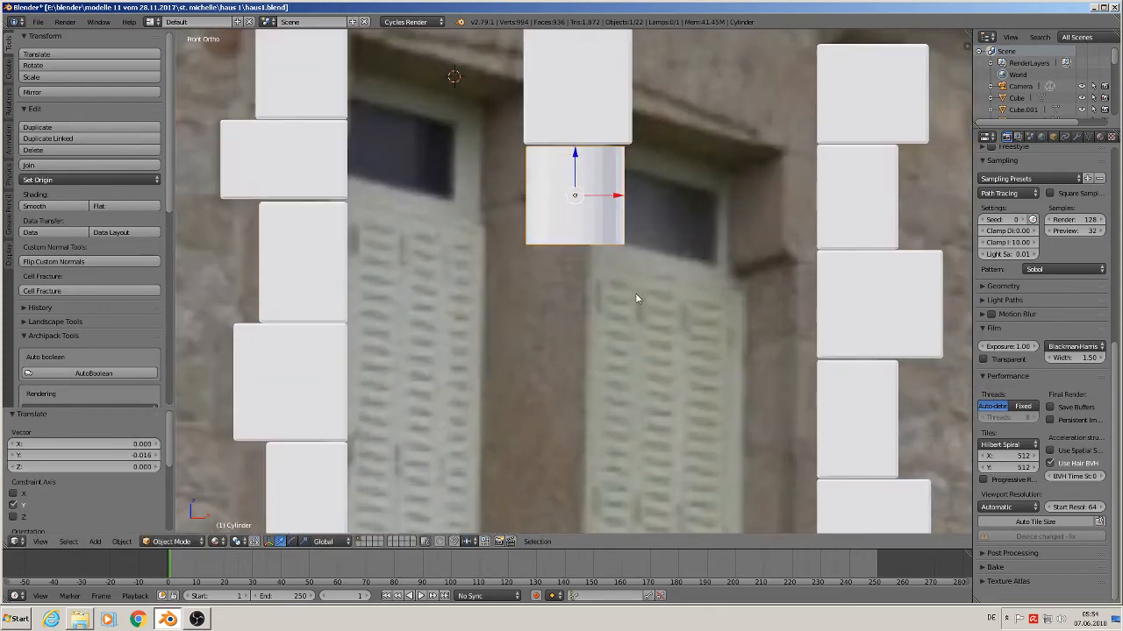
scroll(637, 300, down, 4)
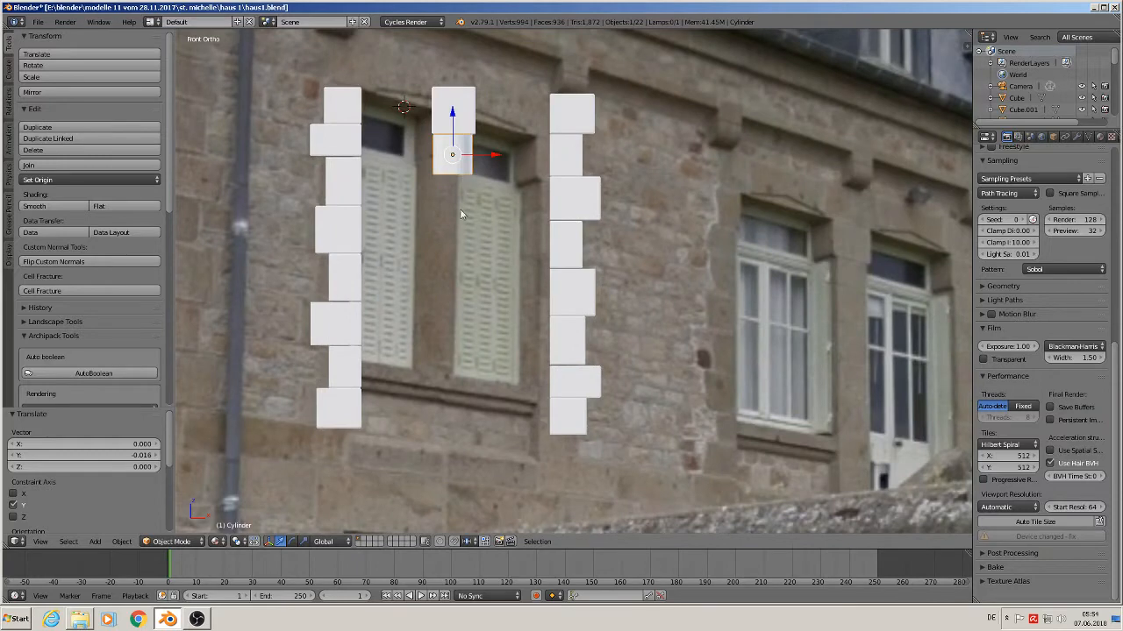
key(Tab)
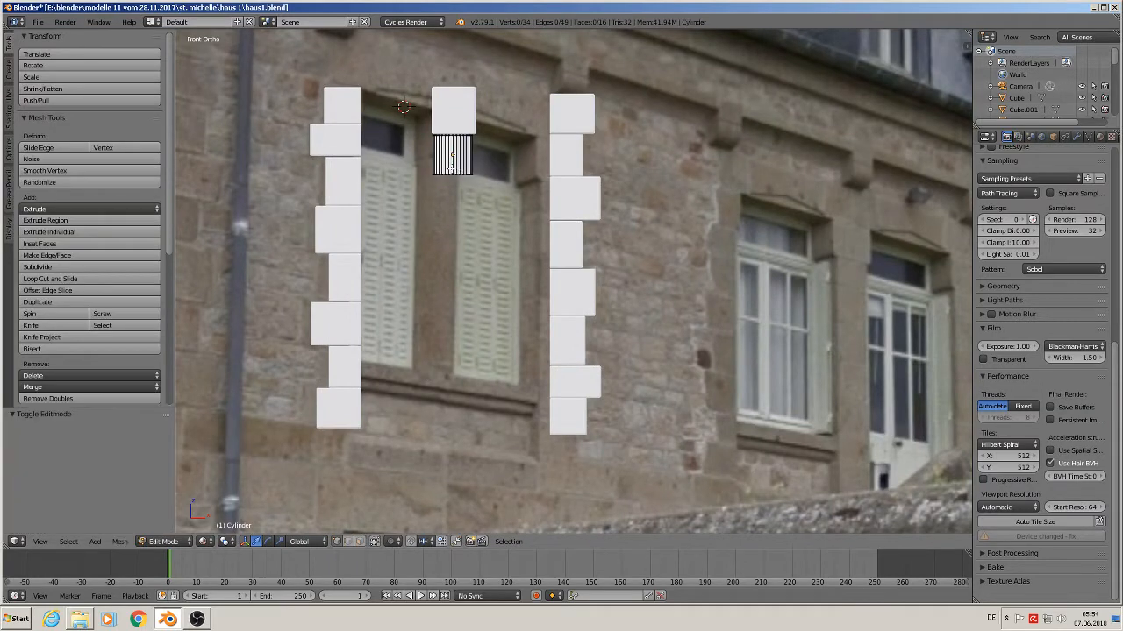
alt+right_click(451, 176)
key(e)
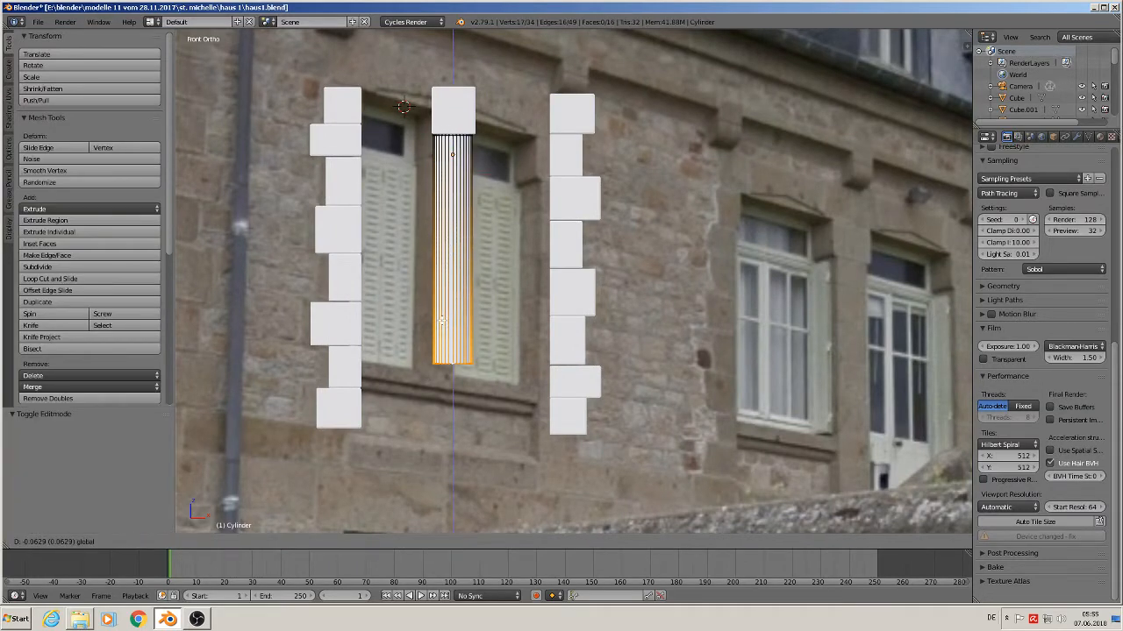
click(441, 325)
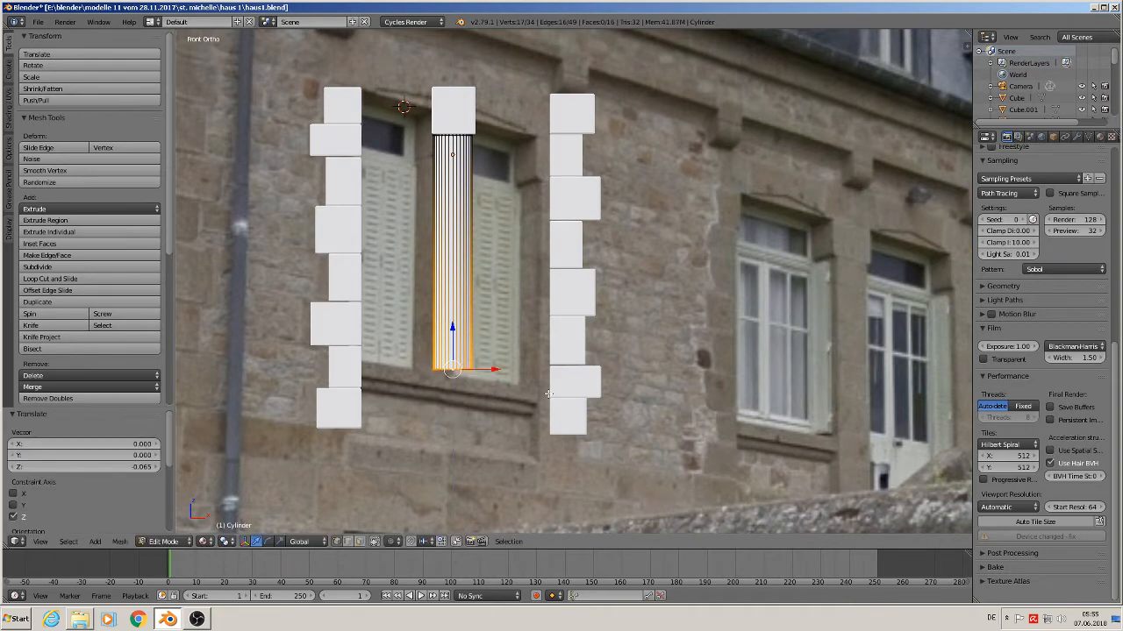
shift+middle_drag(549, 394, 617, 303)
key(a)
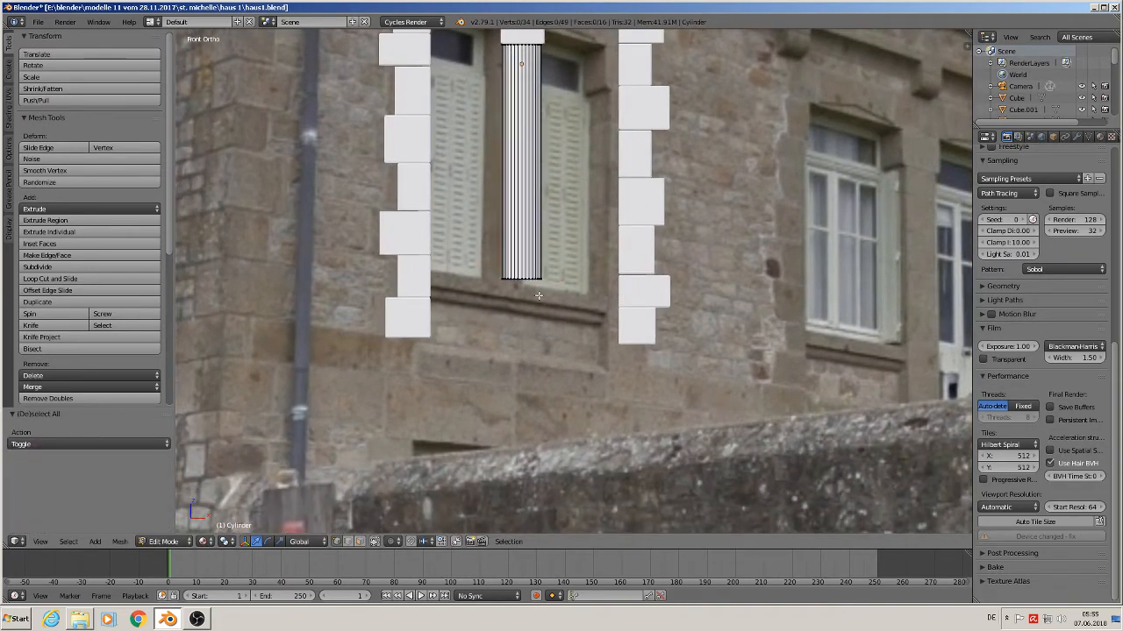
- Duplicate the left column's second-lowest block and place the copy beside it at the window bottom, offset X 0.011, Z -0.006
key(Tab)
click(518, 292)
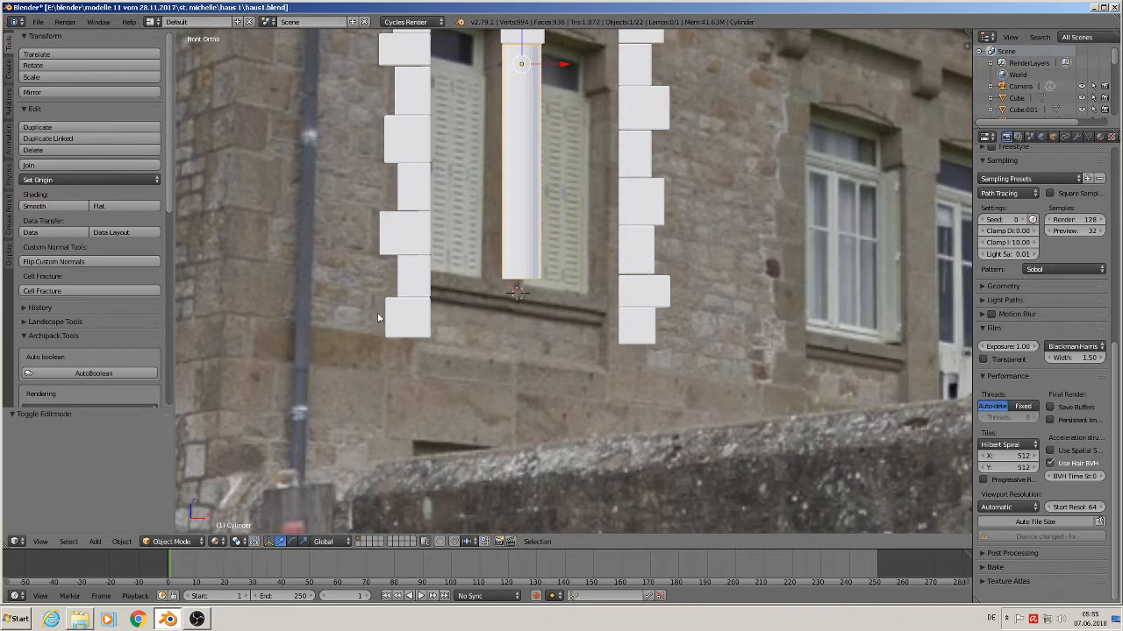
right_click(422, 279)
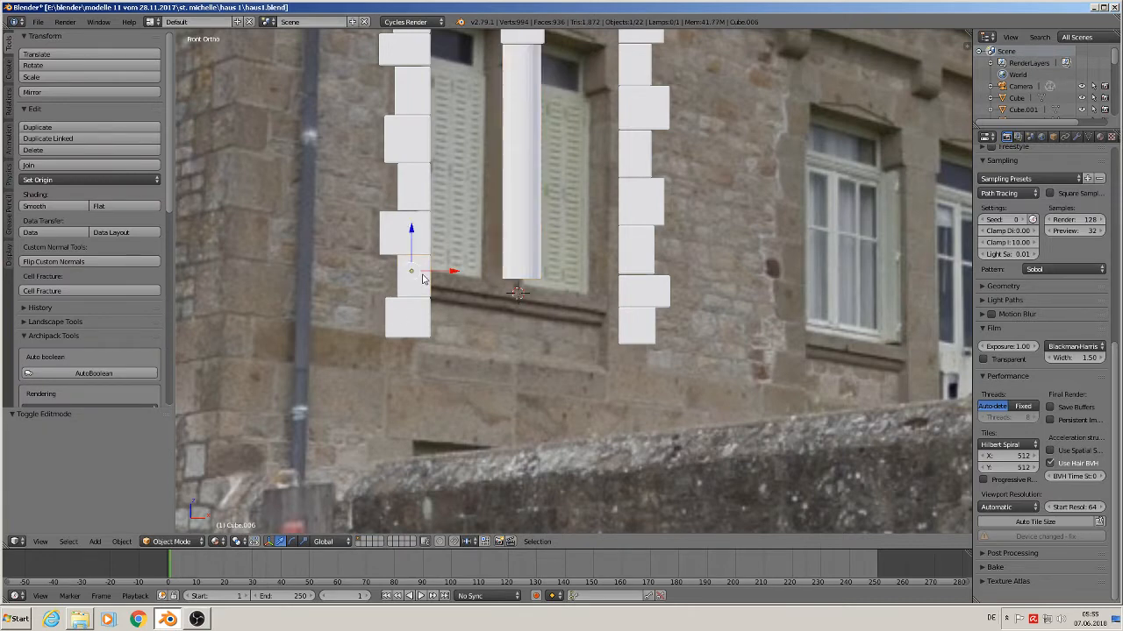
key(shift+d)
click(457, 296)
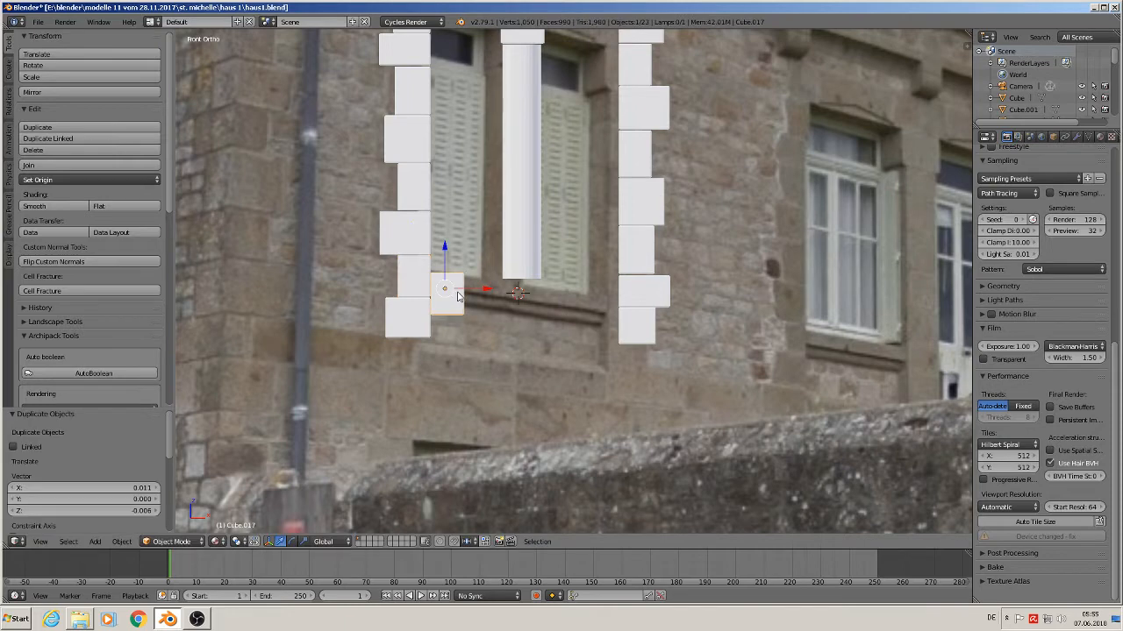
- Flatten the copied block by raising its bottom side, and stretch its right end across to the right column to form the window sill
key(Tab)
key(g)
key(z)
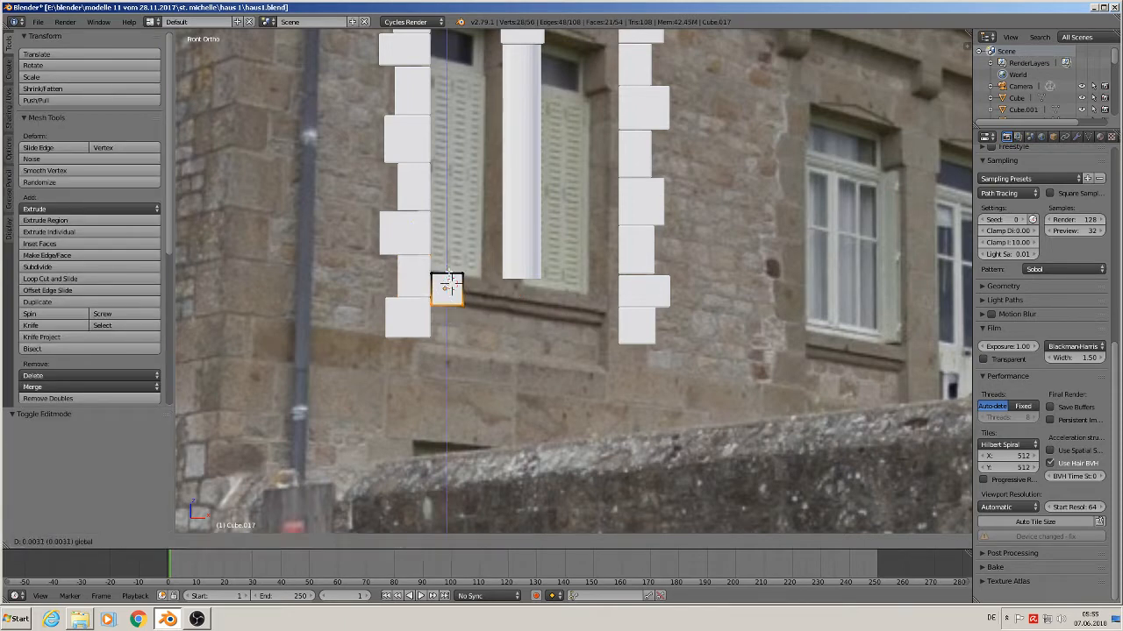
click(448, 257)
key(a)
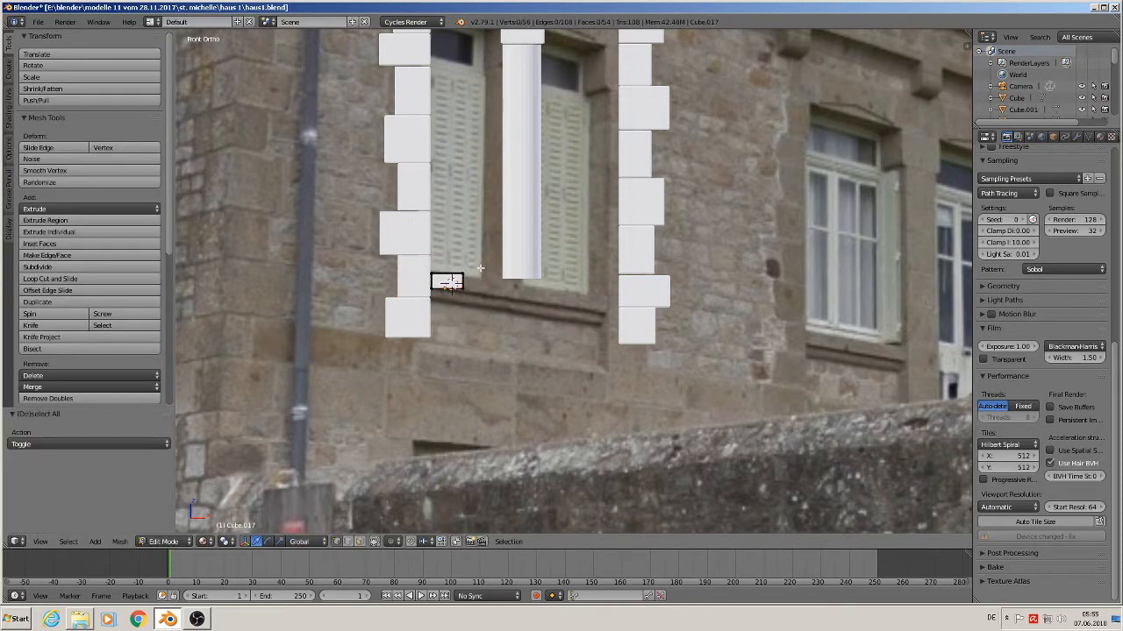
ctrl+drag(471, 271, 655, 301)
key(Tab)
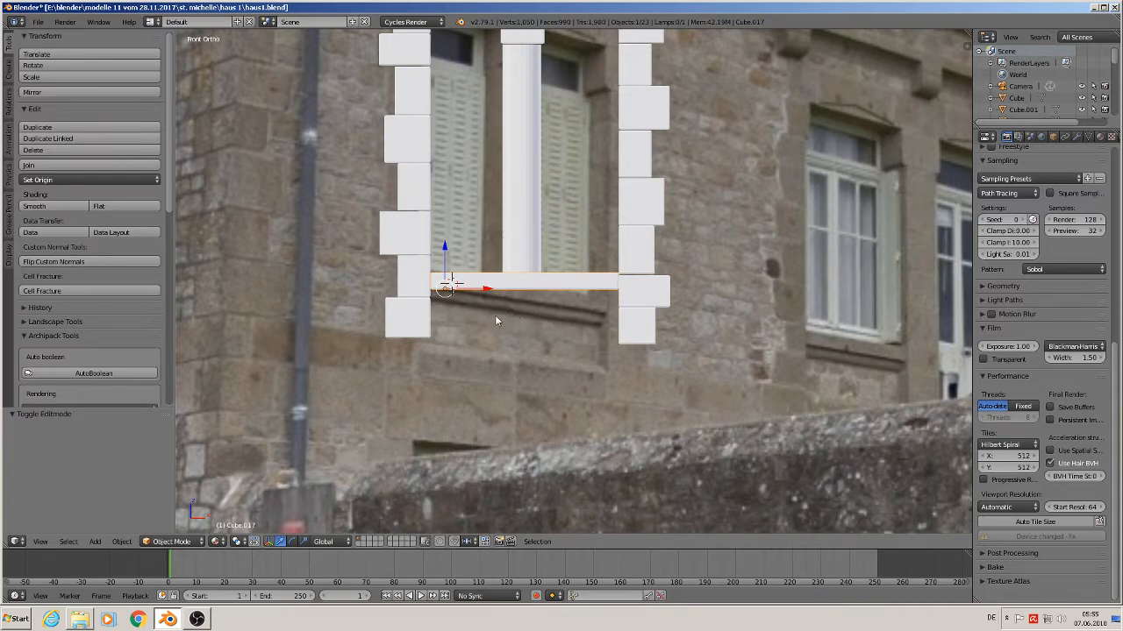
- Add a cube at the sill's left end and fit it as a tiny block just beneath the sill
click(436, 298)
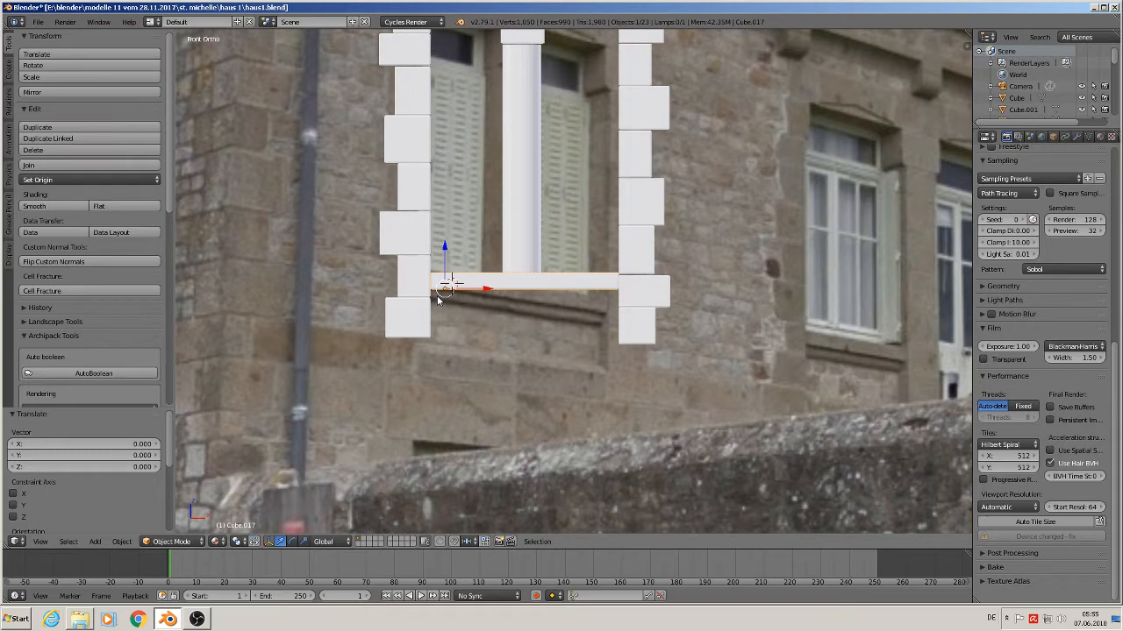
click(94, 541)
mouse_move(151, 377)
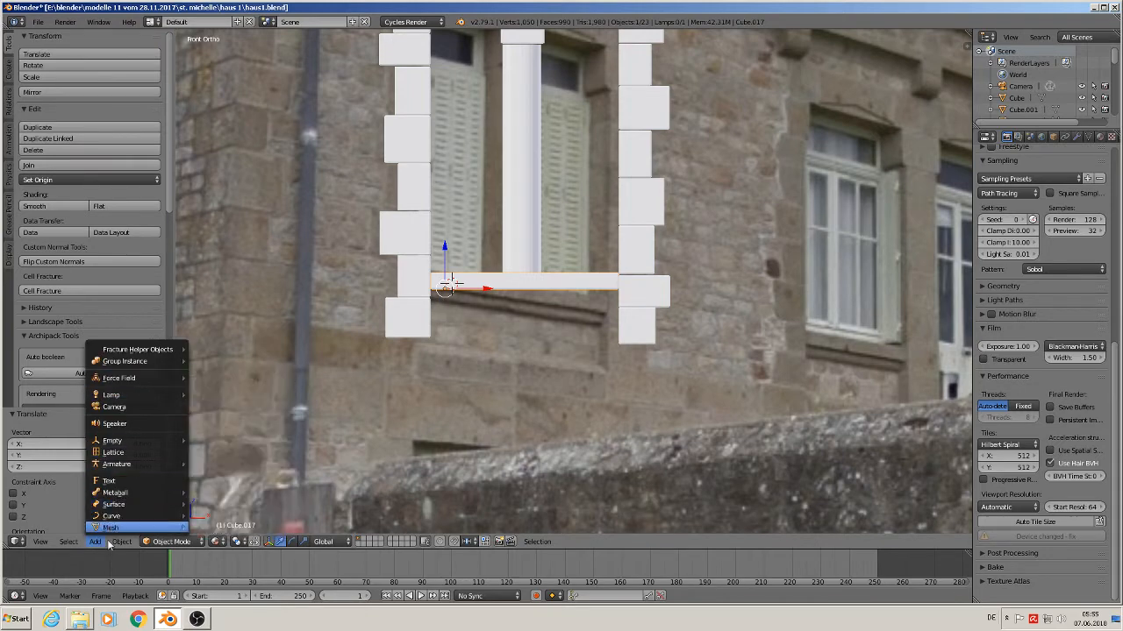
mouse_move(112, 528)
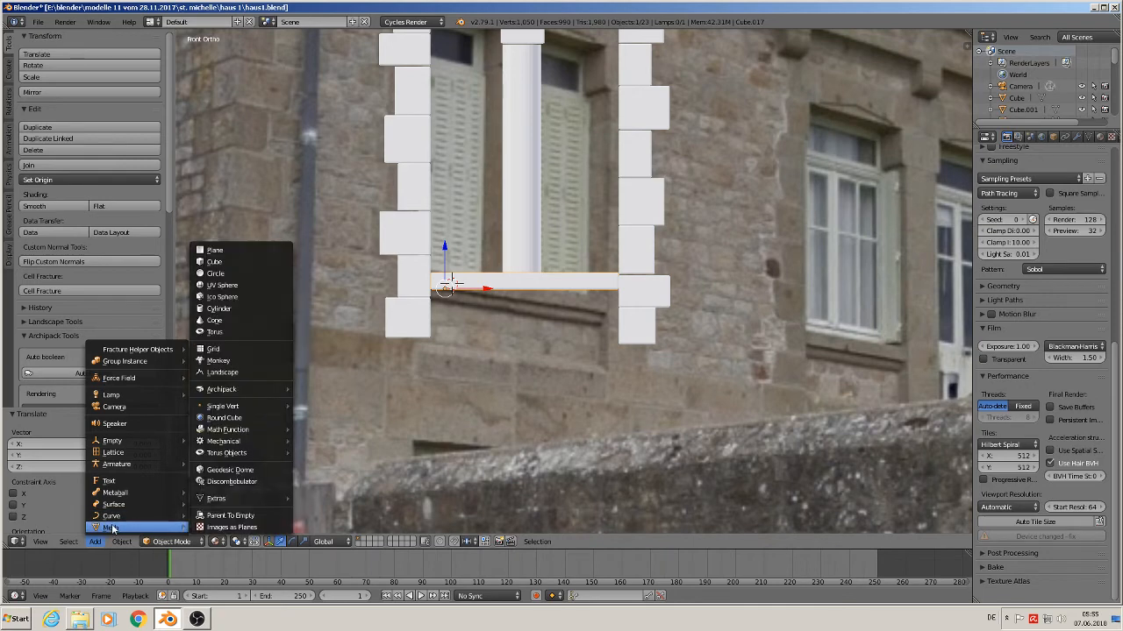
click(256, 264)
key(s)
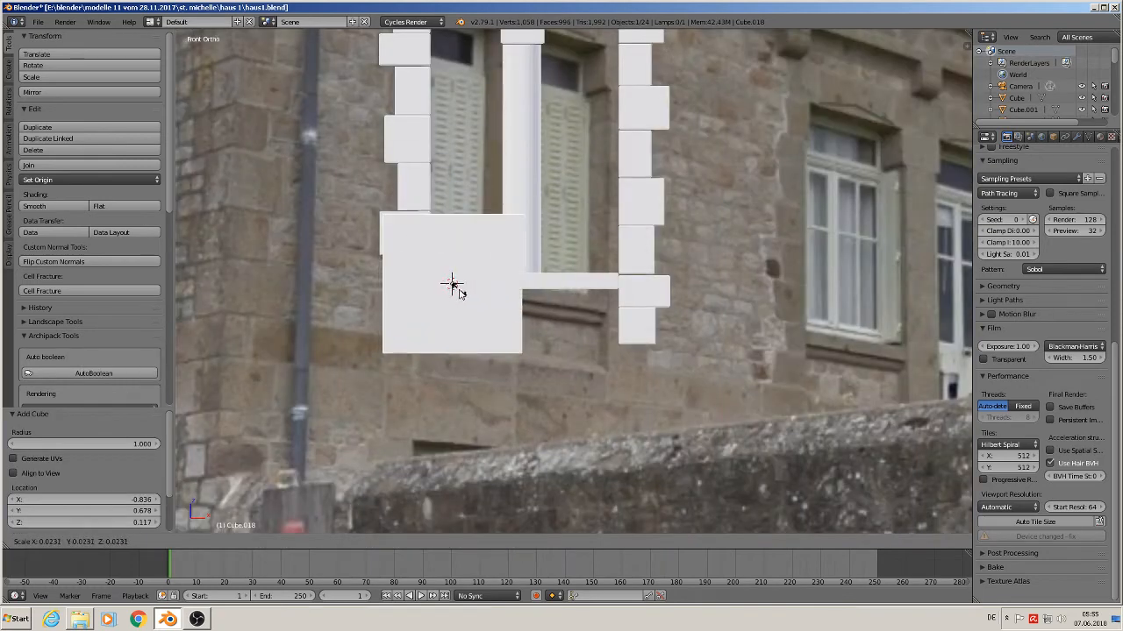
click(452, 286)
key(s)
click(488, 293)
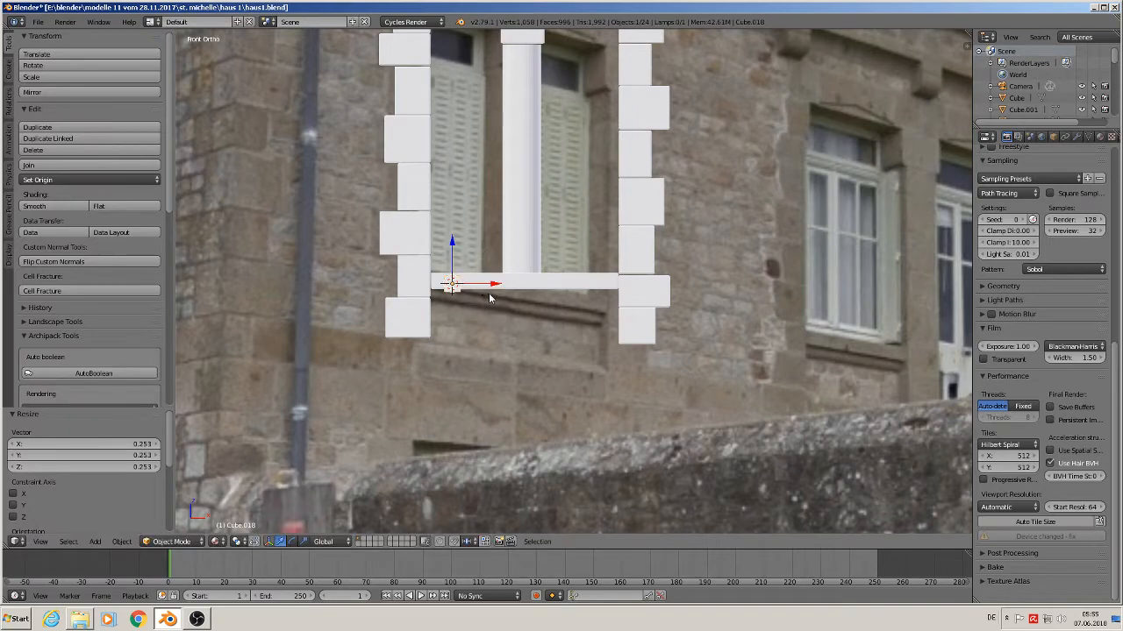
drag(448, 251, 451, 261)
key(s)
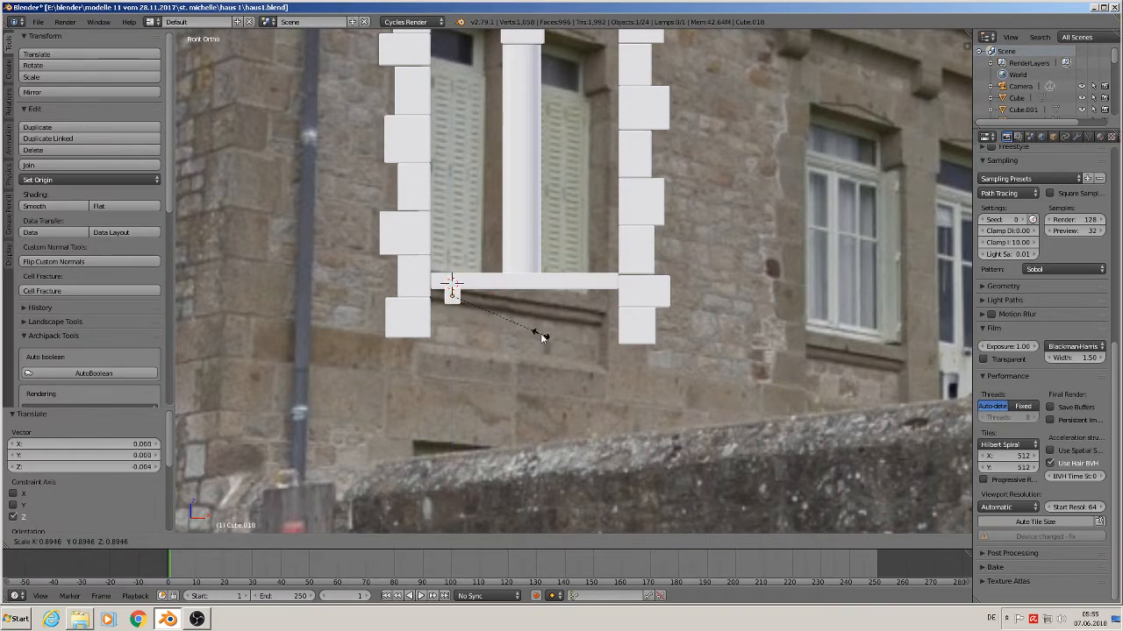
click(526, 331)
- Scale the small cube 15.206 along X and shift it along X so the bar runs beneath the sill
key(s)
key(x)
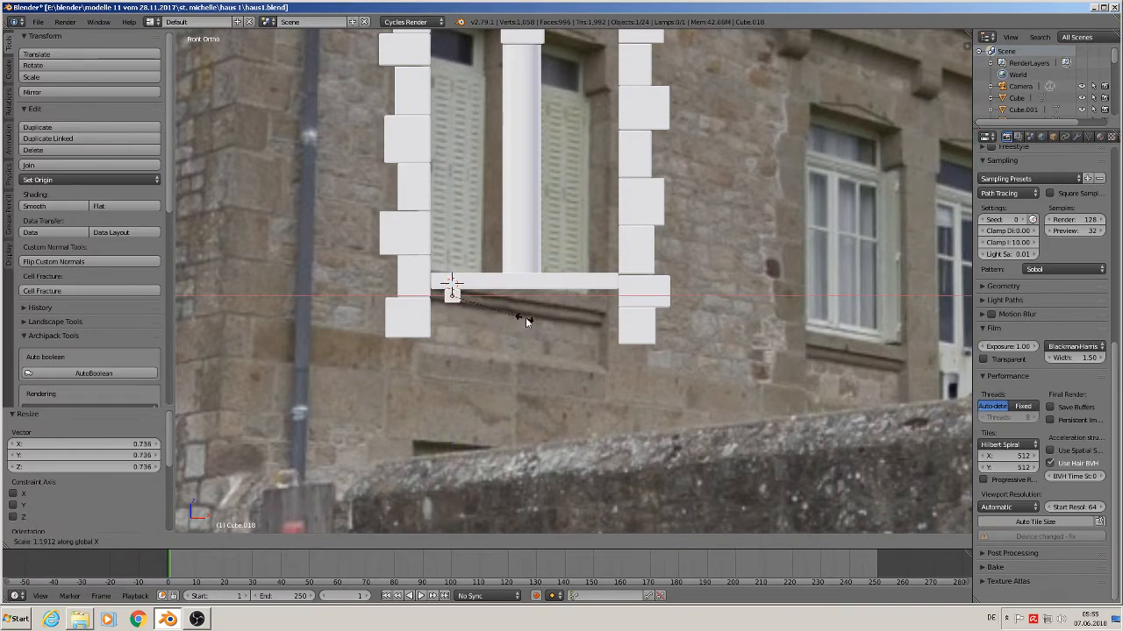
click(582, 402)
key(g)
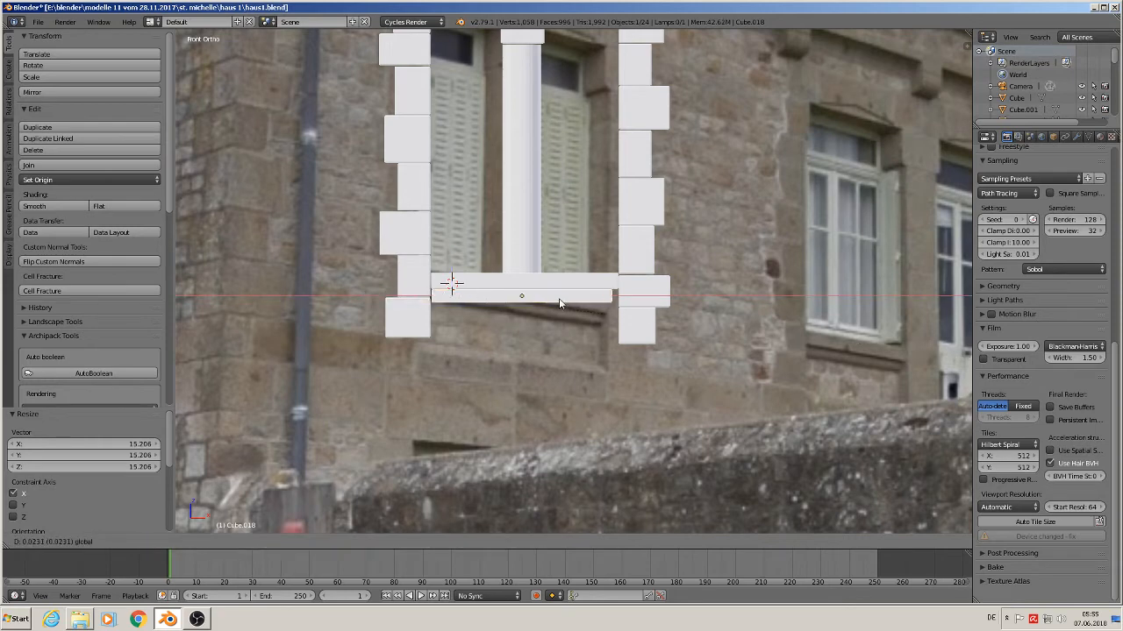
click(559, 304)
- Move the right end face of the bar under the sill 0.002 along X to meet the right column
key(Tab)
key(a)
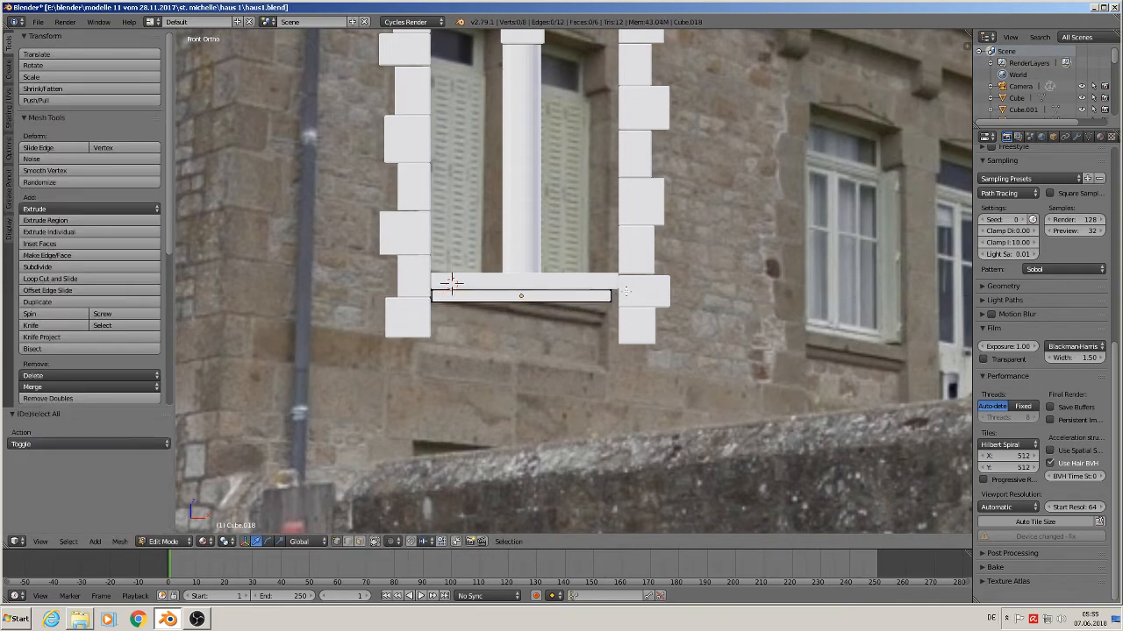
click(614, 293)
right_click(611, 302)
drag(636, 297, 643, 296)
- Bevel the bar's lower front edge with 3 segments to give it a rounded moulding profile
middle_drag(572, 317, 488, 333)
scroll(542, 317, up, 6)
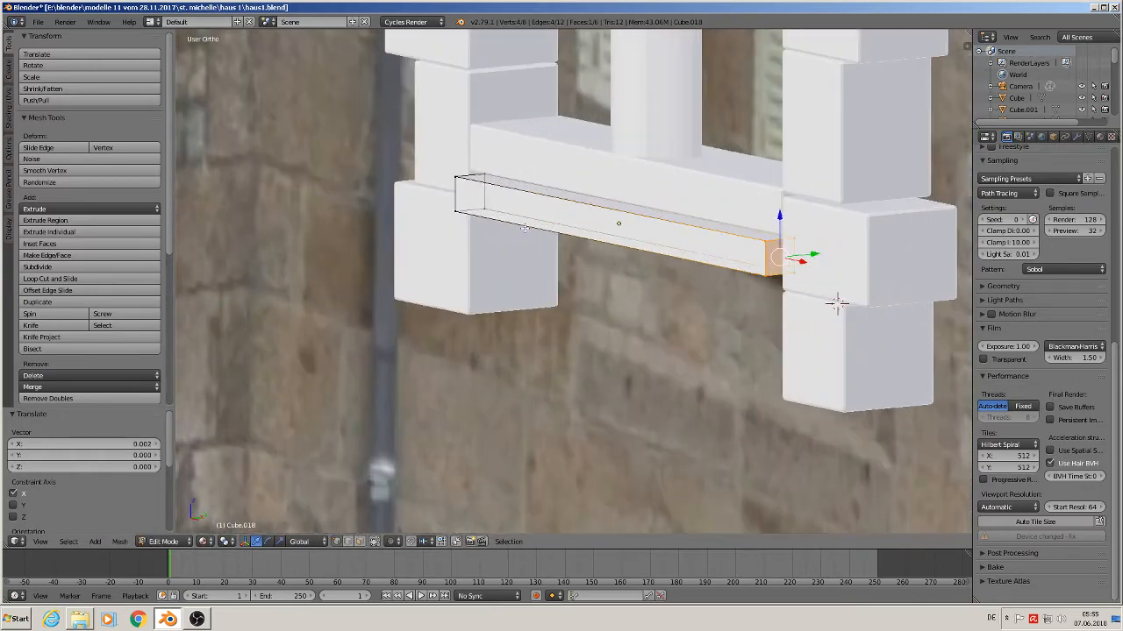
click(350, 541)
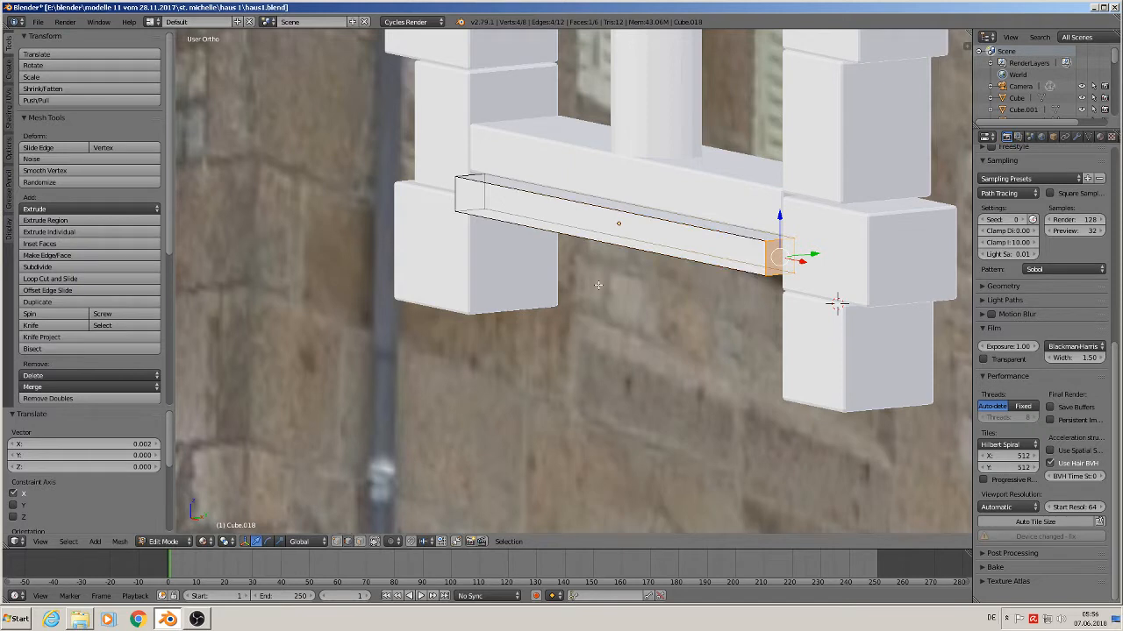
right_click(594, 238)
key(ctrl+b)
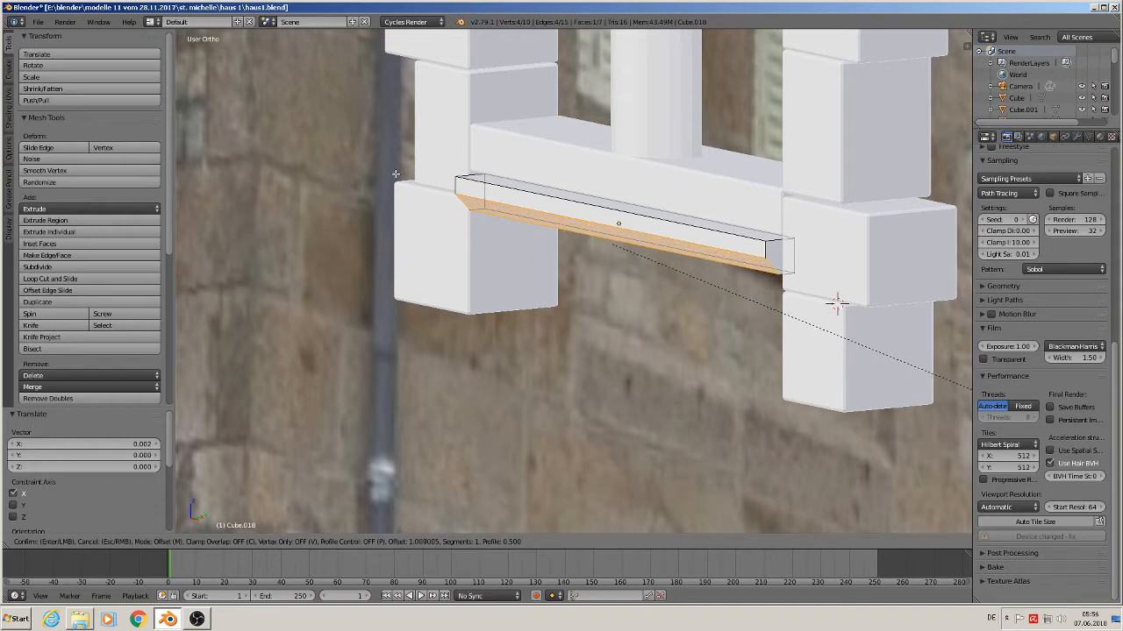
scroll(786, 422, up, 2)
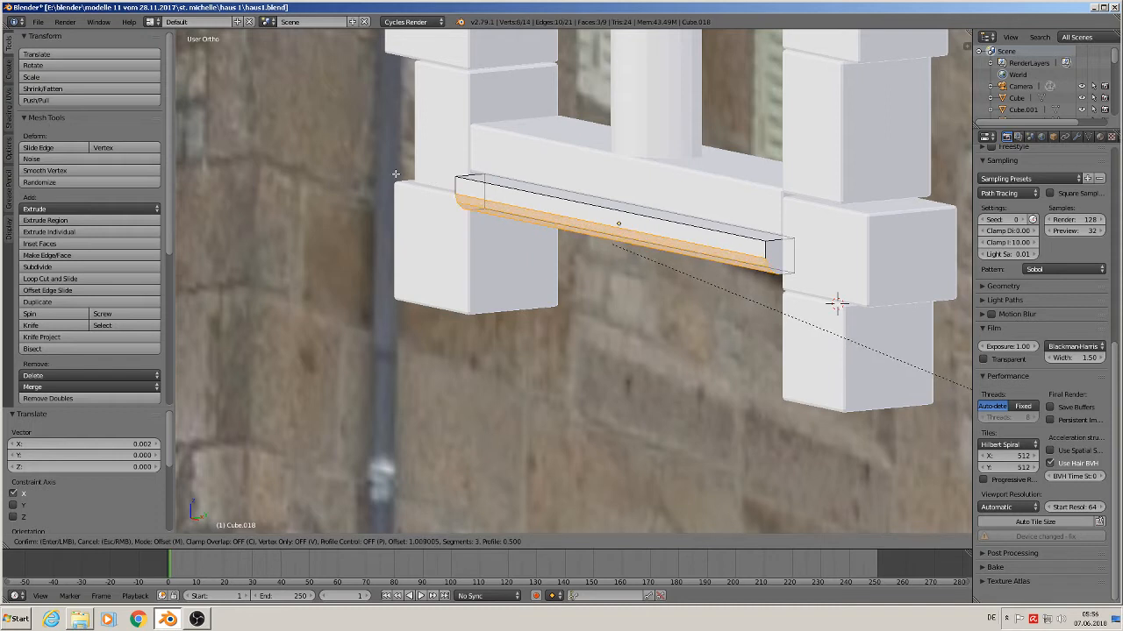
click(775, 396)
- Move the rounded bar 0.005 along Y so it sits back beneath the sill
key(Tab)
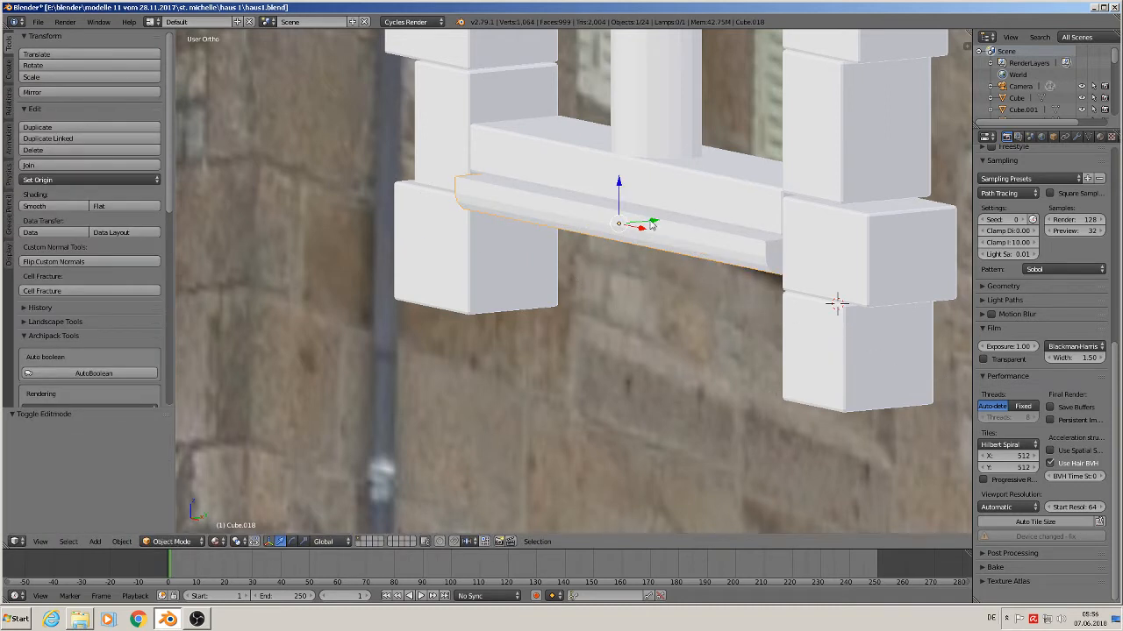
key(g)
key(y)
drag(686, 219, 688, 219)
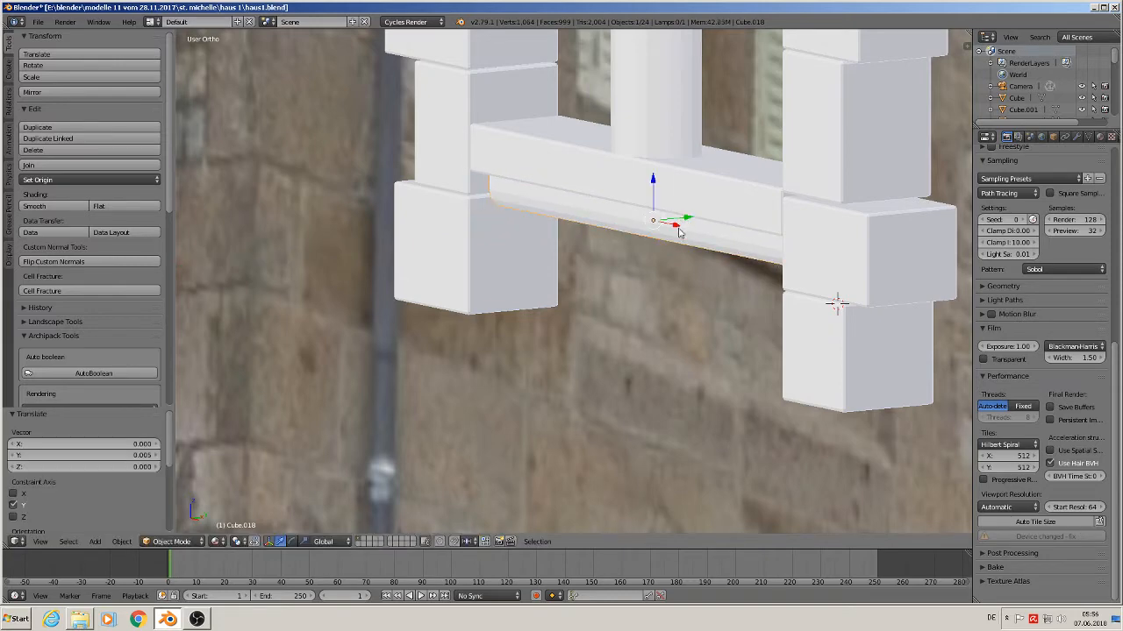
- Apply smooth shading to the rounded bar under the sill and to the middle pillar
middle_drag(679, 233, 717, 235)
scroll(771, 234, down, 2)
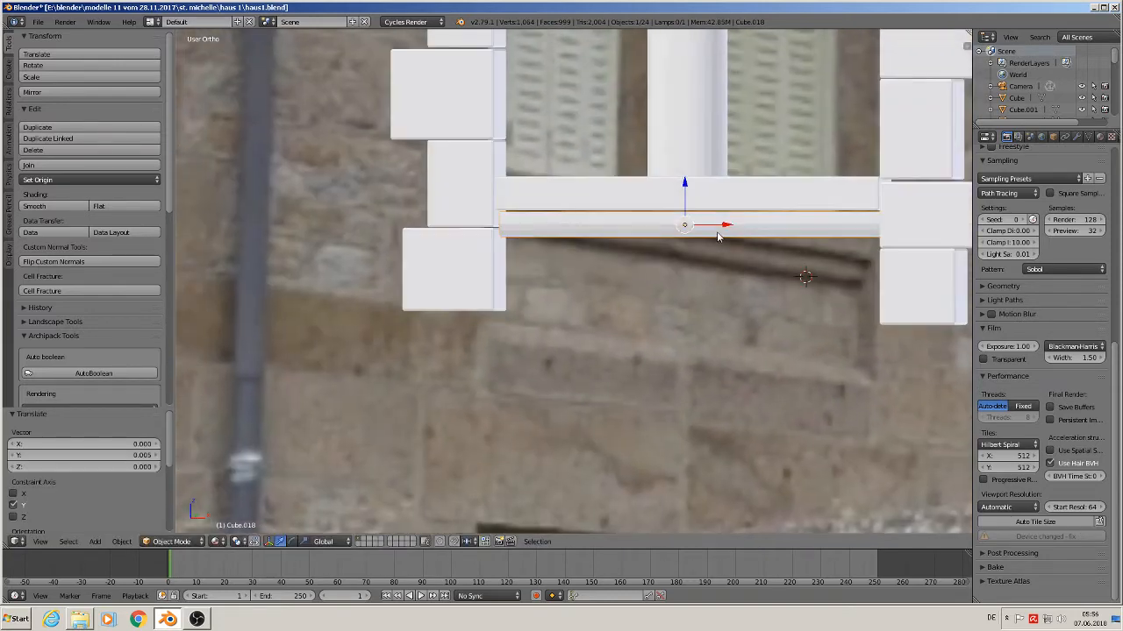
click(49, 206)
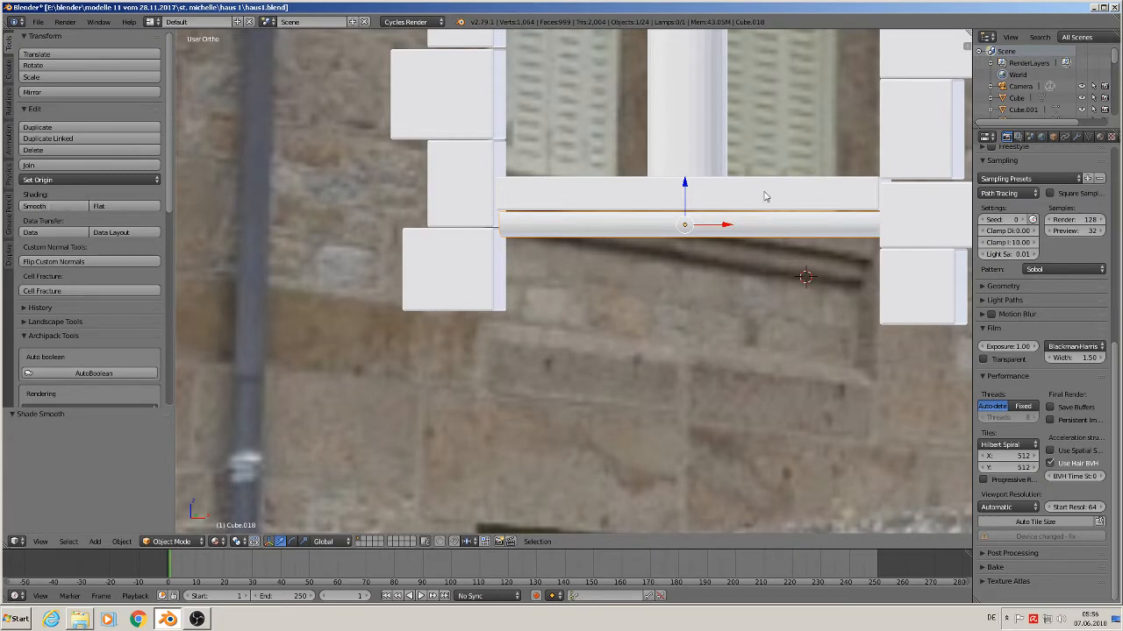
right_click(687, 132)
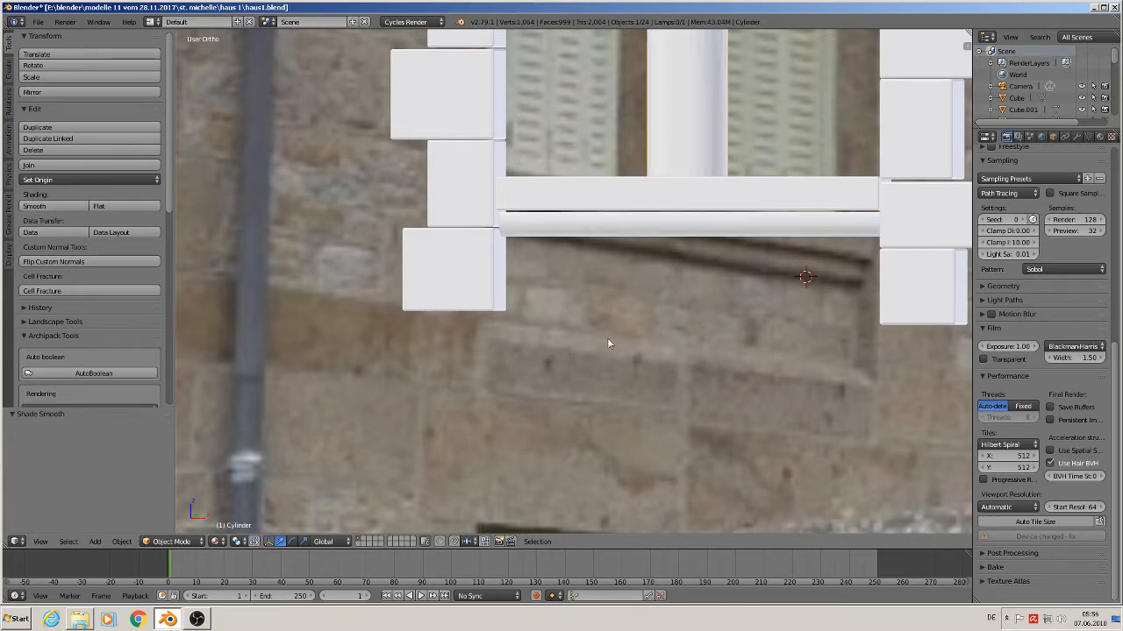
- Duplicate the sill block, placing the copy 0.107 higher along Z above the columns and about -0.007 along X
scroll(614, 340, down, 4)
scroll(627, 339, down, 1)
shift+middle_drag(632, 341, 541, 377)
scroll(542, 377, up, 1)
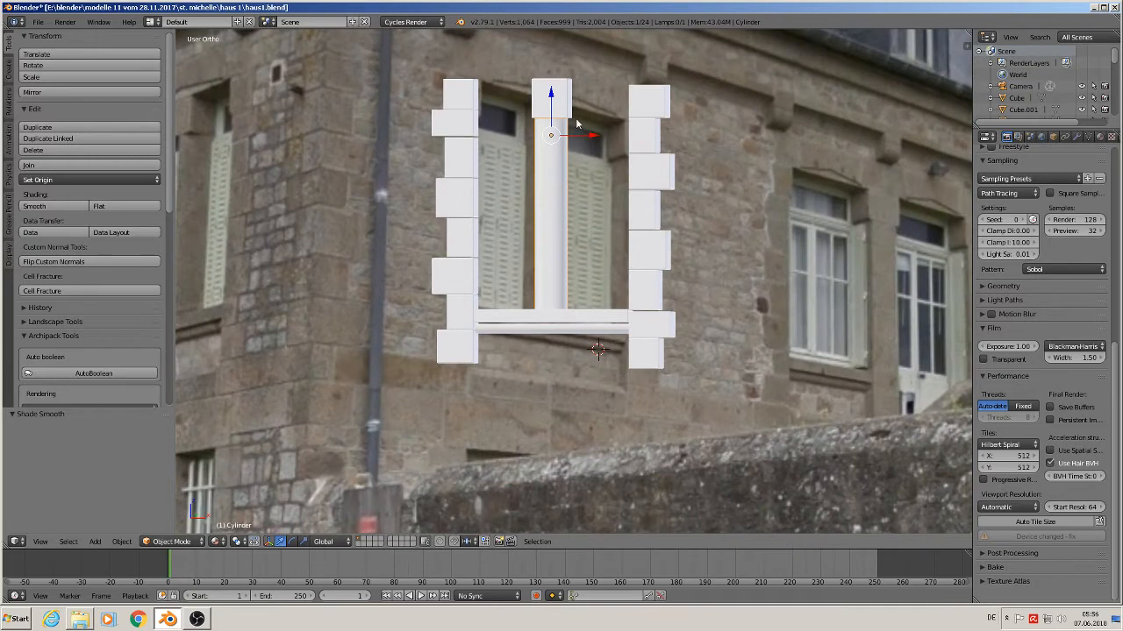
shift+middle_drag(584, 107, 586, 229)
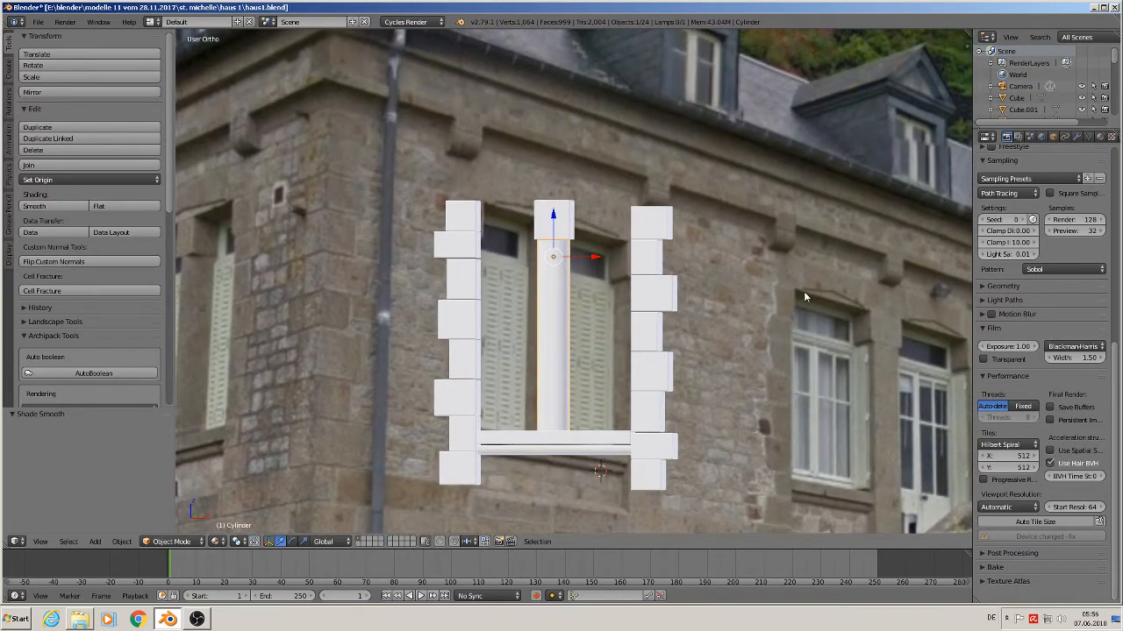
right_click(553, 450)
scroll(553, 451, down, 1)
scroll(544, 452, up, 4)
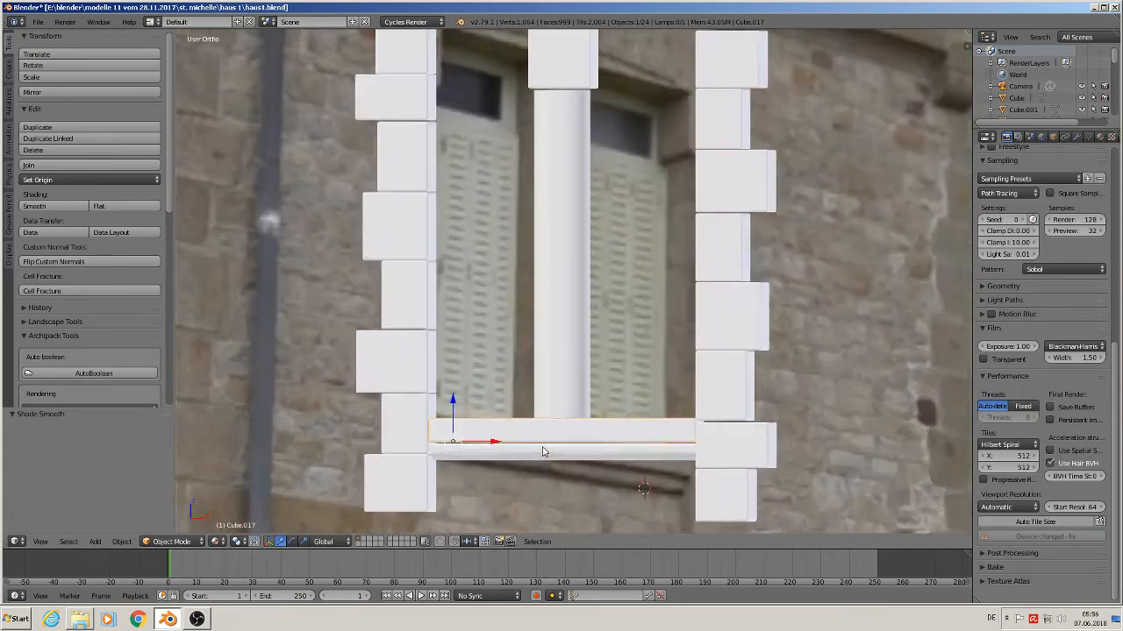
scroll(542, 451, down, 3)
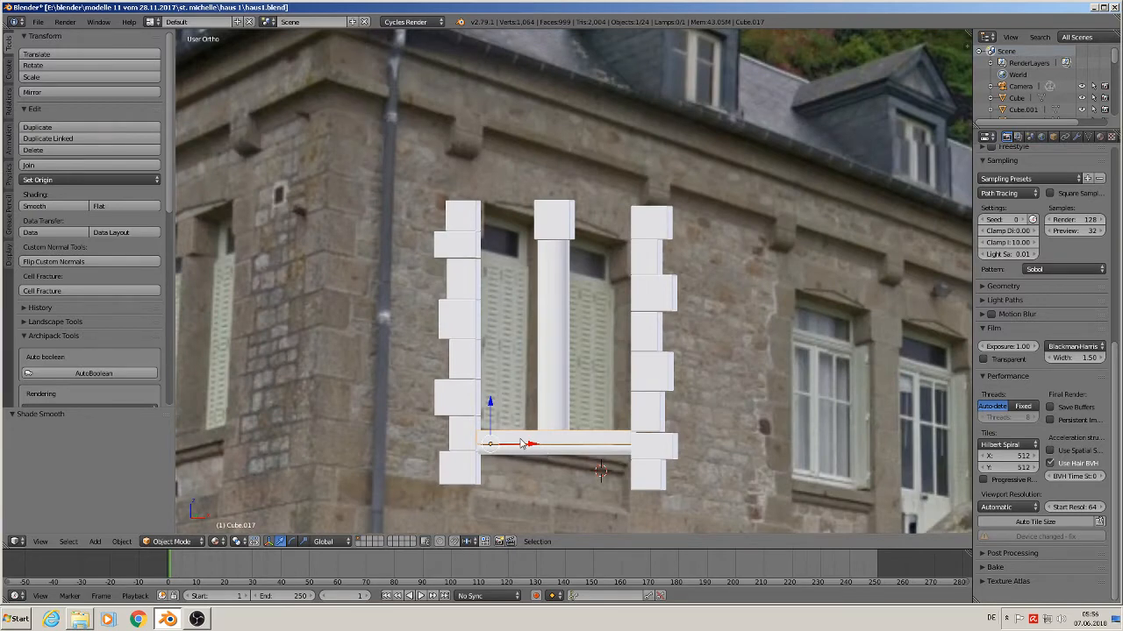
key(shift+d)
key(z)
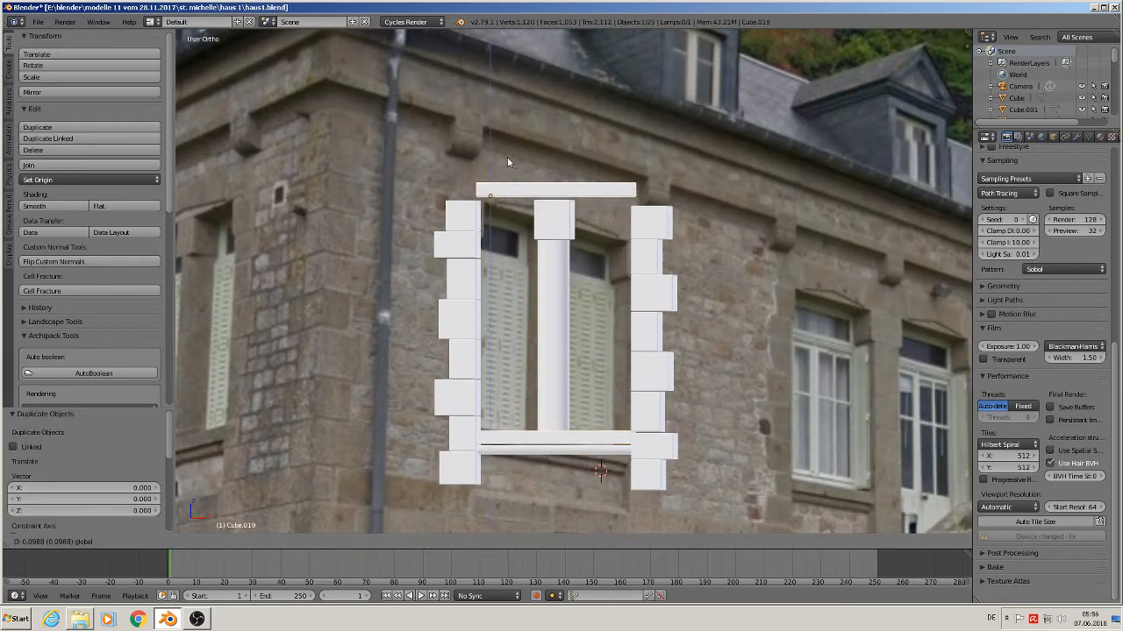
drag(507, 157, 505, 137)
drag(528, 176, 510, 175)
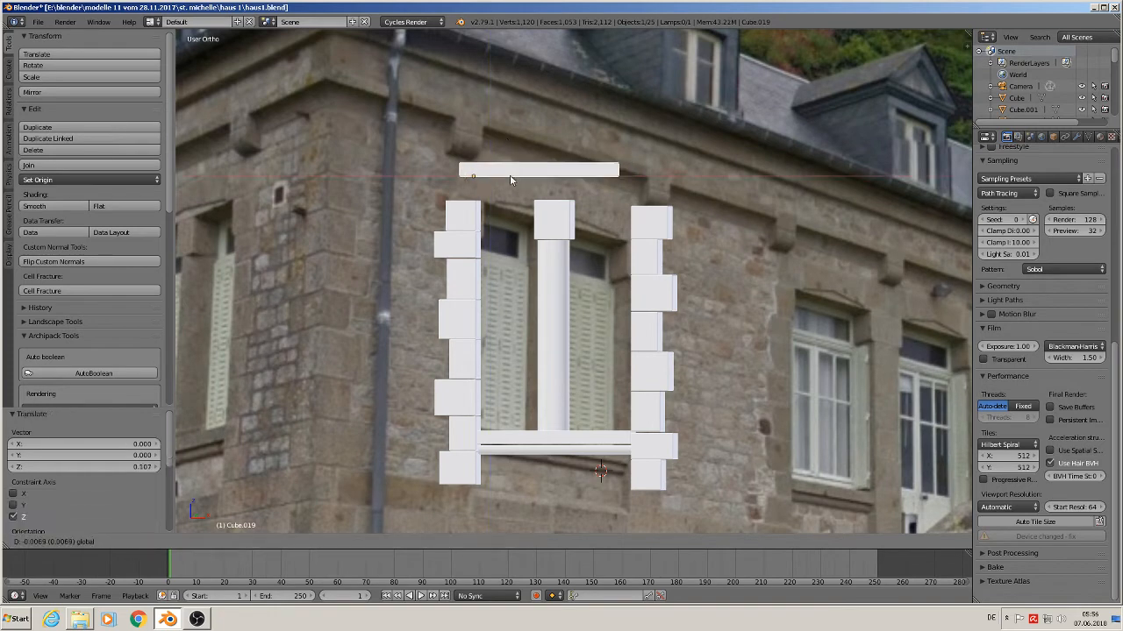
- Extend the upper beam's right end over the right column and lower its bottom side by 0.009 along Z to form the lintel
key(Tab)
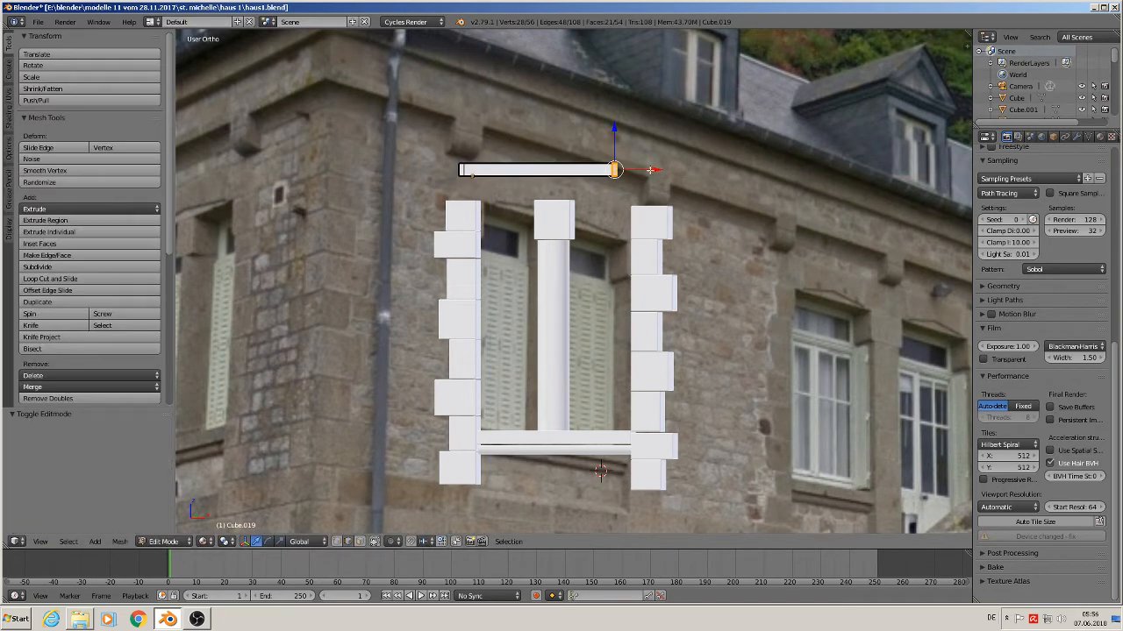
drag(649, 170, 417, 167)
key(a)
key(b)
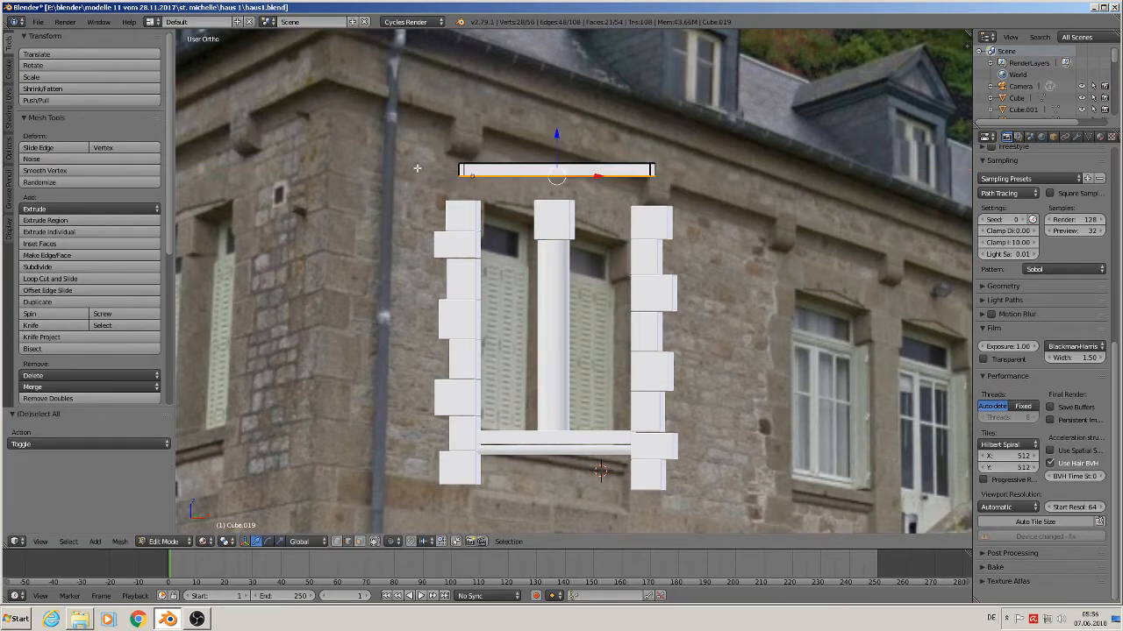
drag(559, 141, 561, 160)
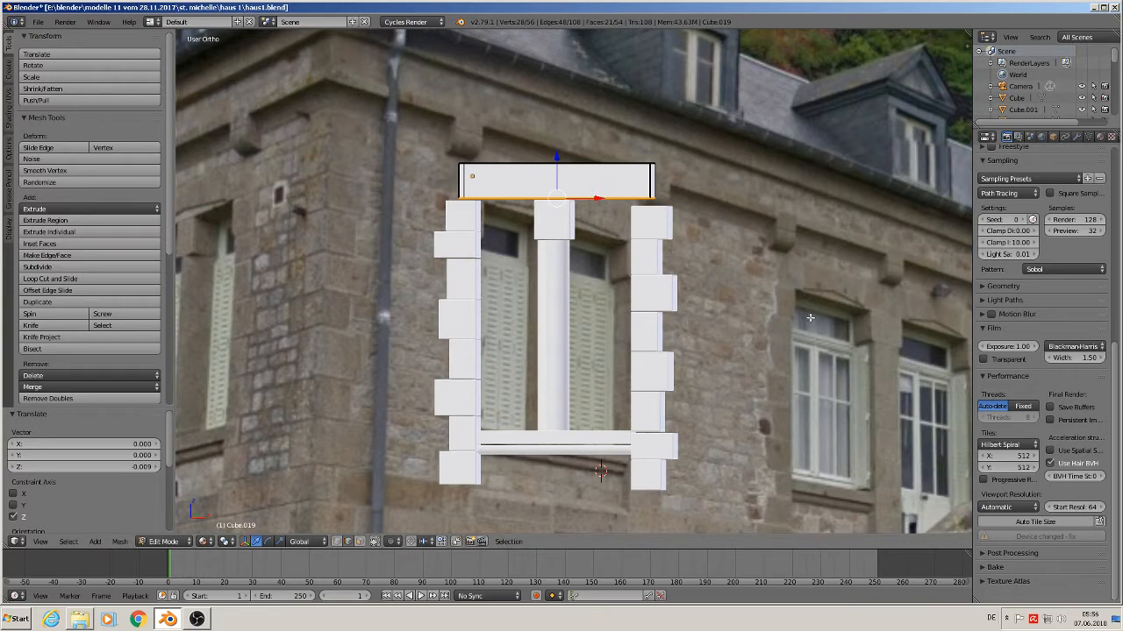
key(Tab)
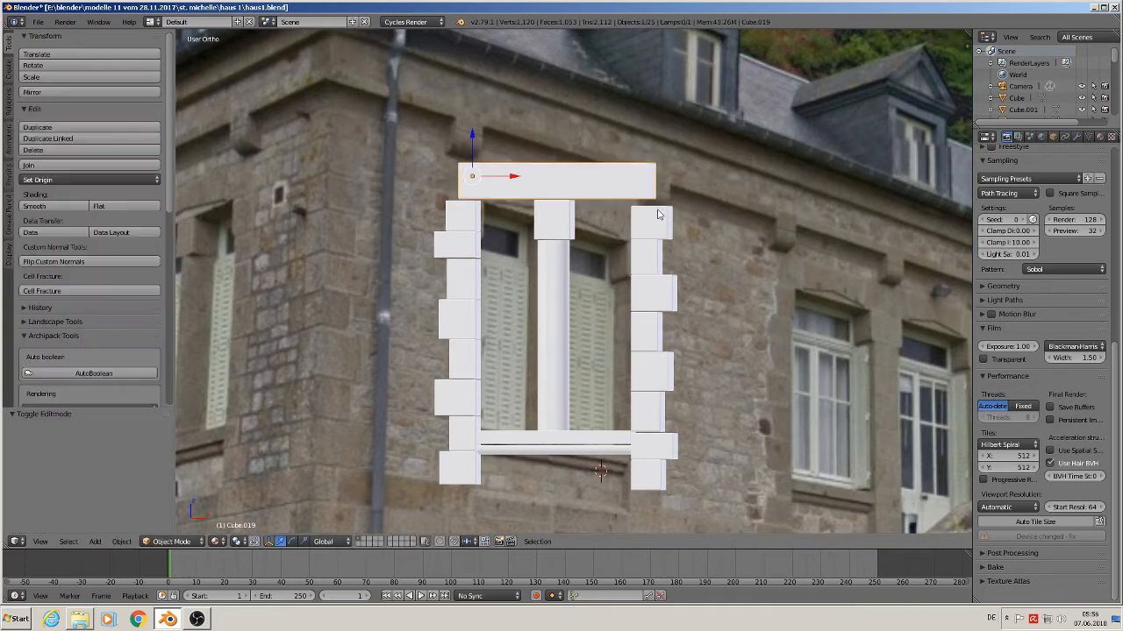
key(a)
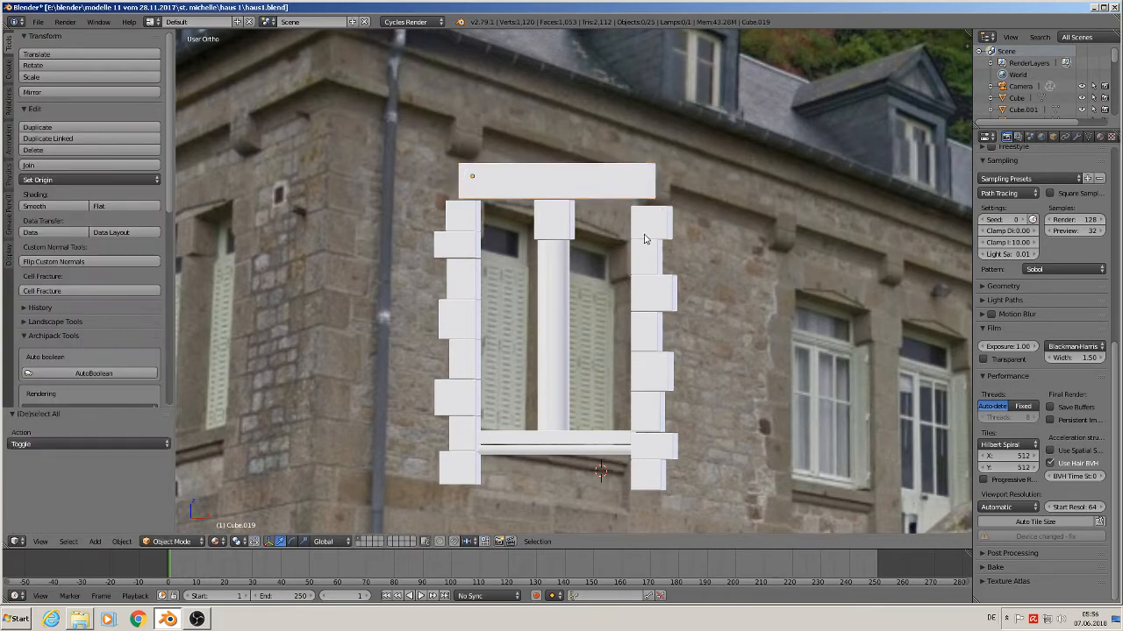
- Select all eight blocks of the right column and raise them together by 0.002 along Z in front view
right_click(646, 233)
shift+right_click(653, 269)
shift+right_click(656, 300)
shift+right_click(657, 340)
shift+right_click(658, 379)
shift+right_click(660, 419)
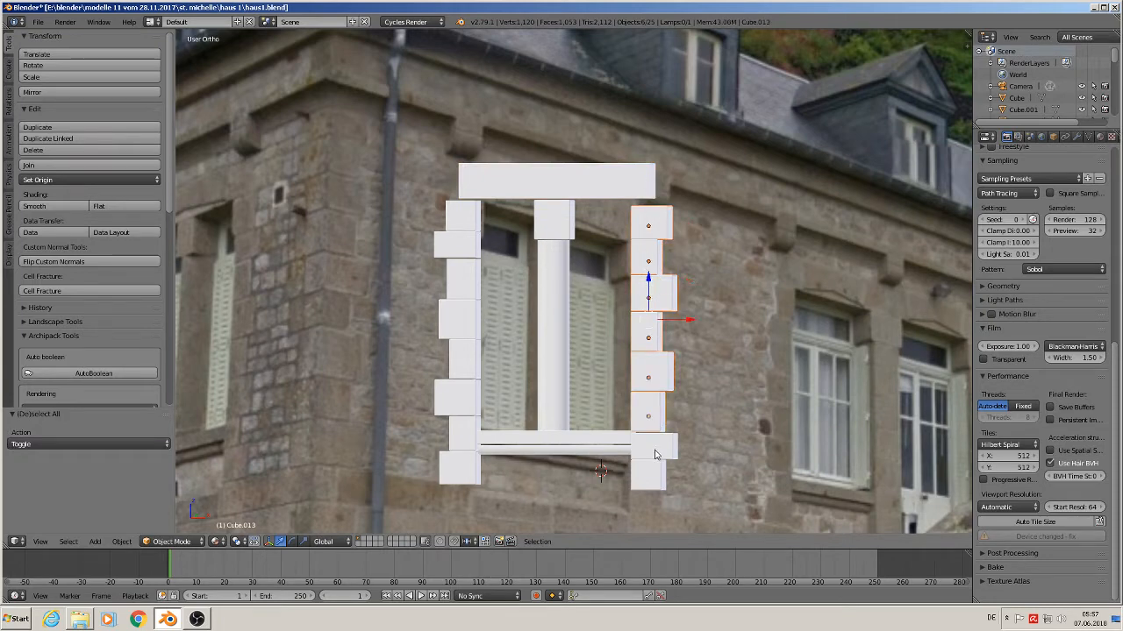
shift+right_click(656, 451)
shift+right_click(651, 472)
key(KP_1)
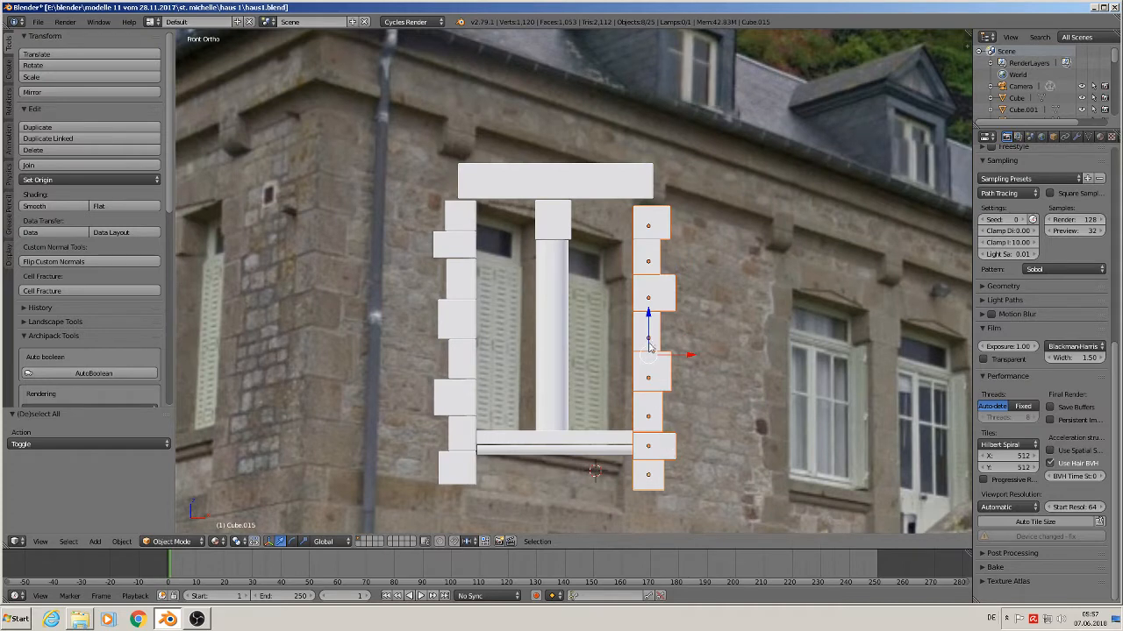
drag(647, 318, 647, 312)
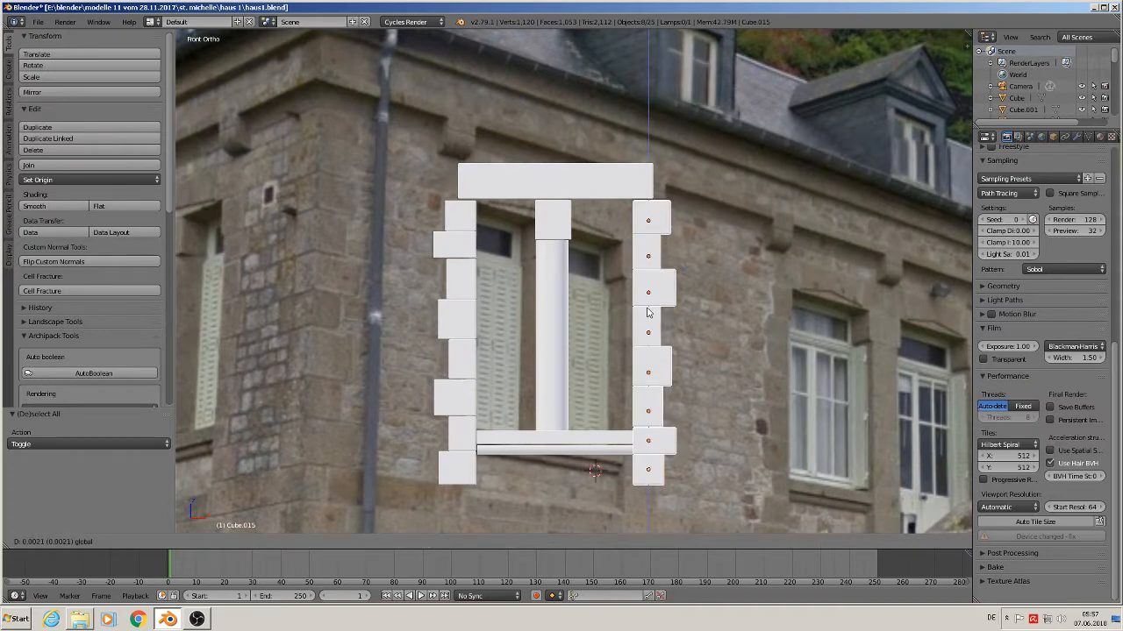
drag(648, 312, 648, 314)
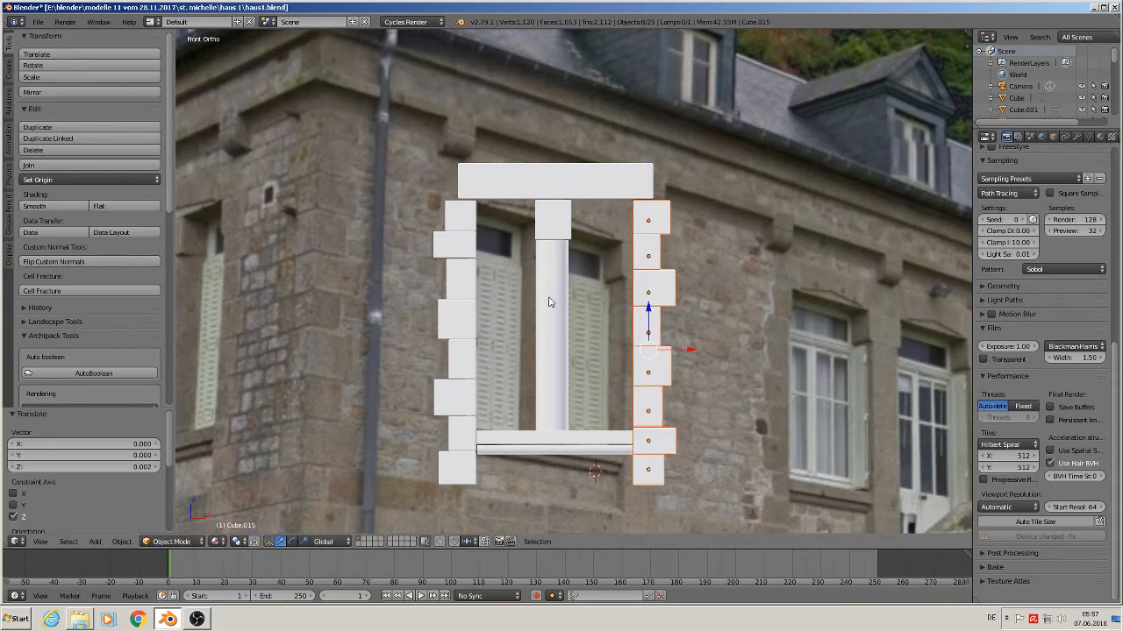
- Shift the lintel slightly left along X so it lines up with the left column, and open its mesh for editing
scroll(537, 307, down, 3)
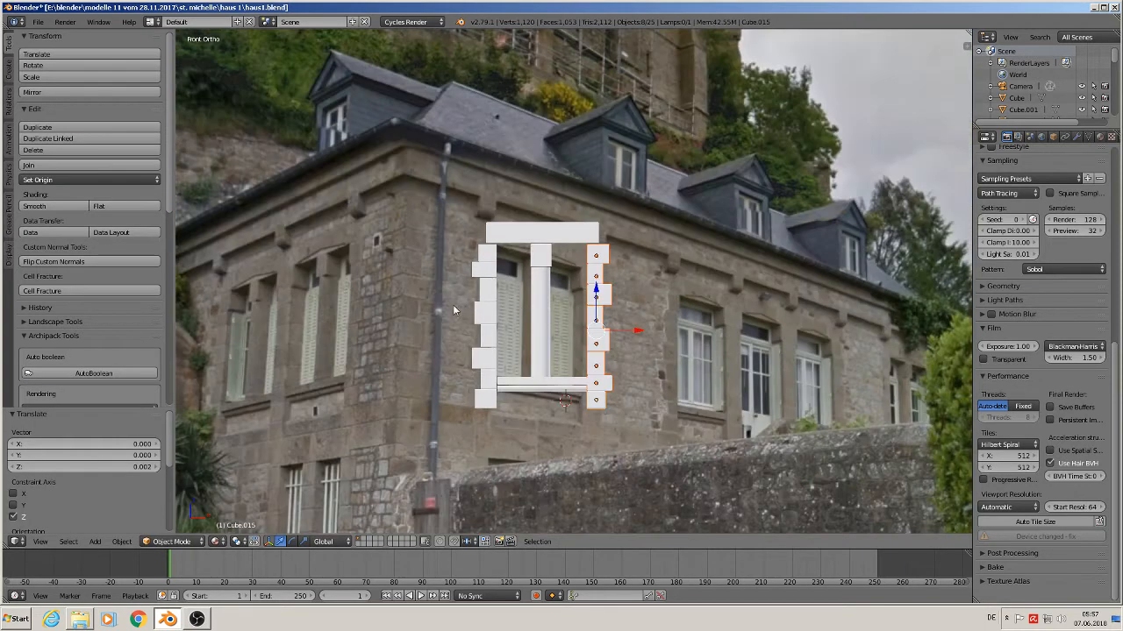
click(563, 235)
drag(527, 235, 518, 235)
key(Tab)
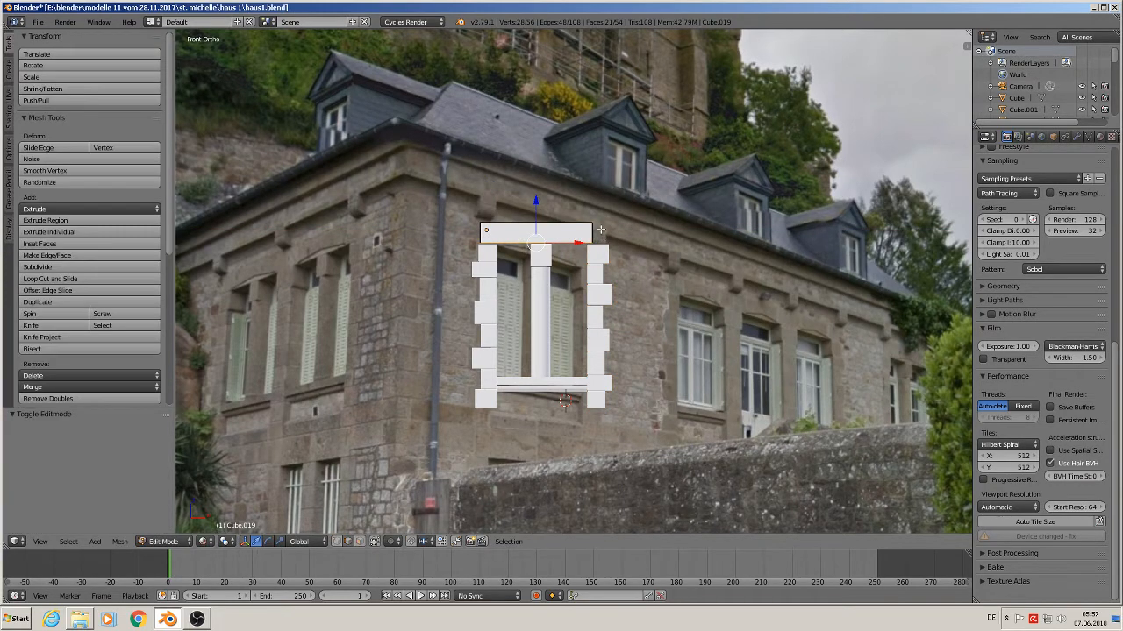
- Try to extend the lintel by moving its right-end vertices along X
key(a)
key(c)
drag(593, 220, 587, 246)
key(g)
key(x)
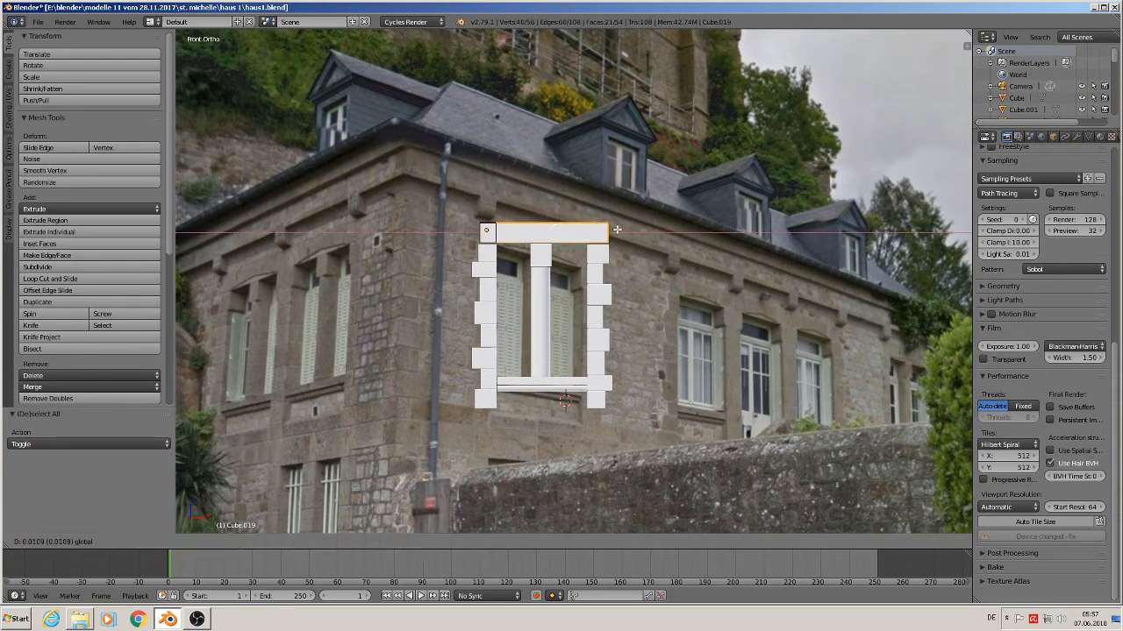
click(677, 235)
- Try to delete the lintel's selected vertices, and undo back to the lintel's shape before its end was moved
key(x)
click(681, 234)
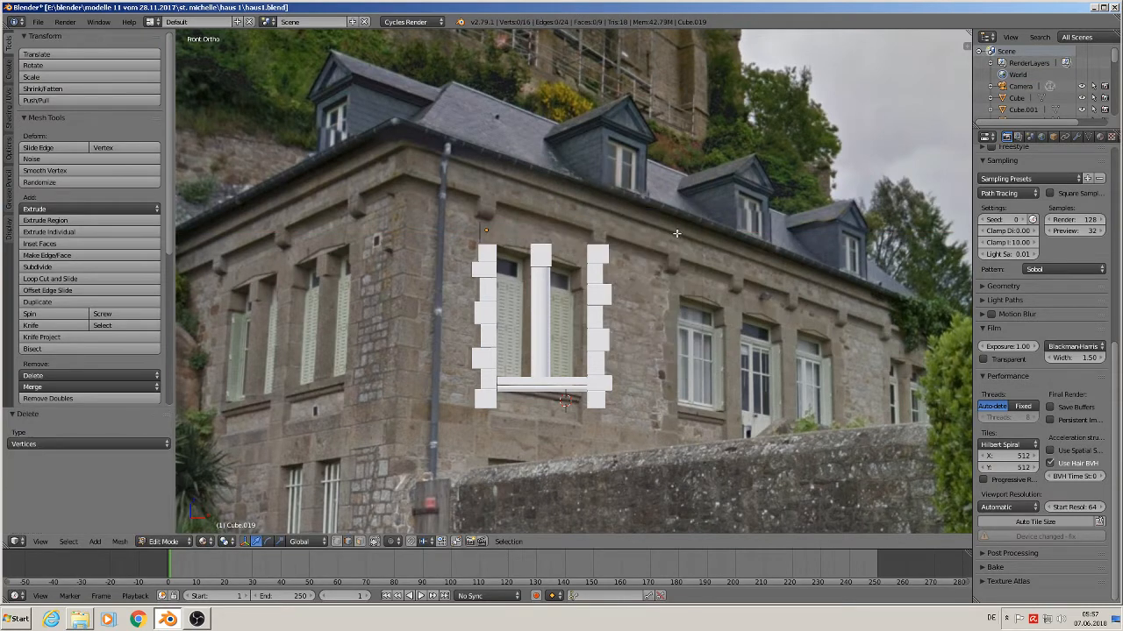
key(ctrl+z)
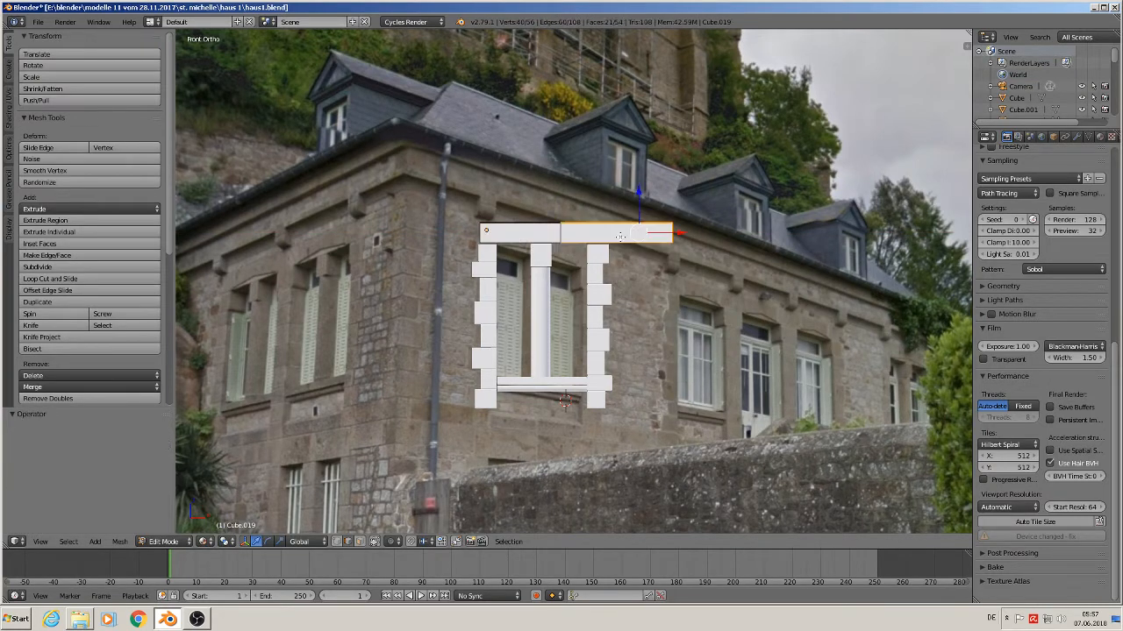
middle_drag(619, 237, 682, 230)
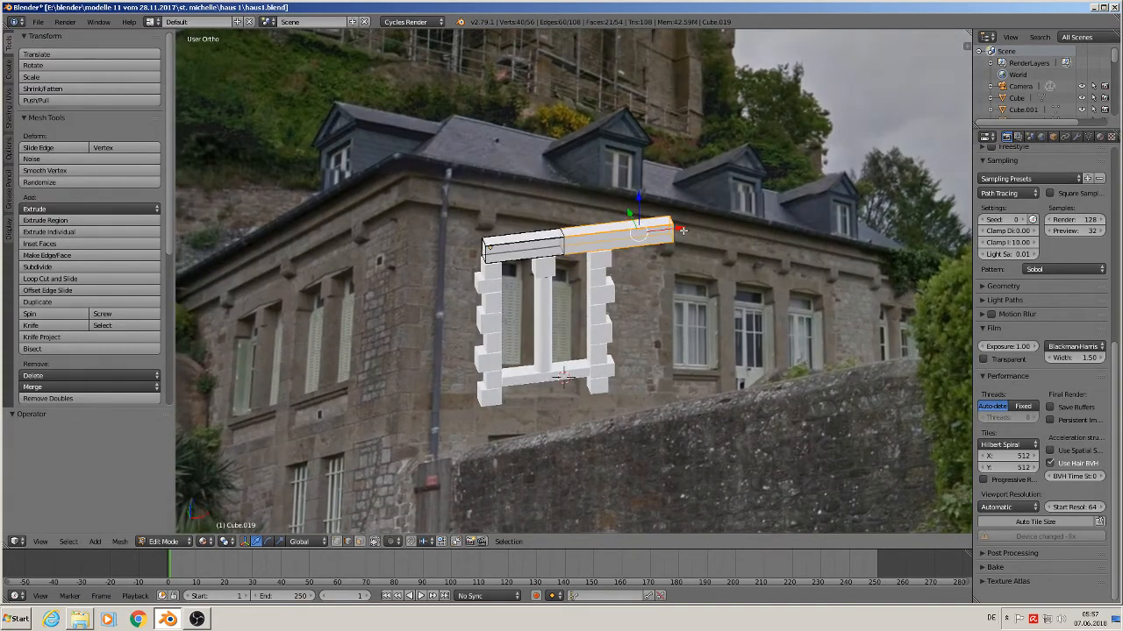
key(x)
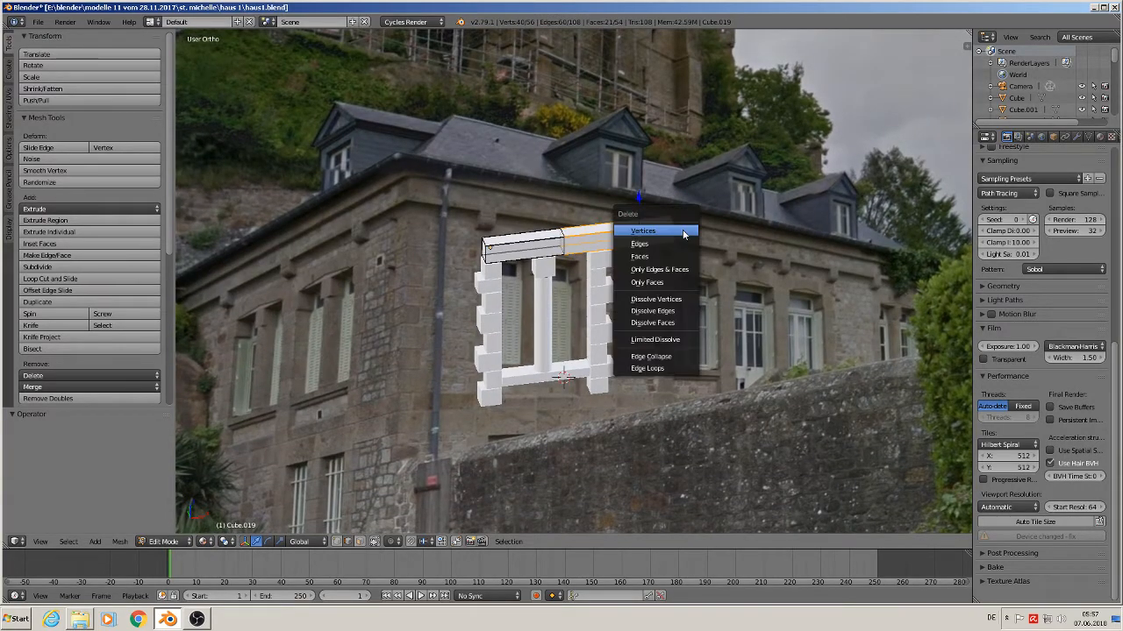
click(683, 232)
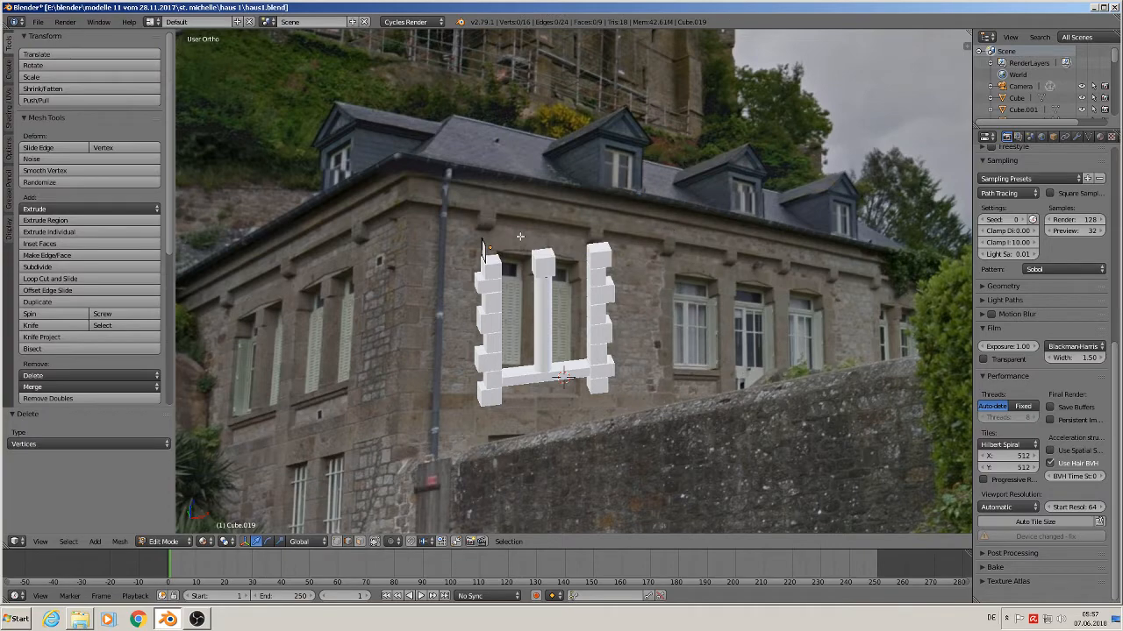
scroll(481, 242, up, 5)
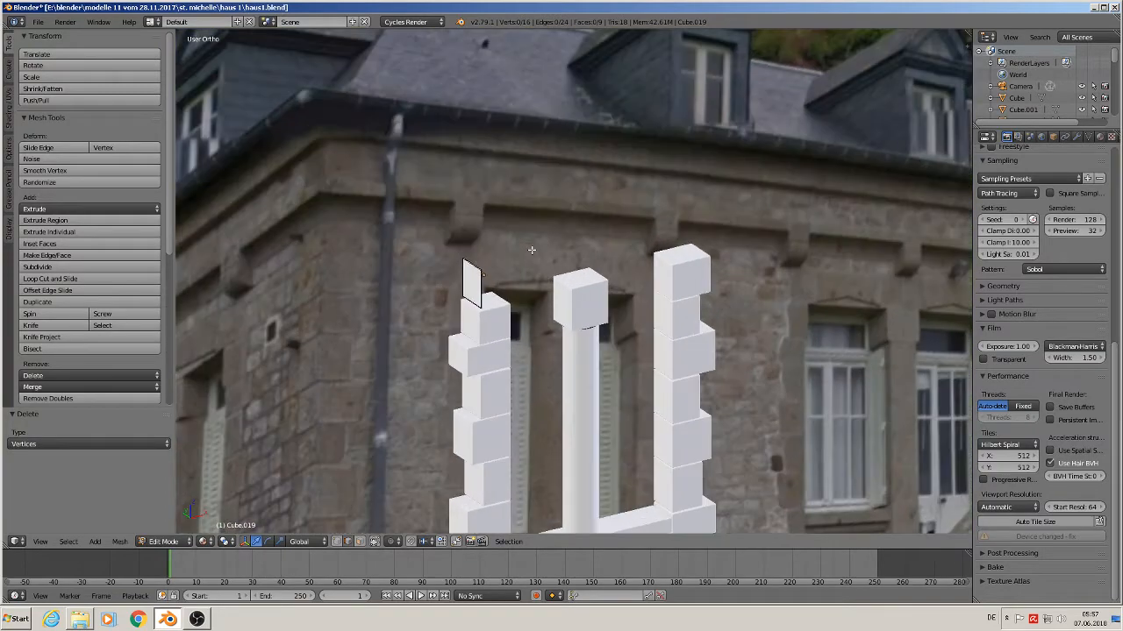
key(ctrl+z)
key(ctrl+z)
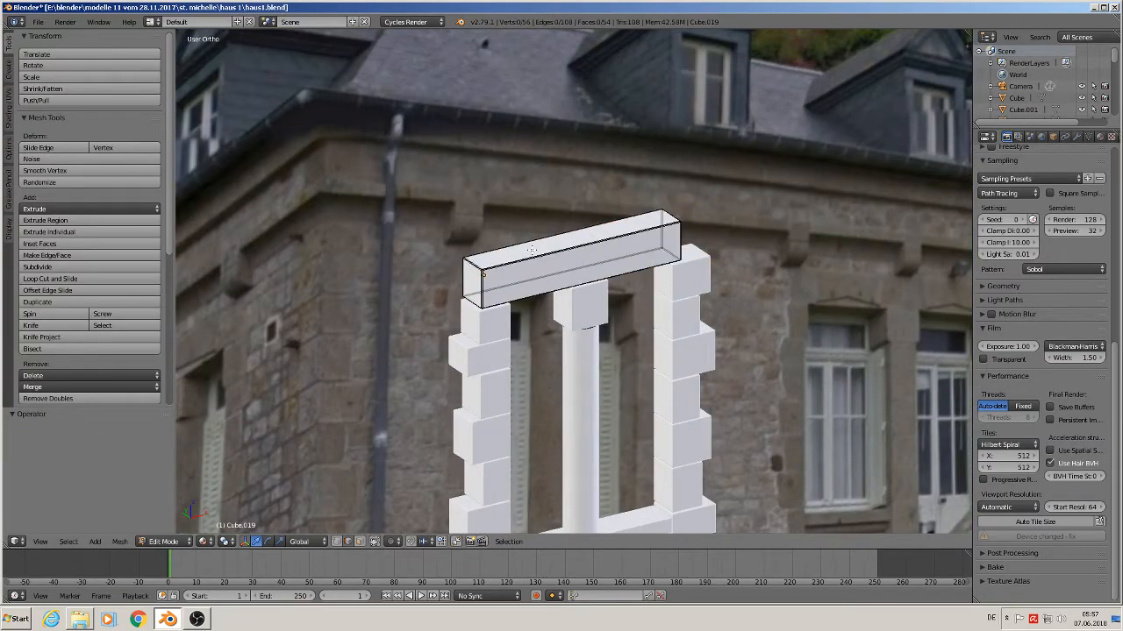
- Select only the vertices at the lintel's right end and move them 0.010 along X over the right column
middle_drag(531, 251, 603, 202)
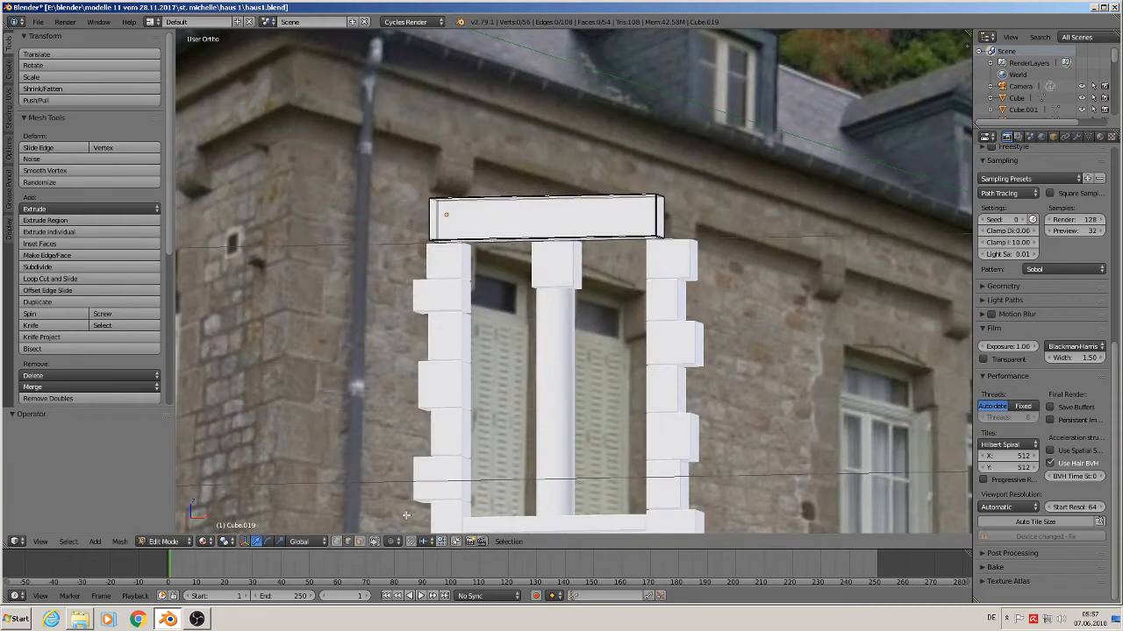
key(a)
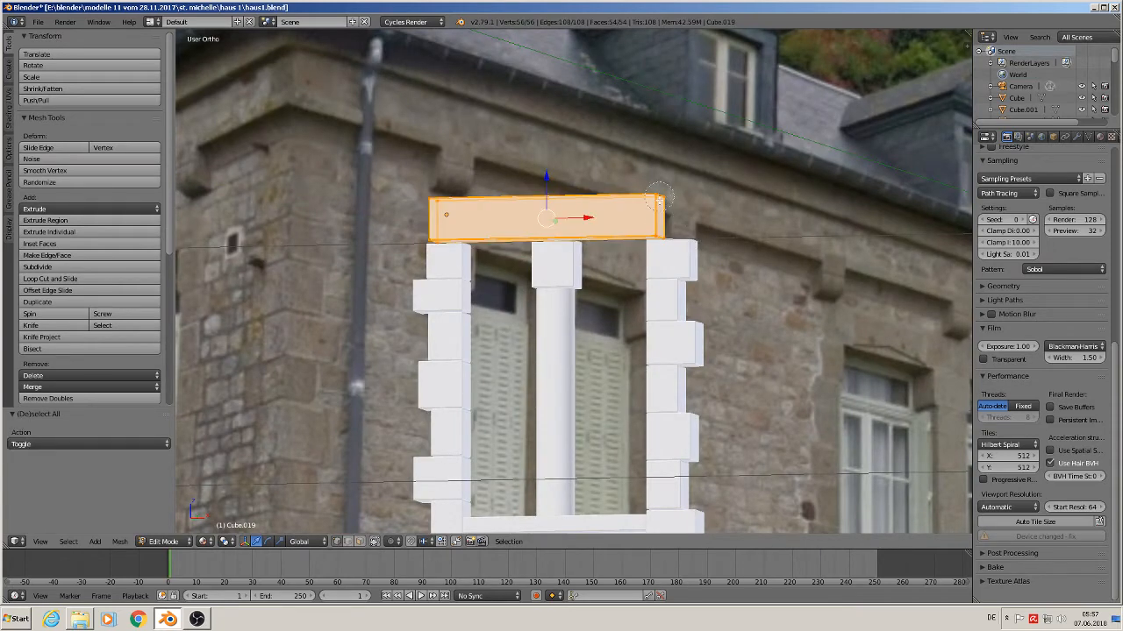
key(a)
key(c)
drag(660, 189, 661, 248)
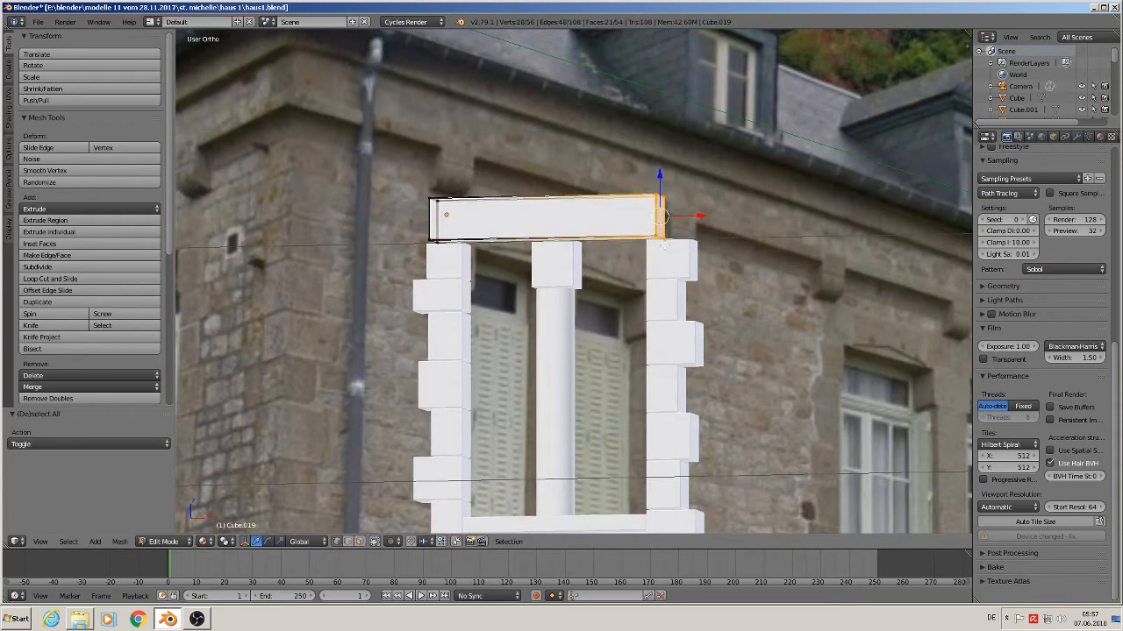
key(KP_1)
key(g)
key(x)
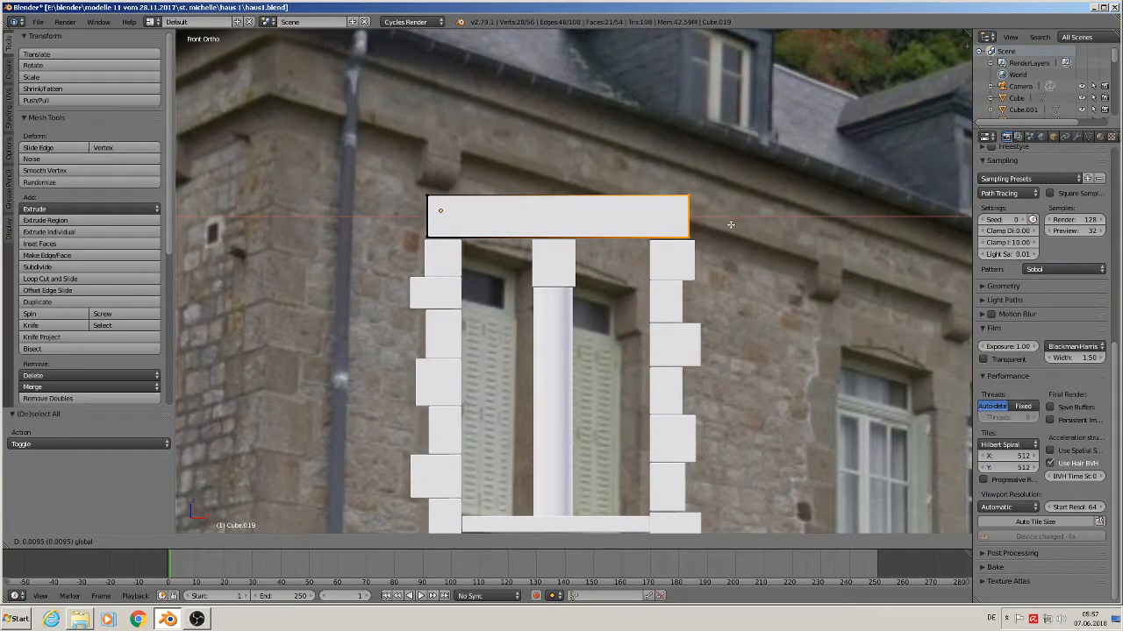
click(725, 227)
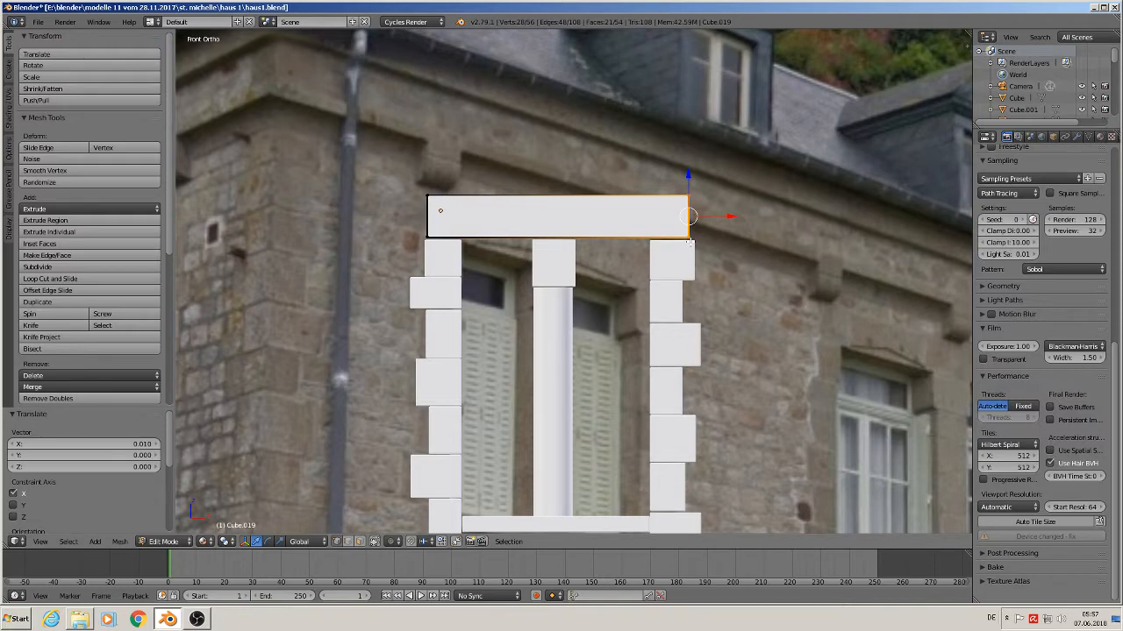
key(Tab)
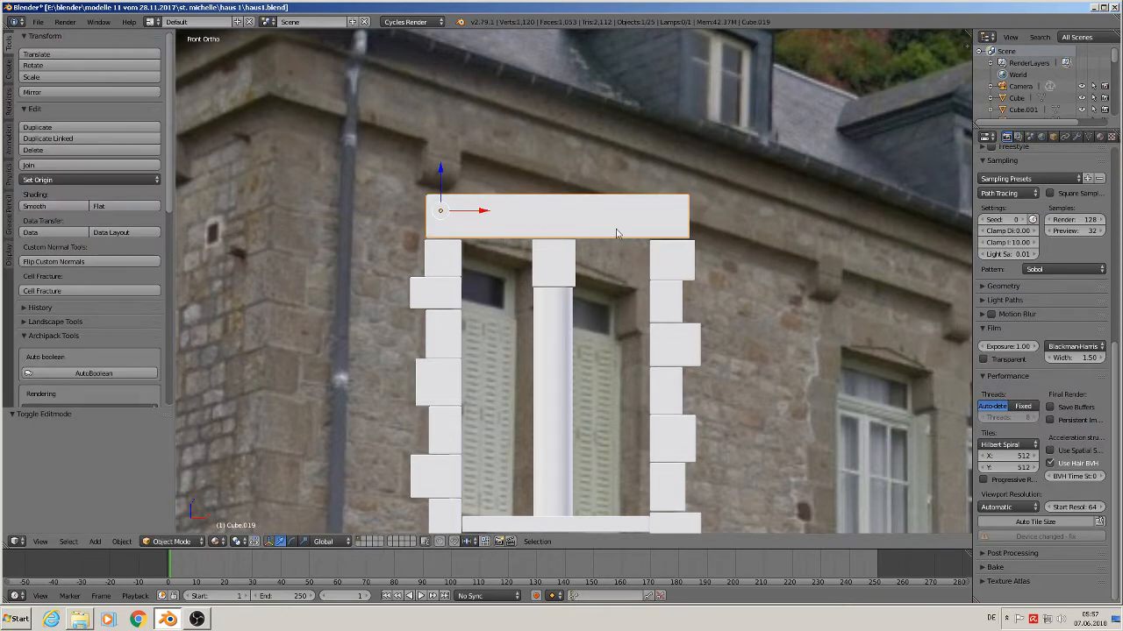
- Add a lengthwise horizontal loop cut around the lintel and lower it by 0.003 along Z
scroll(585, 241, up, 3)
scroll(507, 247, down, 3)
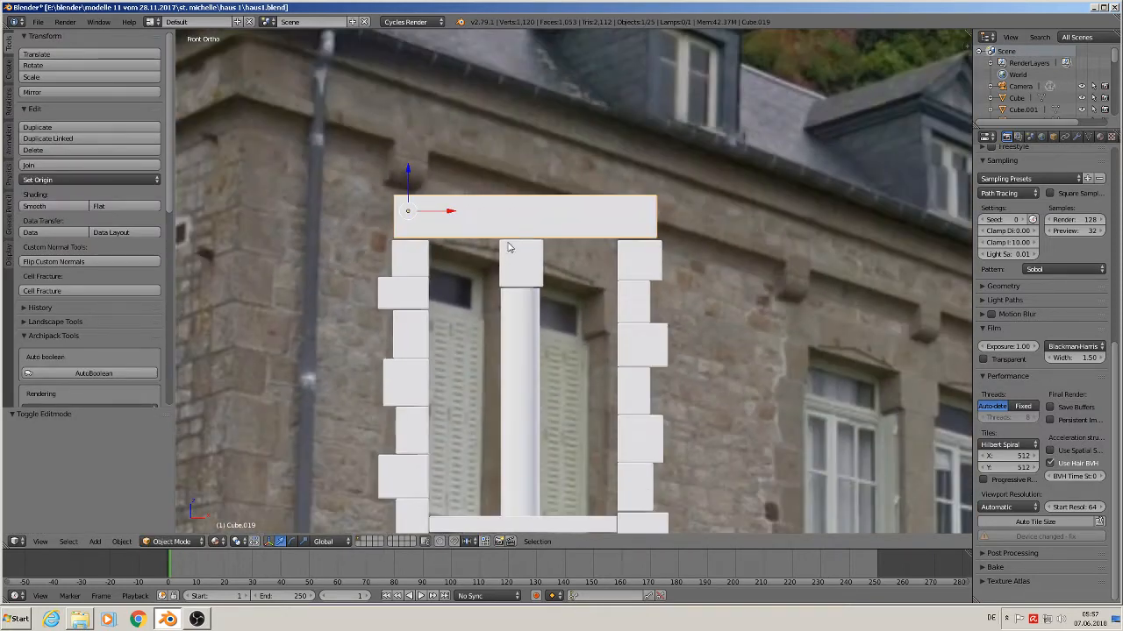
key(Tab)
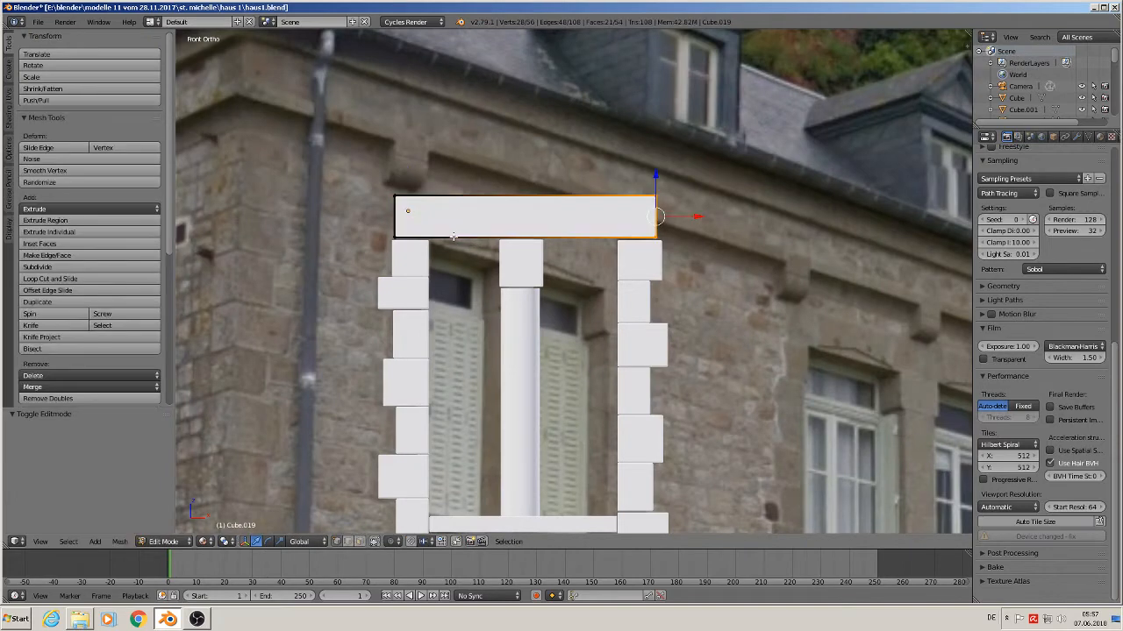
scroll(453, 236, up, 2)
scroll(453, 237, down, 1)
shift+middle_drag(527, 265, 433, 242)
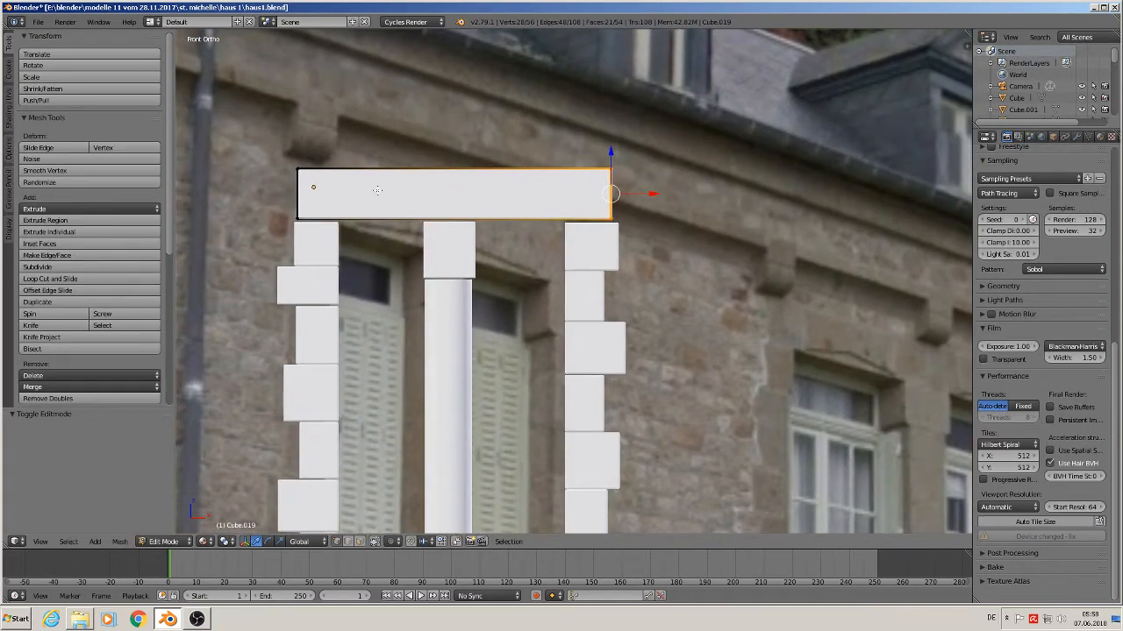
key(ctrl+r)
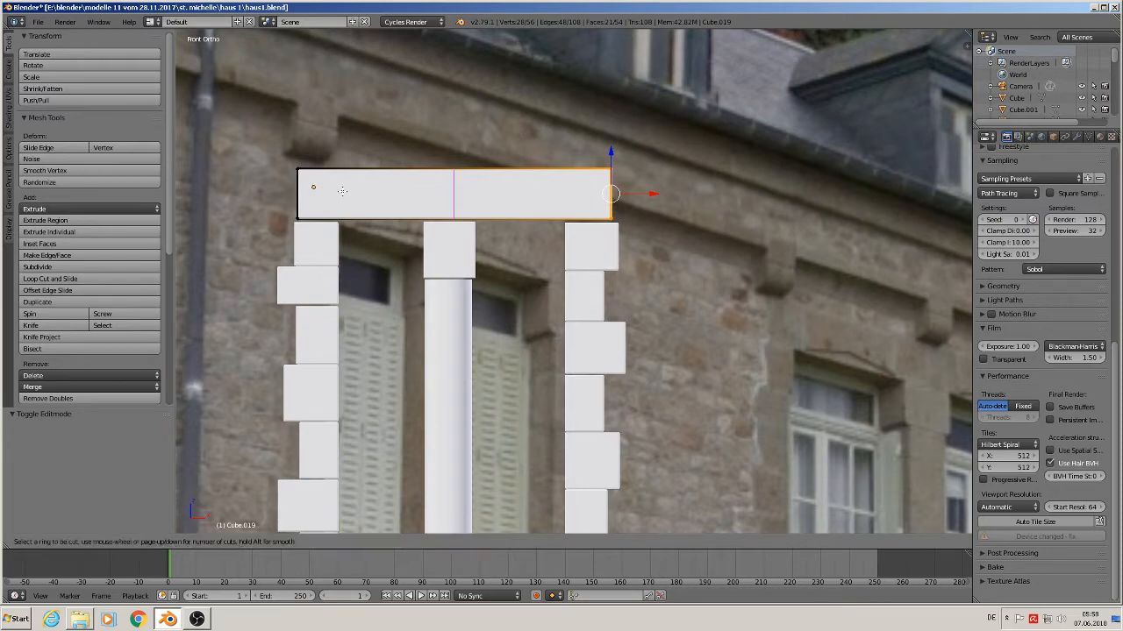
click(312, 190)
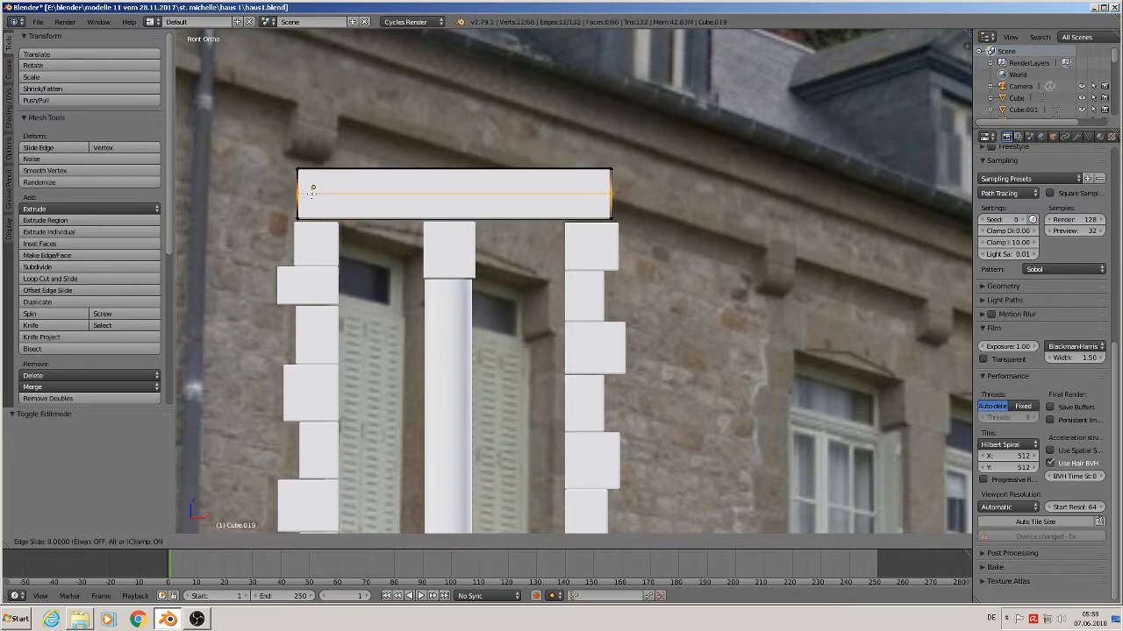
right_click(306, 183)
drag(456, 151, 461, 160)
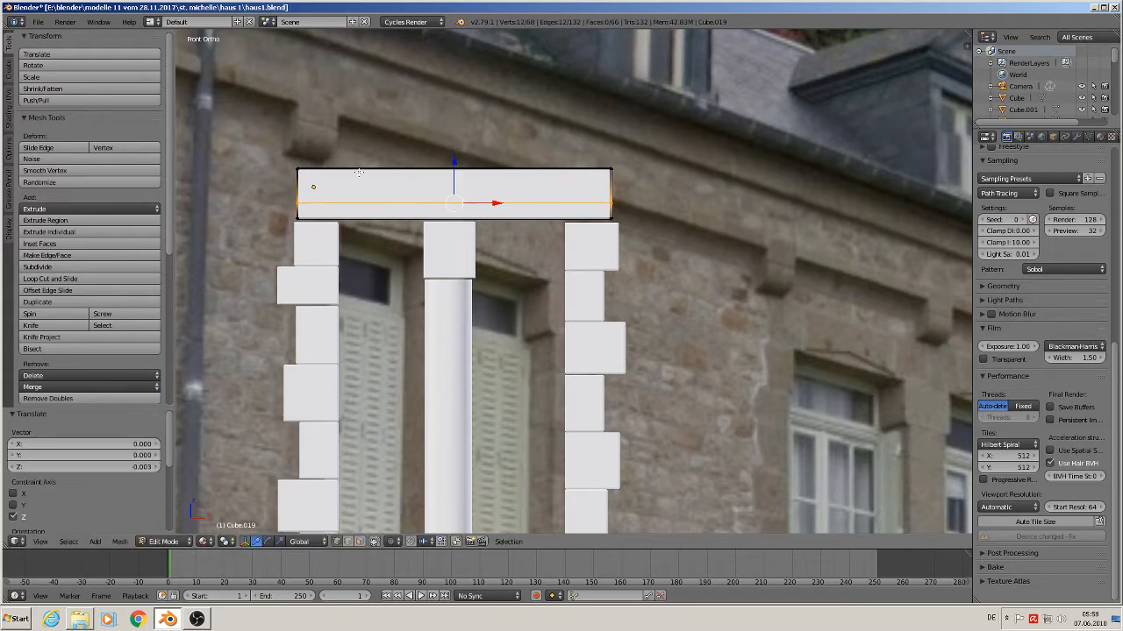
- Add two vertical loop cuts to the lintel and spread them apart by scaling 2.040 along X
key(ctrl+r)
scroll(355, 173, up, 1)
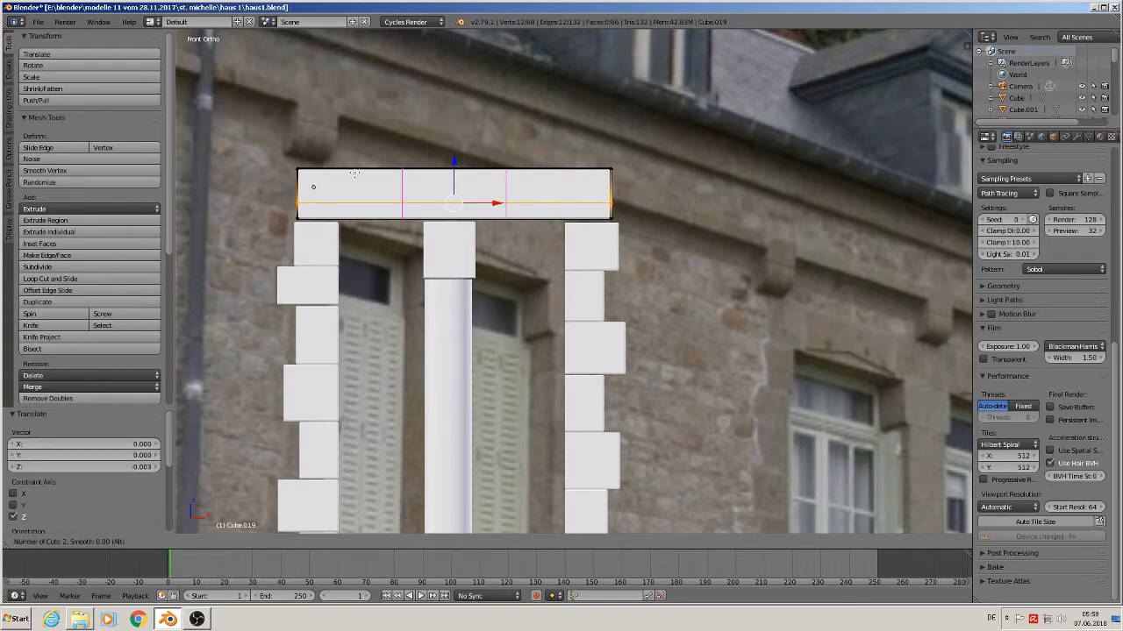
click(354, 173)
right_click(355, 173)
key(s)
key(x)
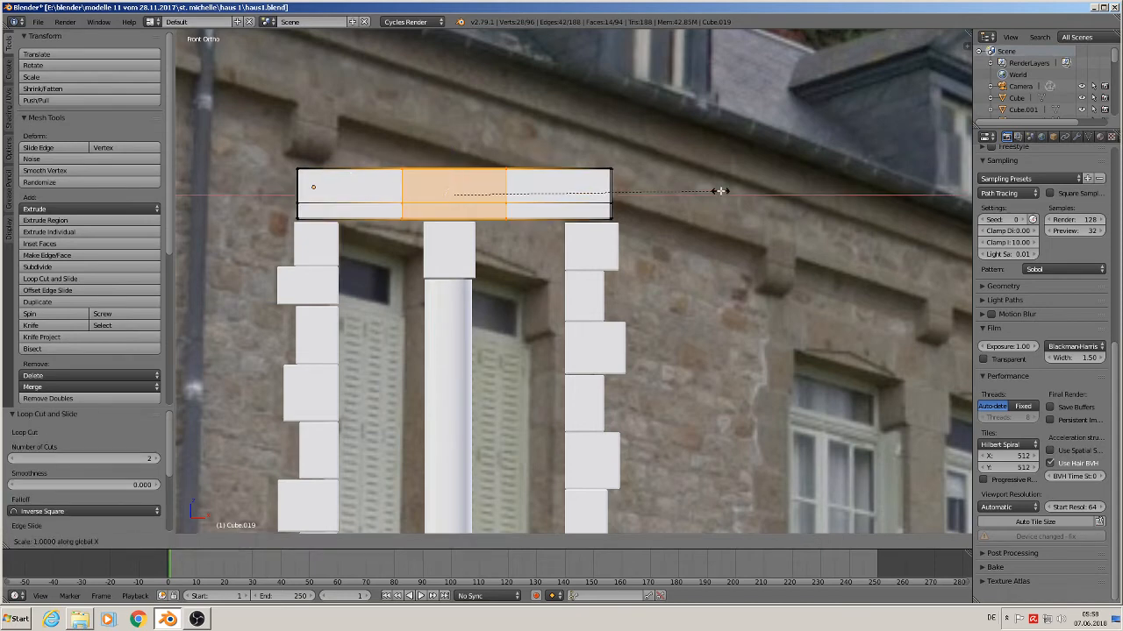
click(203, 227)
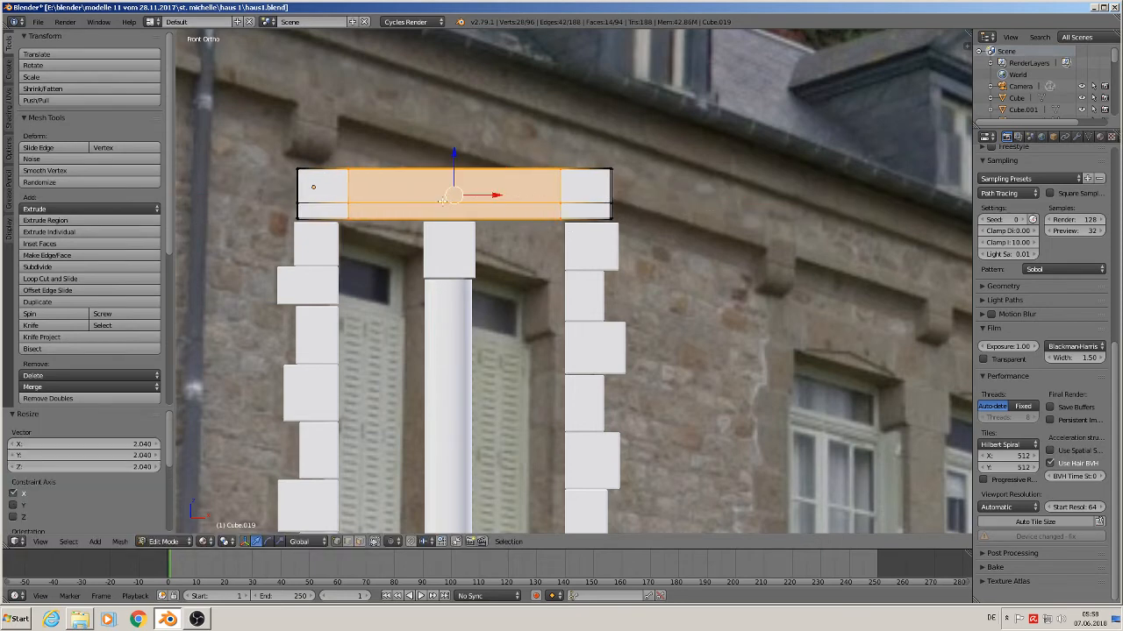
- Add one vertical loop cut through the exact middle of the lintel
key(ctrl+r)
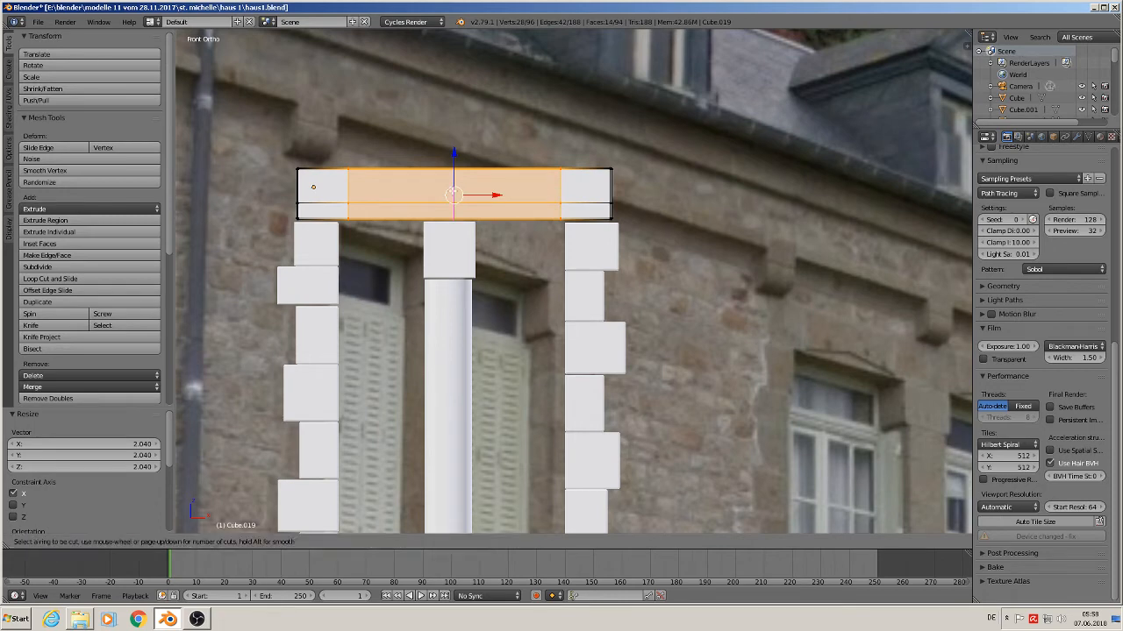
click(452, 191)
right_click(453, 191)
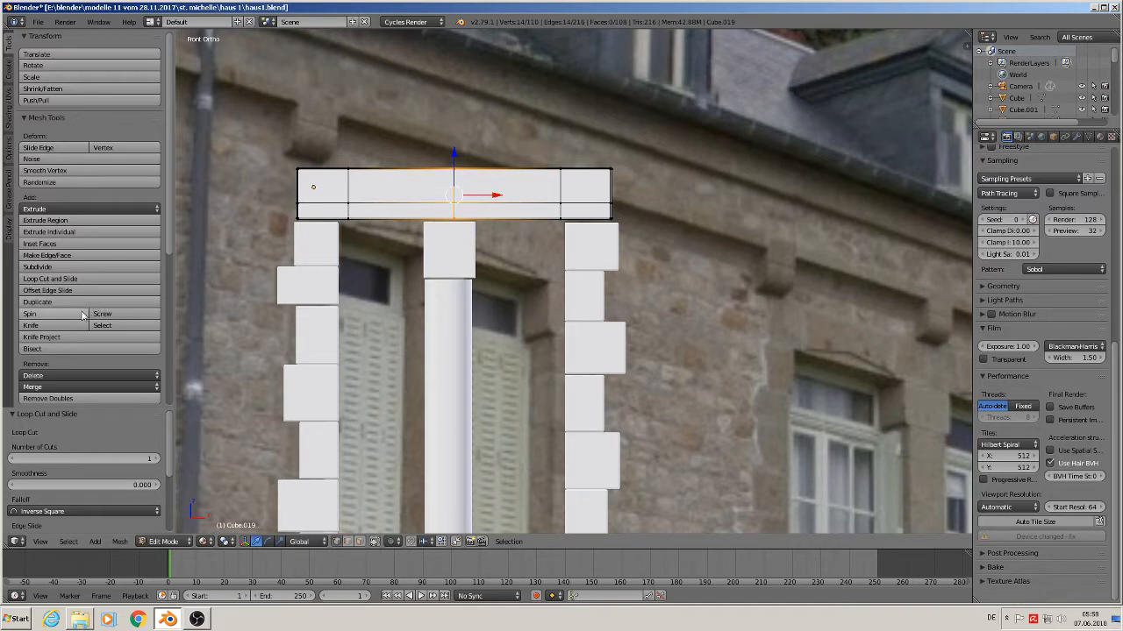
- Knife-cut two slanted edges on the lintel's front, from the lower ends of the outer vertical cuts to the centre point on the horizontal cut
click(52, 325)
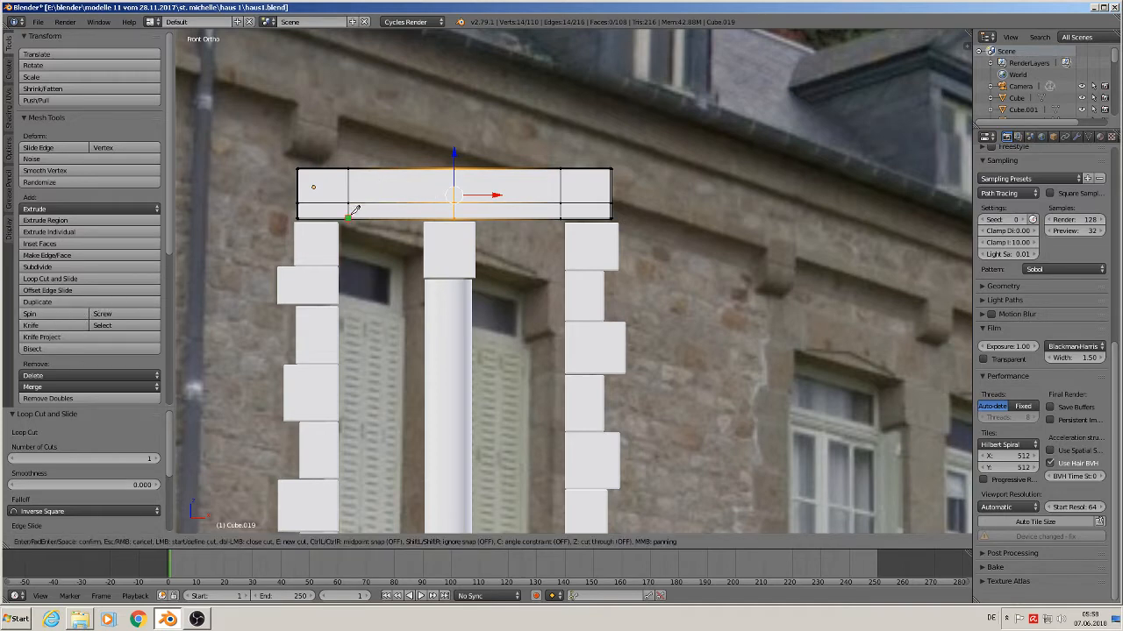
click(349, 215)
click(456, 200)
key(Return)
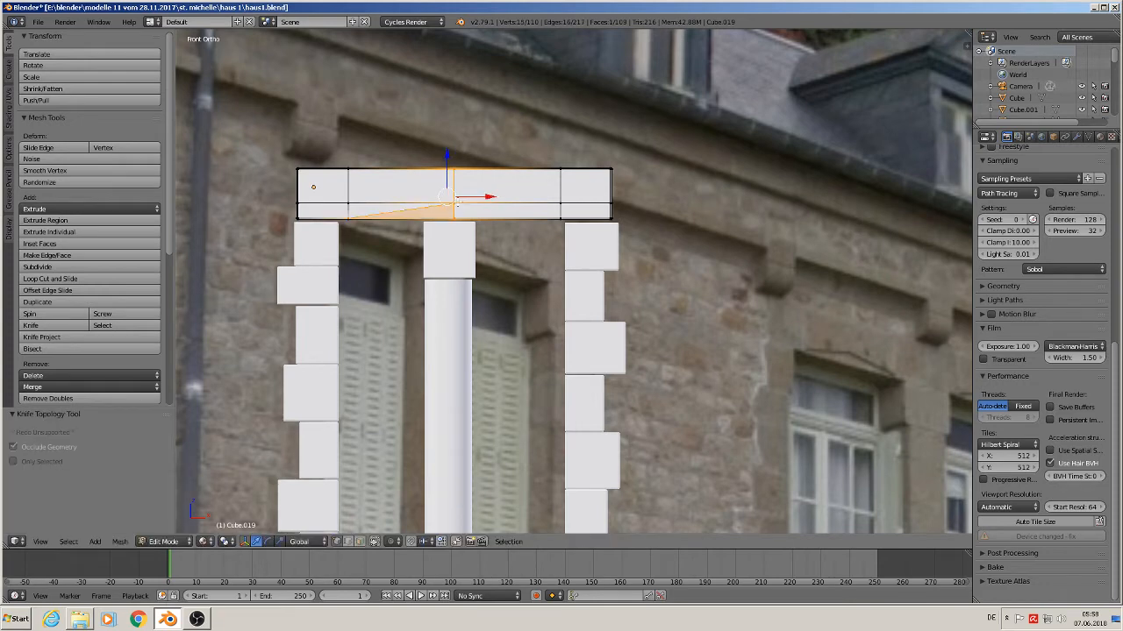
click(41, 325)
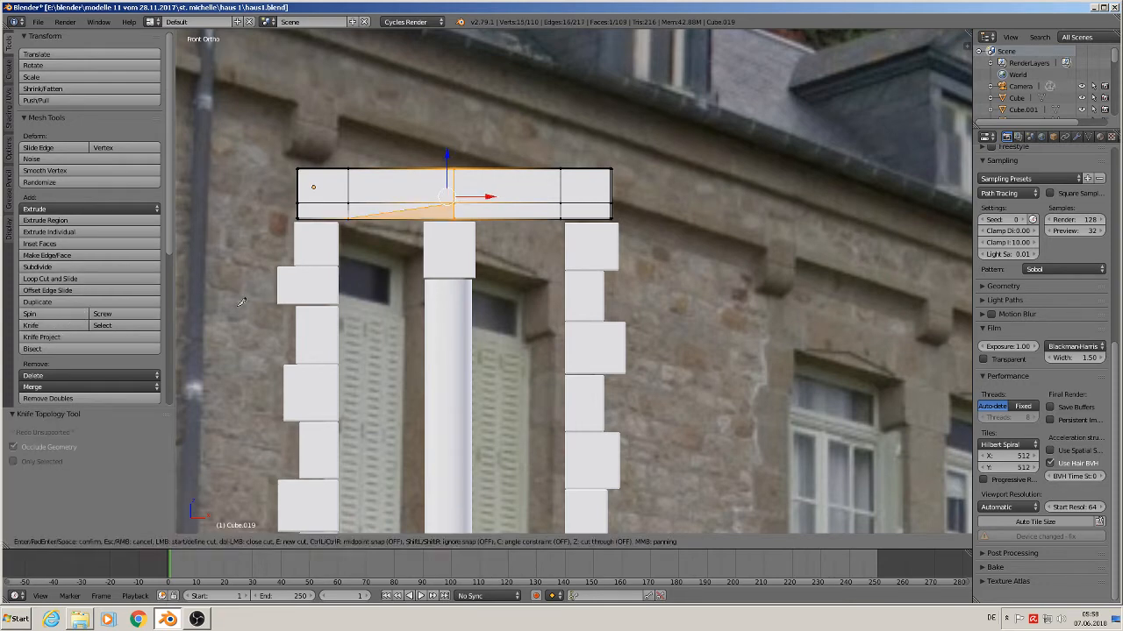
click(458, 200)
click(562, 214)
key(Return)
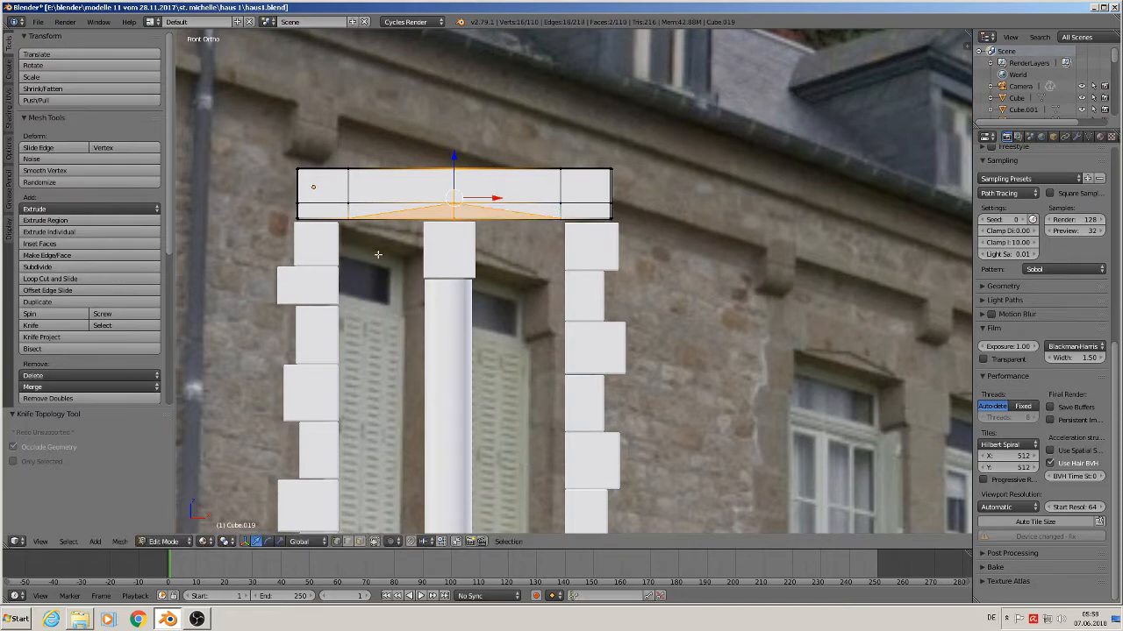
- Deselect the lintel's top and rear vertices, keeping only the two triangular faces of the peaked underside on its front selected
middle_drag(390, 242, 361, 255)
scroll(444, 180, up, 3)
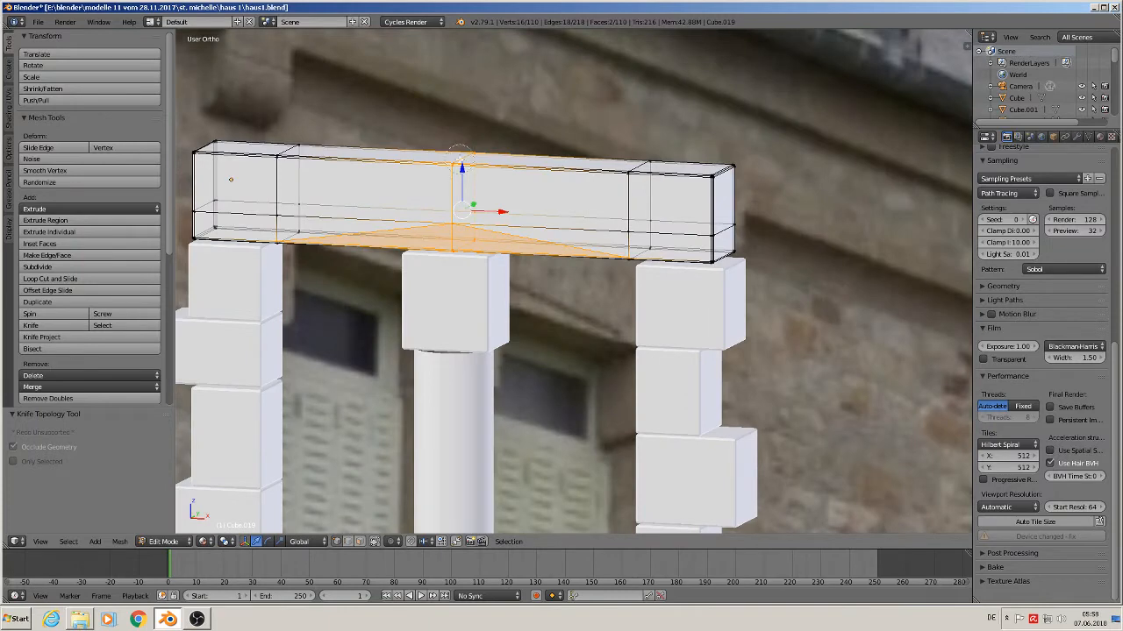
scroll(469, 145, up, 1)
scroll(470, 202, down, 3)
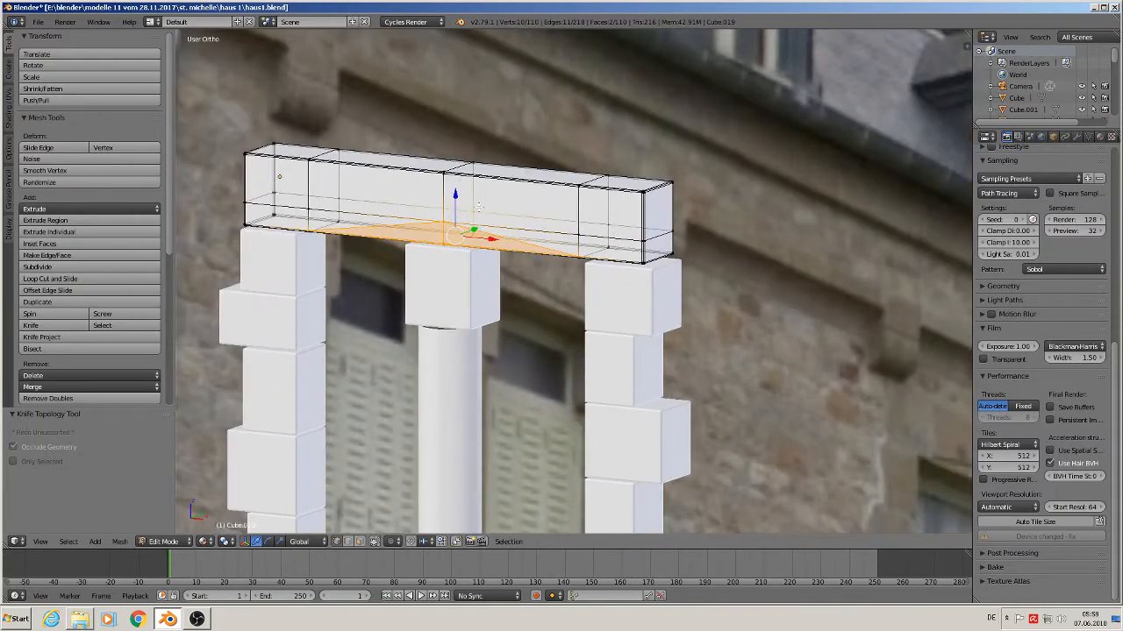
key(c)
middle_click(476, 208)
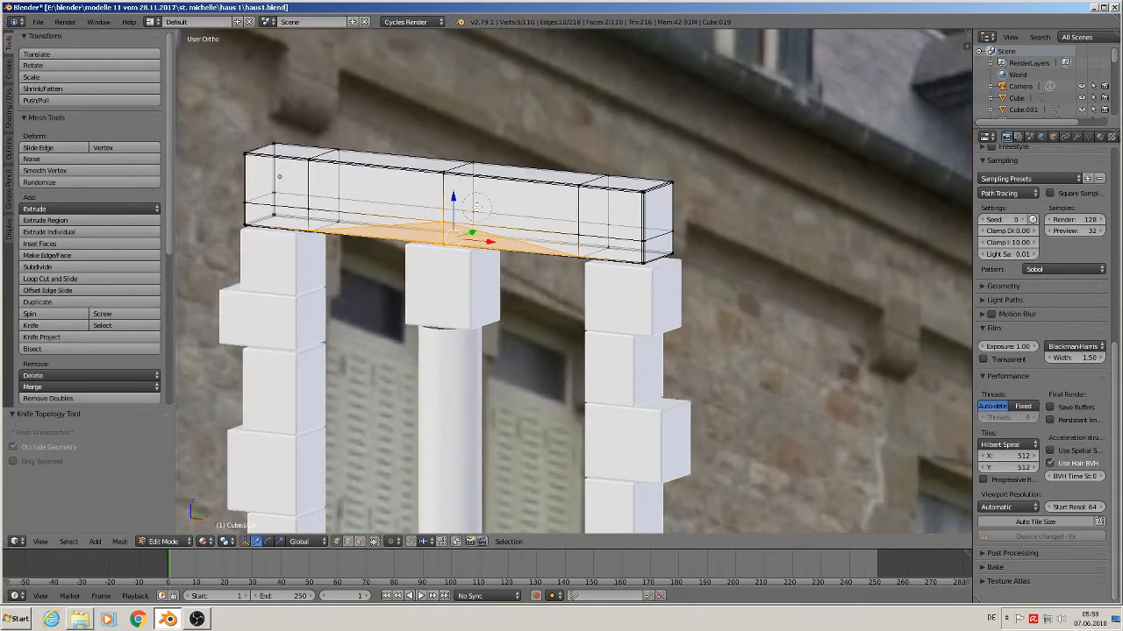
middle_drag(483, 210, 396, 236)
middle_click(480, 220)
scroll(469, 180, up, 4)
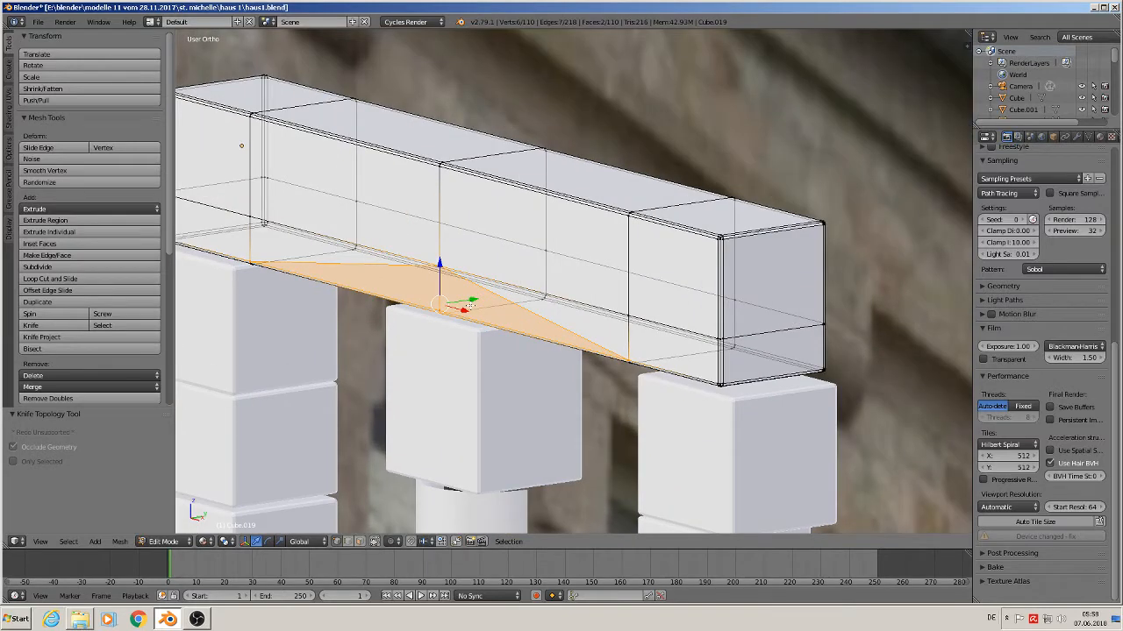
- Extrude the two triangular front faces of the lintel and push them slightly inward along Y
key(e)
right_click(470, 306)
drag(472, 301, 482, 298)
middle_drag(482, 297, 491, 230)
key(Tab)
scroll(522, 307, down, 5)
middle_drag(514, 325, 559, 357)
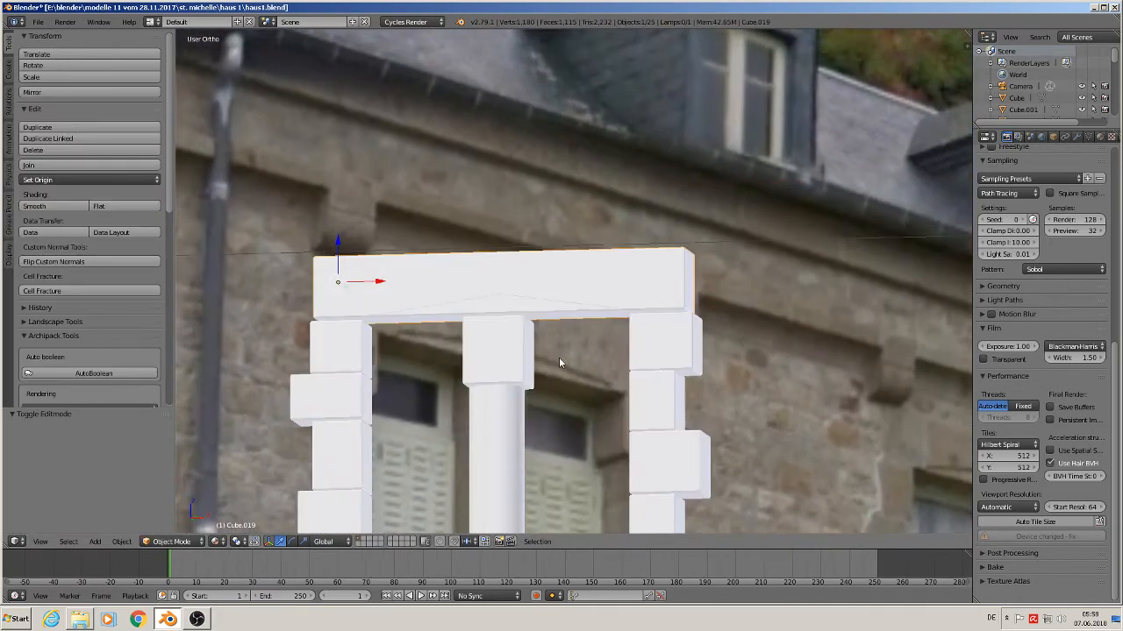
- In front view, add a cube below the sill and scale it to 0.013
scroll(518, 299, down, 6)
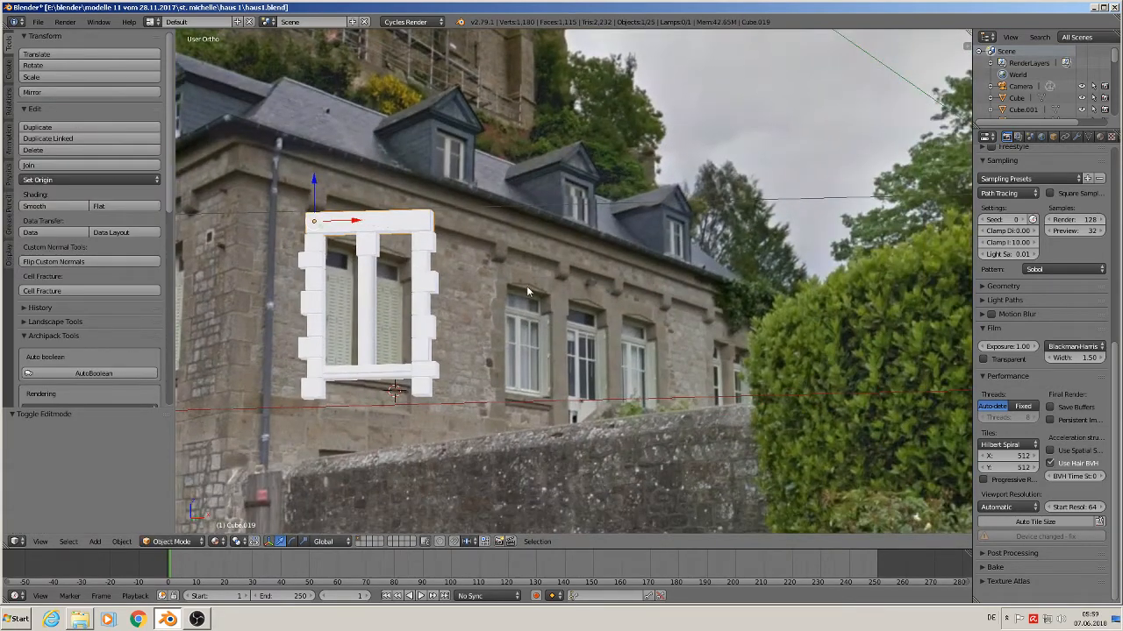
scroll(542, 363, up, 1)
shift+middle_drag(493, 348, 615, 276)
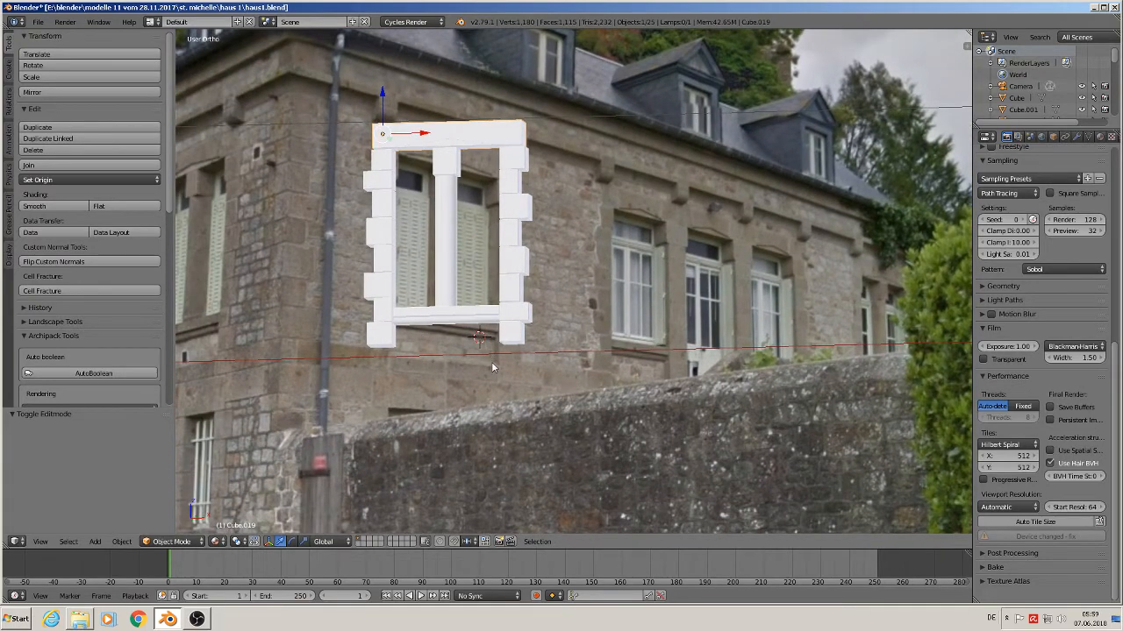
scroll(489, 377, up, 3)
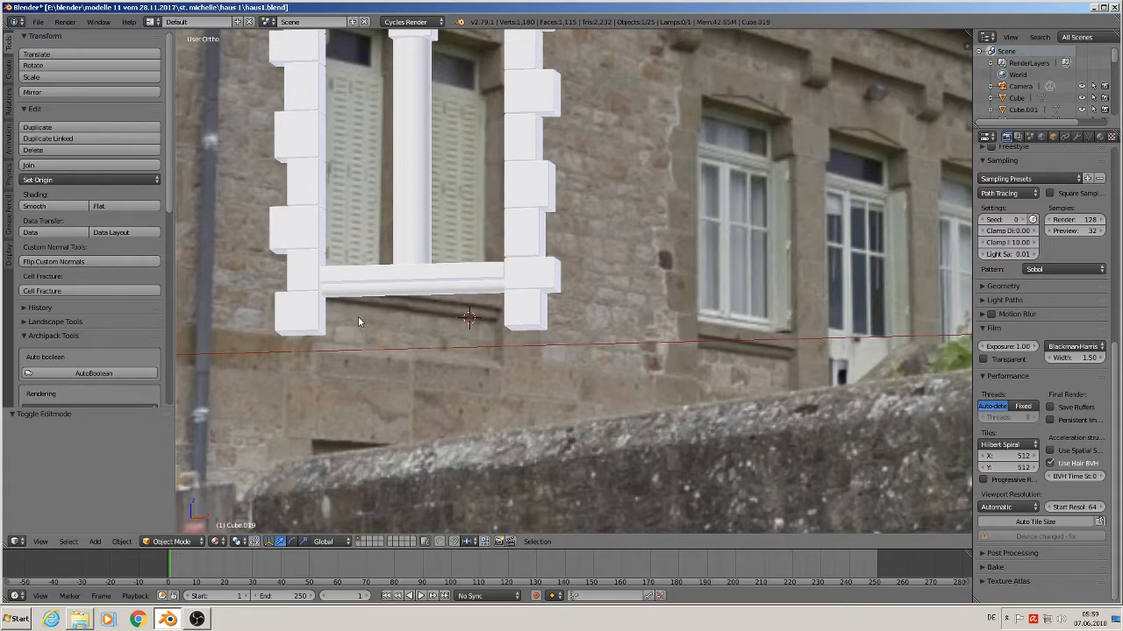
key(KP_1)
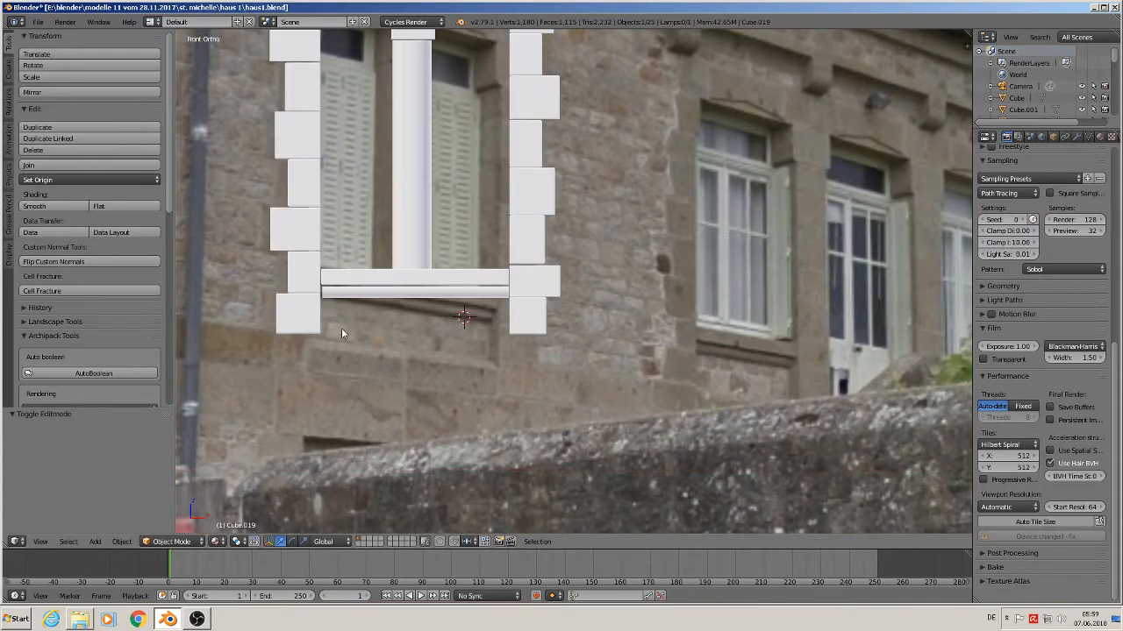
scroll(342, 333, down, 3)
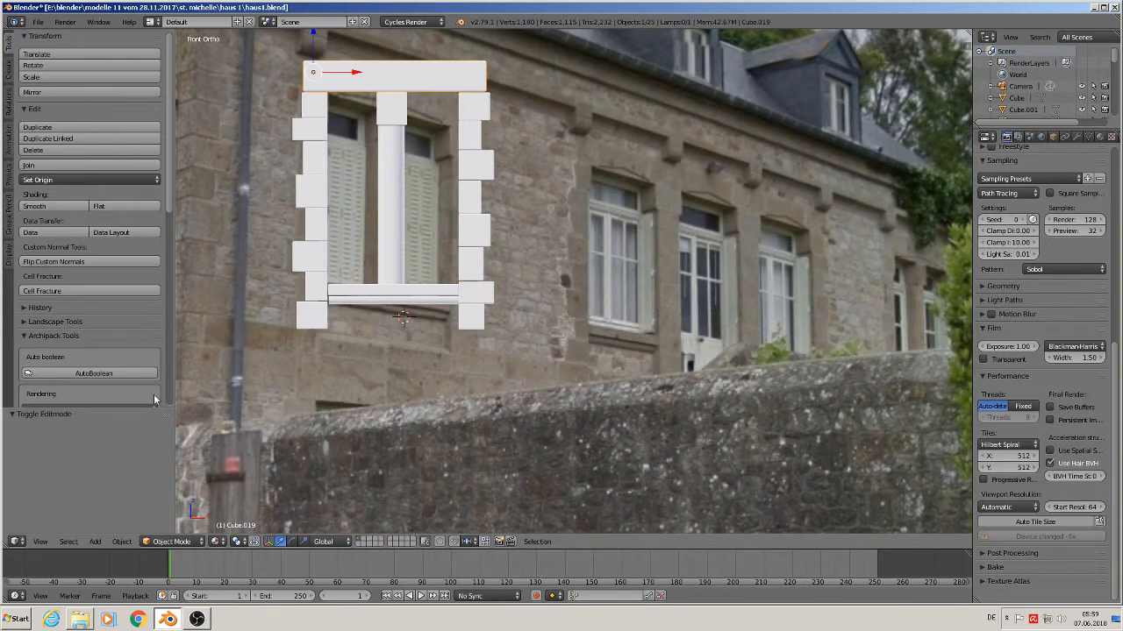
click(95, 542)
mouse_move(114, 527)
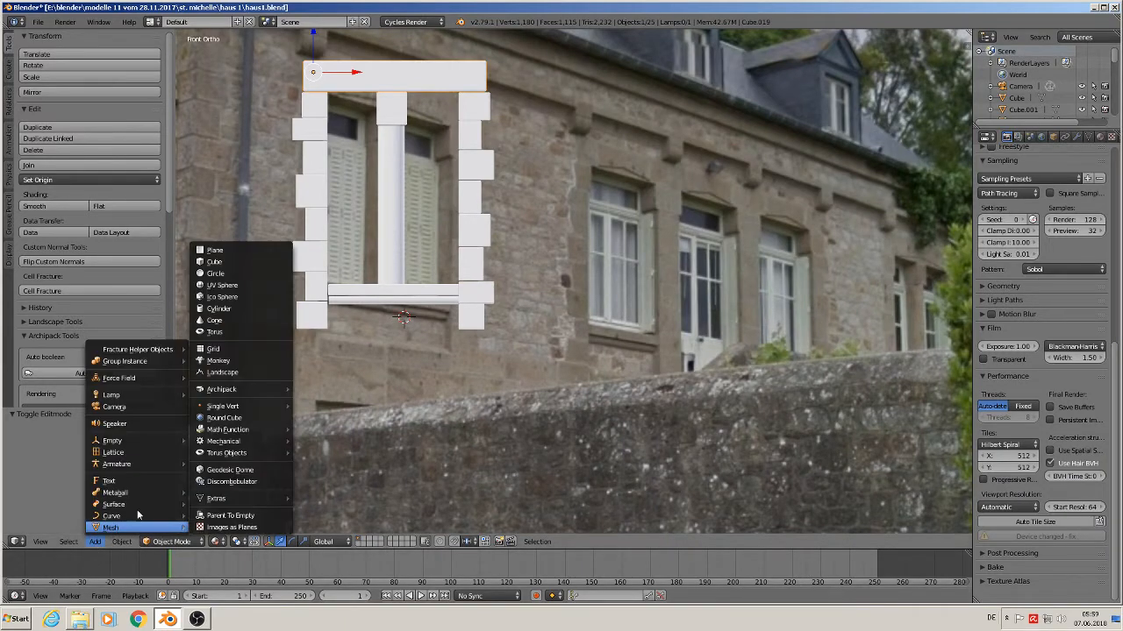
click(230, 261)
key(s)
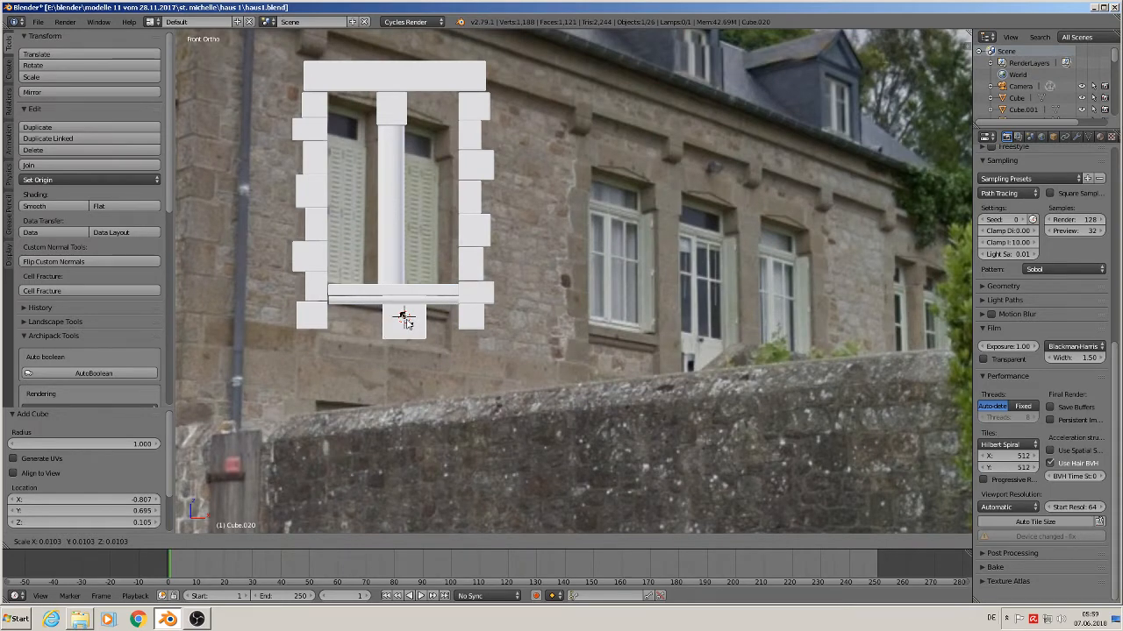
click(407, 320)
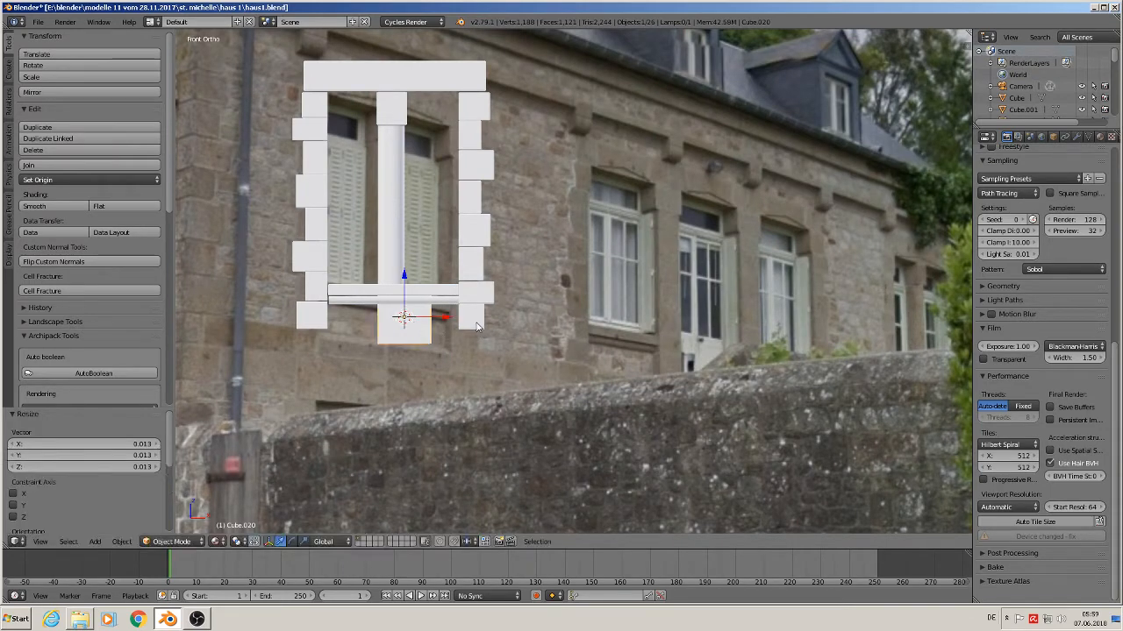
- Move the cube along X against the left column and lower it until its top meets the sill's underside
key(g)
key(x)
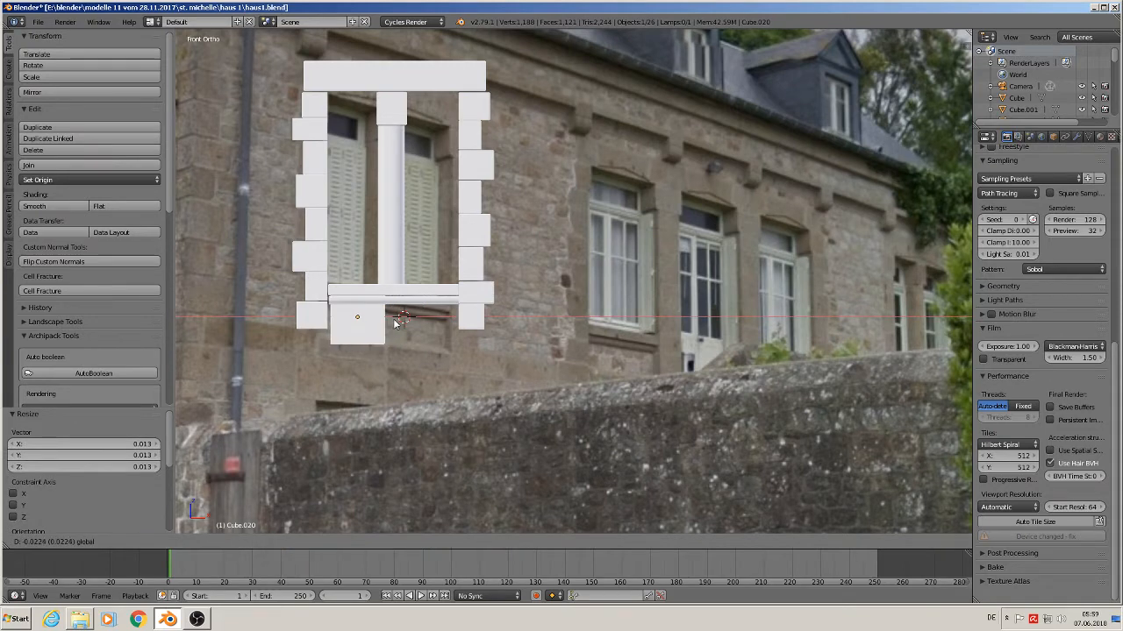
click(371, 332)
drag(355, 279, 349, 293)
- Raise the cube's bottom face by about 0.007 along Z to make the block flatter
key(Tab)
key(a)
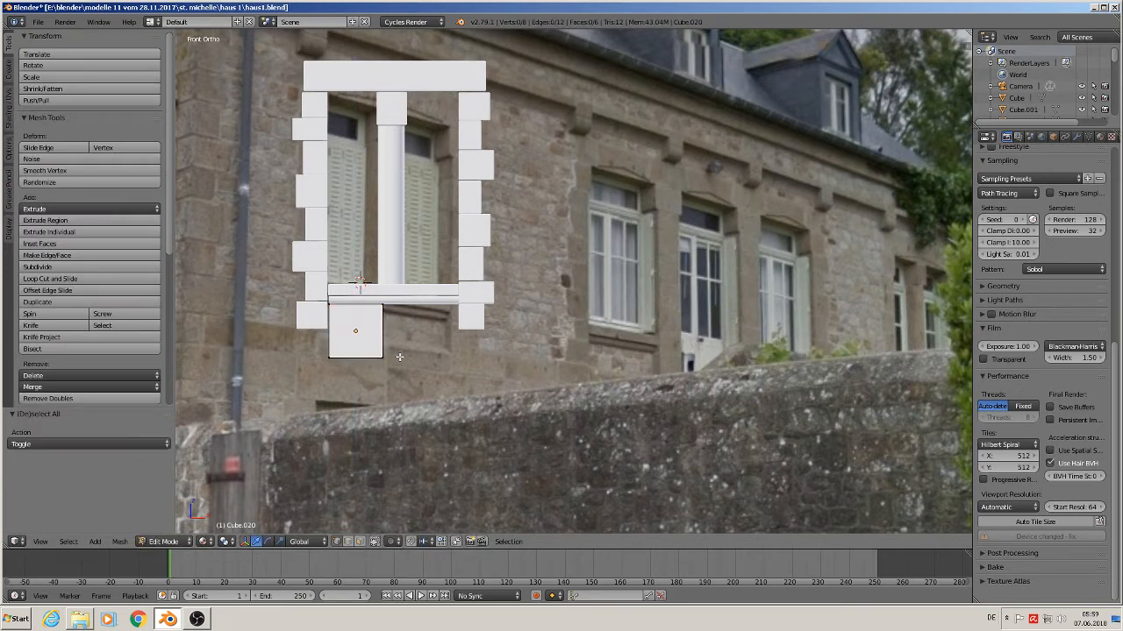
right_click(355, 333)
drag(356, 325, 356, 311)
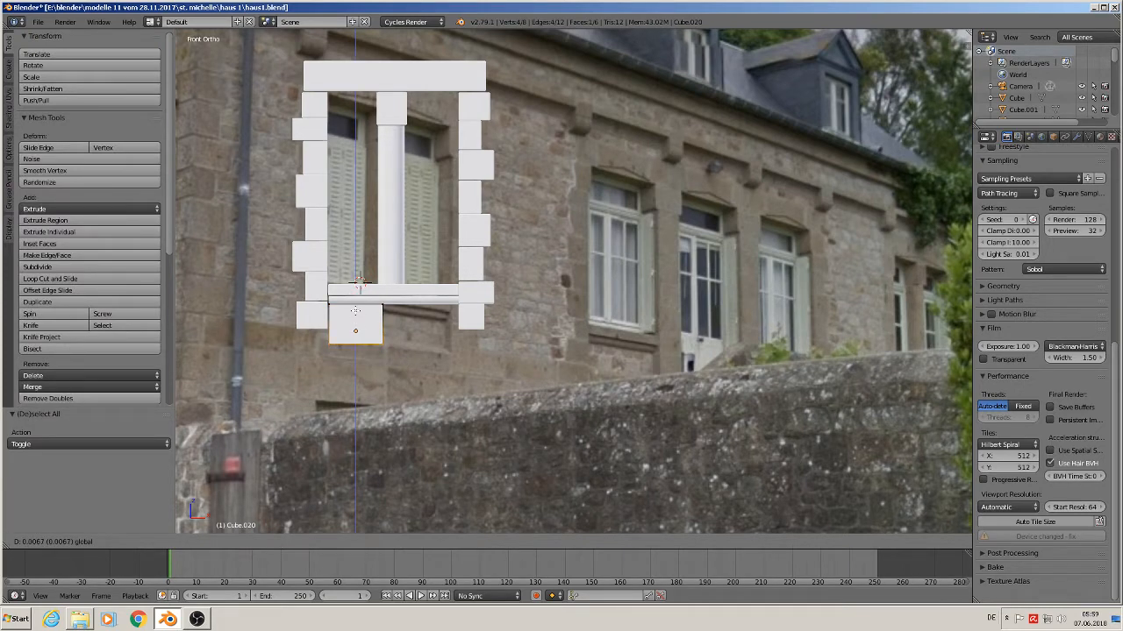
key(Tab)
- Stretch the block's right side along X to the right column, and lower the whole block by 0.029 along Z
key(Tab)
key(a)
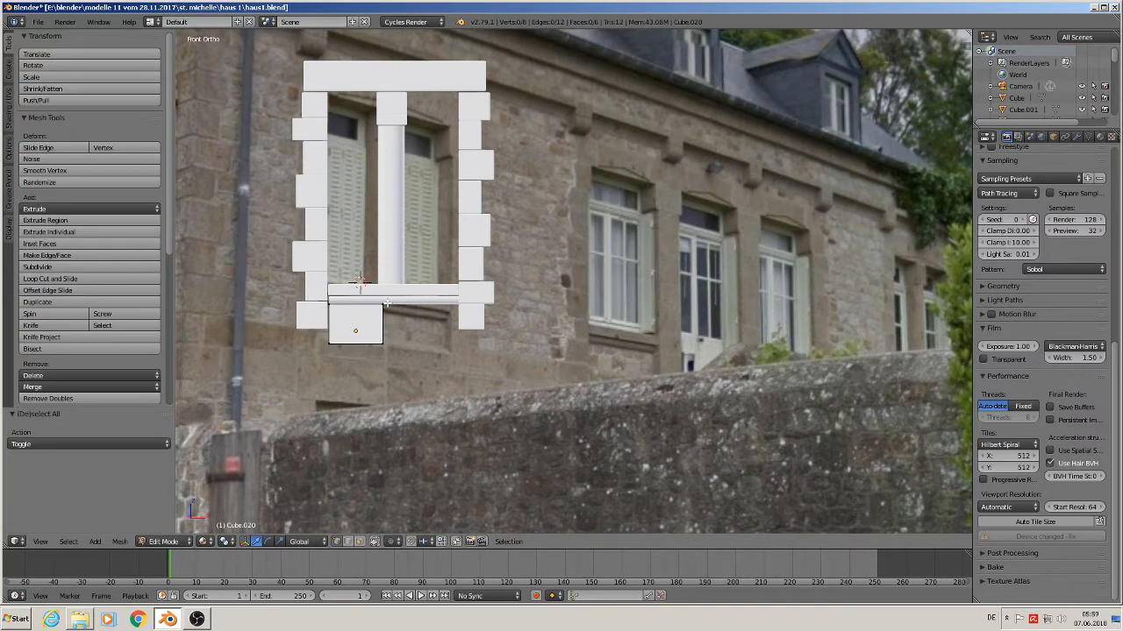
right_click(378, 339)
drag(408, 327, 485, 330)
key(Tab)
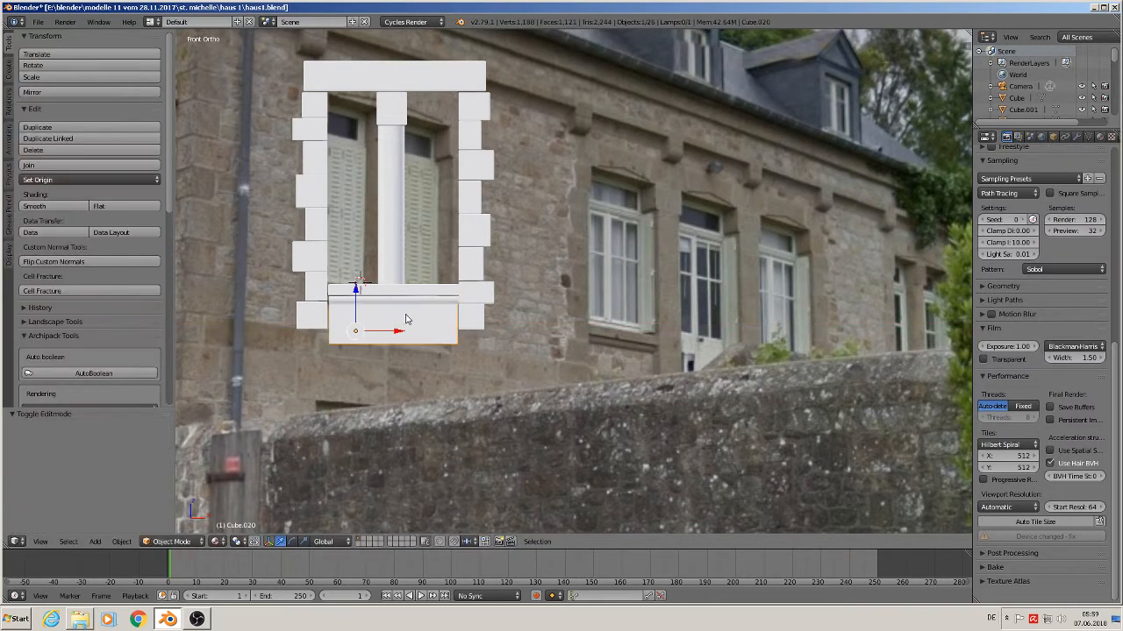
drag(361, 296, 359, 356)
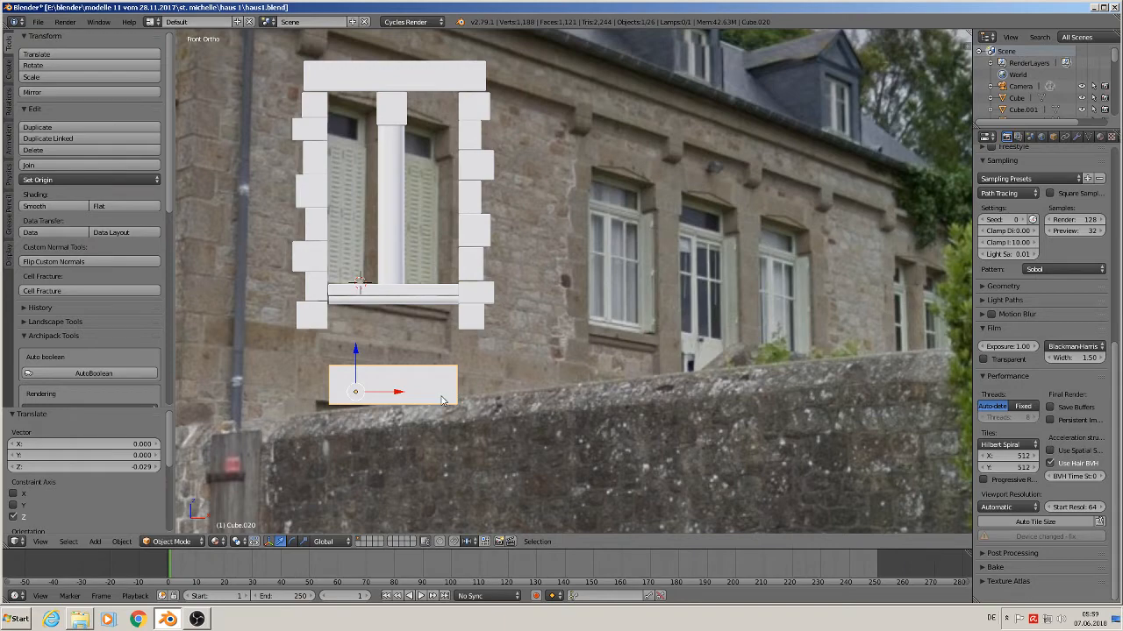
- Add two vertical loop cuts to the lowered block and spread them apart by scaling 2.672 along X
scroll(432, 407, up, 2)
shift+middle_drag(433, 407, 520, 391)
scroll(524, 391, up, 1)
key(Tab)
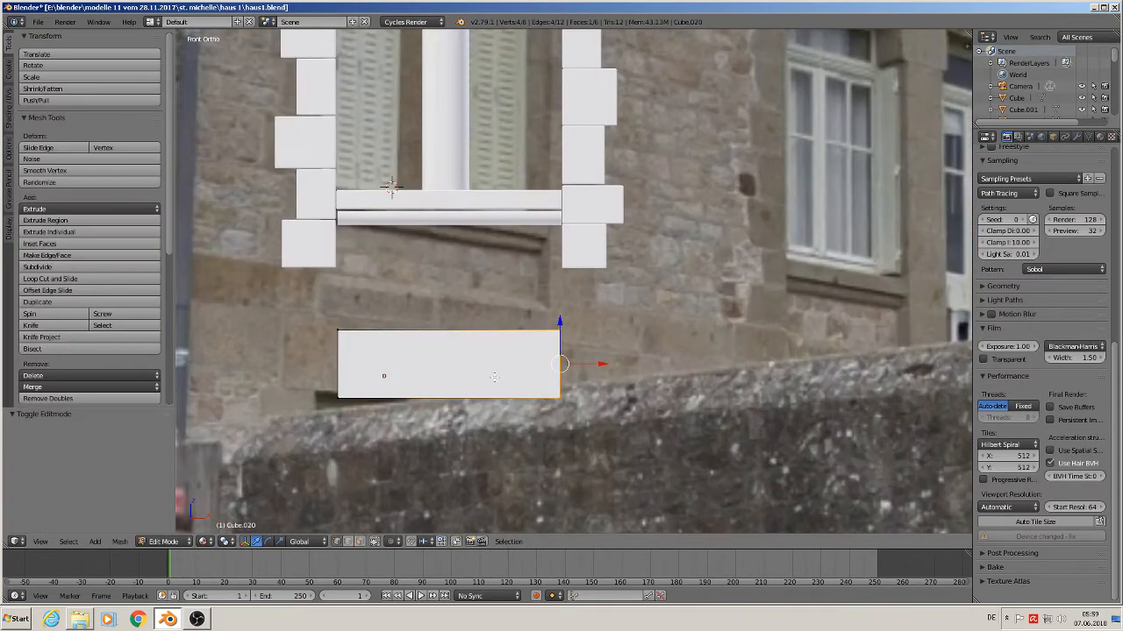
key(ctrl+r)
scroll(436, 350, up, 1)
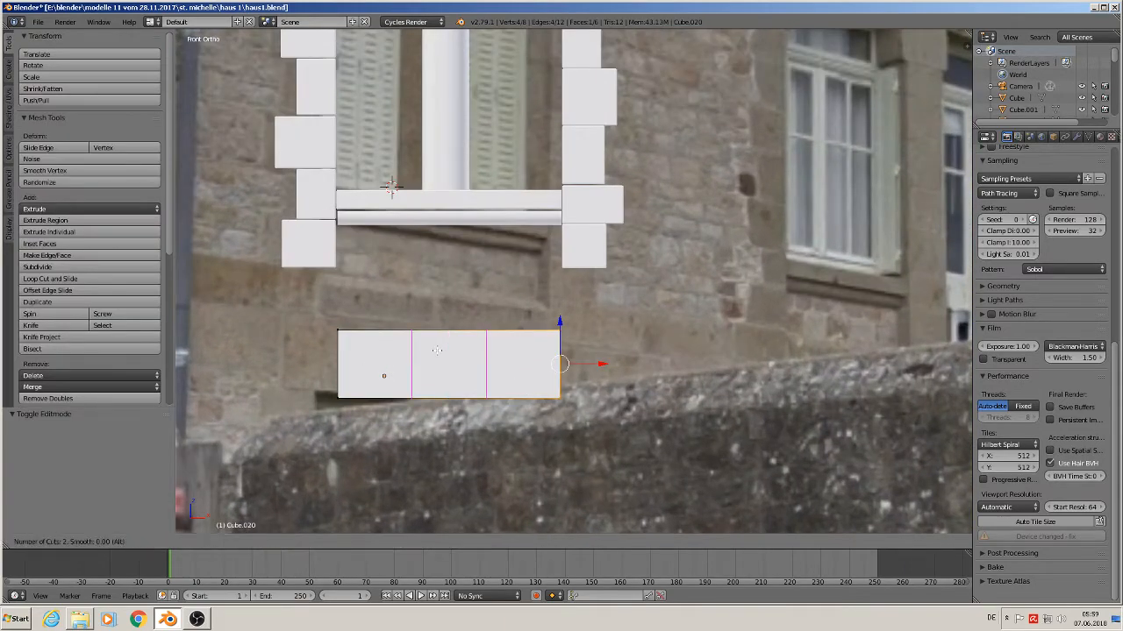
click(437, 350)
right_click(437, 350)
key(s)
key(x)
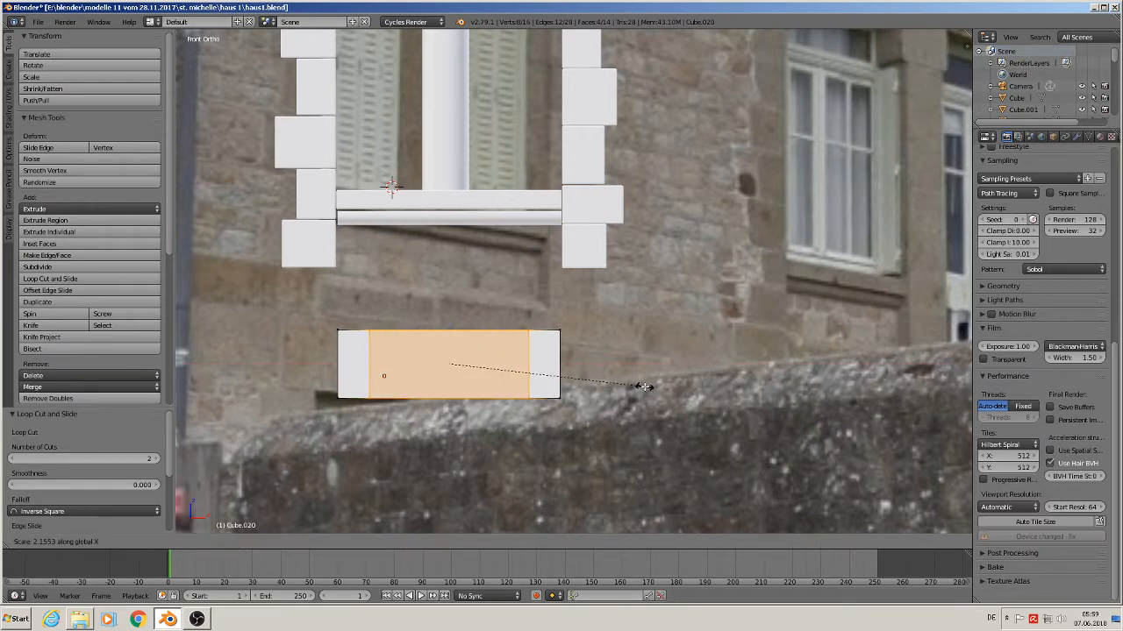
click(692, 387)
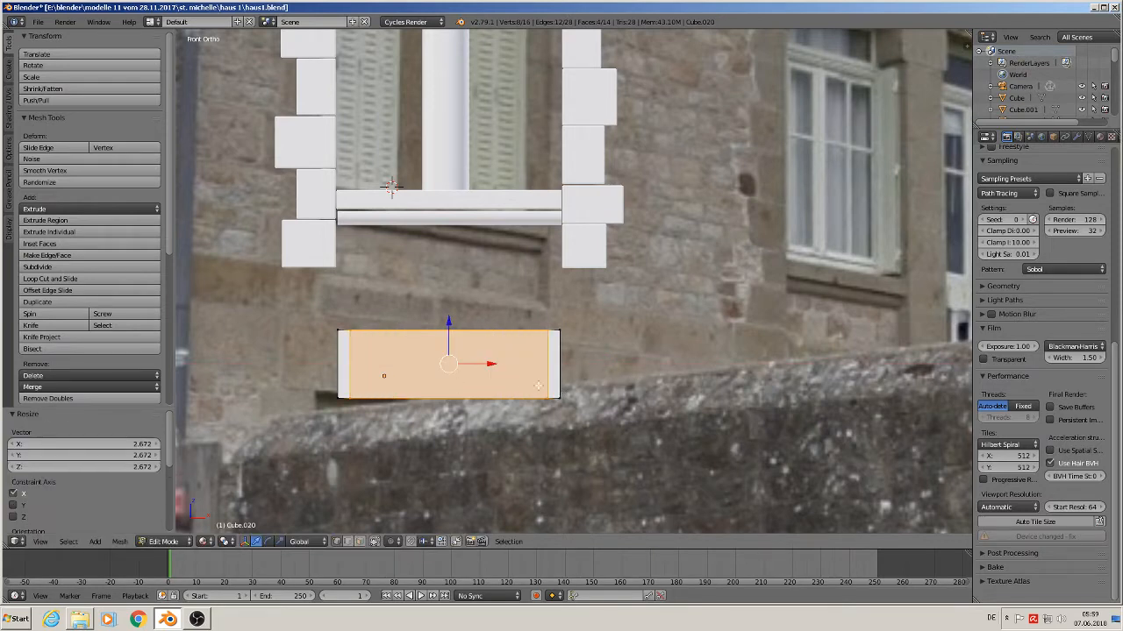
- Add a horizontal loop cut near the block's bottom edge and select the large middle face on its front
key(ctrl+r)
click(538, 390)
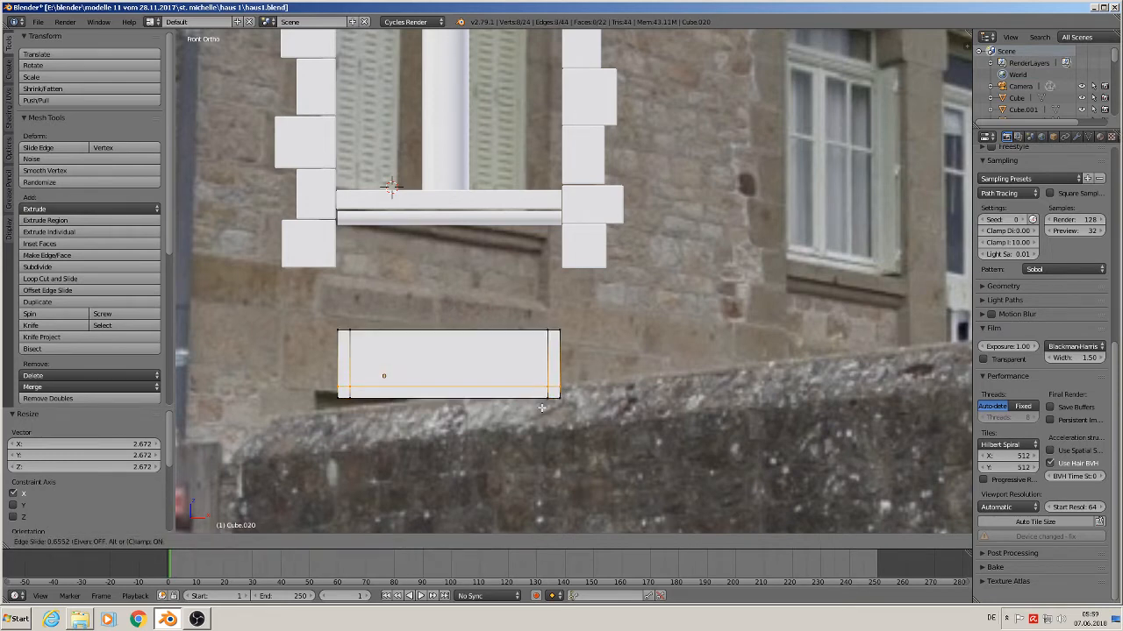
click(542, 408)
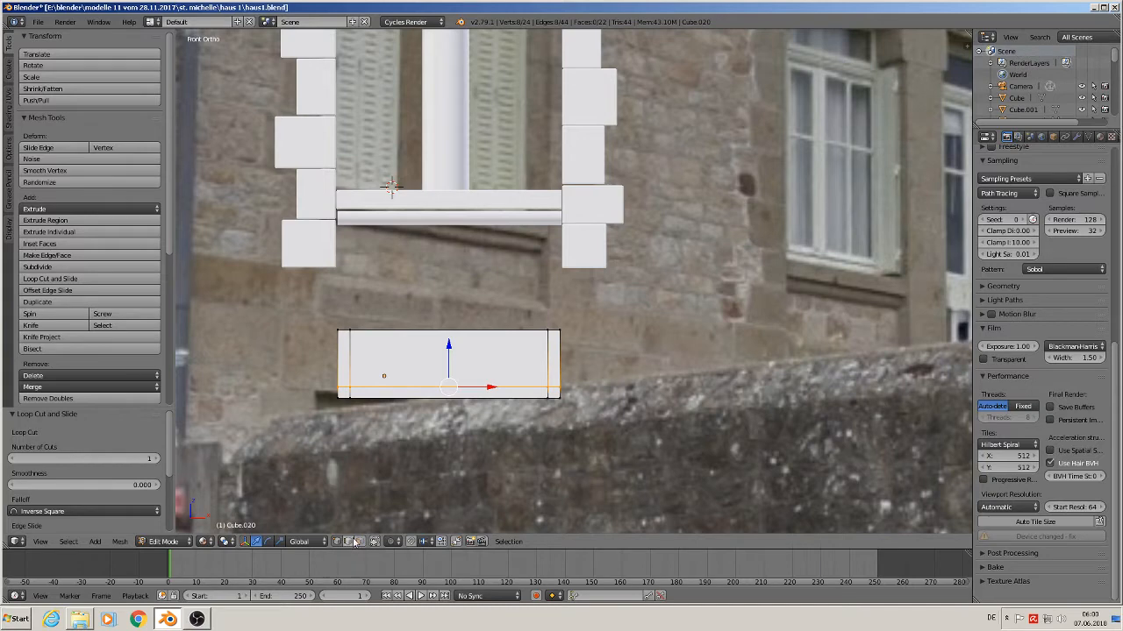
key(a)
right_click(447, 358)
- Try to push the block's large front face 0.003 inward along Y, and undo the move
middle_drag(416, 409, 461, 331)
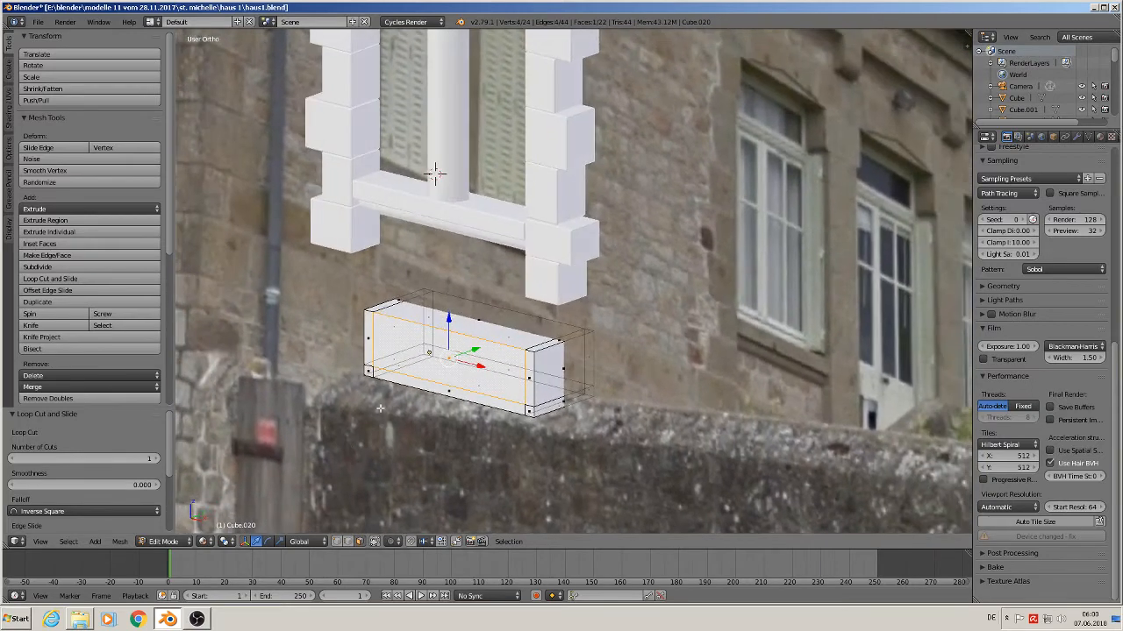
key(e)
click(436, 173)
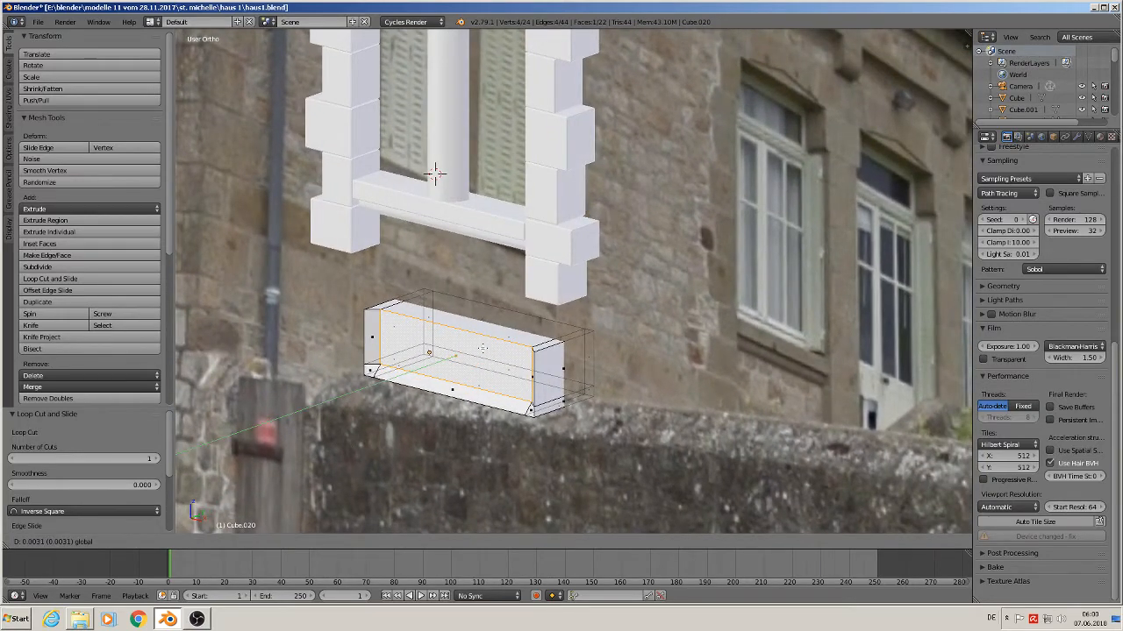
middle_drag(433, 175, 394, 187)
middle_drag(552, 321, 562, 291)
middle_drag(561, 331, 605, 360)
key(KP_1)
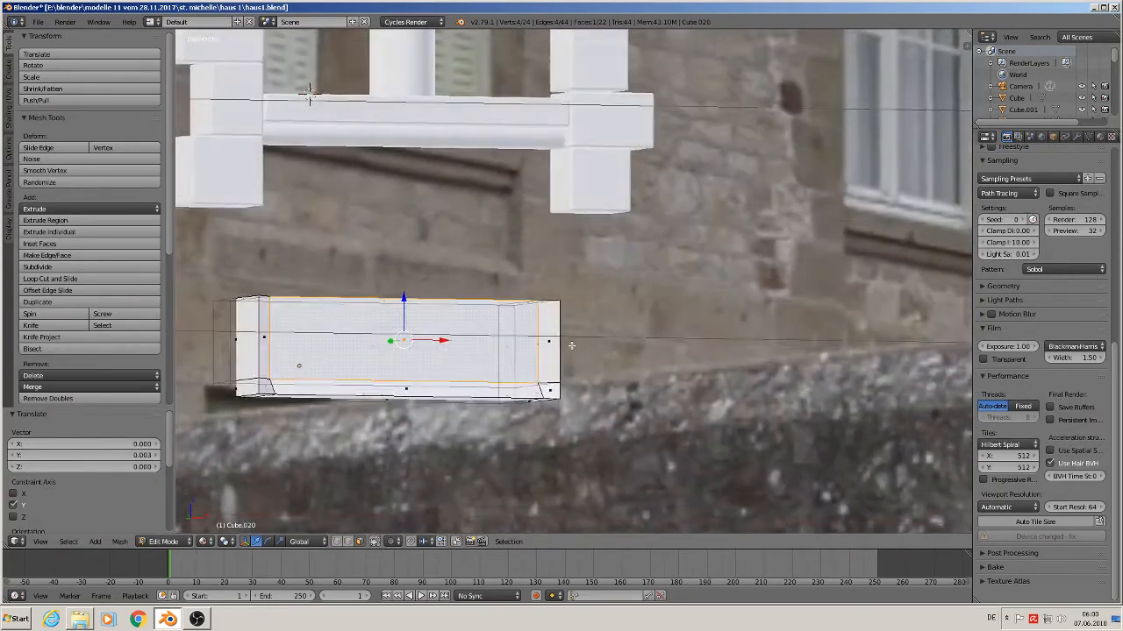
middle_drag(525, 348, 514, 333)
key(ctrl+z)
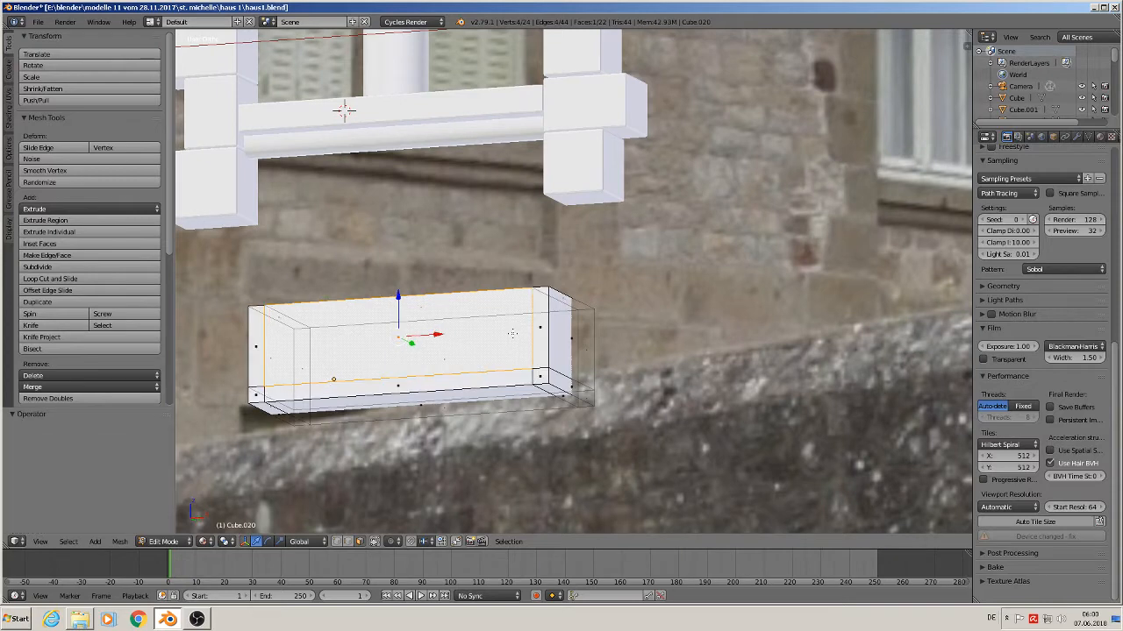
- Knife-cut a diagonal across the block's lower right front corner, from the loop cut intersection to the outer corner
scroll(566, 383, down, 1)
scroll(581, 388, up, 4)
middle_drag(564, 399, 548, 388)
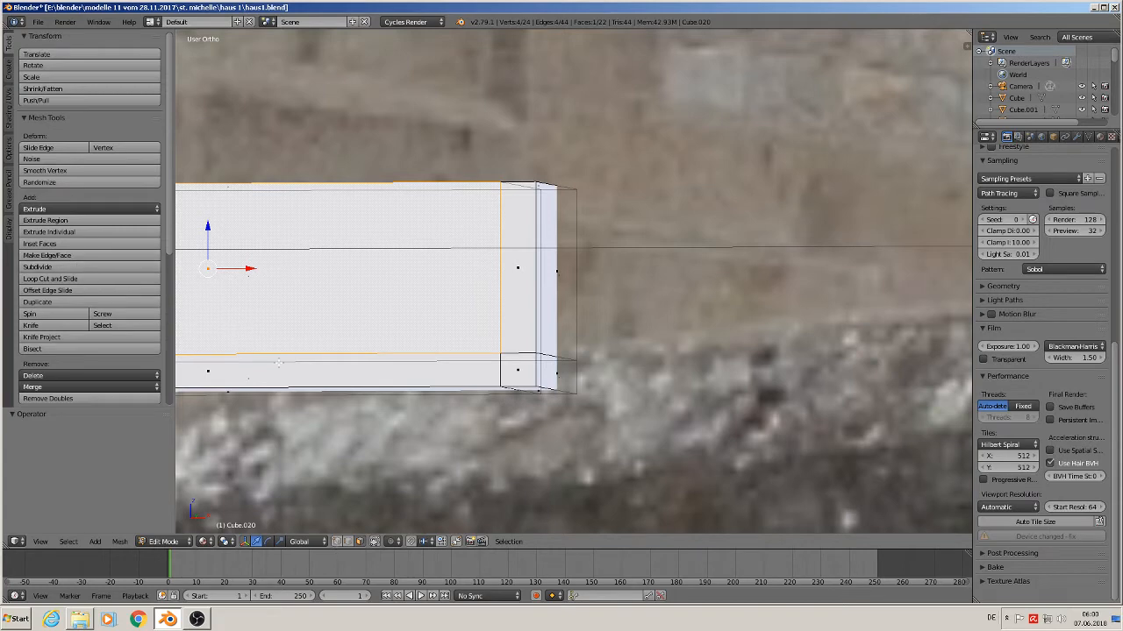
click(55, 325)
click(501, 354)
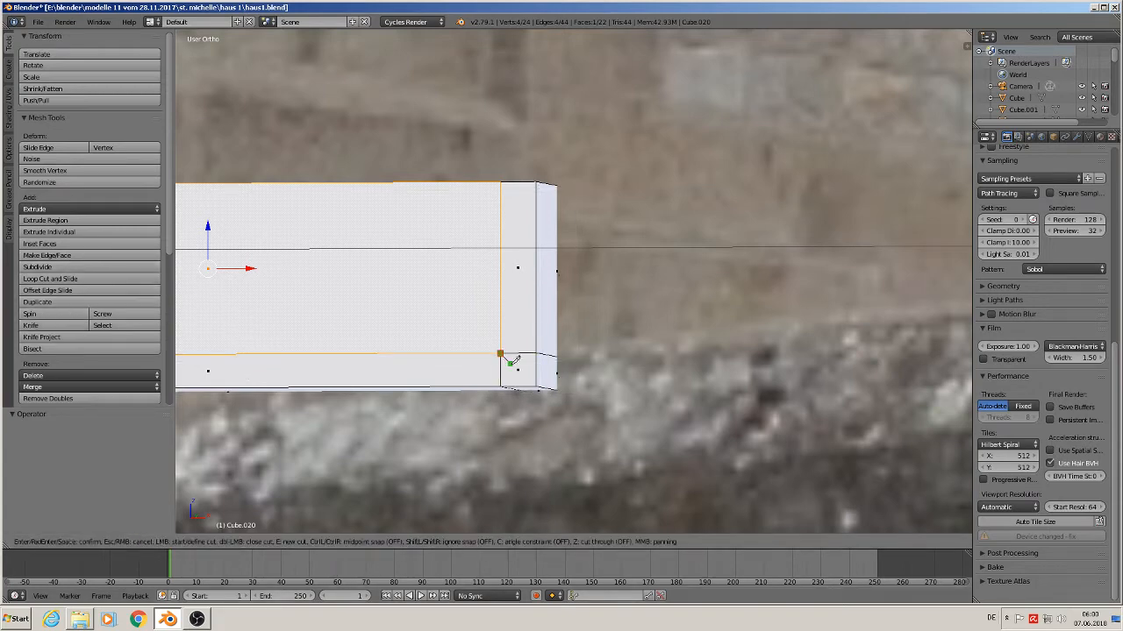
click(536, 388)
key(Return)
- Knife-cut a matching diagonal across the block's lower left front corner, from the loop cut intersection to the outer corner
scroll(536, 386, down, 3)
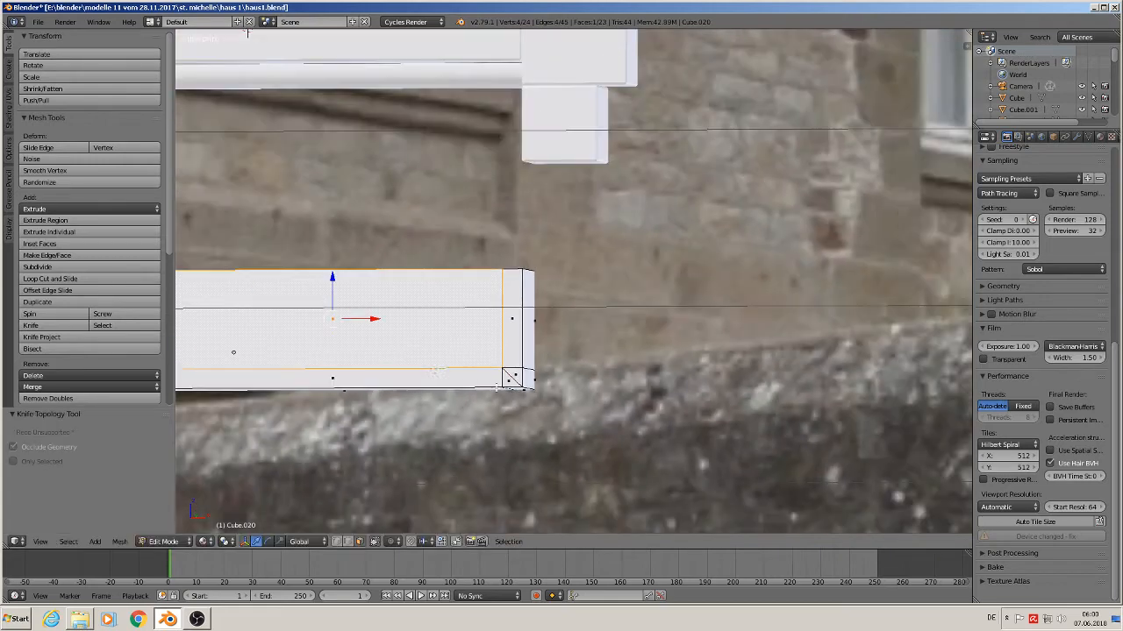
shift+middle_drag(335, 345, 620, 336)
scroll(489, 331, up, 1)
scroll(468, 338, up, 1)
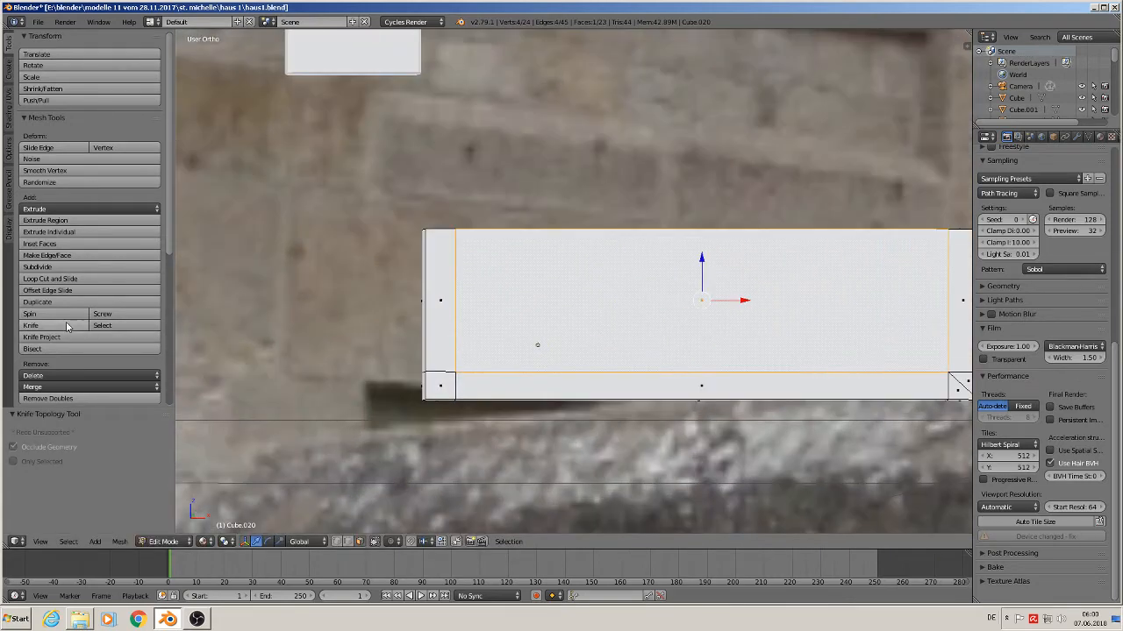
click(55, 326)
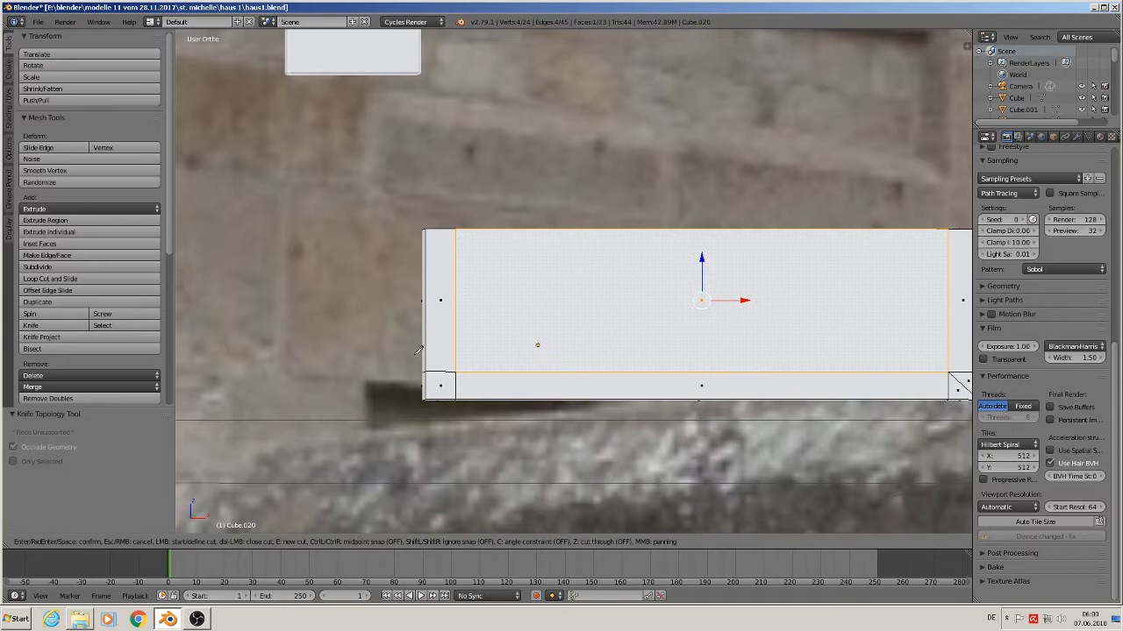
click(456, 372)
click(426, 397)
key(Return)
shift+middle_drag(503, 390, 568, 283)
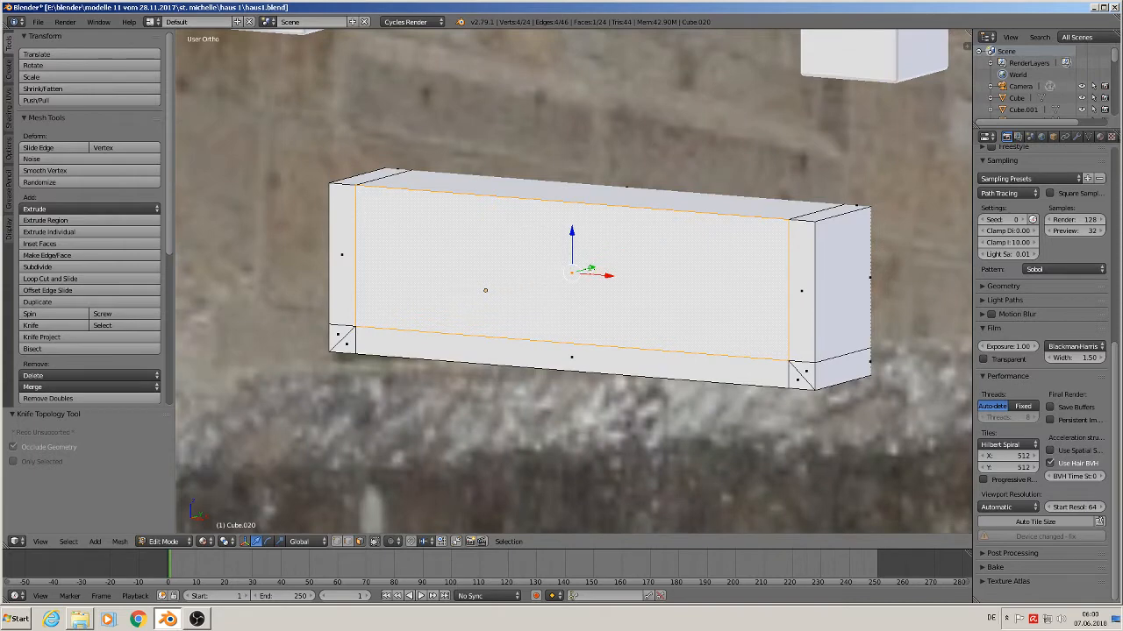
- Push the panel block's large front face about 0.002 inward along Y and leave mesh editing
key(g)
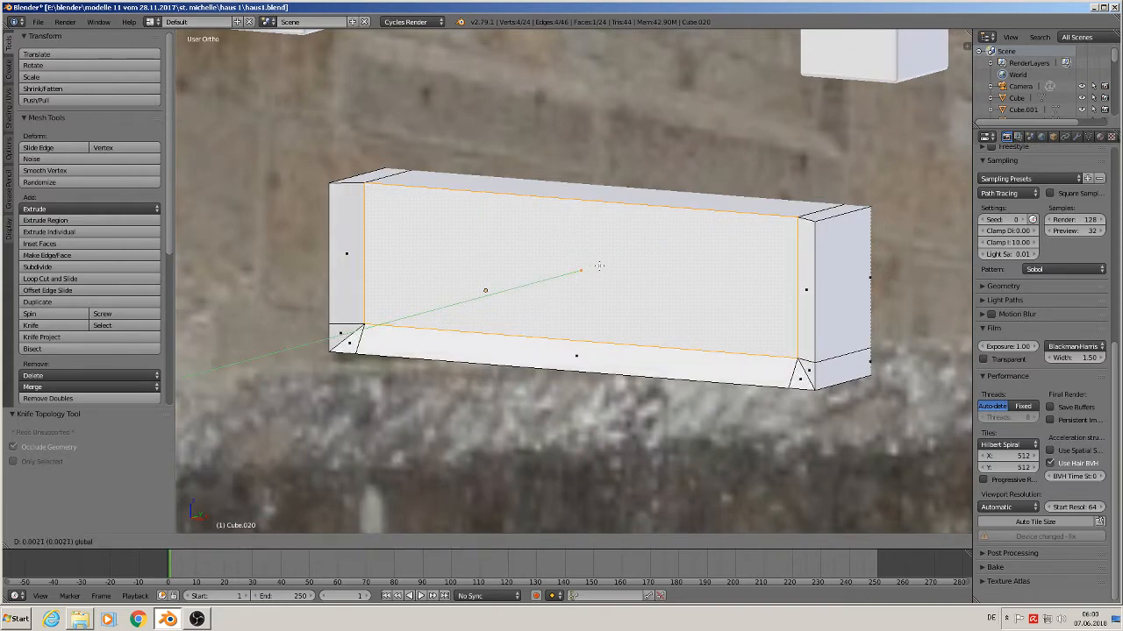
key(y)
click(599, 264)
middle_drag(599, 264, 649, 265)
key(Tab)
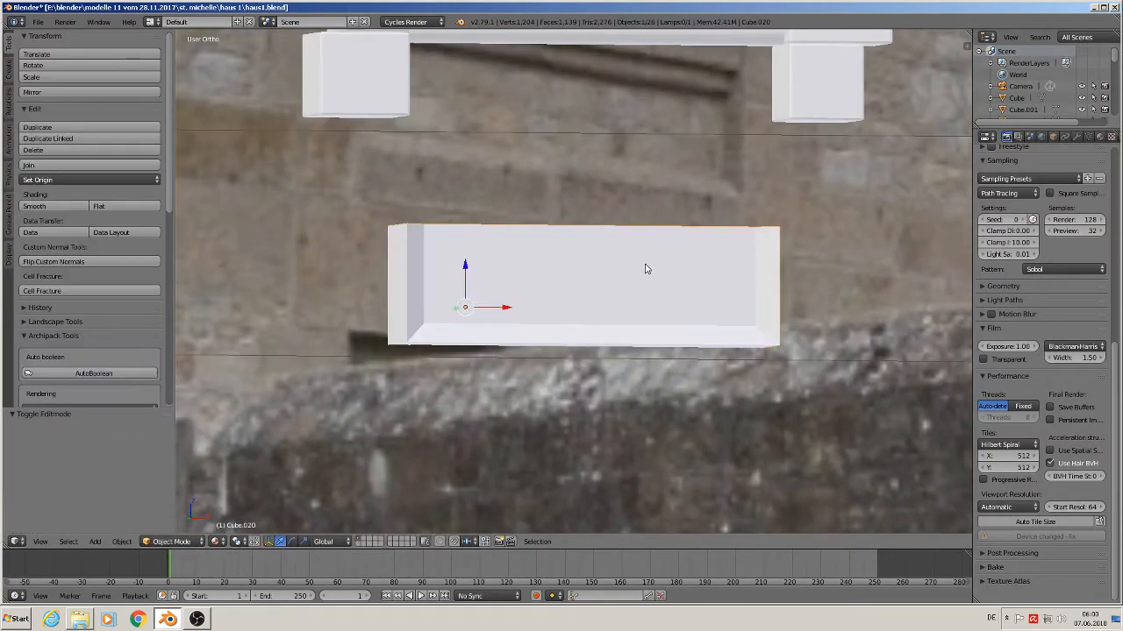
- Move the recessed panel block up 0.029 along Z so it sits directly under the window sill
scroll(649, 269, down, 3)
key(KP_1)
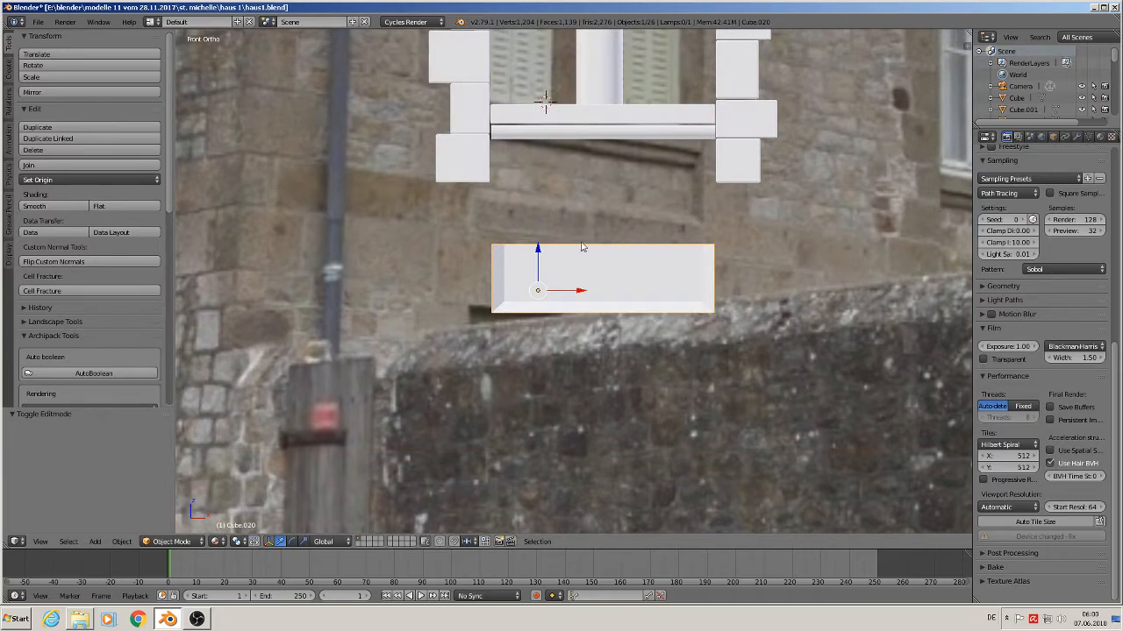
drag(537, 254, 556, 153)
scroll(570, 167, down, 6)
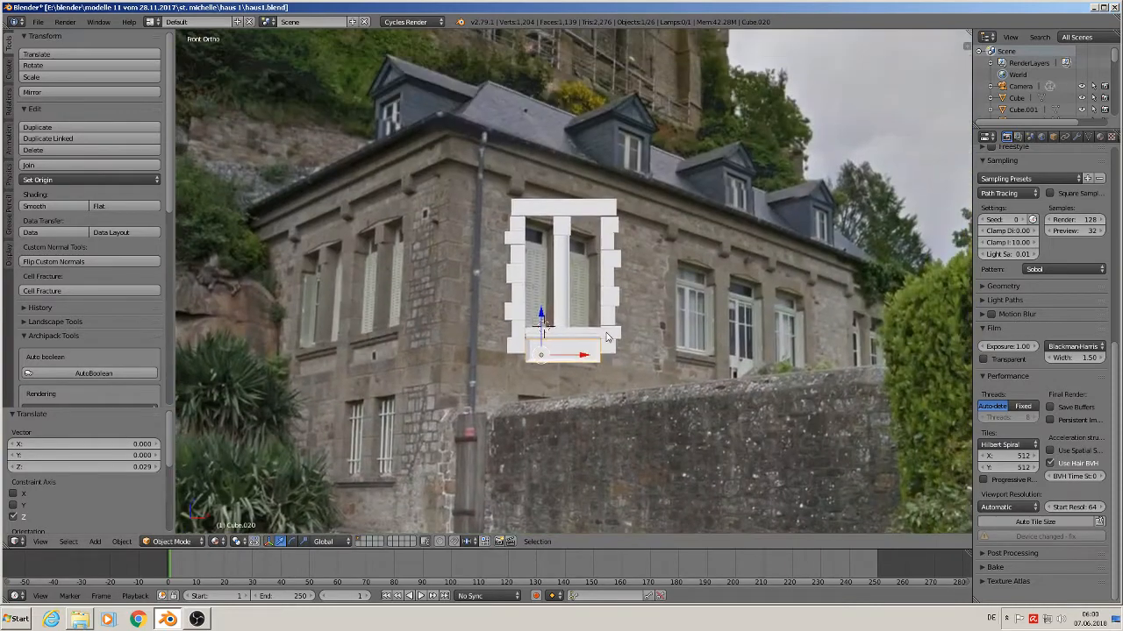
- Place the 3D cursor in the opening between the left column's top block and the pillar's capital
scroll(605, 333, up, 4)
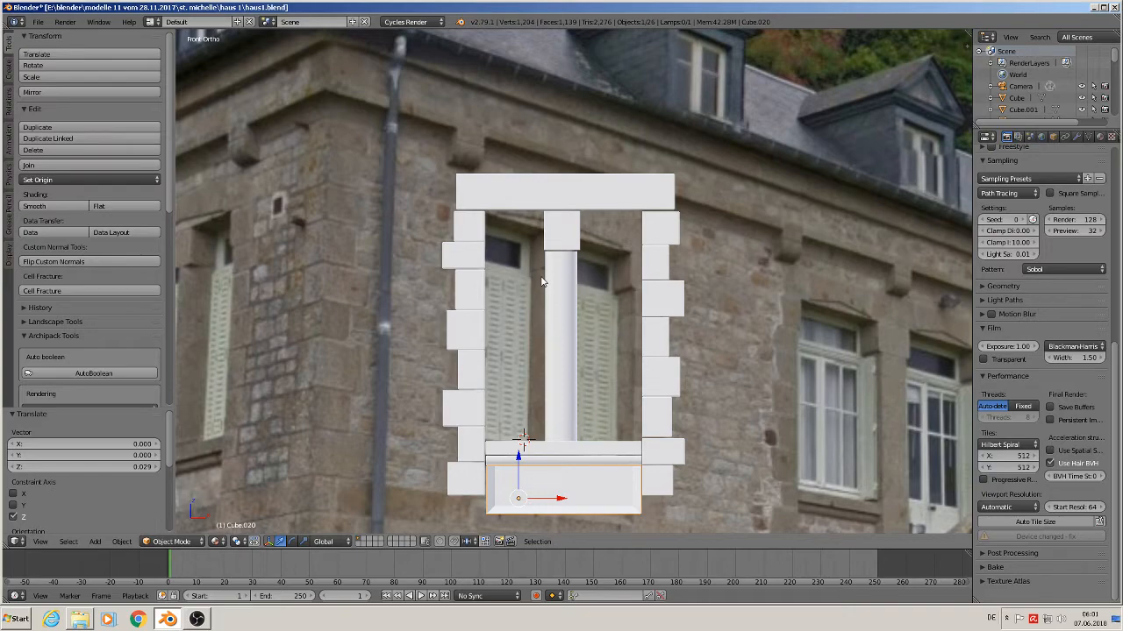
scroll(518, 246, up, 1)
scroll(514, 244, up, 1)
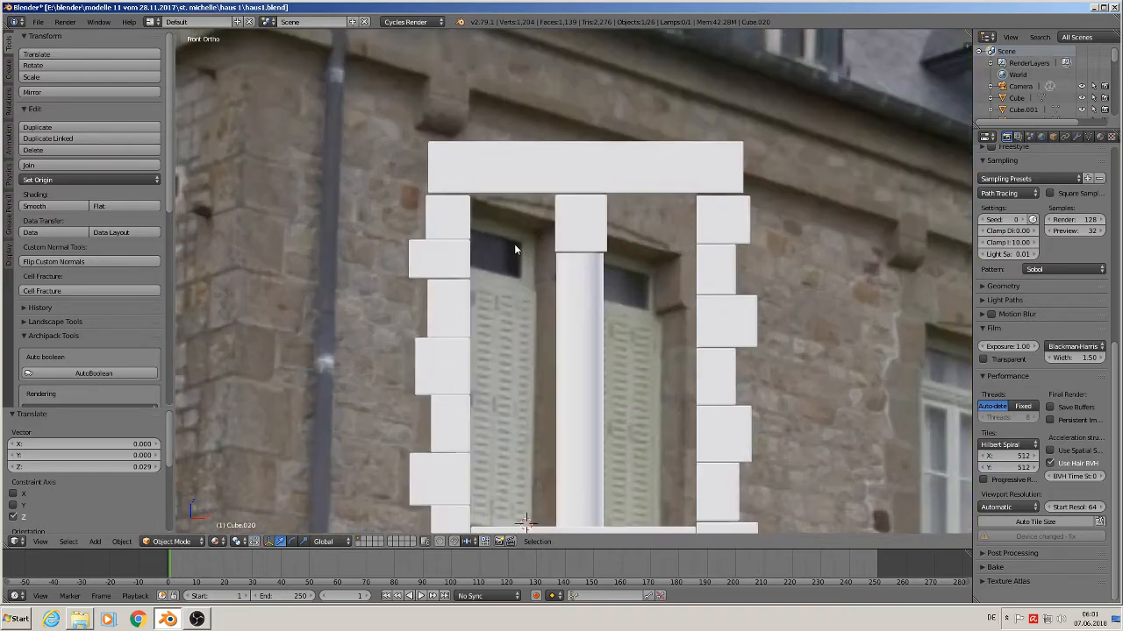
scroll(514, 244, down, 1)
scroll(510, 237, down, 2)
scroll(508, 263, up, 1)
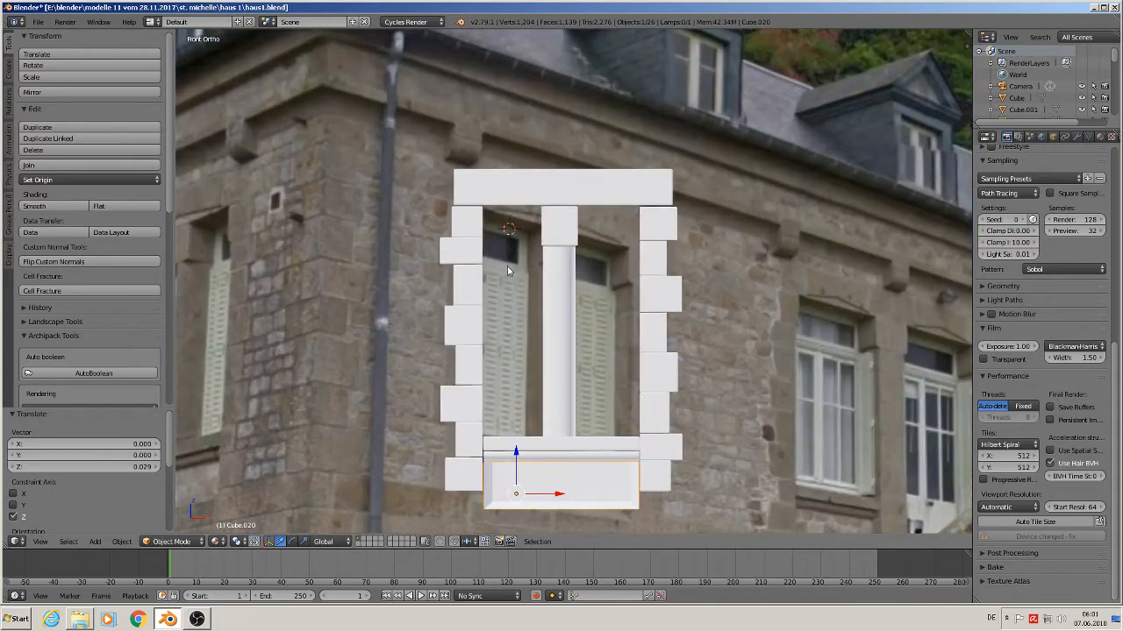
scroll(504, 247, up, 1)
scroll(502, 246, up, 1)
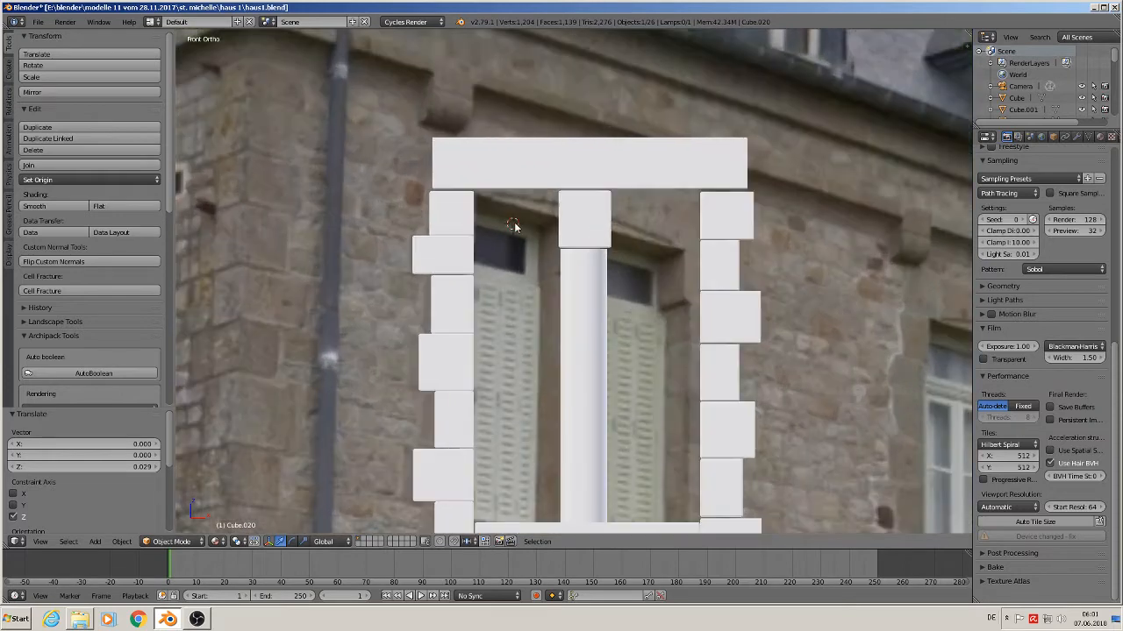
right_click(456, 215)
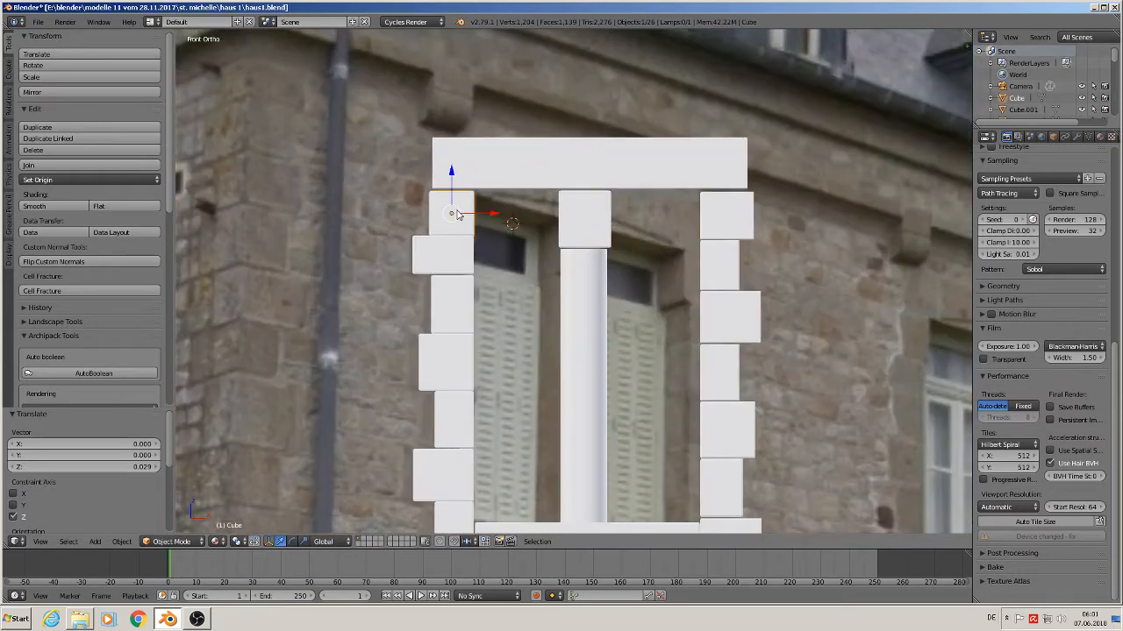
click(517, 219)
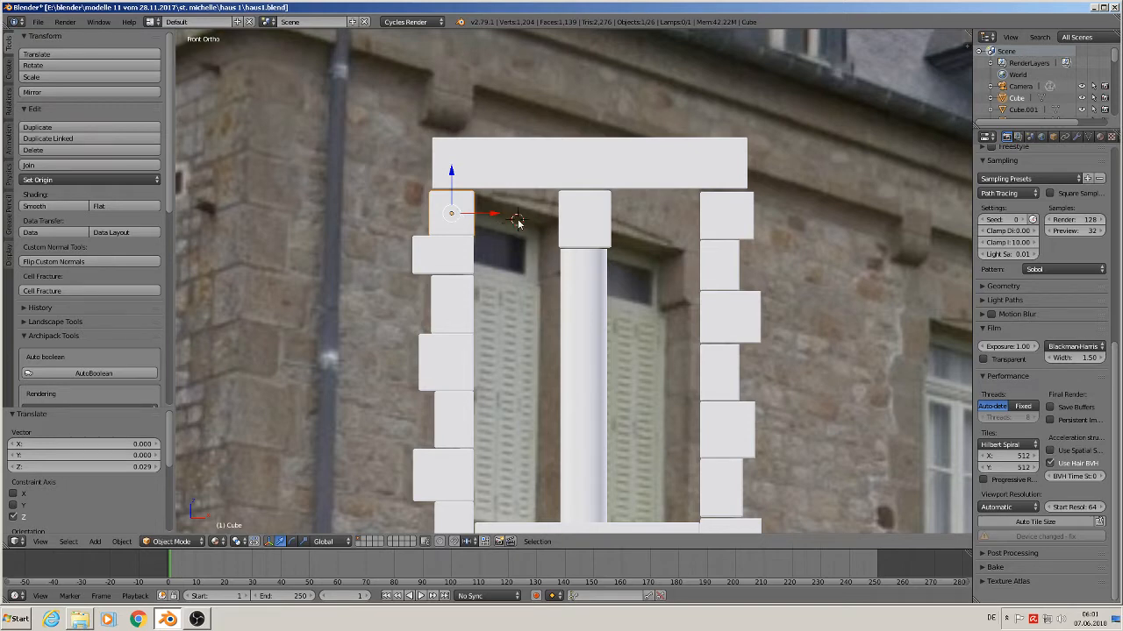
- Add a cube at the 3D cursor and scale it down to 0.007
click(96, 542)
mouse_move(111, 528)
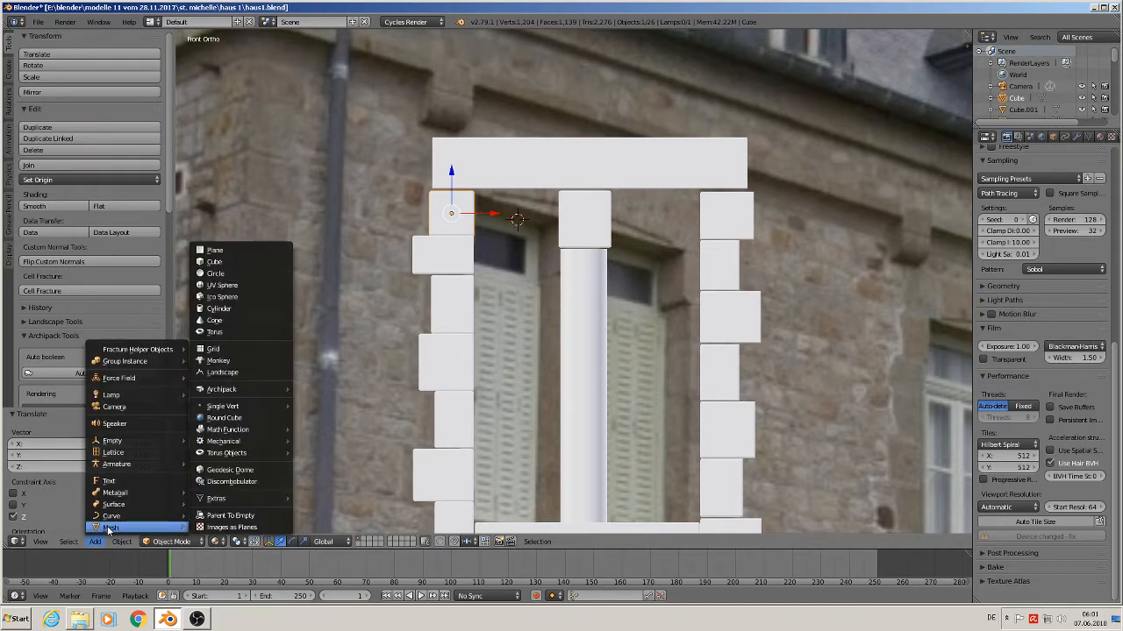
click(264, 260)
key(s)
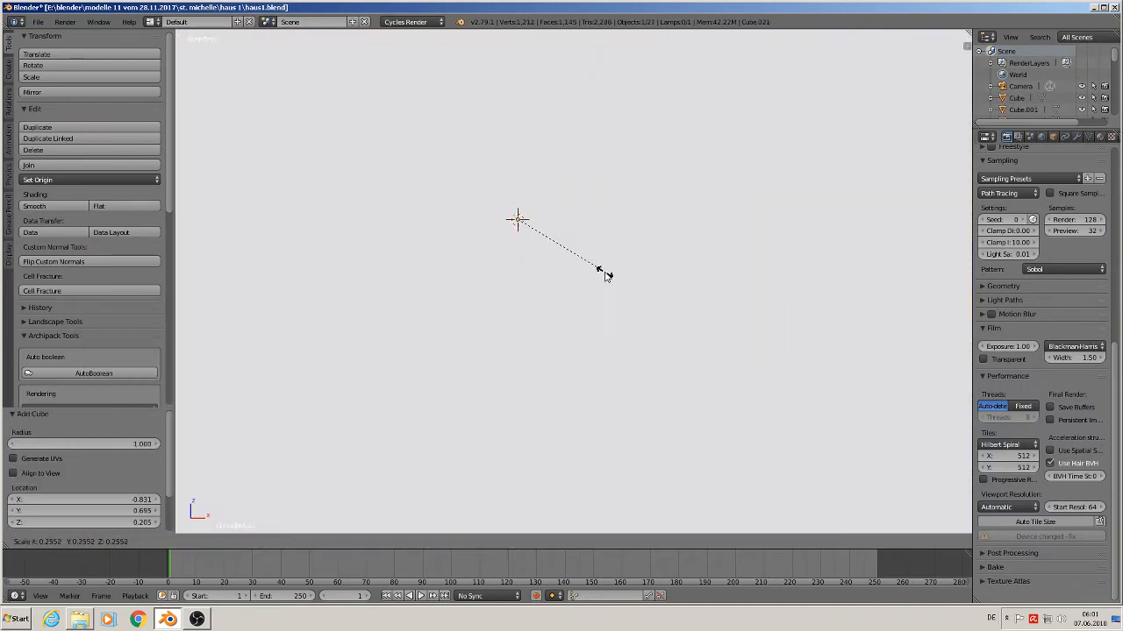
click(517, 221)
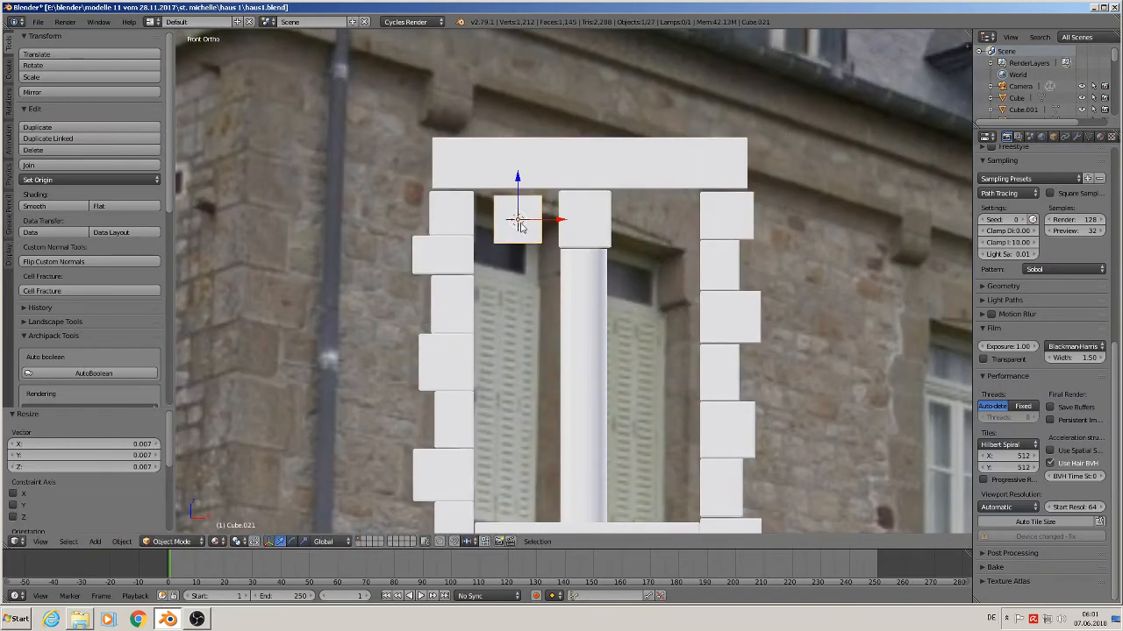
- Scale the new cube by 1.285 and position it just under the lintel, beside the left column's top block
scroll(599, 265, up, 1)
key(g)
key(x)
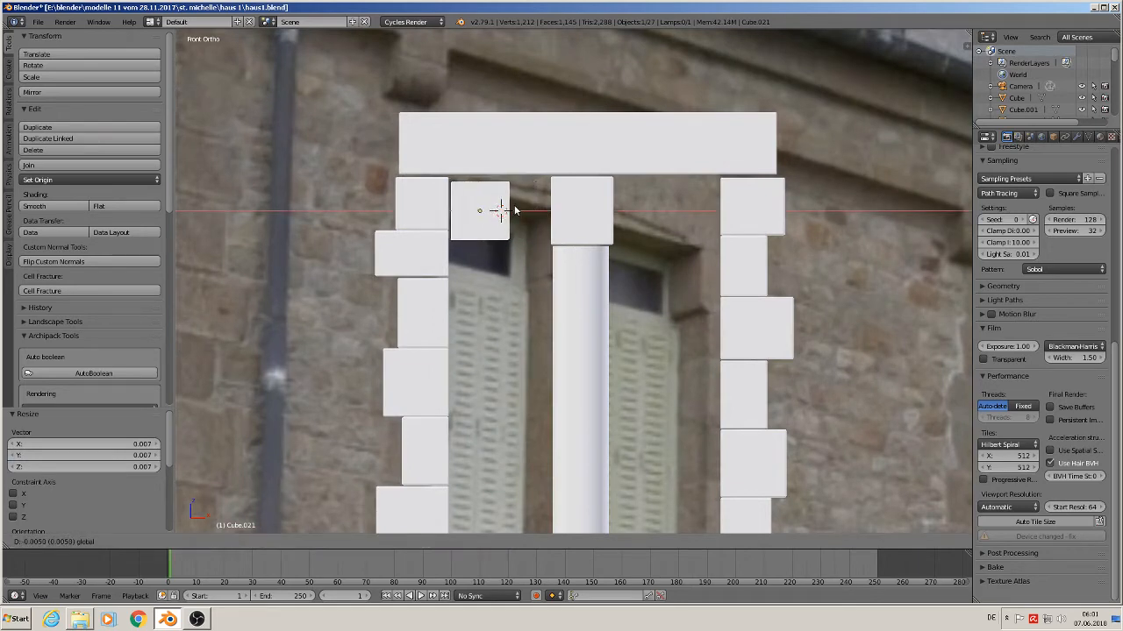
click(515, 210)
key(s)
click(579, 263)
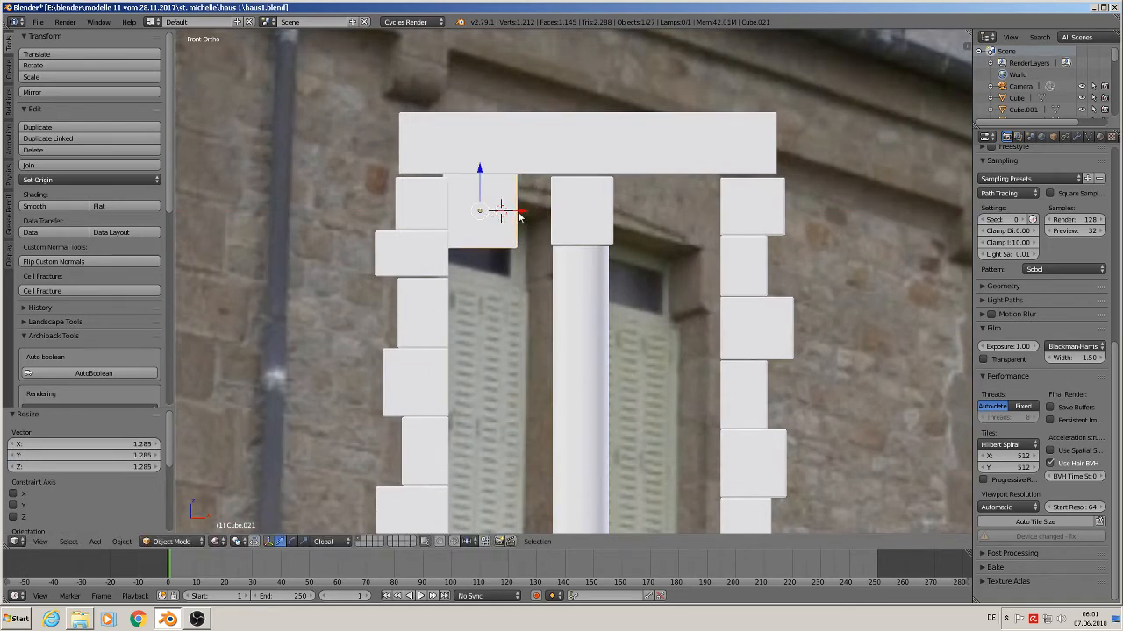
drag(520, 213, 528, 214)
drag(485, 172, 483, 179)
- Extend the cube's right side 0.006 along X to meet the pillar's capital
key(Tab)
key(a)
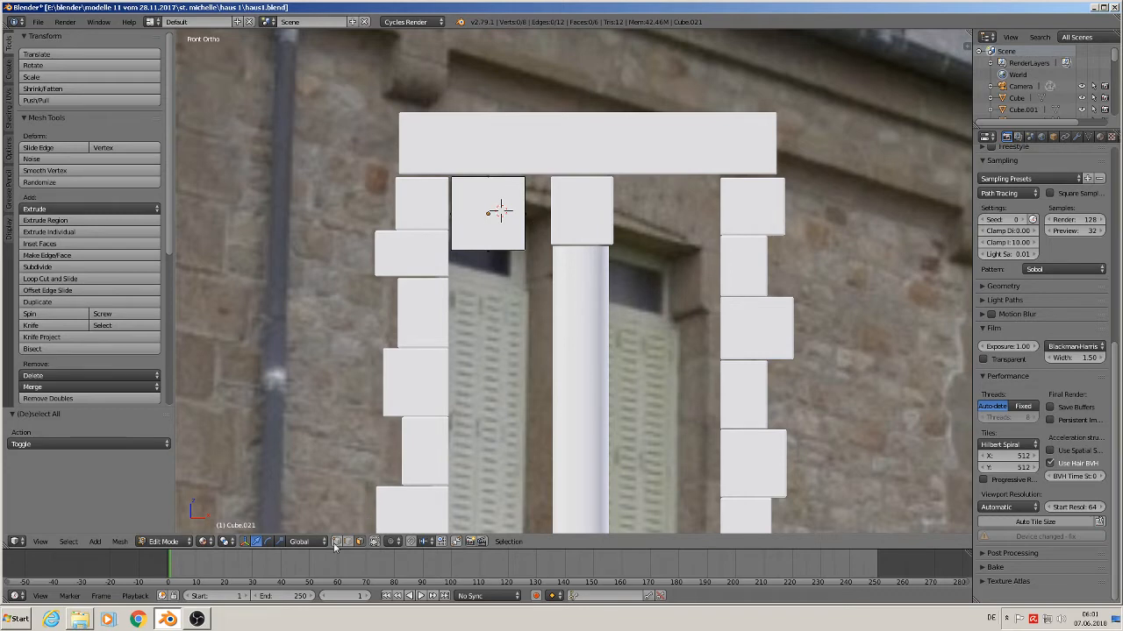
key(a)
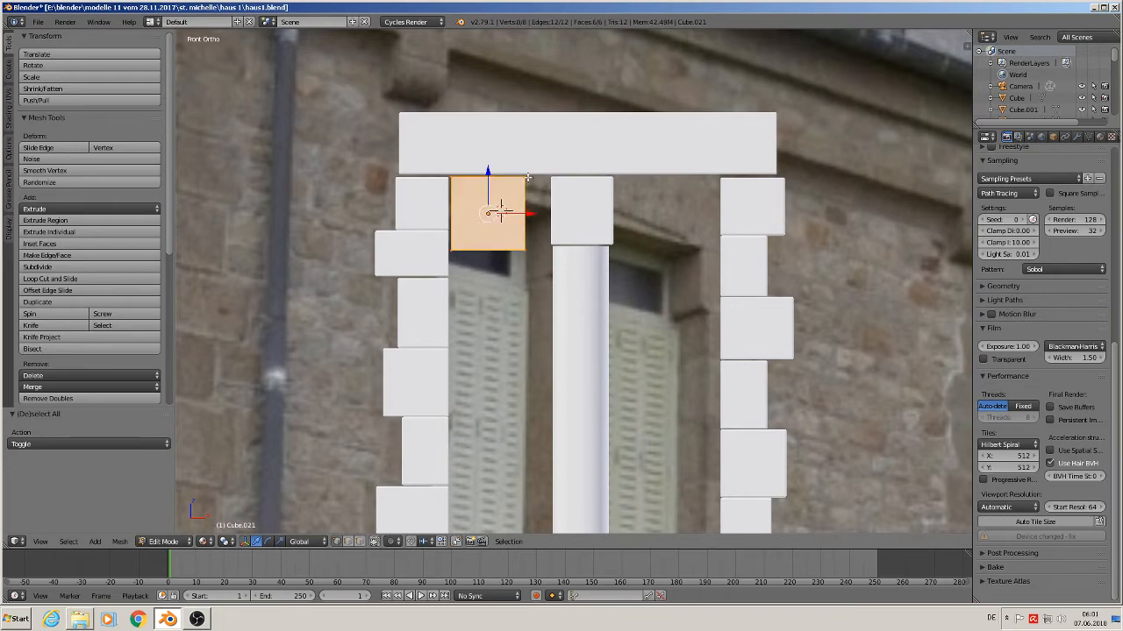
key(a)
right_click(526, 179)
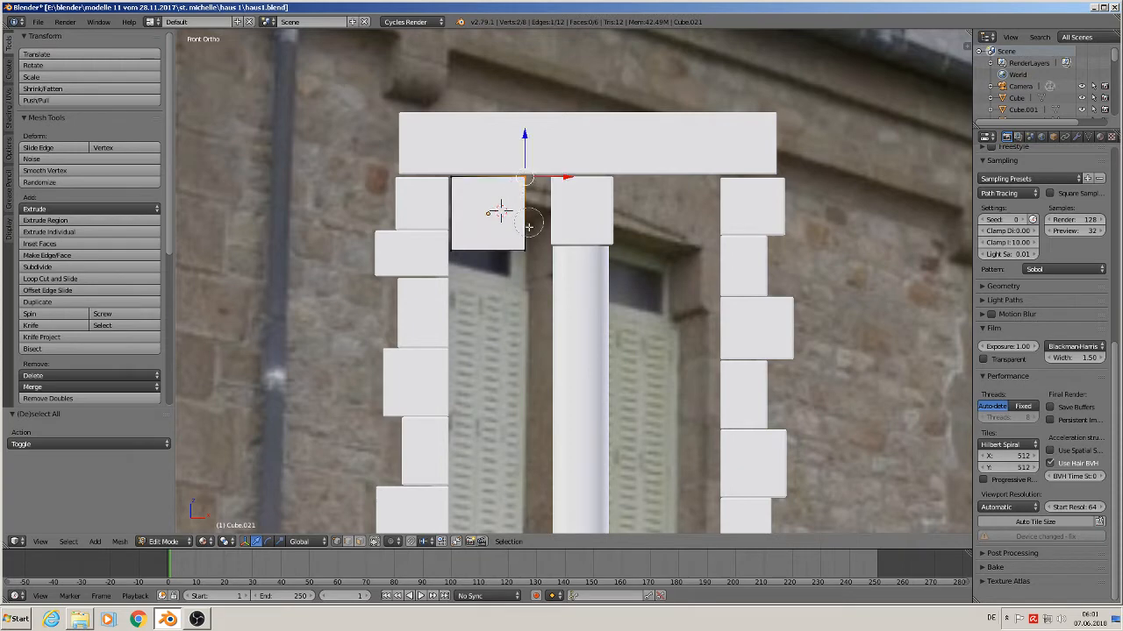
shift+right_click(529, 227)
drag(555, 212, 583, 215)
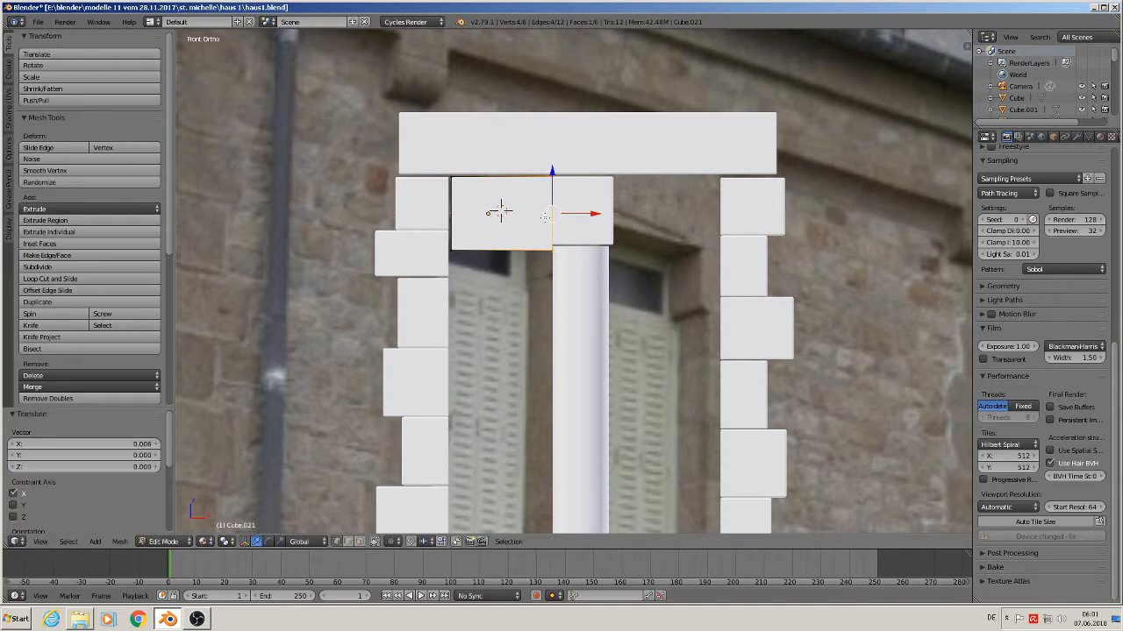
- Shift the cube's left side 0.001 outward along X into the left column's top block
key(a)
right_click(450, 197)
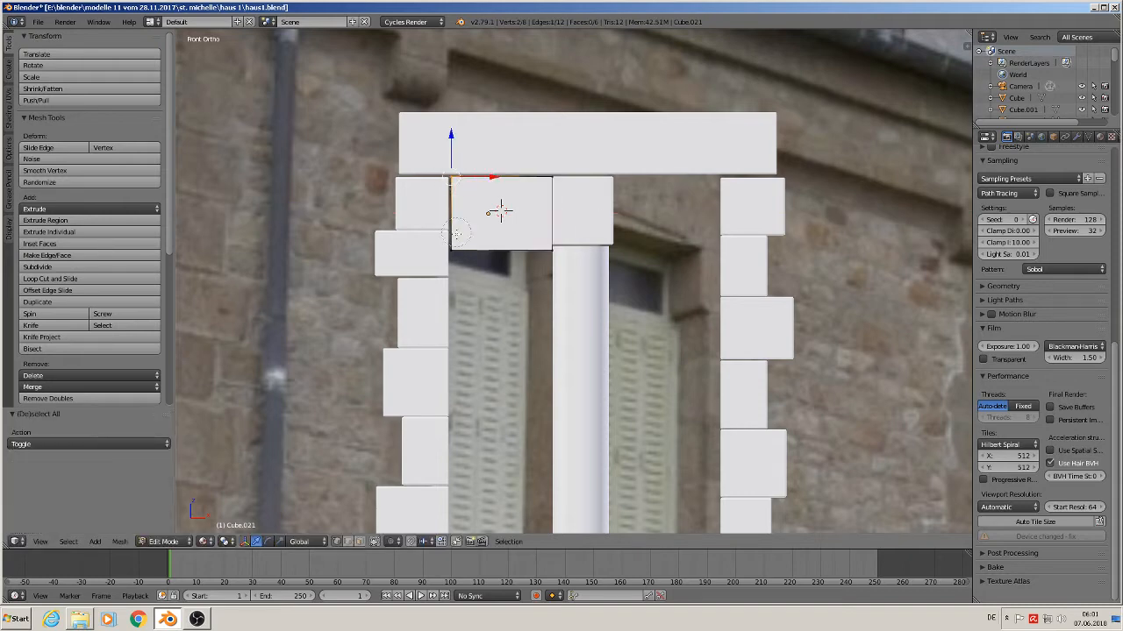
drag(497, 211, 493, 212)
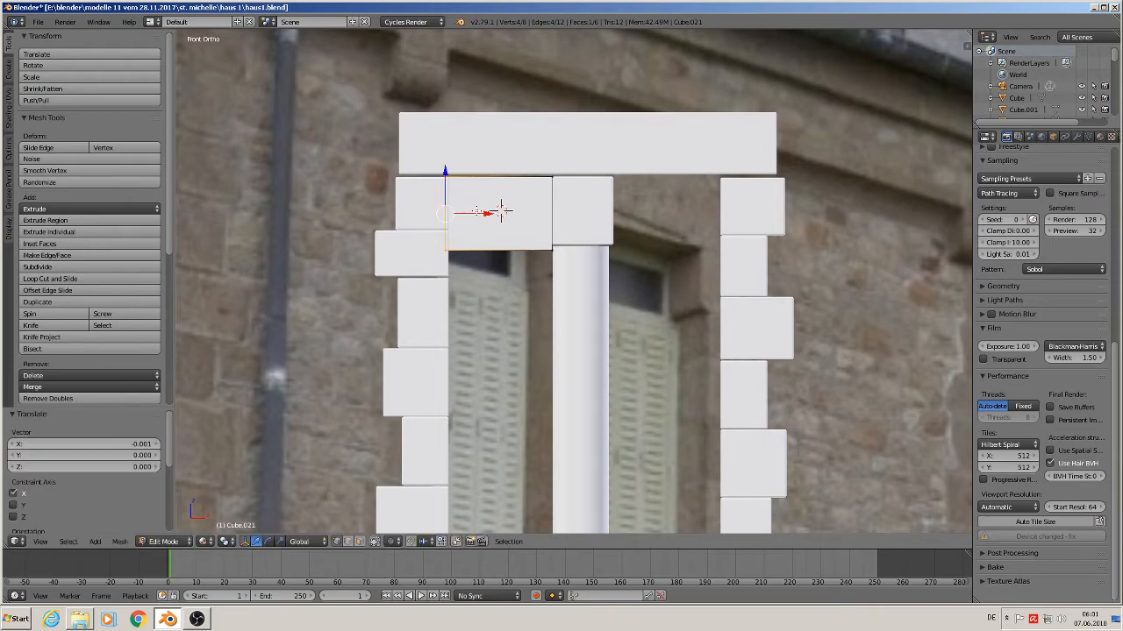
- Raise the cube's bottom face 0.001 along Z to line up with the underside of the pillar's capital
key(a)
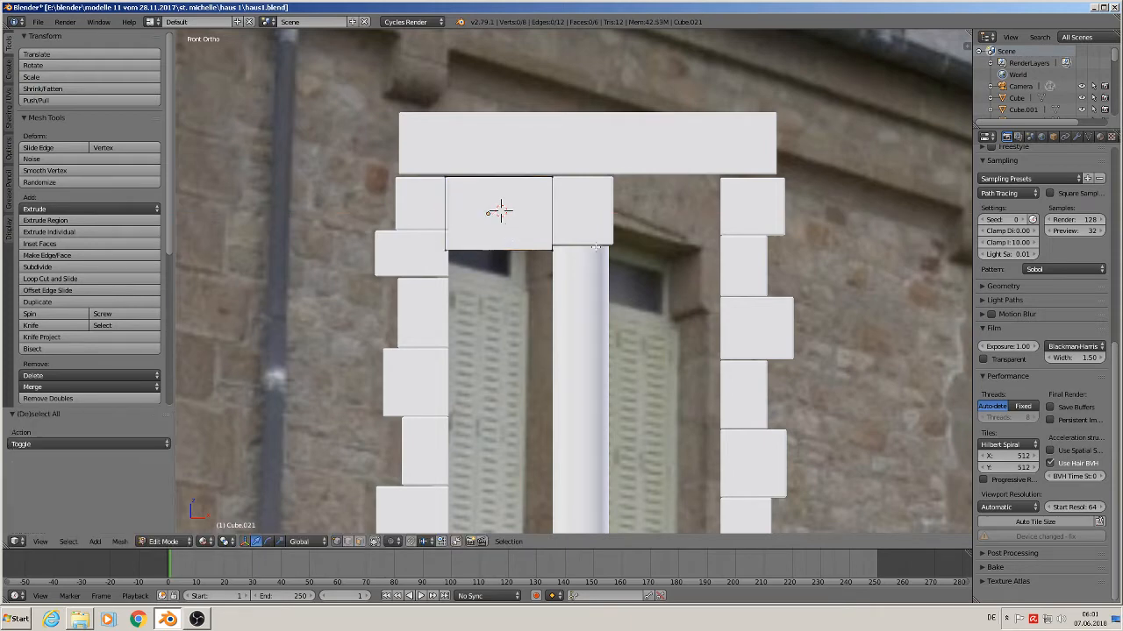
right_click(551, 250)
shift+right_click(446, 252)
key(g)
key(z)
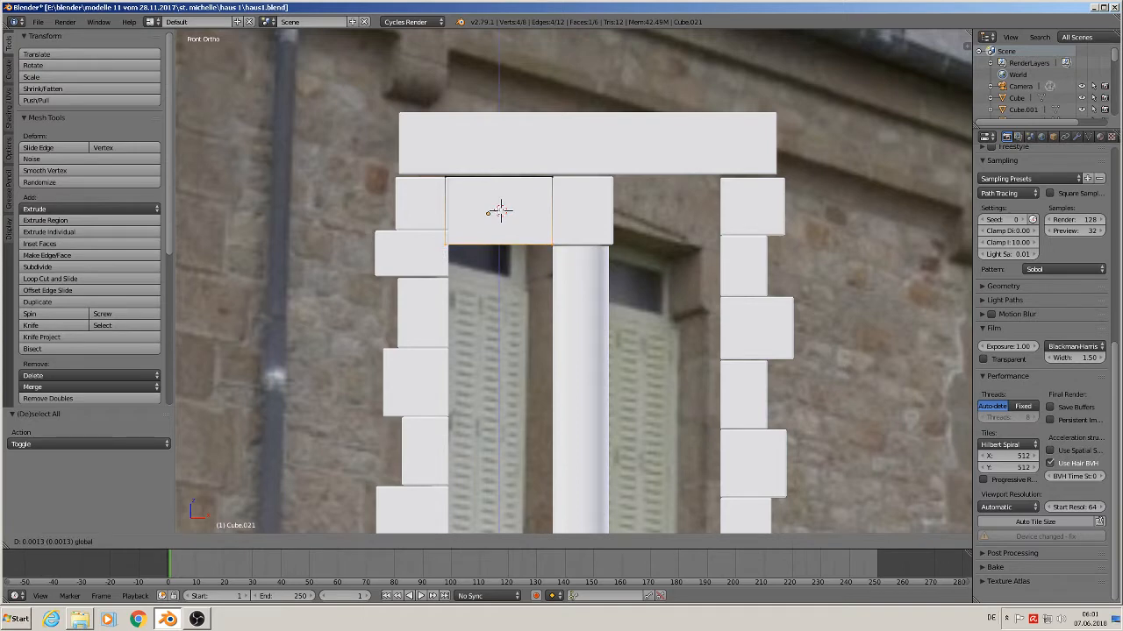
click(498, 210)
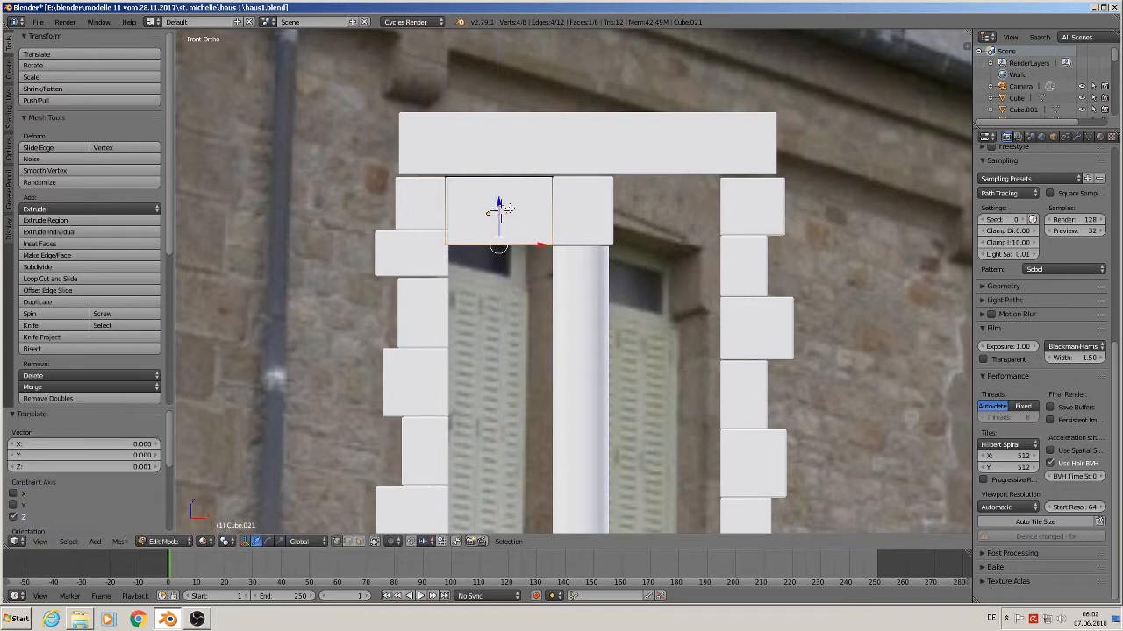
- Add two vertical loop cuts to the block and spread them toward its sides by scaling 2.631 along X
middle_drag(542, 235, 504, 254)
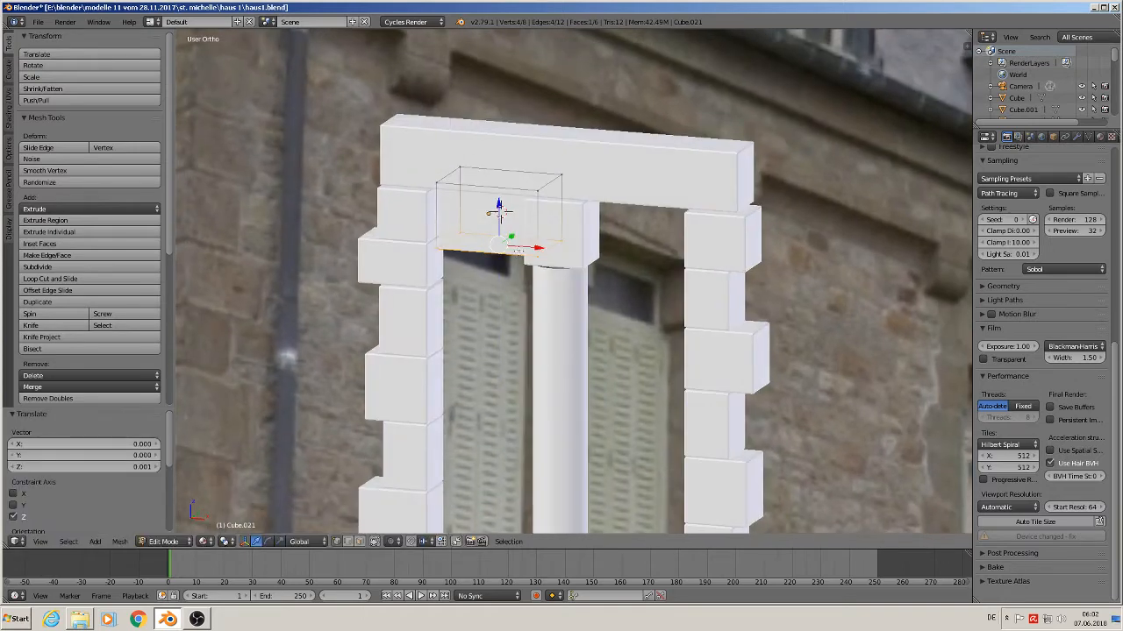
scroll(500, 213, up, 3)
key(KP_1)
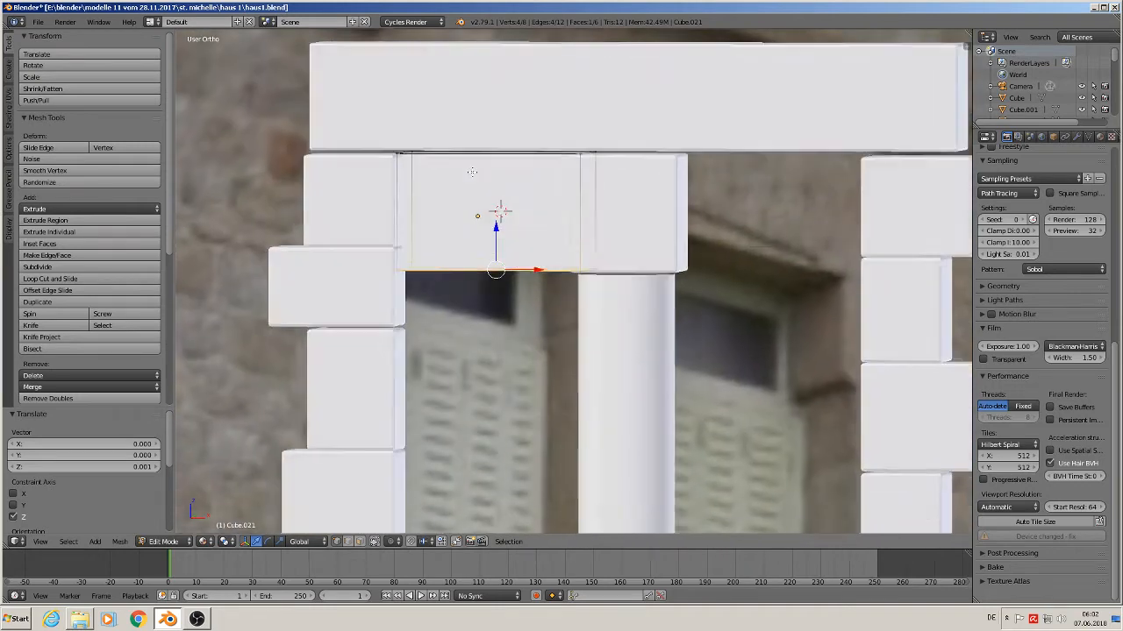
scroll(466, 171, up, 2)
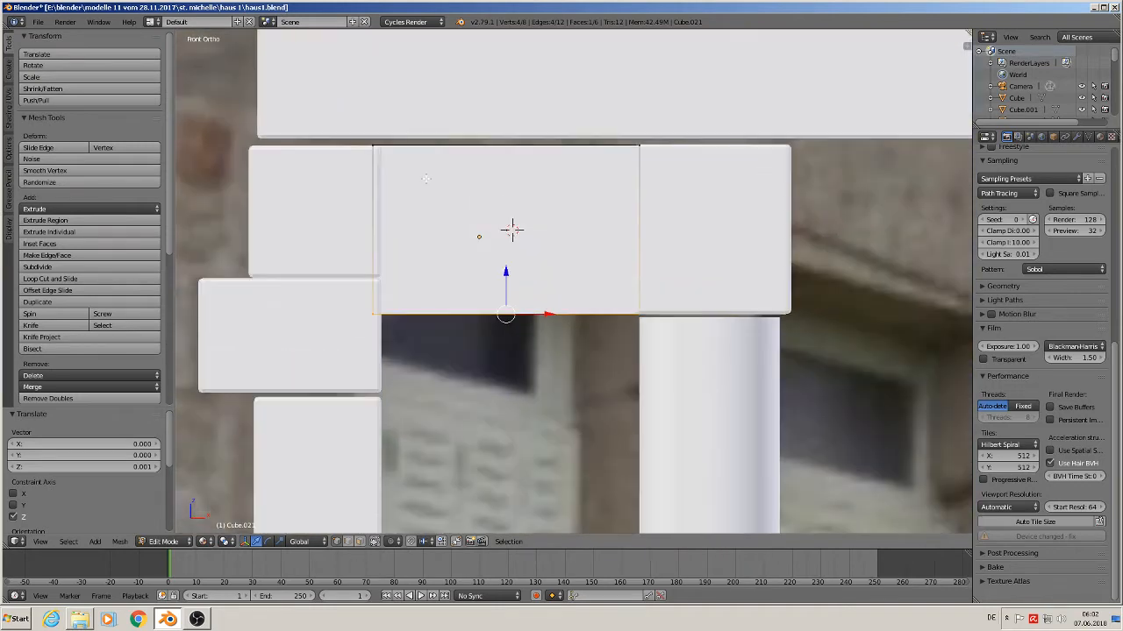
key(ctrl+r)
scroll(426, 179, up, 1)
click(426, 178)
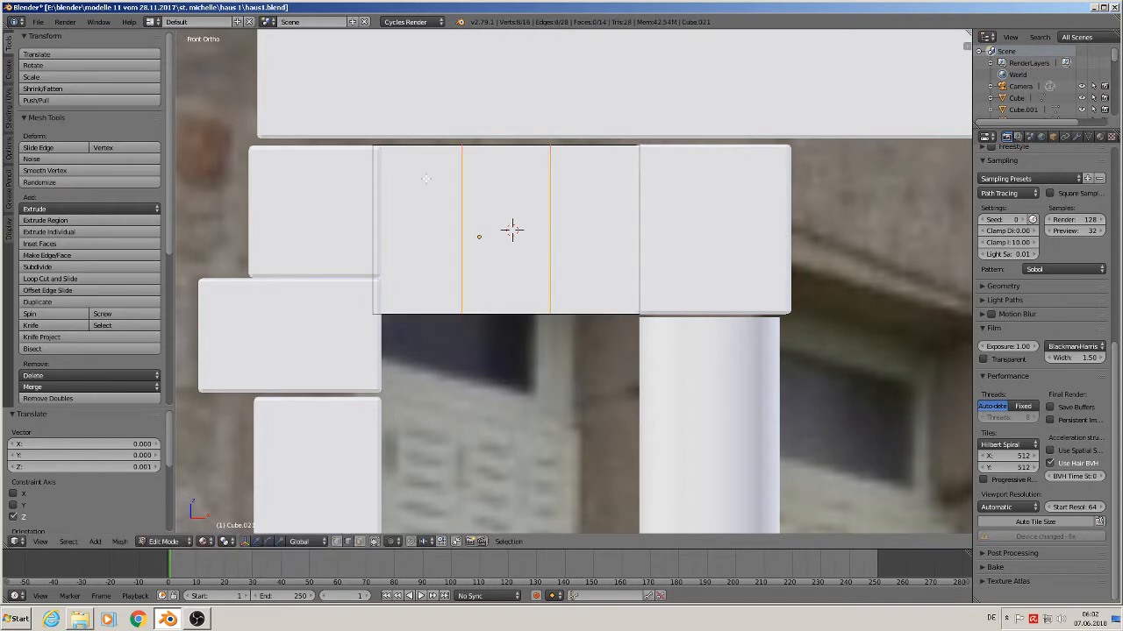
right_click(426, 179)
key(s)
key(x)
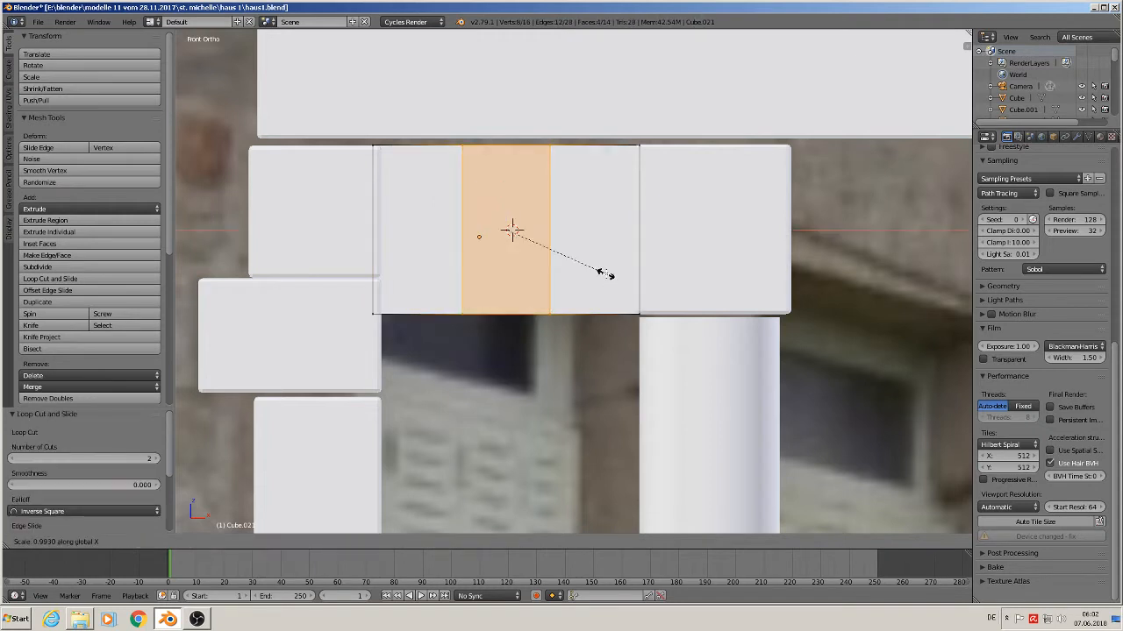
click(789, 287)
- Add two horizontal loop cuts to the block and spread them toward its upper and lower edges by scaling 2.503 along Z
key(ctrl+r)
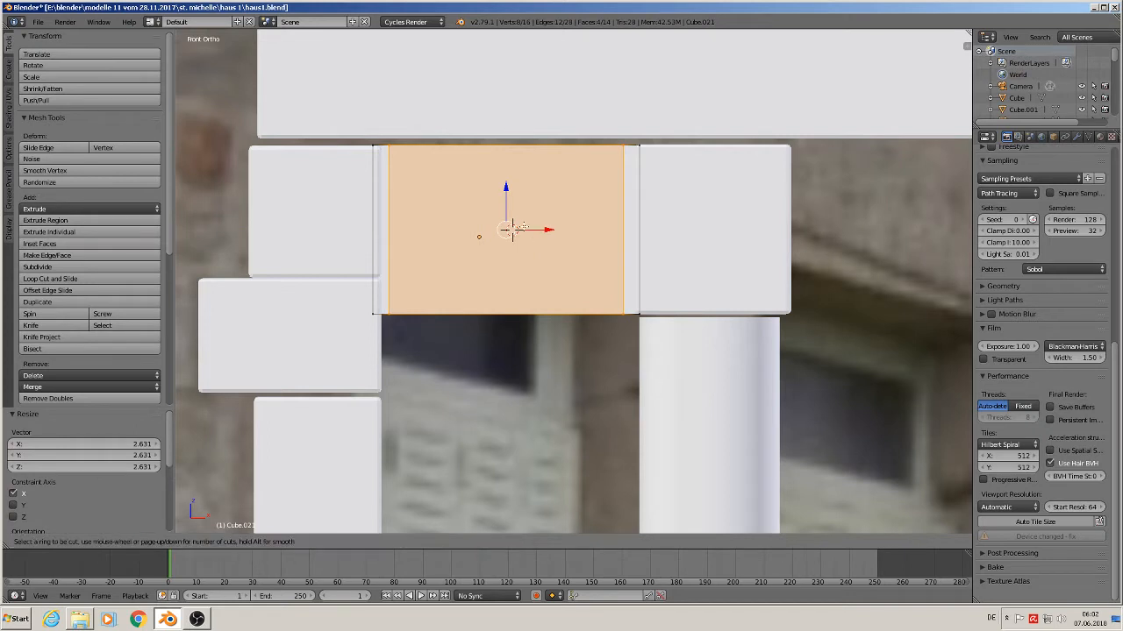
scroll(508, 228, up, 1)
click(509, 228)
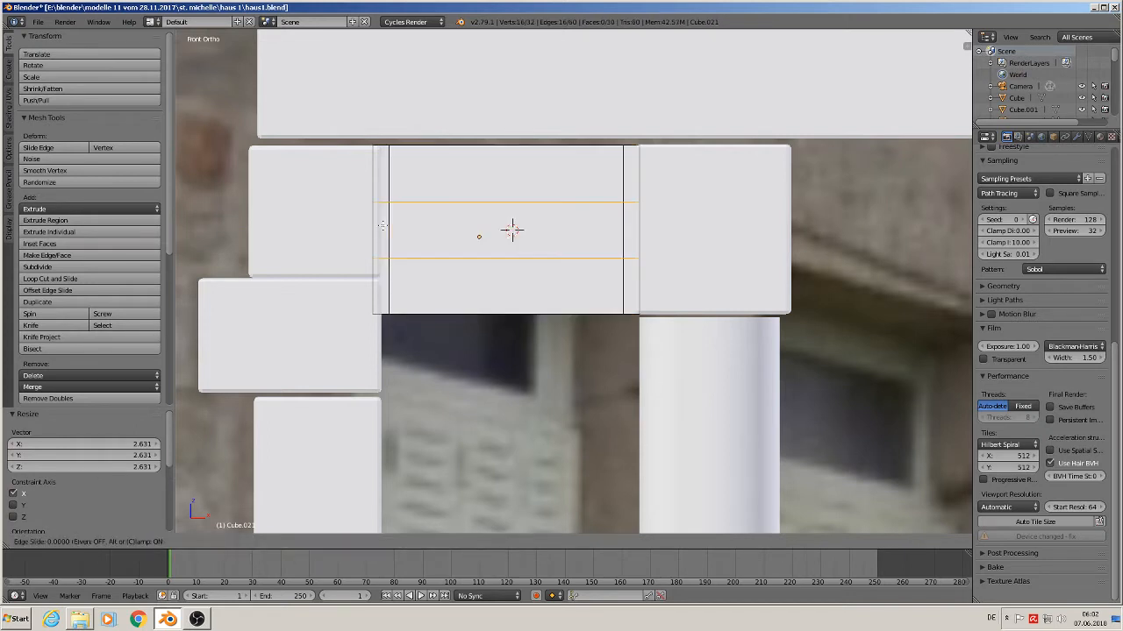
right_click(511, 287)
key(s)
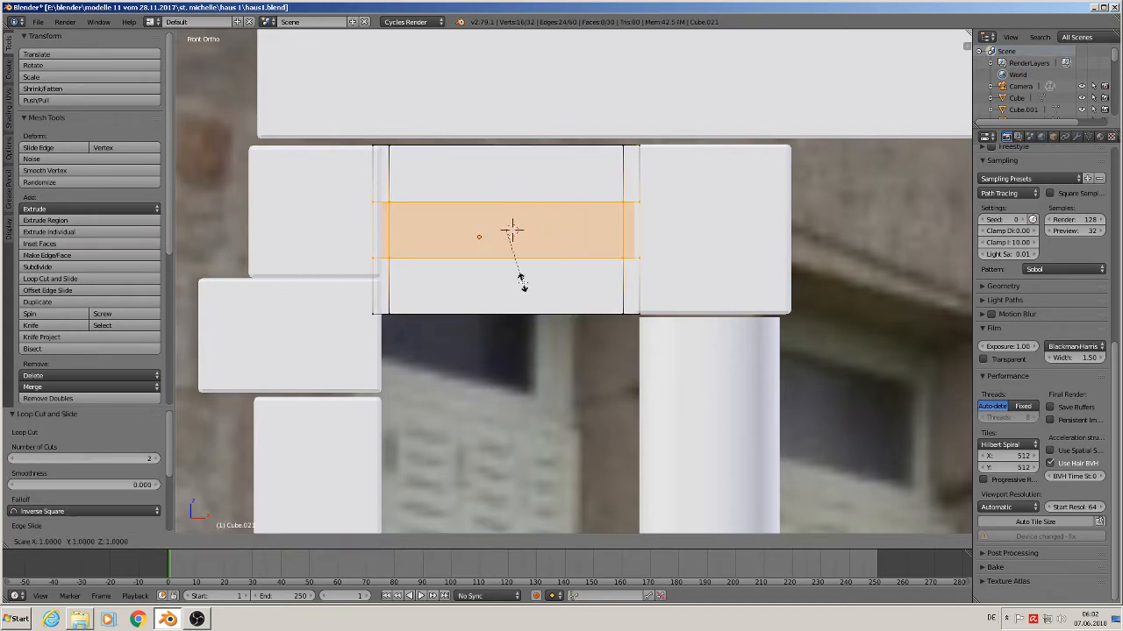
key(z)
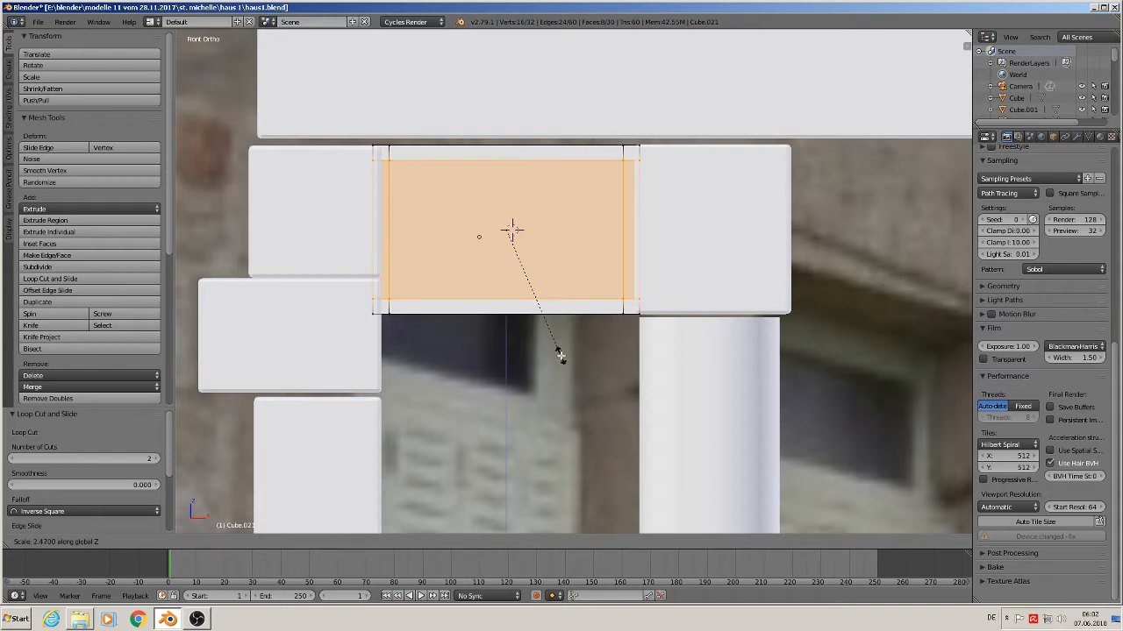
click(560, 354)
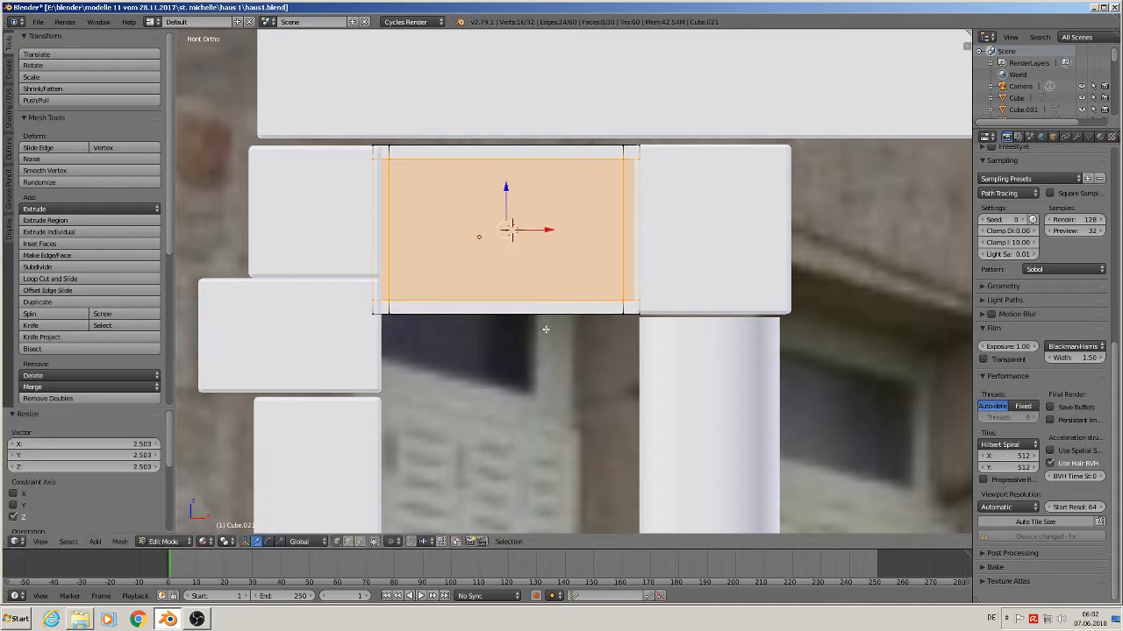
middle_drag(459, 270, 439, 289)
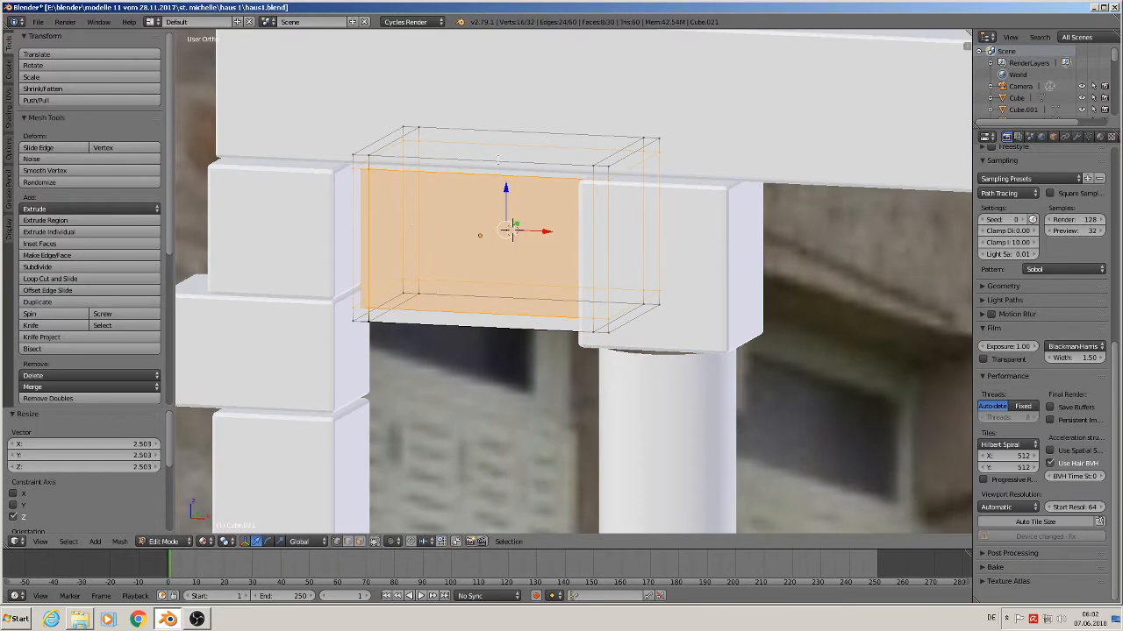
- Extrude the block's central front face and move it 0.002 inward along Y
click(360, 542)
right_click(513, 229)
middle_drag(509, 231, 532, 220)
key(e)
key(Escape)
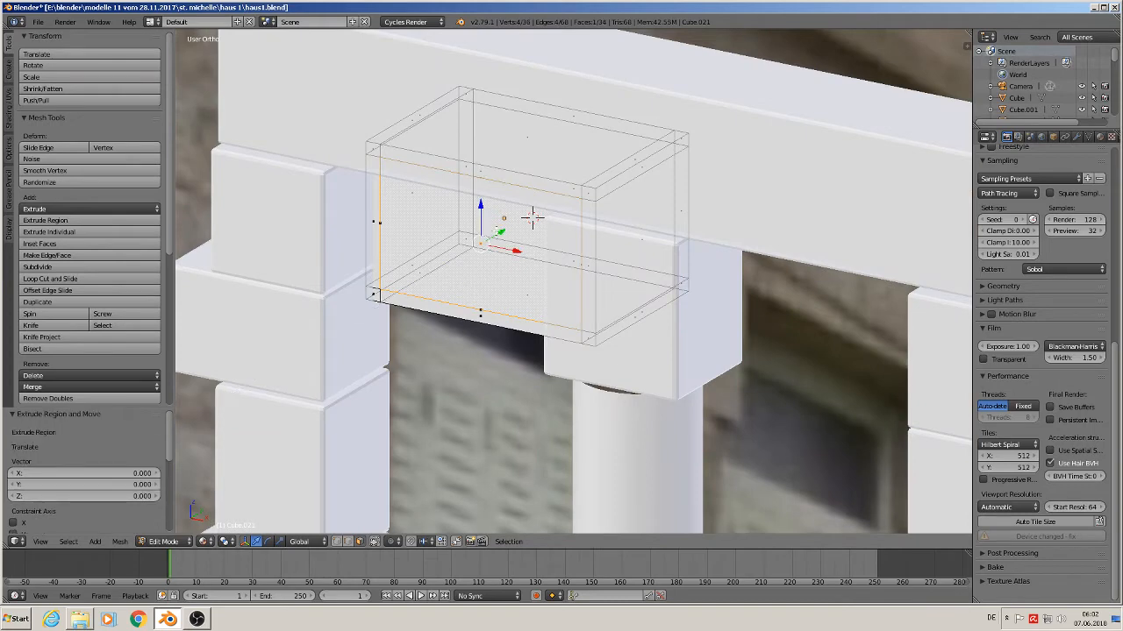
key(g)
key(y)
click(532, 218)
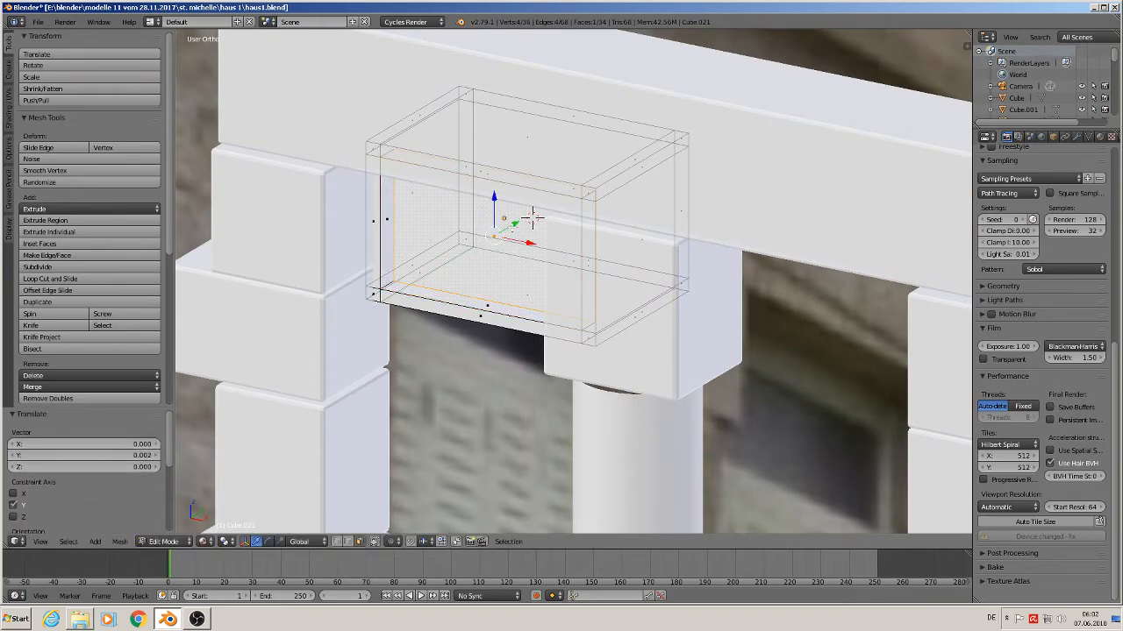
- Extrude the recessed front face a second time and move it another 0.002 inward along Y
mouse_move(480, 279)
middle_down()
mouse_move(476, 290)
mouse_move(504, 279)
mouse_move(493, 272)
middle_up()
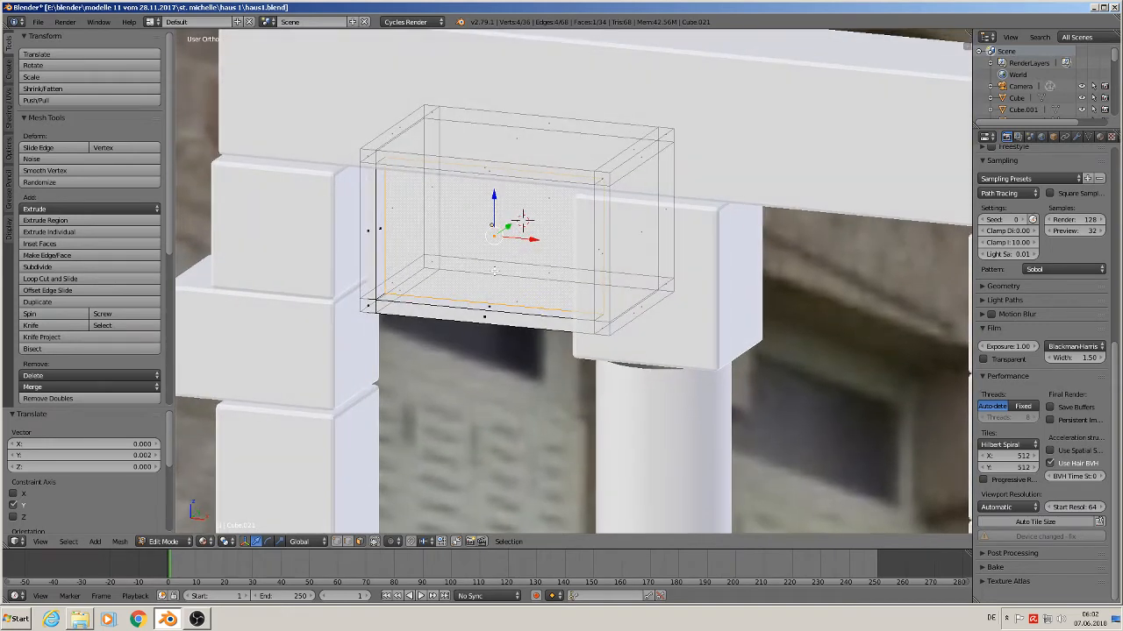
key(e)
right_click(523, 219)
key(g)
key(y)
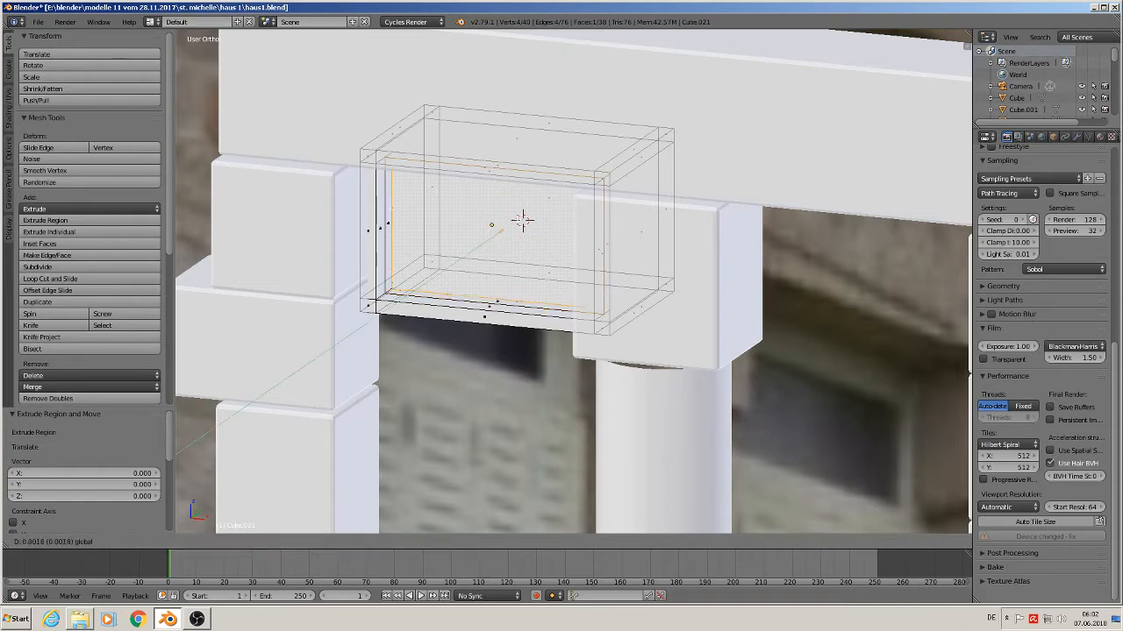
click(520, 219)
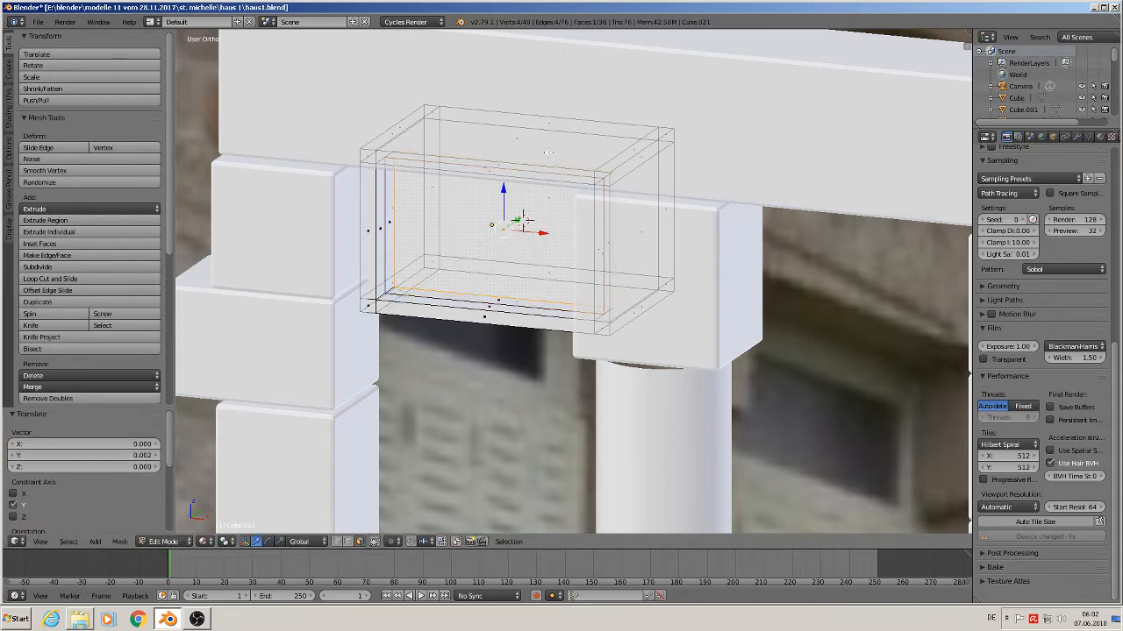
- Delete the central face on the block's rear side with the Only Faces option
right_click(546, 204)
key(x)
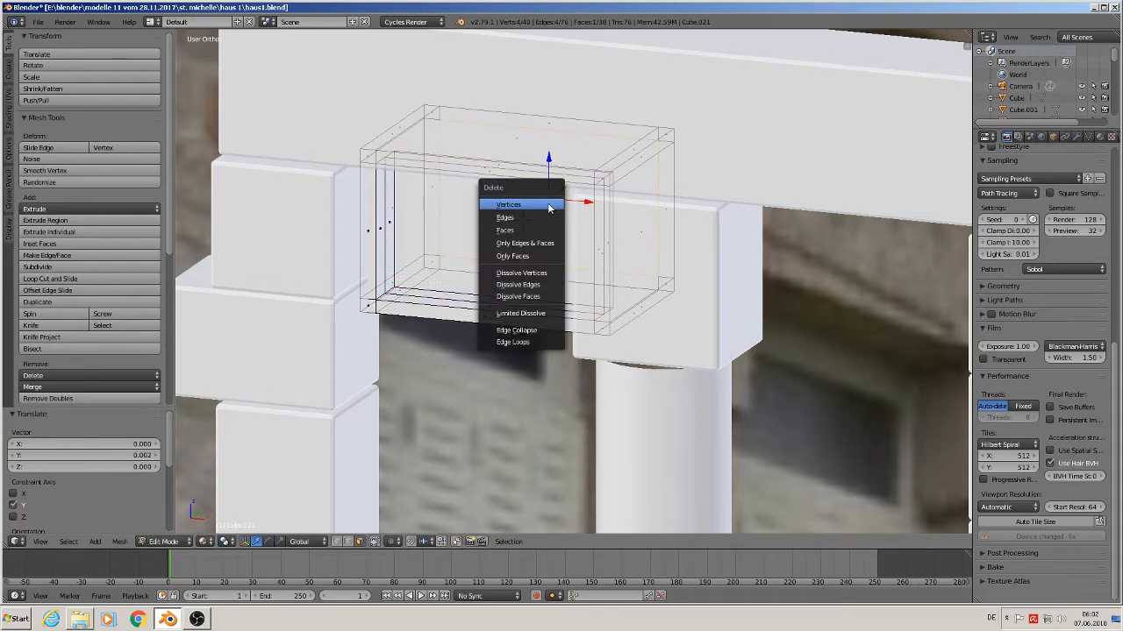
click(547, 257)
scroll(522, 259, up, 2)
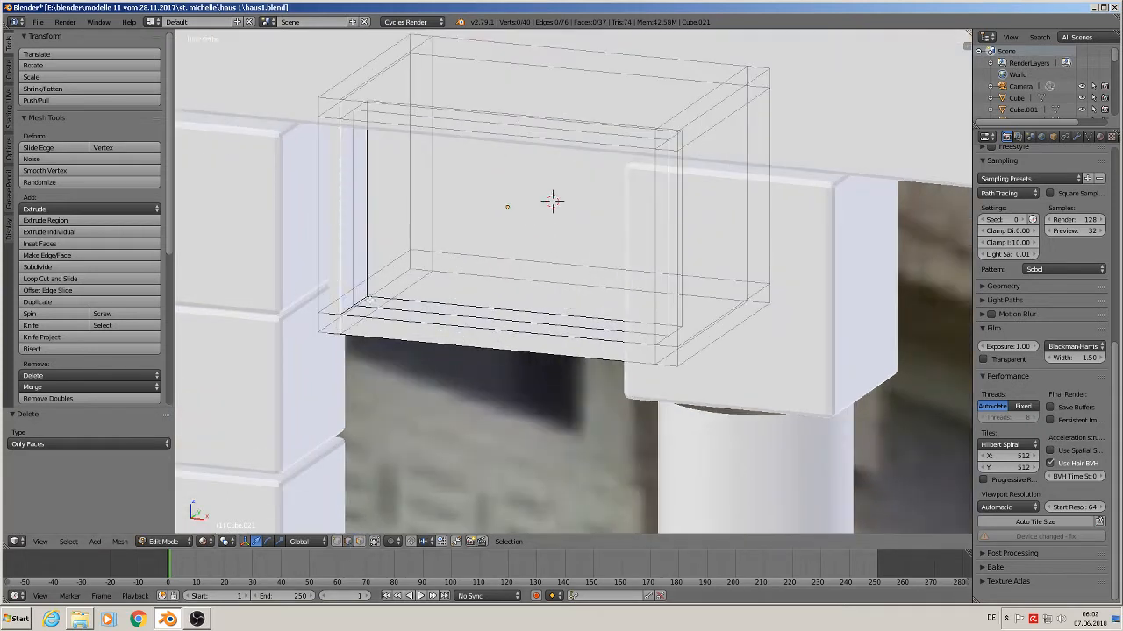
- Fill the edge loop at the first recess level of the block's front with a face
alt+right_click(354, 273)
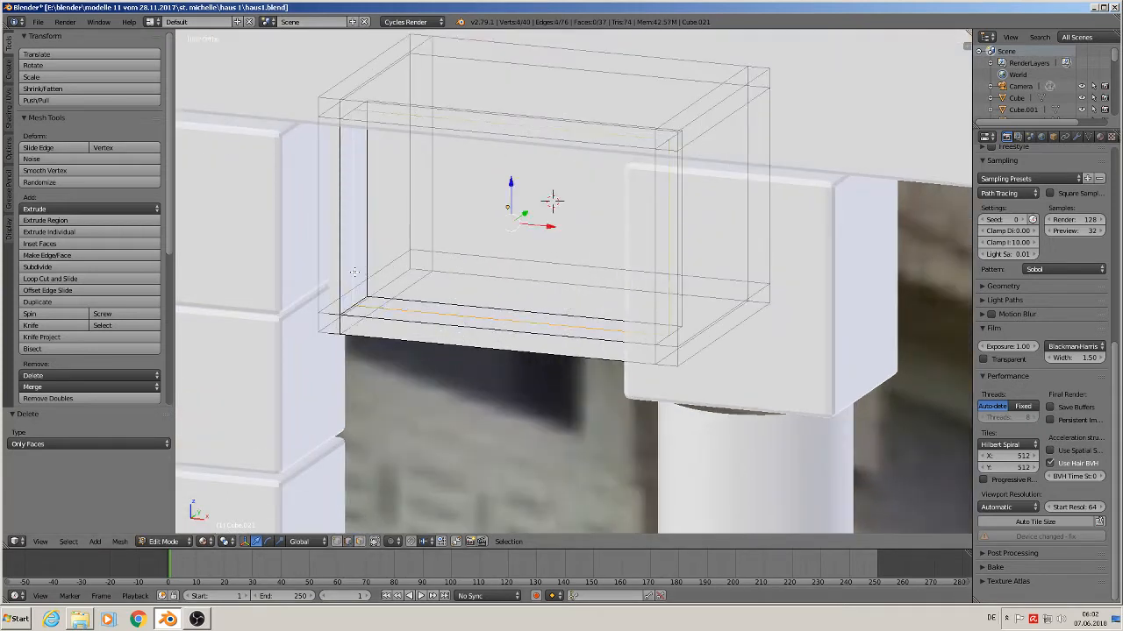
key(f)
key(a)
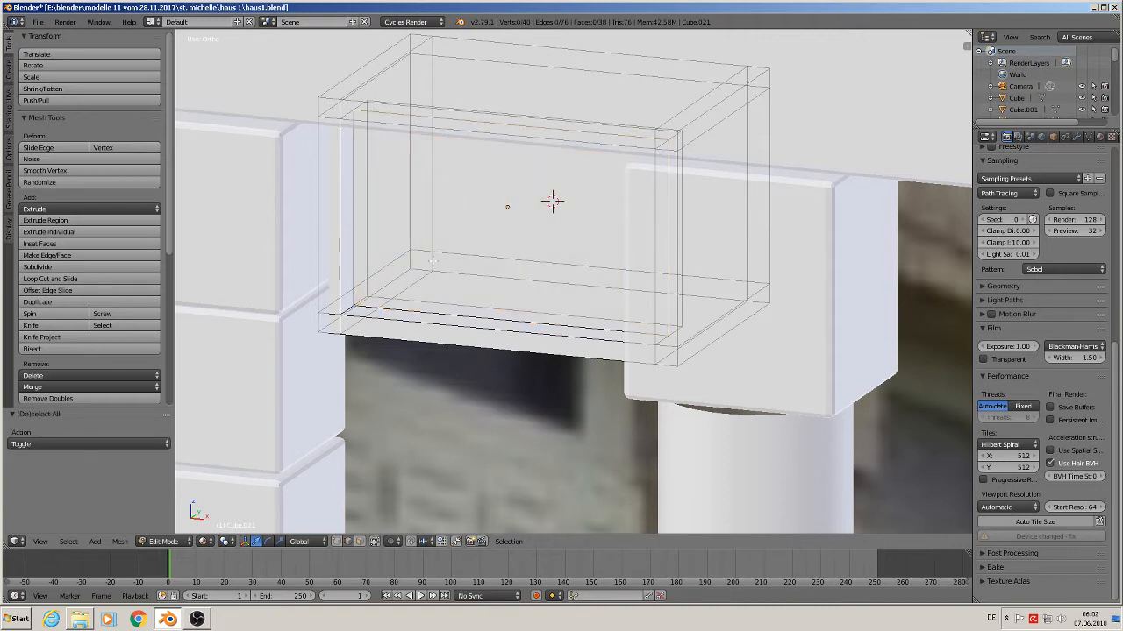
- Limit selection to visible geometry so the block's hidden edges cannot be picked
scroll(456, 278, down, 2)
scroll(447, 254, up, 1)
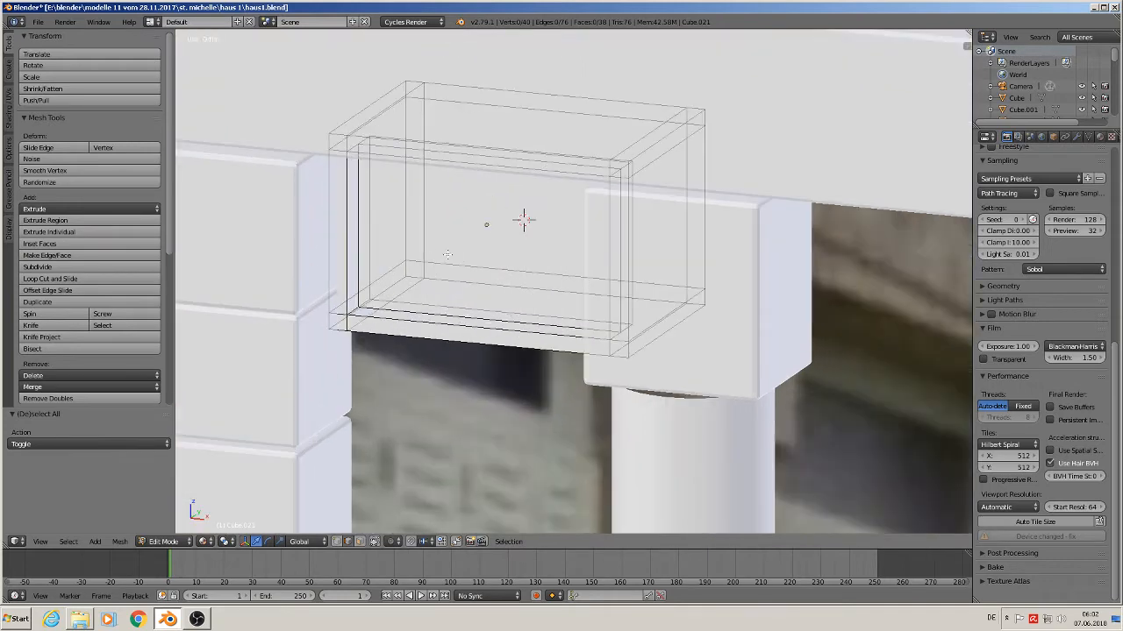
middle_drag(408, 238, 408, 215)
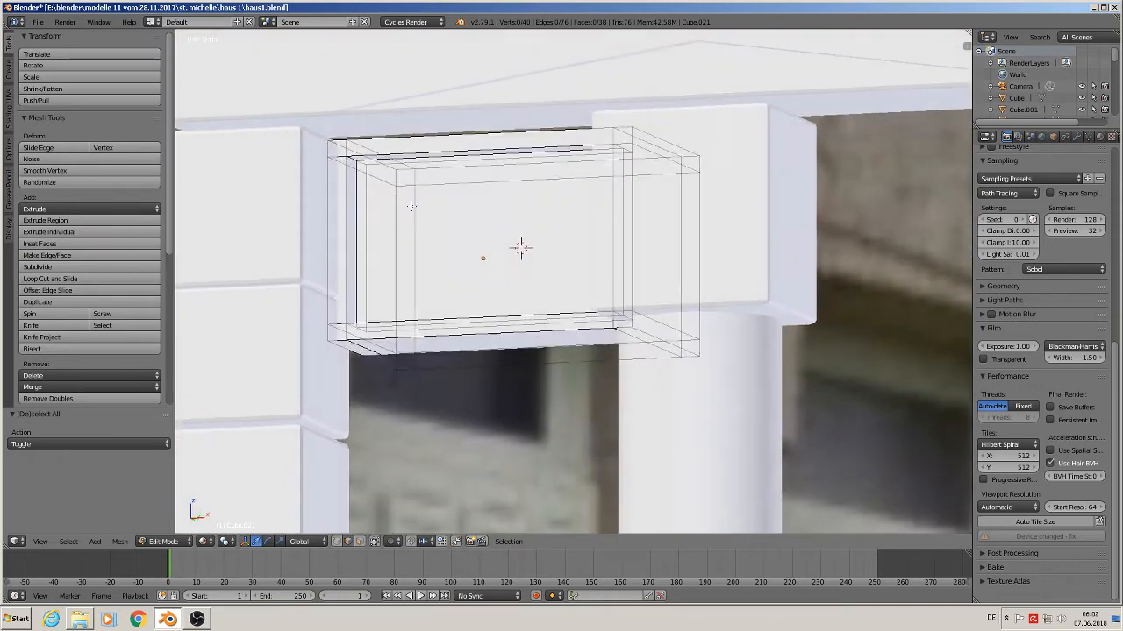
click(375, 543)
scroll(412, 305, down, 1)
middle_drag(412, 305, 462, 351)
scroll(465, 351, up, 1)
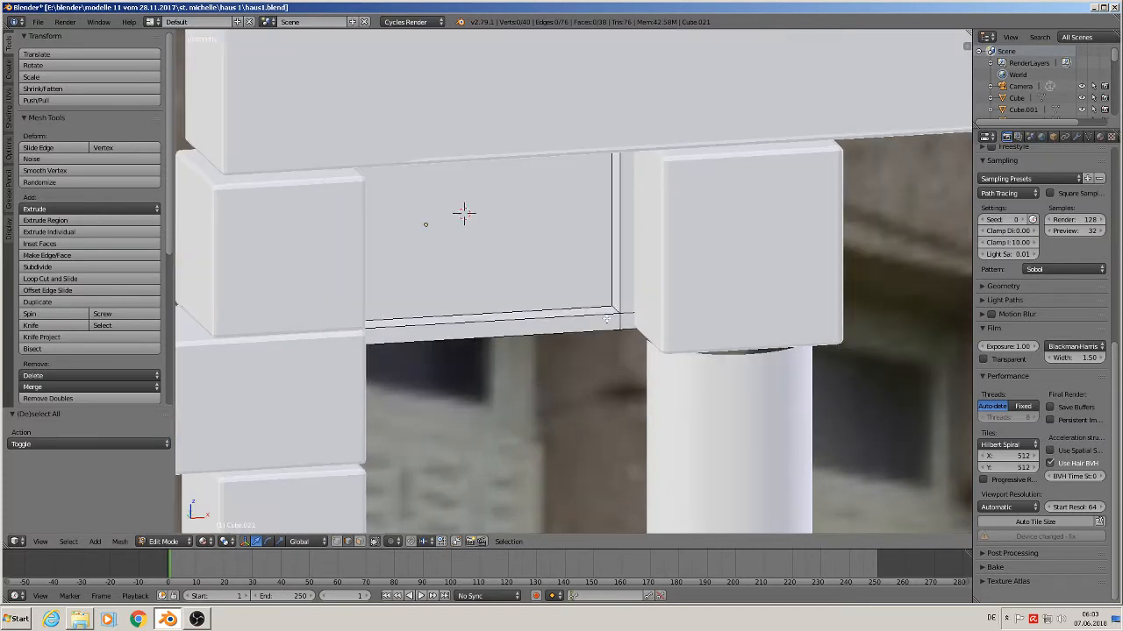
shift+middle_drag(607, 332, 634, 339)
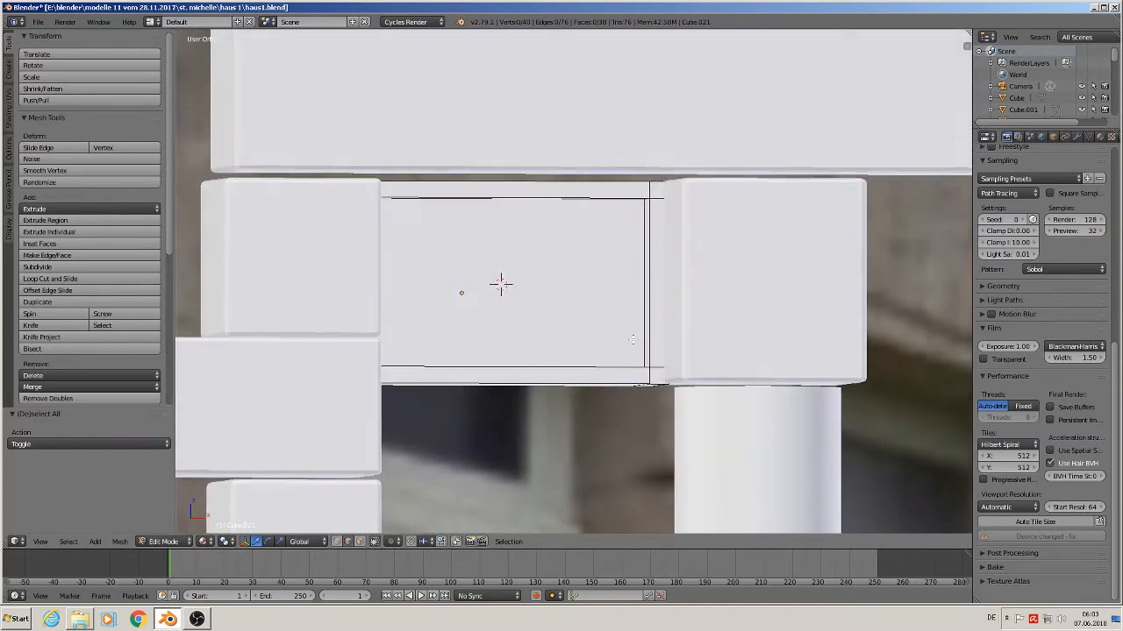
- Bevel the block's edges except the short front corner ones, using 2 segments and an offset of about 0.019, and return to Object Mode
key(a)
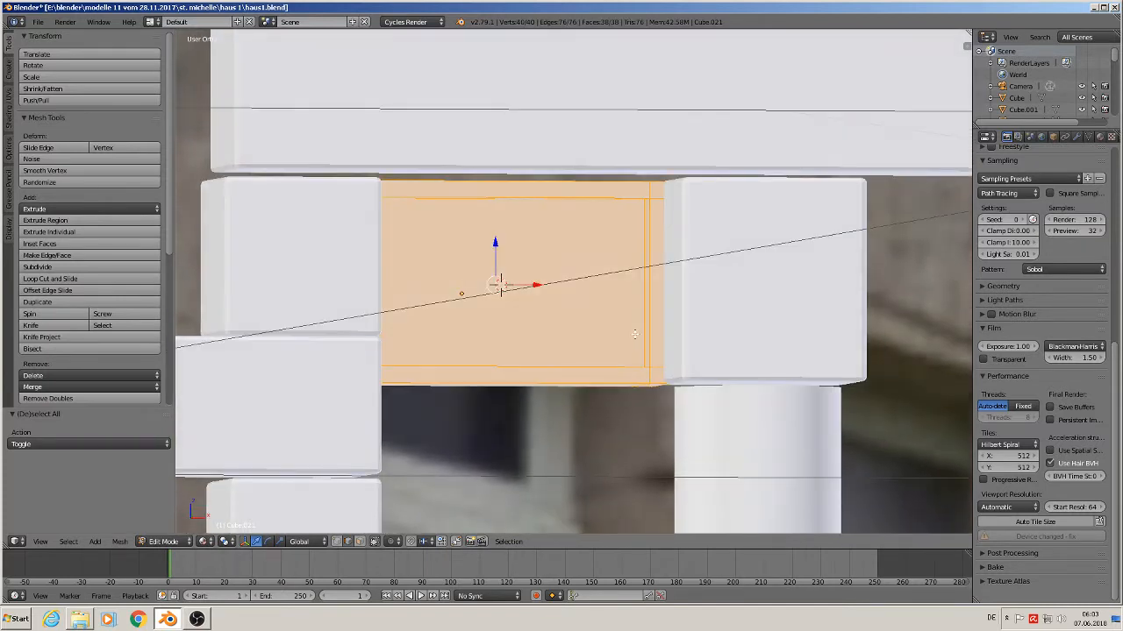
shift+right_click(655, 199)
shift+right_click(649, 192)
shift+right_click(656, 366)
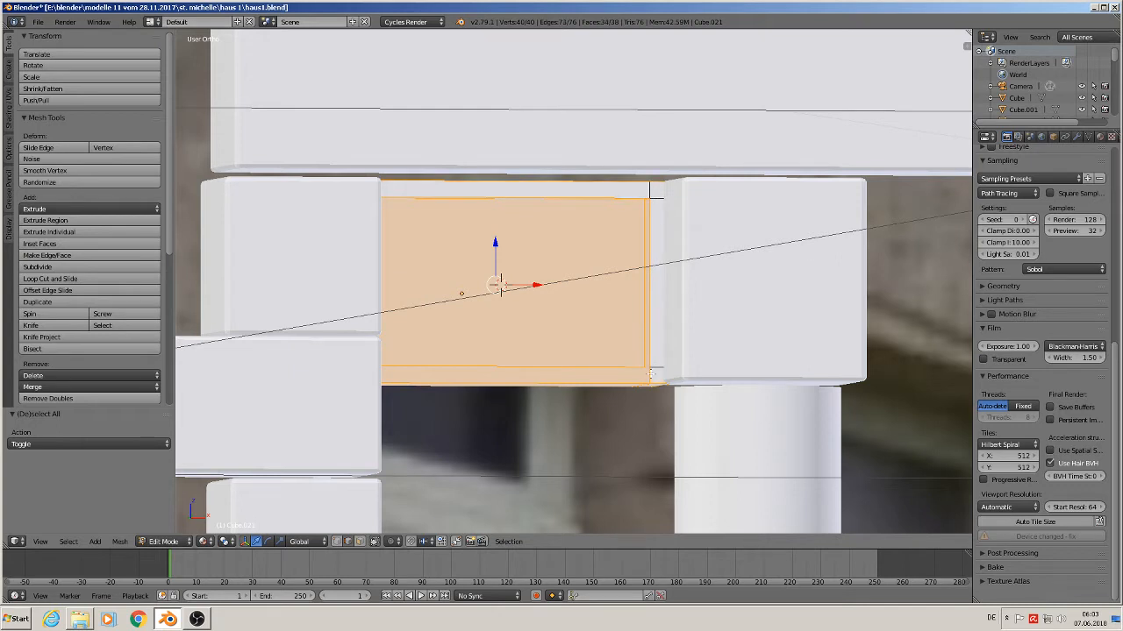
shift+right_click(652, 374)
middle_drag(624, 386, 343, 386)
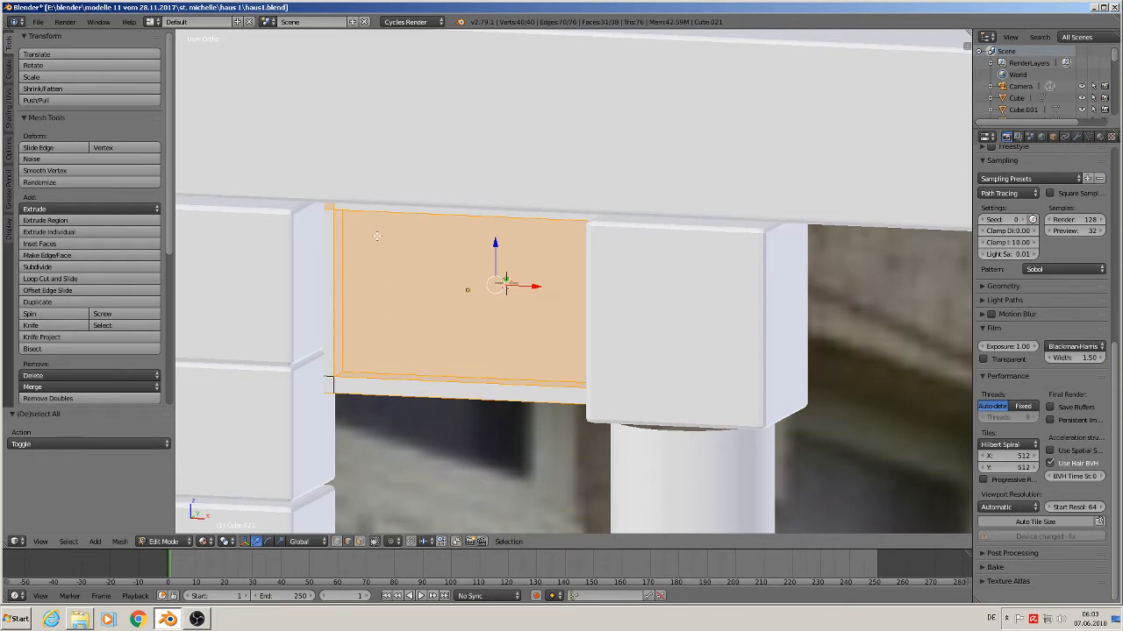
shift+middle_drag(377, 236, 428, 293)
shift+right_click(419, 288)
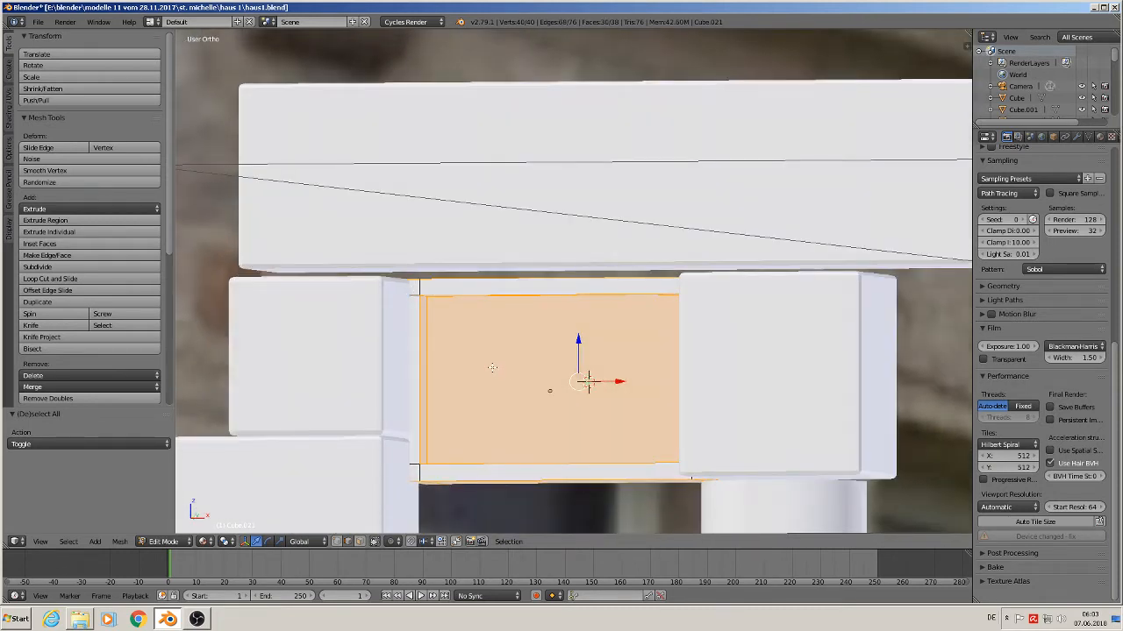
middle_drag(492, 367, 504, 366)
key(ctrl+b)
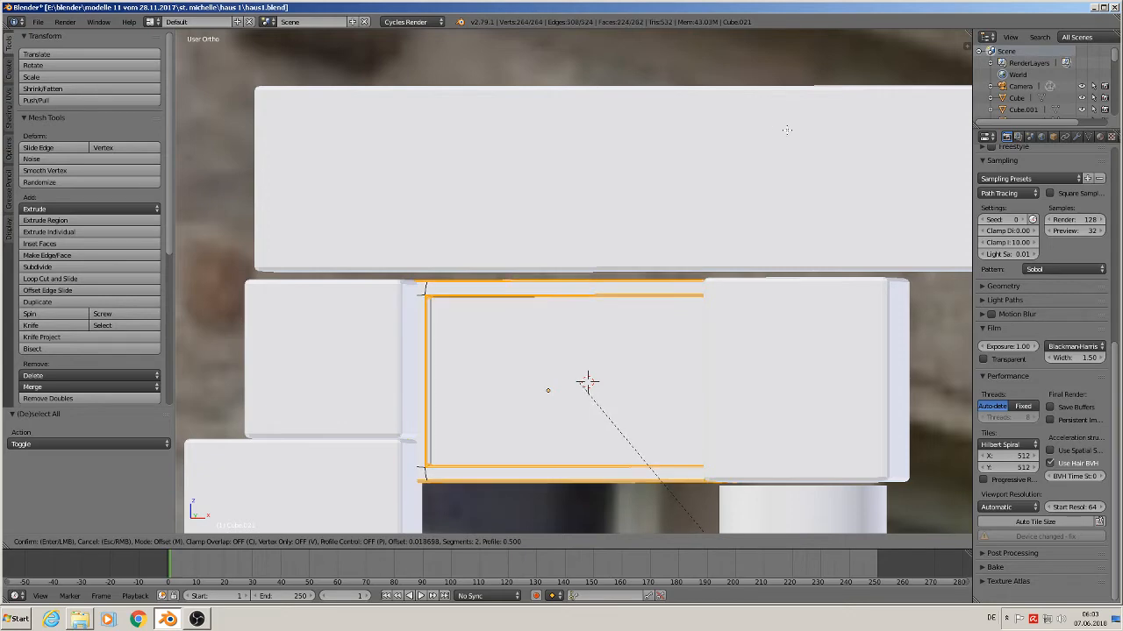
click(786, 130)
click(781, 125)
key(Tab)
- Place a linked duplicate of the recessed block 0.039 along X on the pillar's other side and save the file
scroll(772, 112, down, 2)
mouse_move(764, 106)
middle_down()
mouse_move(789, 131)
mouse_move(762, 123)
middle_up()
scroll(761, 123, down, 2)
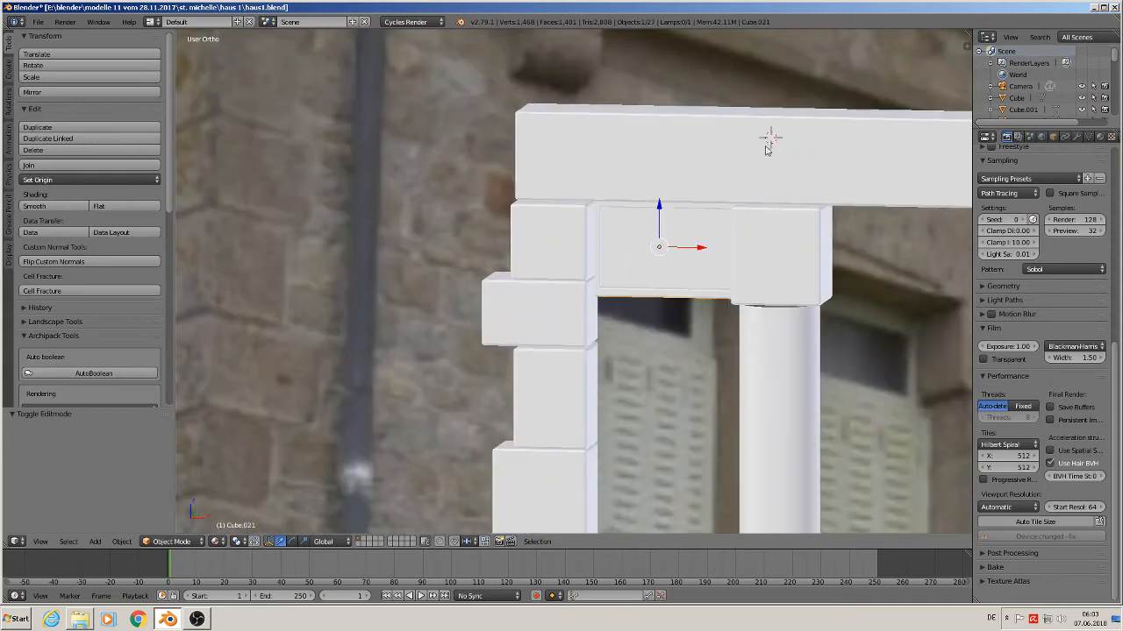
shift+middle_drag(769, 215, 552, 79)
key(KP_1)
scroll(477, 291, down, 6)
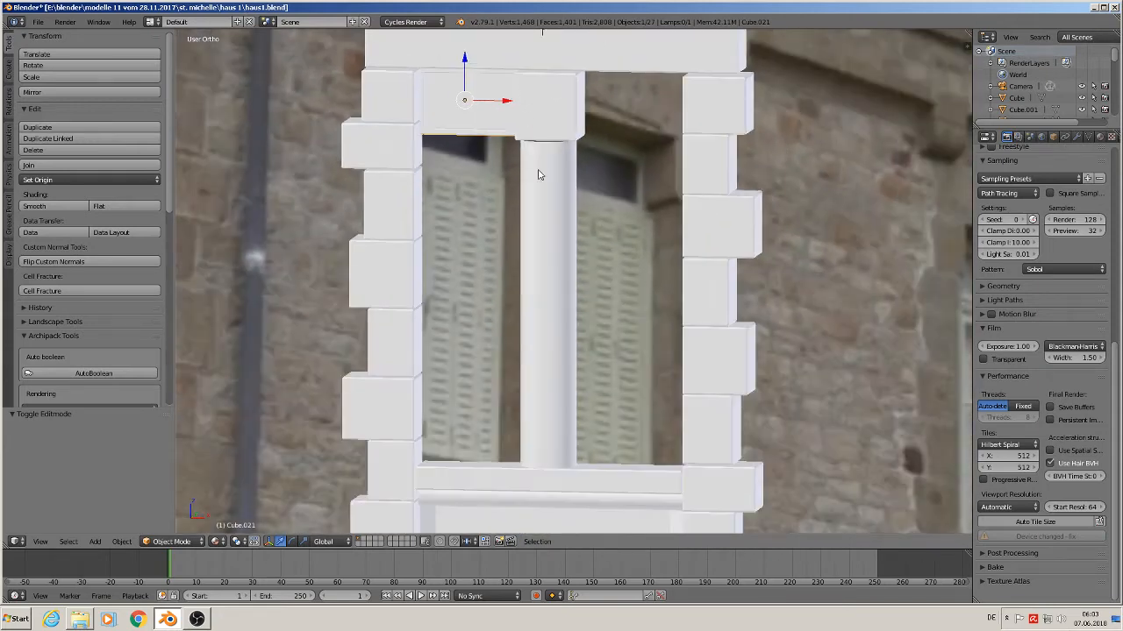
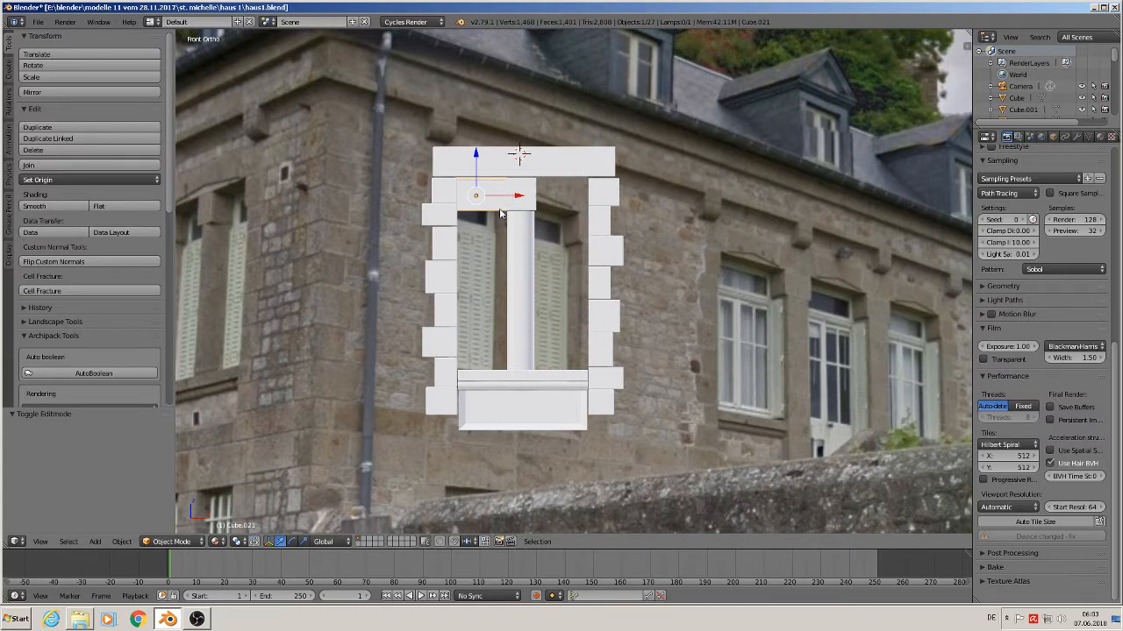
key(alt+d)
key(x)
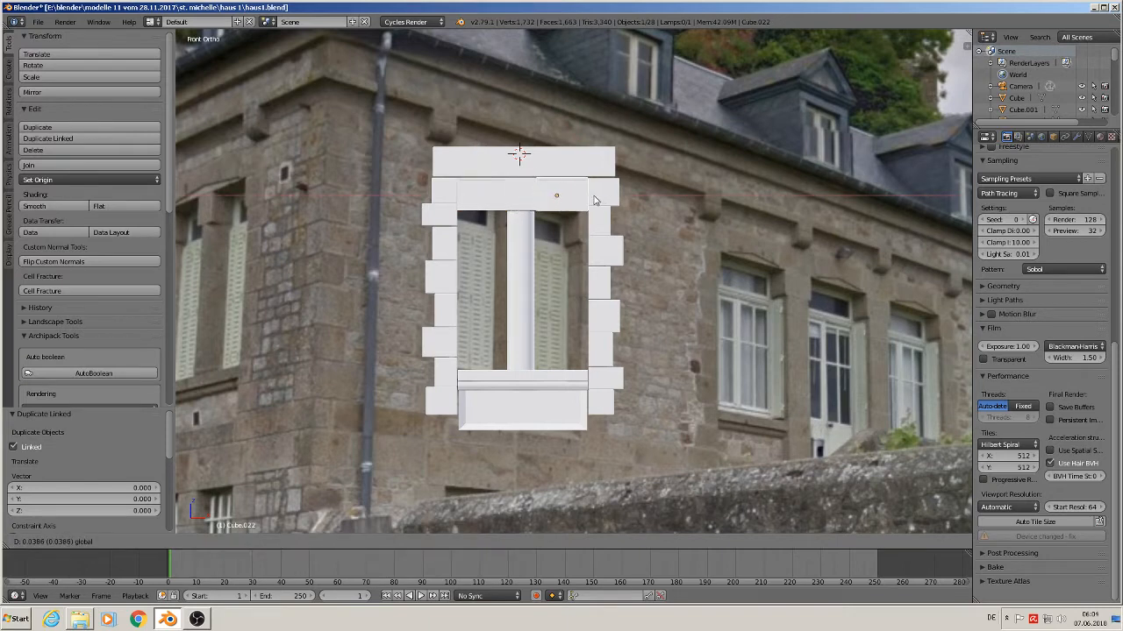
click(594, 199)
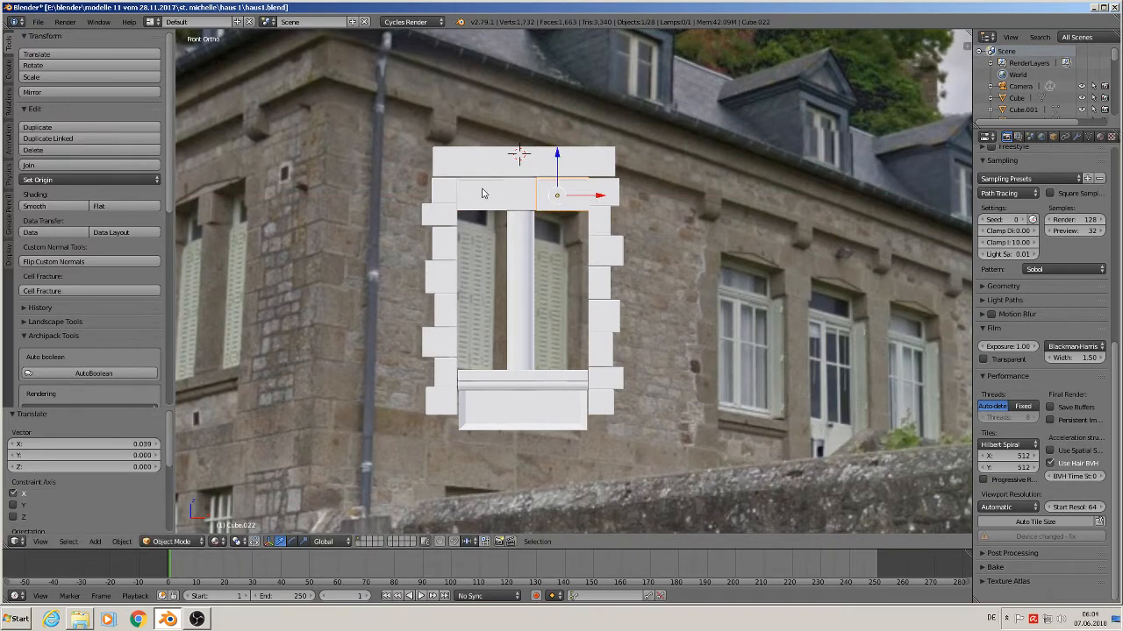
click(468, 232)
click(39, 21)
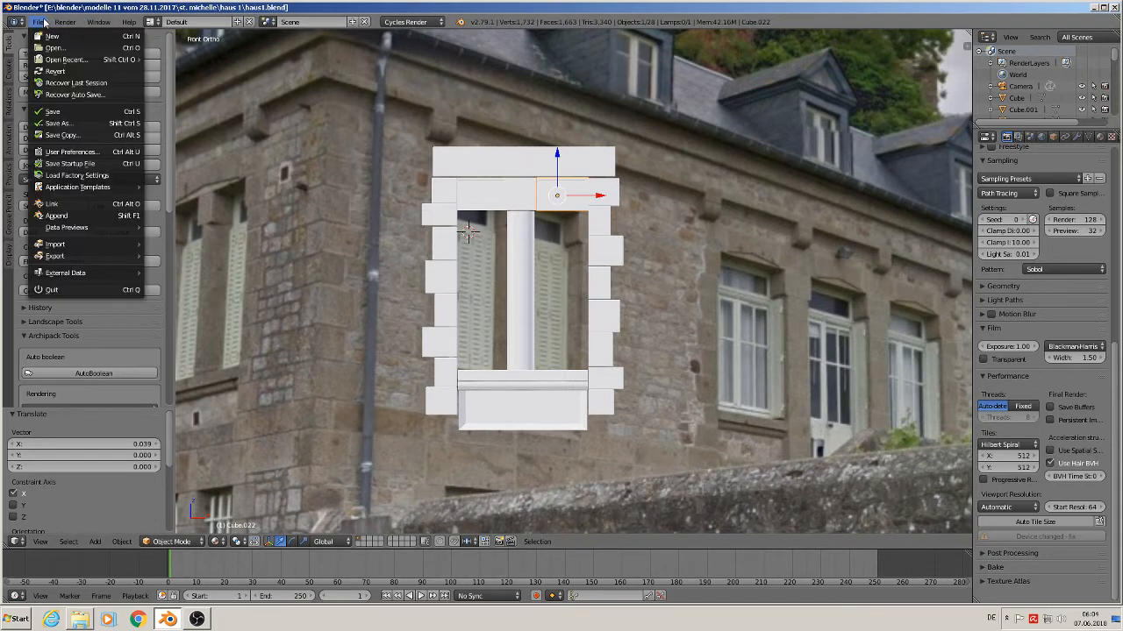
click(51, 112)
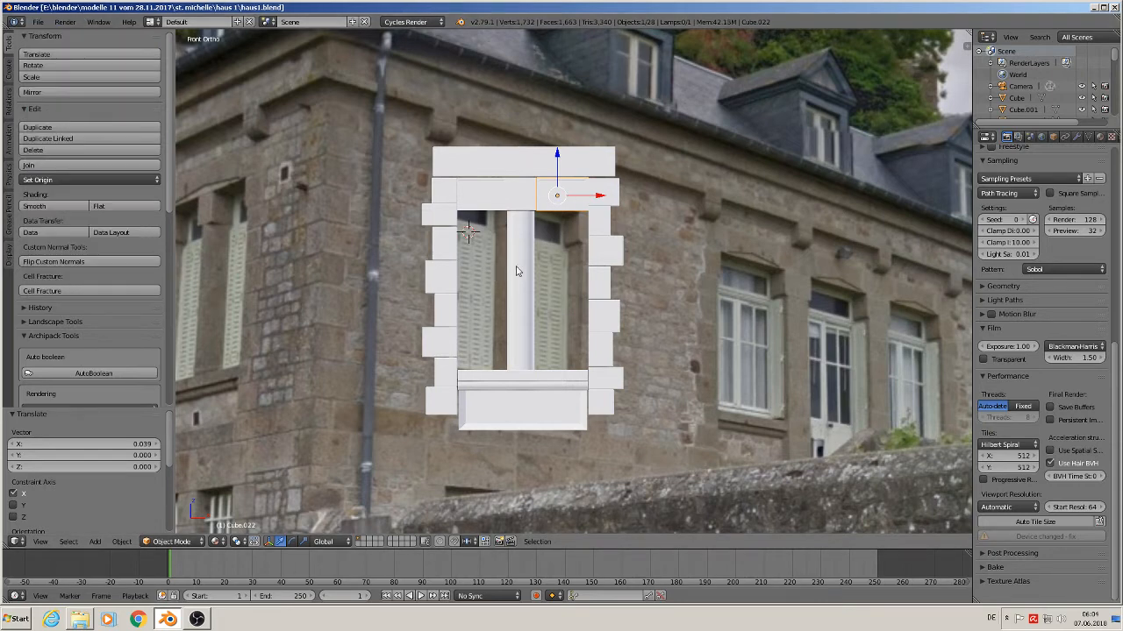
- Duplicate the left column's third block from the top into the left opening's upper corner and align it flush with the column
click(472, 220)
click(465, 253)
right_click(443, 249)
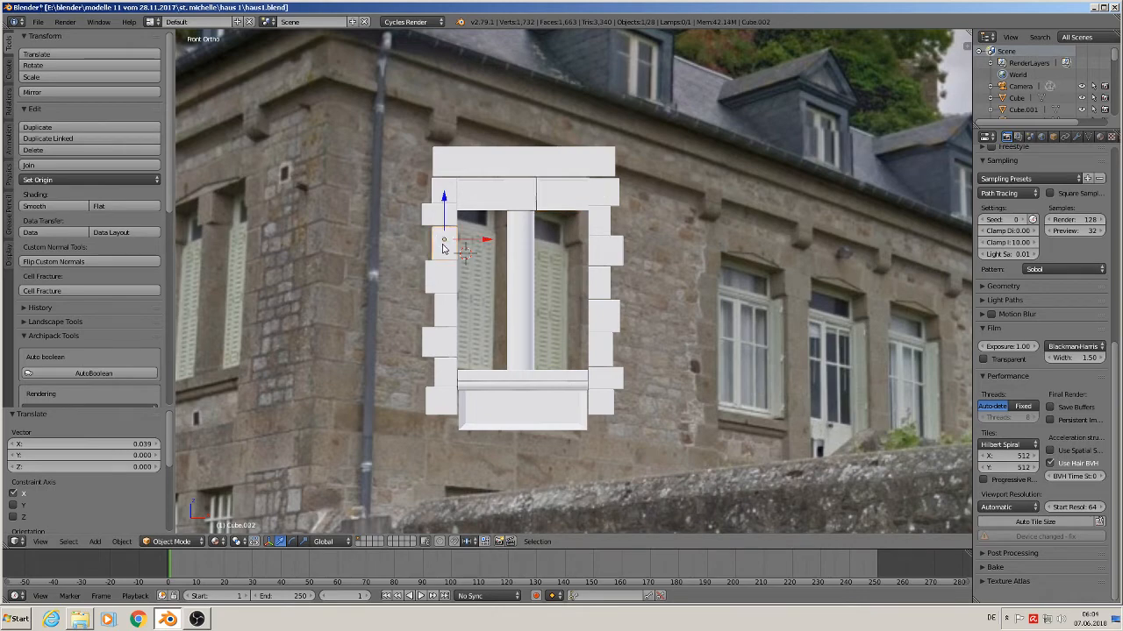
key(shift+d)
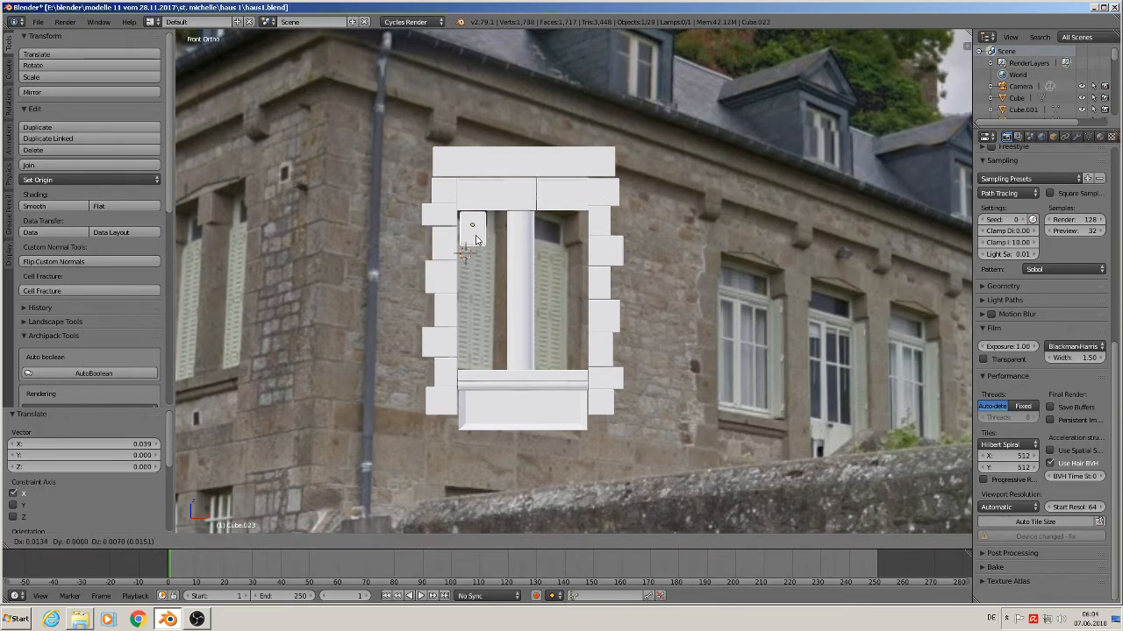
click(473, 238)
scroll(478, 229, up, 10)
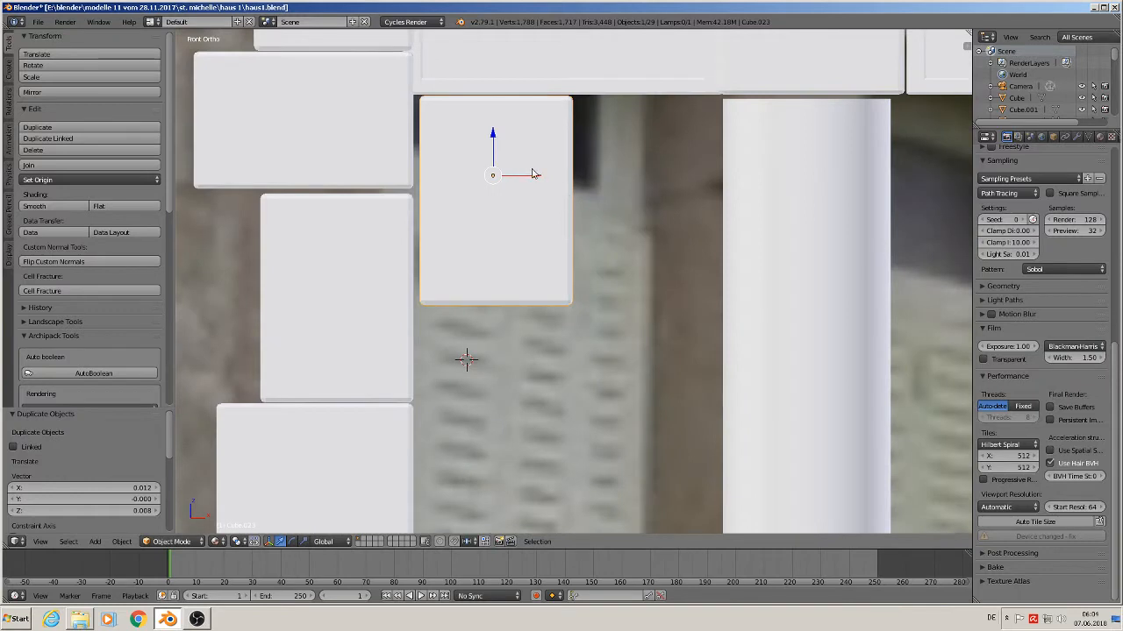
drag(532, 174, 529, 180)
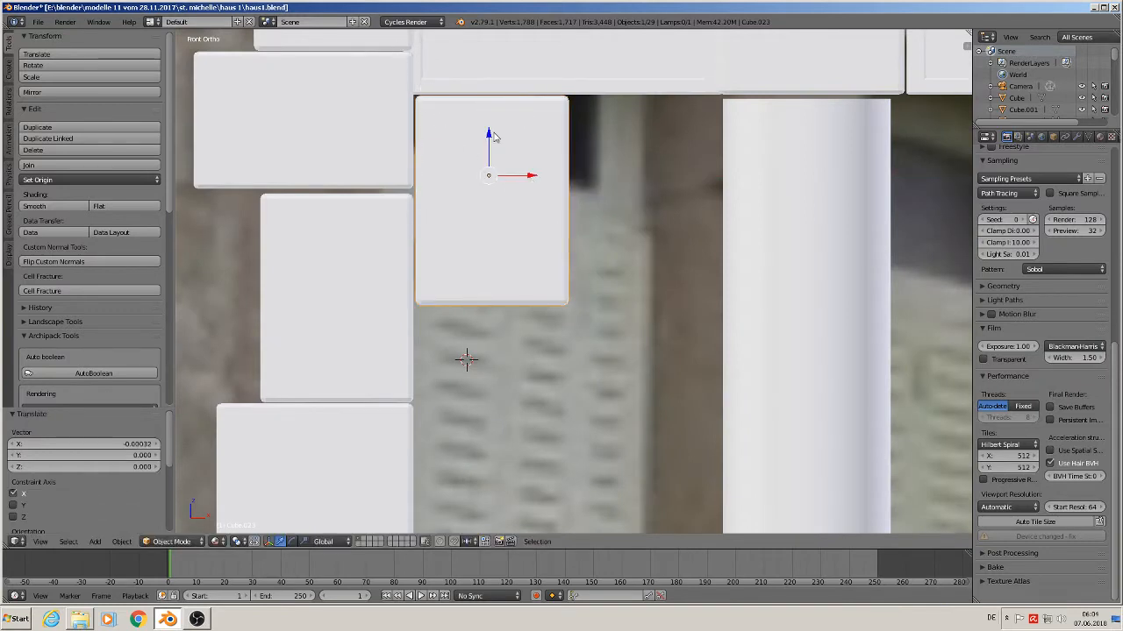
- In the duplicated block's mesh, clear the bottom selection and select the geometry along its right side
key(Tab)
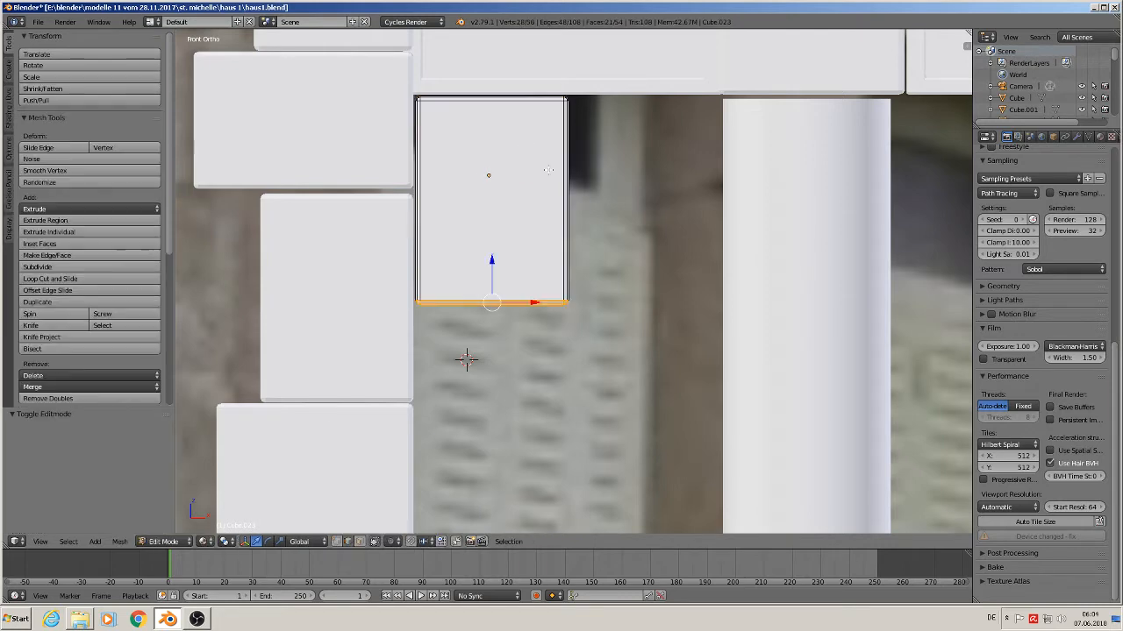
scroll(527, 146, down, 6)
shift+middle_drag(597, 304, 492, 225)
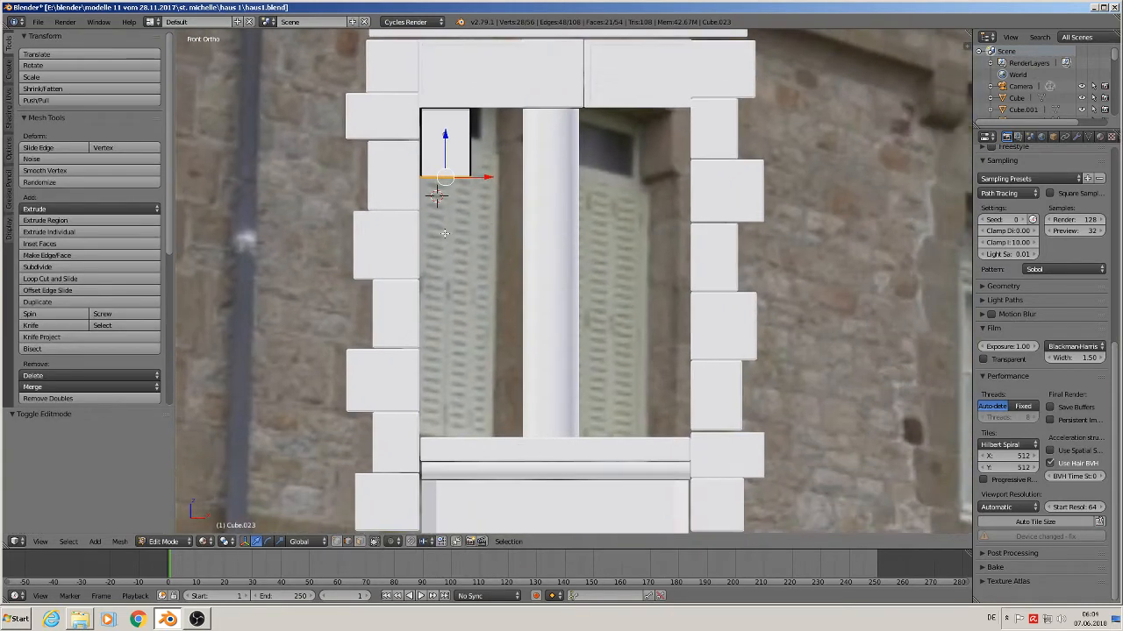
key(a)
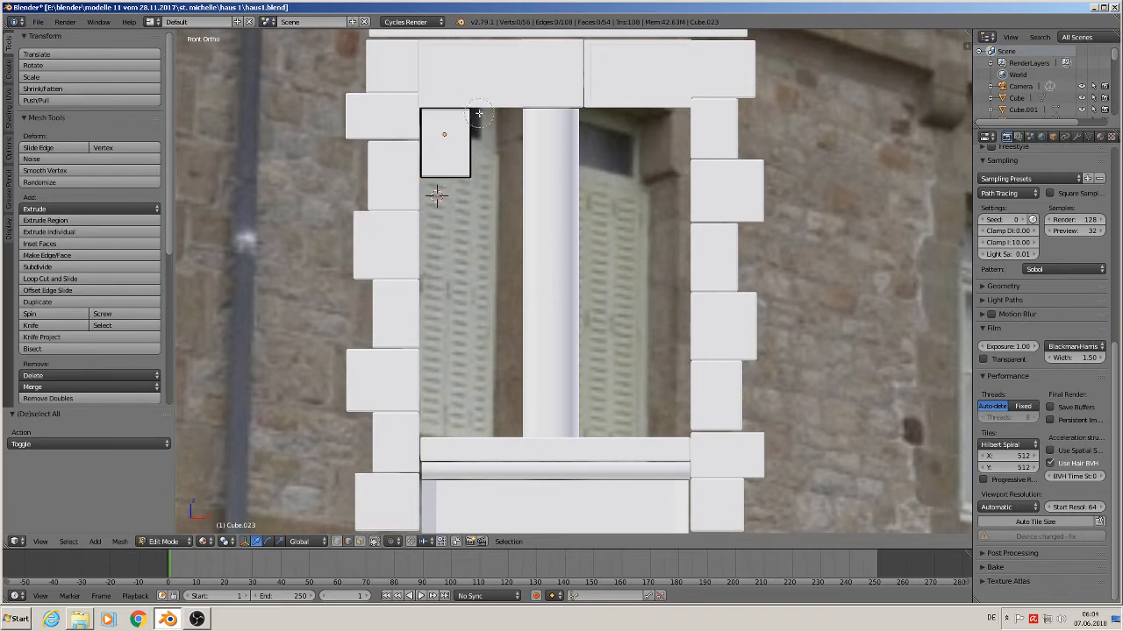
key(a)
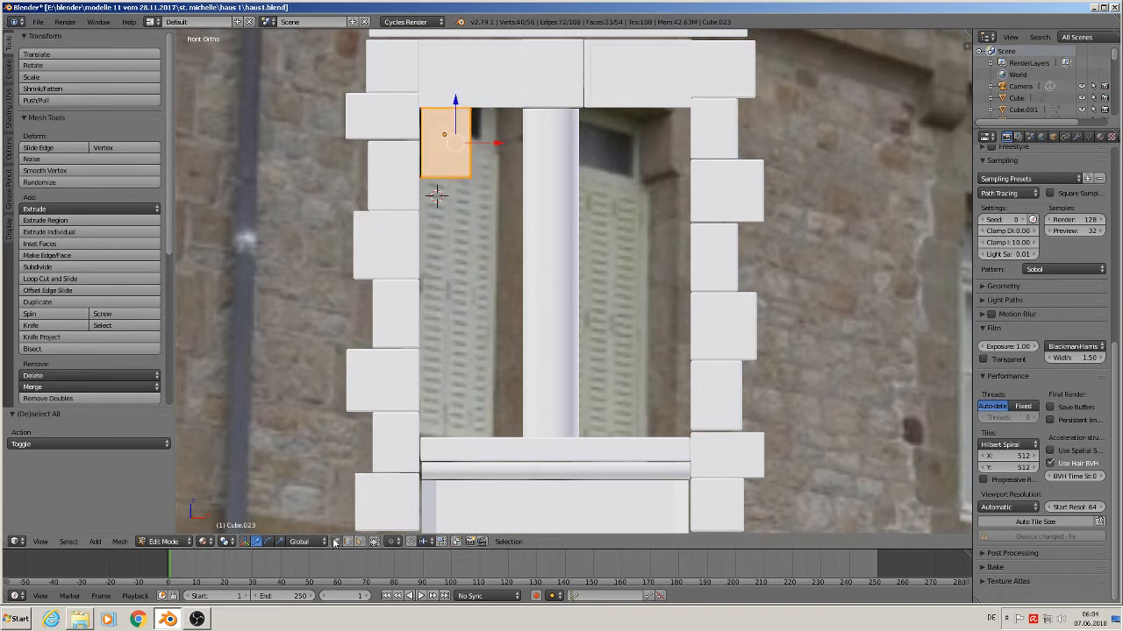
- Reshape the small panel at the upper left of the window opening into a narrow board reaching down to the sill
key(a)
key(c)
mouse_move(470, 103)
mouse_down()
mouse_move(473, 143)
mouse_move(501, 144)
mouse_move(483, 146)
mouse_move(437, 285)
mouse_move(440, 394)
mouse_up()
key(a)
right_click(427, 178)
key(Tab)
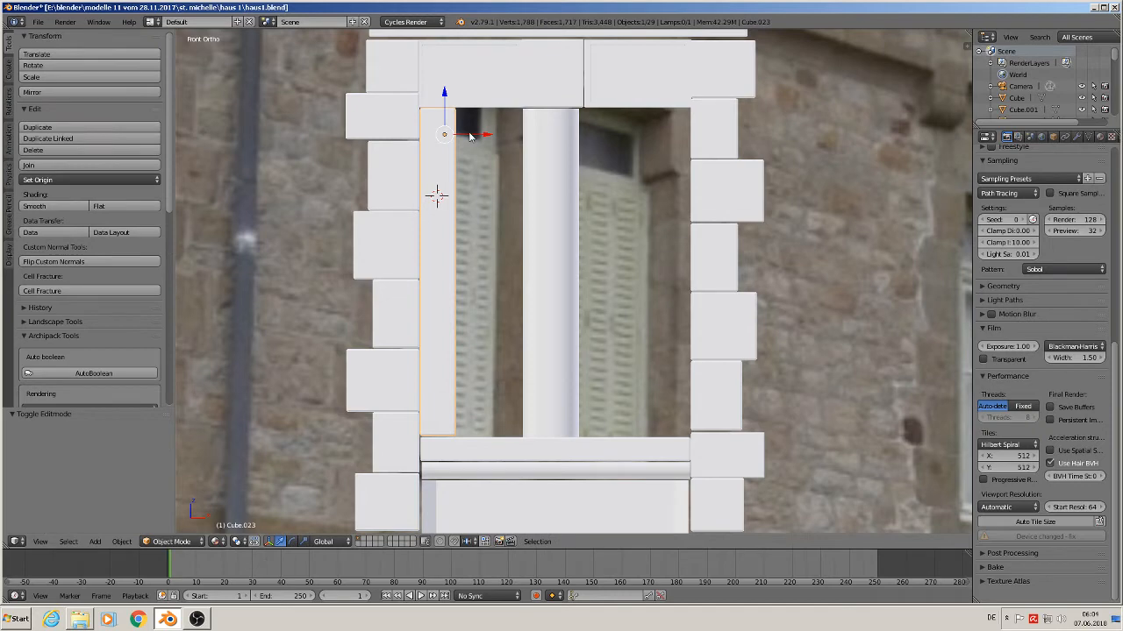
- Make a linked duplicate of the board and place it beside the original, moved 0.009 along X
key(alt+d)
key(g)
key(x)
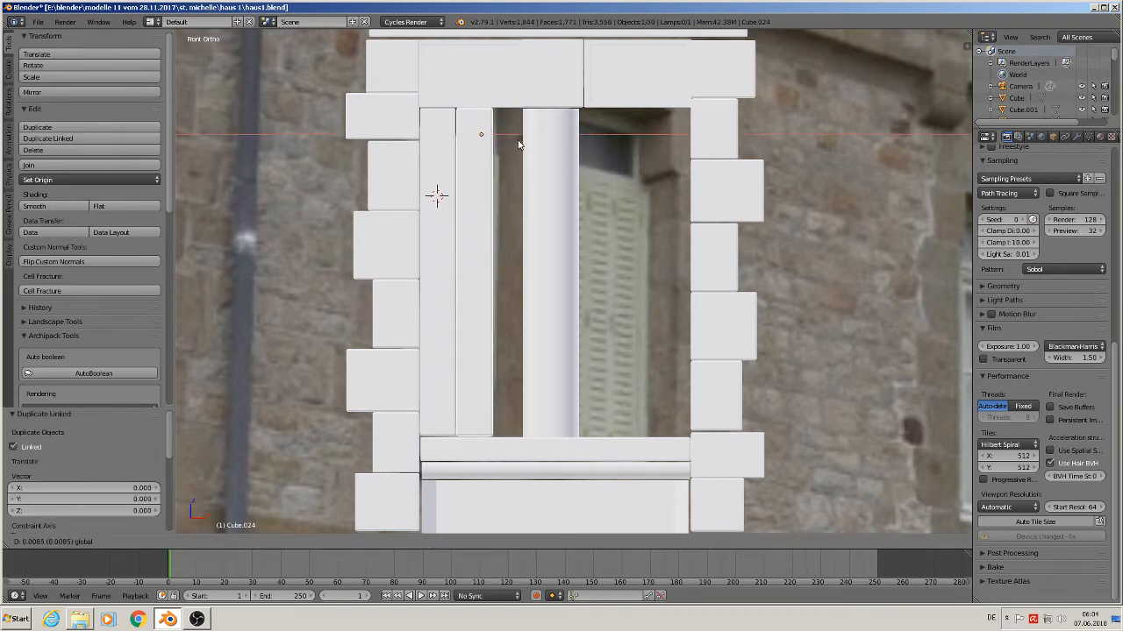
click(515, 154)
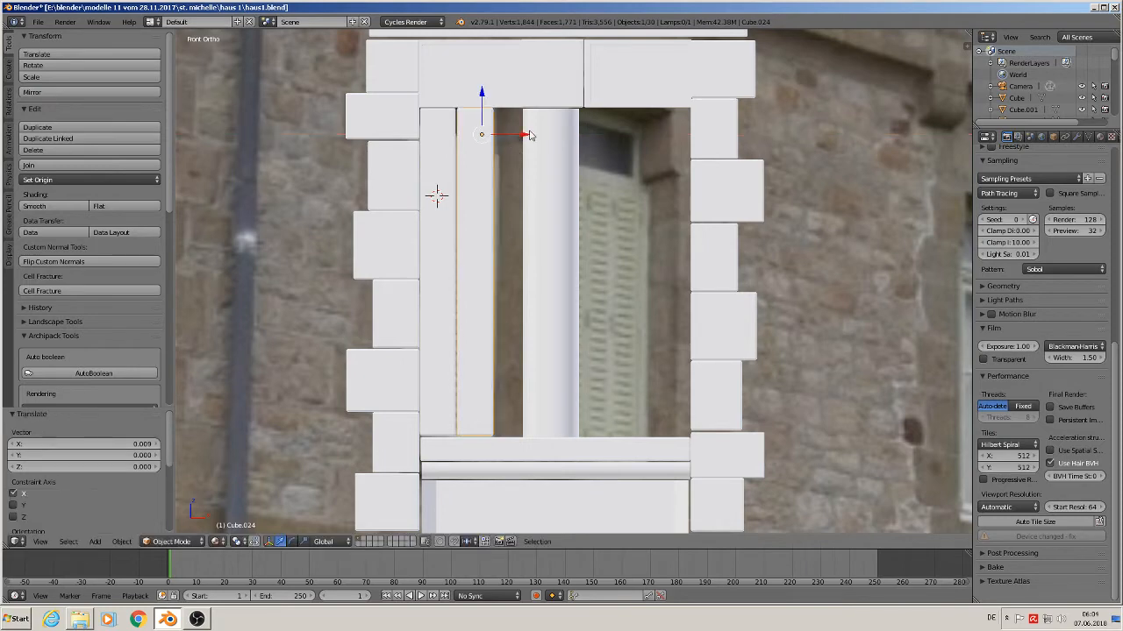
key(Tab)
key(a)
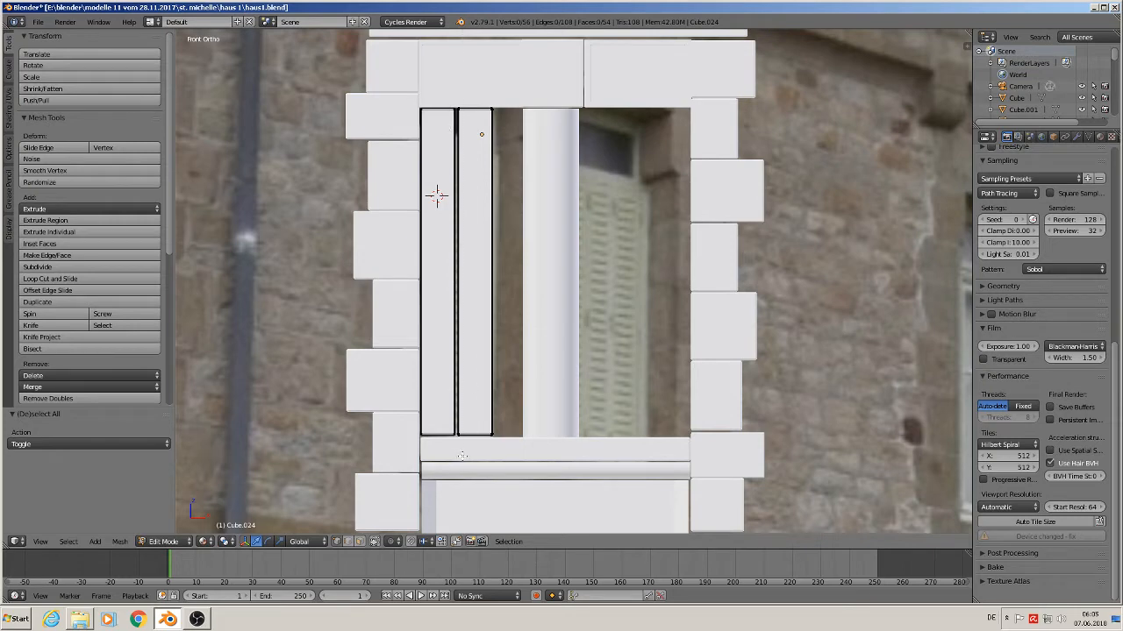
key(ctrl+r)
drag(447, 63, 445, 64)
key(v)
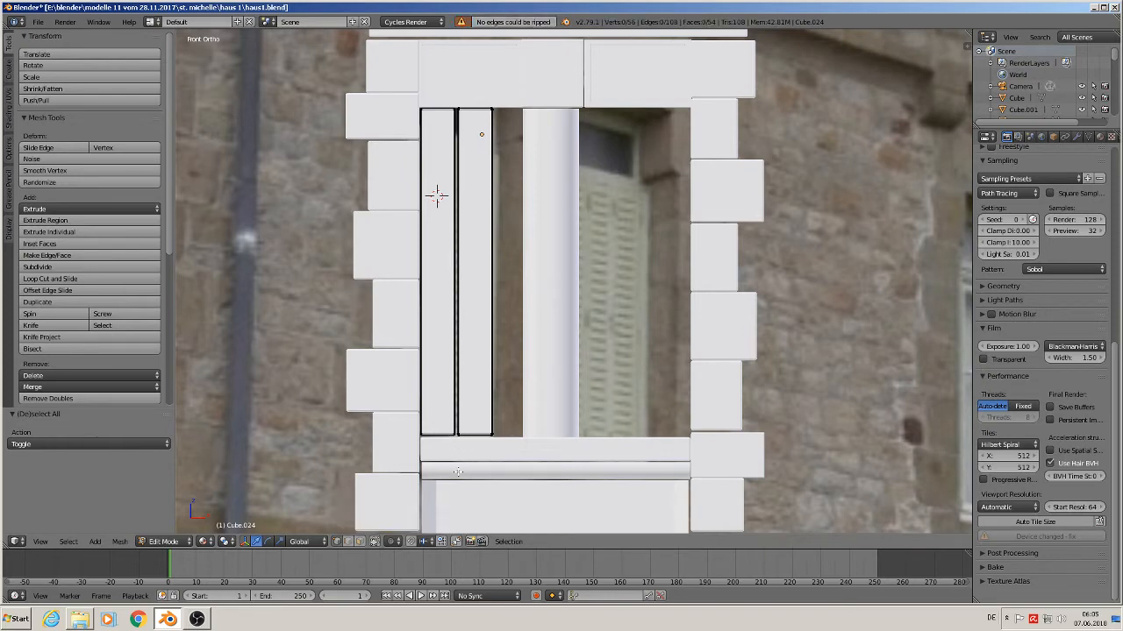
key(b)
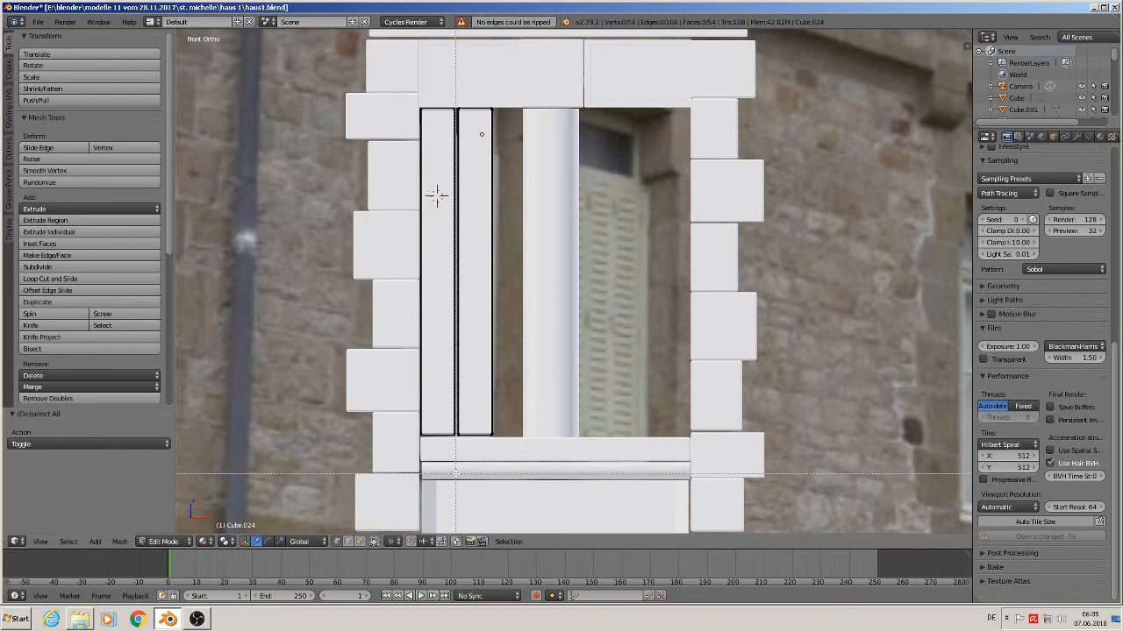
drag(457, 473, 398, 3)
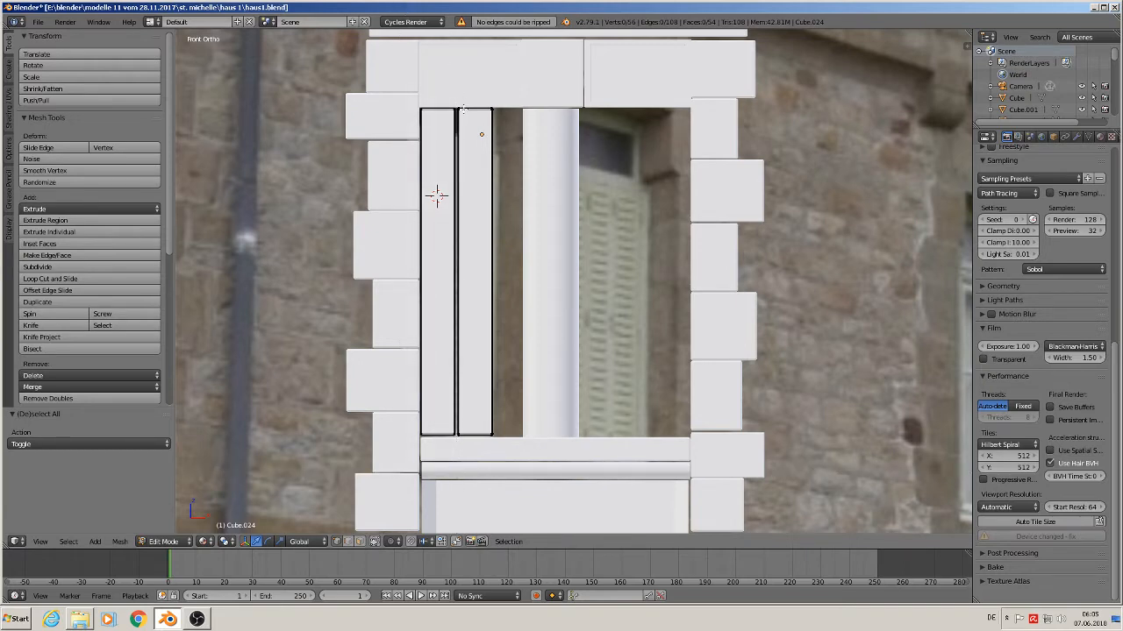
scroll(437, 195, up, 8)
key(a)
key(a)
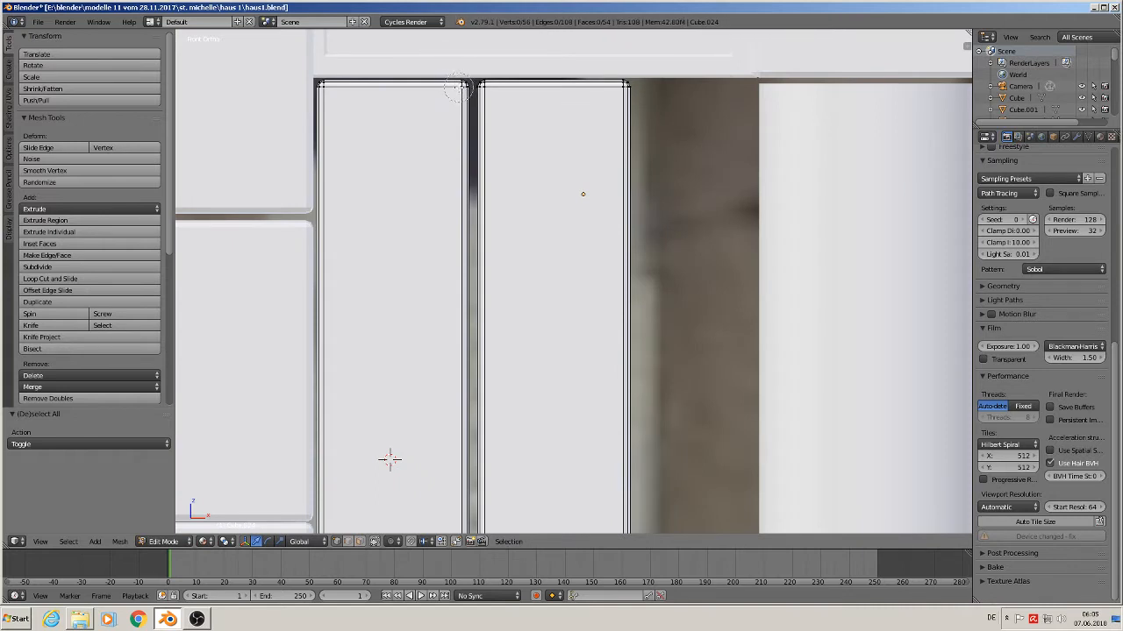
scroll(460, 88, down, 4)
key(Tab)
scroll(494, 211, down, 2)
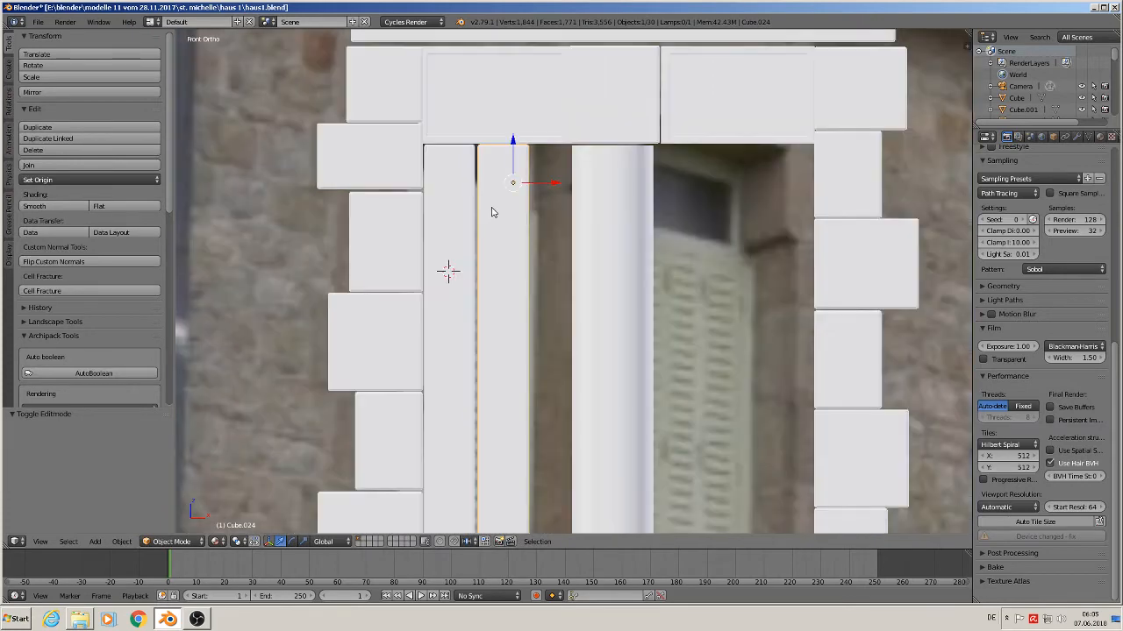
- Narrow the linked boards by moving their right-side vertices slightly inward, and shift the second board -0.000485 along X against the first
right_click(461, 187)
key(Tab)
scroll(467, 142, up, 2)
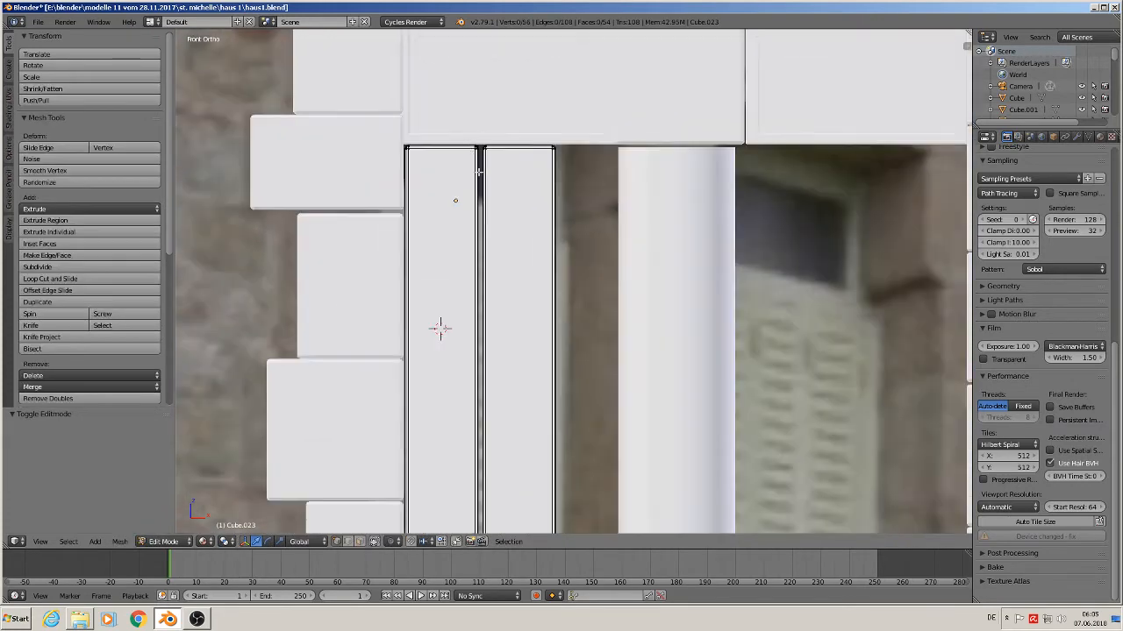
scroll(479, 172, down, 6)
scroll(474, 351, up, 1)
scroll(473, 360, up, 1)
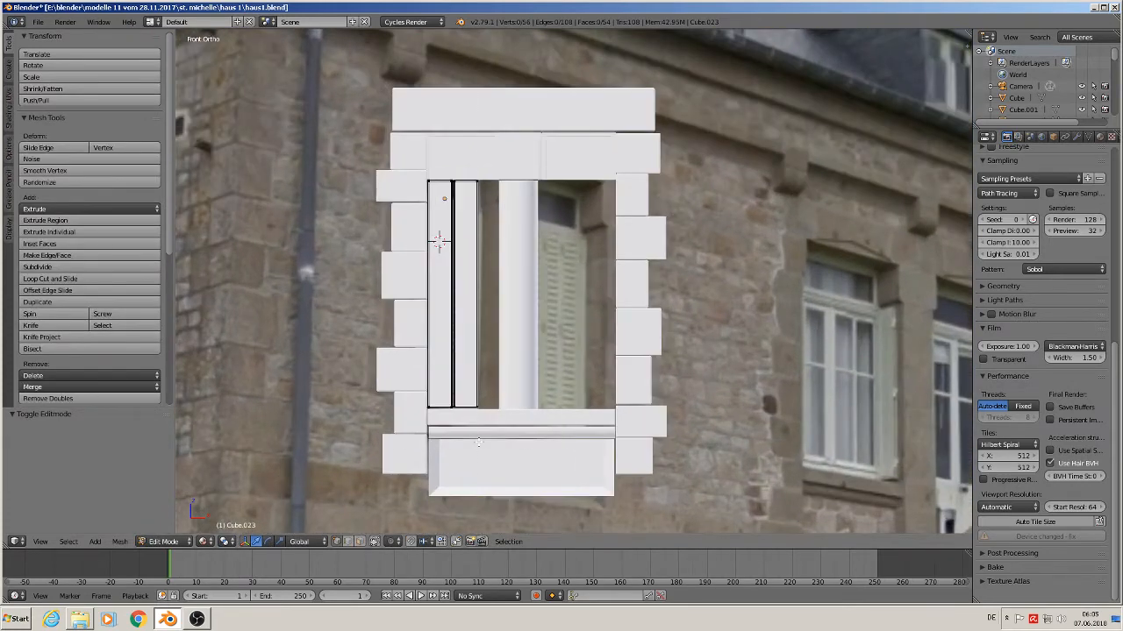
key(b)
drag(504, 431, 441, 135)
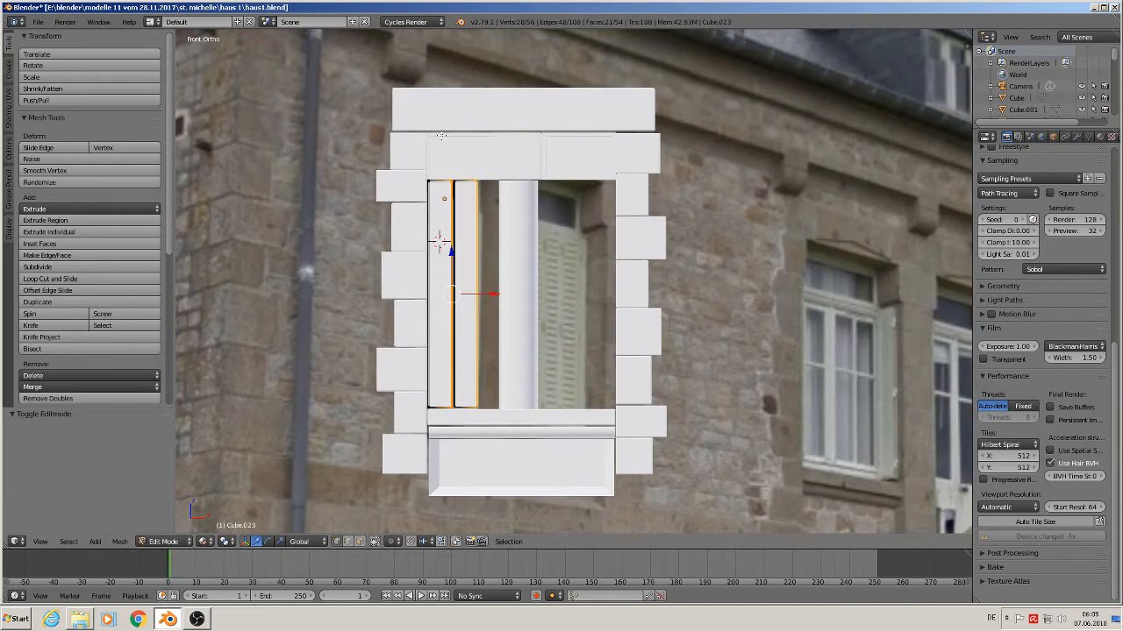
scroll(429, 247, up, 3)
drag(481, 355, 478, 357)
key(Tab)
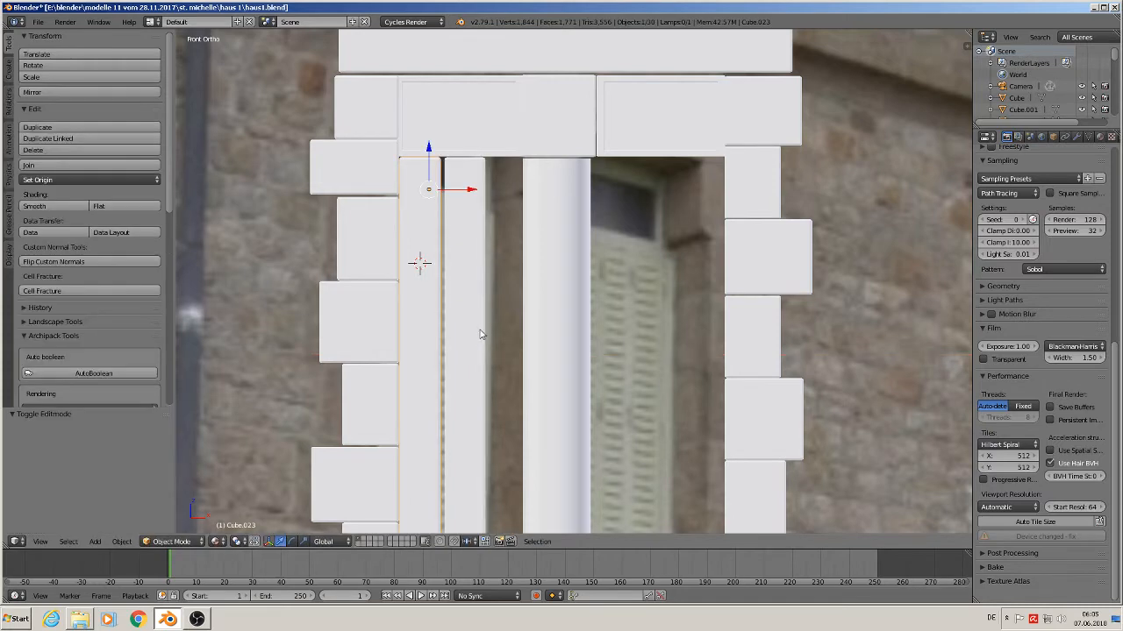
scroll(514, 226, down, 2)
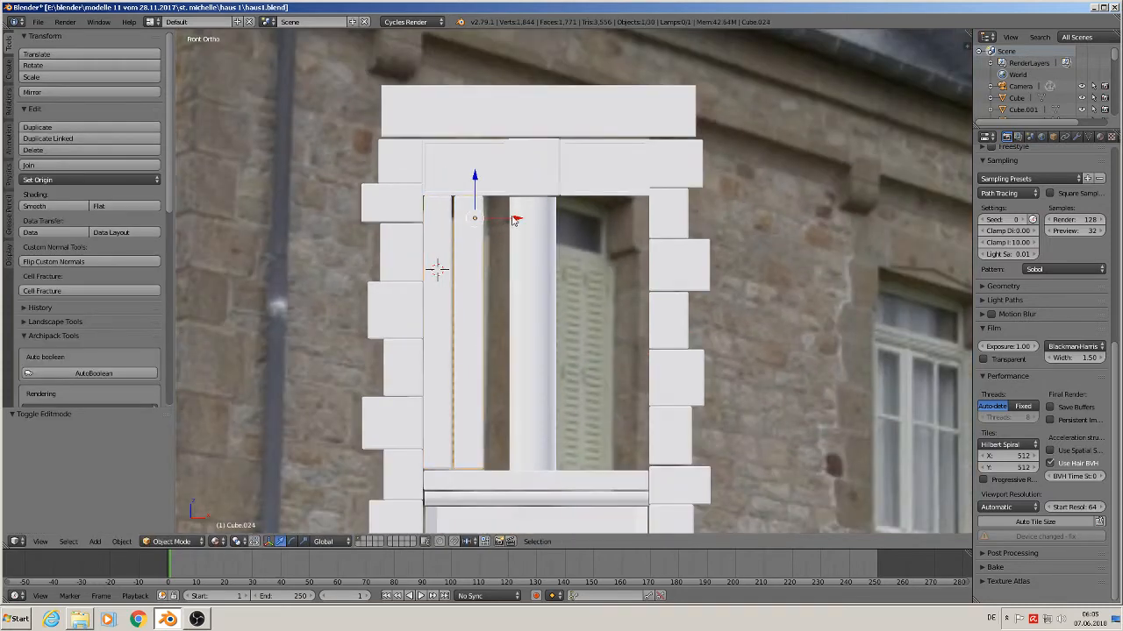
drag(514, 220, 512, 221)
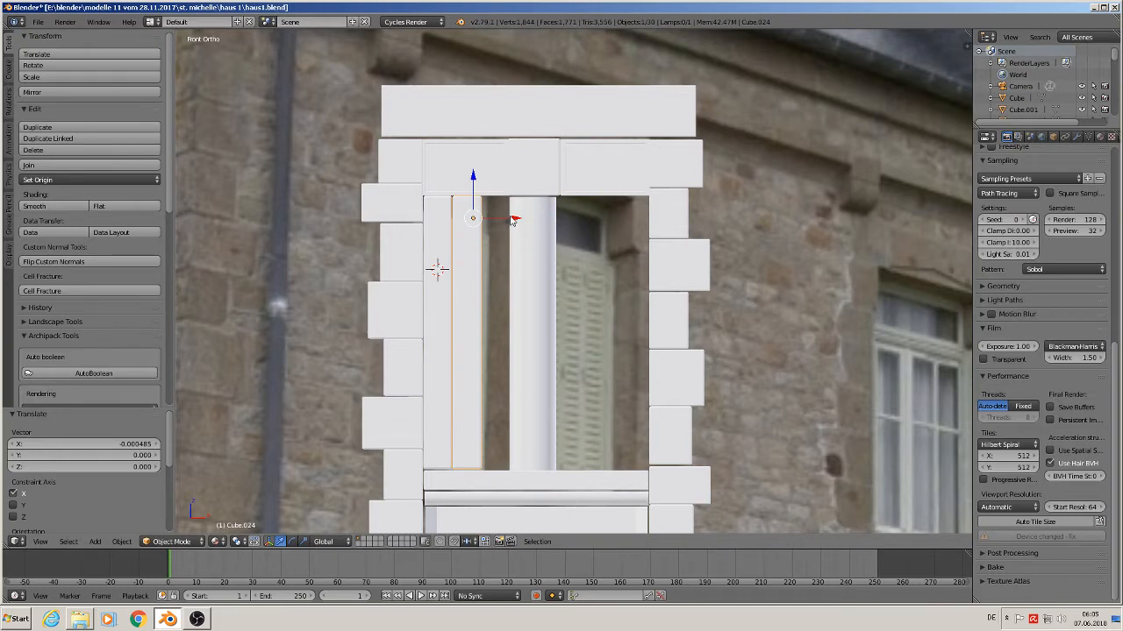
key(shift+d)
right_click(513, 220)
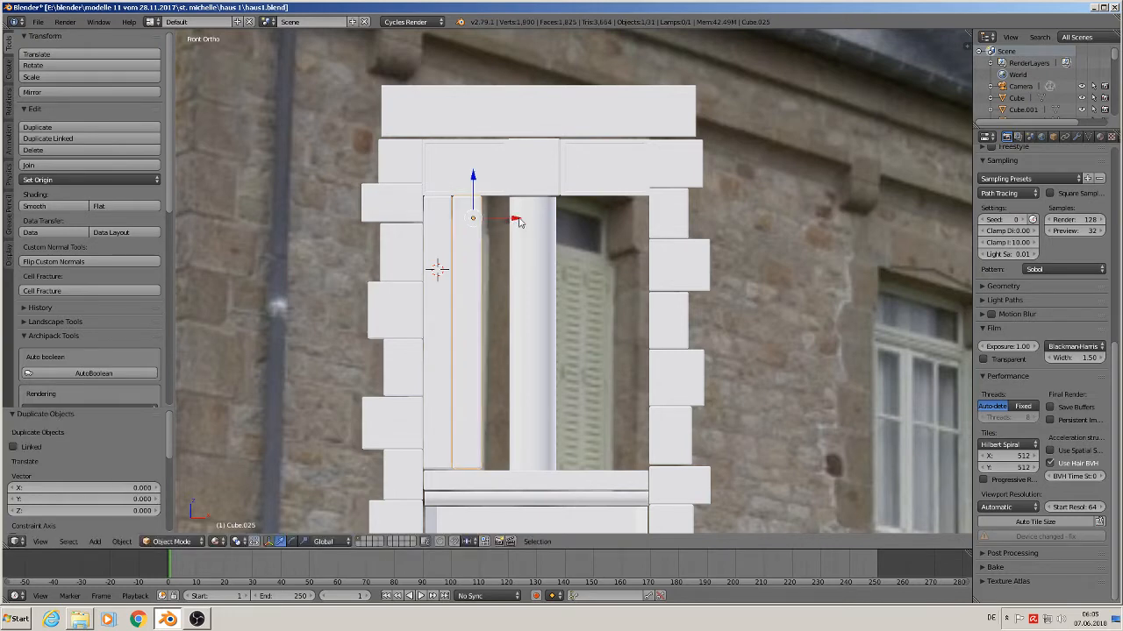
key(x)
click(505, 220)
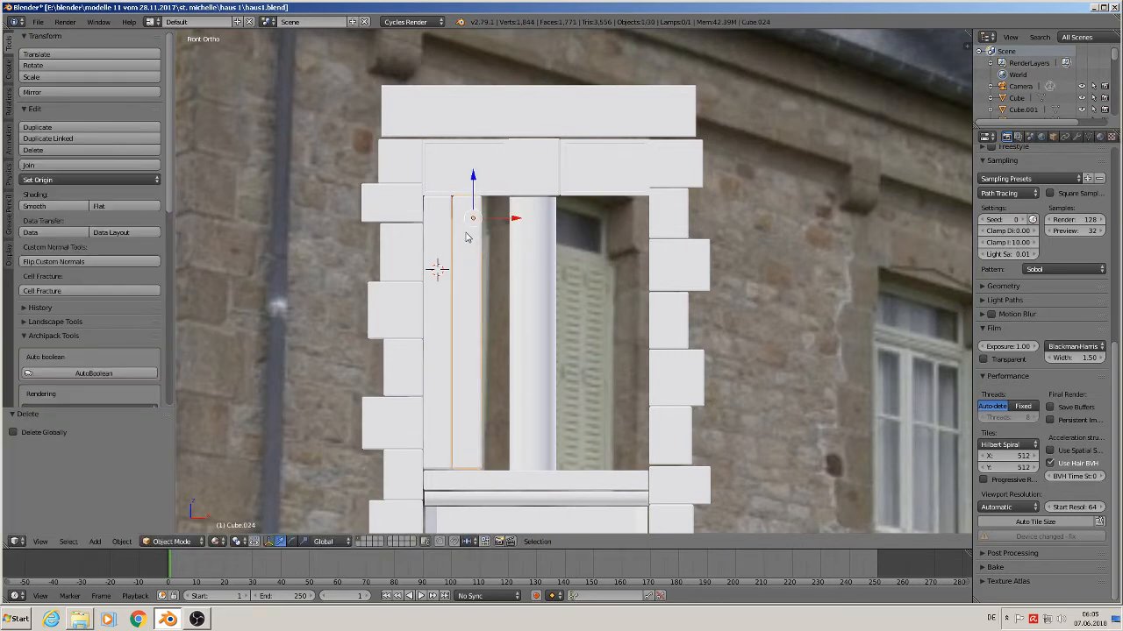
- Make a linked duplicate of the second board and move it 0.008 along X as the third board
key(alt+d)
right_click(470, 238)
drag(517, 220, 547, 232)
- Adjust the width of the linked boards by moving their right-side vertices so the third board fits beside the column
scroll(526, 243, up, 4)
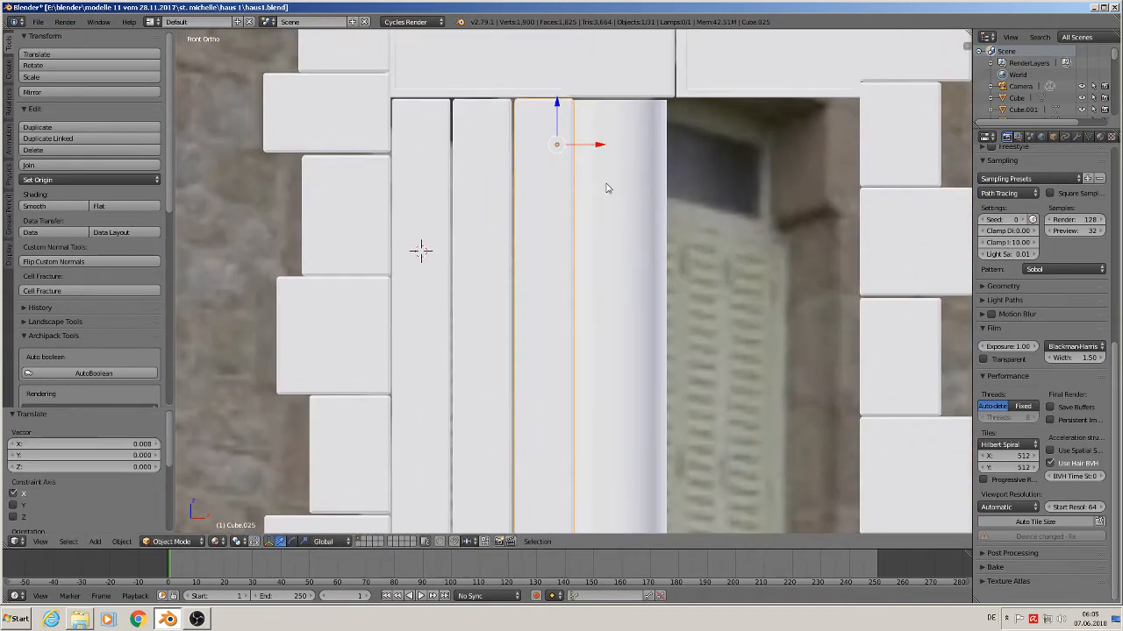
key(Tab)
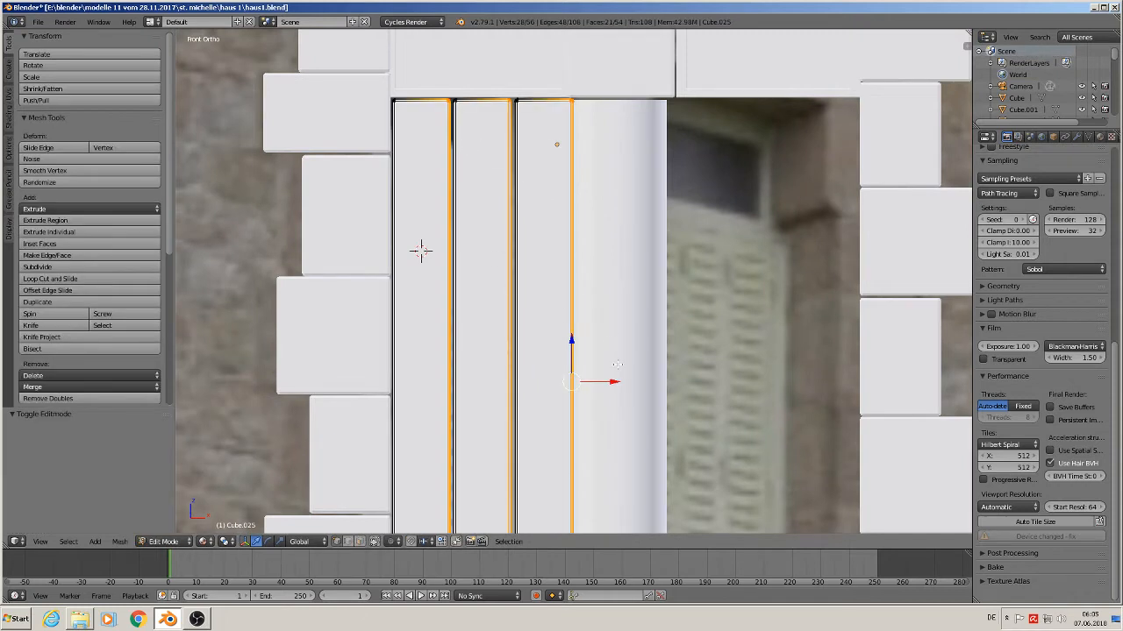
drag(616, 381, 617, 381)
key(Tab)
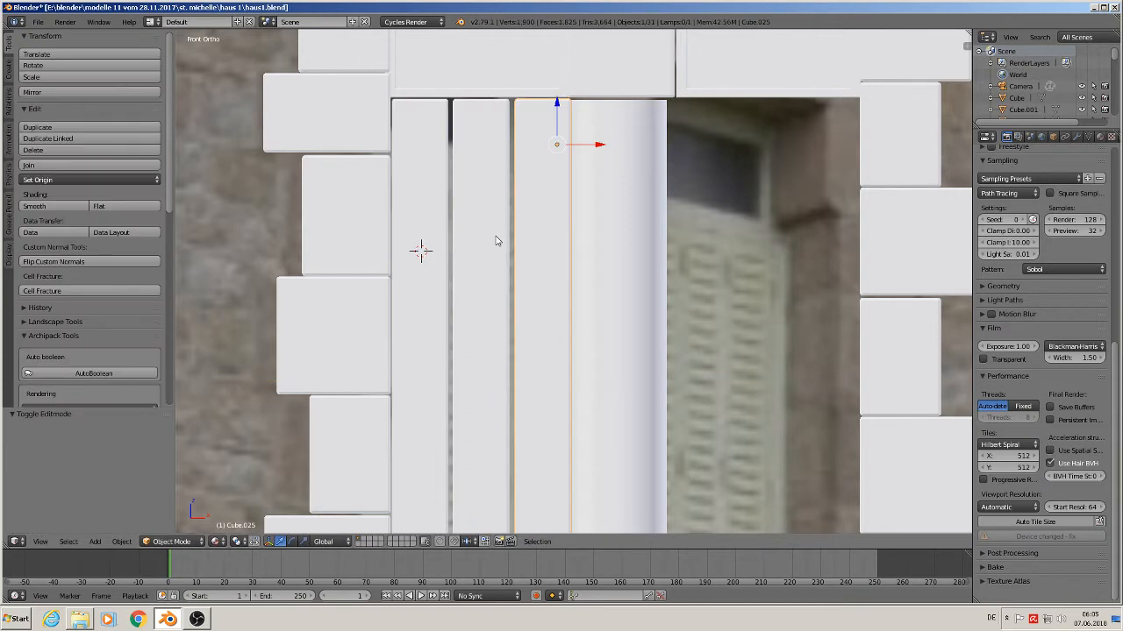
- Shift the second and third boards slightly along X to close the gaps between the three boards
right_click(497, 240)
shift+right_click(536, 151)
key(g)
key(x)
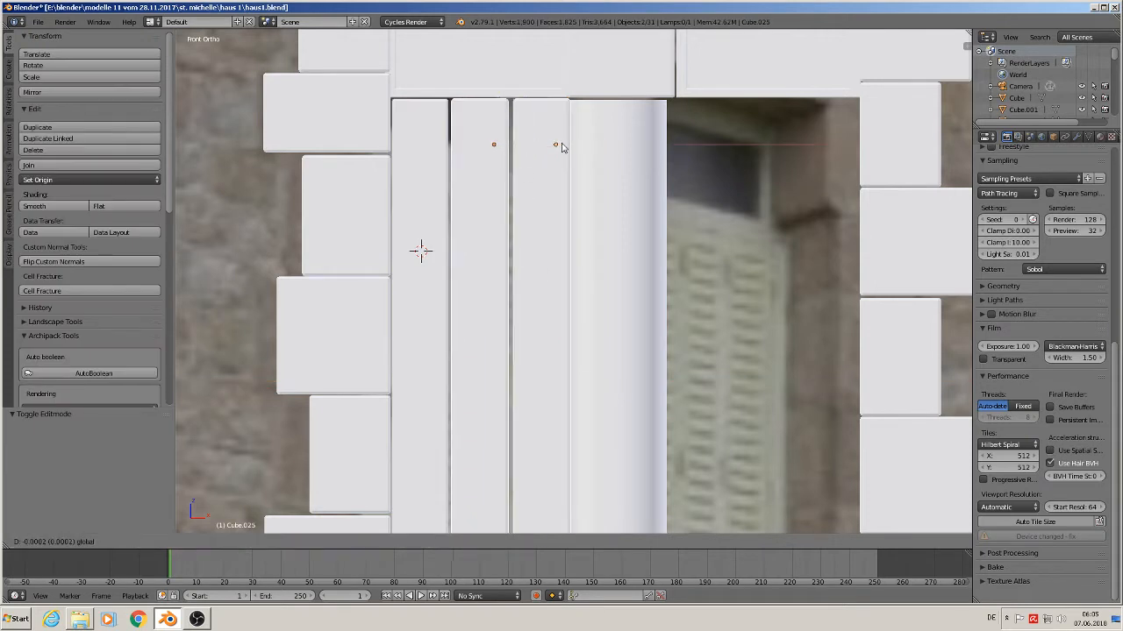
drag(560, 143, 537, 146)
key(a)
right_click(561, 147)
shift+right_click(451, 183)
shift+right_click(431, 181)
scroll(581, 221, down, 3)
scroll(596, 261, down, 1)
shift+middle_drag(596, 305, 524, 236)
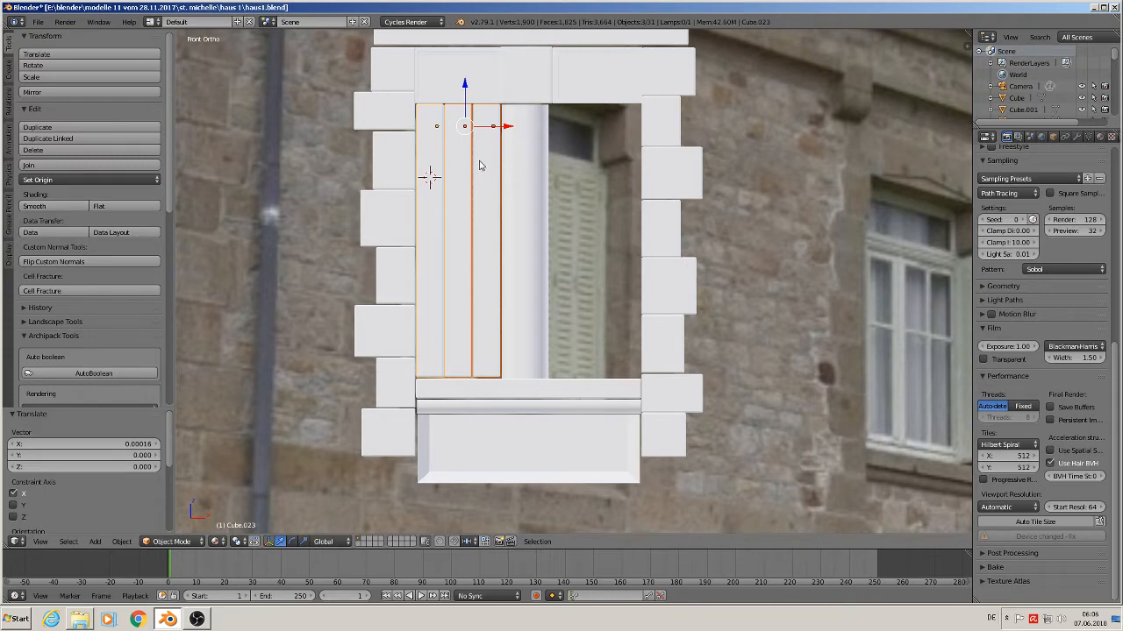
key(shift+d)
key(Escape)
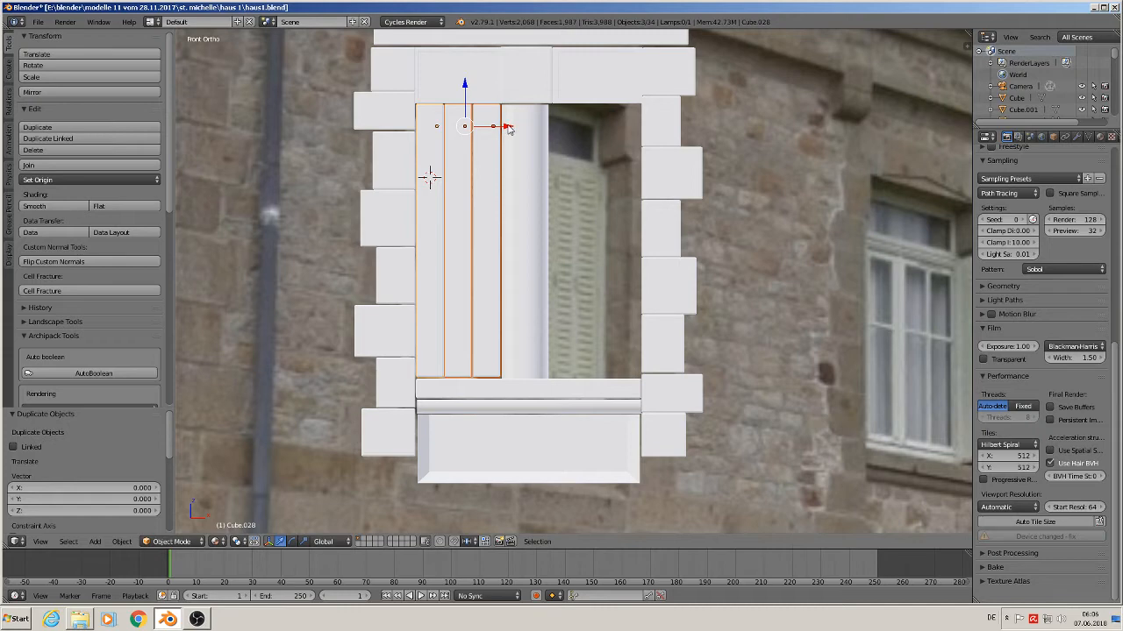
key(x)
click(483, 128)
- Make linked duplicates of the three left boards and move them 0.039 along X into the right half of the window
click(481, 135)
shift+click(446, 139)
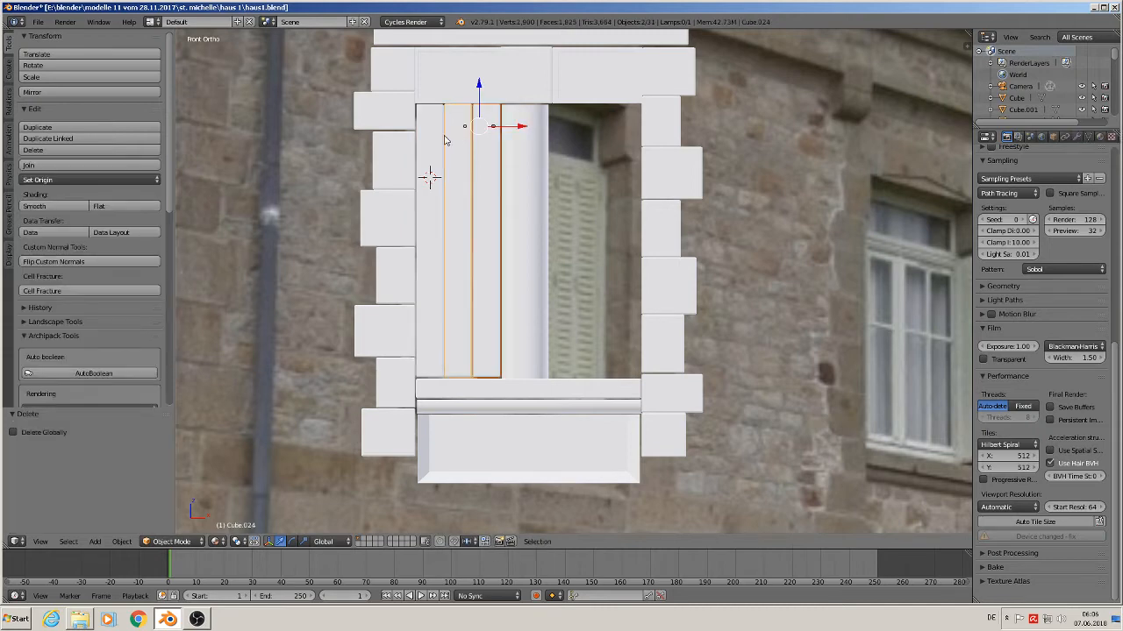
shift+click(427, 133)
key(alt+d)
key(Escape)
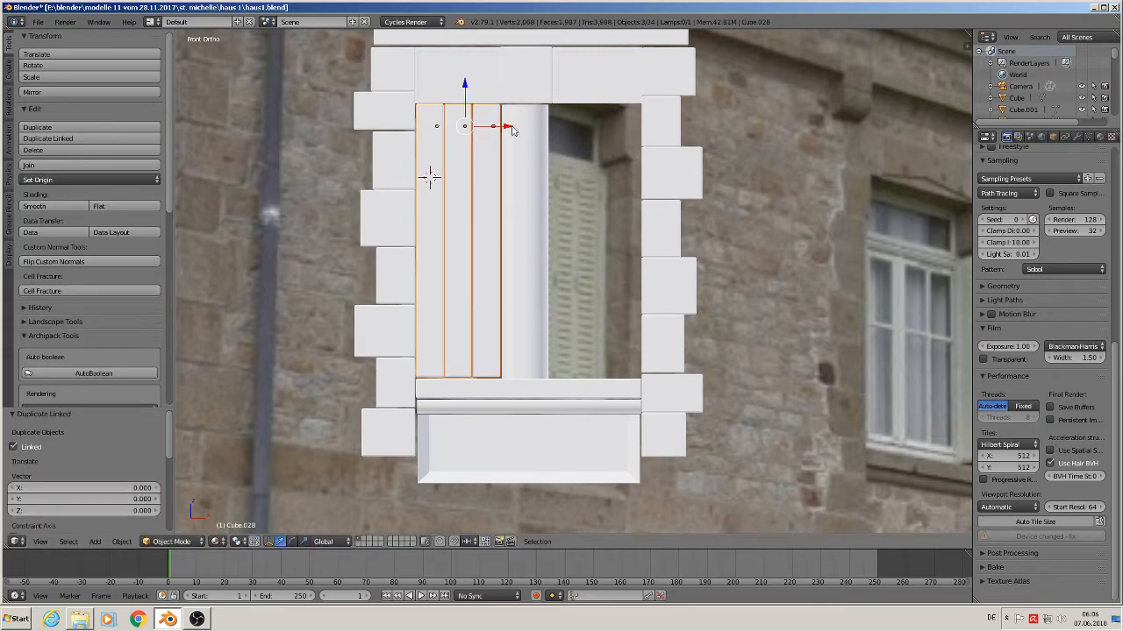
key(g)
key(x)
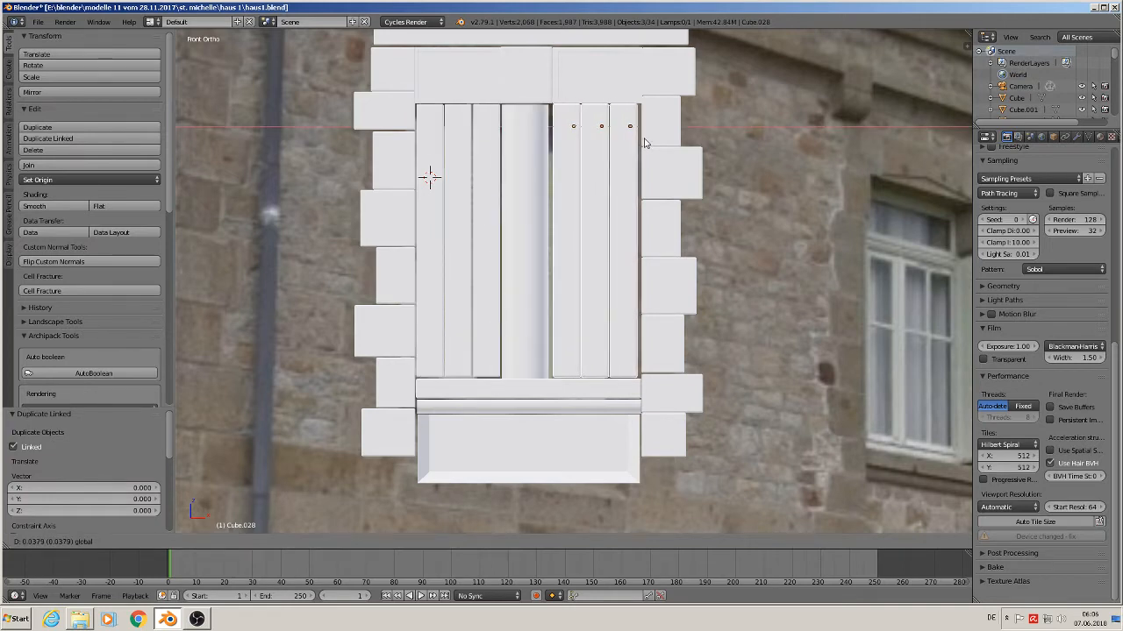
click(643, 143)
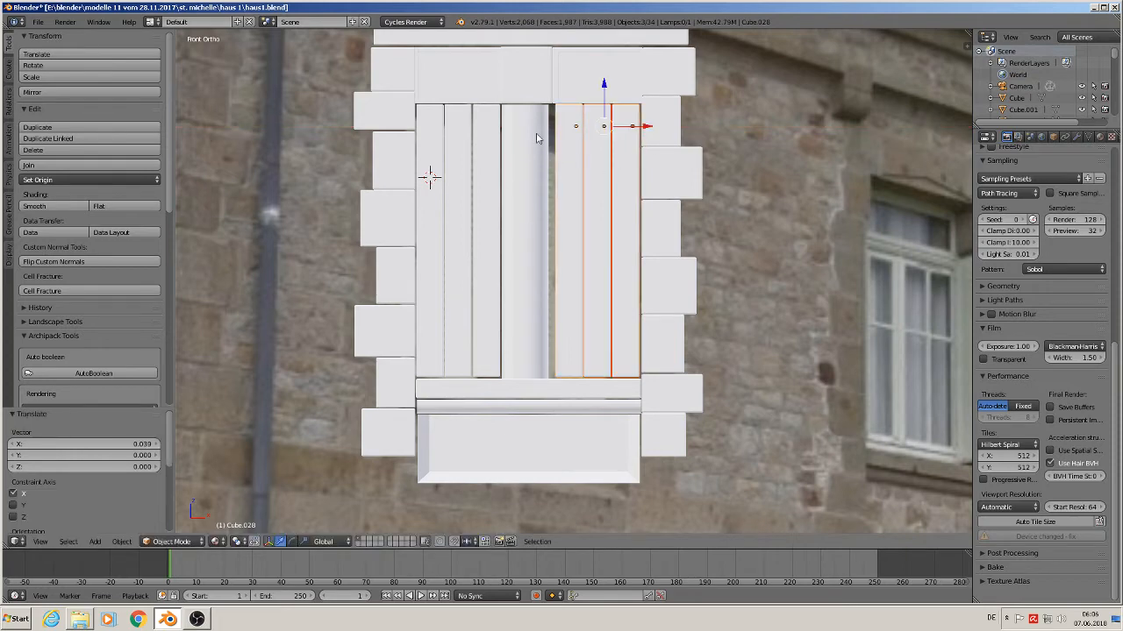
- Move the middle lintel block 0.000562 and the column below it 0.000786 along X to centre them between the shutters
scroll(537, 138, up, 2)
shift+scroll(541, 105, up, 3)
right_click(526, 98)
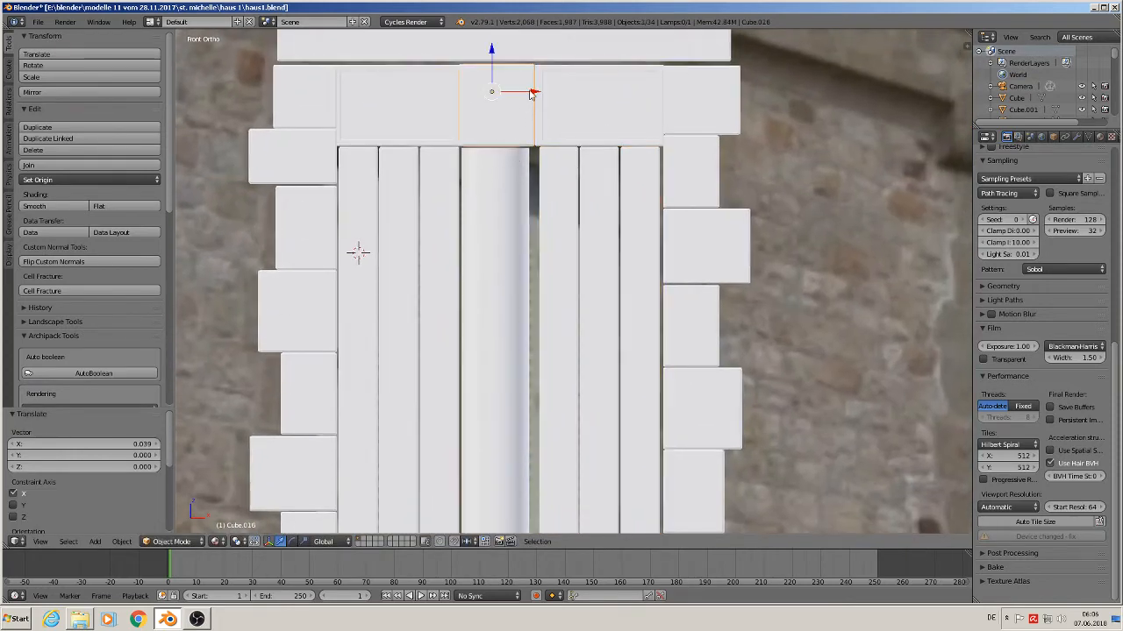
drag(530, 94, 532, 92)
right_click(500, 180)
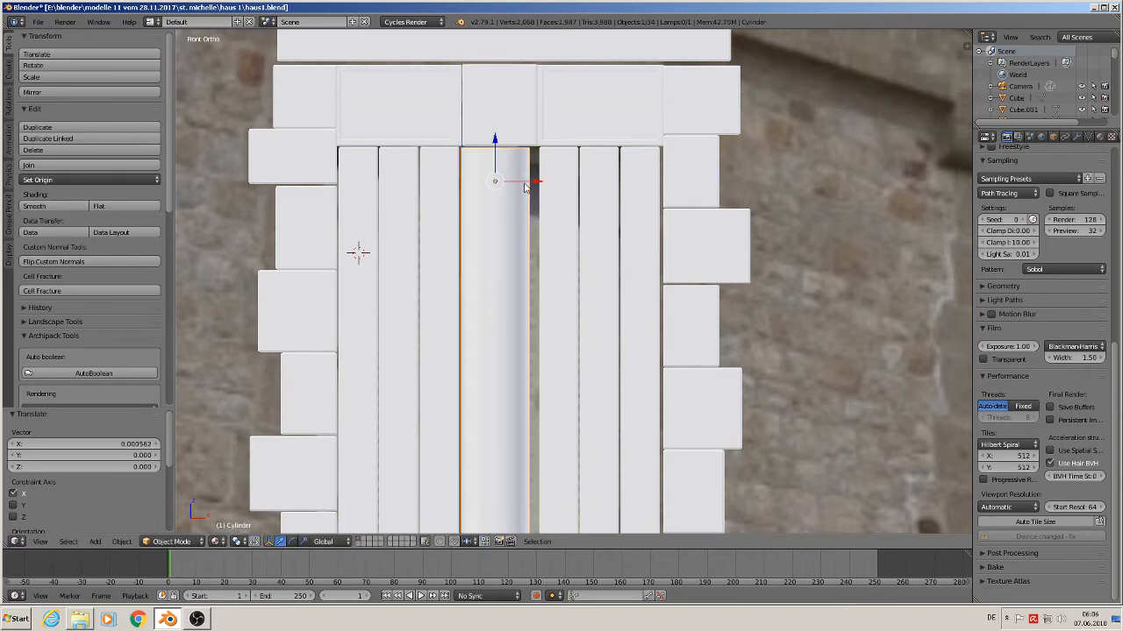
drag(529, 181, 533, 180)
click(536, 182)
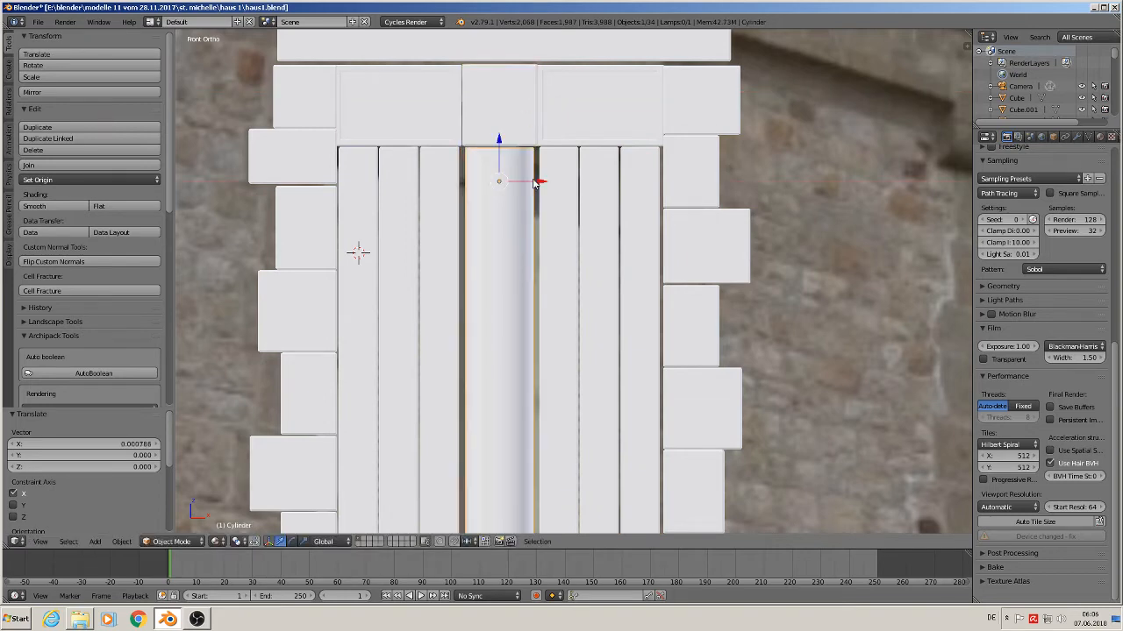
- Move the three left shutter boards together 0.000449 along X toward the column
right_click(443, 214)
shift+right_click(386, 207)
shift+right_click(357, 202)
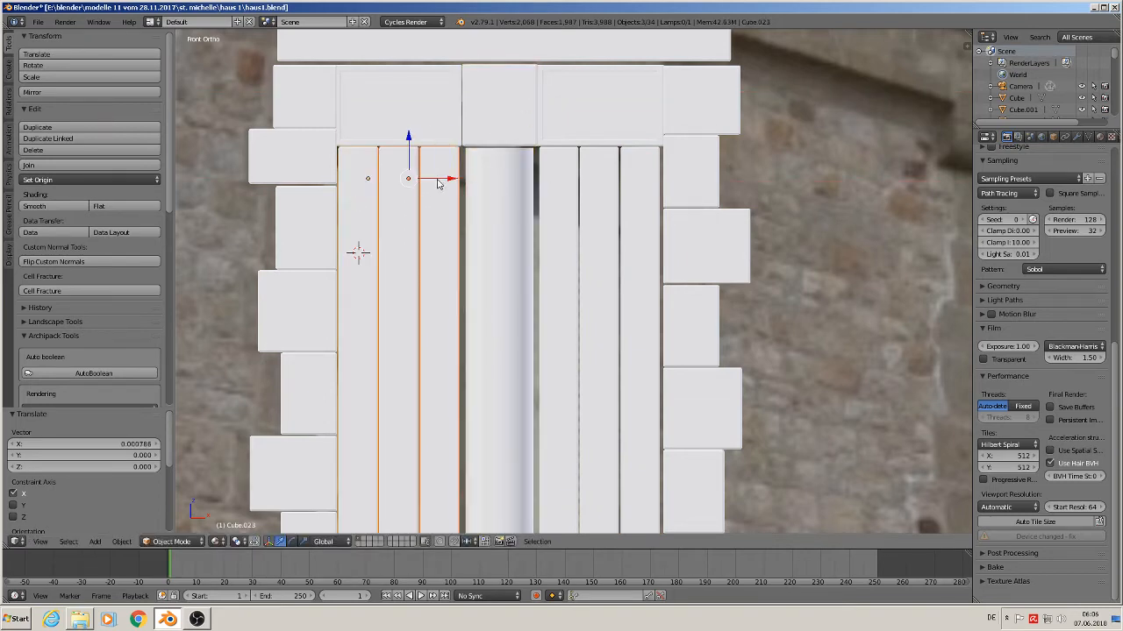
key(g)
click(443, 182)
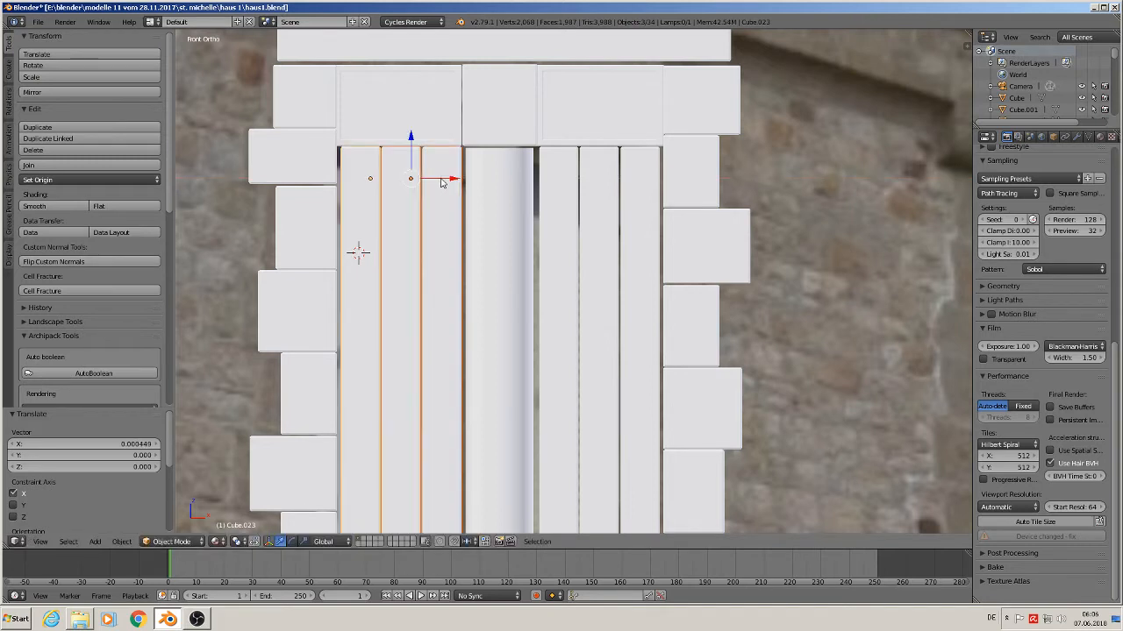
- Move the three right shutter boards together -0.00034 along X toward the column
right_click(561, 254)
shift+right_click(601, 249)
shift+right_click(636, 246)
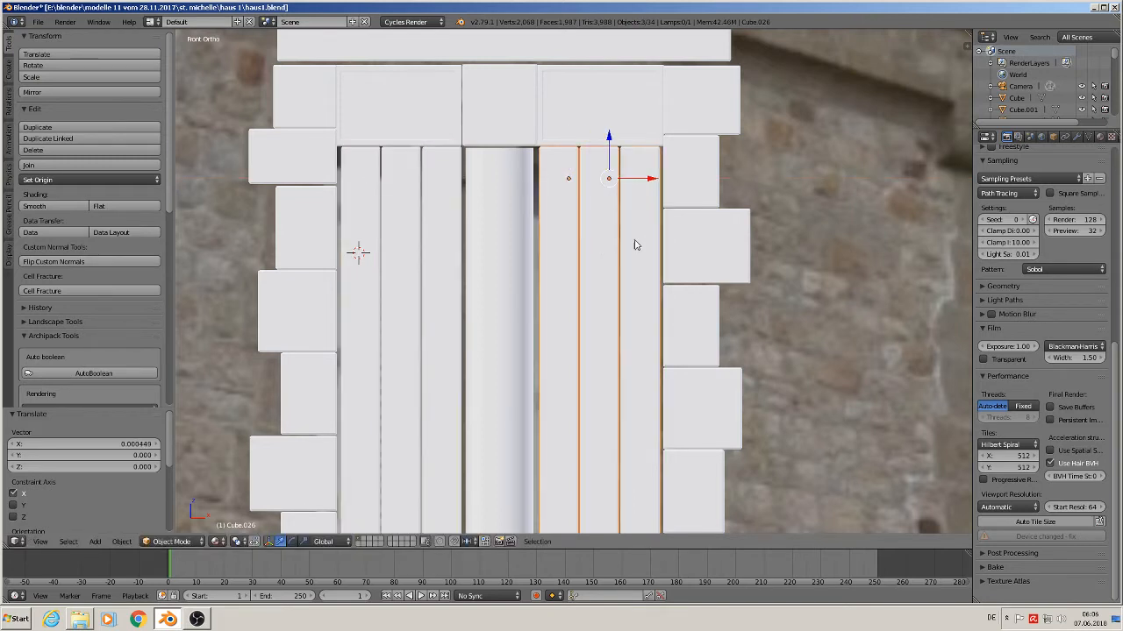
key(g)
key(x)
click(649, 184)
scroll(645, 201, down, 2)
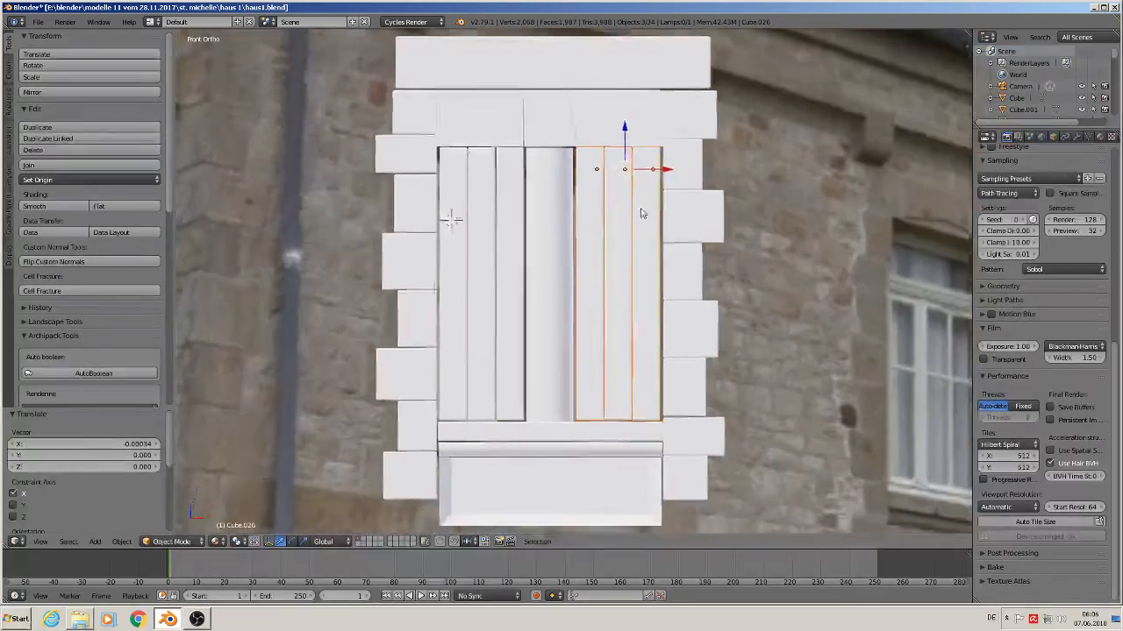
shift+middle_drag(641, 211, 626, 186)
scroll(635, 191, down, 4)
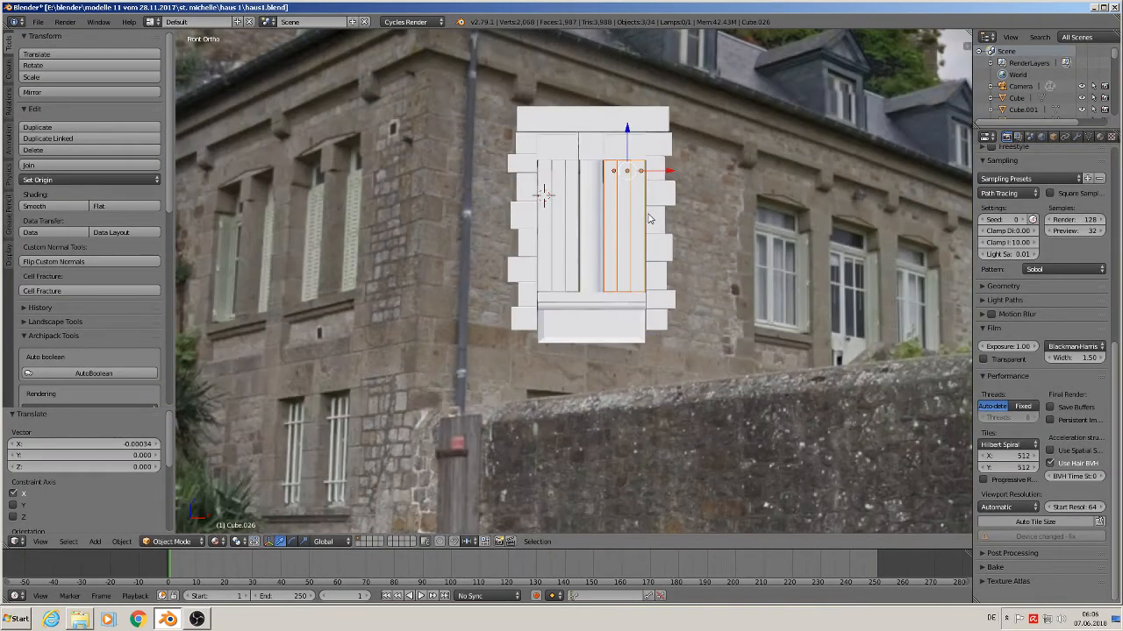
- Duplicate the central column and move the copy -0.022 along X over the left shutter, with -0.008 along Y to bring it in front
scroll(588, 251, up, 5)
key(a)
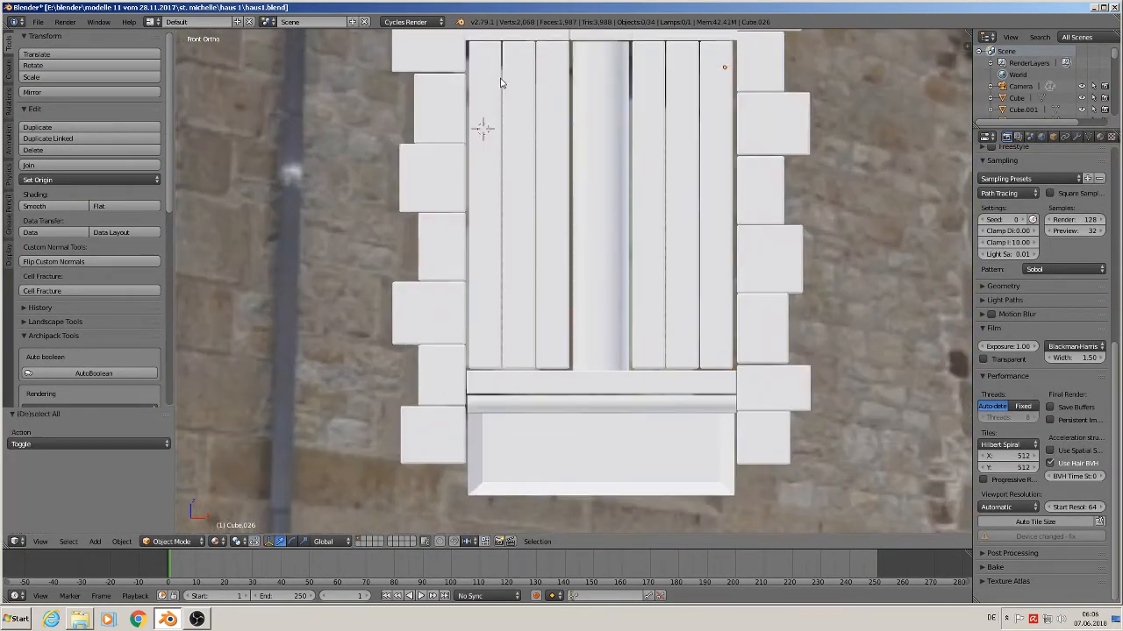
right_click(607, 165)
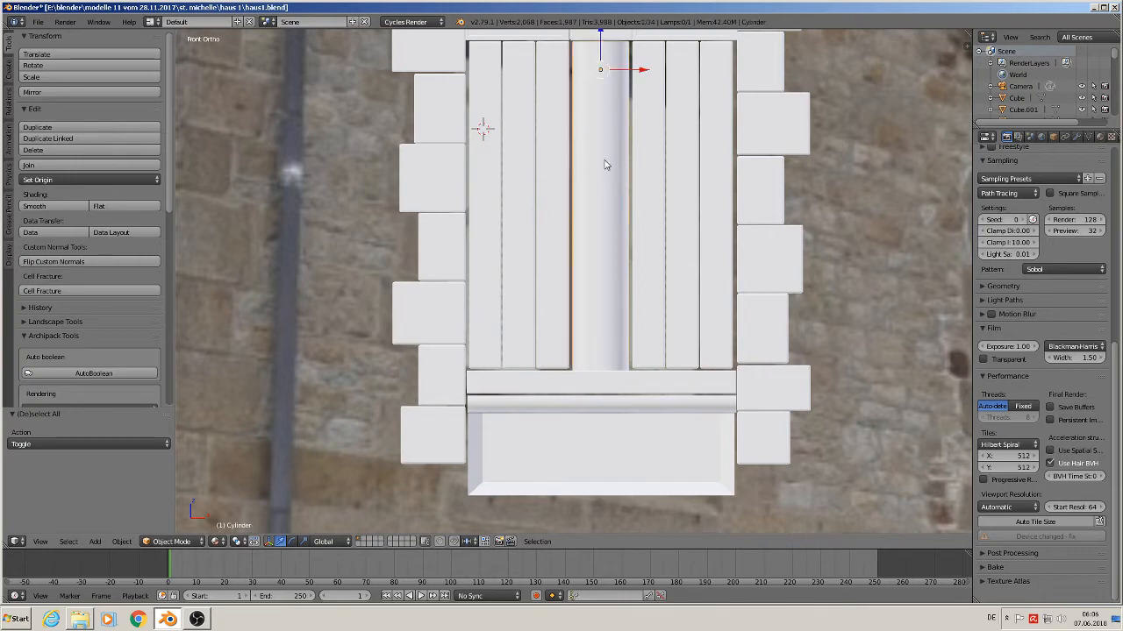
key(shift+d)
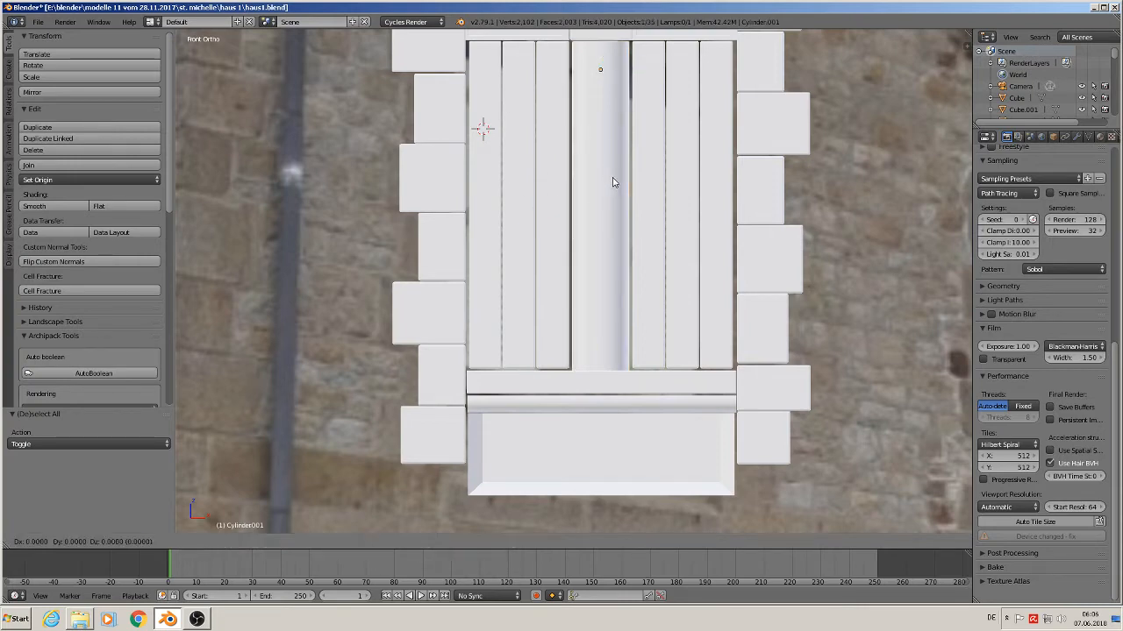
key(x)
click(542, 76)
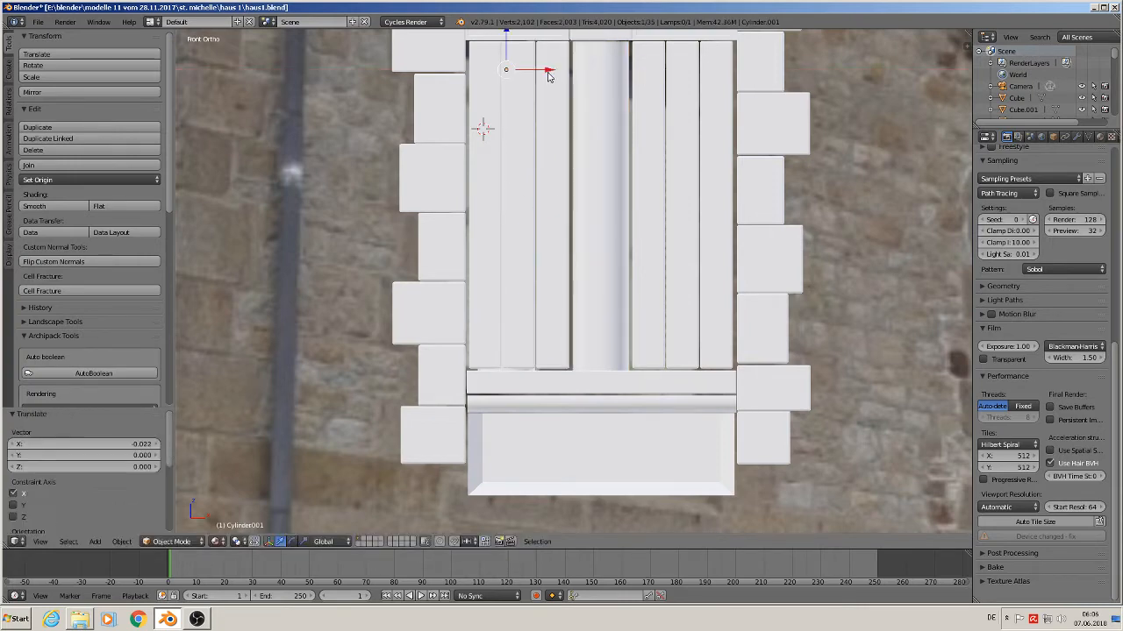
middle_drag(542, 77, 631, 79)
click(518, 93)
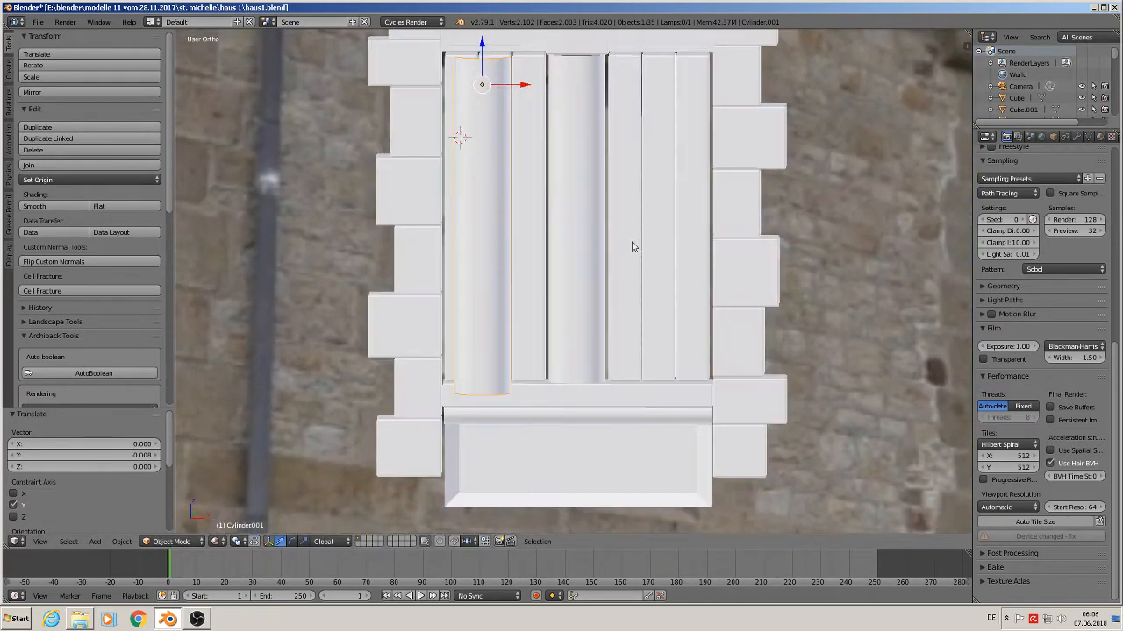
- Scale the column copy to 0.056 as a small peg and move it -0.001 along X into the gap between the first two left boards
key(s)
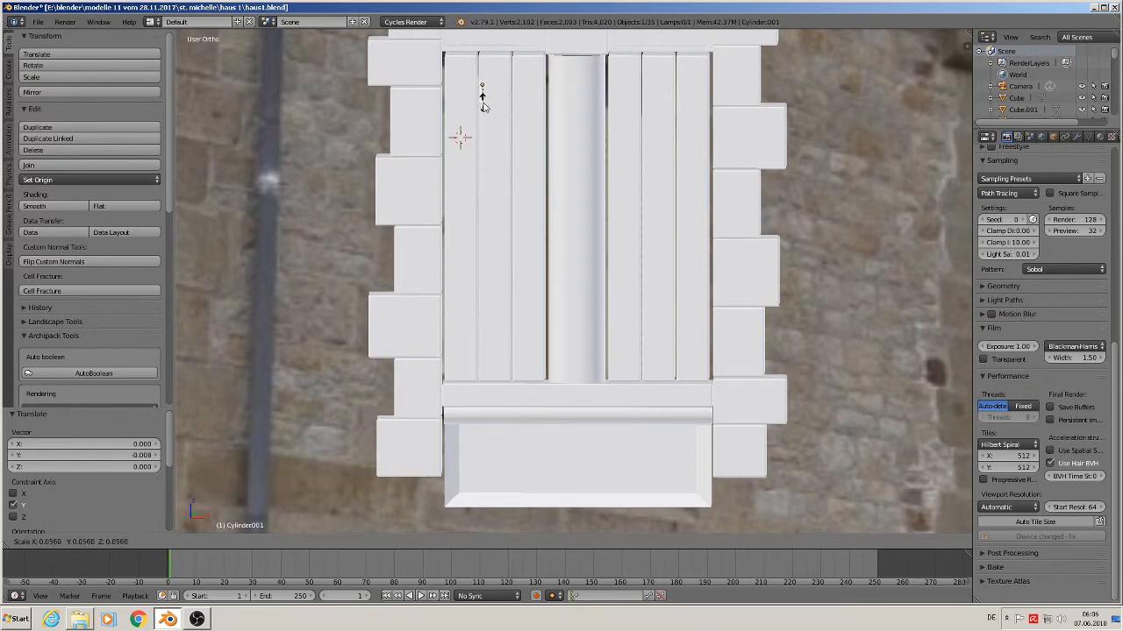
click(484, 107)
scroll(511, 125, up, 2)
scroll(511, 124, up, 1)
key(g)
key(x)
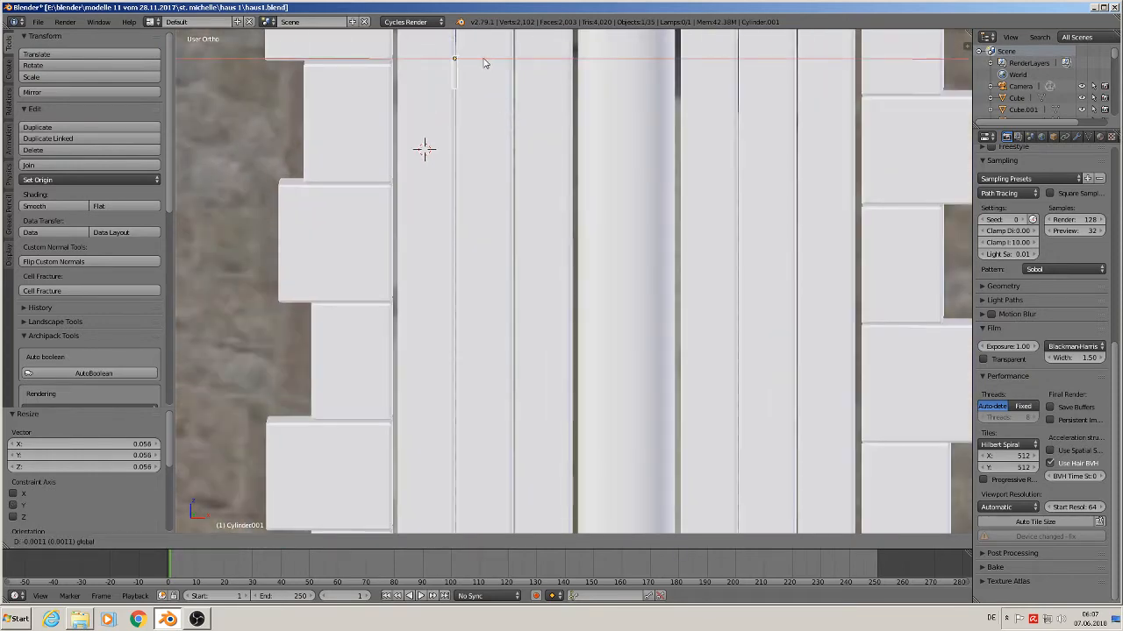
click(489, 66)
key(KP_1)
- Place two linked duplicates of the peg down the same gap, offsetting them -0.026 and -0.028 along Z in turn
scroll(503, 173, down, 4)
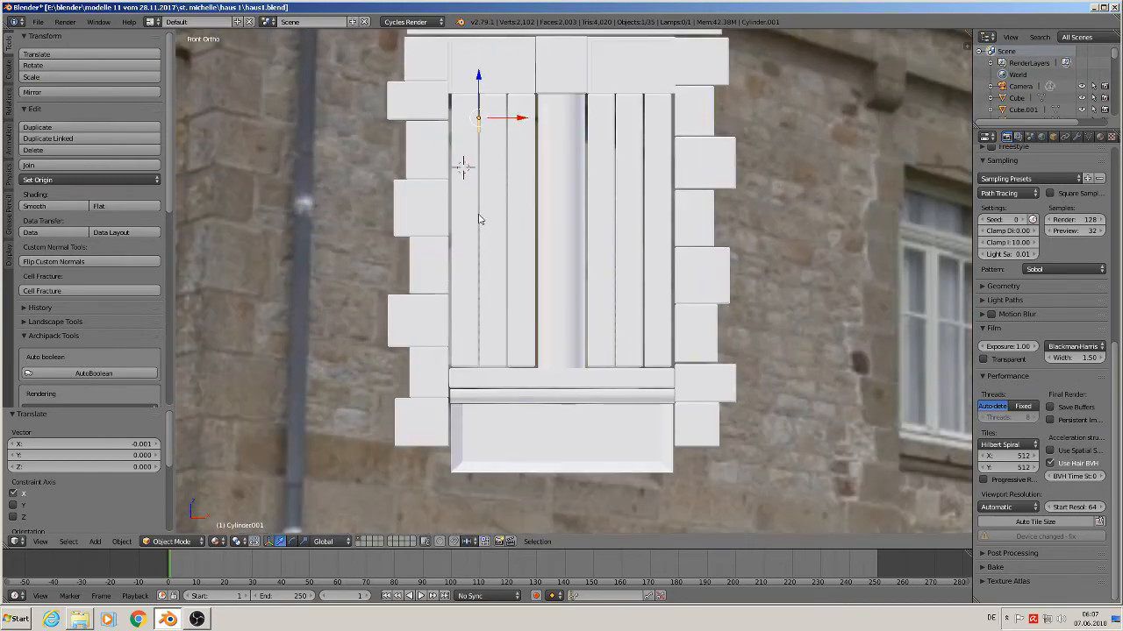
key(alt+d)
click(479, 216)
drag(479, 78, 482, 176)
right_click(481, 172)
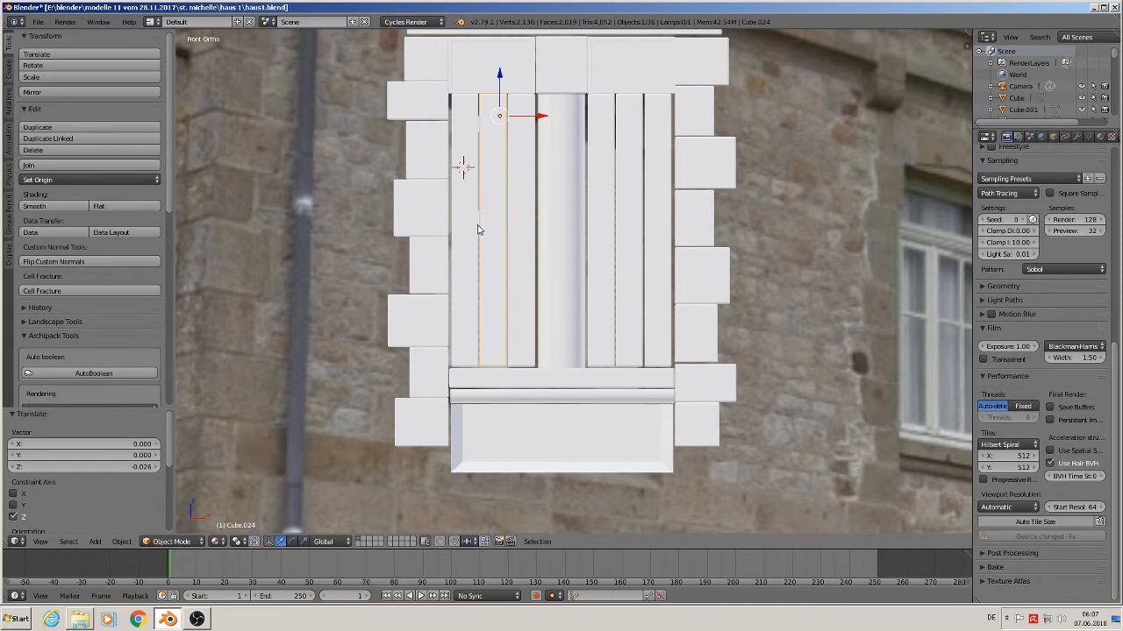
right_click(478, 226)
drag(478, 182, 482, 281)
key(alt+d)
right_click(476, 192)
- Join the three pegs in the first left gap into one object
shift+right_click(478, 225)
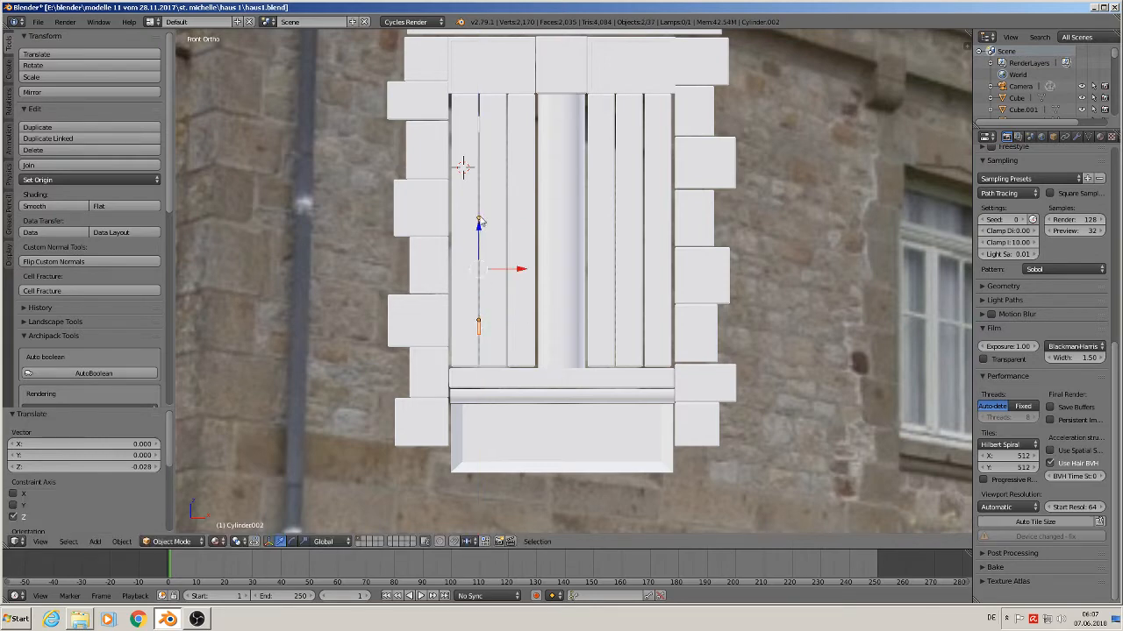
shift+right_click(482, 131)
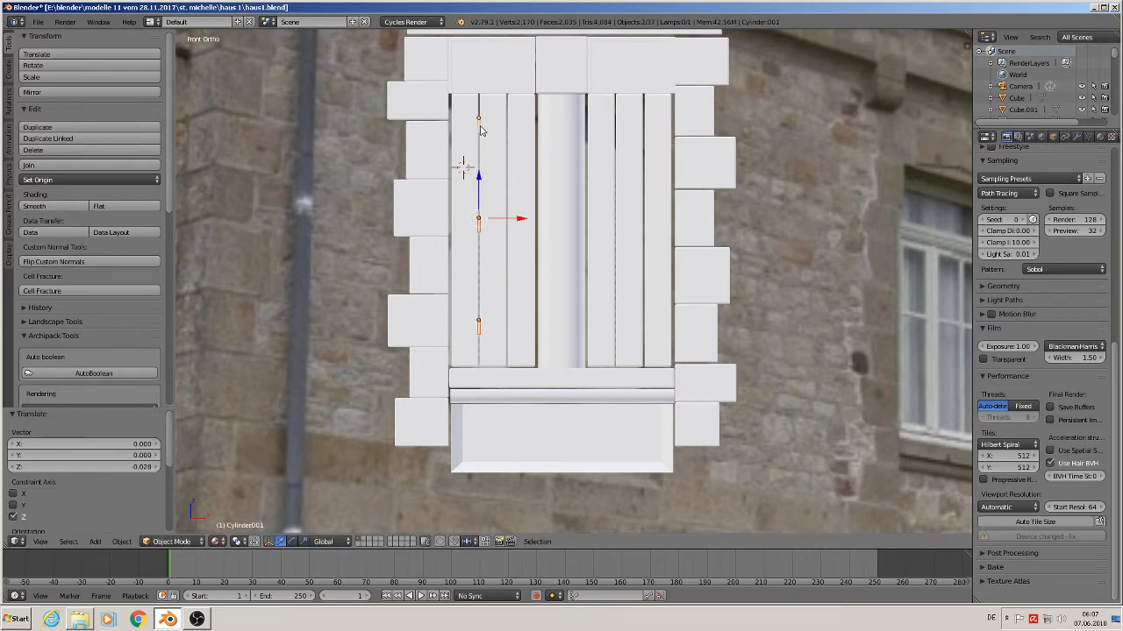
click(63, 164)
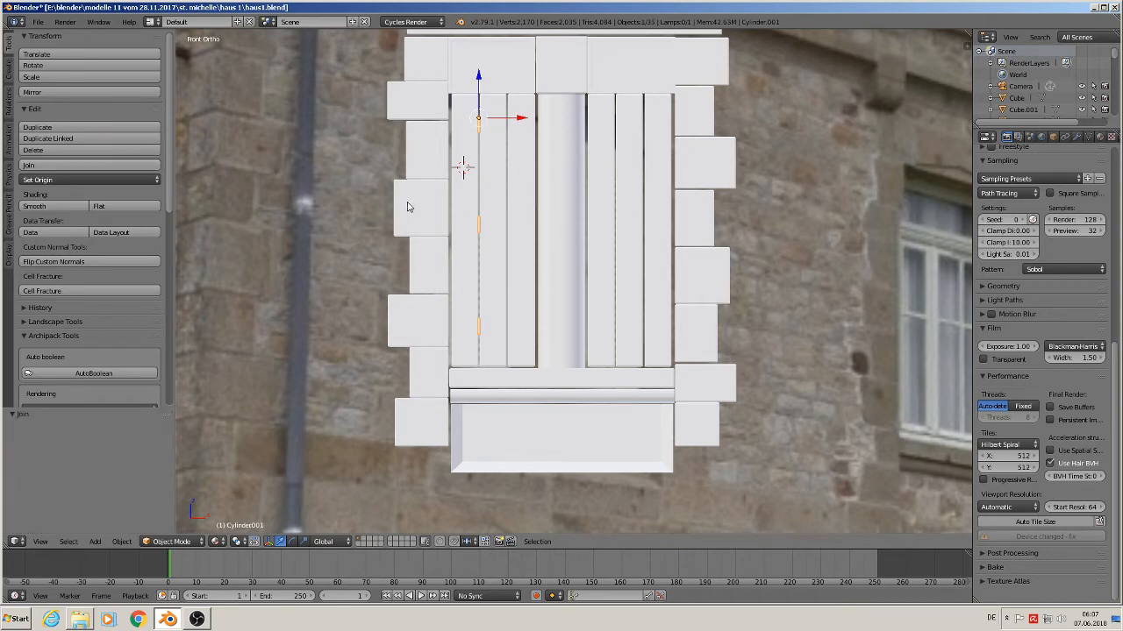
- Make a linked duplicate of the peg column 0.008 along X in the second left gap and join both peg columns
key(alt+d)
key(x)
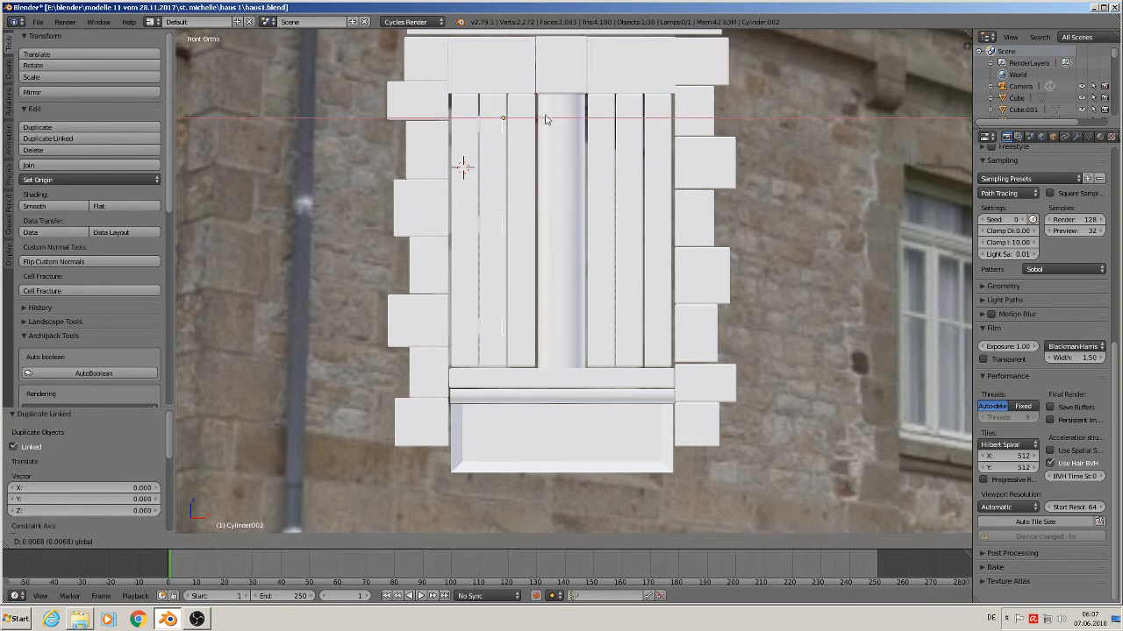
click(550, 119)
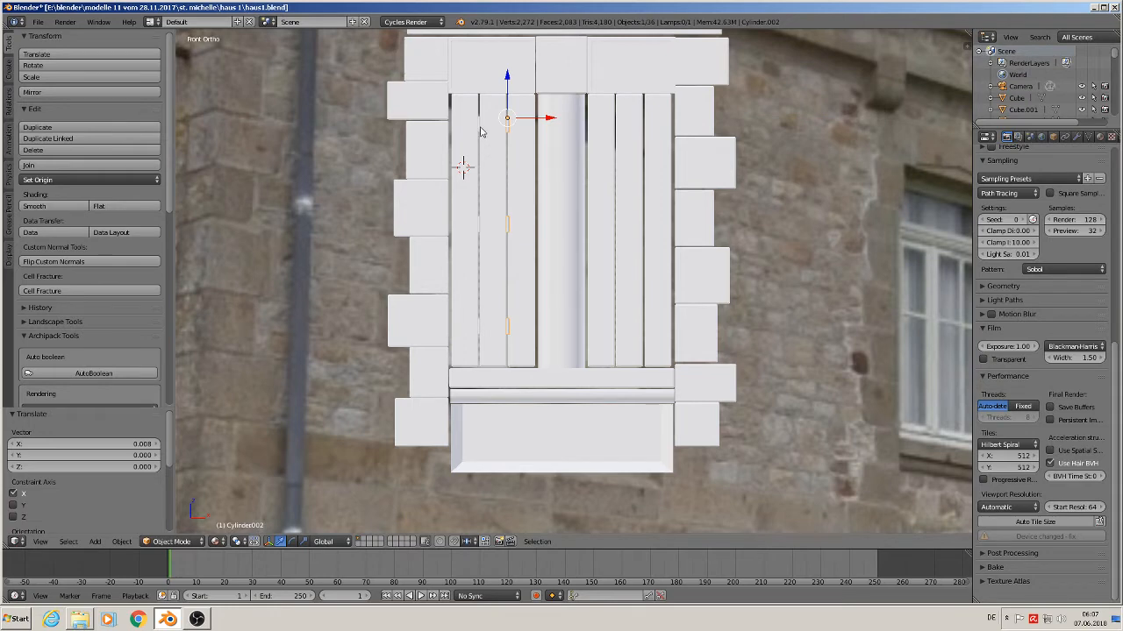
shift+right_click(479, 130)
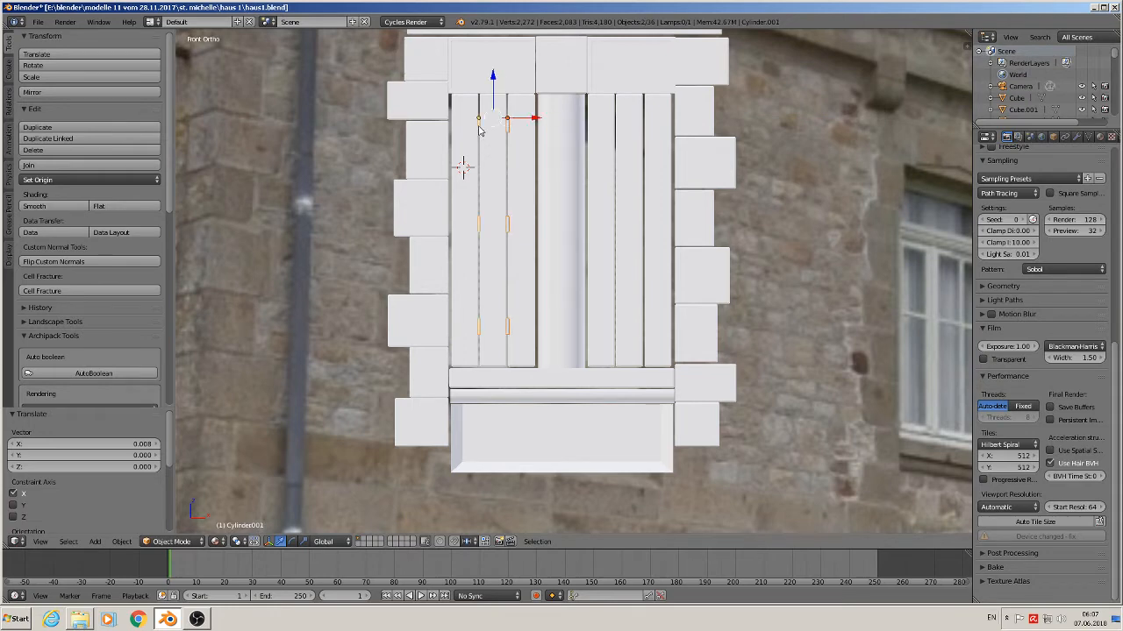
click(87, 165)
- Make a linked duplicate of the left pegs 0.038 along X in the right shutter's gaps and join both sets of pegs
key(alt+d)
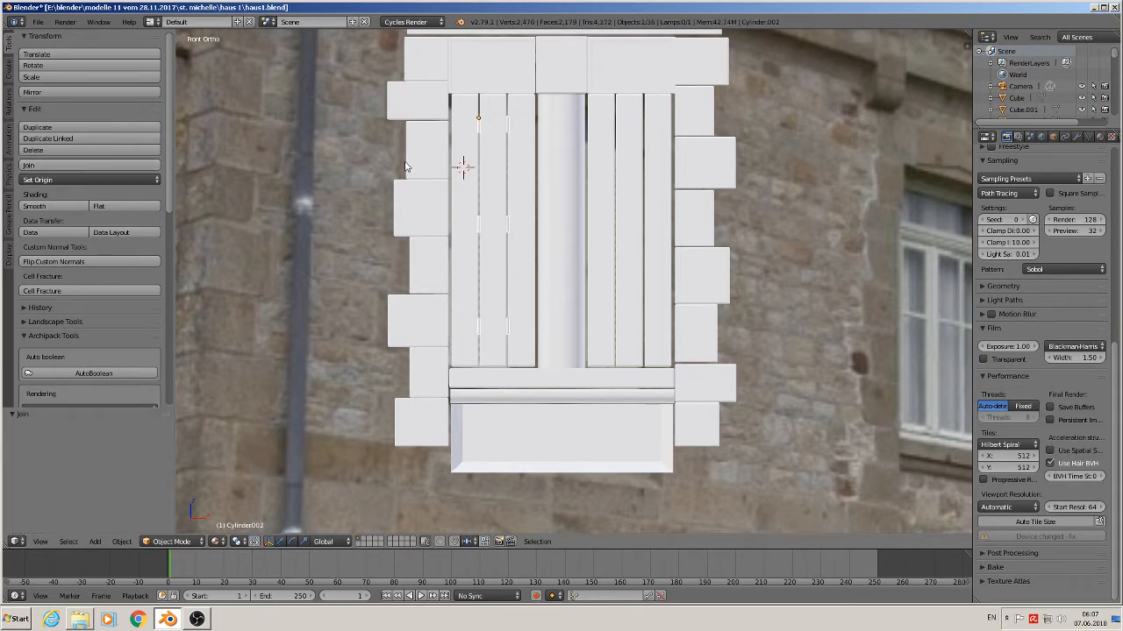
click(405, 163)
drag(524, 117, 664, 139)
middle_drag(631, 165, 572, 156)
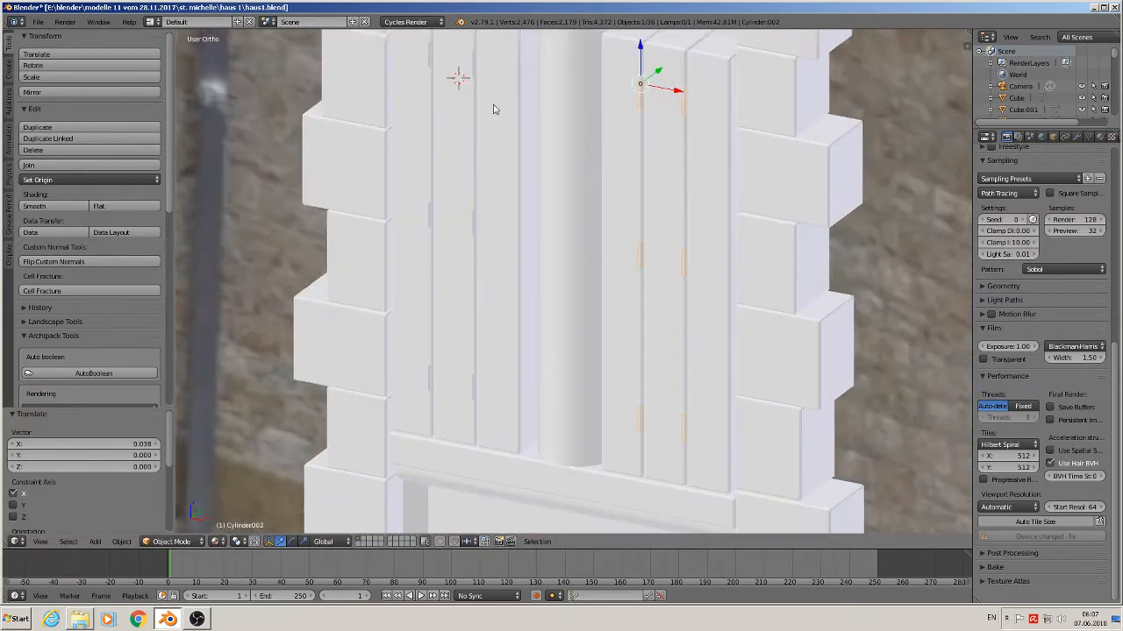
shift+right_click(473, 63)
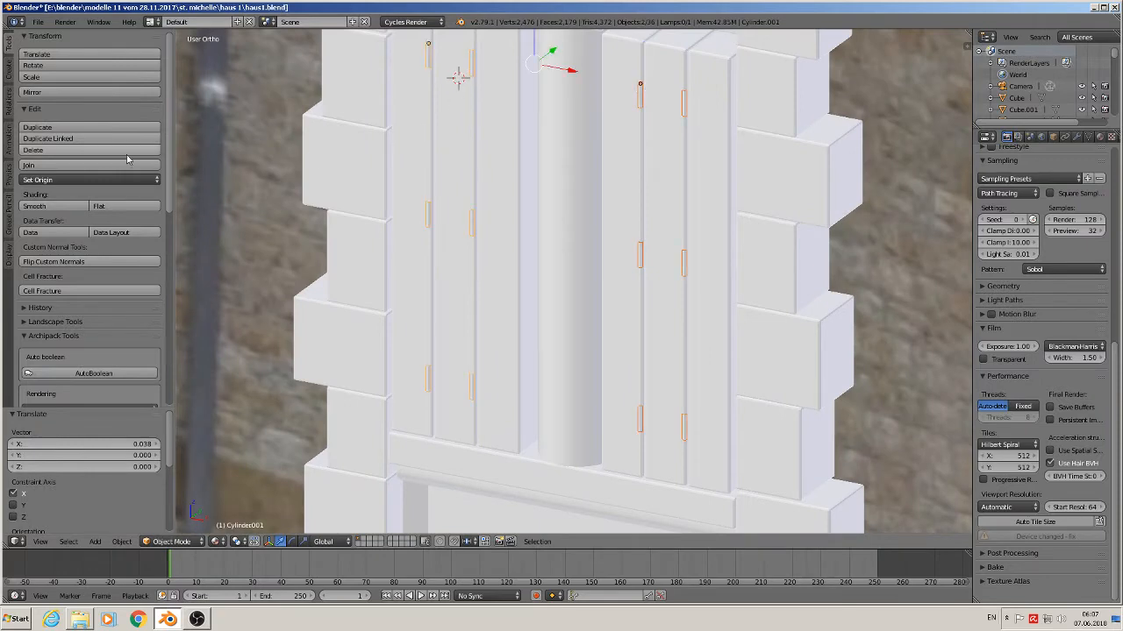
click(28, 165)
- Adjust the depth of all joined pegs between the boards along Y, including a move of -0.000462
middle_drag(386, 188, 464, 138)
key(g)
key(y)
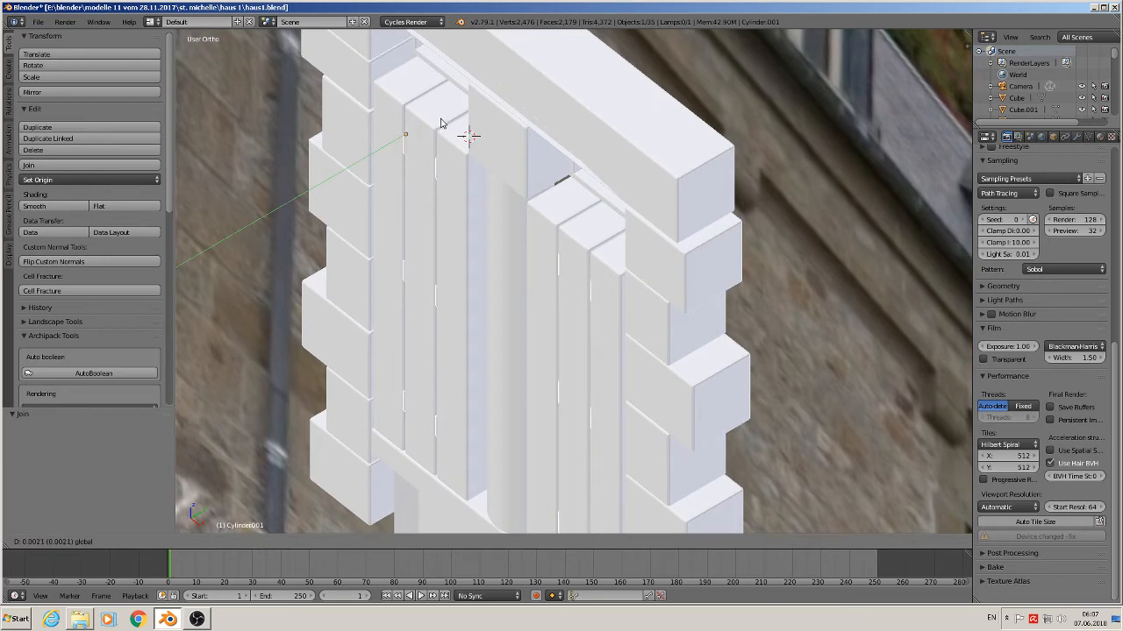
click(439, 123)
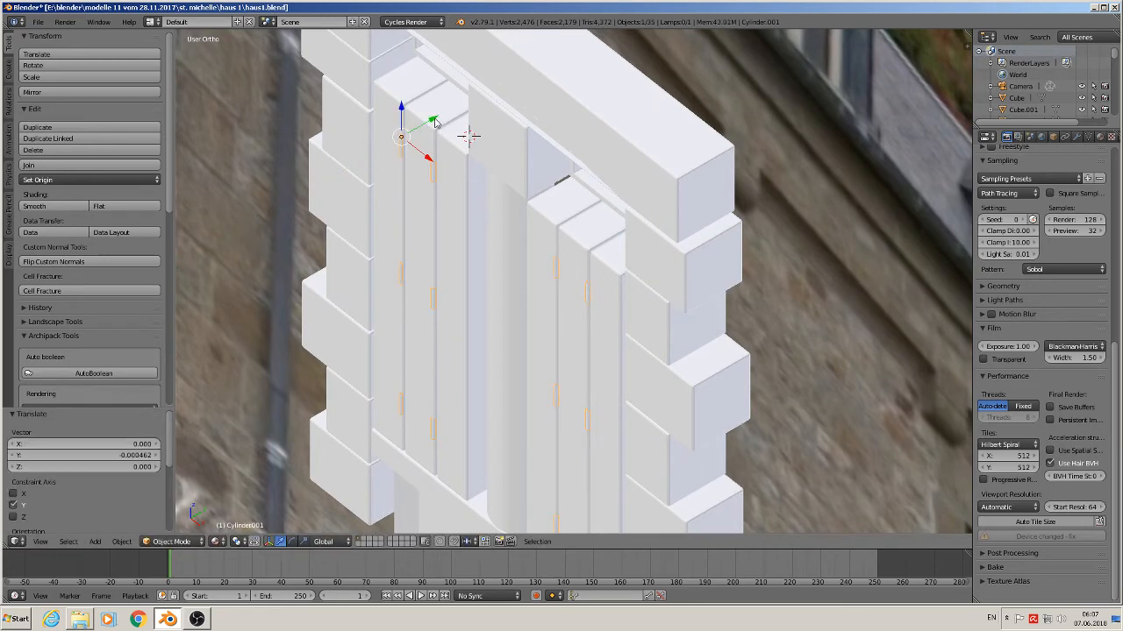
drag(434, 120, 436, 117)
- Thin the linked shutter boards by moving the first left board's back vertices -0.01 along Y
right_click(422, 91)
key(Tab)
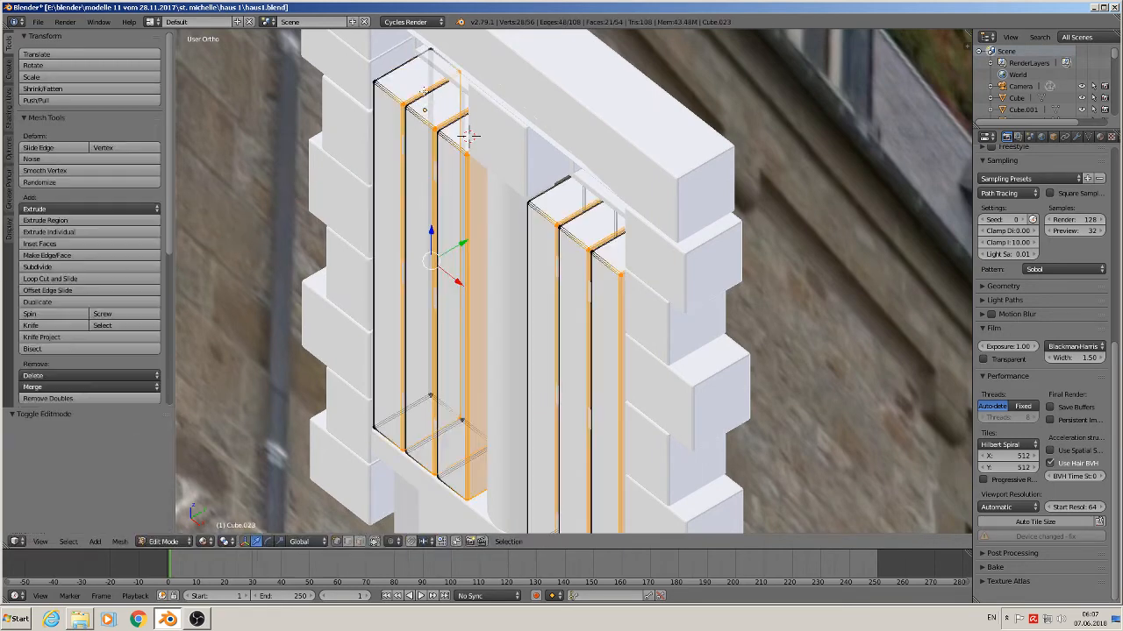
middle_drag(467, 133, 406, 188)
key(a)
drag(450, 225, 384, 231)
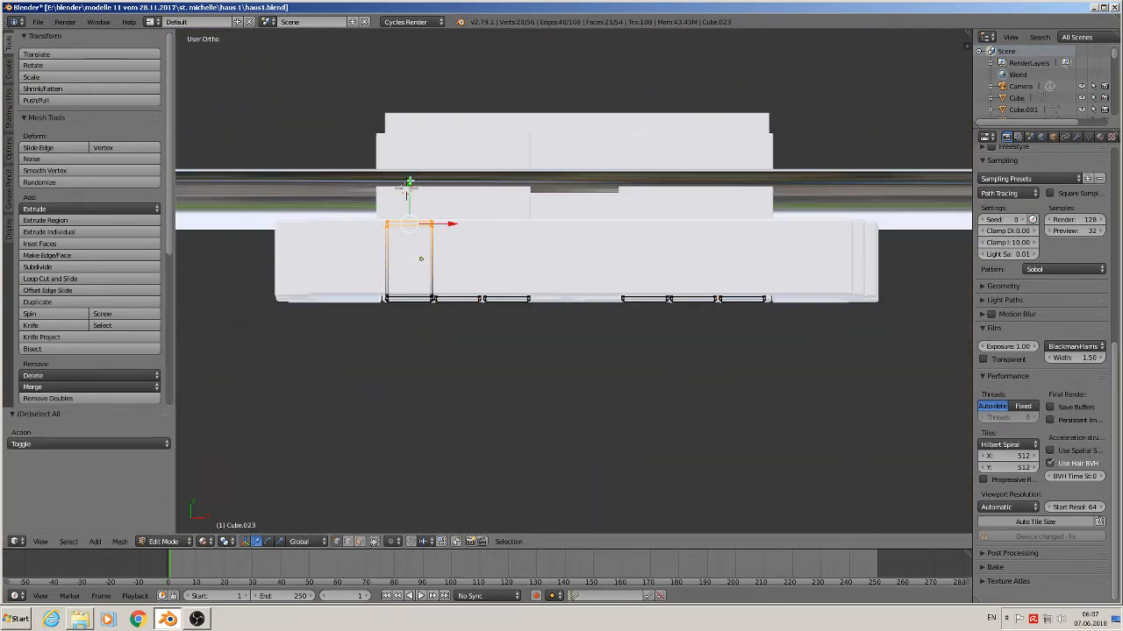
text(gy-0.01)
key(Return)
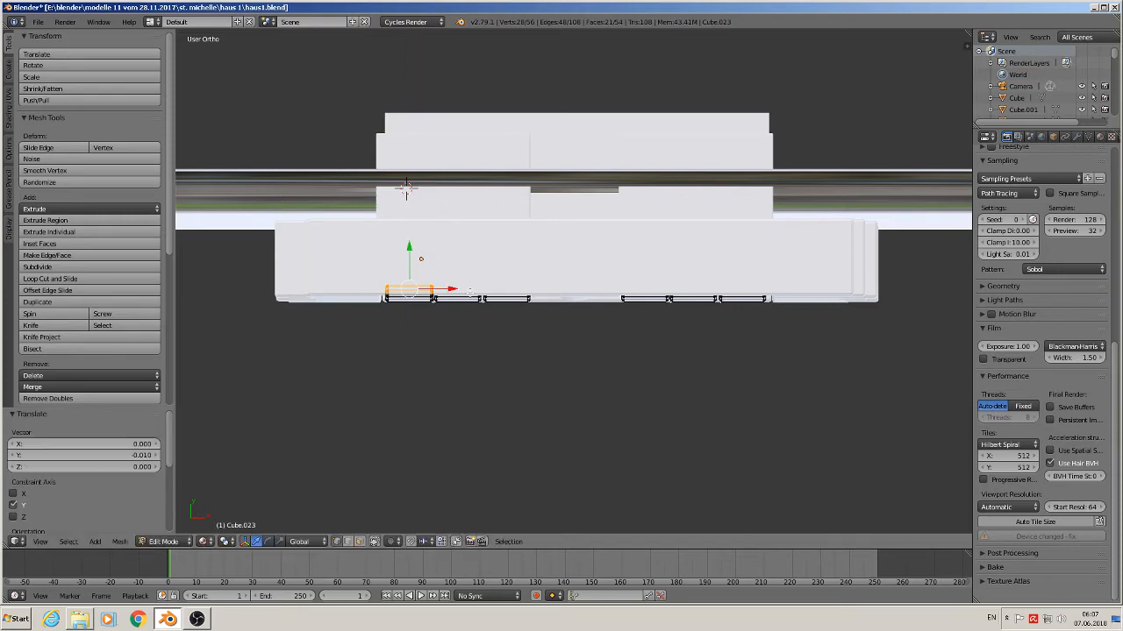
key(Tab)
- Join the three left and three right shutter boards into one object
middle_drag(526, 365, 484, 245)
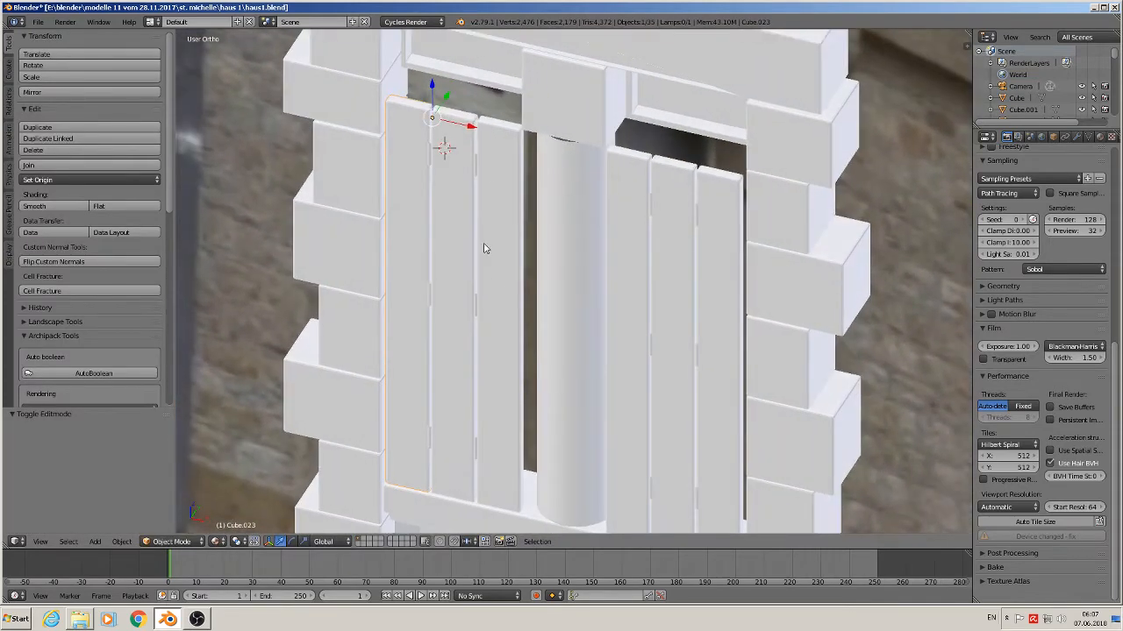
scroll(483, 248, down, 2)
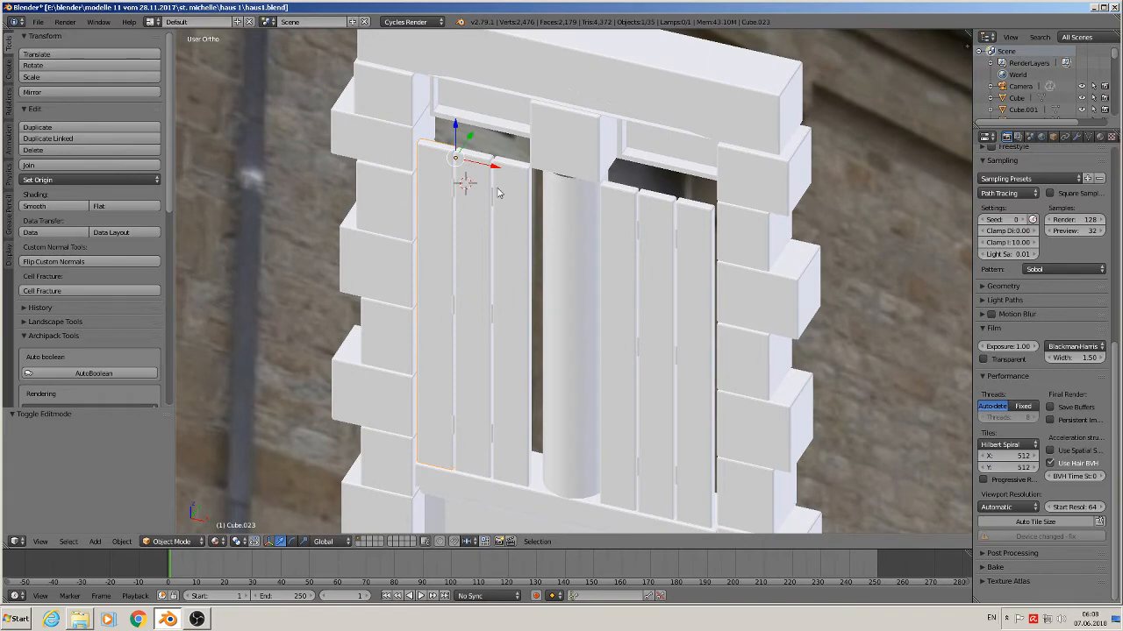
shift+click(471, 202)
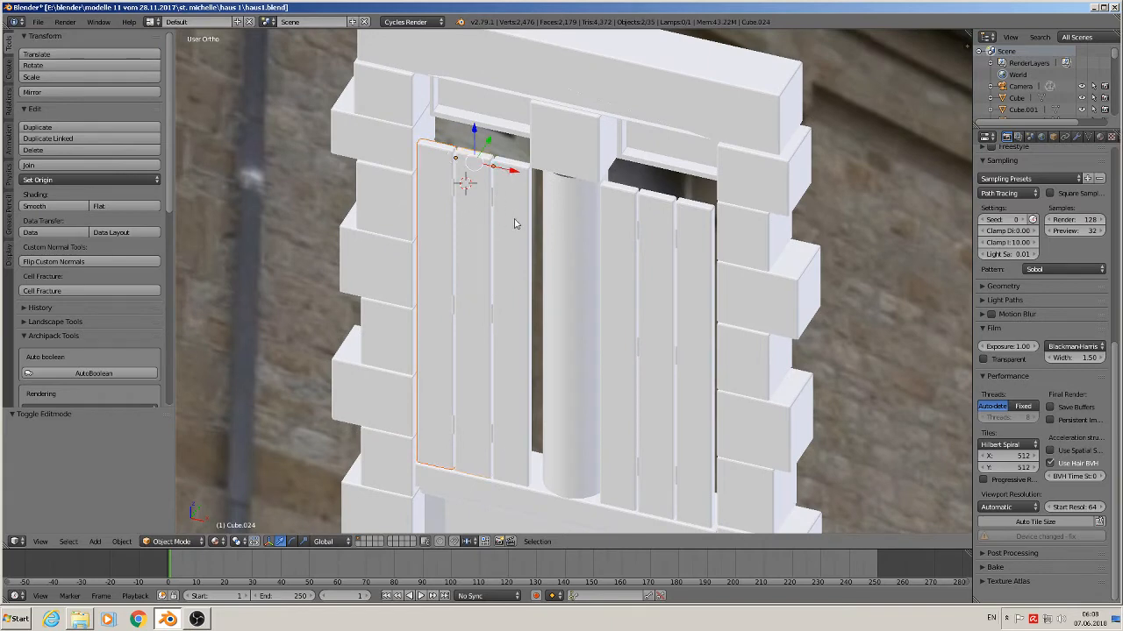
shift+click(524, 222)
shift+click(619, 230)
shift+click(663, 228)
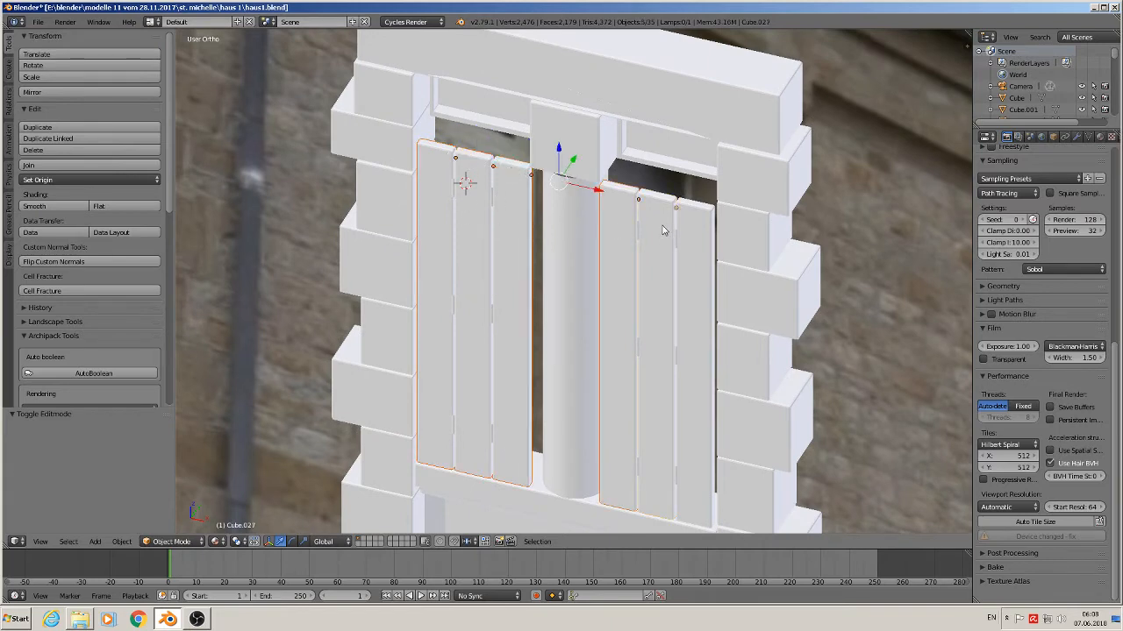
shift+click(693, 230)
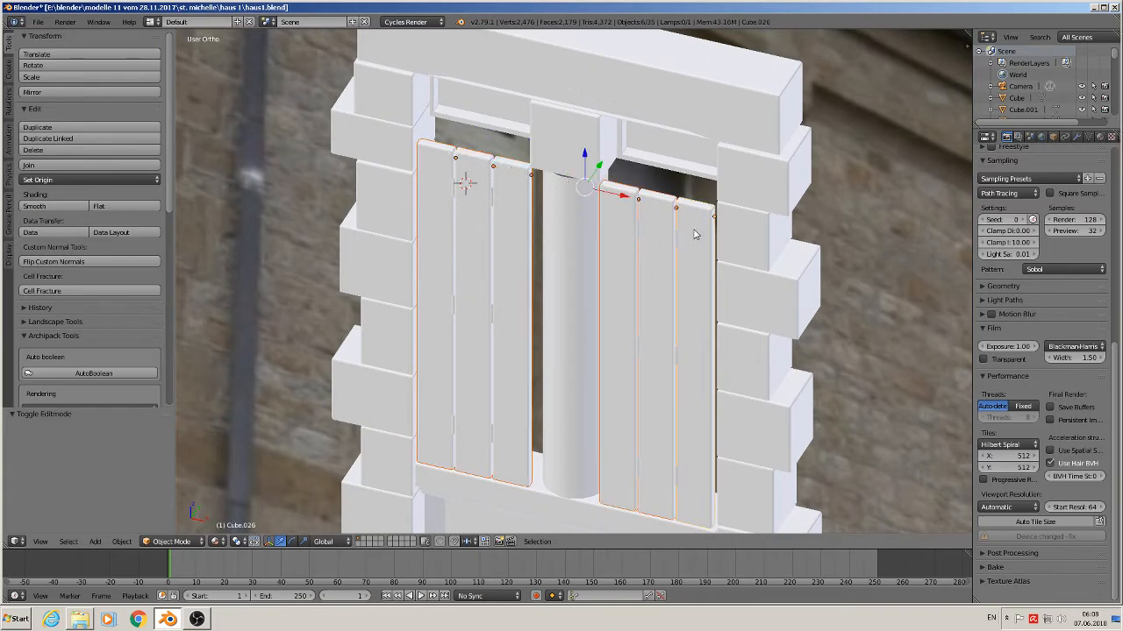
click(76, 164)
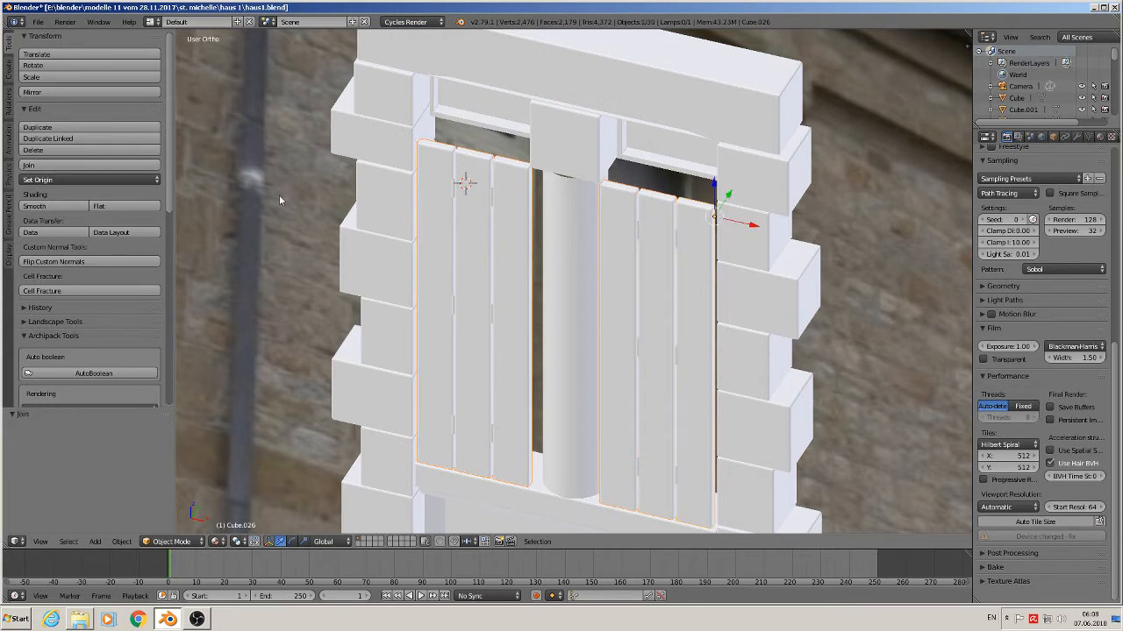
- Join the pegs with the shutter boards and move the combined shutters 0.008 along Y back into the window recess
shift+right_click(454, 188)
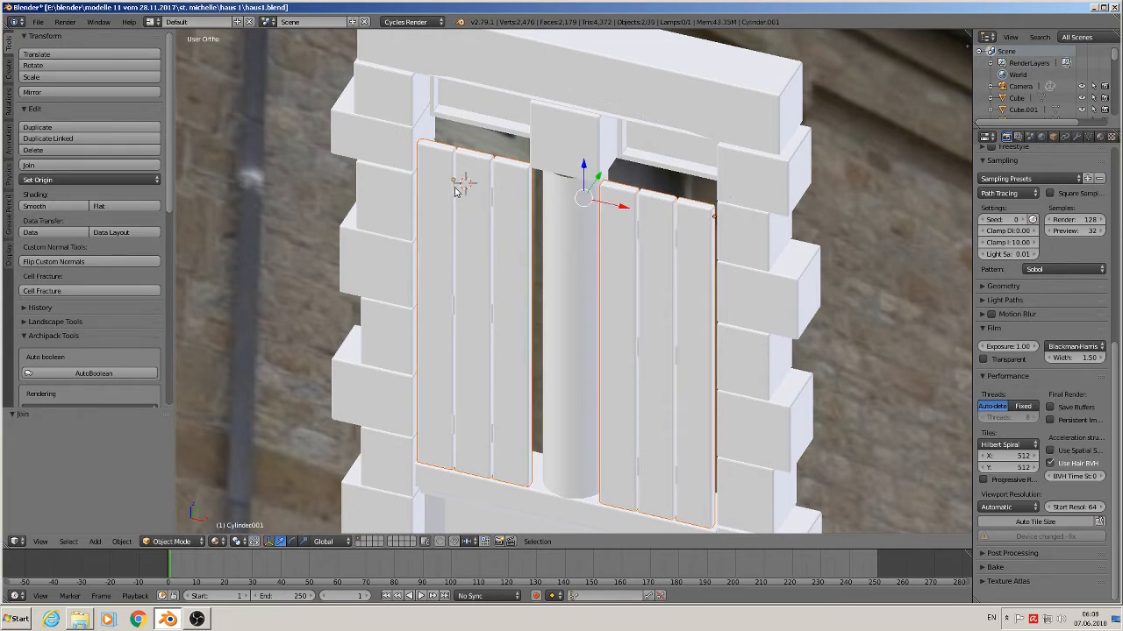
click(53, 165)
middle_drag(314, 191, 521, 245)
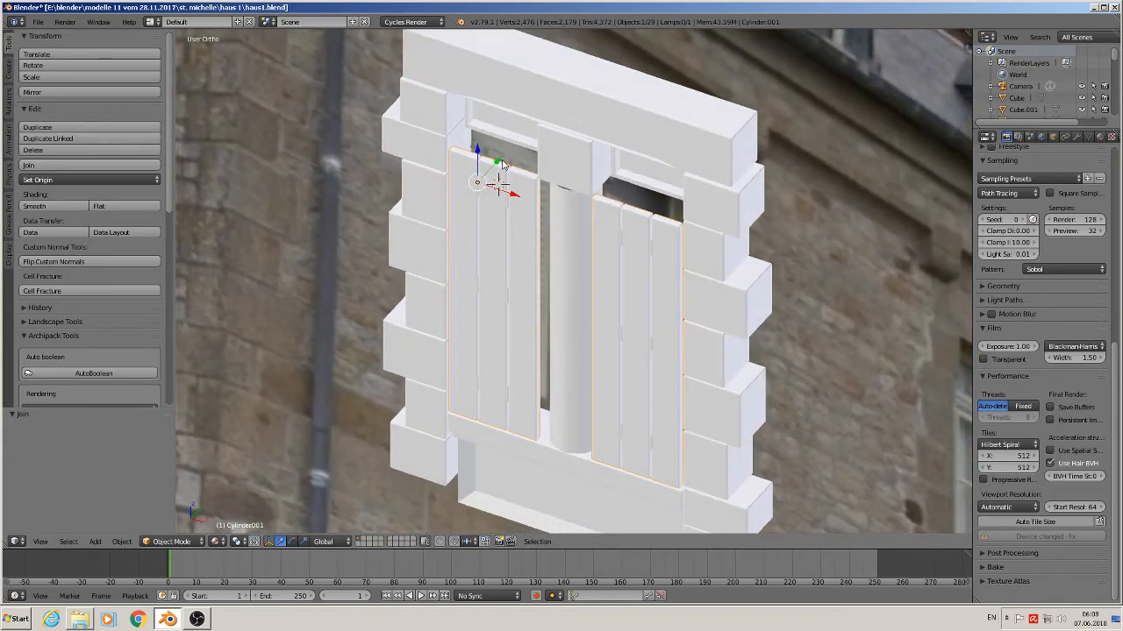
drag(500, 159, 526, 152)
- Extend the central column's two rear side edges about 0.0047 back along Y by extruding them
scroll(650, 240, up, 2)
right_click(555, 228)
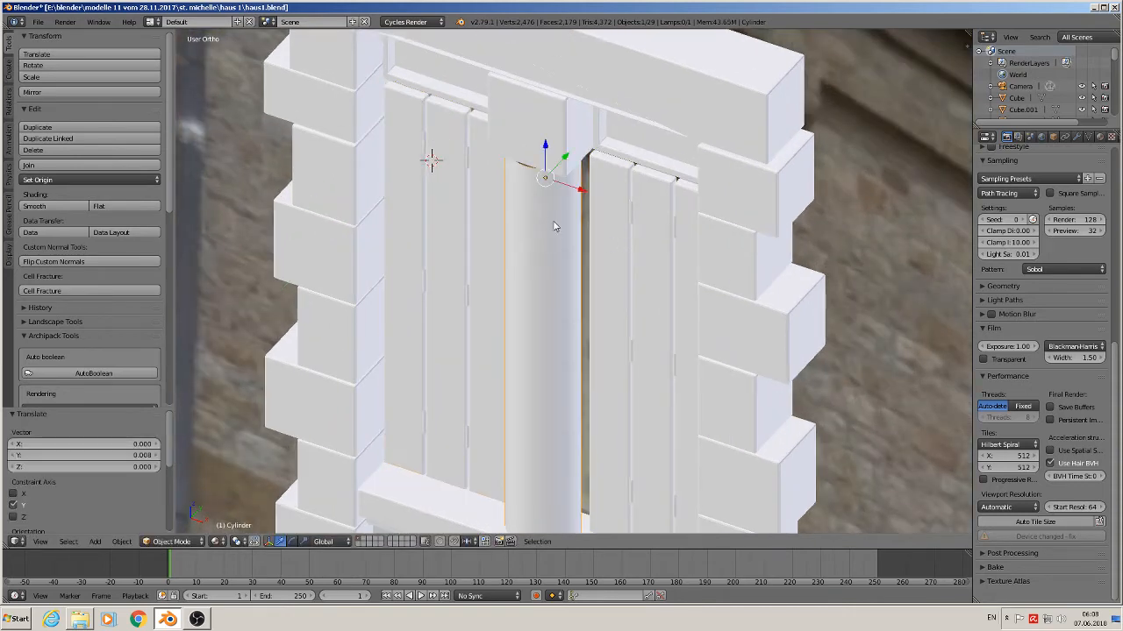
scroll(557, 230, up, 2)
key(Tab)
middle_drag(558, 230, 579, 226)
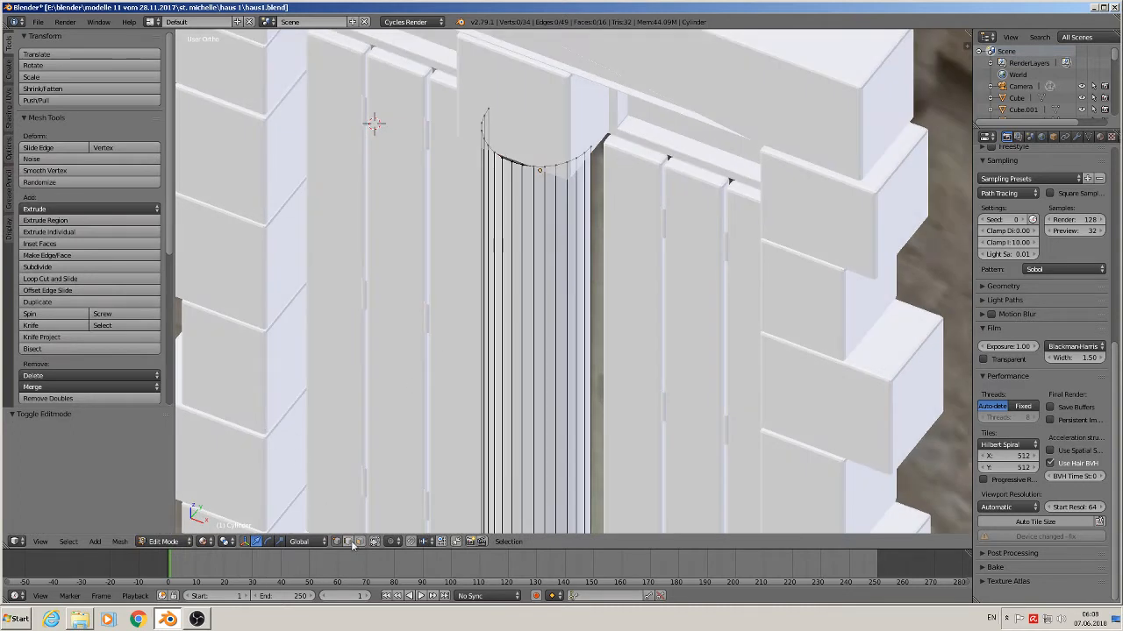
right_click(593, 172)
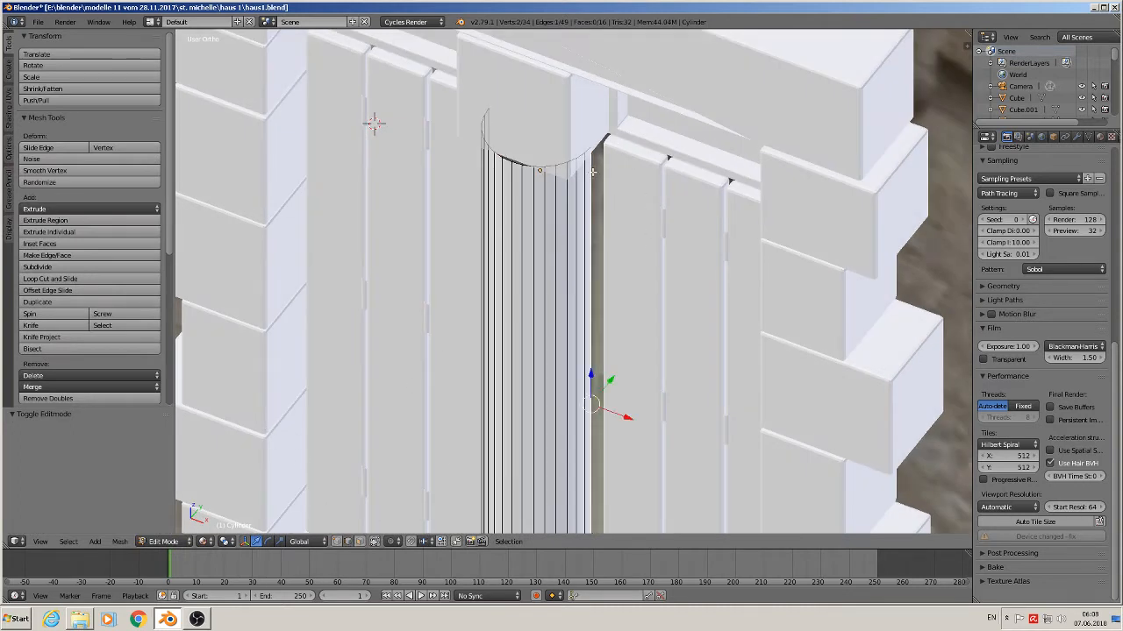
shift+right_click(492, 130)
key(e)
key(Escape)
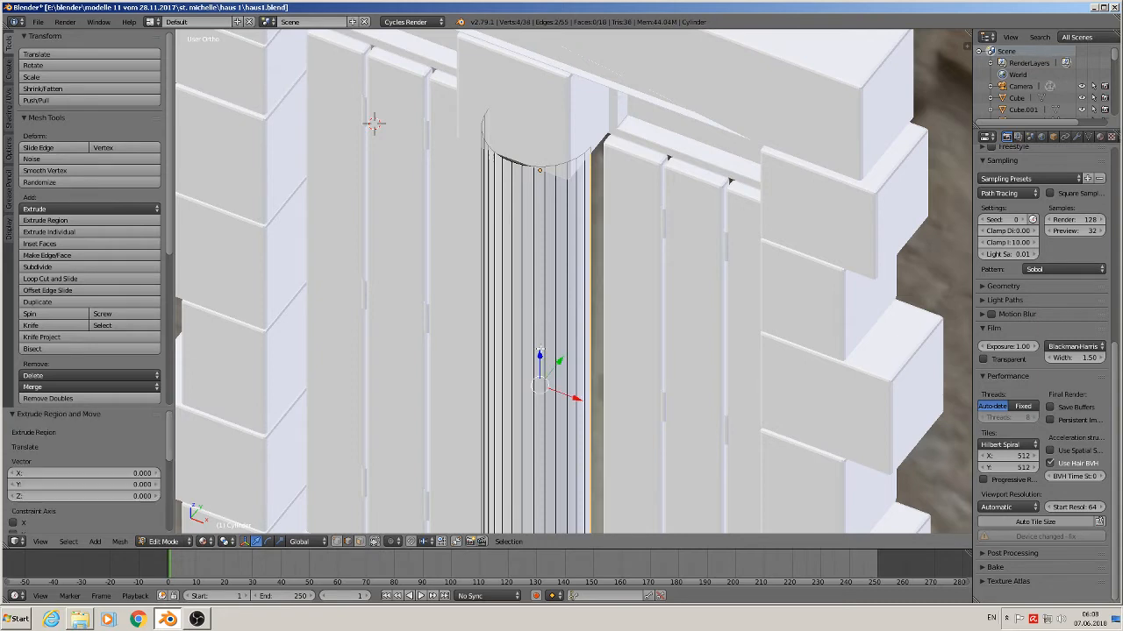
key(g)
key(y)
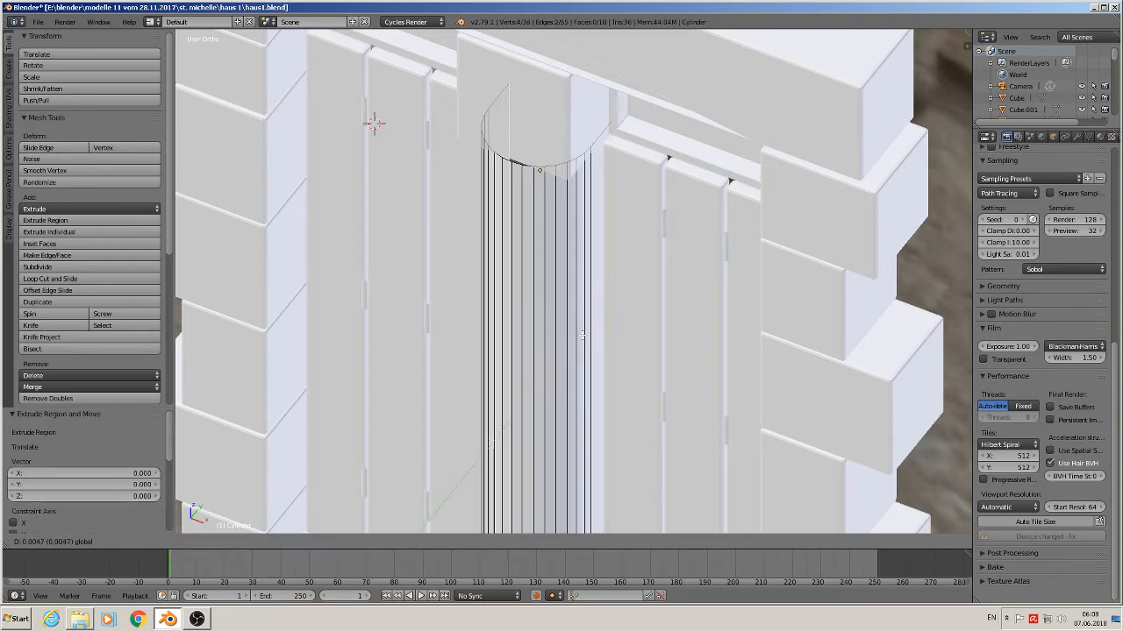
click(581, 334)
key(Tab)
key(Tab)
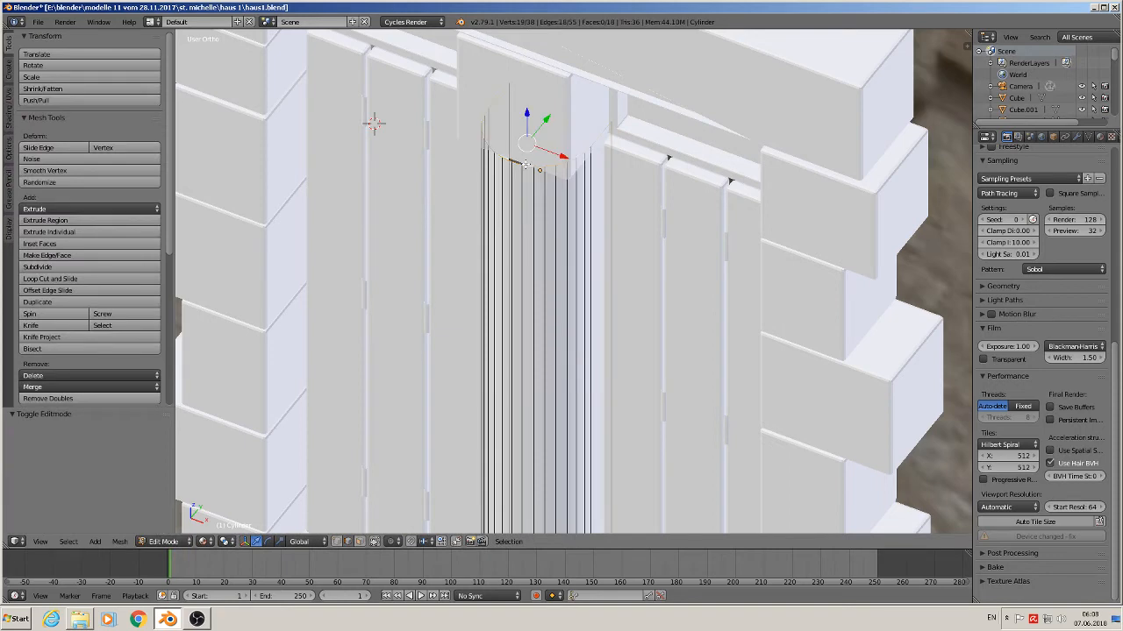
- Fill the open top and bottom ends of the central column with faces
key(f)
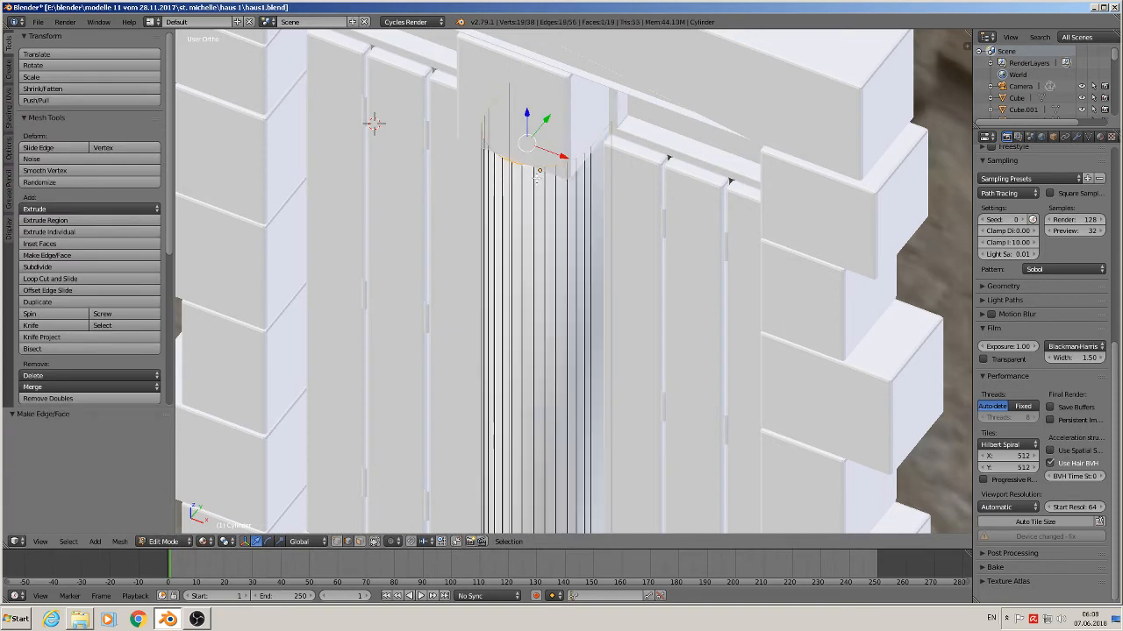
scroll(604, 408, down, 3)
shift+middle_drag(603, 408, 654, 176)
scroll(639, 237, up, 2)
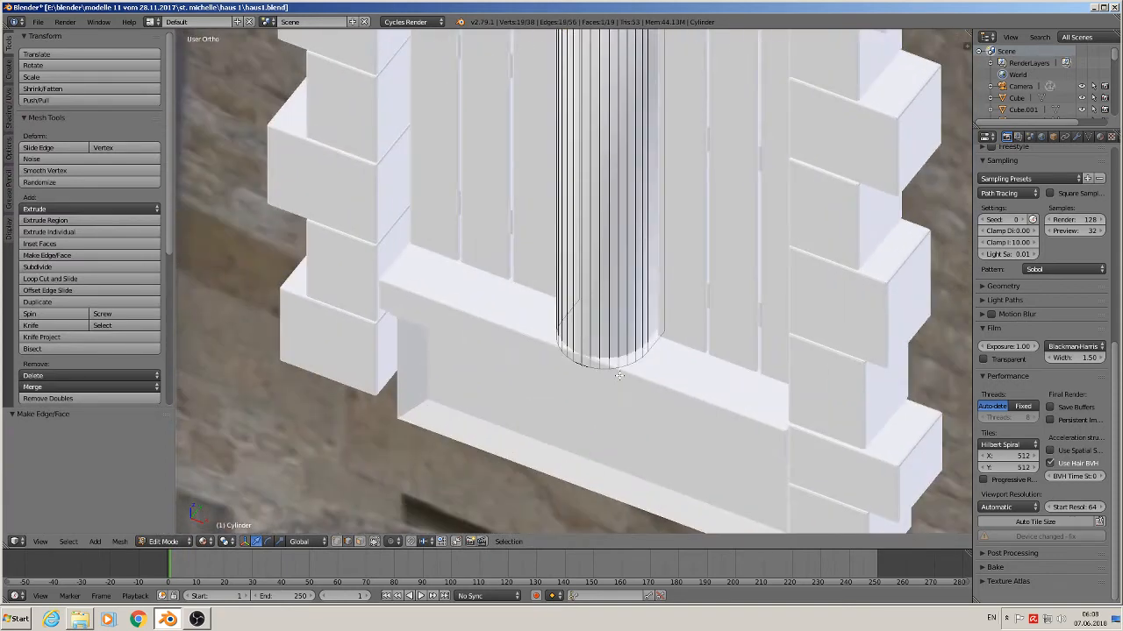
alt+right_click(620, 370)
key(f)
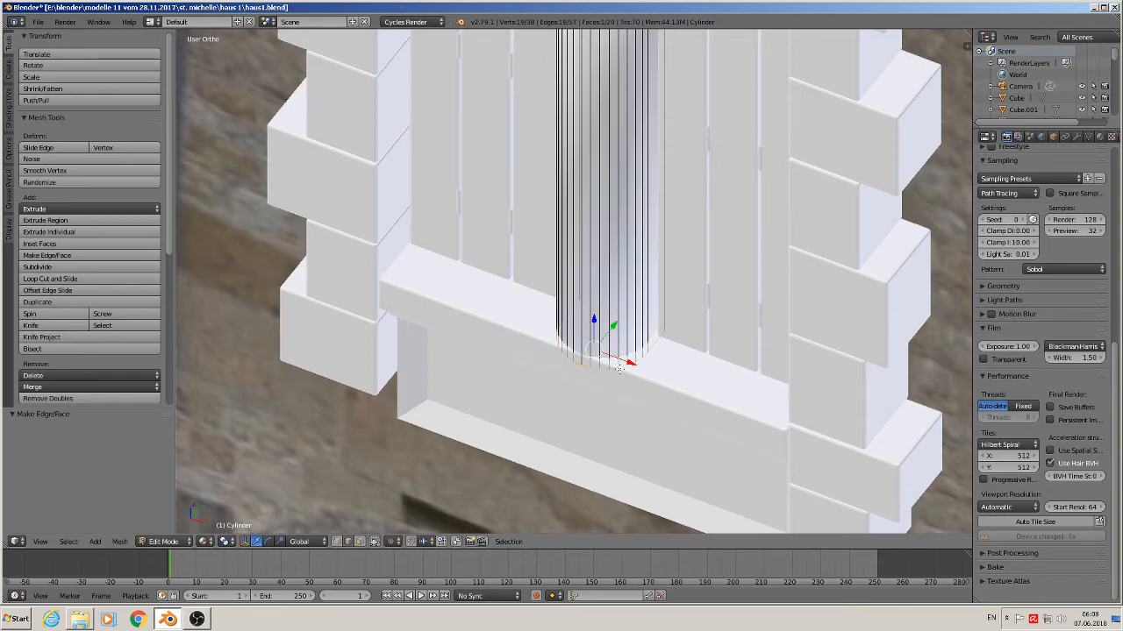
scroll(614, 342, down, 4)
scroll(610, 302, up, 1)
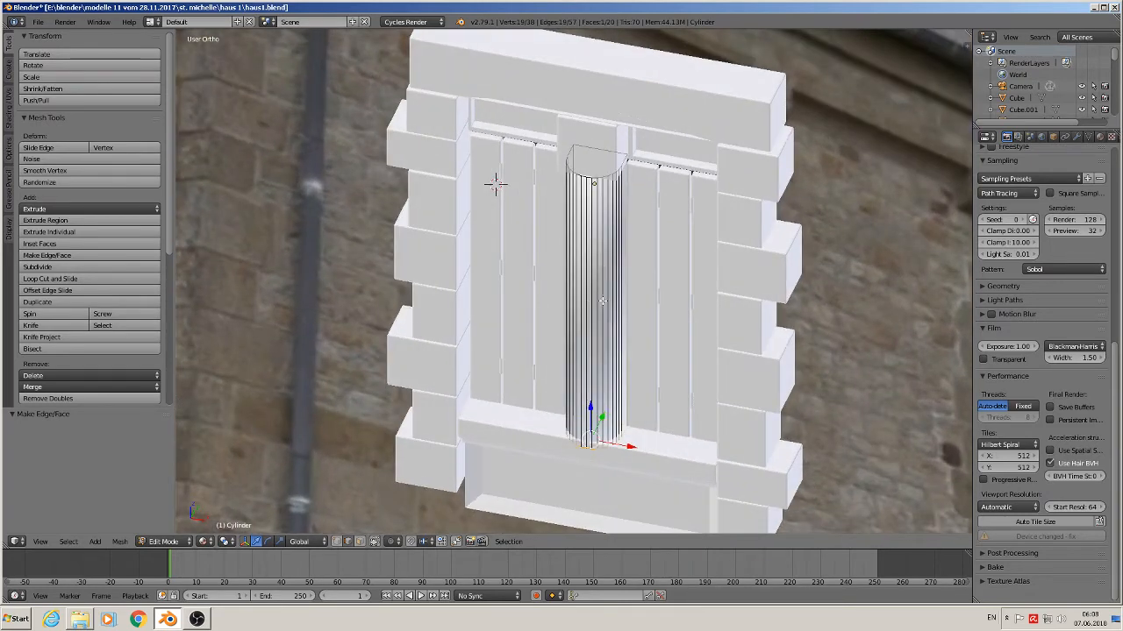
key(alt+r)
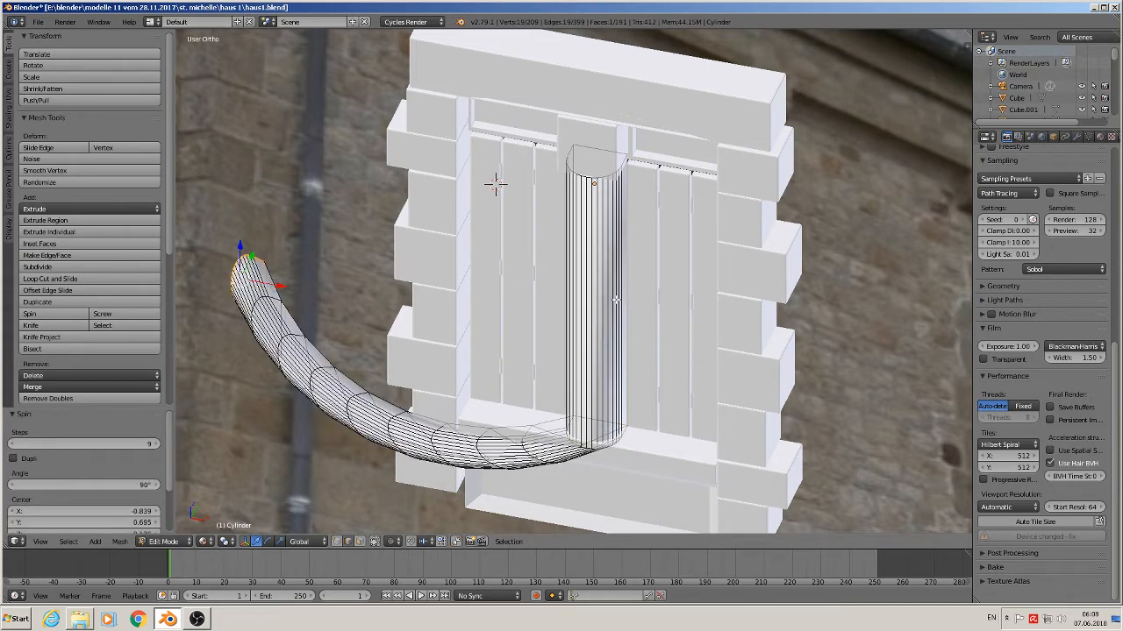
right_click(617, 300)
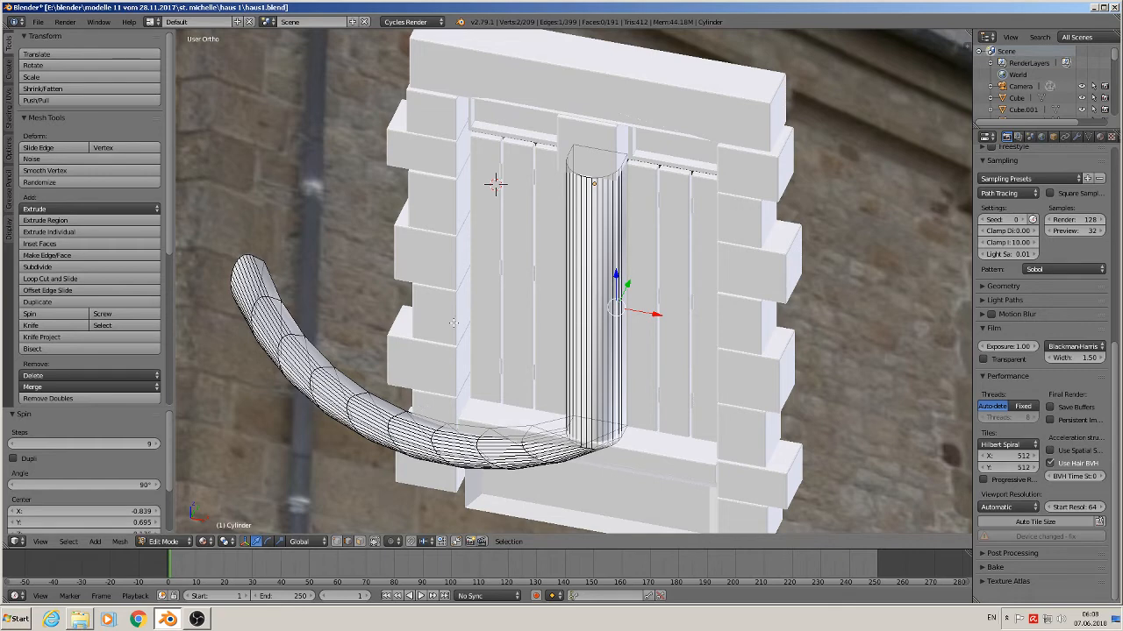
key(ctrl+t)
key(ctrl+r)
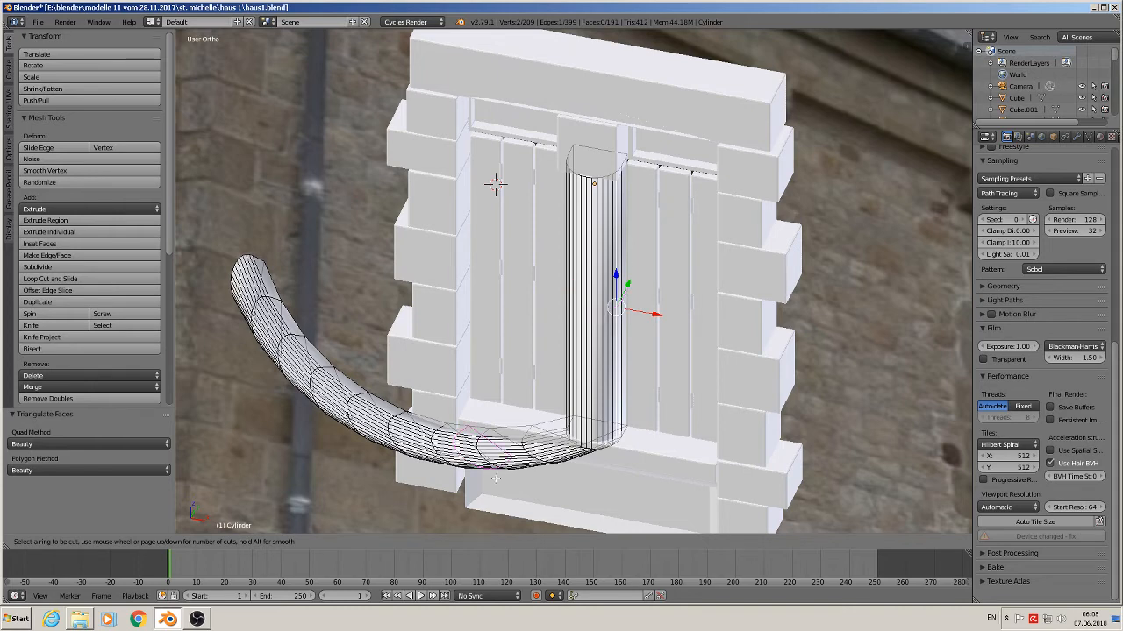
key(Escape)
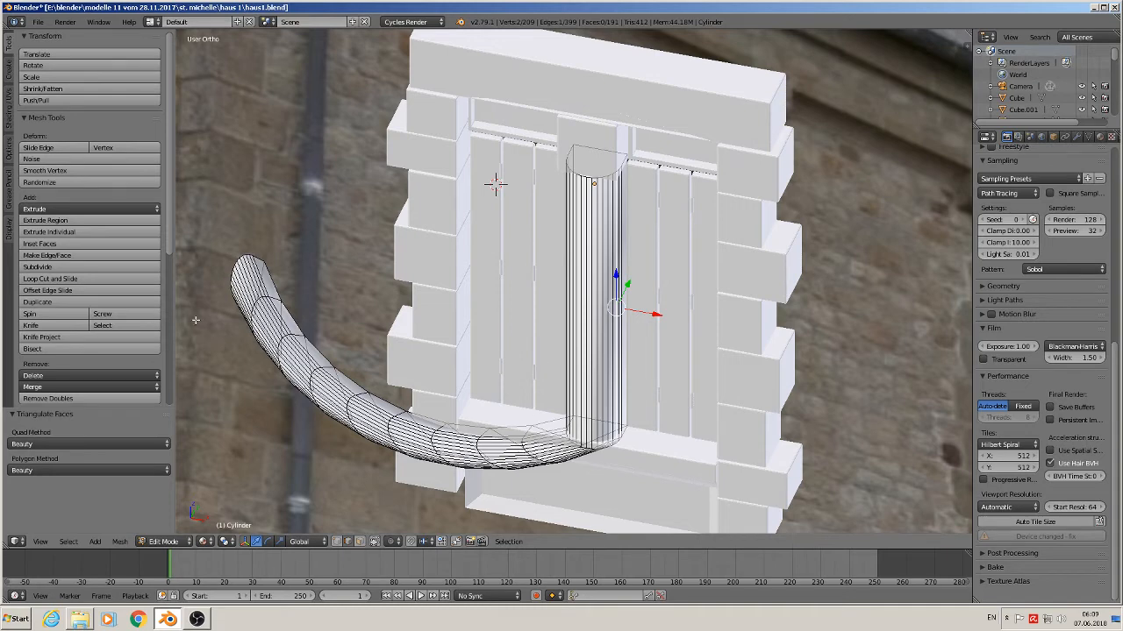
- Delete the vertices of the spun geometry and the column body, keeping only the column's top face
right_click(240, 248)
key(ctrl+KP_Add)
key(ctrl+KP_Add)
key(ctrl+KP_Add)
key(ctrl+KP_Add)
key(ctrl+KP_Add)
key(ctrl+KP_Add)
key(ctrl+KP_Add)
key(ctrl+KP_Add)
key(ctrl+KP_Add)
key(ctrl+KP_Add)
key(ctrl+KP_Add)
key(ctrl+KP_Add)
key(ctrl+KP_Add)
key(ctrl+KP_Add)
key(ctrl+KP_Add)
key(ctrl+KP_Add)
key(ctrl+KP_Add)
key(ctrl+KP_Add)
key(ctrl+KP_Add)
key(ctrl+KP_Add)
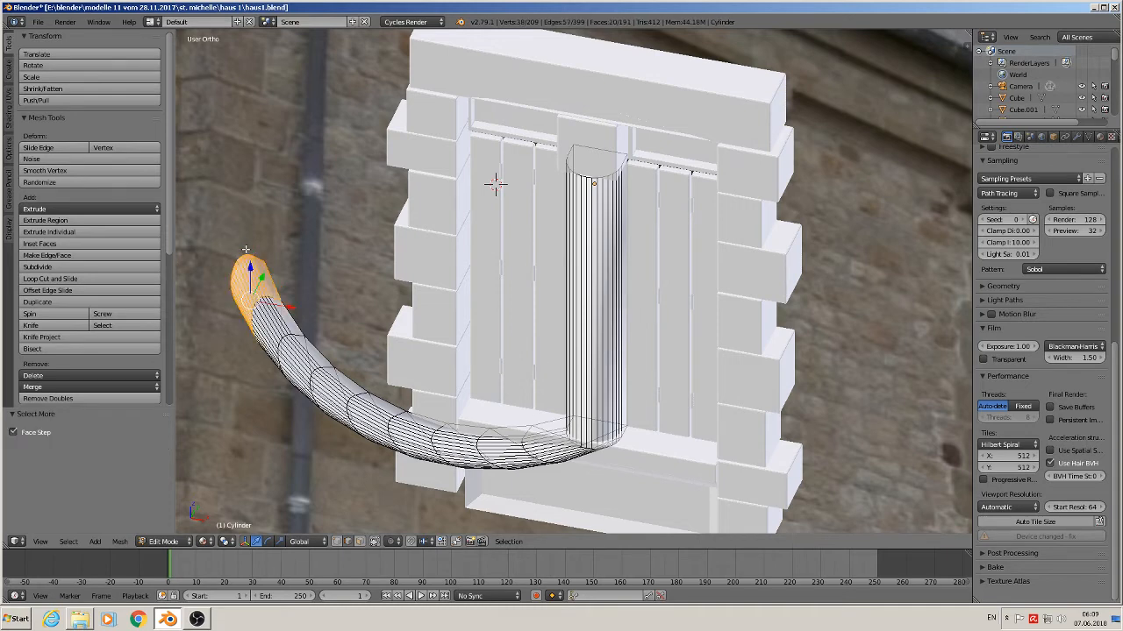
key(ctrl+KP_Add)
key(ctrl+KP_Add)
key(ctrl+KP_Add)
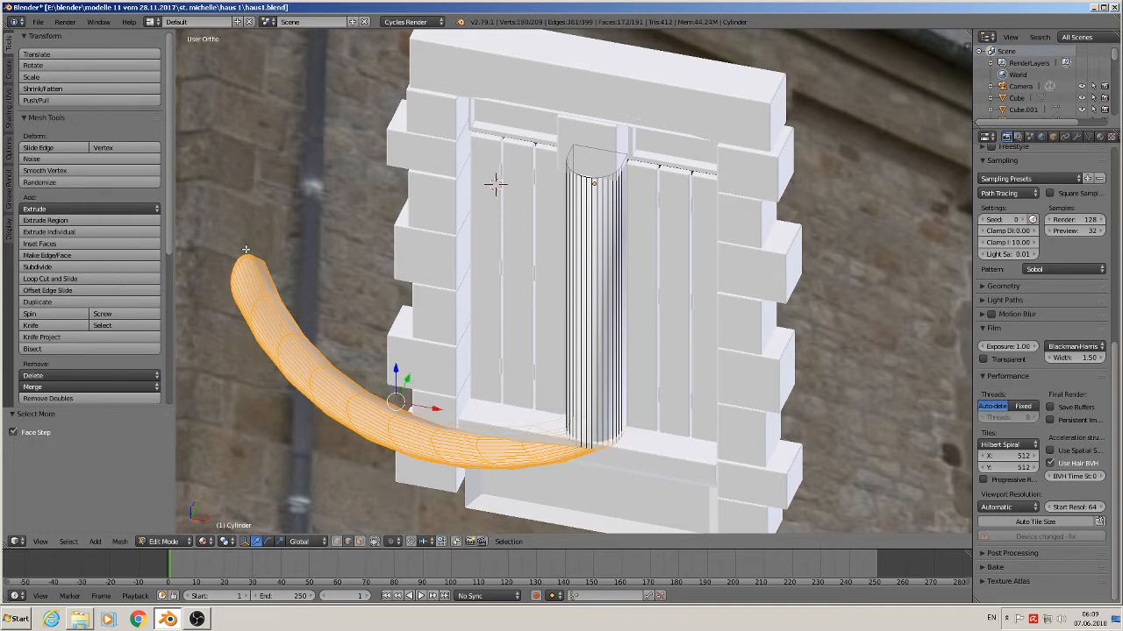
key(x)
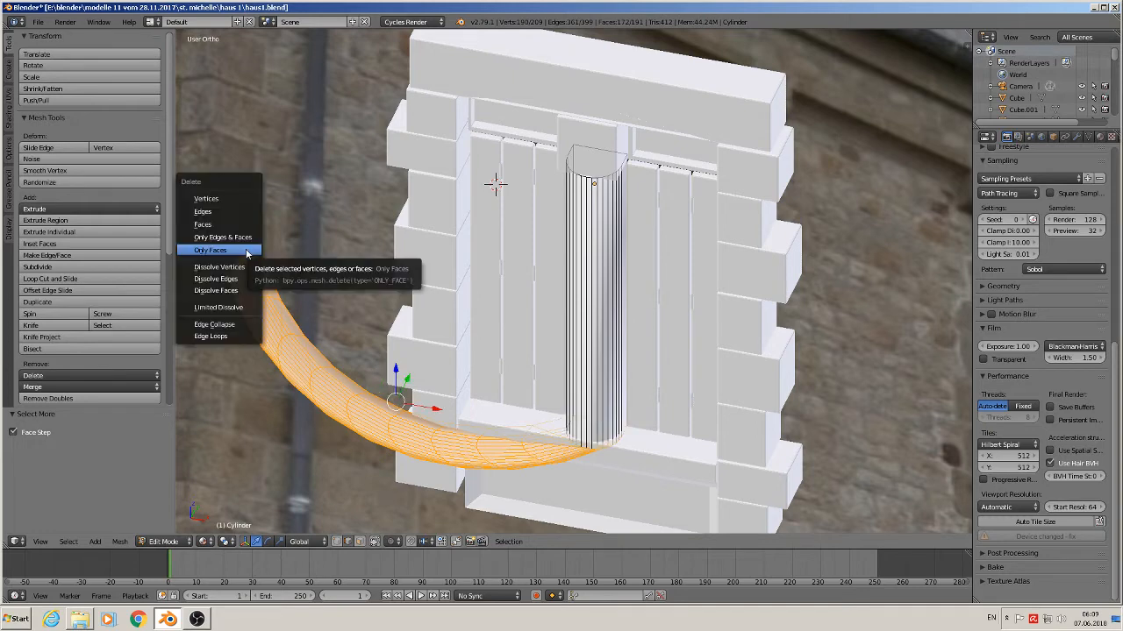
click(235, 199)
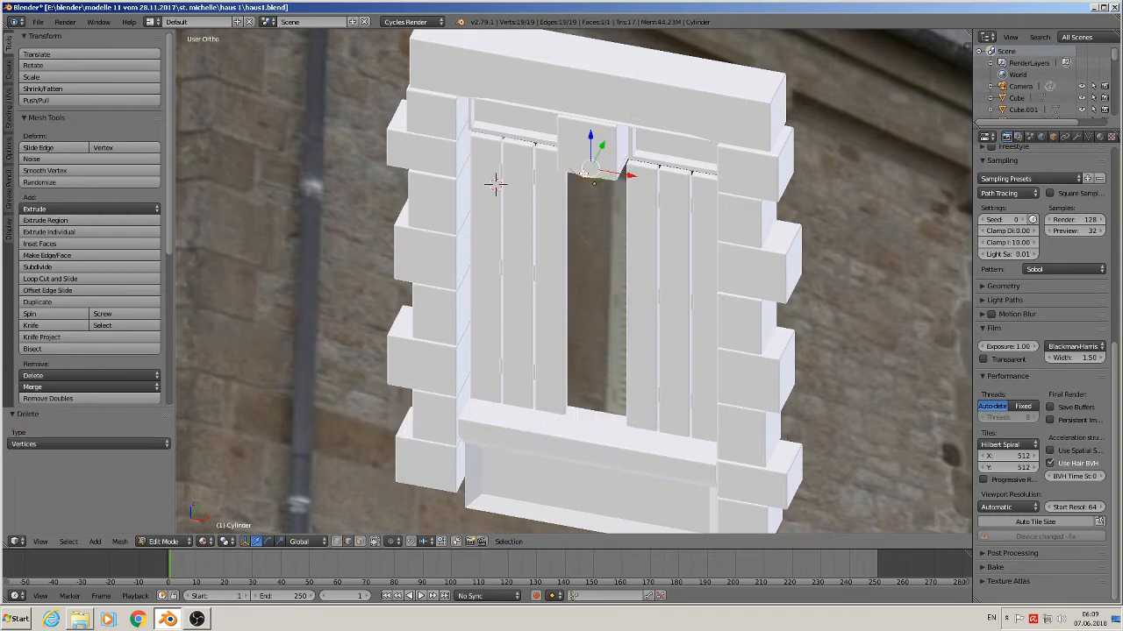
- Rebuild the column by extruding its top face -0.077 along Z, and add edge loops near its top and bottom ends
key(e)
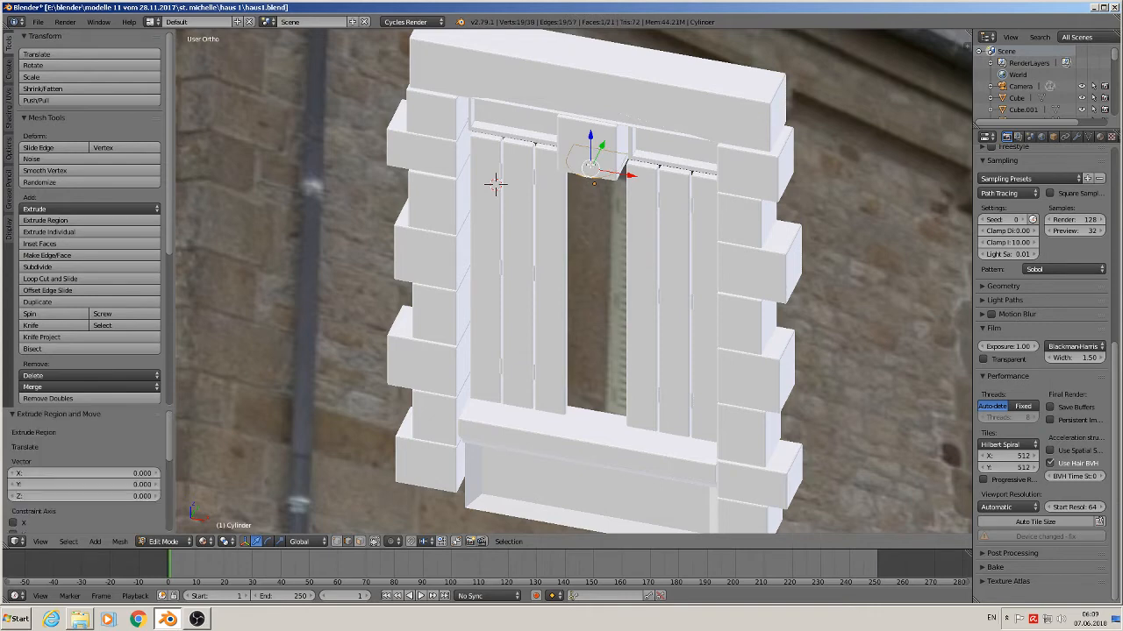
drag(594, 135, 598, 403)
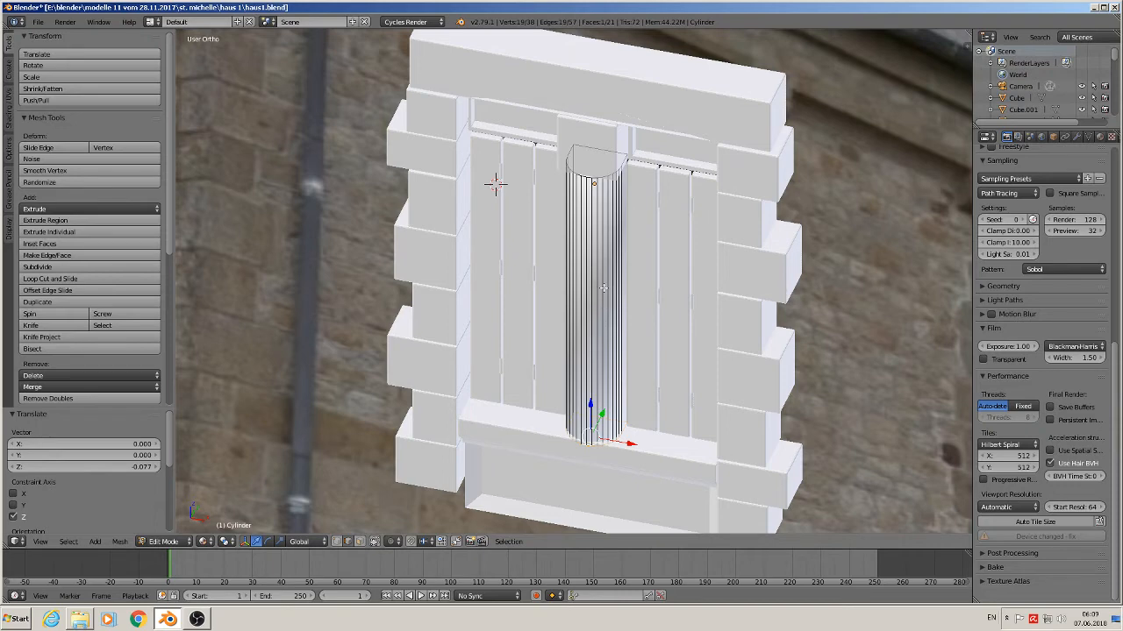
key(ctrl+r)
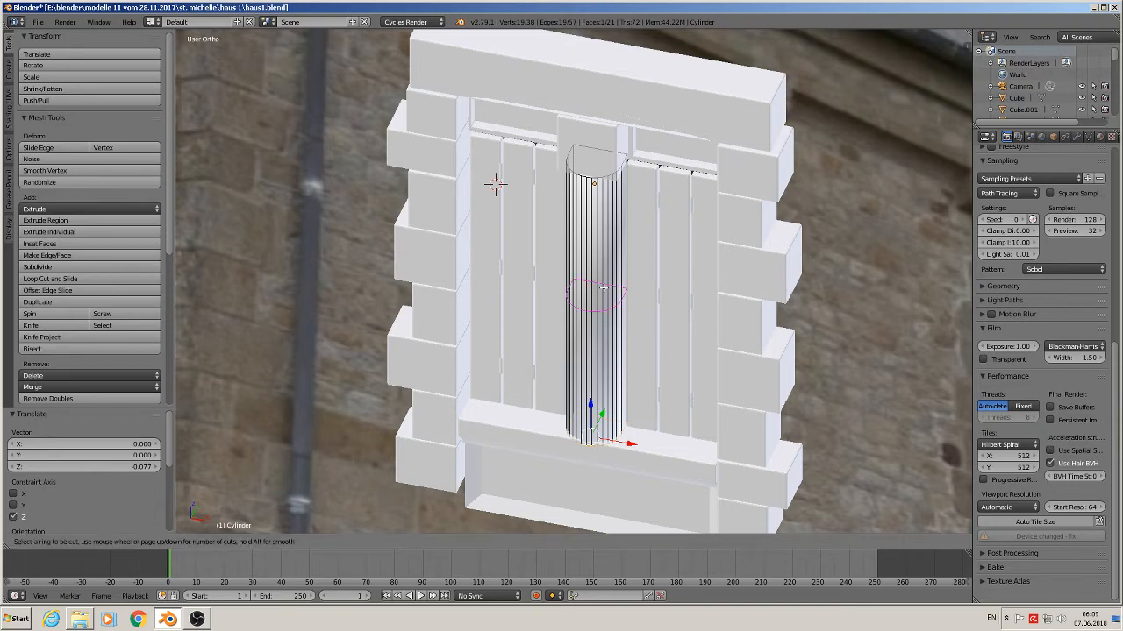
click(603, 287)
click(599, 279)
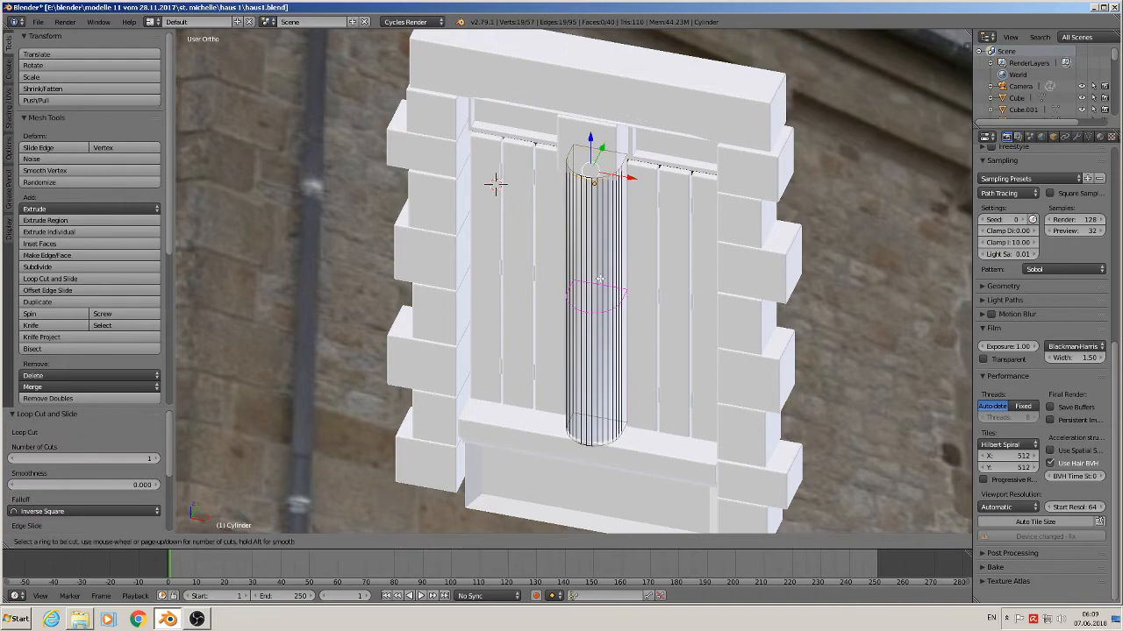
click(606, 390)
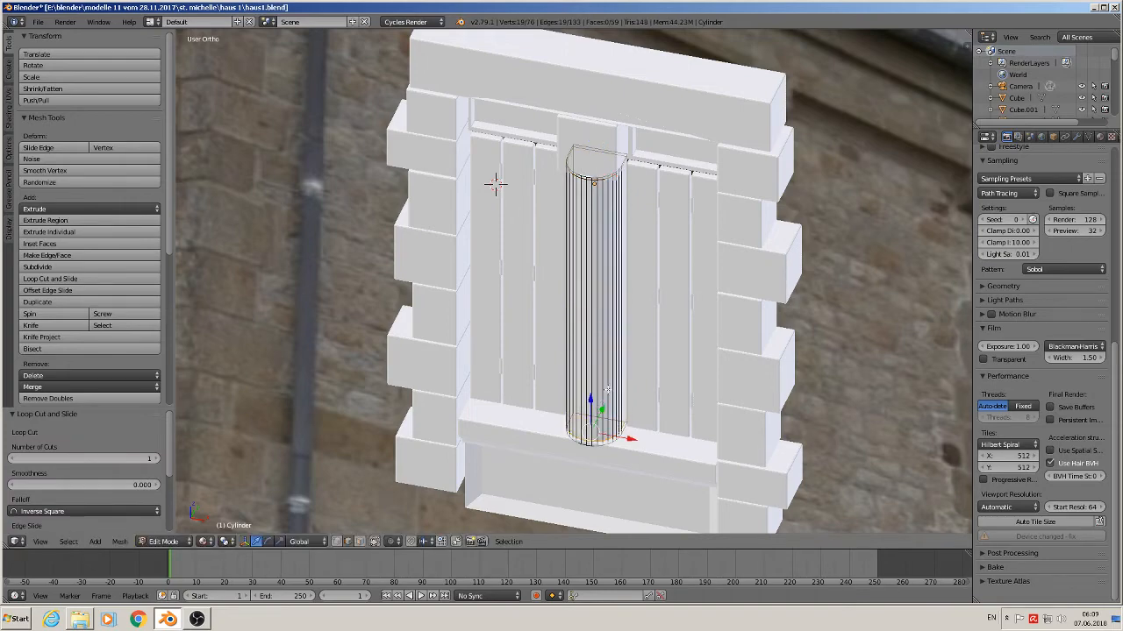
key(Tab)
- Deselect everything and save the haus1.blend file
scroll(633, 373, down, 1)
mouse_move(702, 333)
middle_down()
mouse_move(724, 256)
mouse_move(710, 281)
mouse_move(716, 331)
middle_up()
key(a)
scroll(712, 285, down, 3)
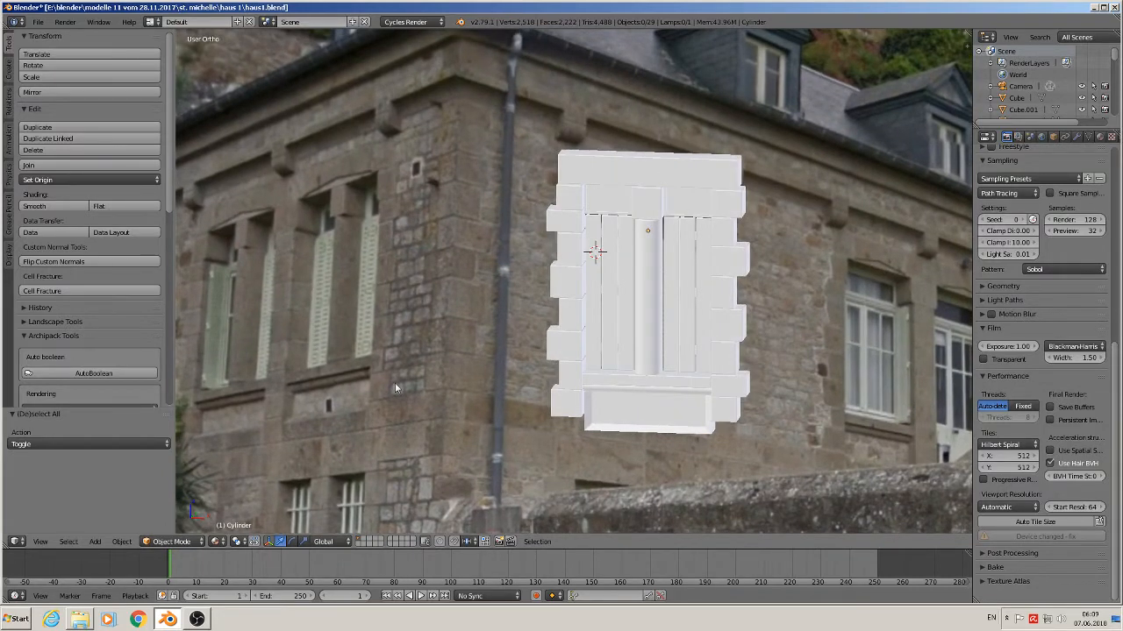
click(38, 21)
click(48, 111)
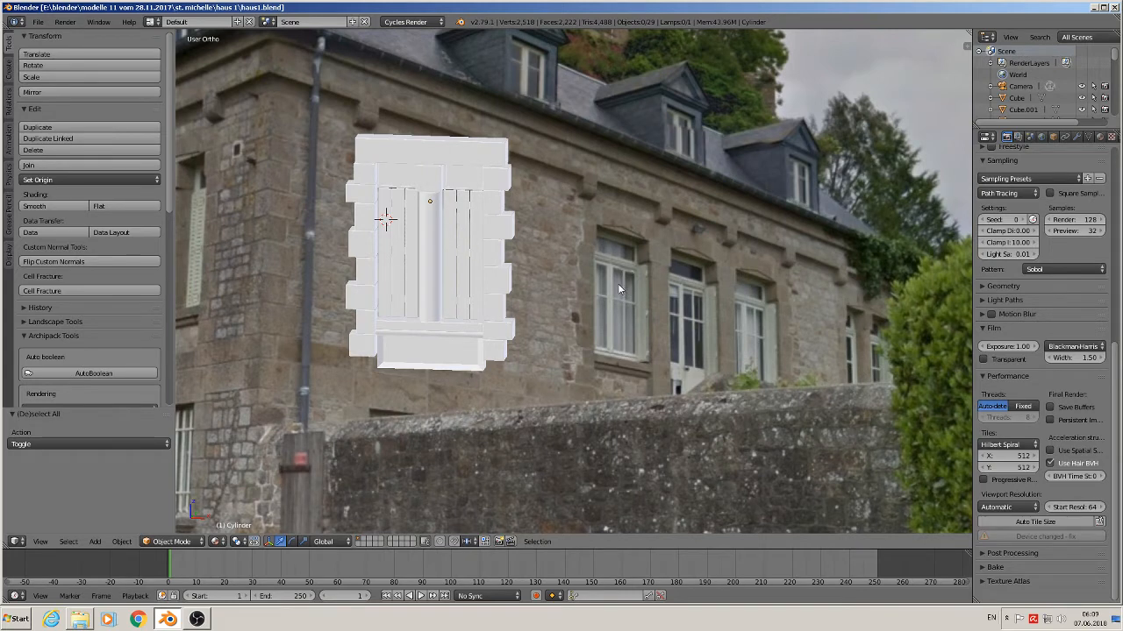
- Select the shutter boards object and enter Edit Mode with face selection active
scroll(408, 146, up, 1)
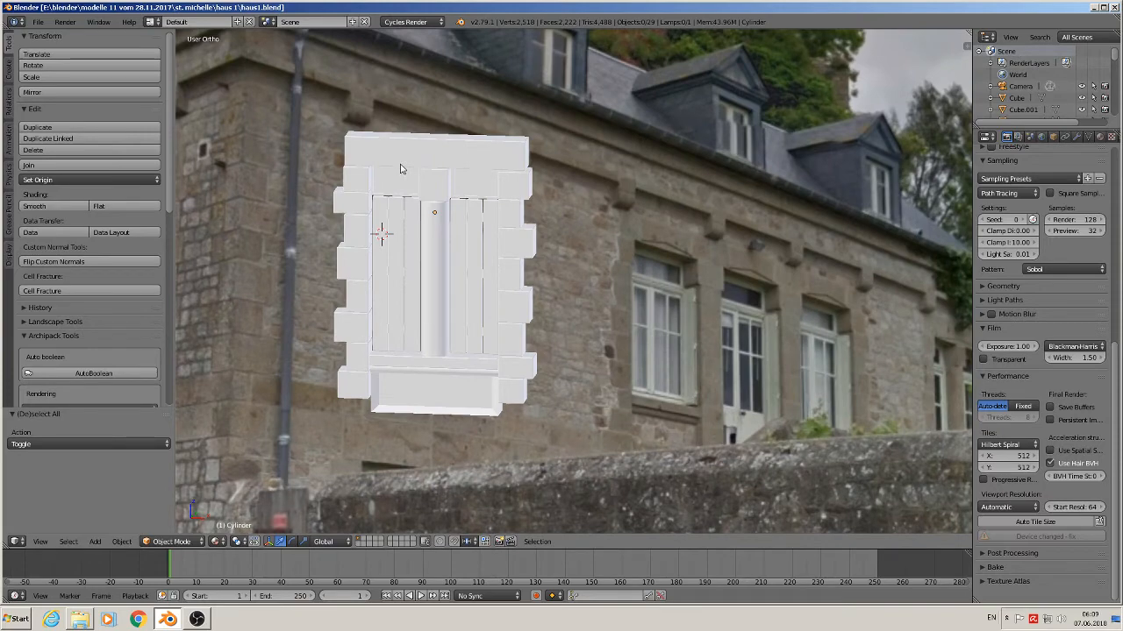
scroll(401, 169, up, 4)
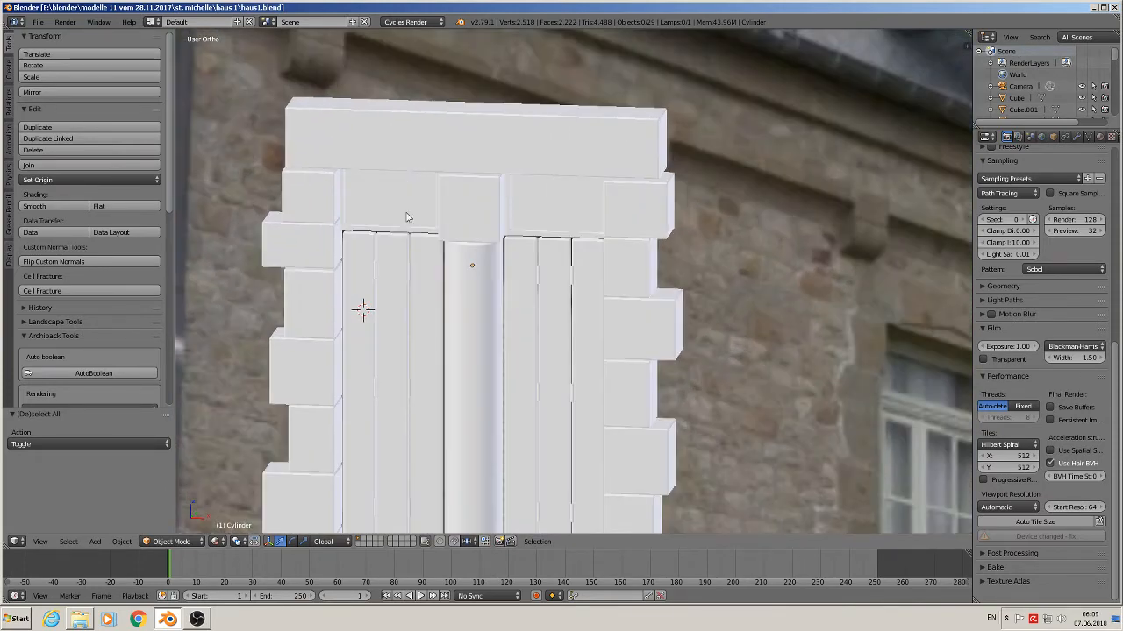
scroll(406, 217, up, 1)
right_click(394, 263)
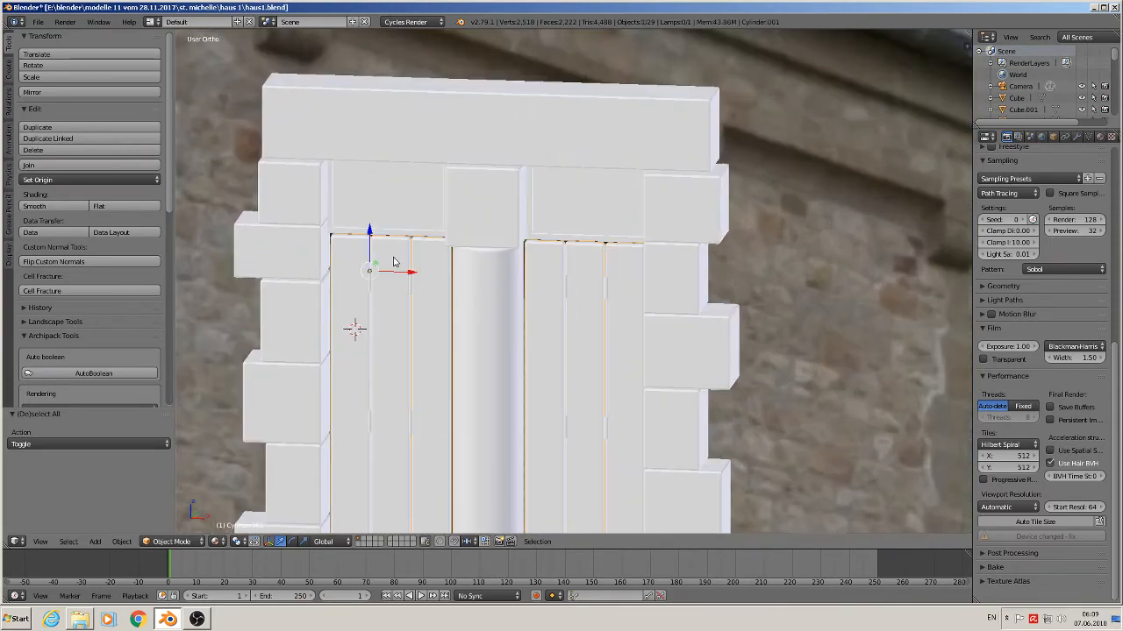
scroll(394, 261, down, 3)
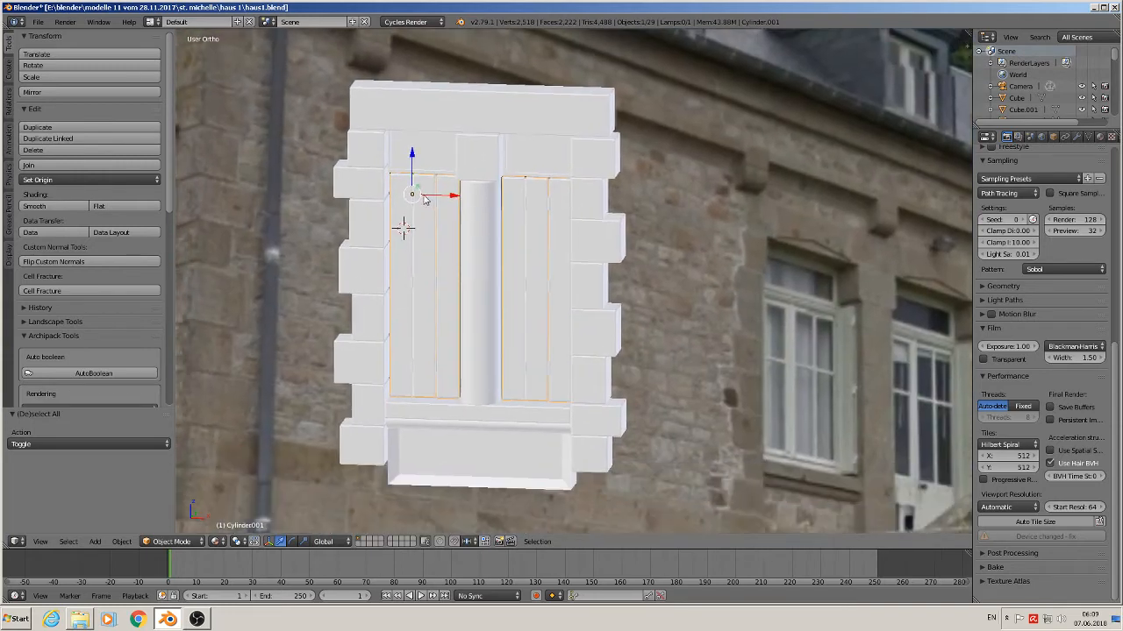
scroll(405, 214, up, 3)
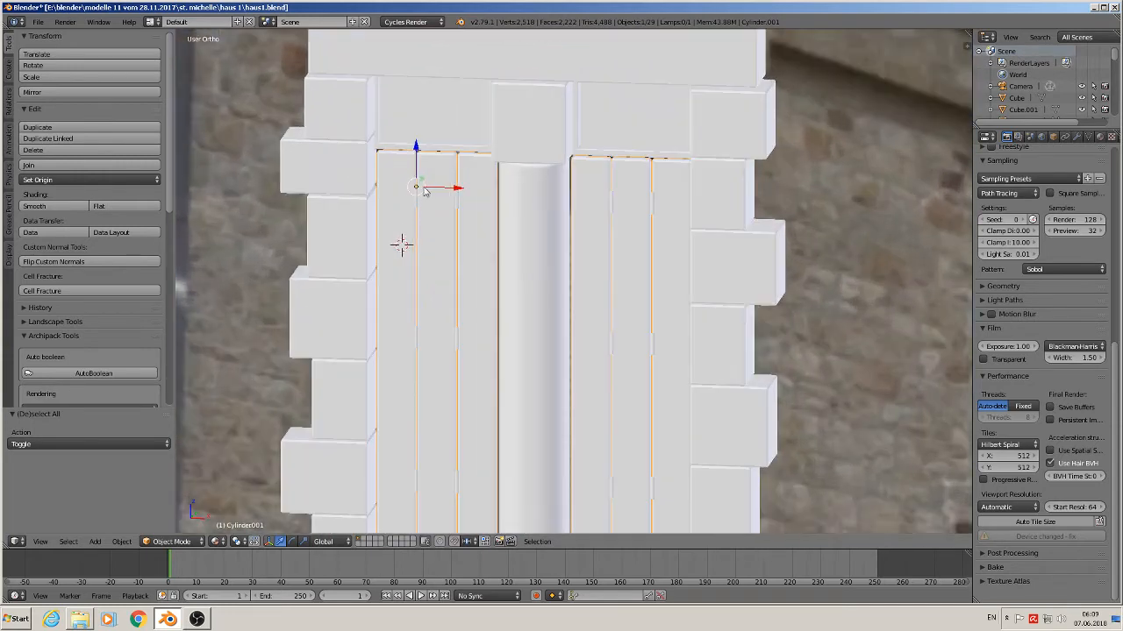
scroll(426, 185, up, 1)
key(Tab)
scroll(427, 182, up, 1)
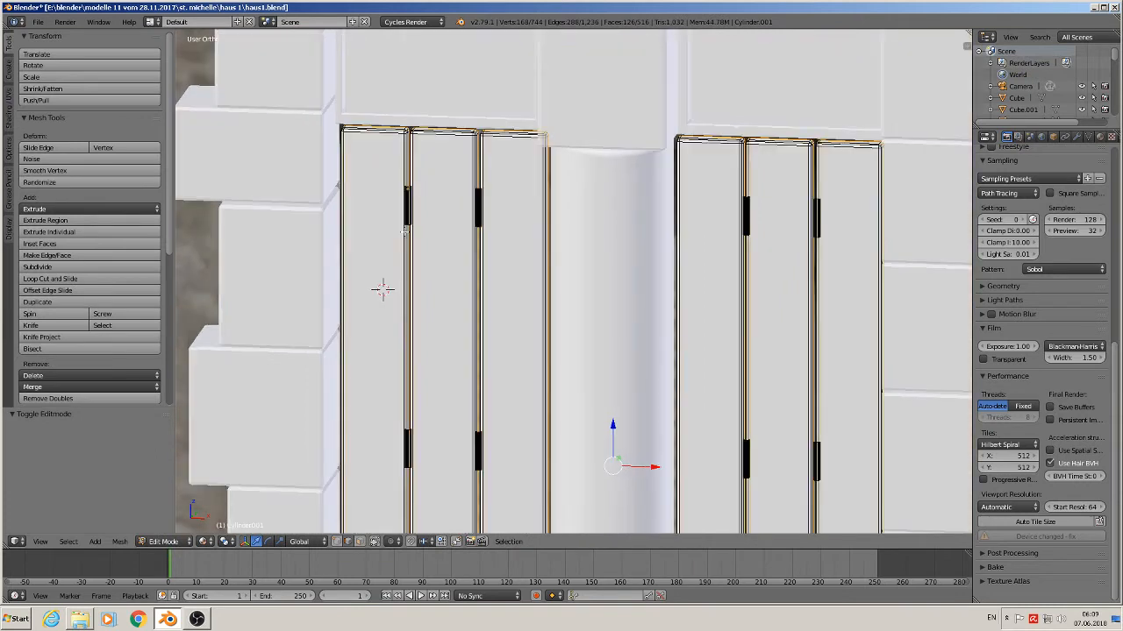
click(361, 541)
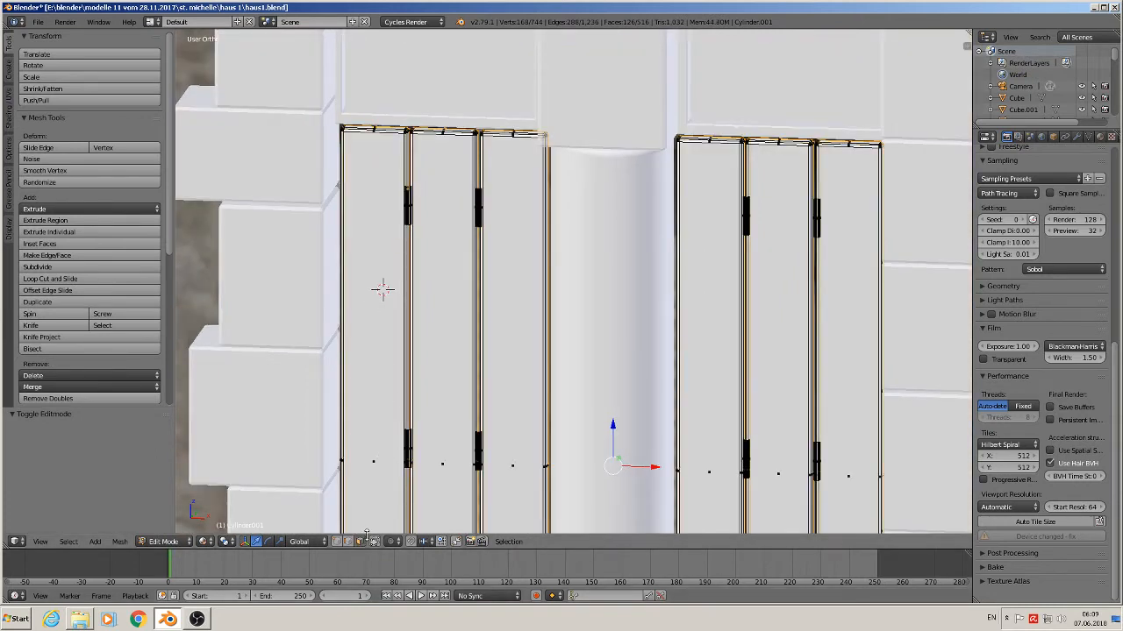
- In front view, select the front faces of all six shutter boards and mark their borders as UV seams
scroll(385, 514, down, 6)
shift+middle_drag(384, 514, 388, 360)
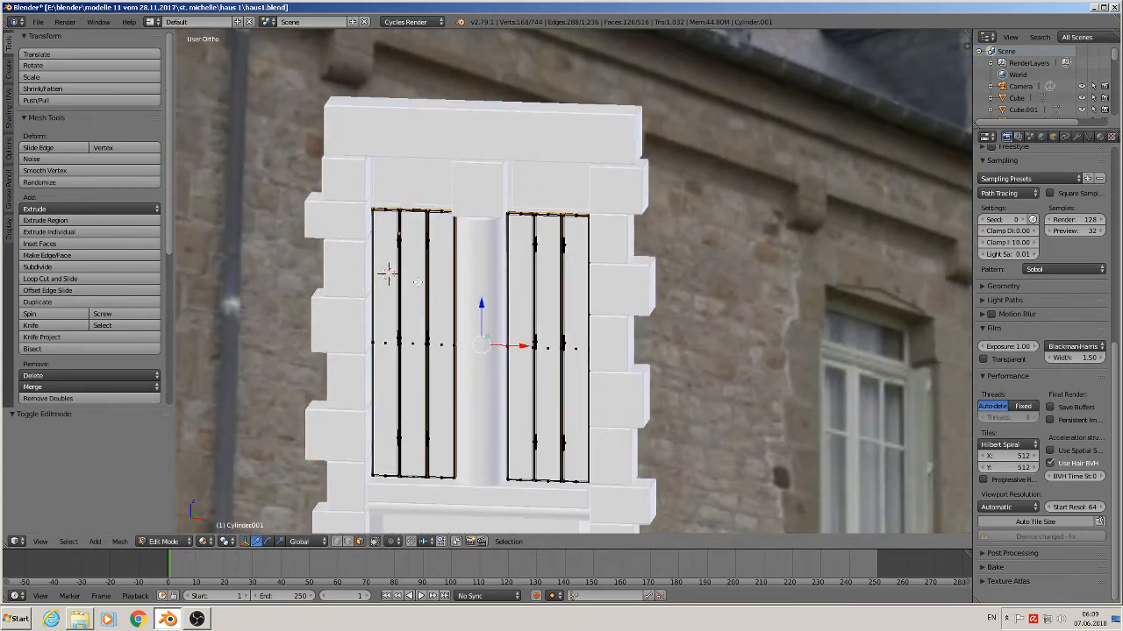
key(KP_1)
right_click(392, 346)
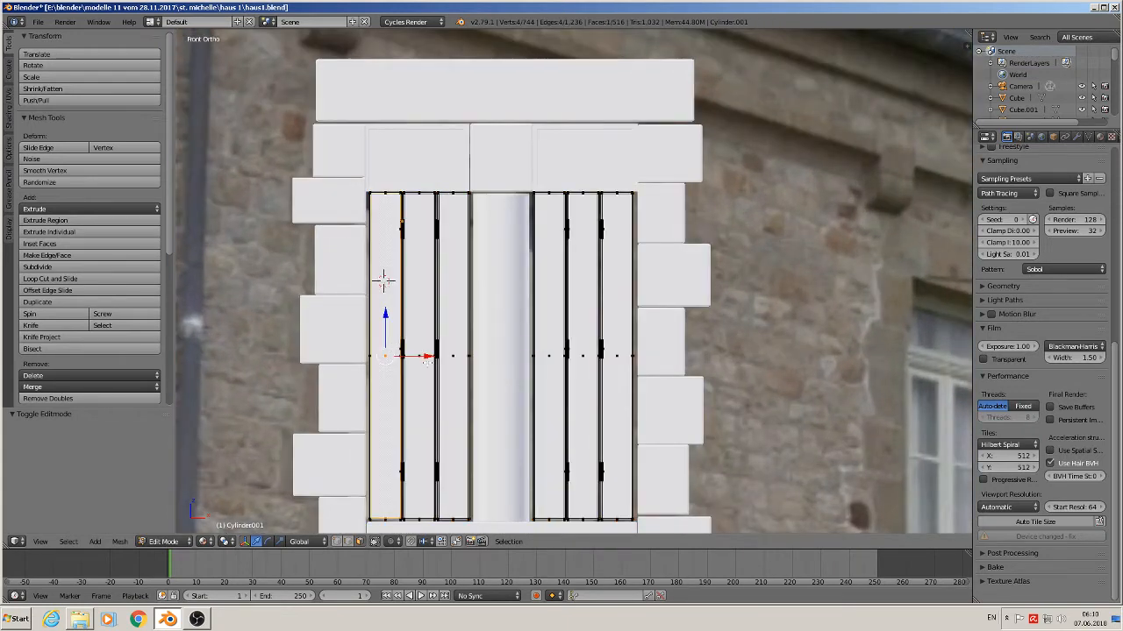
shift+right_click(423, 351)
shift+right_click(463, 361)
shift+right_click(545, 352)
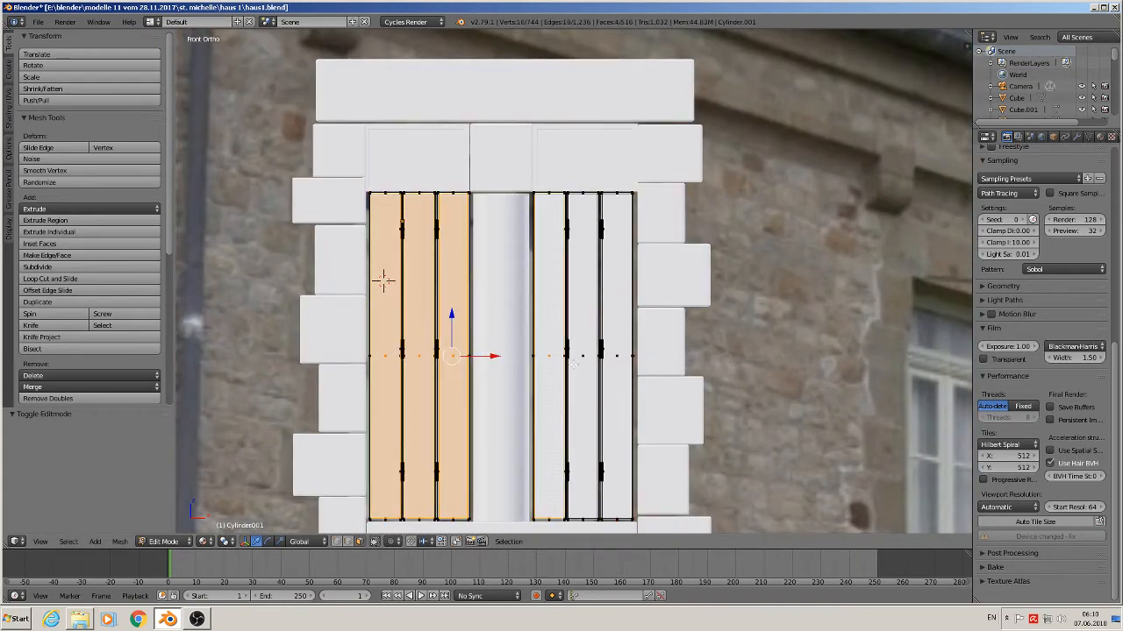
shift+right_click(581, 365)
shift+right_click(623, 360)
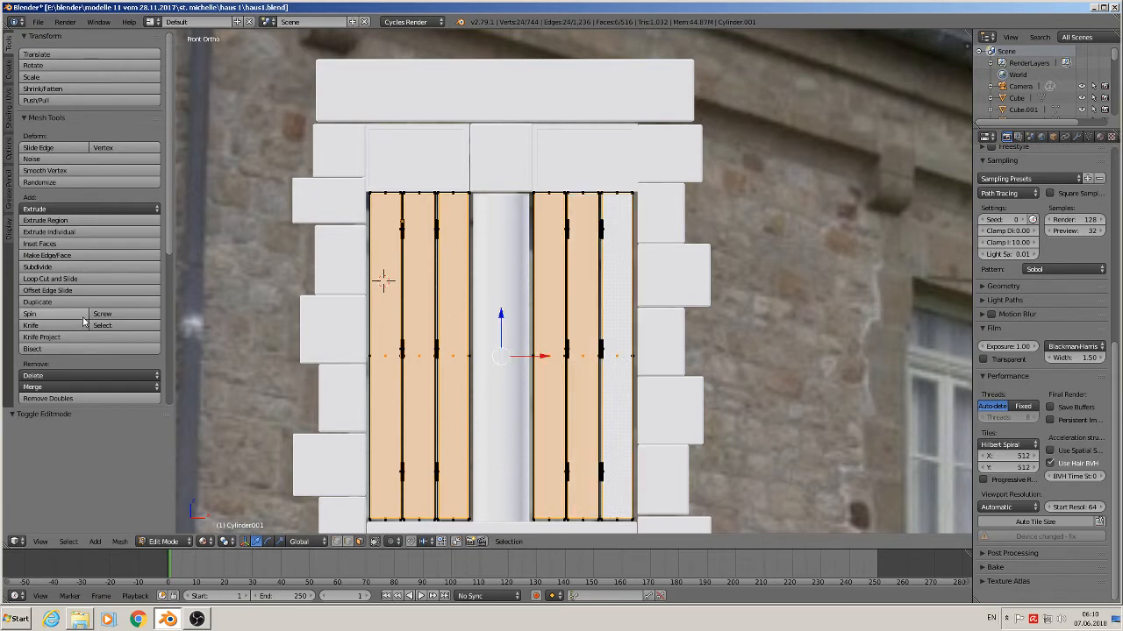
click(11, 118)
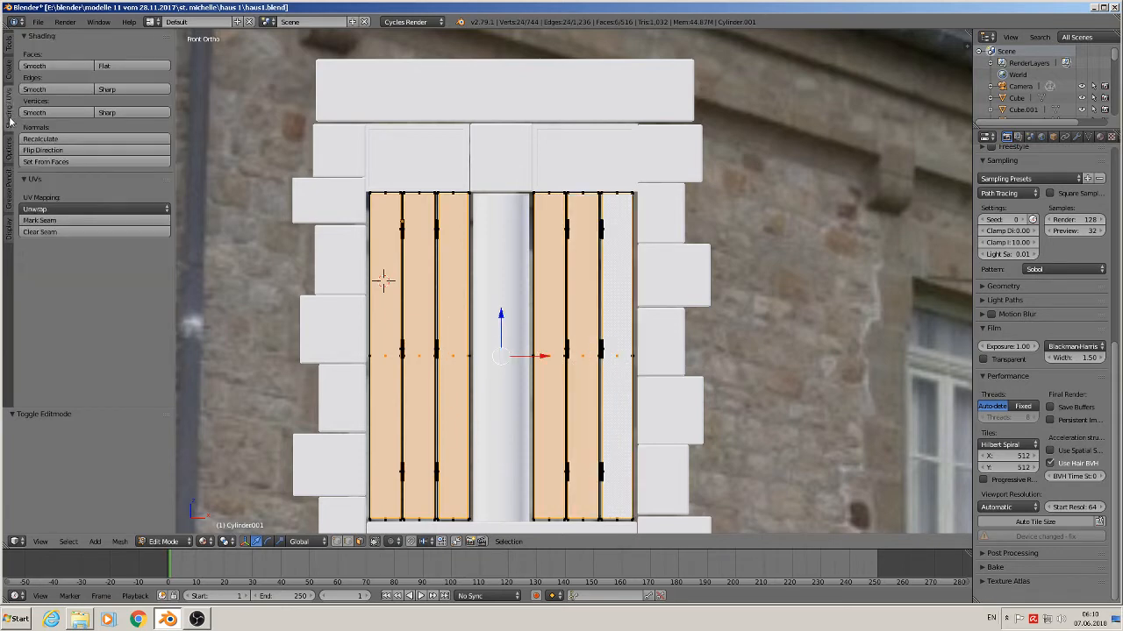
click(96, 220)
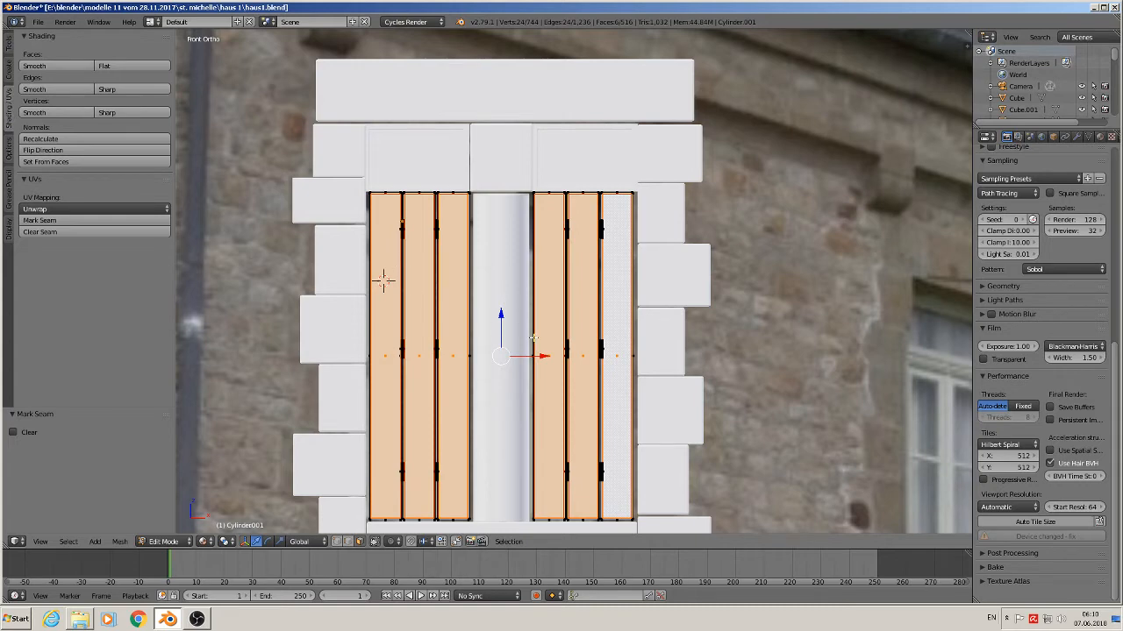
- Unwrap the six selected board faces with Project From View and return to Object Mode
key(u)
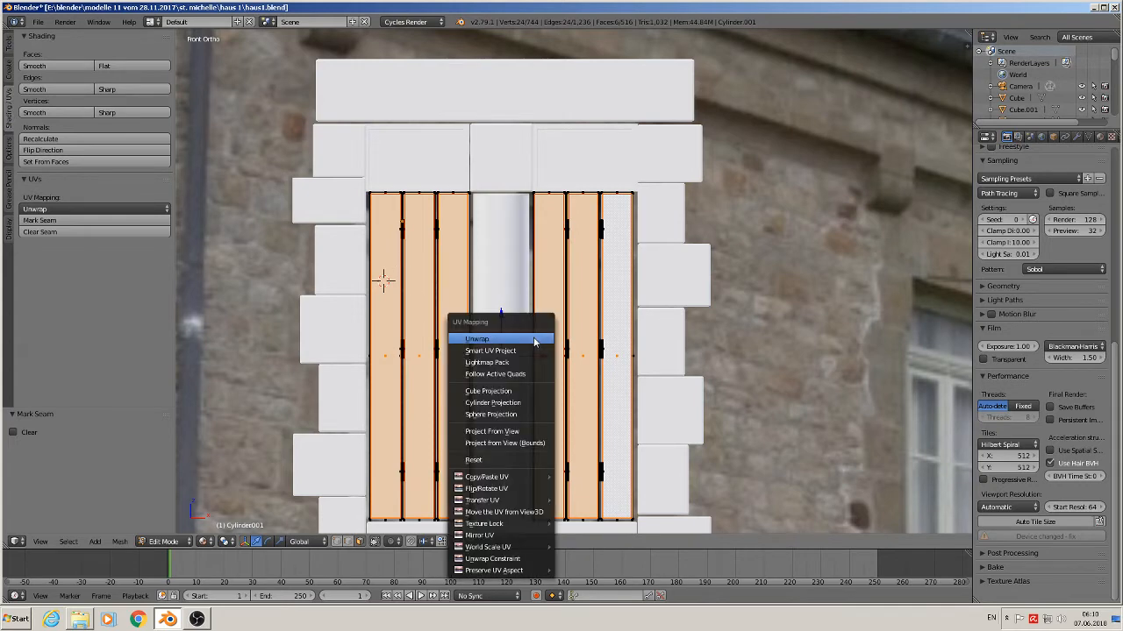
click(519, 430)
key(Tab)
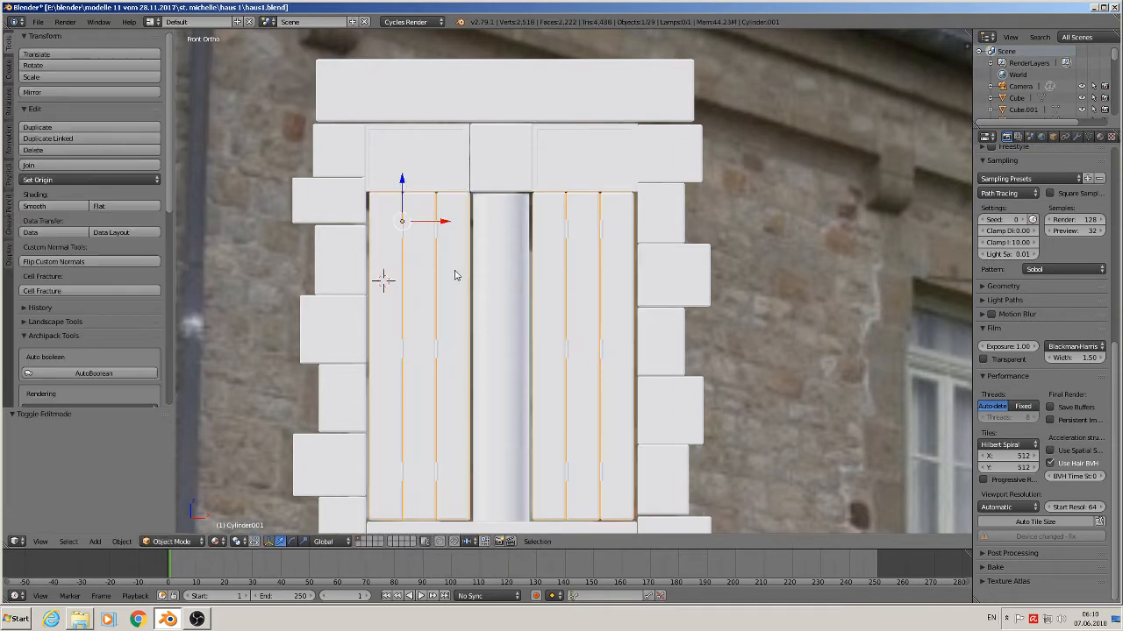
- Mark the central column's top and bottom edge loops as UV seams and split them from the mesh
right_click(504, 289)
key(Tab)
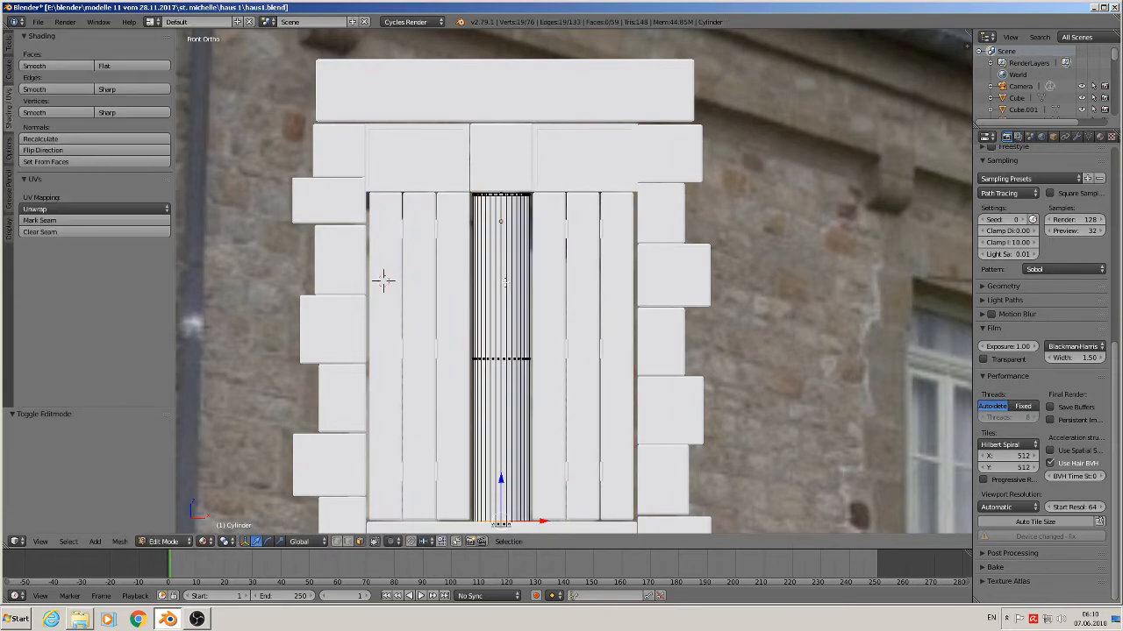
scroll(513, 232, up, 2)
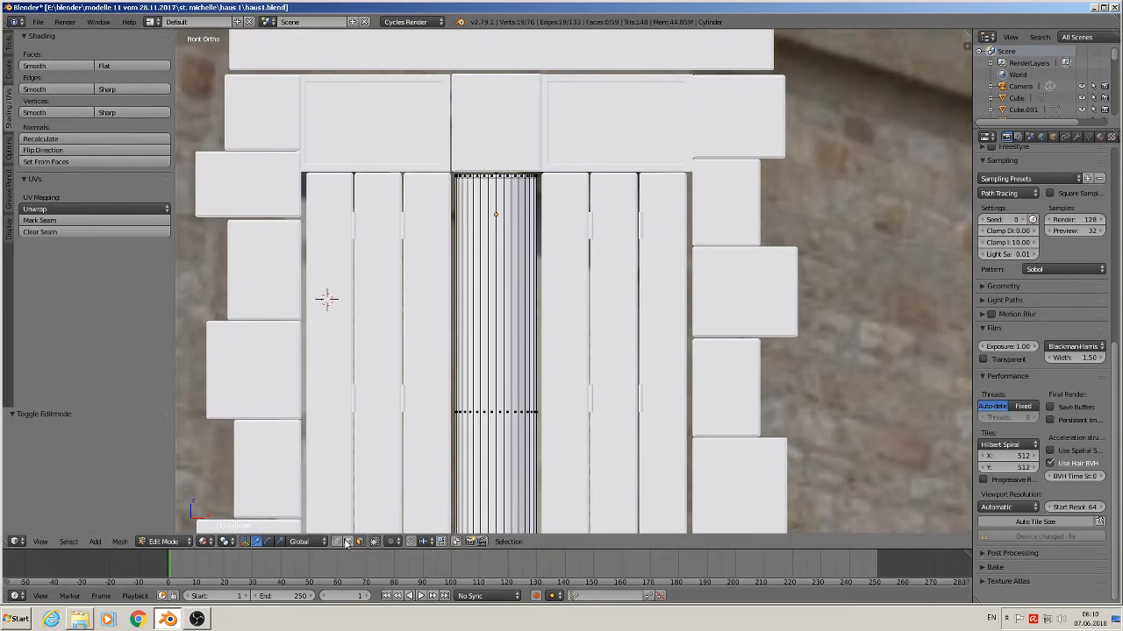
click(347, 542)
alt+right_click(501, 172)
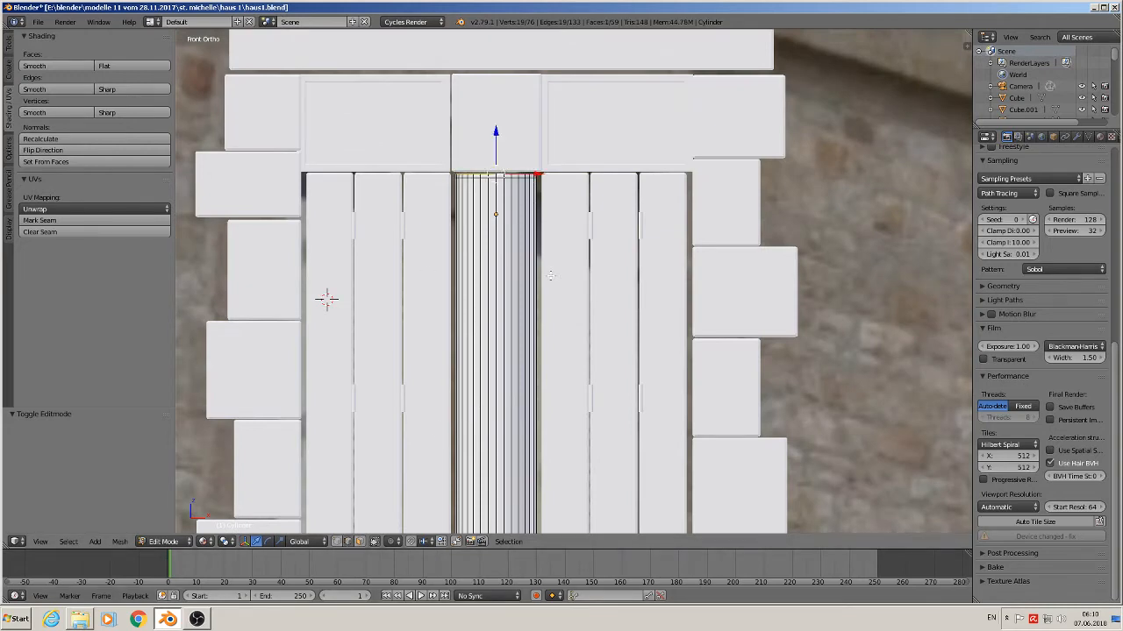
shift+middle_drag(547, 439, 470, 205)
alt+shift+right_click(425, 424)
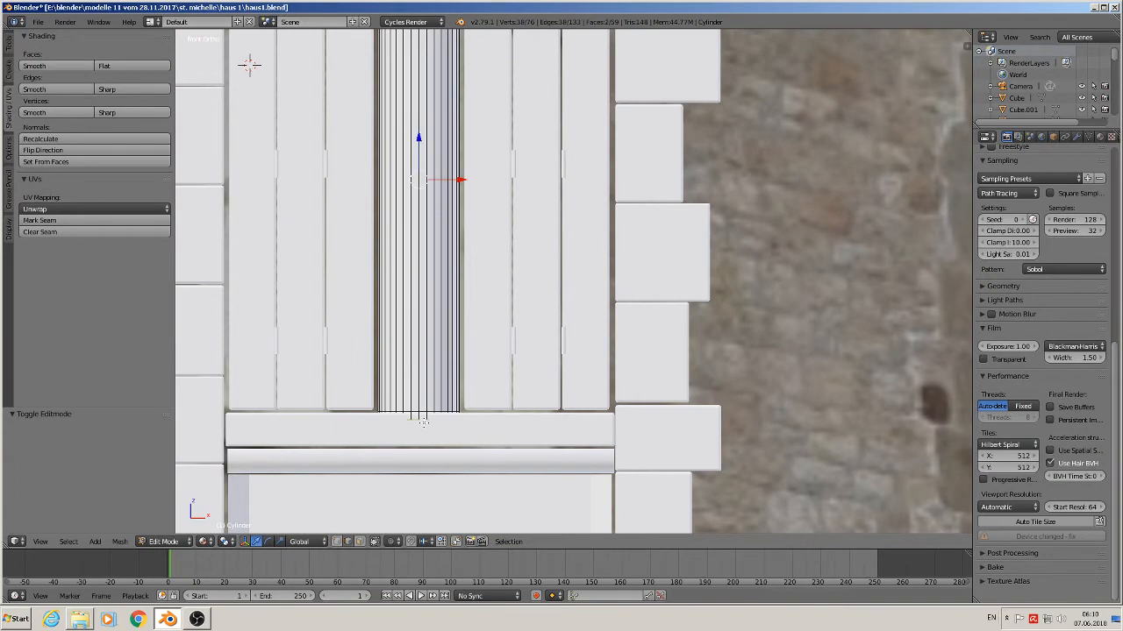
click(57, 221)
middle_drag(432, 174, 458, 192)
key(y)
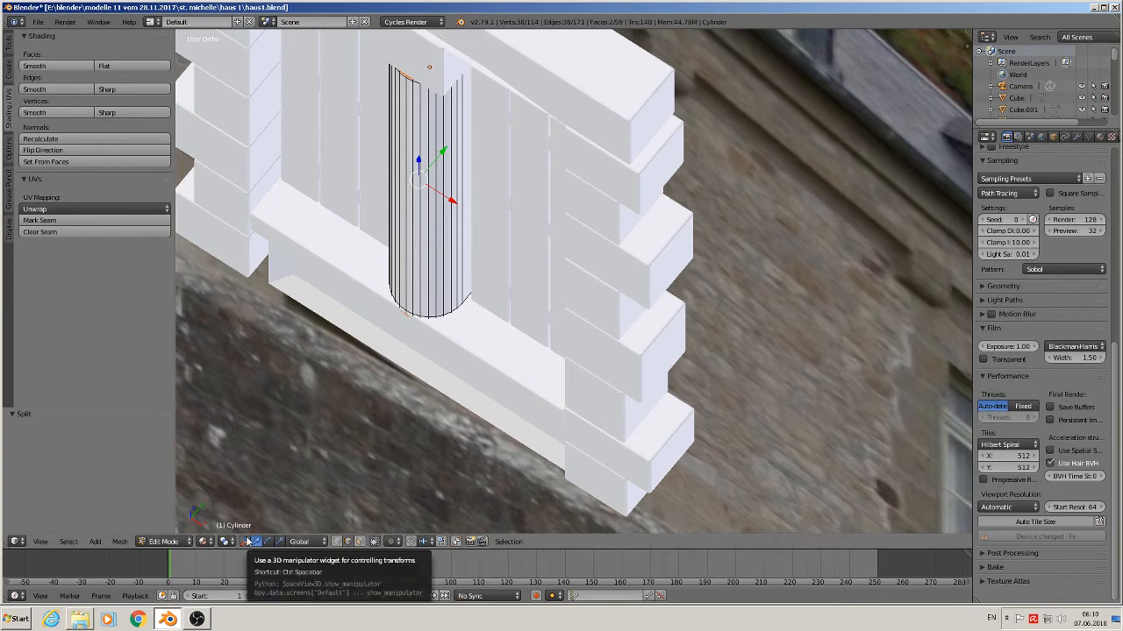
- In wireframe shading, mark the vertical edges at the column's two rear corners as UV seams
click(209, 542)
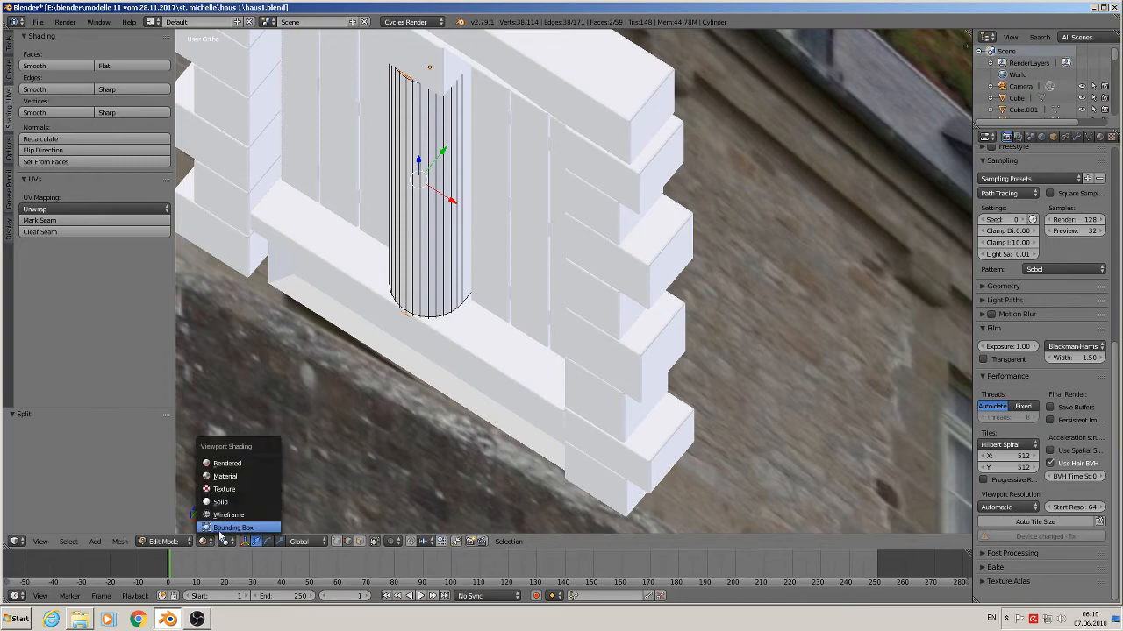
click(226, 523)
shift+middle_drag(524, 99, 547, 293)
middle_drag(546, 293, 514, 261)
scroll(517, 248, up, 2)
right_click(504, 204)
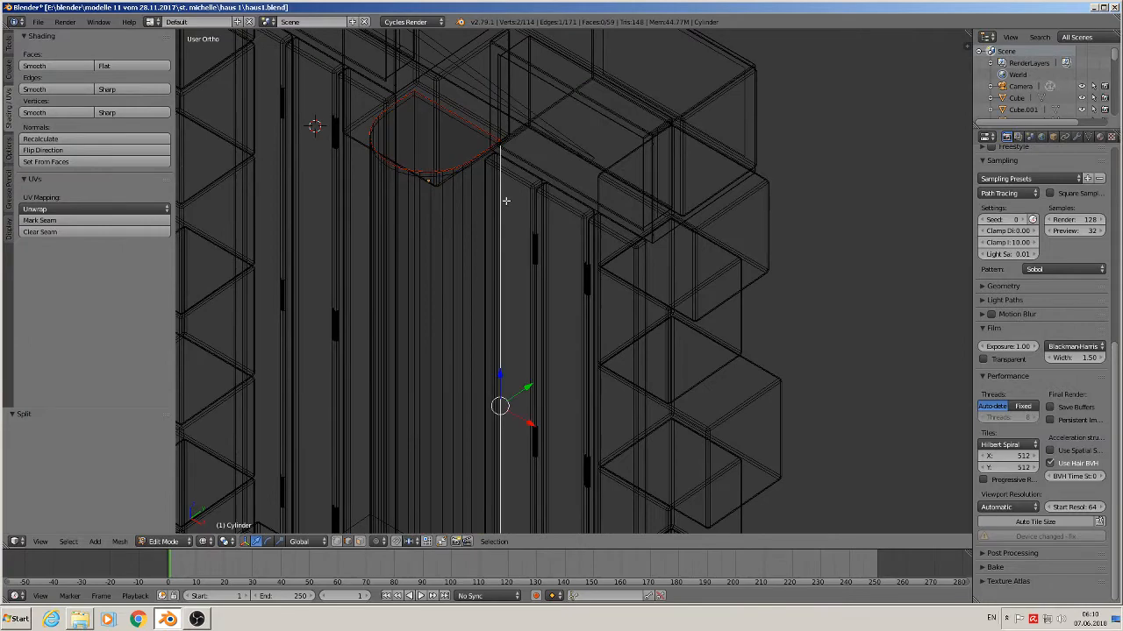
middle_drag(501, 195, 405, 145)
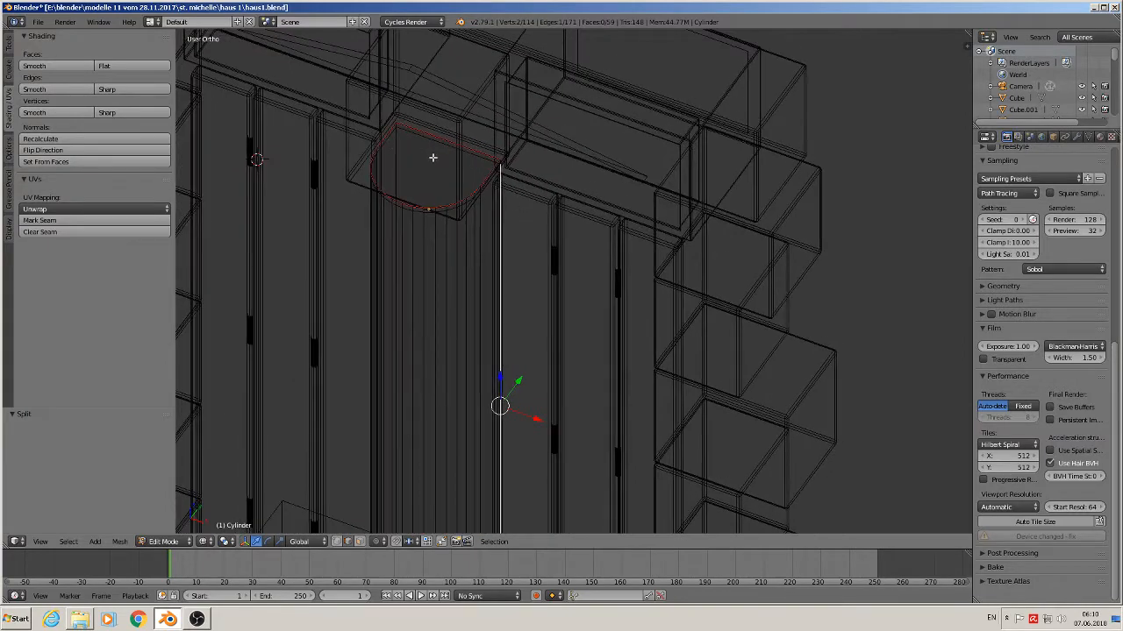
shift+right_click(506, 214)
key(Left)
middle_drag(507, 214, 427, 133)
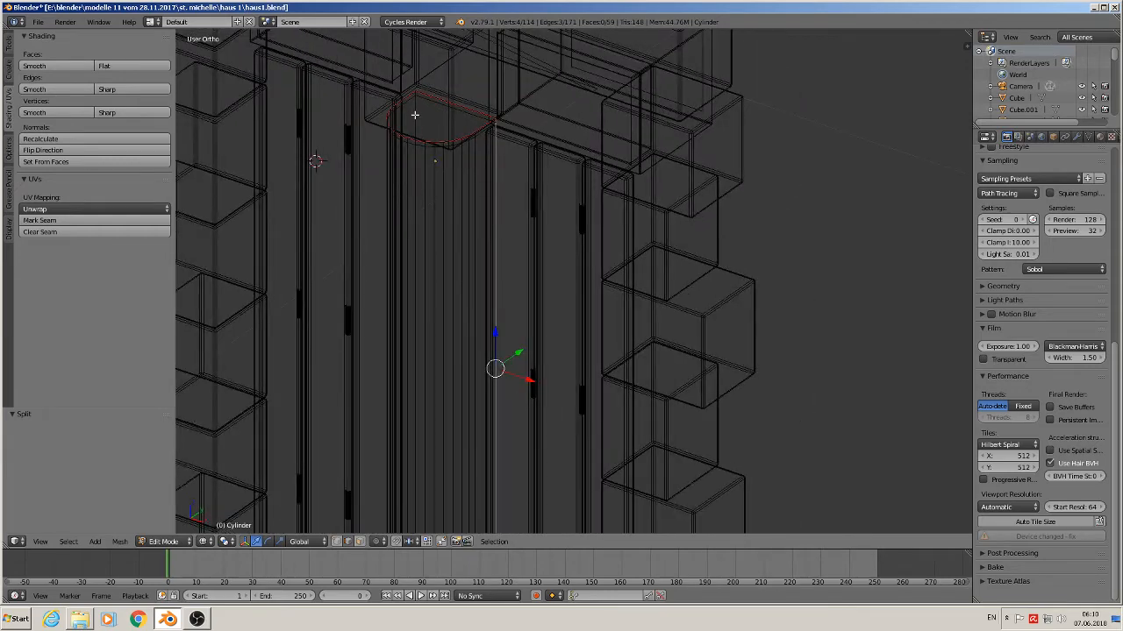
shift+right_click(406, 125)
click(40, 220)
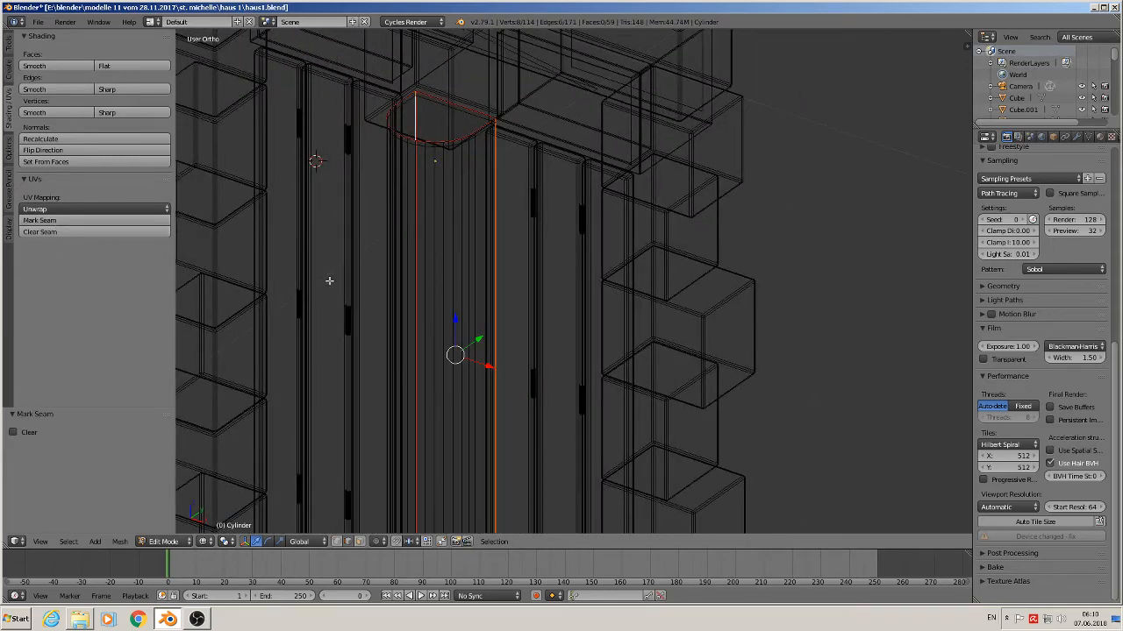
- Select the whole column mesh in front view, unwrap it with Project From View, and return to Object Mode
middle_drag(329, 280, 443, 231)
key(KP_1)
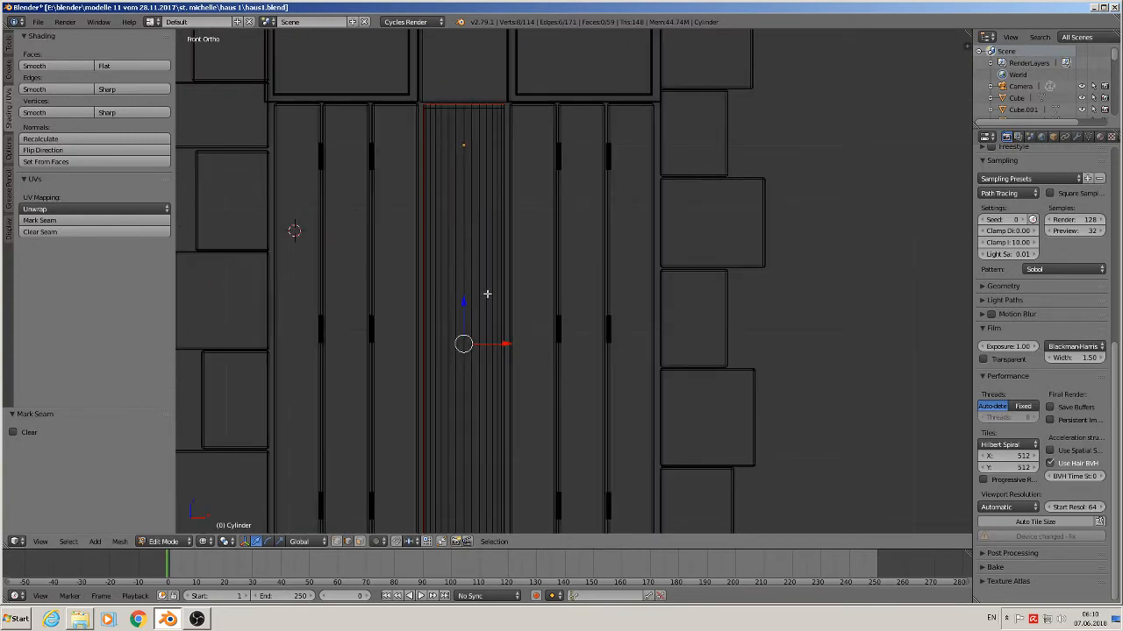
key(a)
key(a)
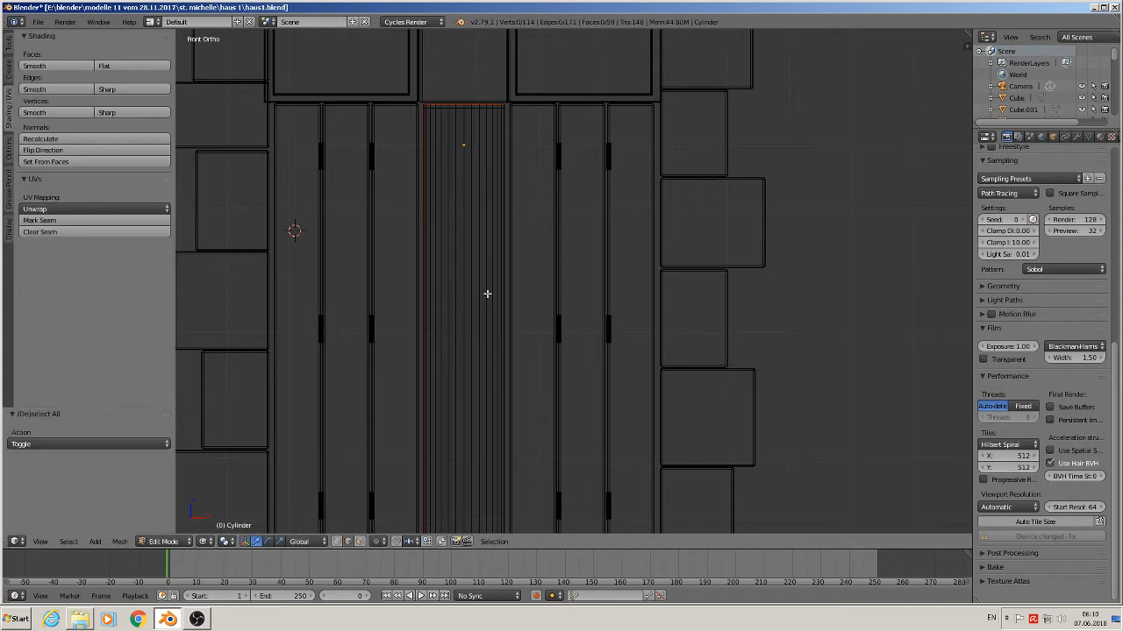
key(a)
key(u)
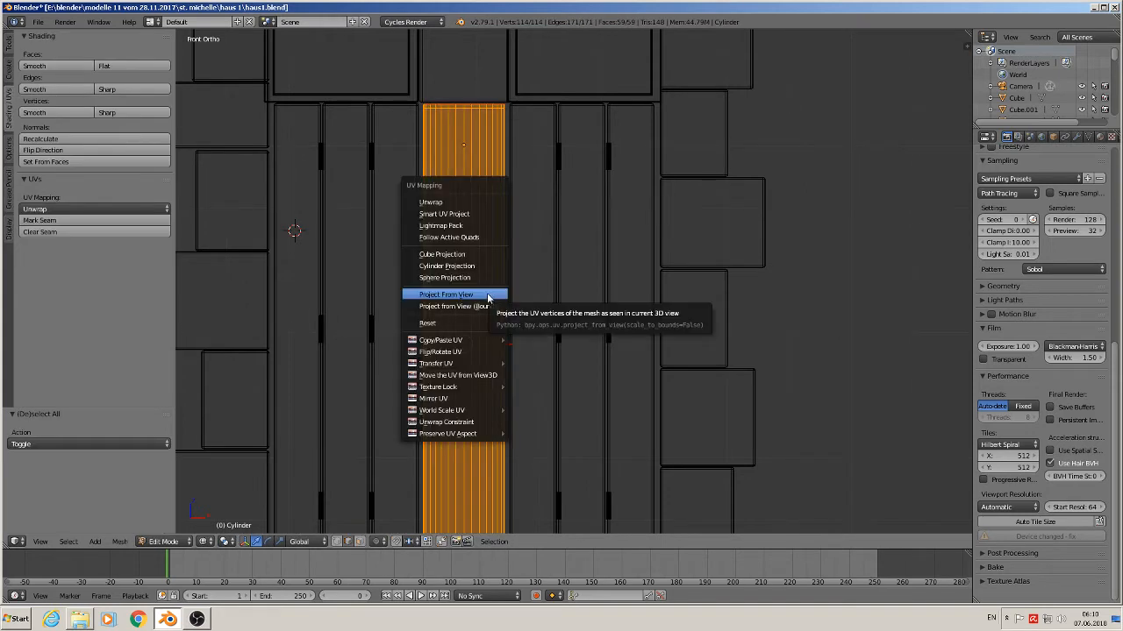
click(487, 293)
key(Tab)
- Open the frame block above the boards, beside the central stone, in Edit Mode, deselect its mesh, and switch to solid shading
scroll(484, 292, down, 2)
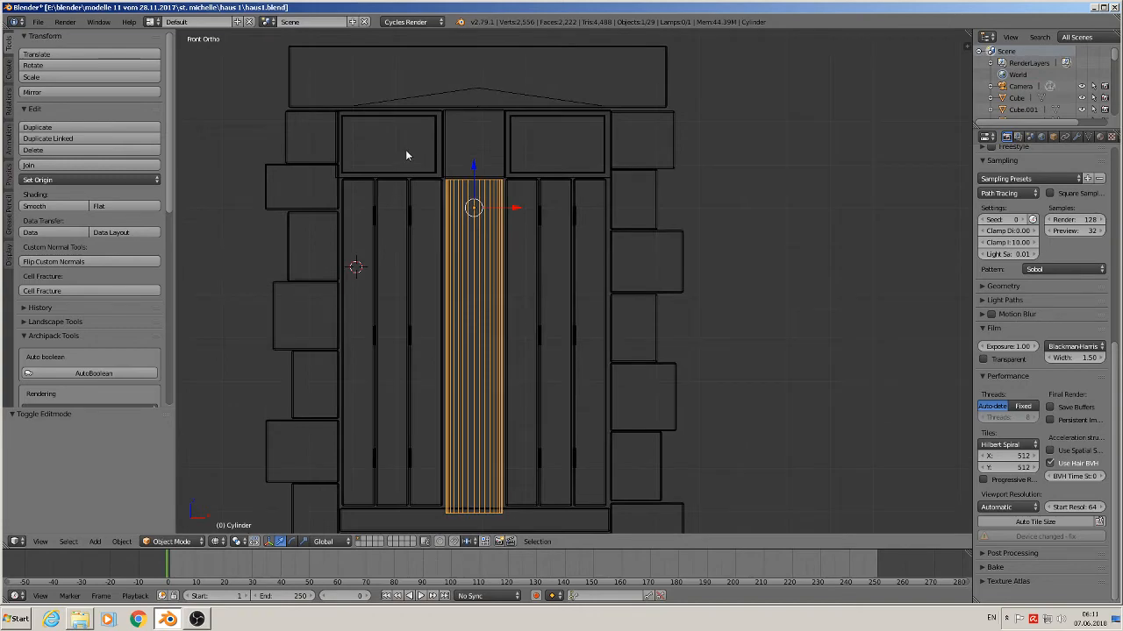
right_click(396, 142)
middle_drag(399, 145, 400, 293)
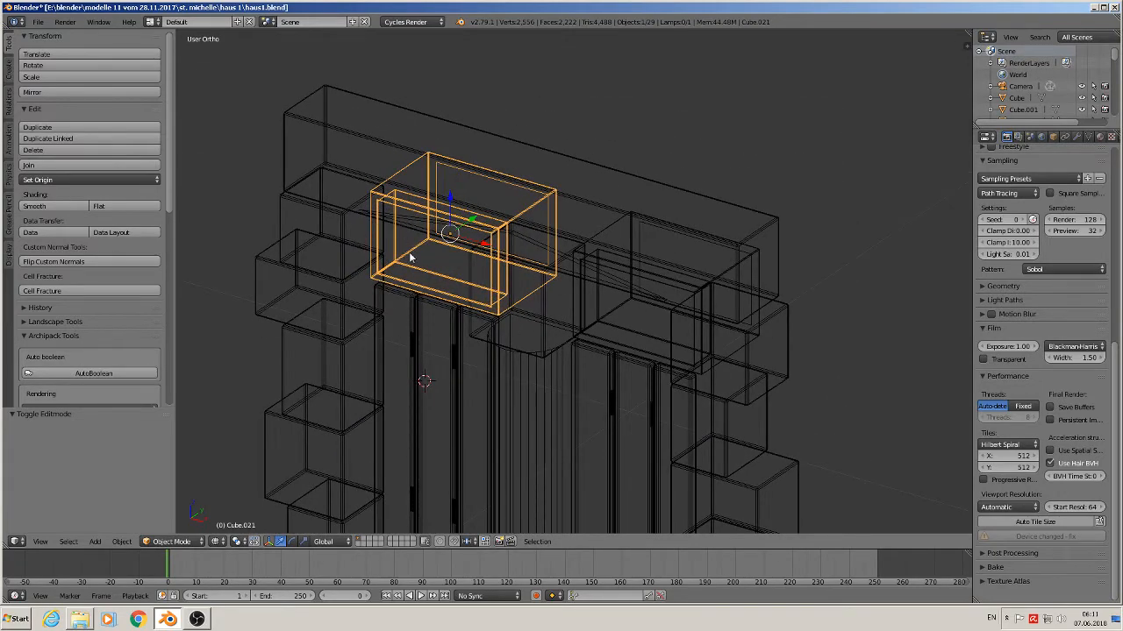
scroll(412, 254, up, 6)
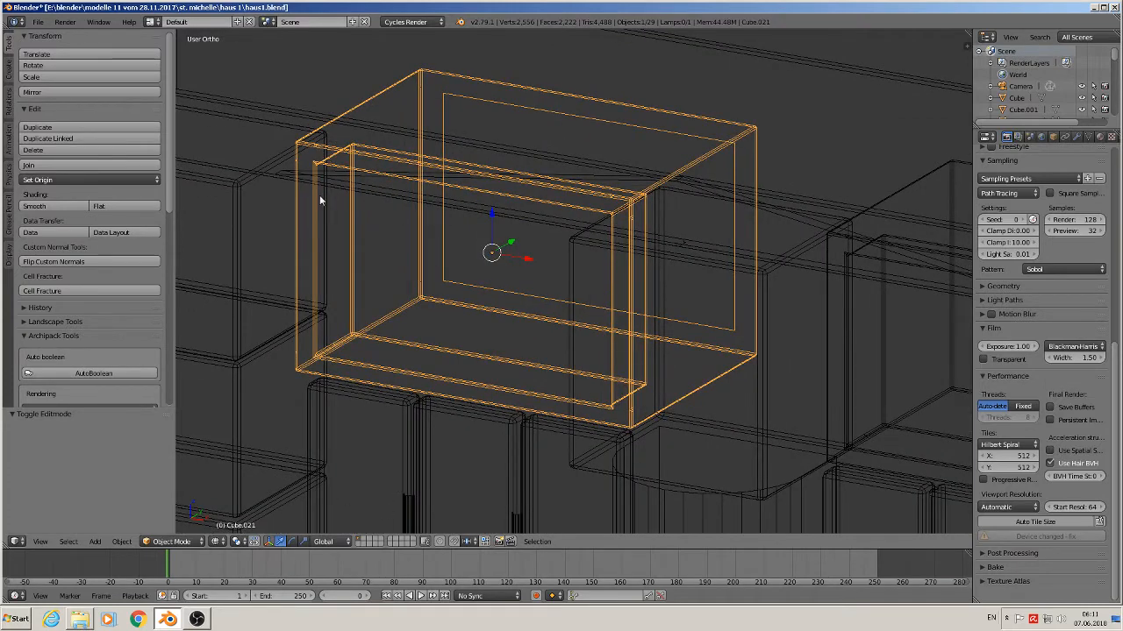
key(Tab)
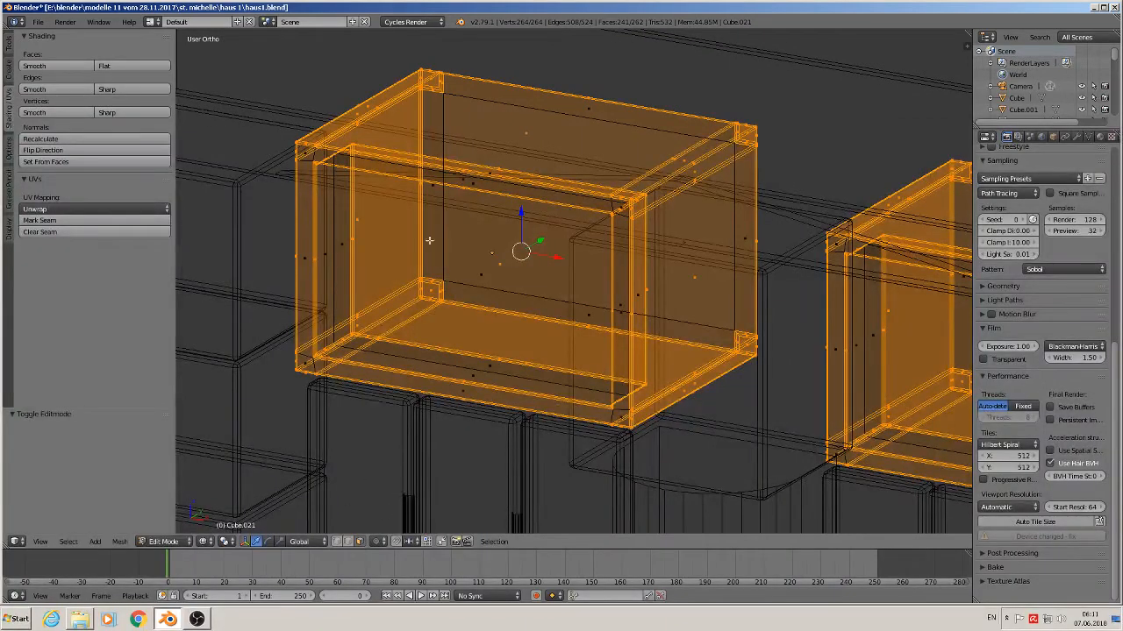
key(a)
middle_drag(468, 179, 500, 188)
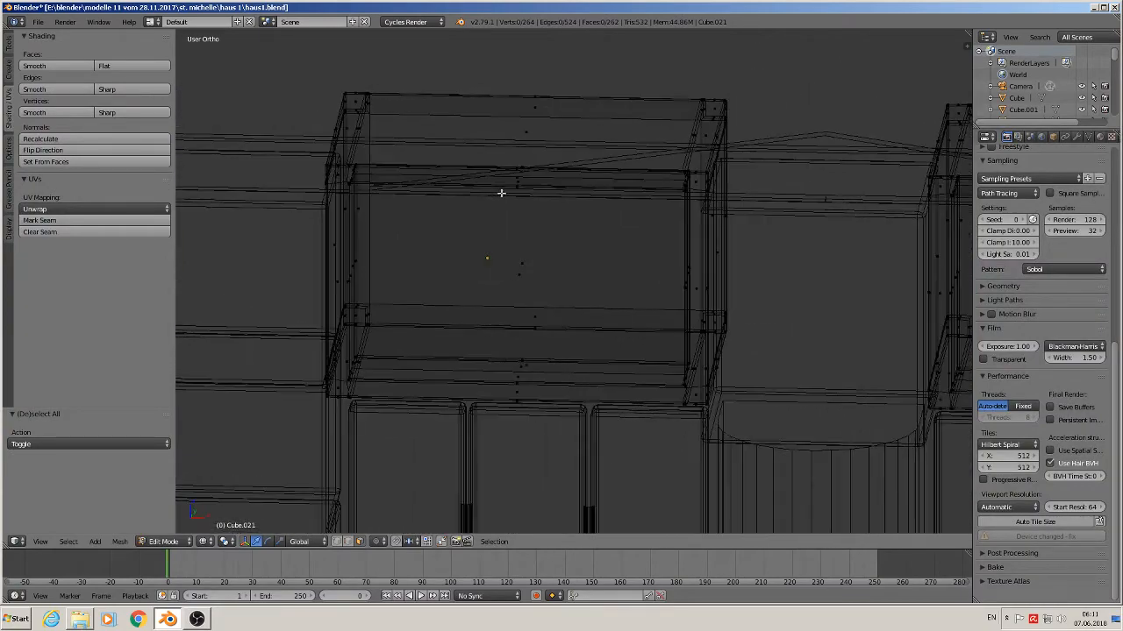
click(210, 544)
click(236, 499)
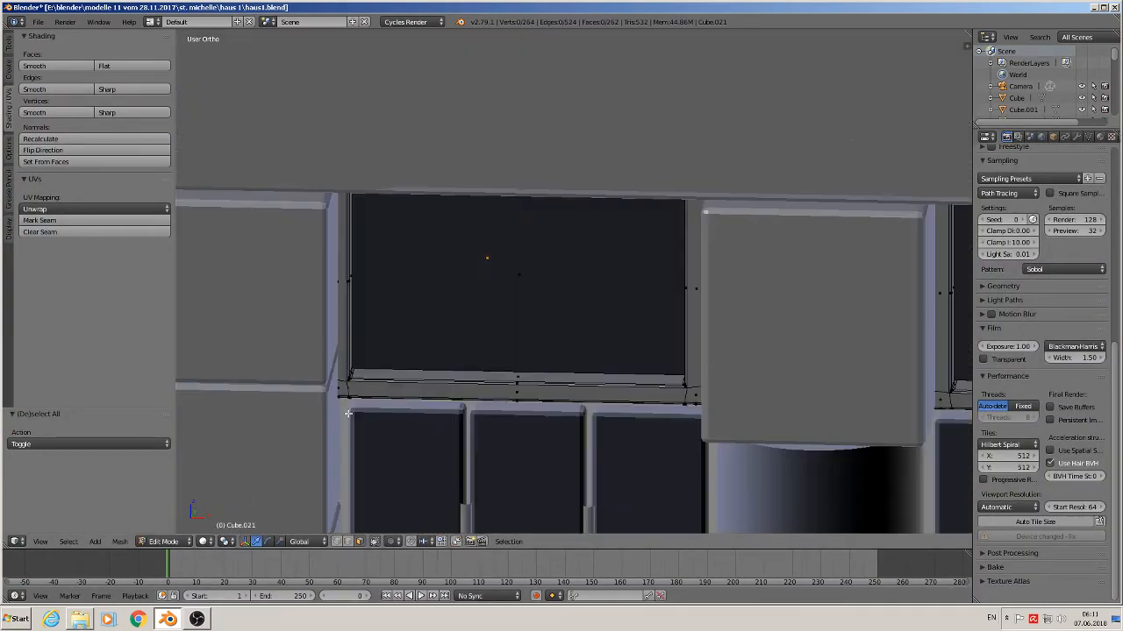
- Select the face loops along the upper and lower bars of the frame's front, plus both vertical side strips
mouse_move(349, 413)
middle_down()
mouse_move(335, 351)
mouse_move(378, 345)
middle_up()
middle_drag(558, 151, 517, 185)
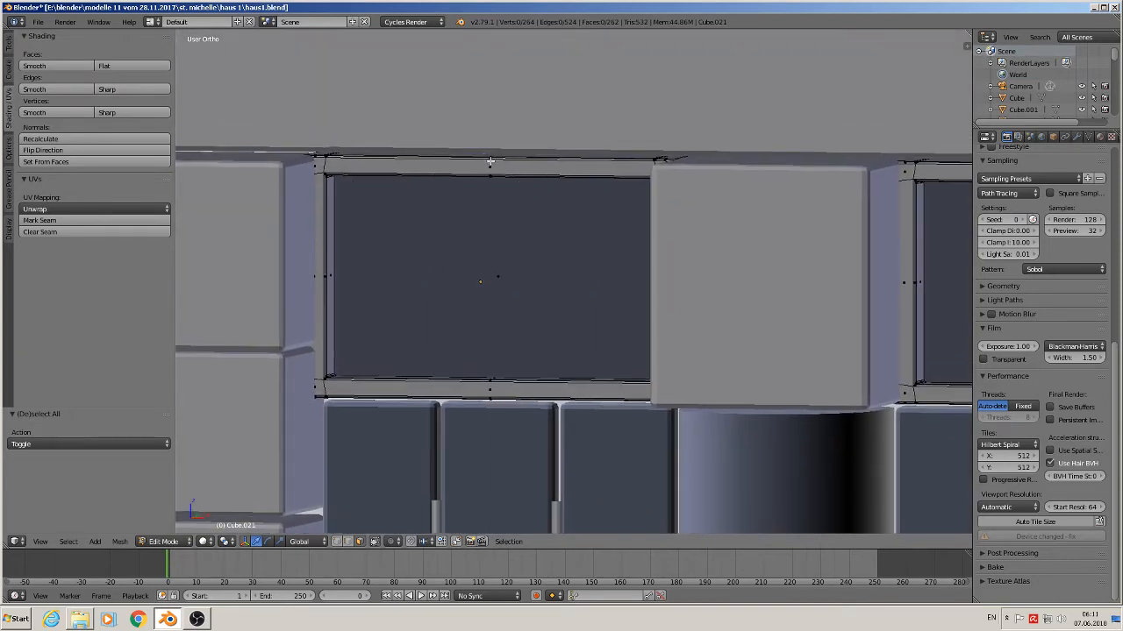
alt+right_click(327, 161)
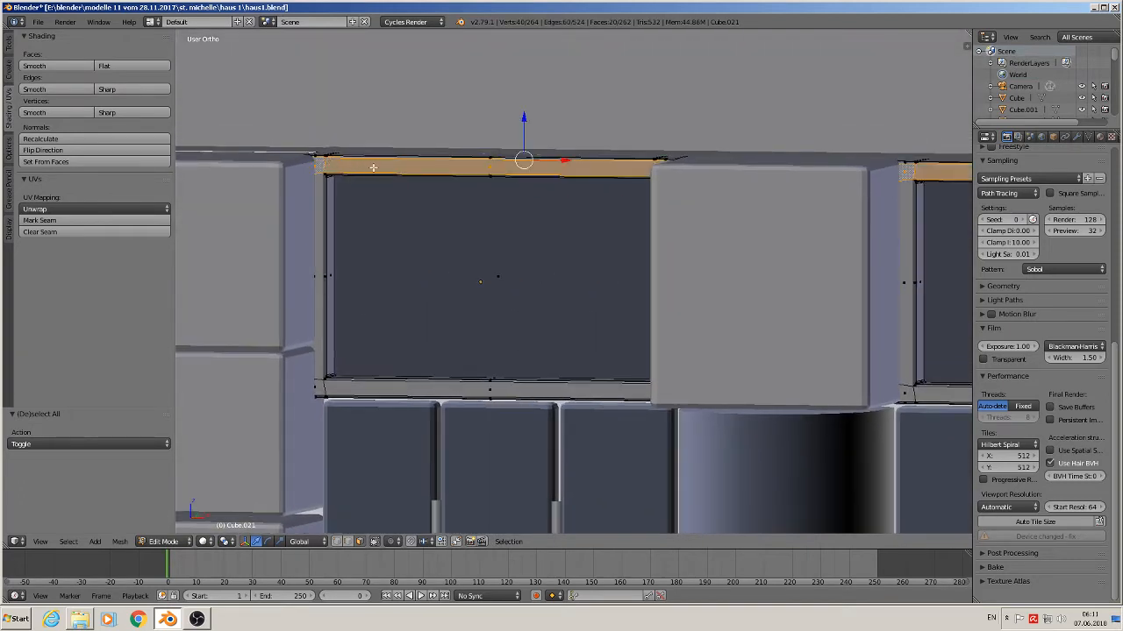
scroll(372, 167, down, 2)
alt+shift+right_click(339, 323)
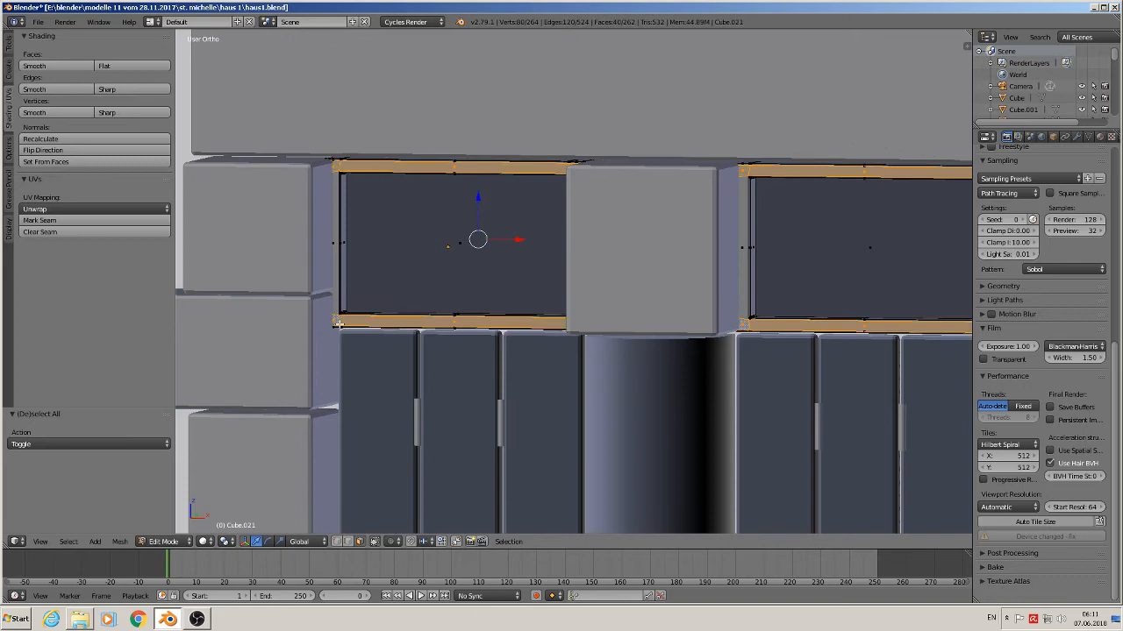
shift+right_click(334, 263)
middle_drag(498, 283, 541, 290)
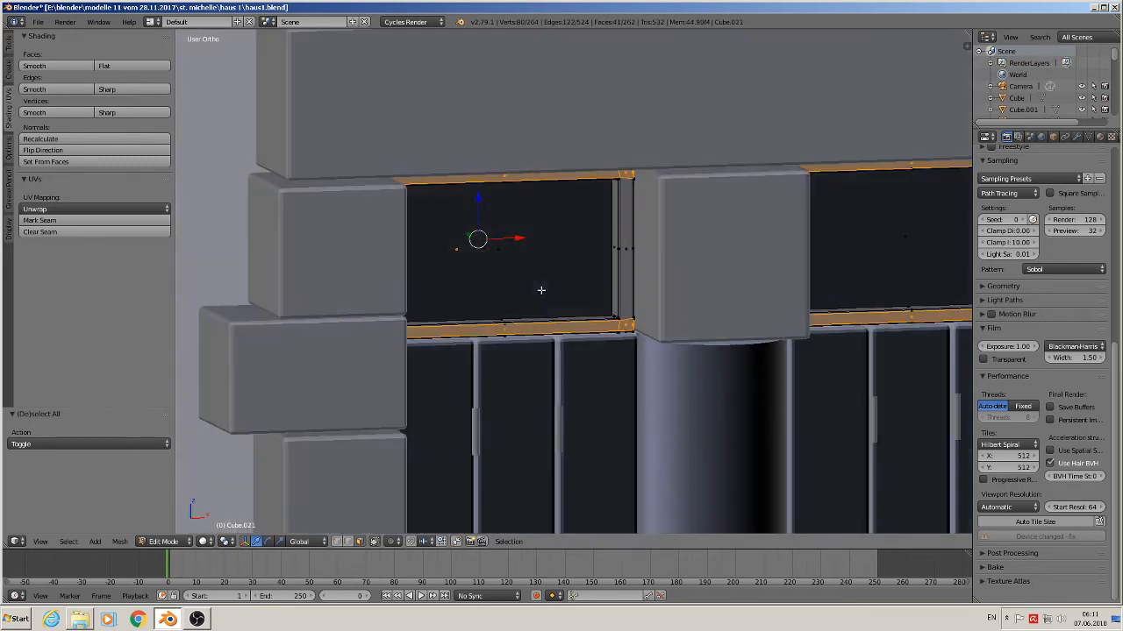
shift+right_click(629, 254)
scroll(638, 309, up, 4)
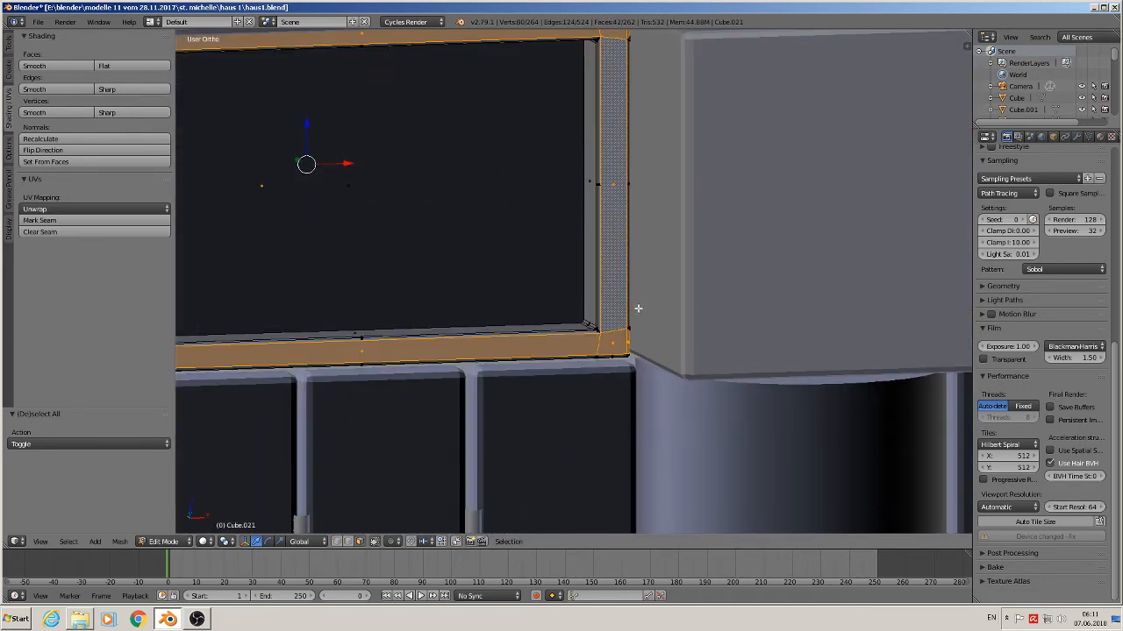
middle_drag(638, 309, 696, 309)
shift+scroll(624, 300, down, 2)
scroll(697, 310, down, 1)
scroll(682, 316, up, 1)
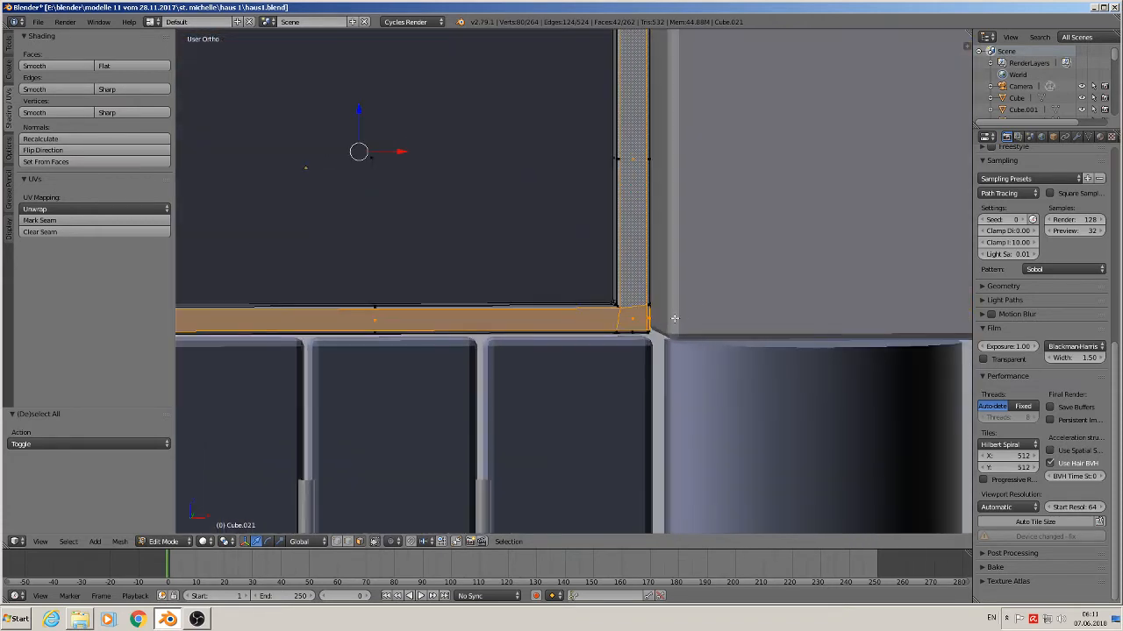
- In edge select mode, deselect the short edges crossing the frame's four front corners and mark the remaining border edges as UV seams
click(347, 542)
shift+right_click(628, 305)
shift+right_click(614, 321)
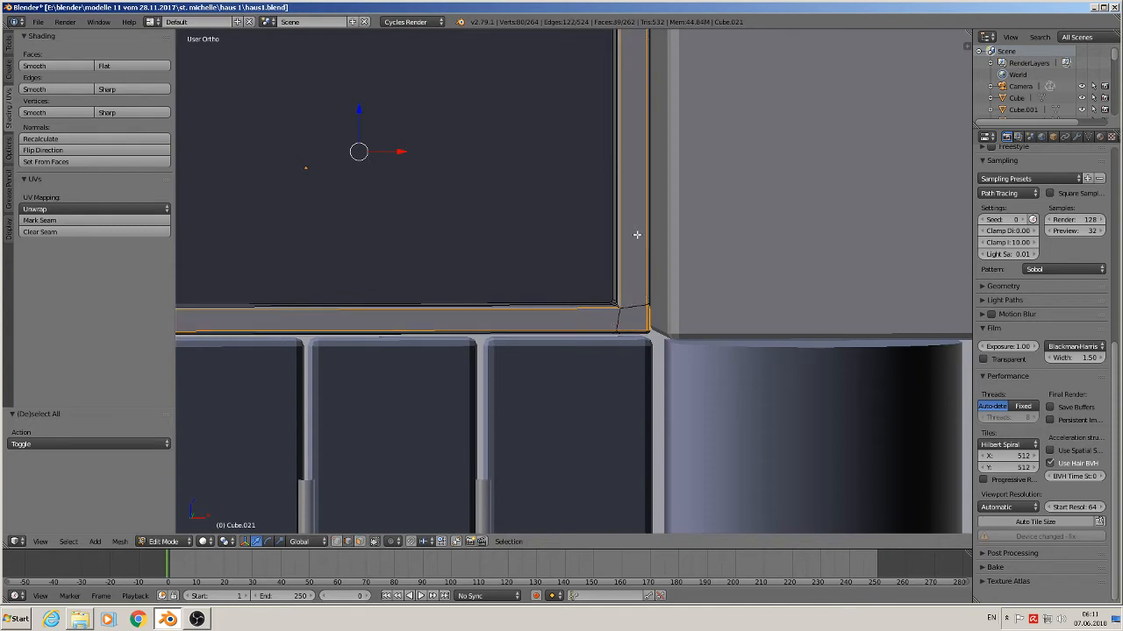
shift+middle_drag(637, 234, 681, 250)
shift+right_click(677, 243)
shift+right_click(650, 241)
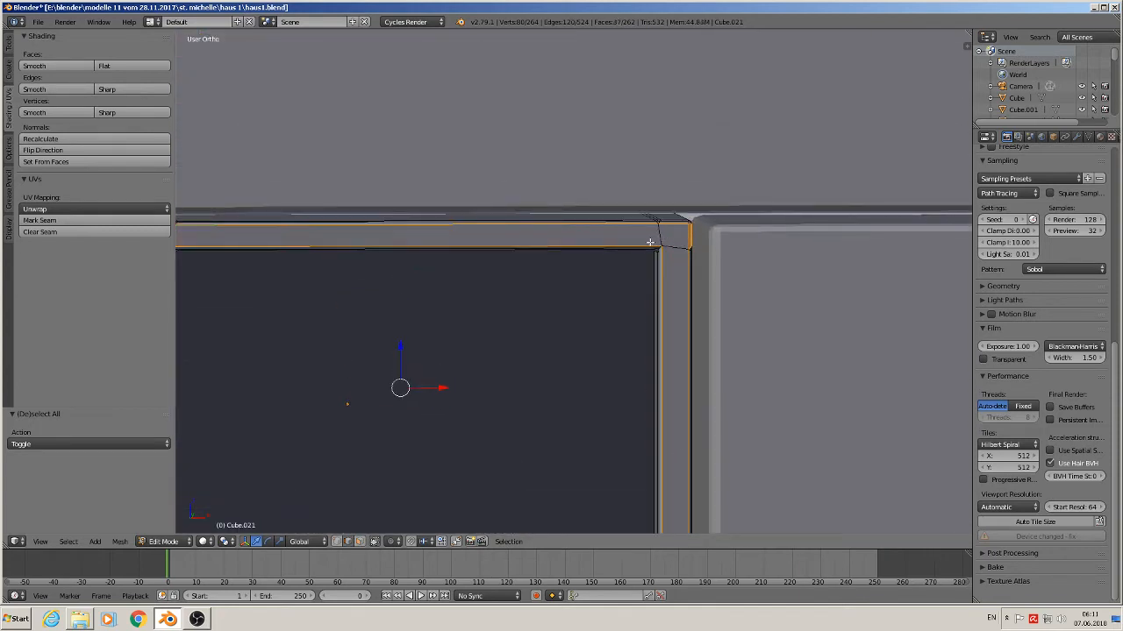
shift+middle_drag(497, 247, 773, 208)
middle_drag(545, 206, 514, 205)
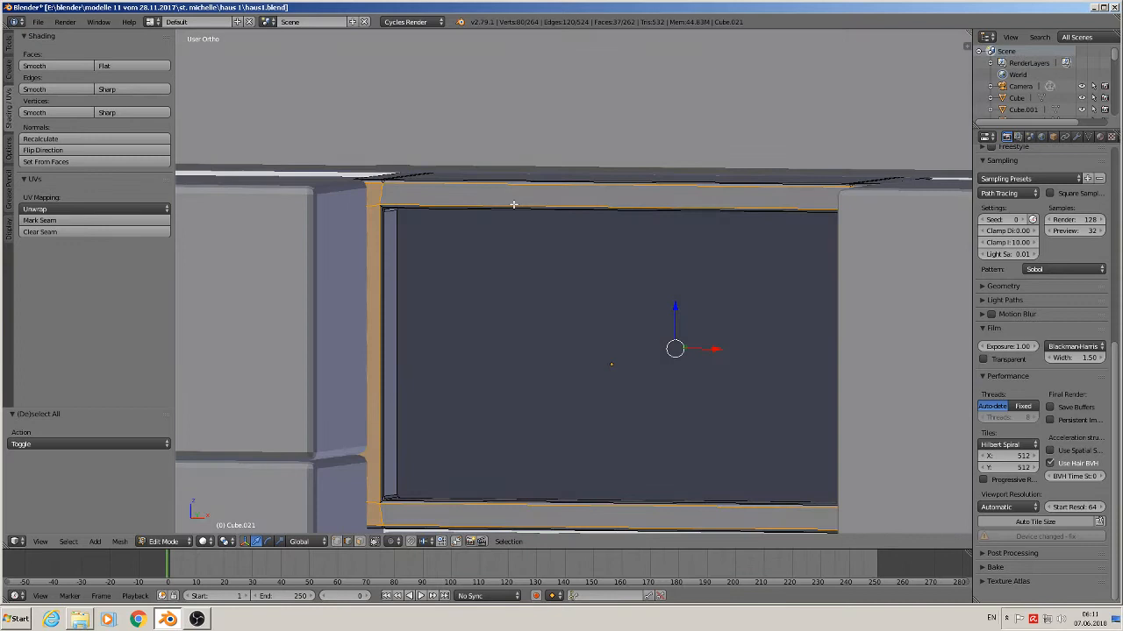
shift+right_click(384, 192)
shift+right_click(370, 207)
shift+middle_drag(419, 326, 448, 215)
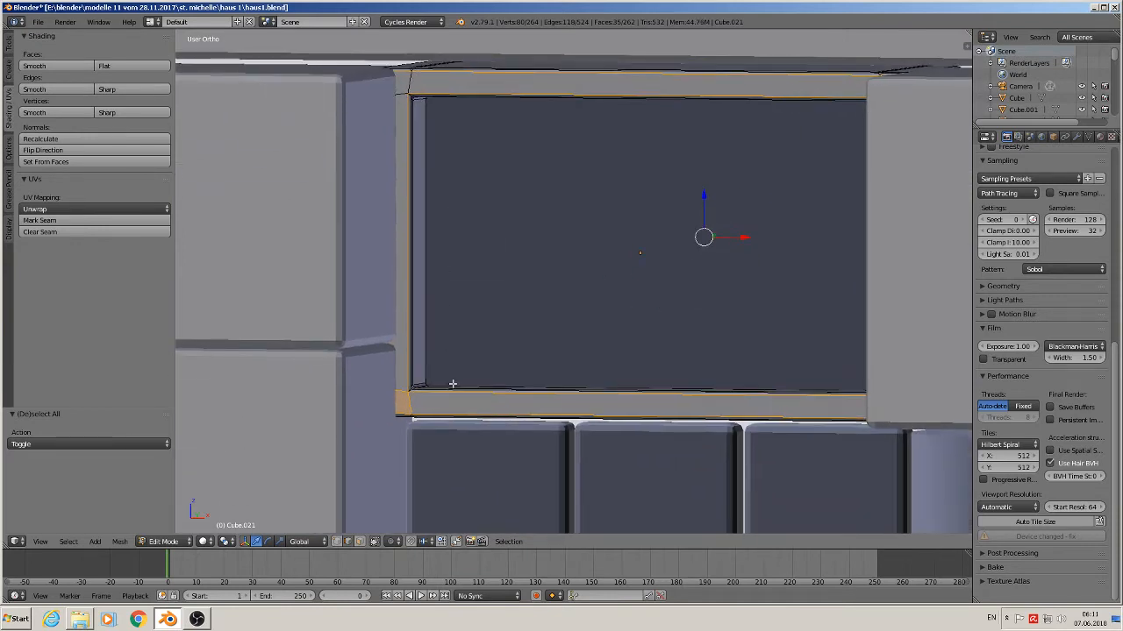
shift+right_click(397, 388)
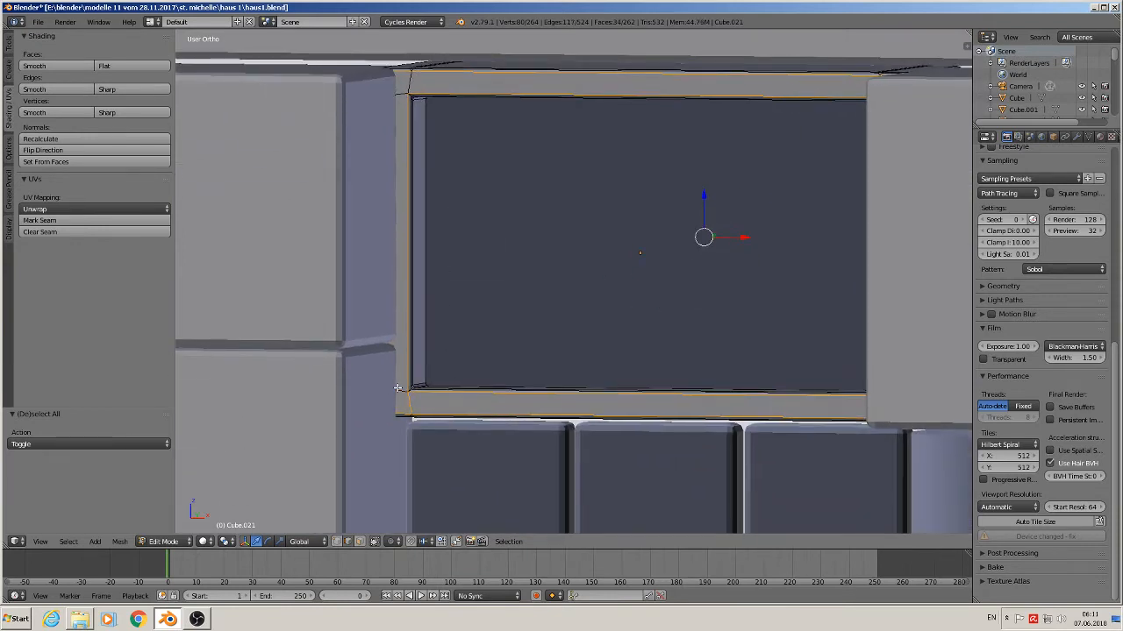
click(39, 220)
- Mark the depth edges at the recess's lower-left inner corner as a UV seam
middle_drag(423, 290, 417, 344)
scroll(417, 343, up, 2)
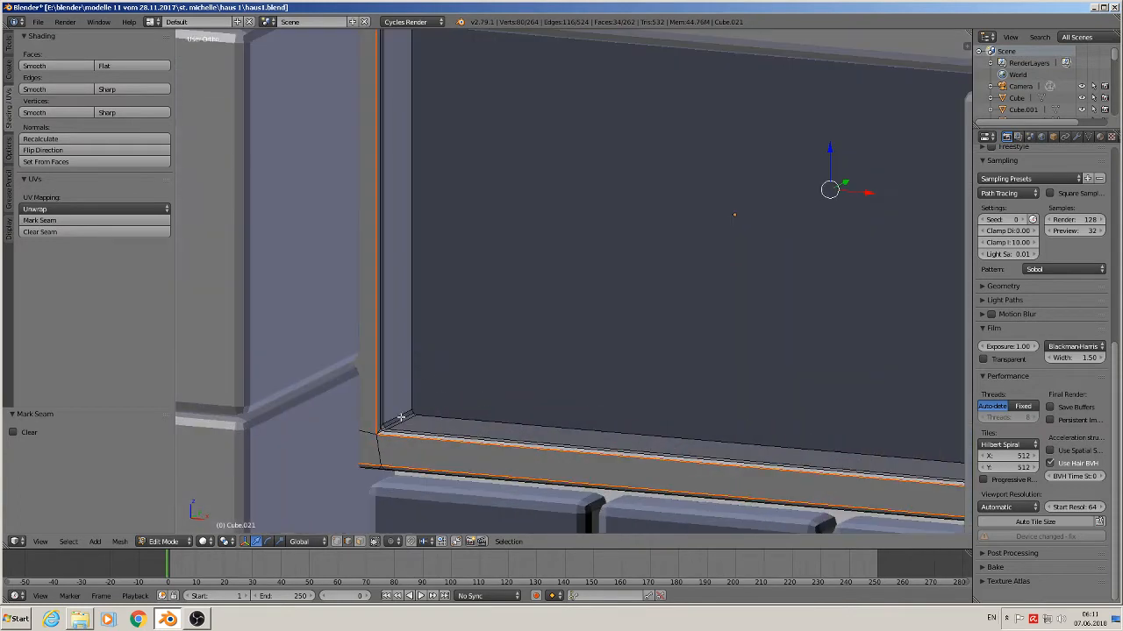
right_click(398, 422)
shift+right_click(397, 423)
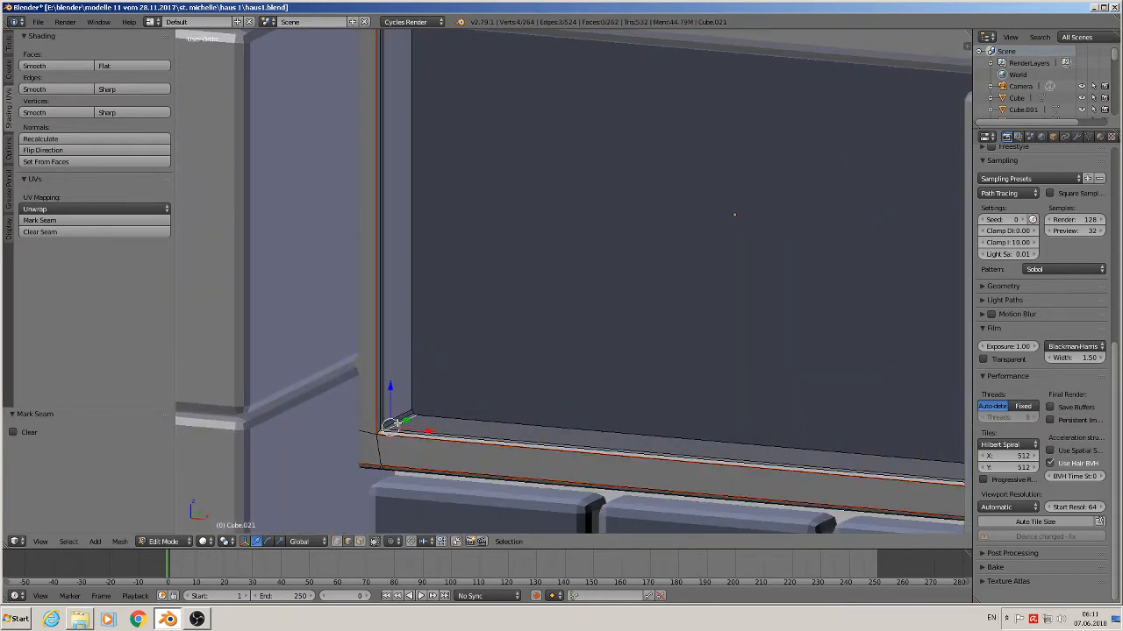
shift+right_click(398, 422)
click(68, 220)
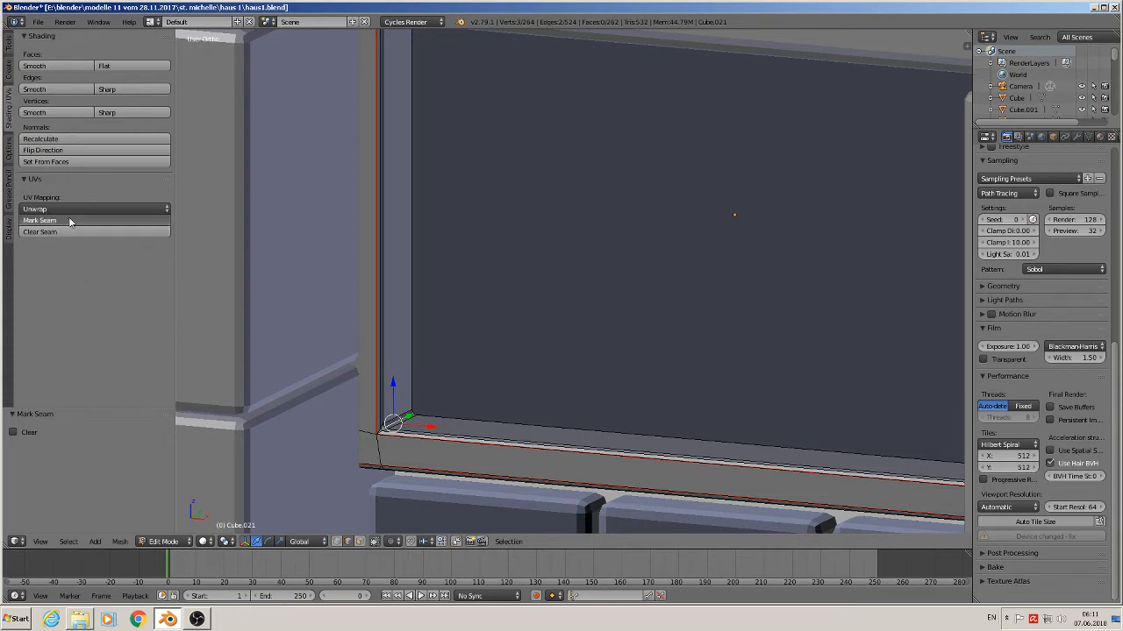
- Mark the depth edges at the recess's upper-left and upper-right inner corners as UV seams
shift+middle_drag(447, 170, 476, 283)
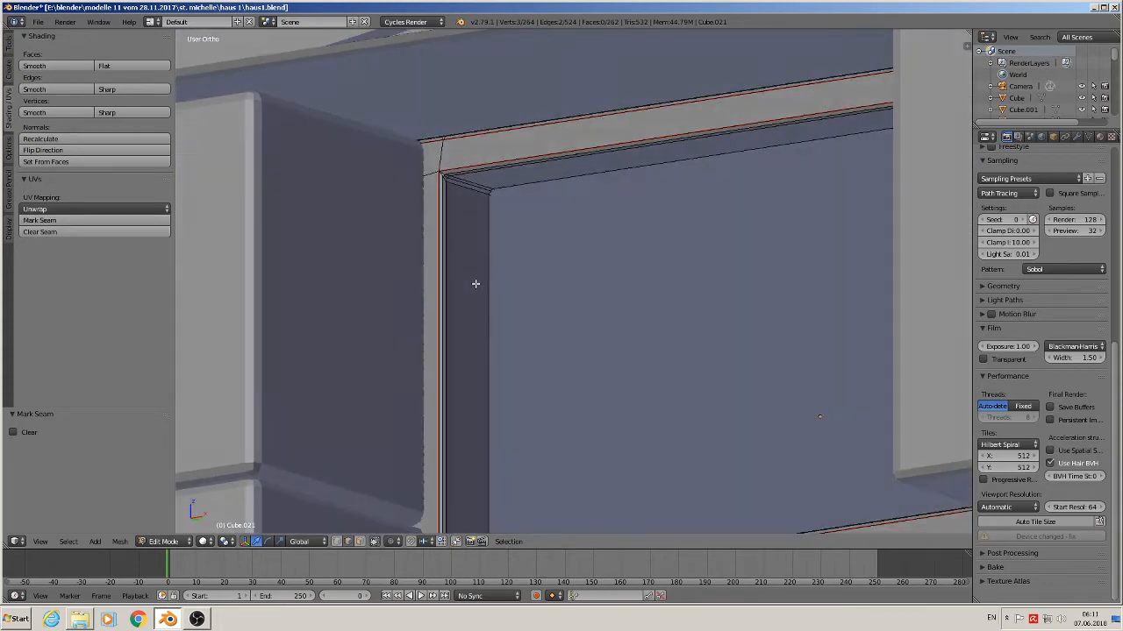
alt+right_click(459, 182)
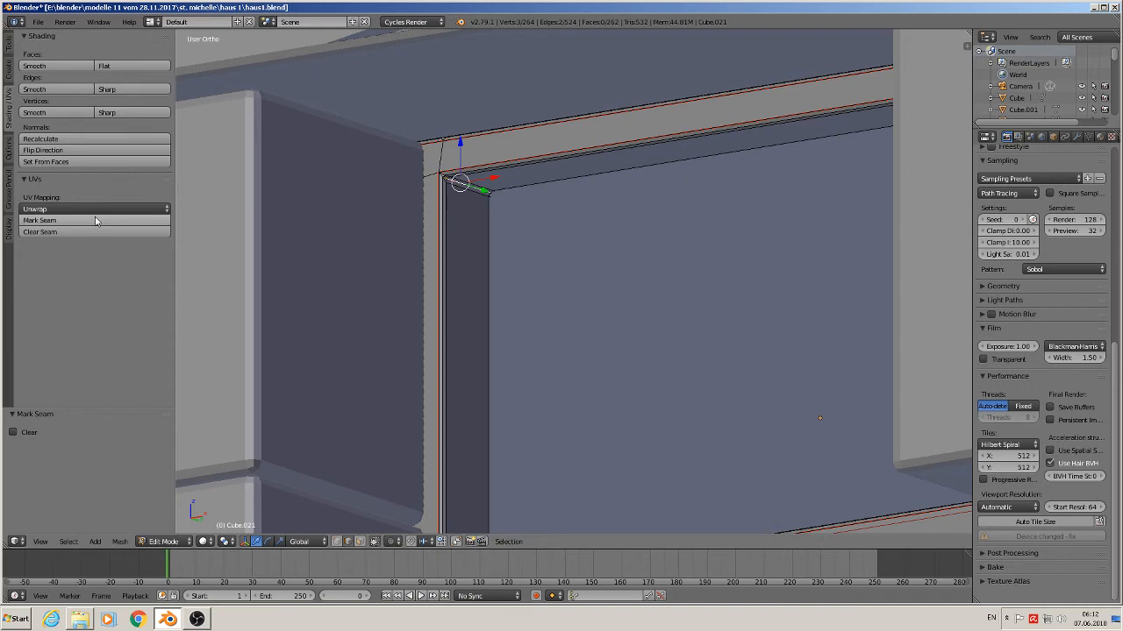
middle_drag(566, 205, 332, 306)
scroll(733, 311, up, 3)
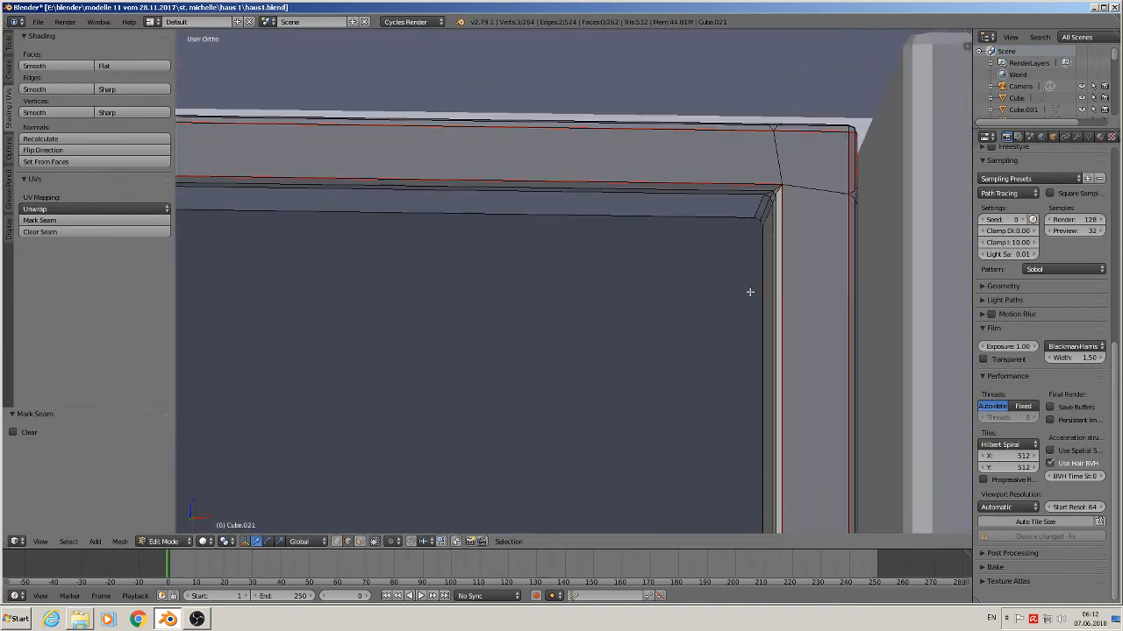
alt+right_click(767, 207)
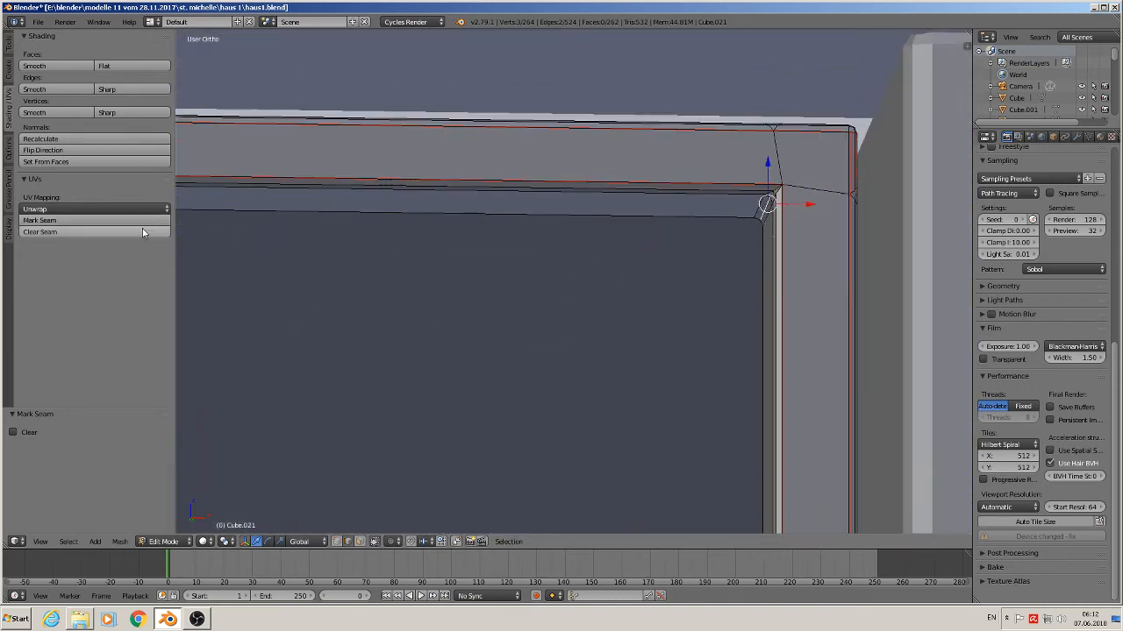
click(111, 219)
- Mark the depth edges at the recess's lower-right inner corner as a UV seam
shift+middle_drag(579, 183, 588, 215)
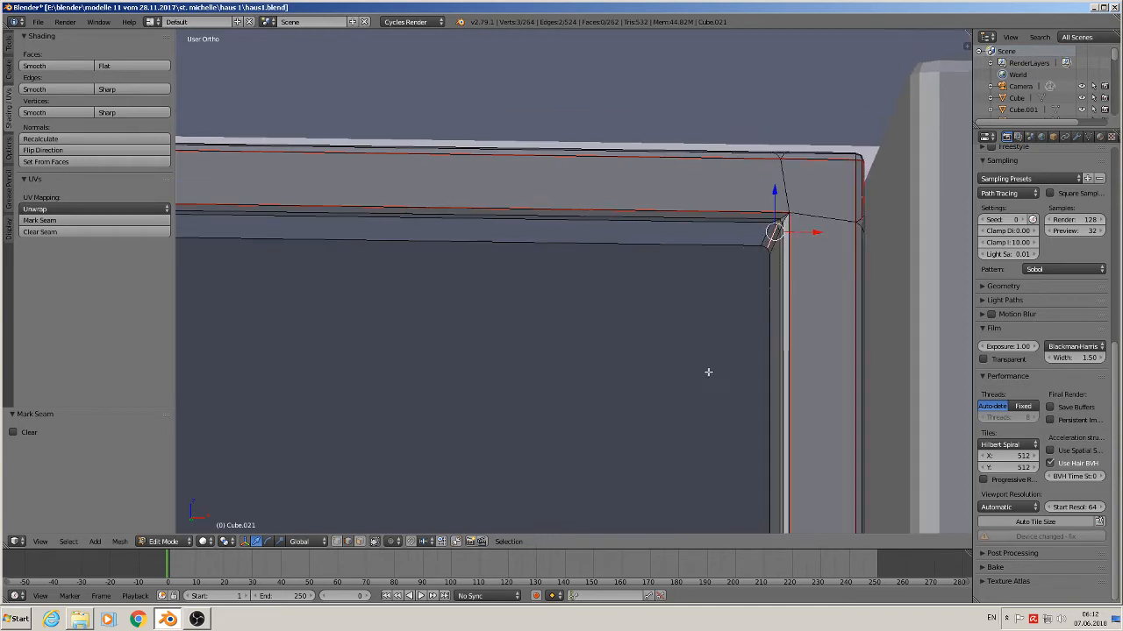
shift+middle_drag(709, 373, 627, 76)
middle_drag(696, 267, 681, 391)
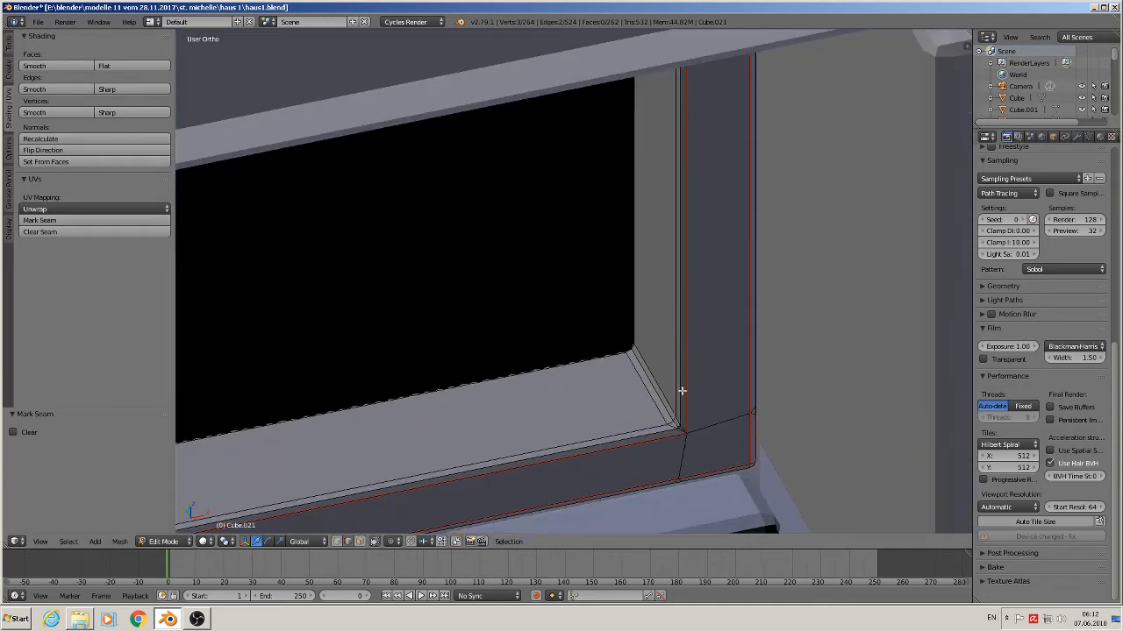
alt+right_click(664, 406)
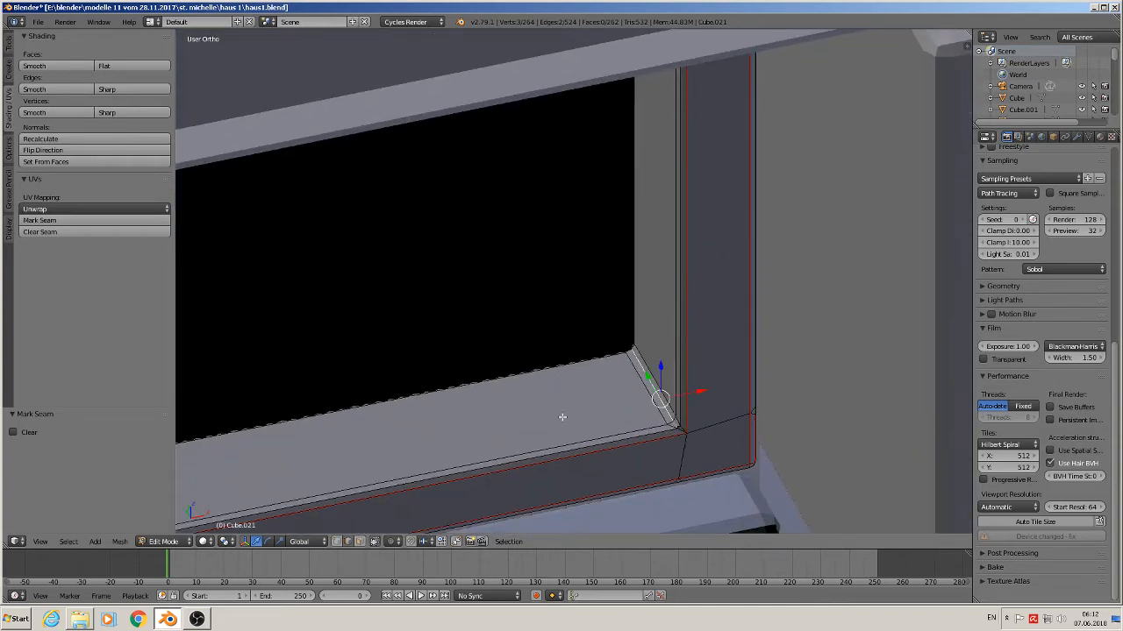
click(87, 220)
- Select the bottom edge of the recess's back panel and add the short bevel edge at its lower-right corner
shift+middle_drag(508, 443, 679, 307)
right_click(557, 278)
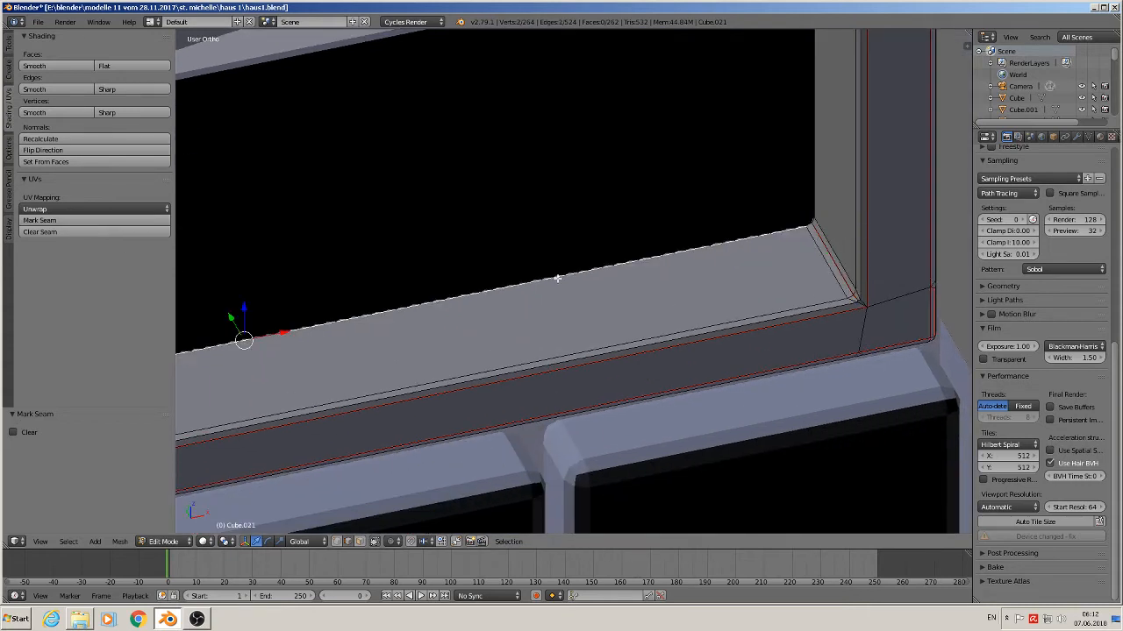
shift+right_click(814, 219)
shift+scroll(819, 191, down, 1)
middle_drag(786, 185, 847, 404)
scroll(714, 208, up, 1)
scroll(772, 366, down, 4)
shift+middle_drag(295, 304, 602, 336)
scroll(596, 335, up, 1)
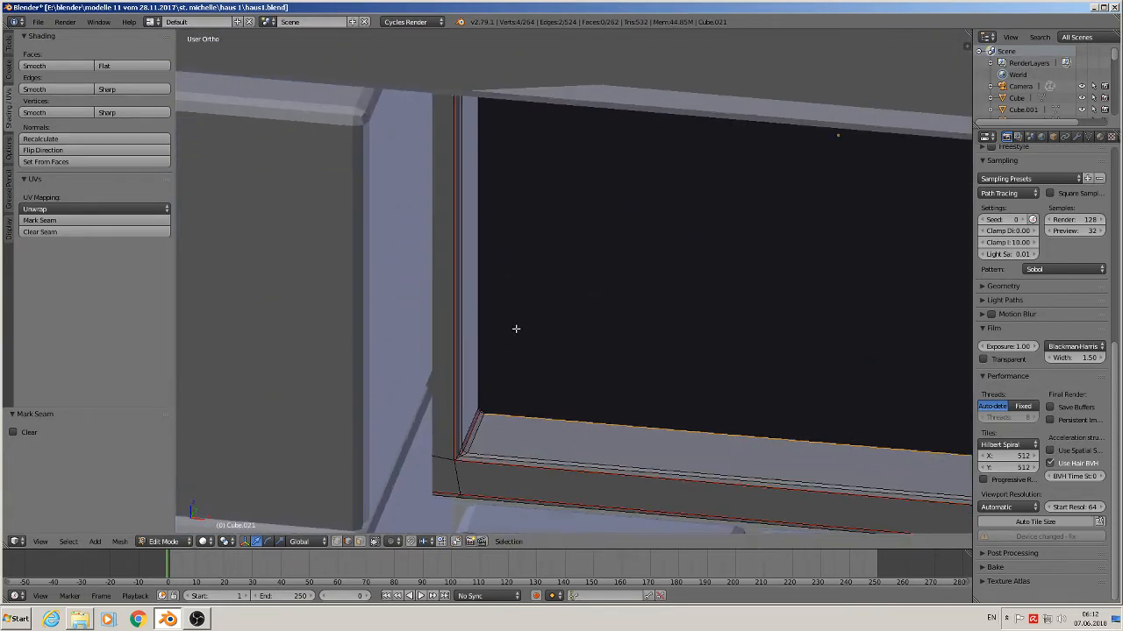
- Add the back panel's left and top edges to the selection, together with the short bevel edges at its two left corners
middle_drag(516, 328, 526, 358)
shift+right_click(527, 356)
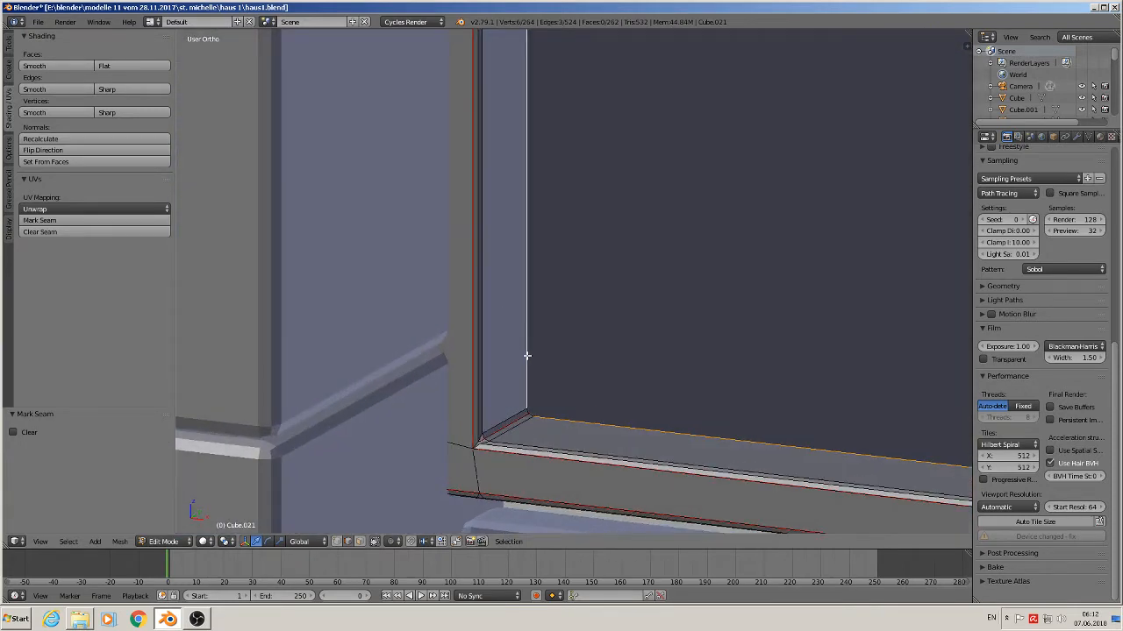
shift+right_click(528, 411)
middle_drag(549, 403, 538, 208)
shift+right_click(548, 173)
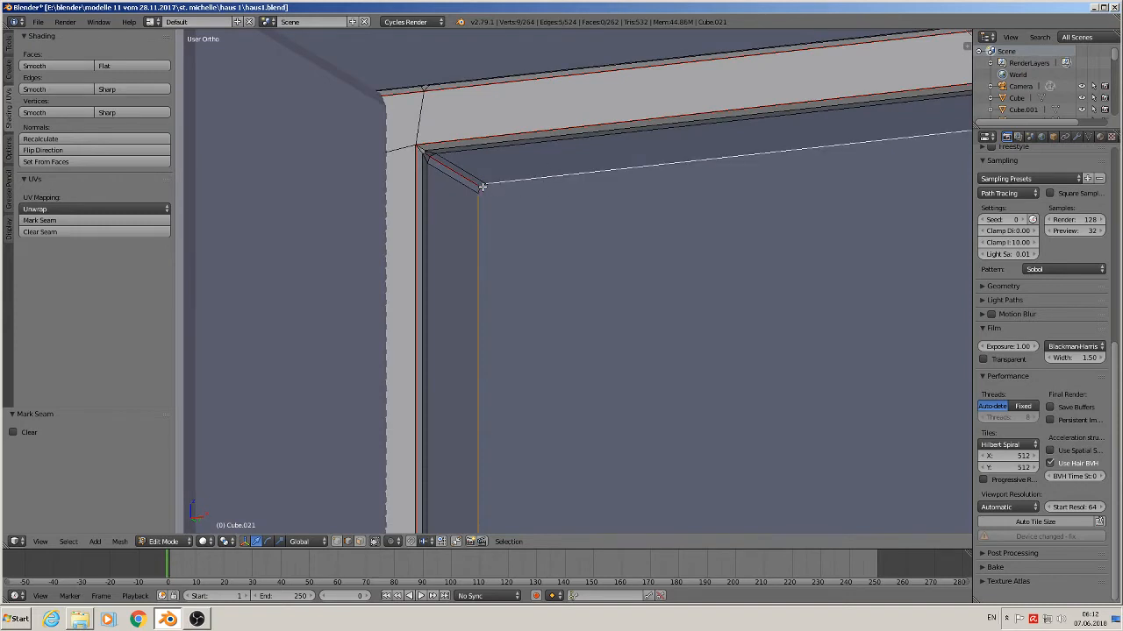
shift+right_click(480, 191)
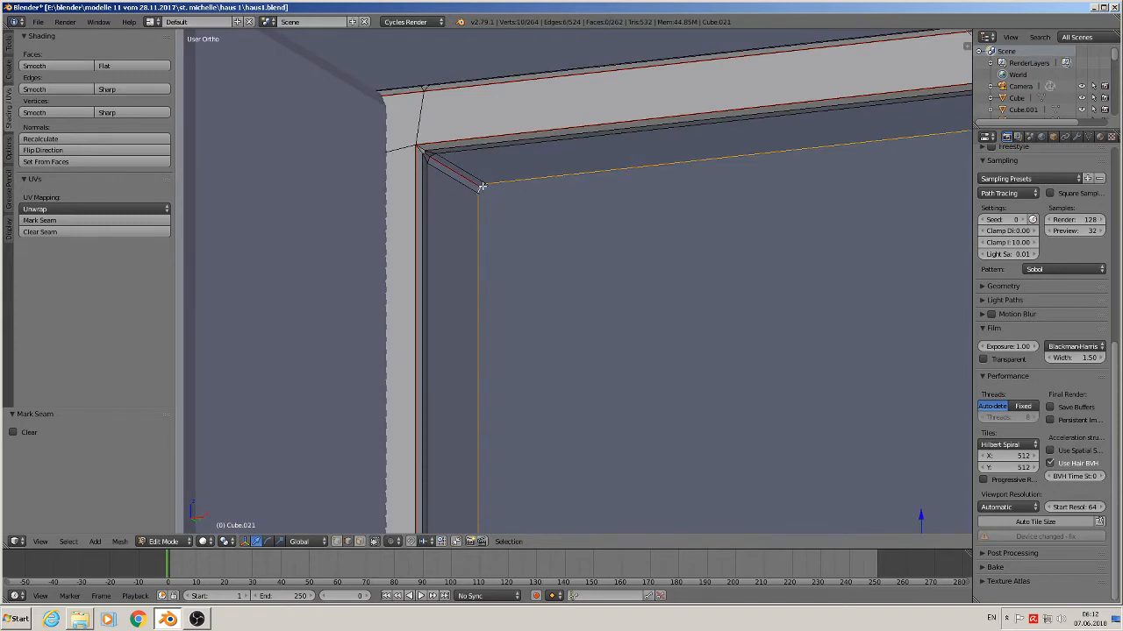
- Add the back panel's remaining corner bevel edges and side edge to complete its outline, and mark the outline as a UV seam
middle_drag(620, 227, 626, 96)
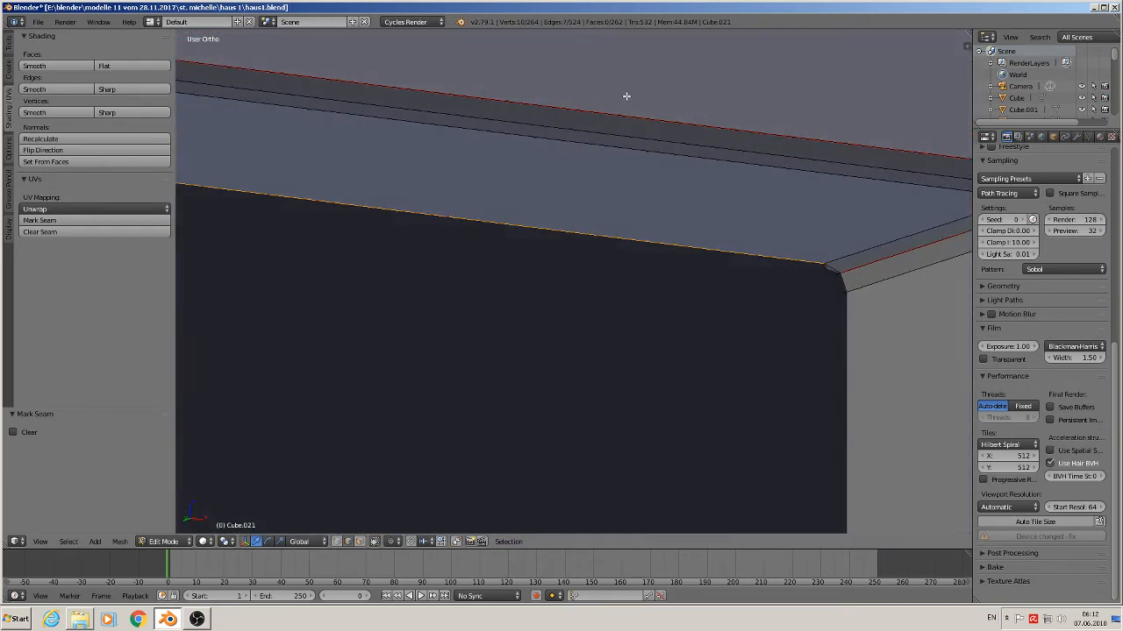
shift+right_click(851, 316)
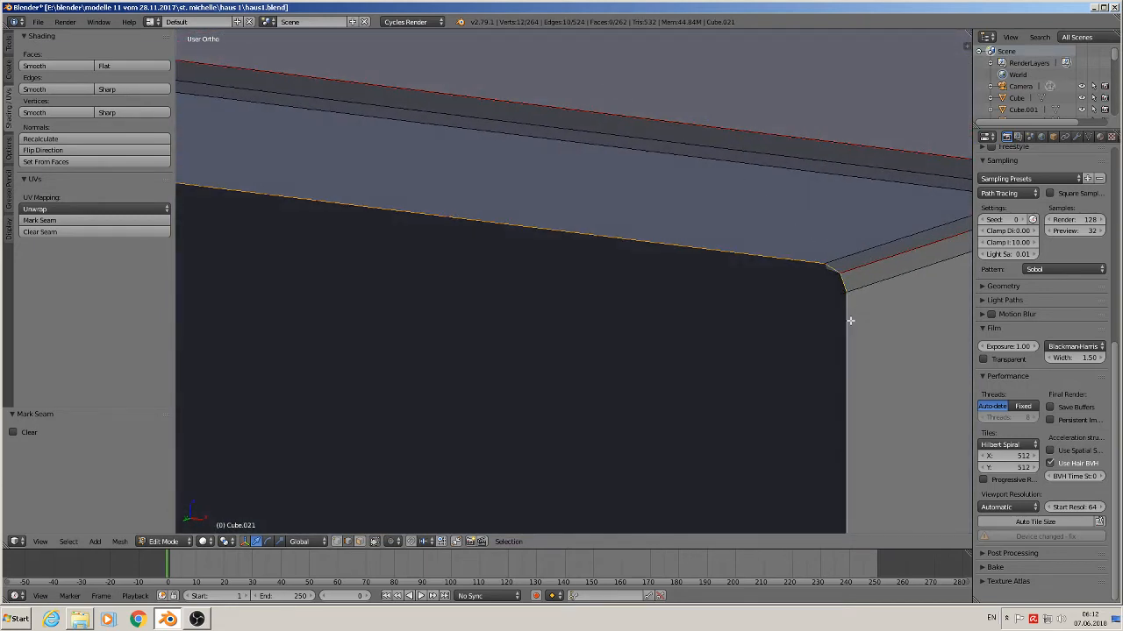
middle_drag(850, 316, 514, 212)
shift+right_click(696, 140)
shift+right_click(503, 200)
middle_drag(553, 247, 624, 264)
scroll(624, 264, down, 8)
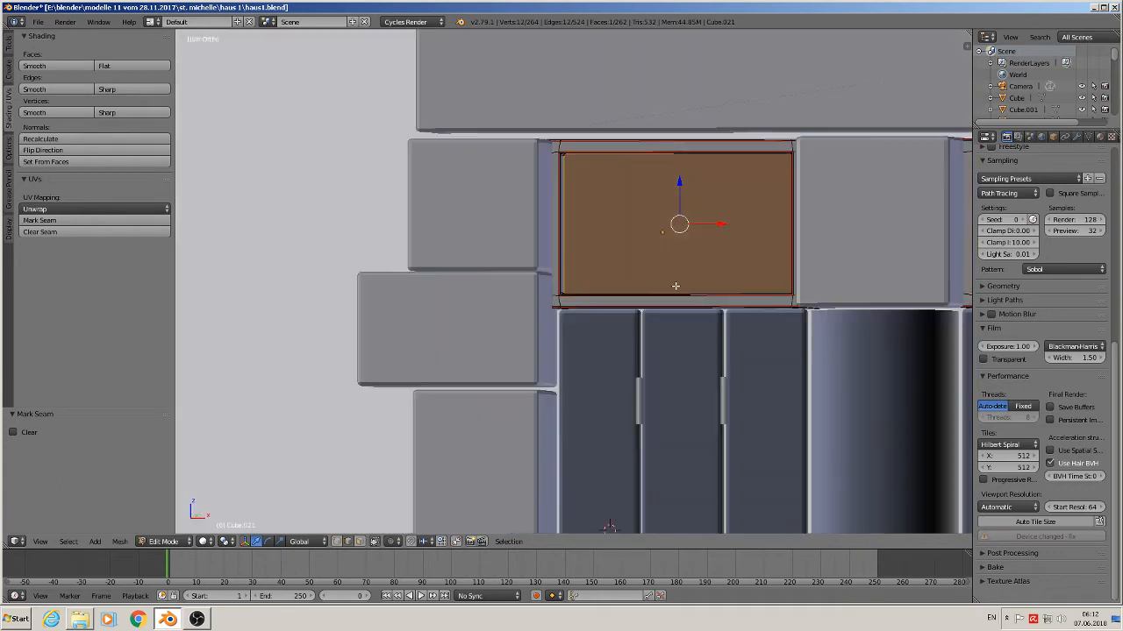
click(79, 220)
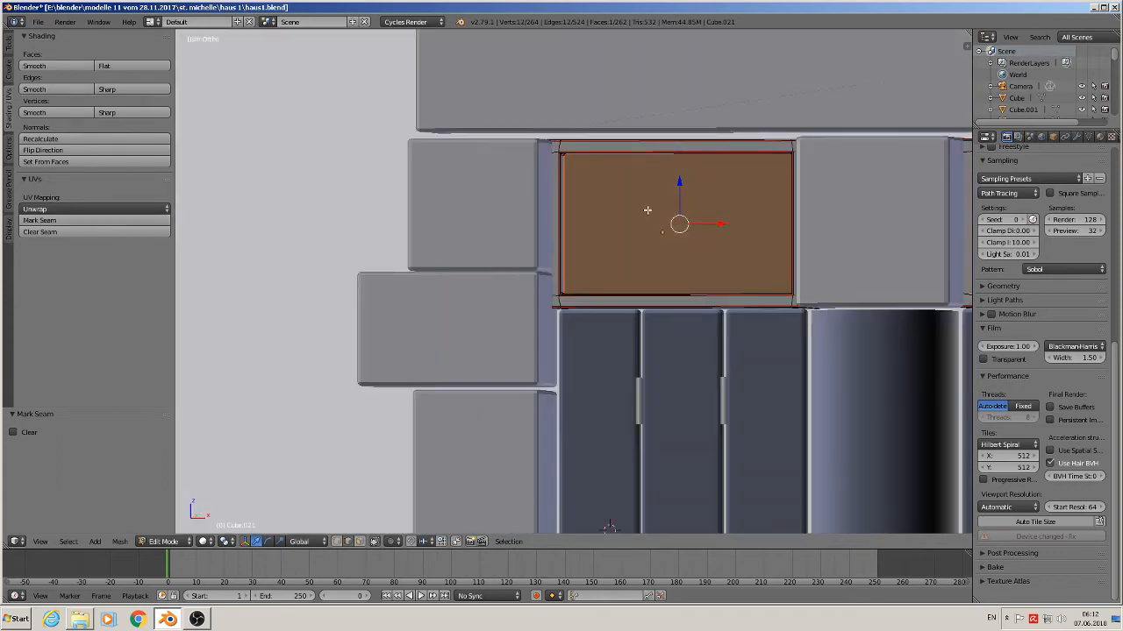
key(a)
scroll(782, 261, down, 3)
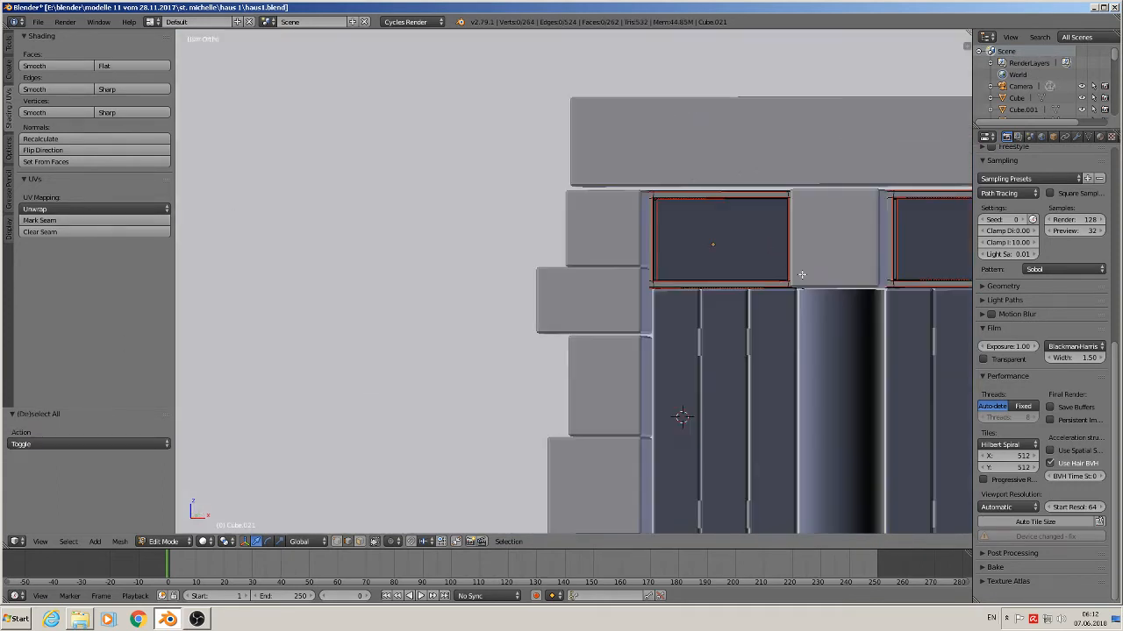
- Project the whole recessed frame mesh's UVs from the front orthographic view and save the file
shift+middle_drag(827, 287, 560, 301)
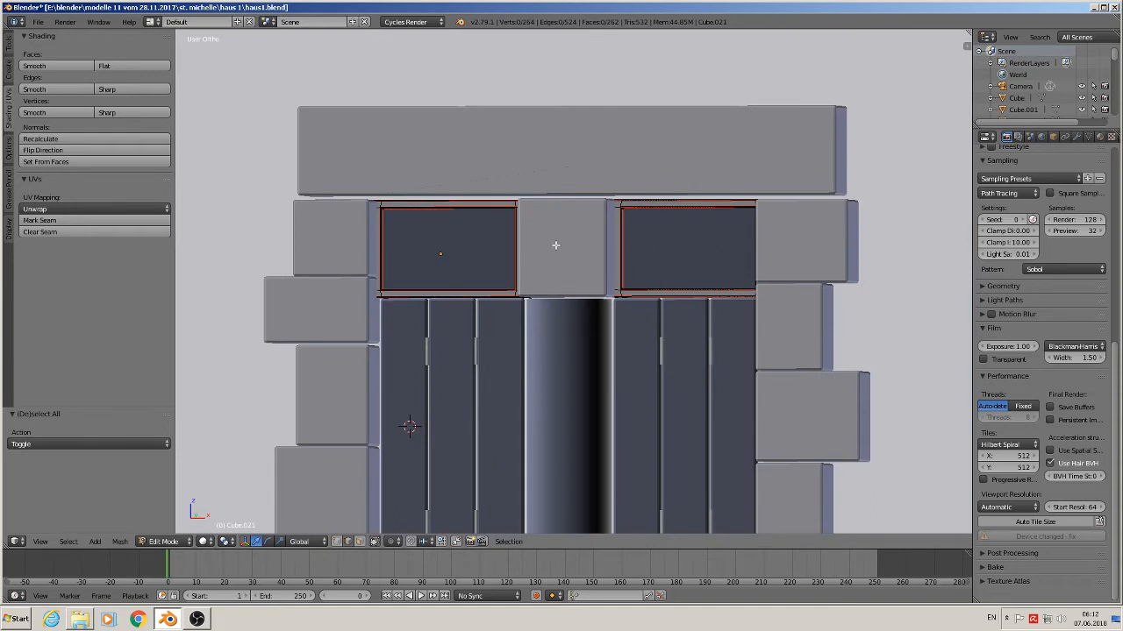
scroll(492, 332, up, 4)
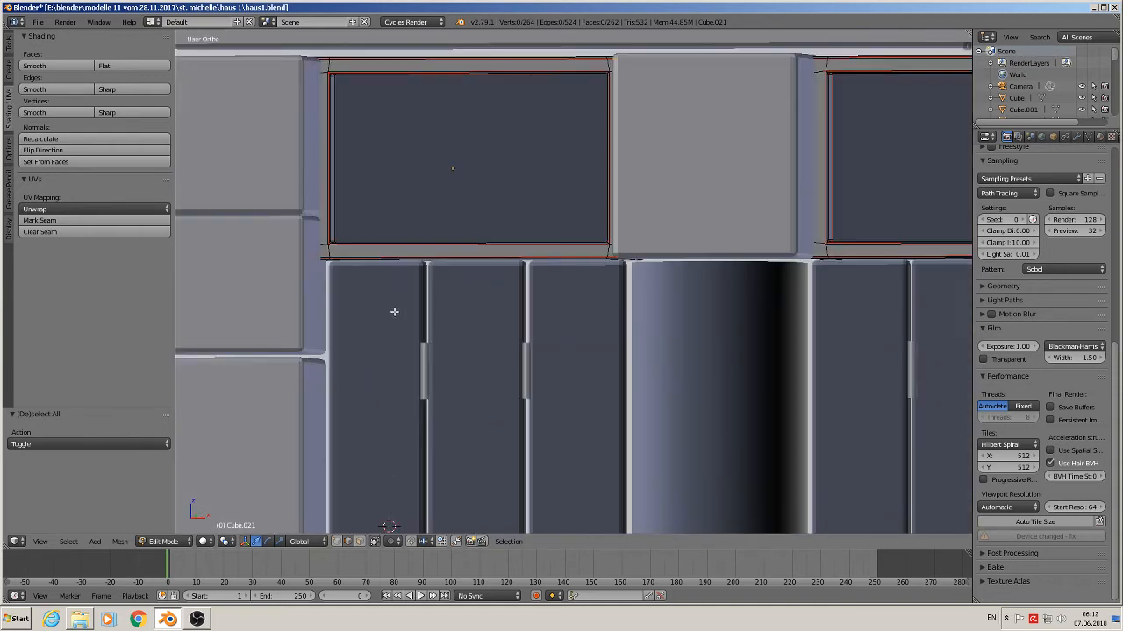
key(Tab)
middle_drag(432, 283, 463, 242)
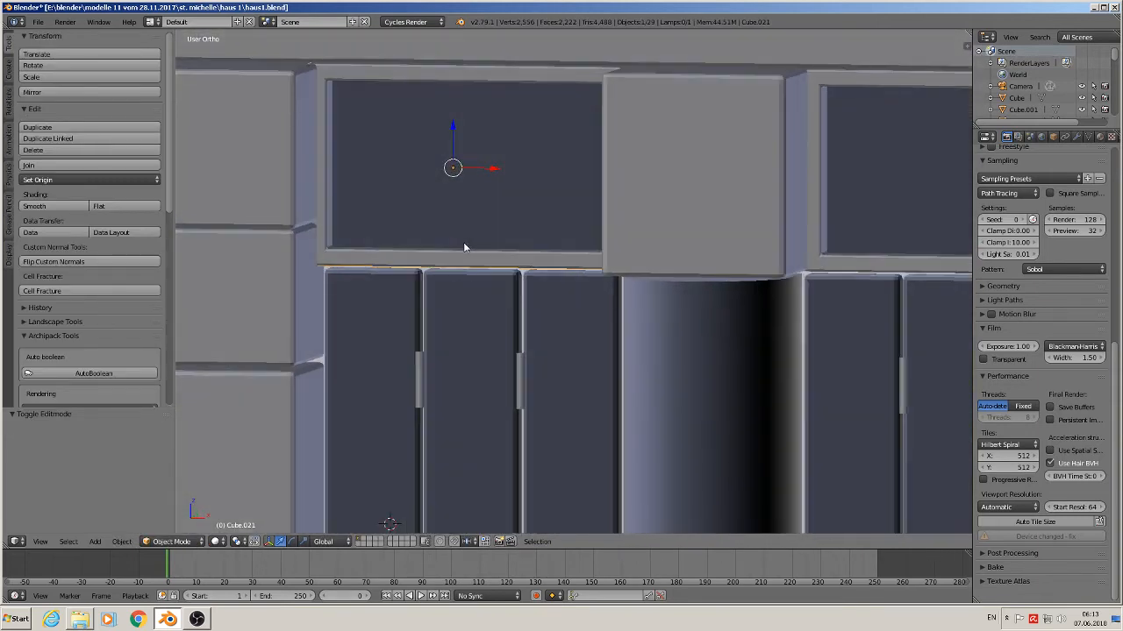
key(KP_1)
key(Tab)
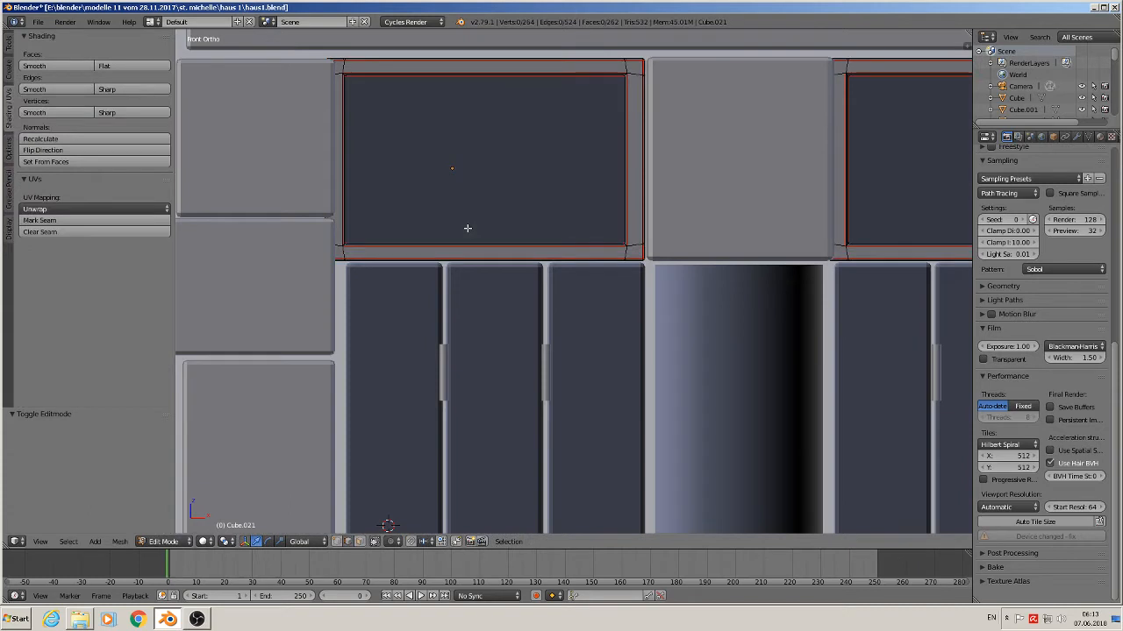
key(a)
key(u)
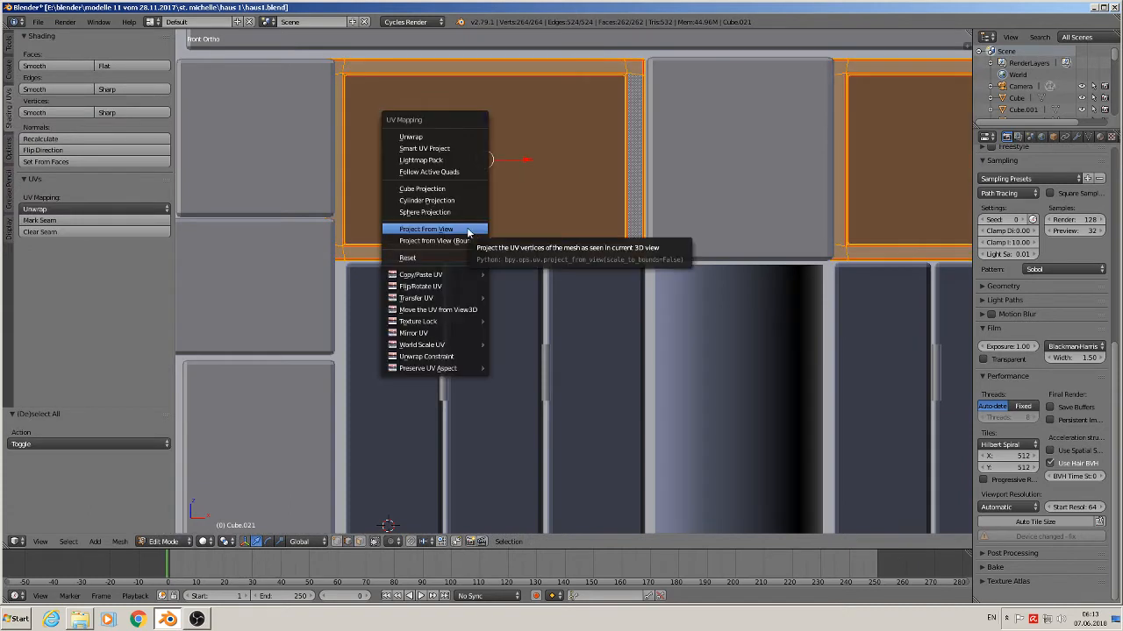
click(467, 227)
key(Tab)
click(37, 21)
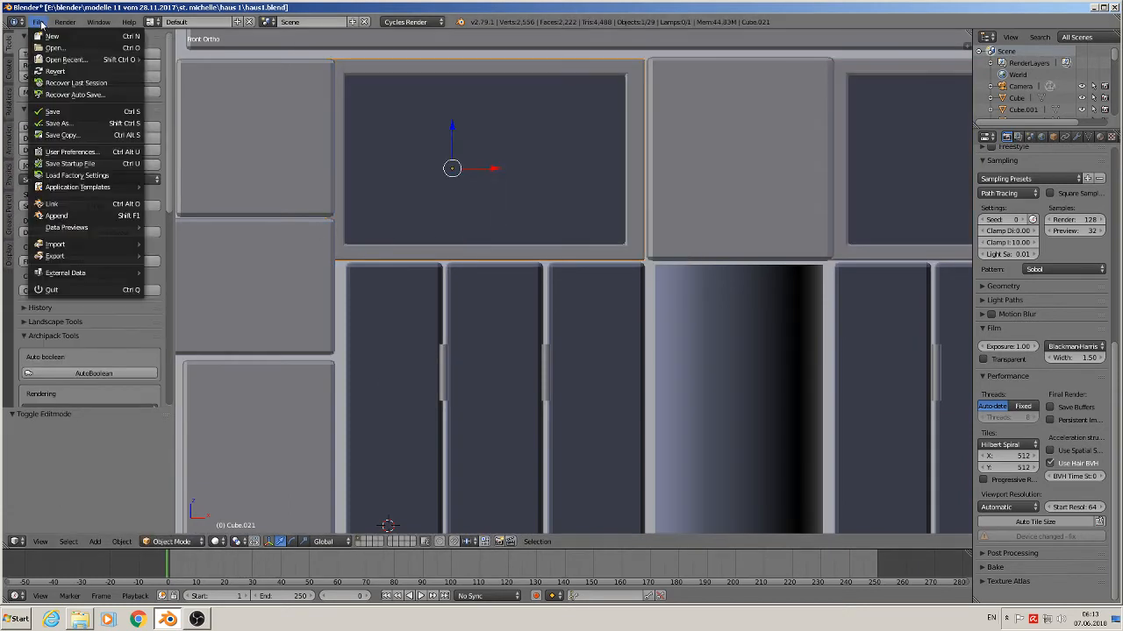
click(68, 116)
- Open the wide lintel stone above the window for mesh editing in face select mode
scroll(491, 263, down, 7)
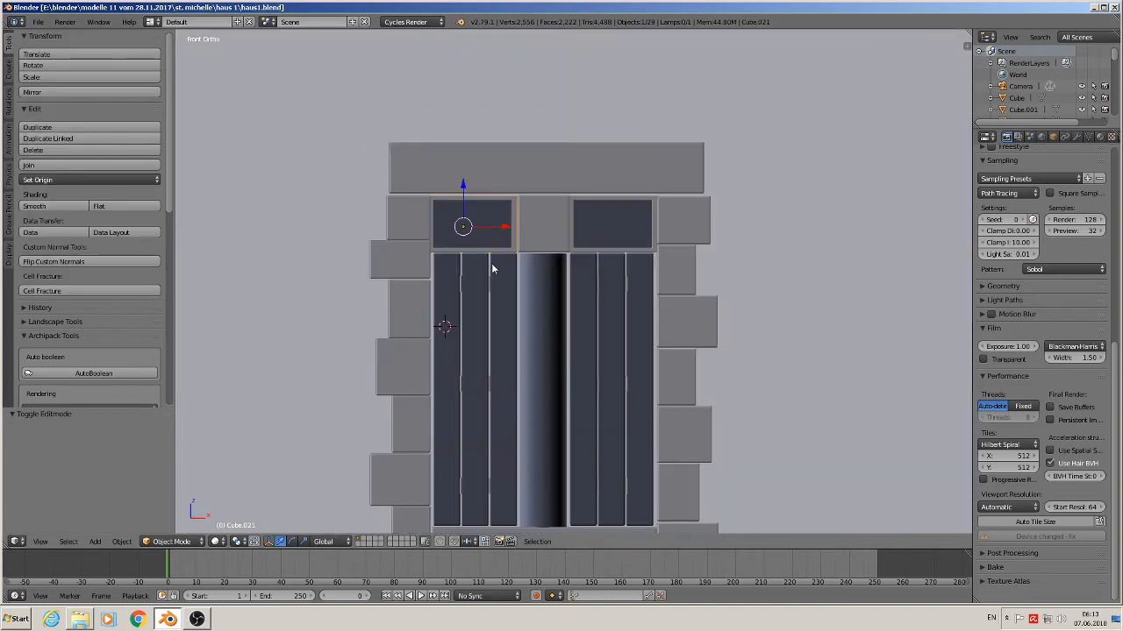
shift+middle_drag(511, 278, 457, 162)
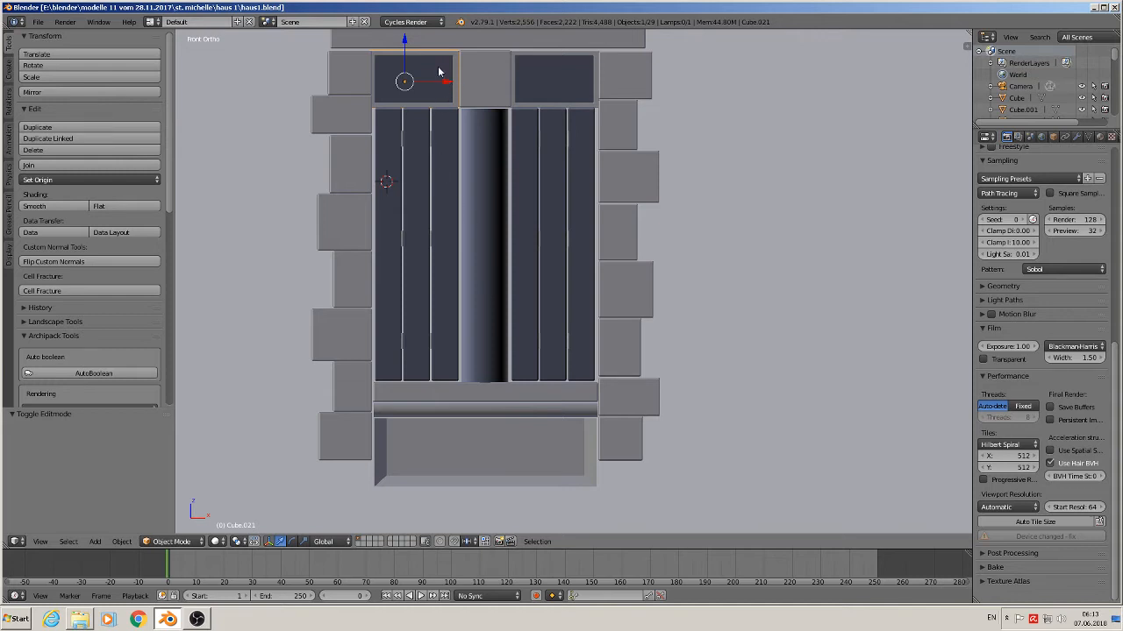
scroll(439, 71, down, 3)
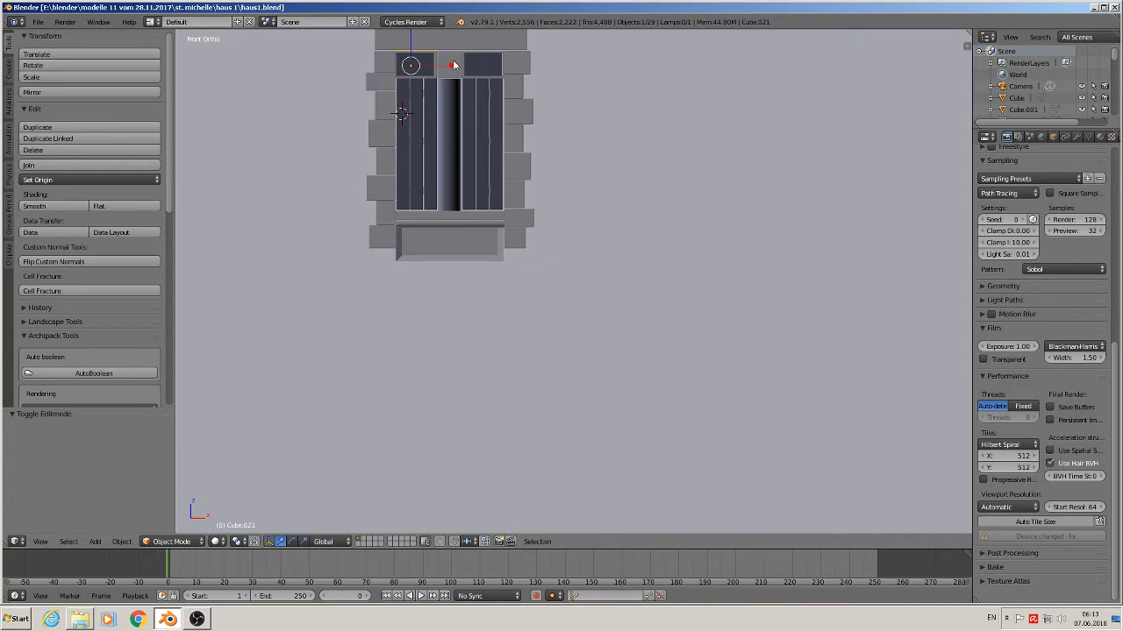
shift+middle_drag(496, 101, 587, 283)
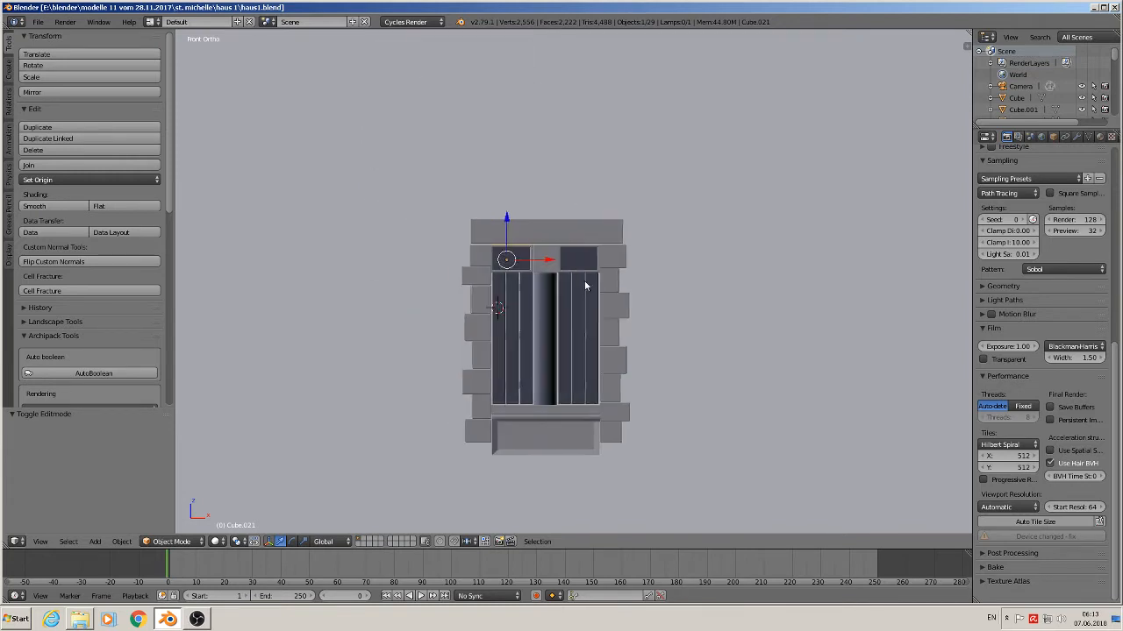
scroll(570, 263, up, 3)
right_click(537, 221)
key(Tab)
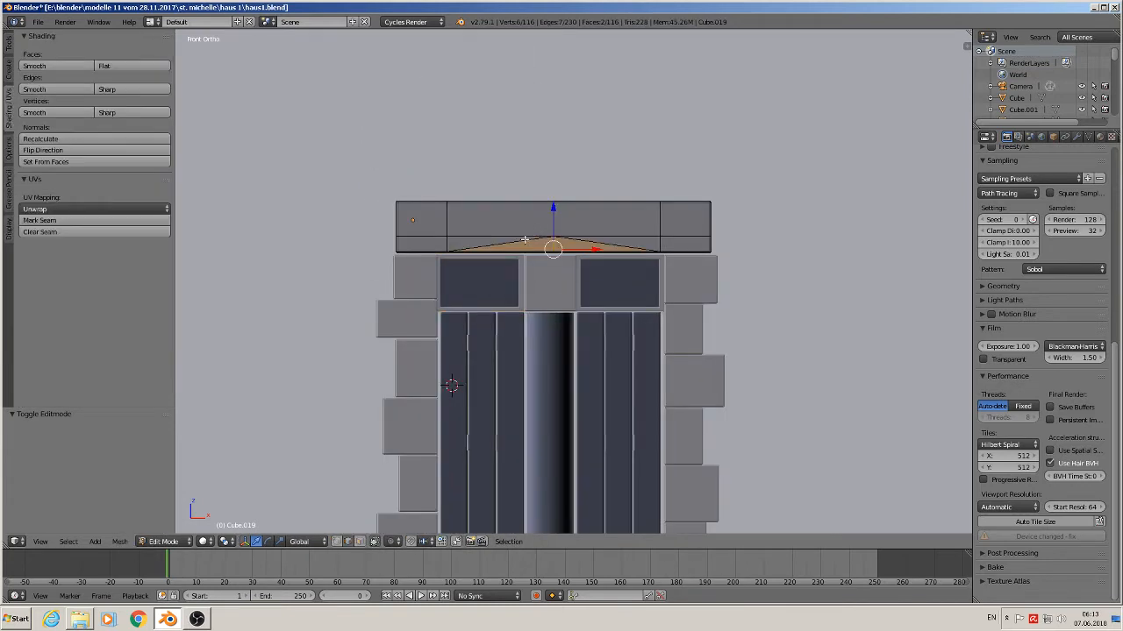
scroll(524, 239, up, 1)
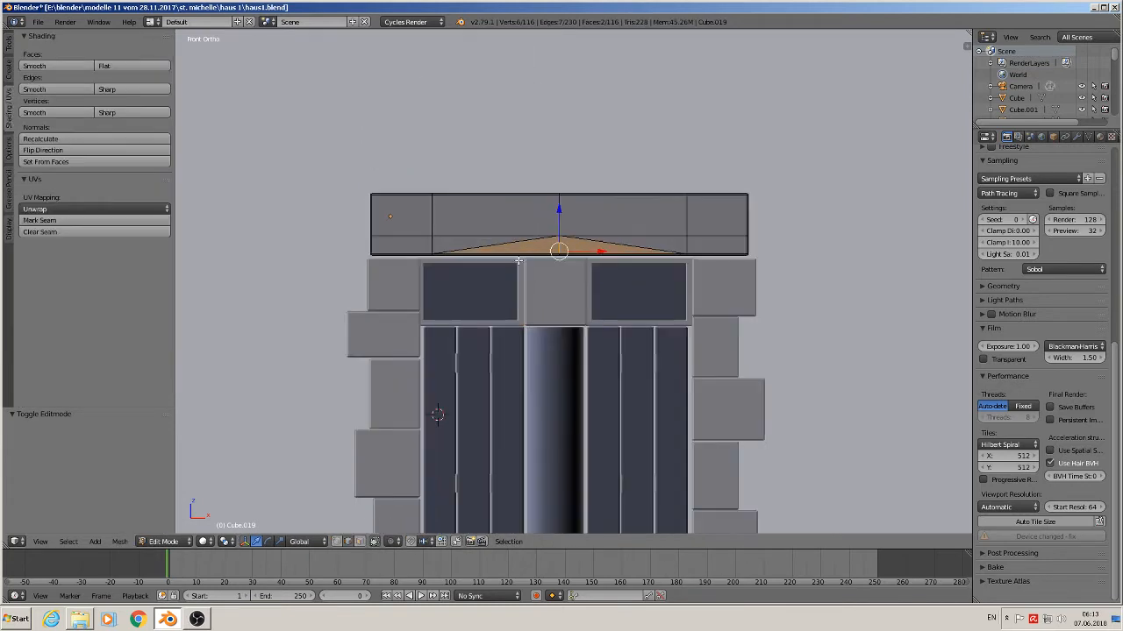
click(358, 542)
- Add all the other front faces of the lintel to the selection so its whole front is selected
shift+click(405, 242)
shift+click(441, 235)
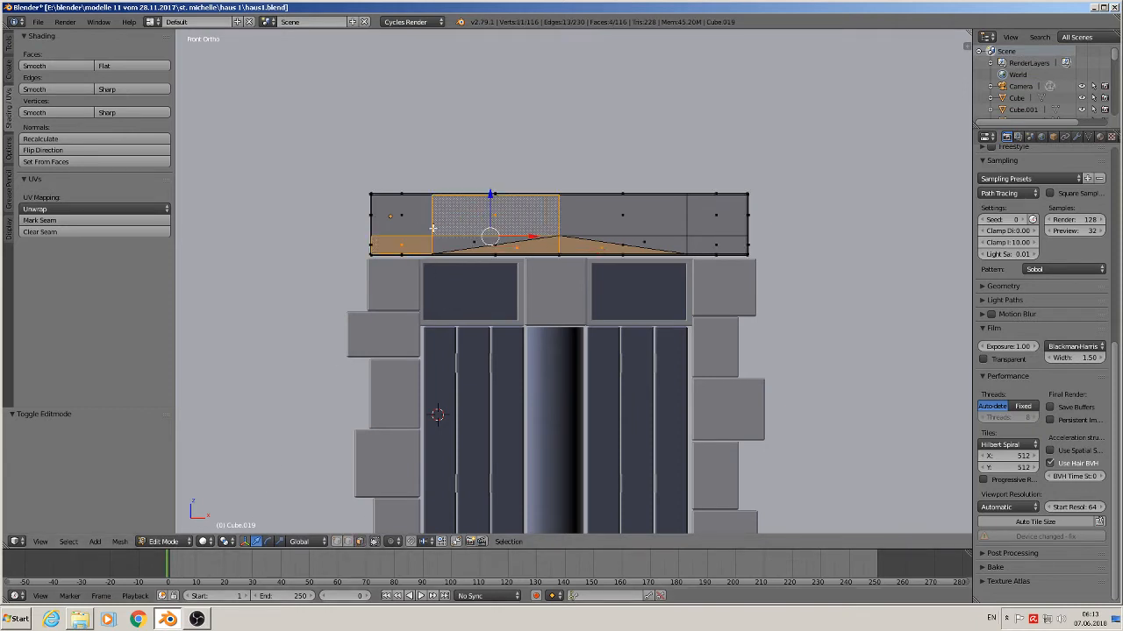
shift+click(407, 220)
shift+click(483, 240)
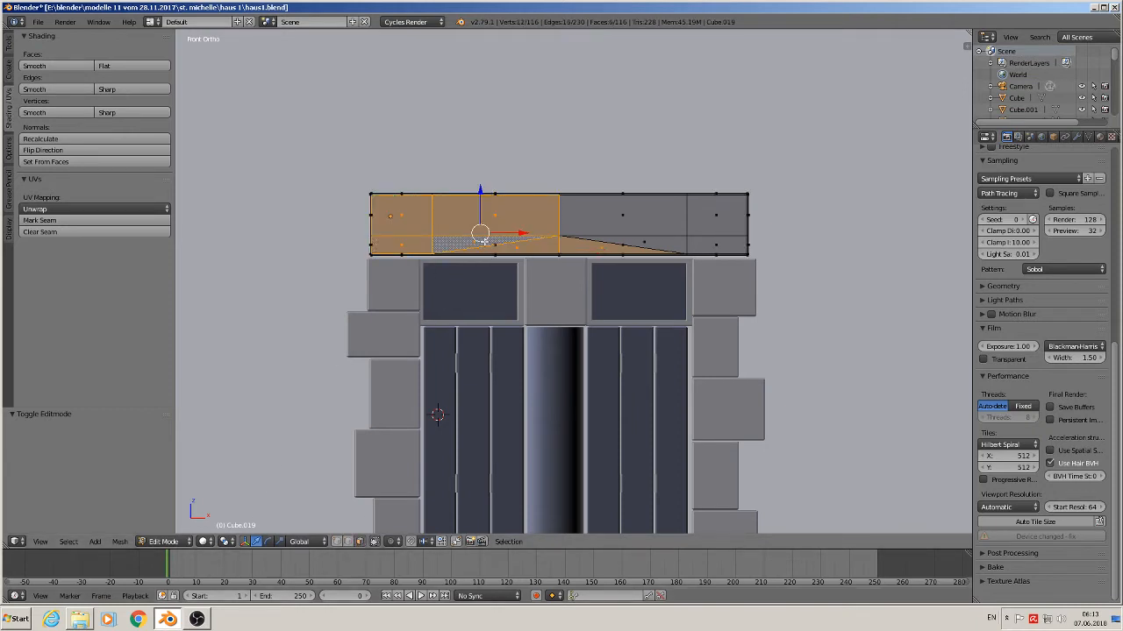
shift+click(645, 211)
shift+click(651, 241)
shift+click(692, 245)
shift+click(704, 222)
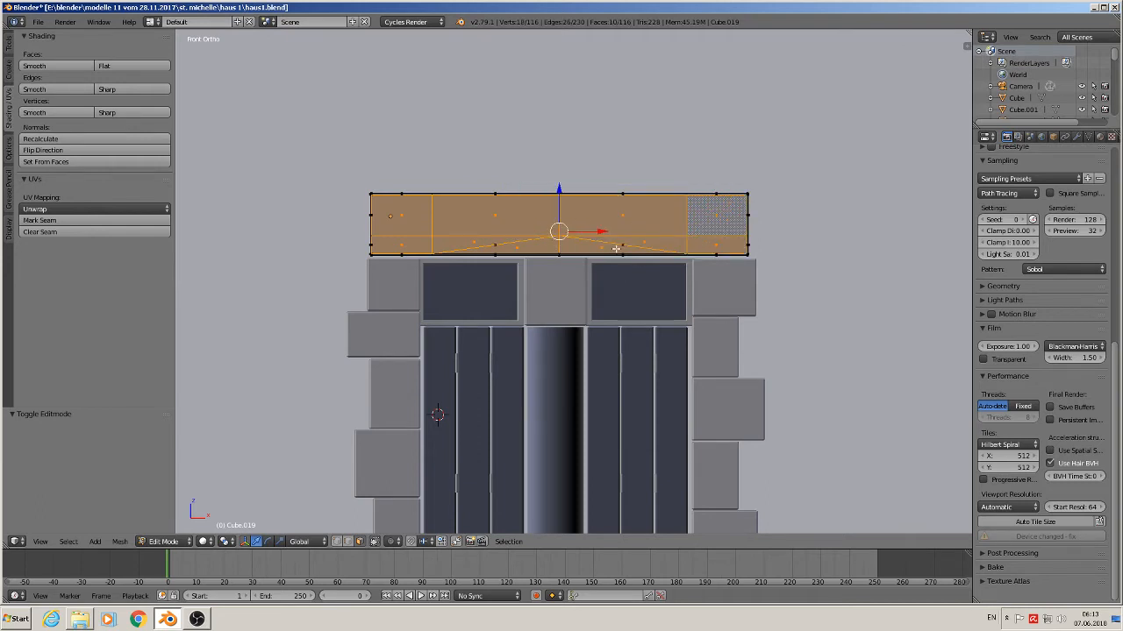
key(x)
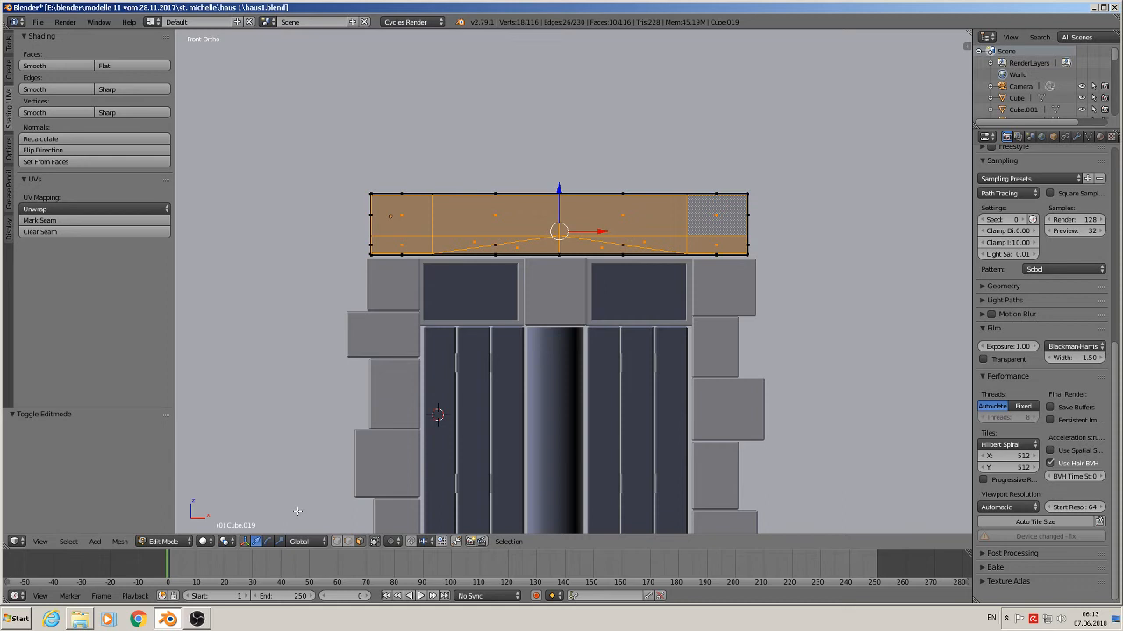
- Switch to edge selection and deselect the inner edges on the lintel's left half and the upper centre edge
click(349, 542)
shift+right_click(430, 211)
shift+right_click(445, 233)
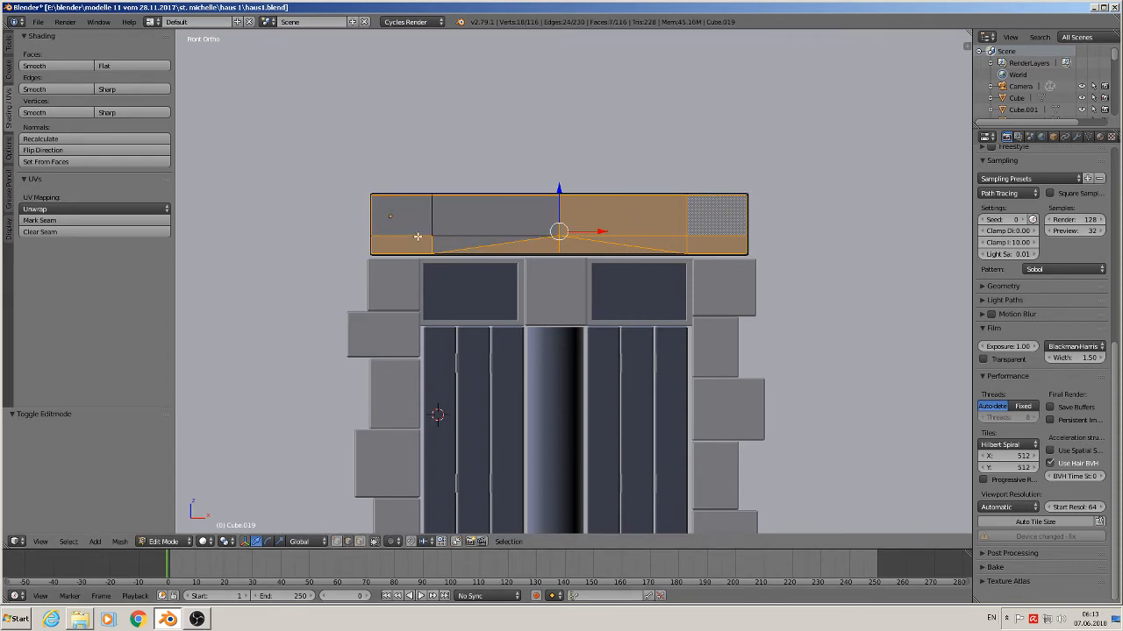
shift+right_click(418, 238)
shift+right_click(428, 244)
shift+right_click(560, 211)
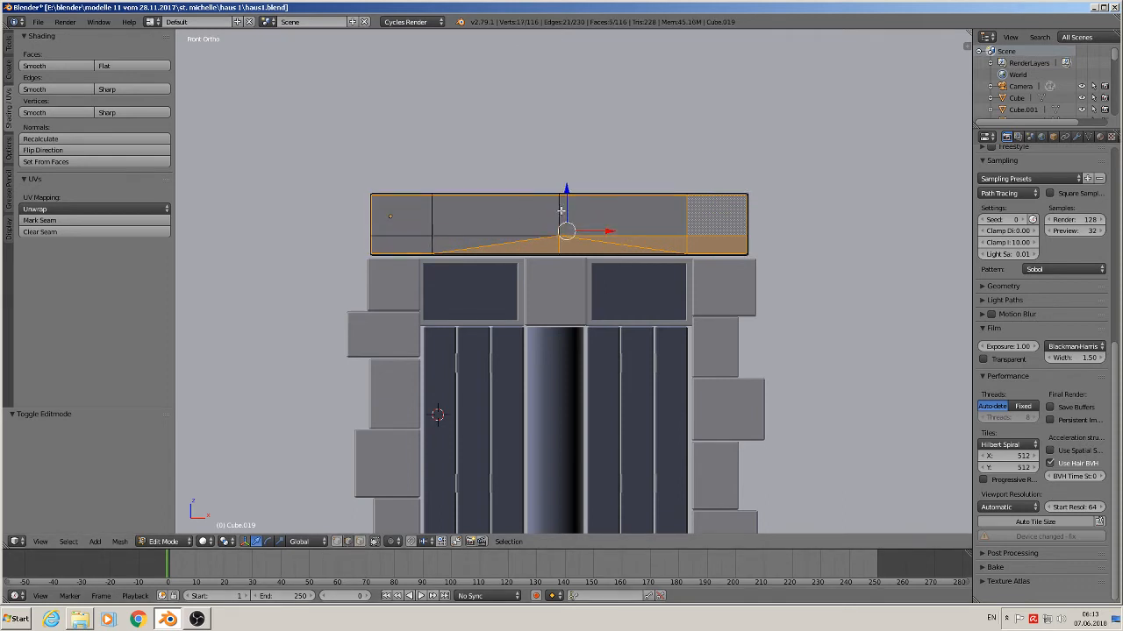
- Deselect the inner edges on the lintel's right half and the short lower centre edge
shift+right_click(663, 235)
shift+right_click(687, 219)
shift+right_click(693, 237)
shift+right_click(688, 242)
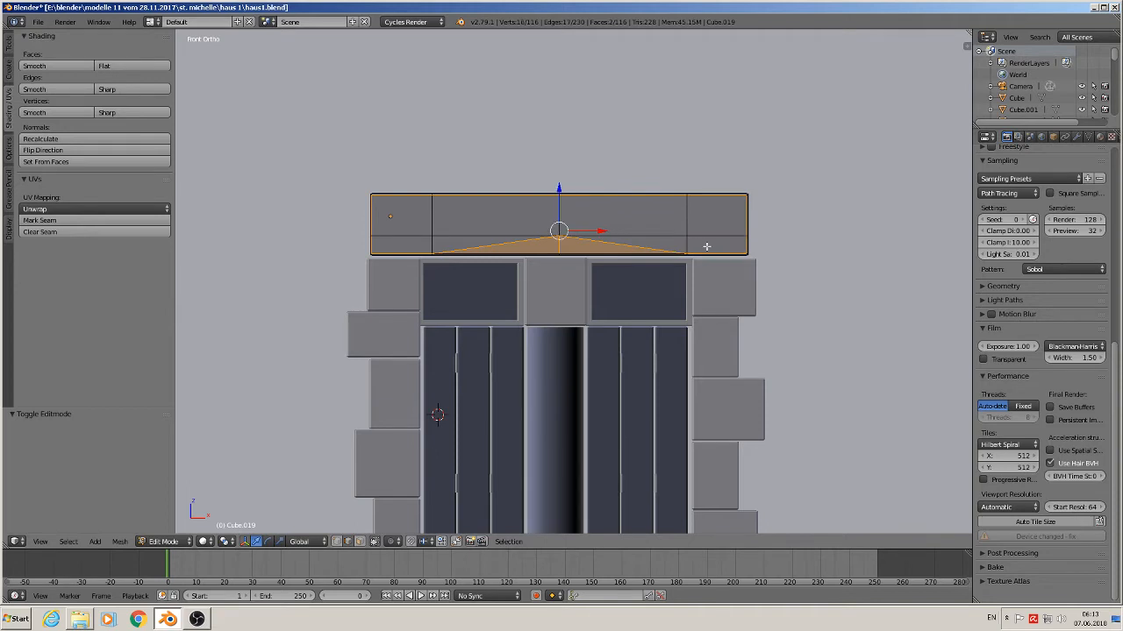
shift+right_click(558, 243)
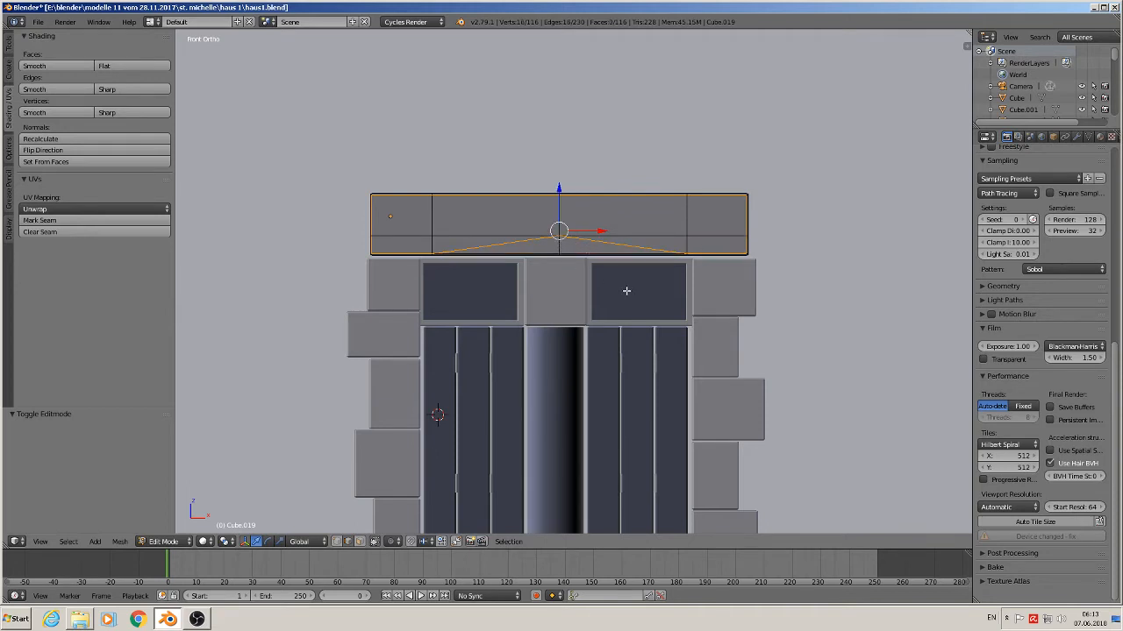
- Add the lintel's two bottom edges beside the centre and mark the selected edges as UV seams
shift+right_click(540, 255)
shift+right_click(605, 254)
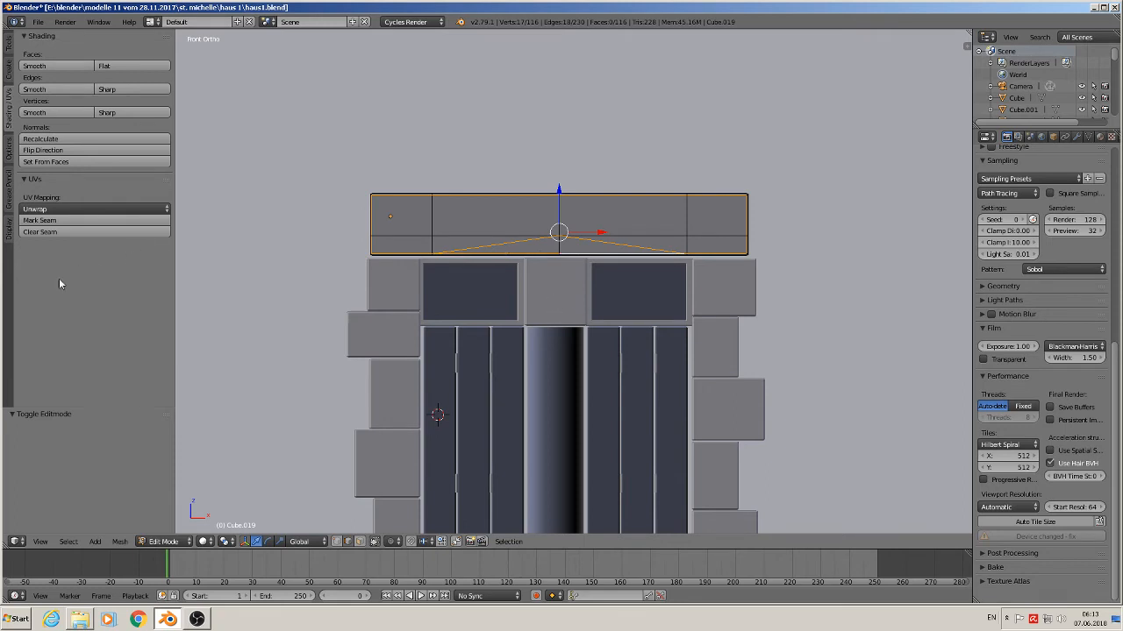
click(53, 220)
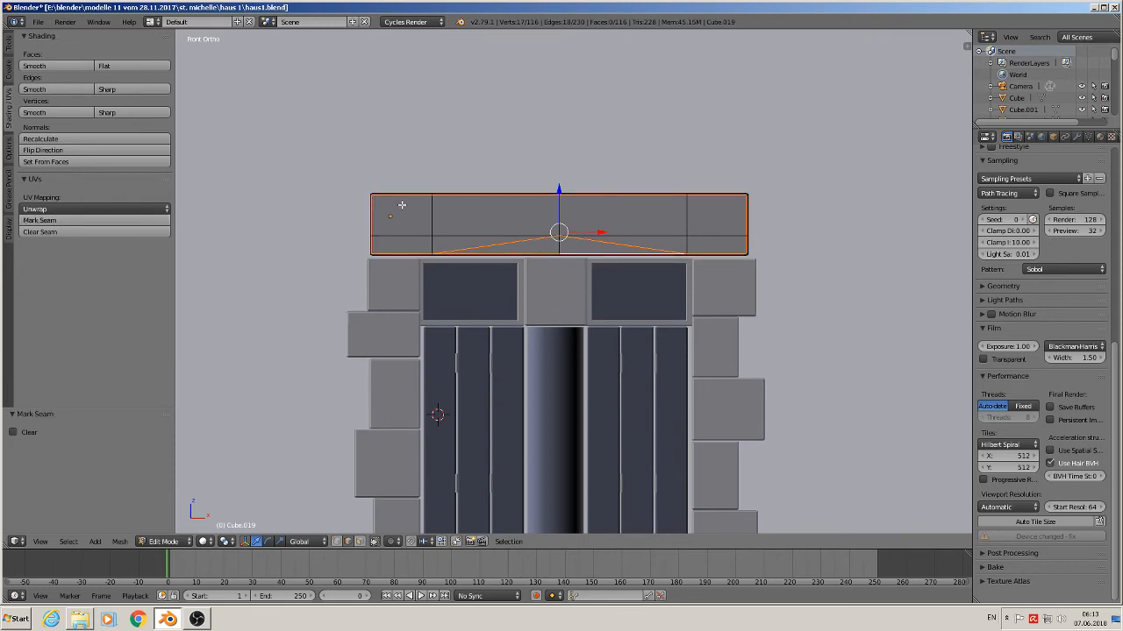
- Project the entire lintel mesh's UVs from the front view
key(a)
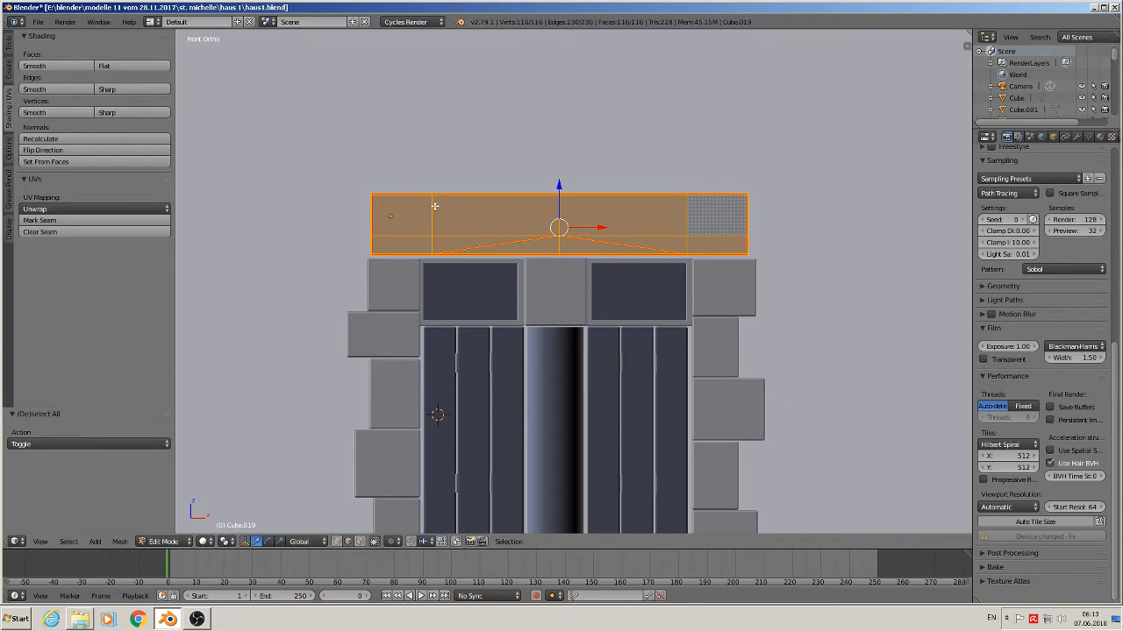
key(u)
click(436, 211)
key(Tab)
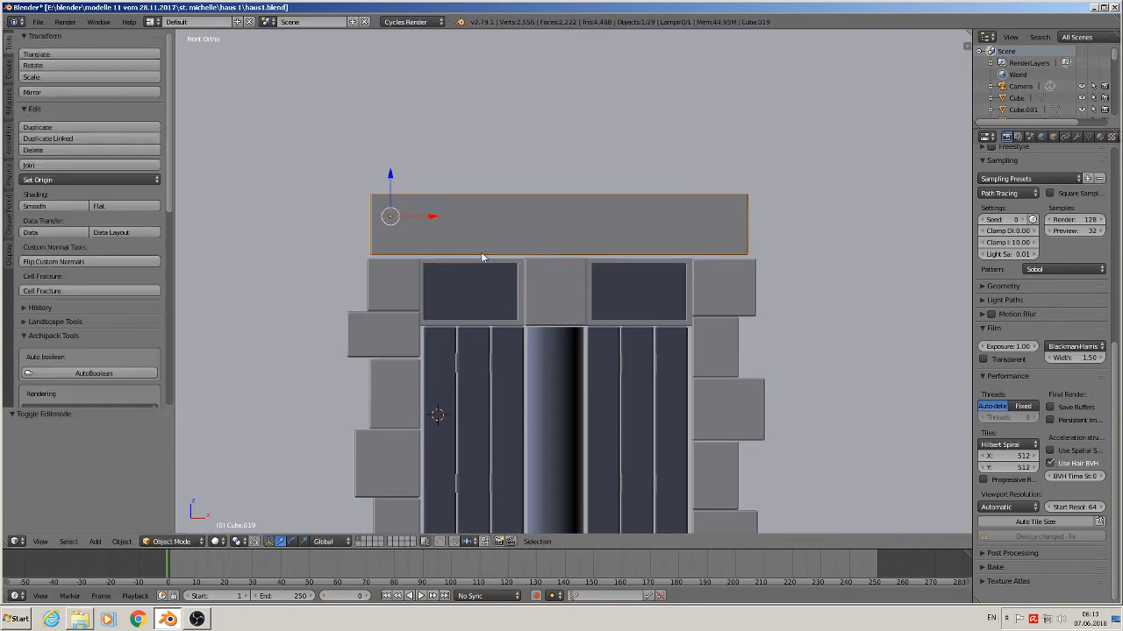
- Select the front face of the uppermost left frame stone and mark its border as a UV seam
right_click(391, 285)
key(Tab)
scroll(392, 285, up, 2)
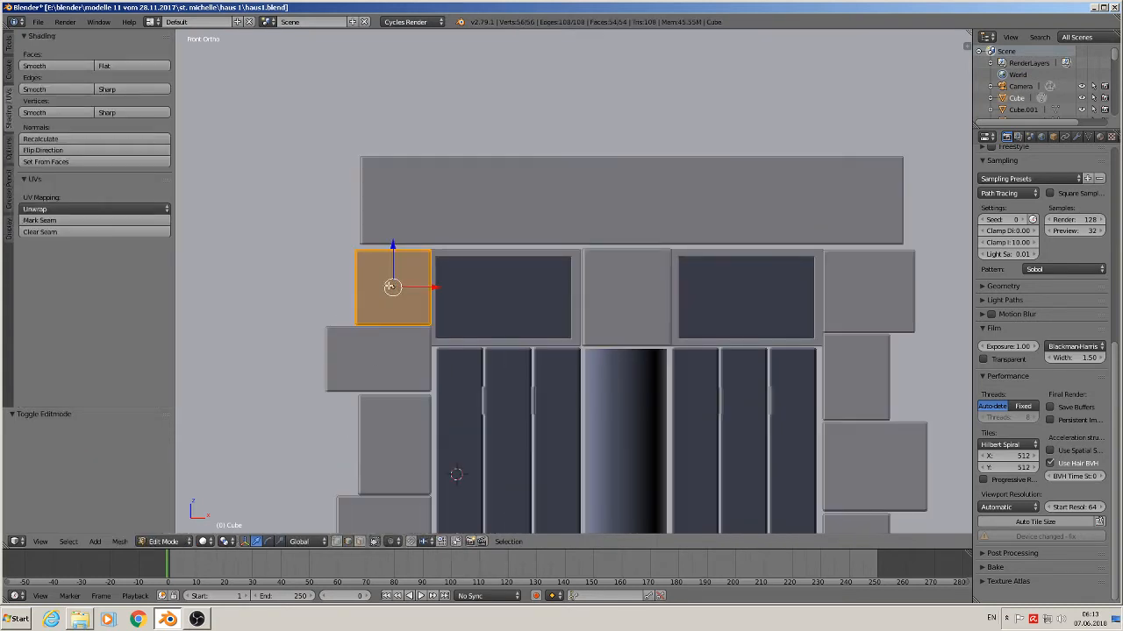
right_click(385, 286)
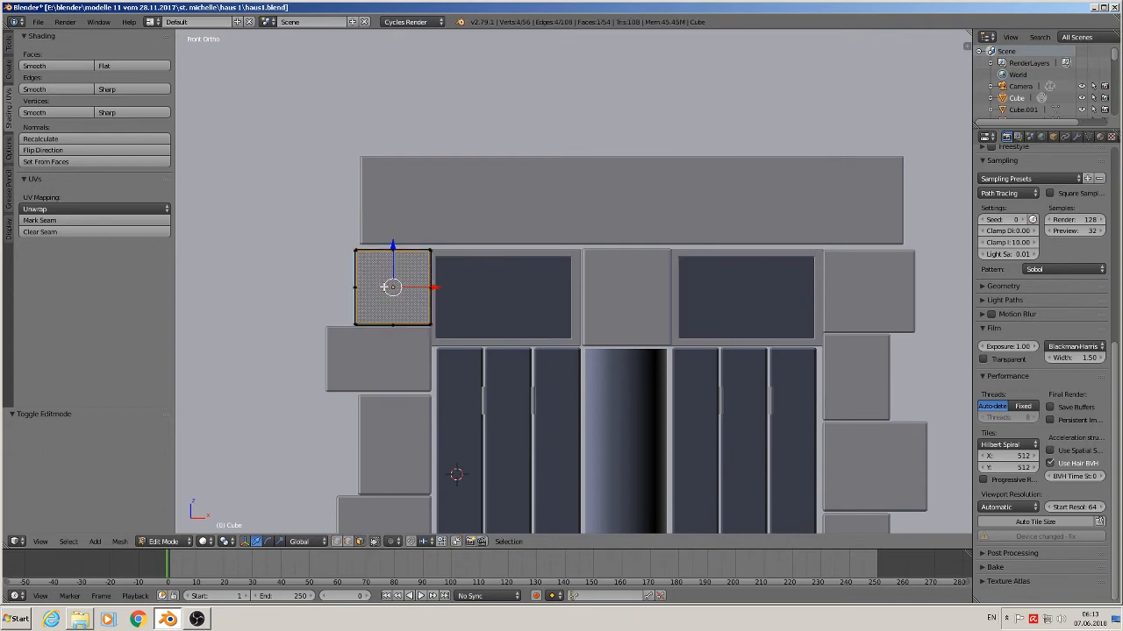
click(53, 221)
- Project all of the uppermost left frame stone's UVs from the front view
key(a)
key(a)
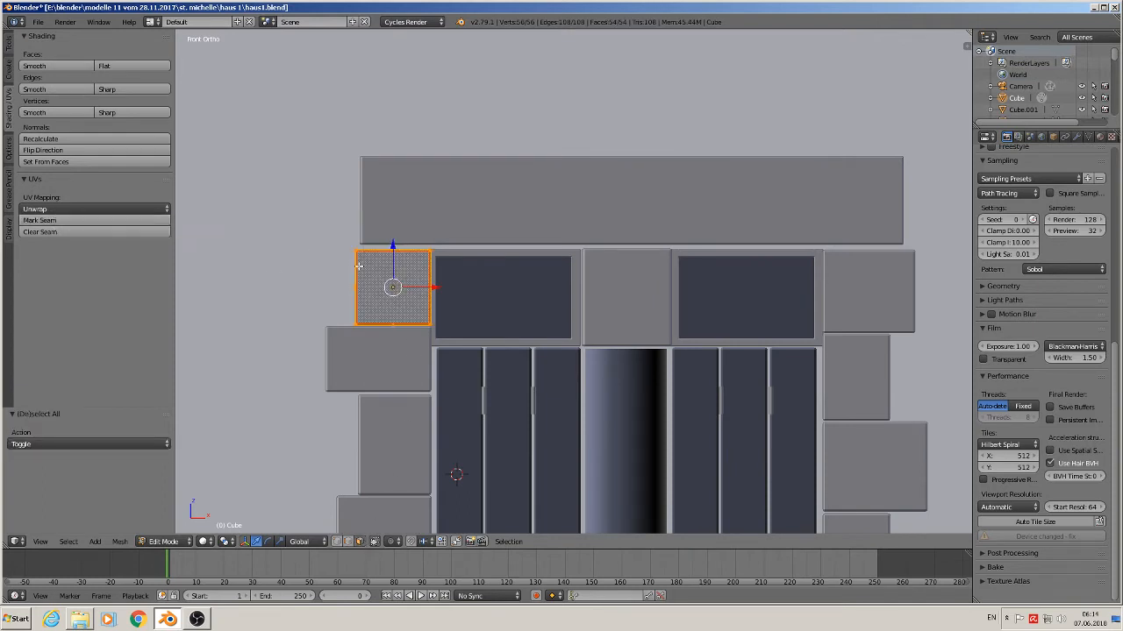
key(u)
click(358, 264)
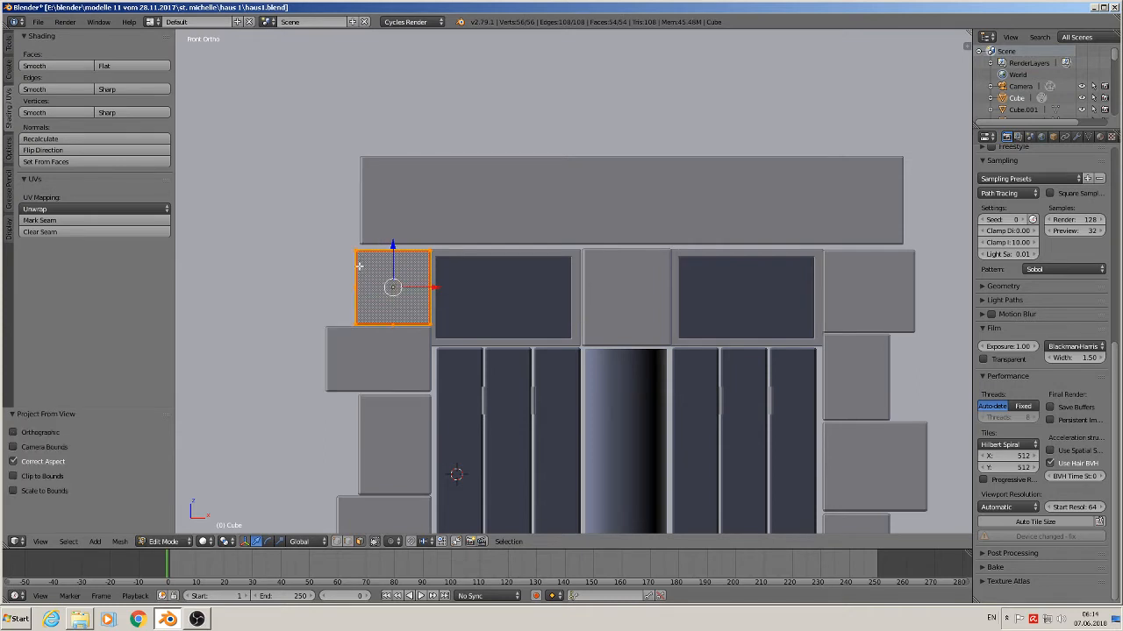
key(Tab)
- Select the front face of the square stone above the column and mark its border as a UV seam
right_click(602, 303)
key(Tab)
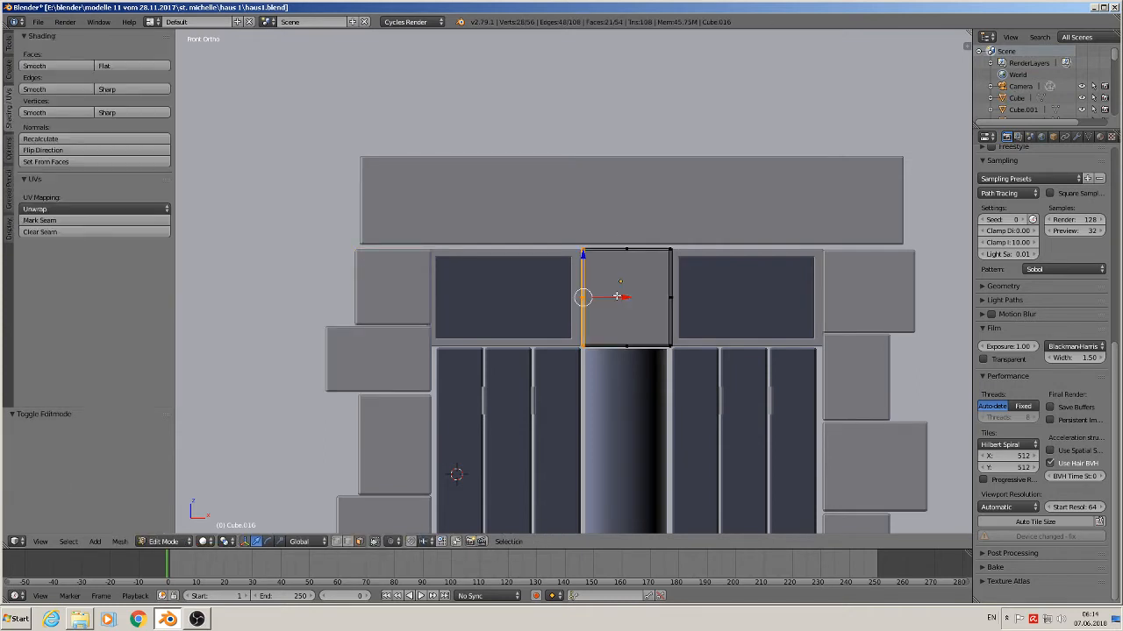
right_click(618, 296)
click(106, 221)
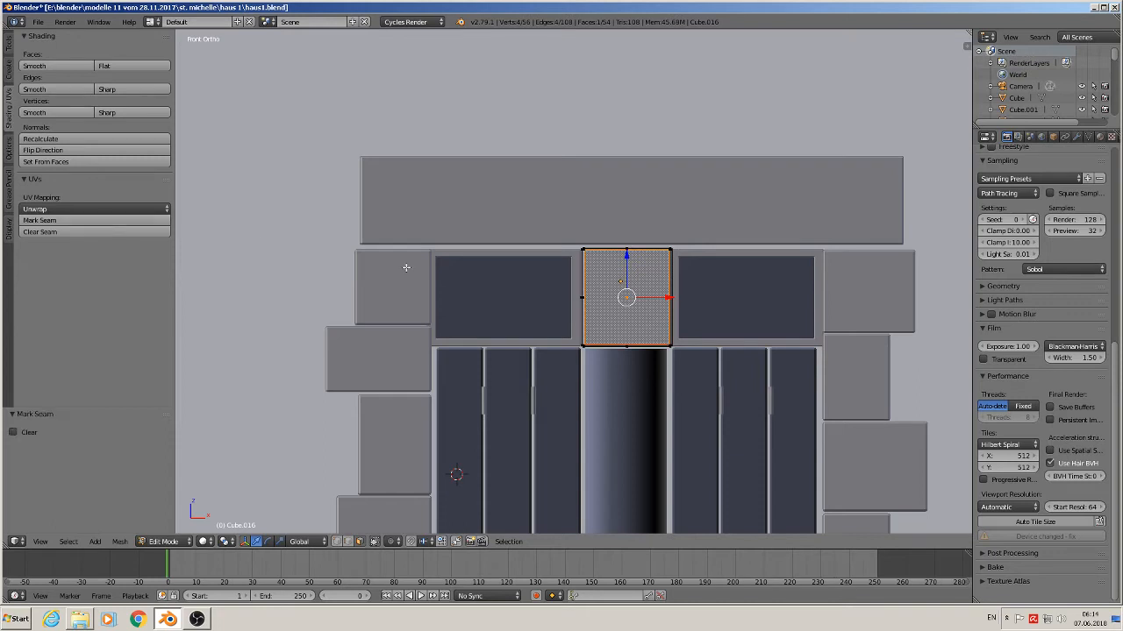
- Select the whole mesh of the square stone above the column and project its UVs from the front view
key(a)
key(a)
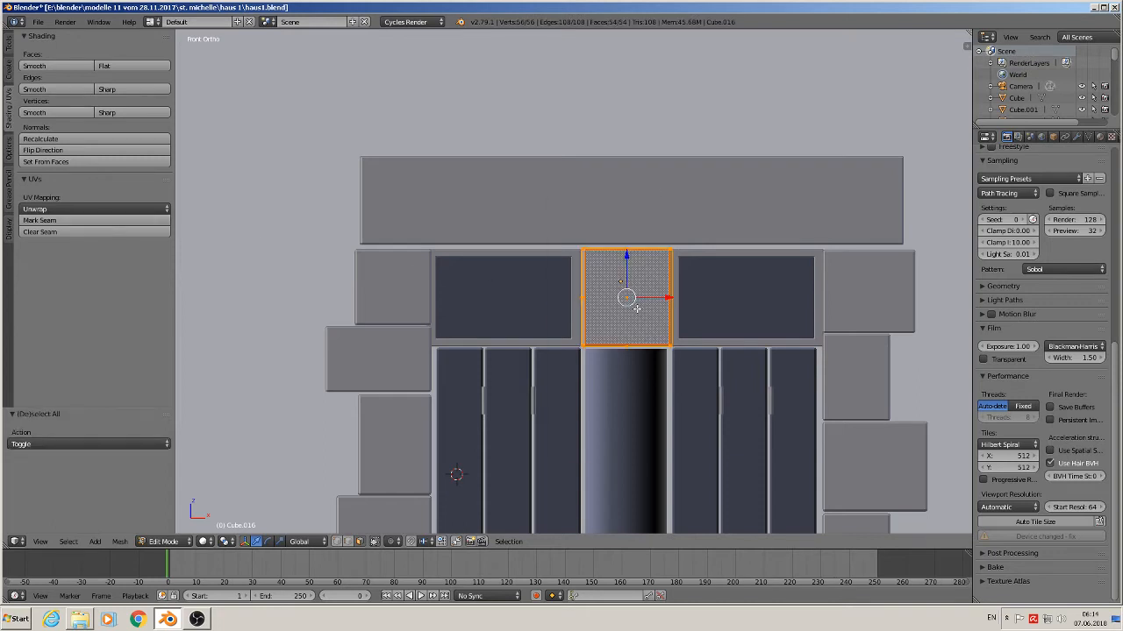
key(u)
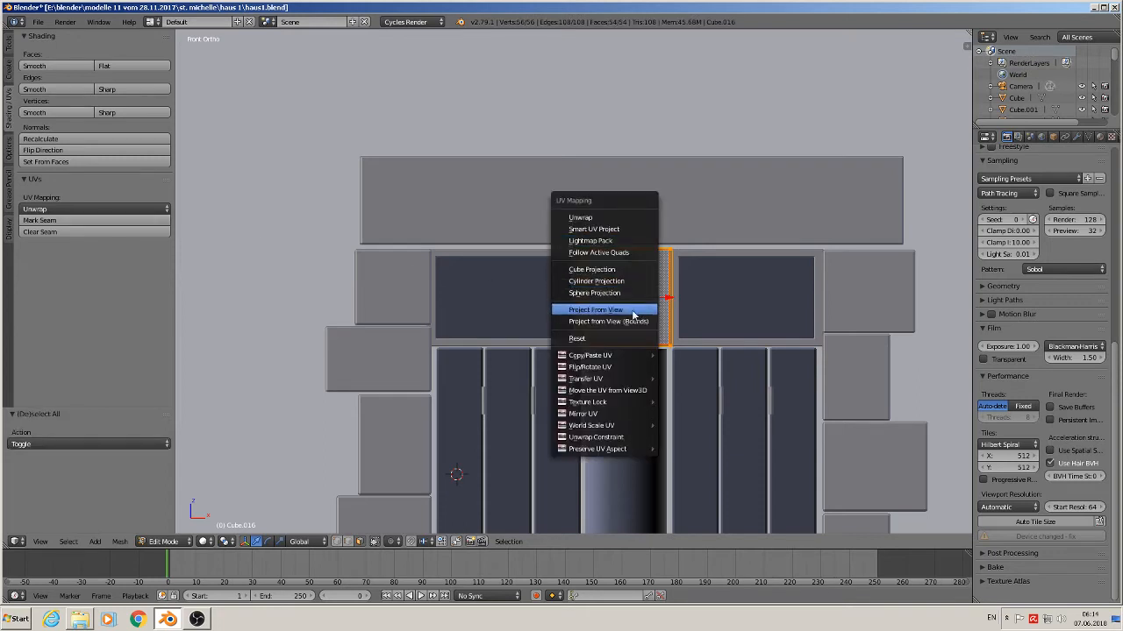
click(634, 313)
- Mark the front face border of the uppermost right frame stone as a UV seam and project the whole stone's UVs from the front view
key(Tab)
right_click(877, 304)
key(Tab)
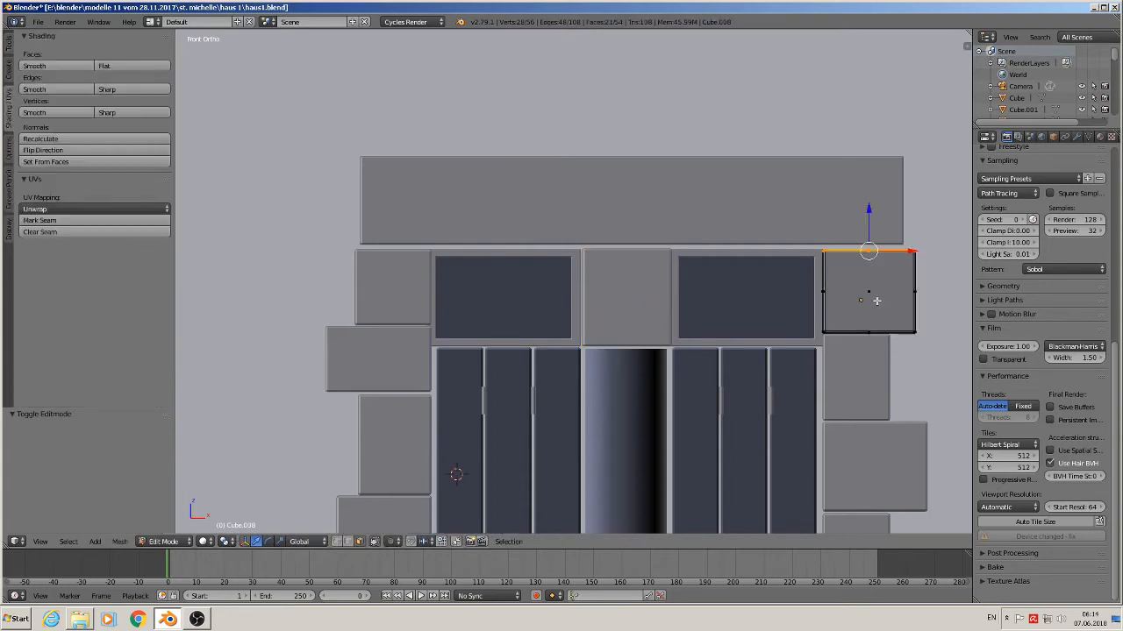
right_click(875, 297)
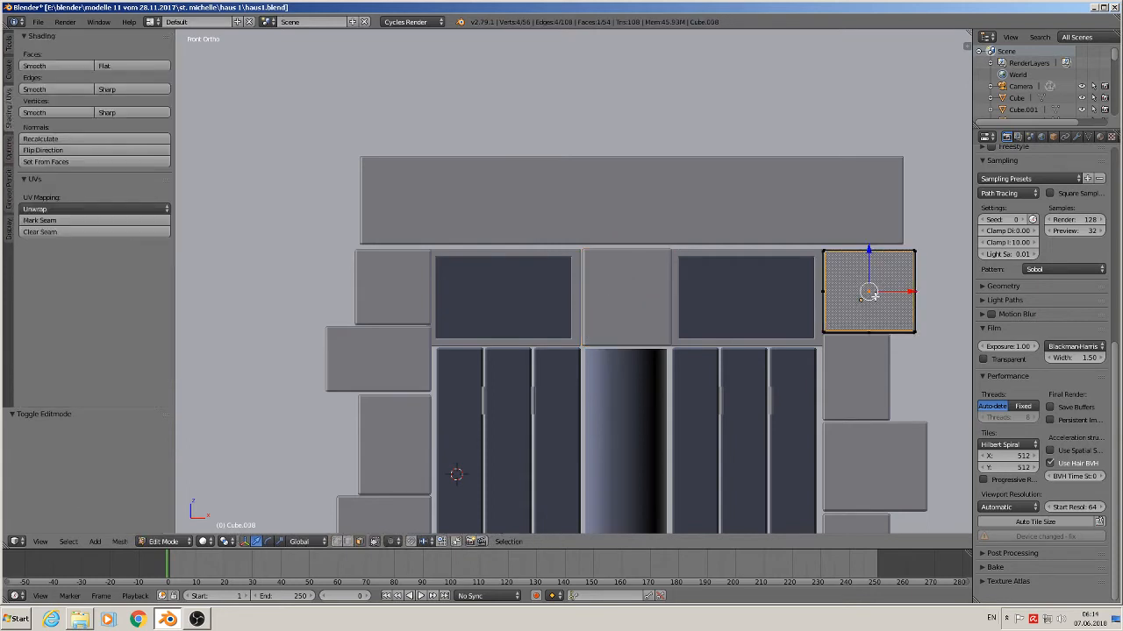
click(38, 220)
shift+middle_drag(904, 305, 605, 240)
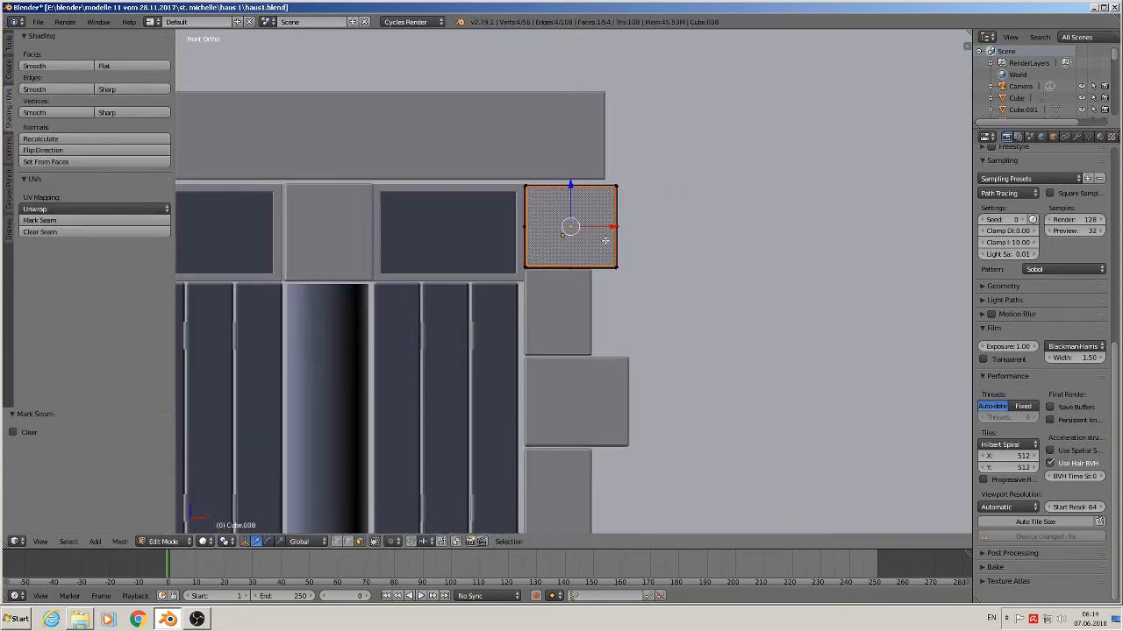
key(a)
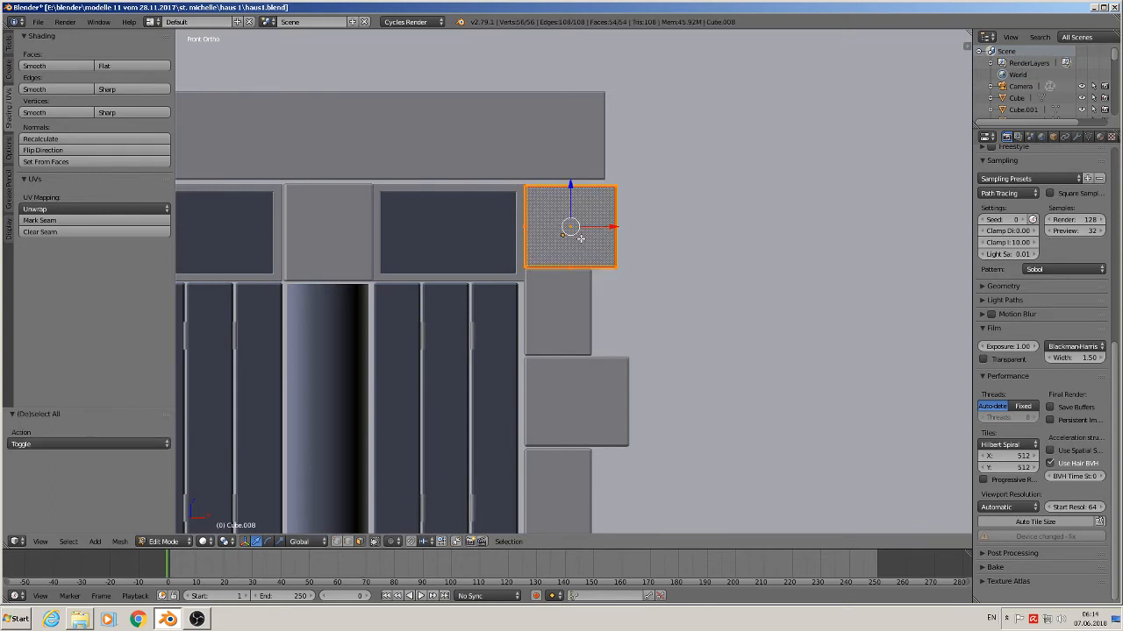
key(u)
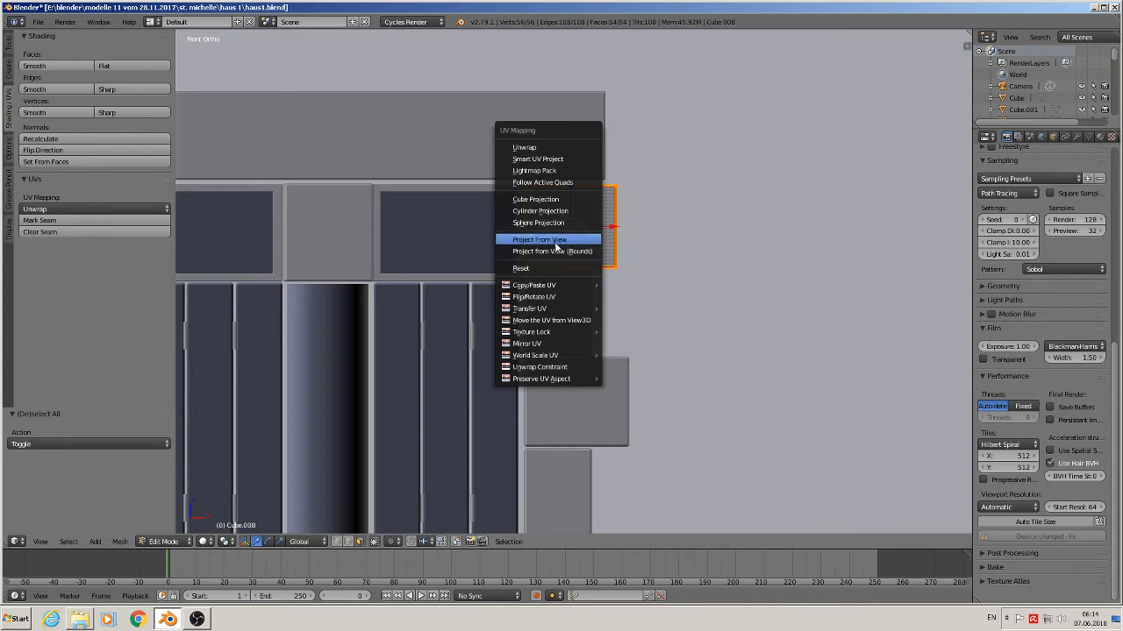
click(555, 240)
- Seam the front face border of the second left frame stone from the top and project all its UVs from the front view
shift+middle_drag(409, 315, 767, 233)
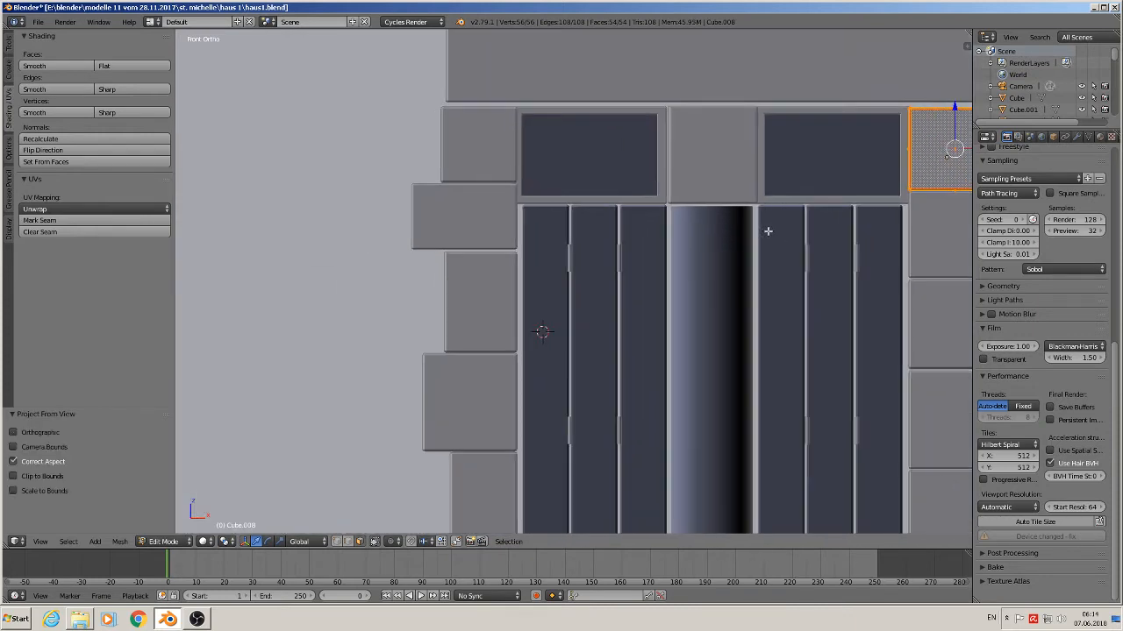
key(Tab)
right_click(467, 221)
key(Tab)
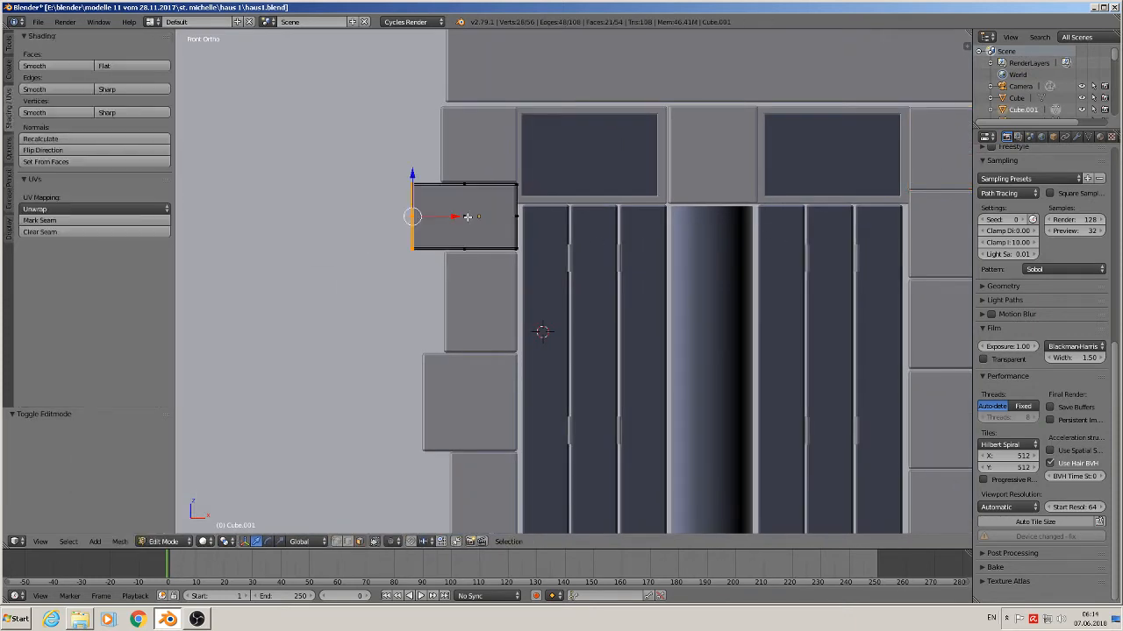
key(a)
click(55, 221)
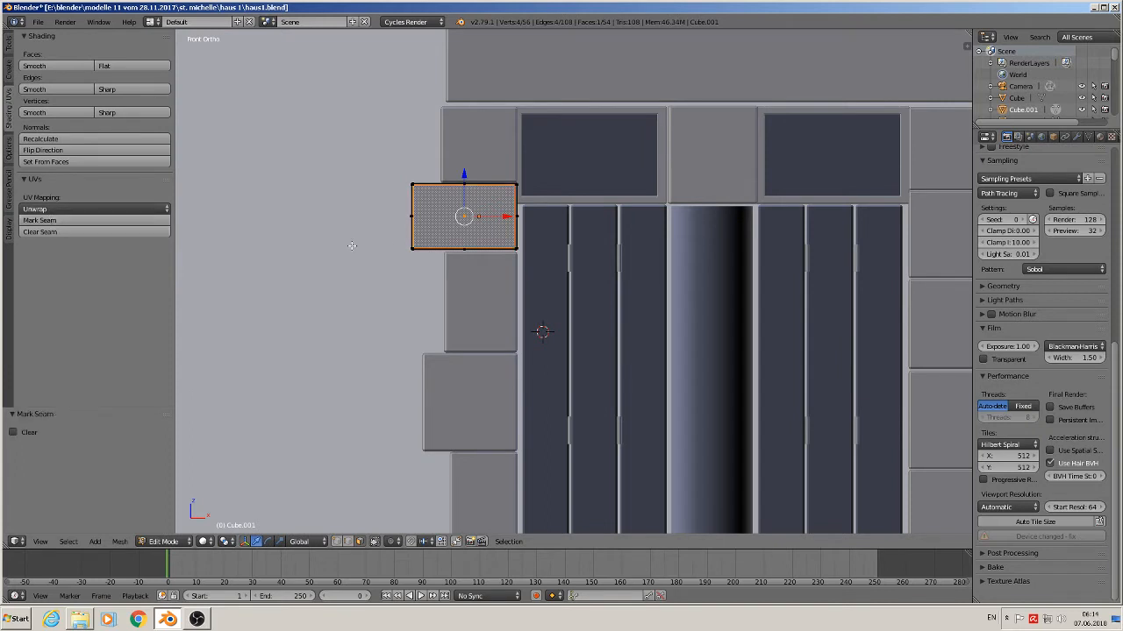
key(a)
key(a)
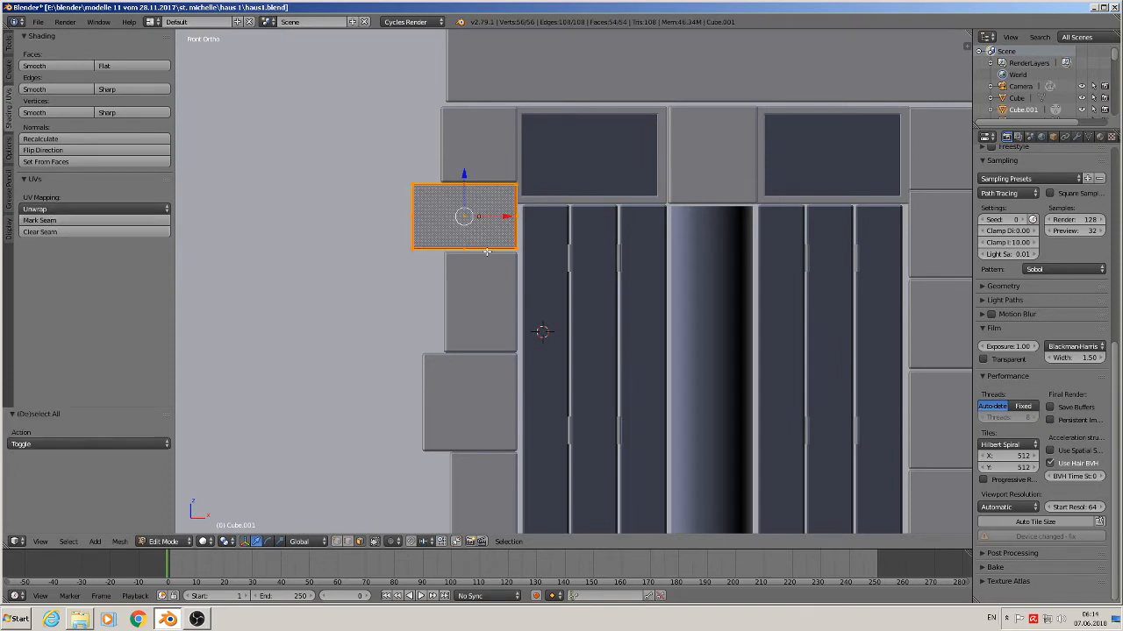
key(u)
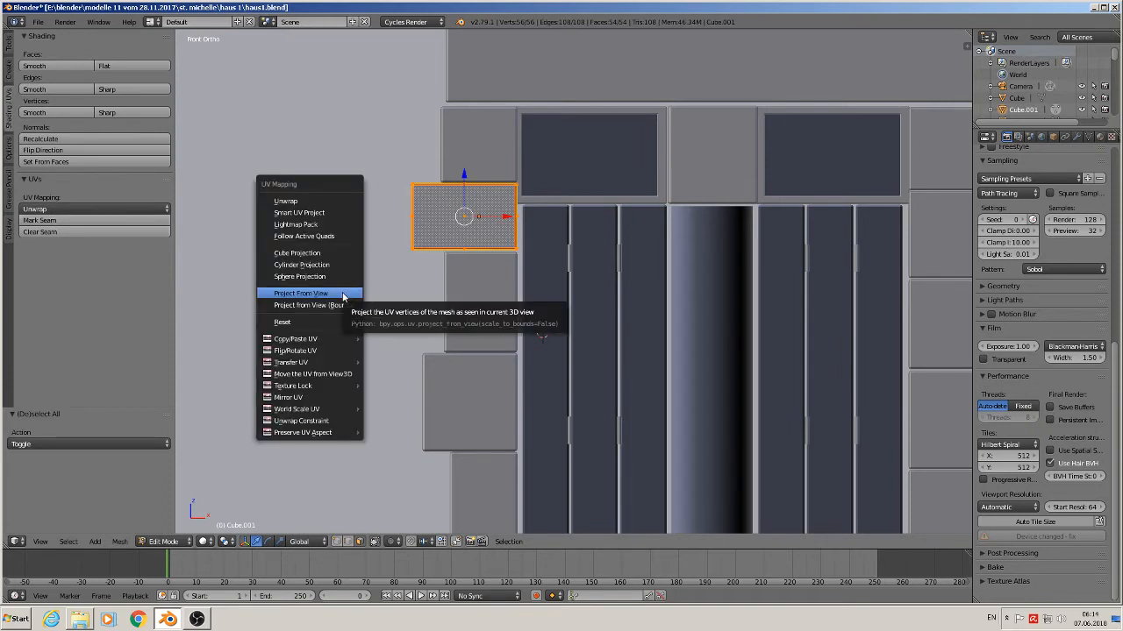
click(344, 293)
- Seam the front face border of the second right frame stone from the top and project all its UVs from the front view
scroll(497, 305, down, 3)
scroll(625, 259, up, 1)
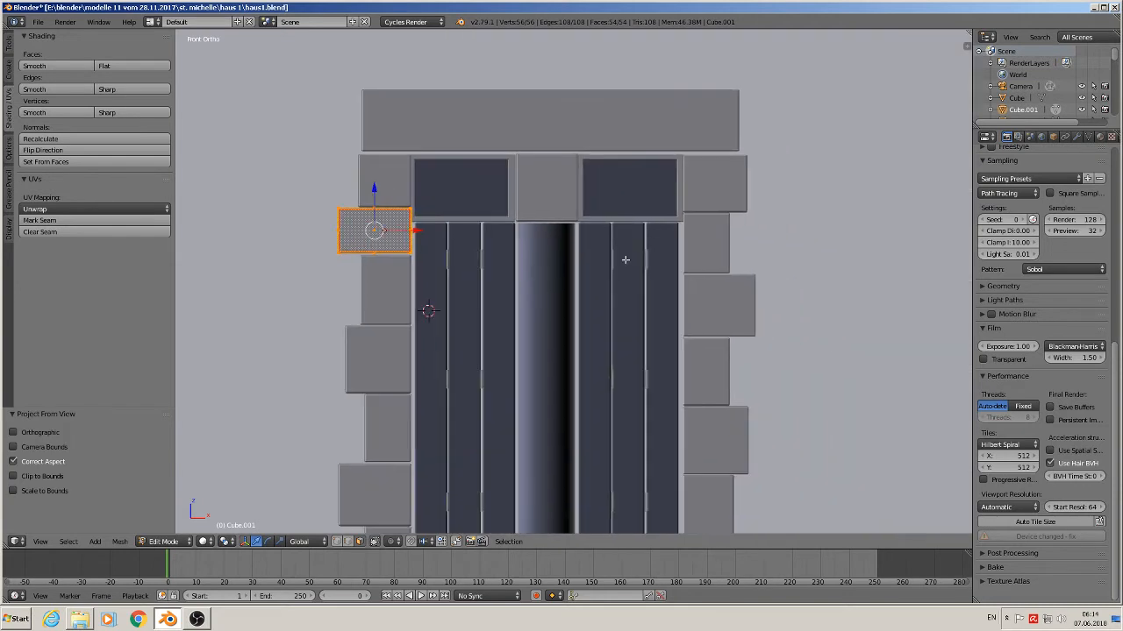
key(Tab)
right_click(699, 250)
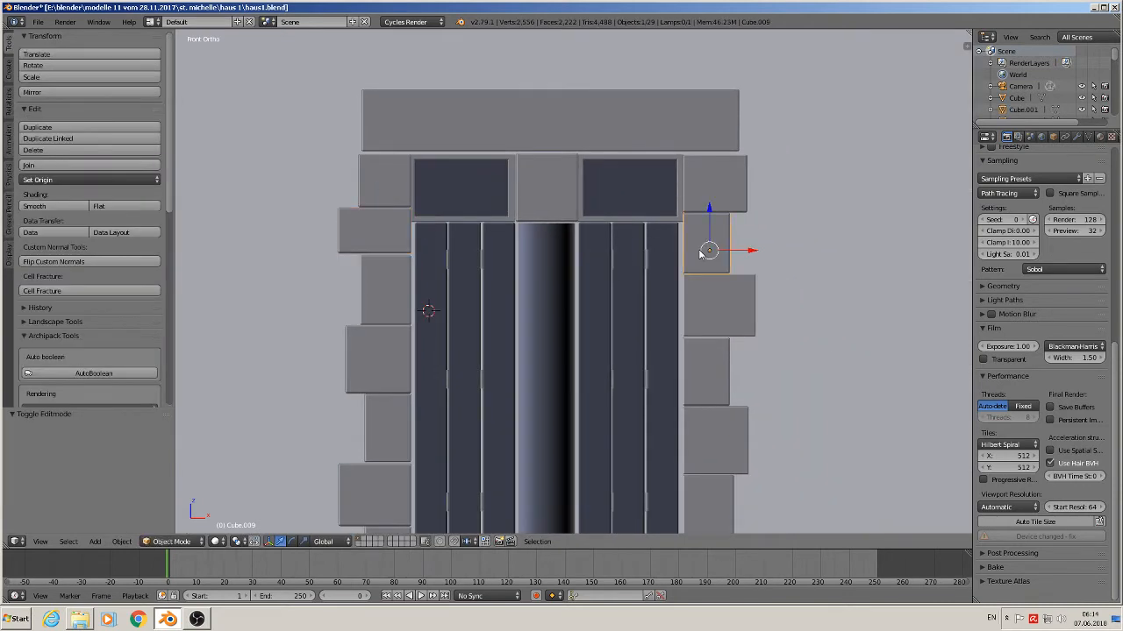
key(Tab)
key(a)
click(76, 220)
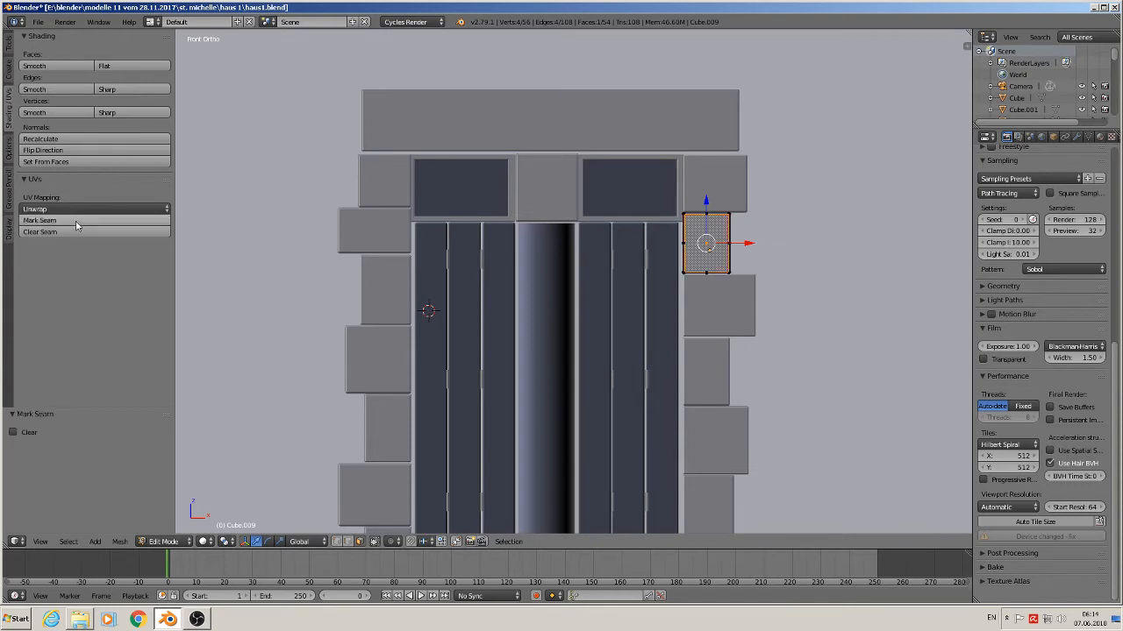
key(a)
key(a)
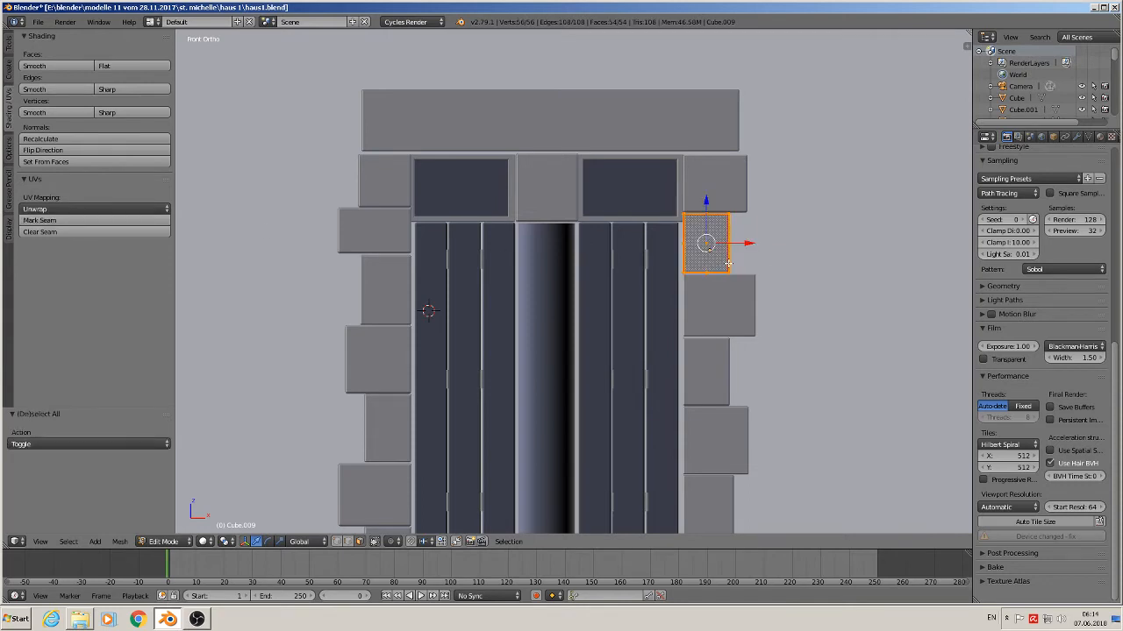
key(u)
click(728, 263)
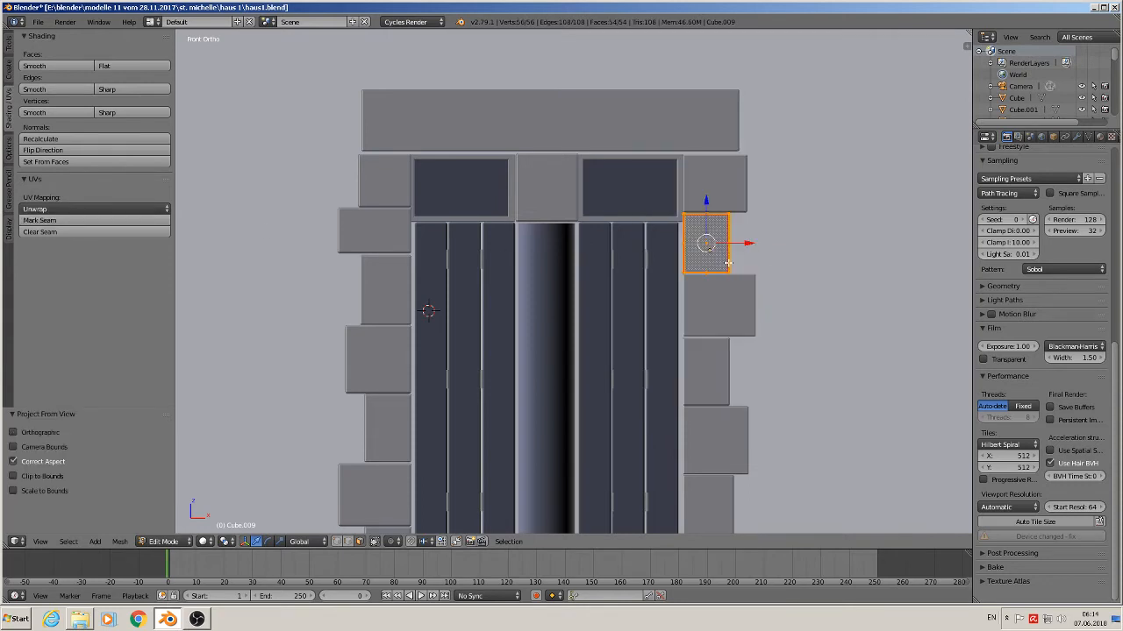
- Seam the front face border of the third left frame stone from the top and project all its UVs from the front view
key(Tab)
right_click(395, 299)
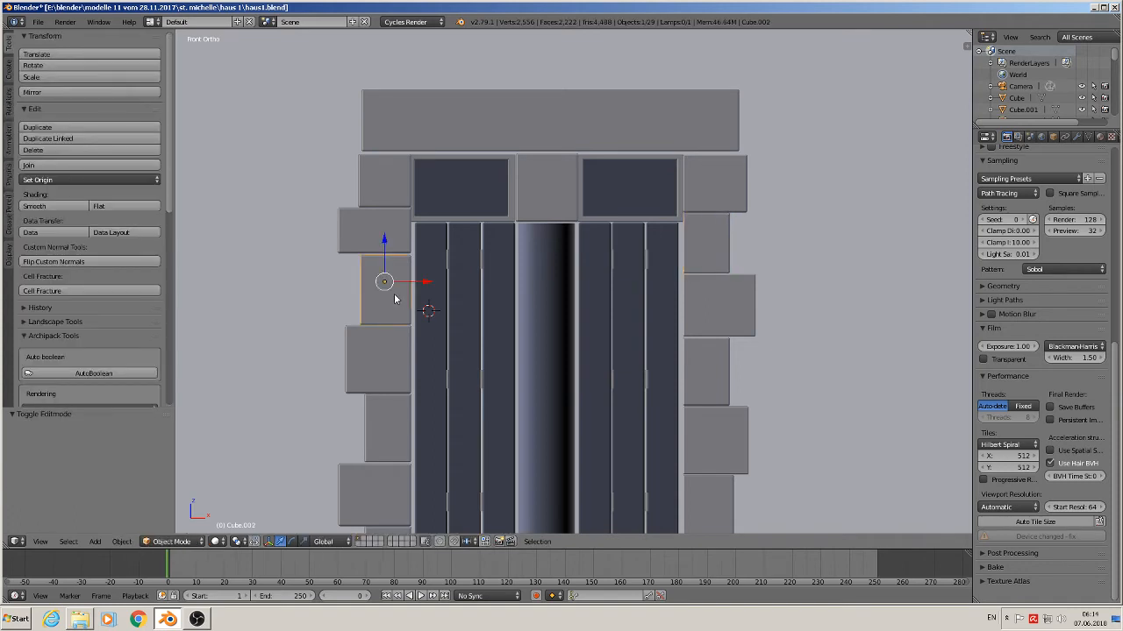
key(Tab)
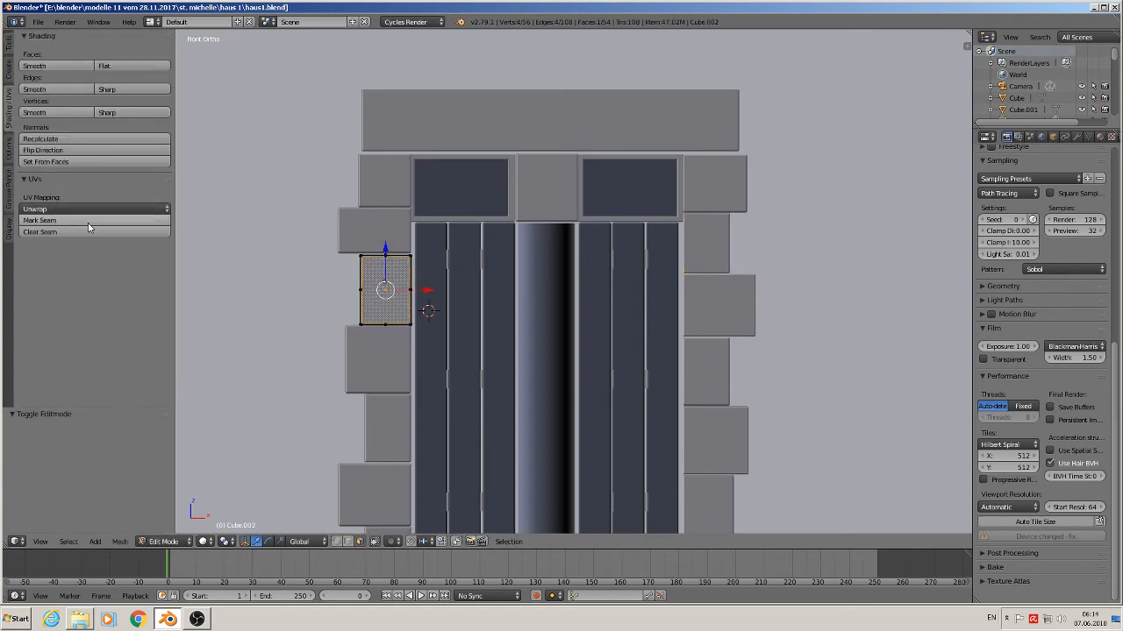
click(91, 221)
key(a)
key(a)
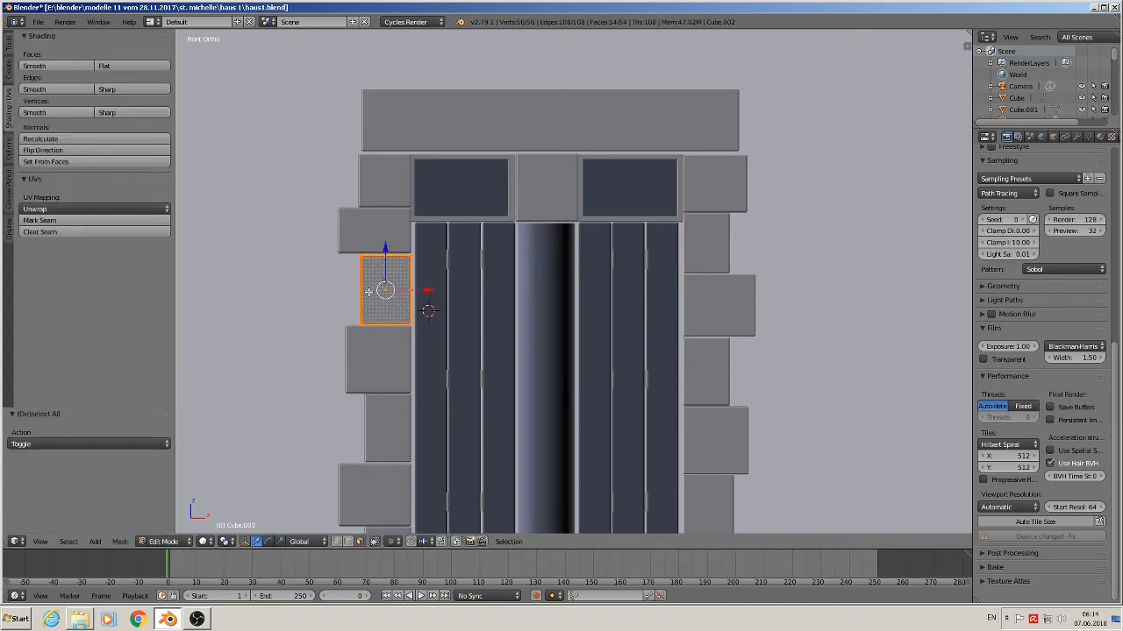
key(u)
click(370, 293)
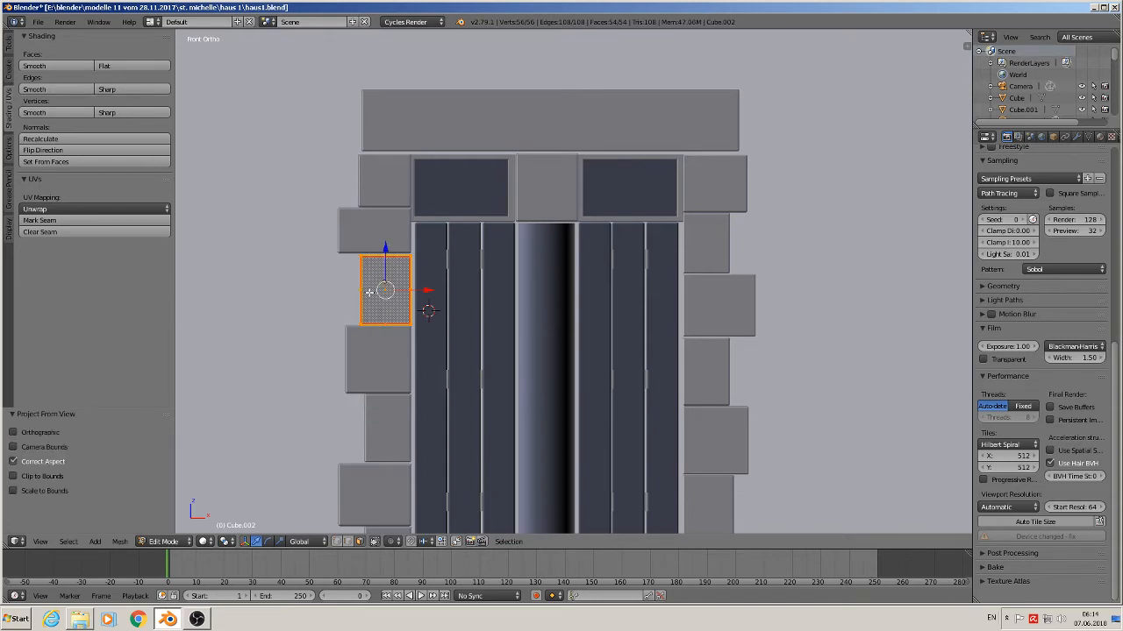
- Seam the front face border of the third right frame stone from the top and project all its UVs from the front view
key(Tab)
right_click(735, 301)
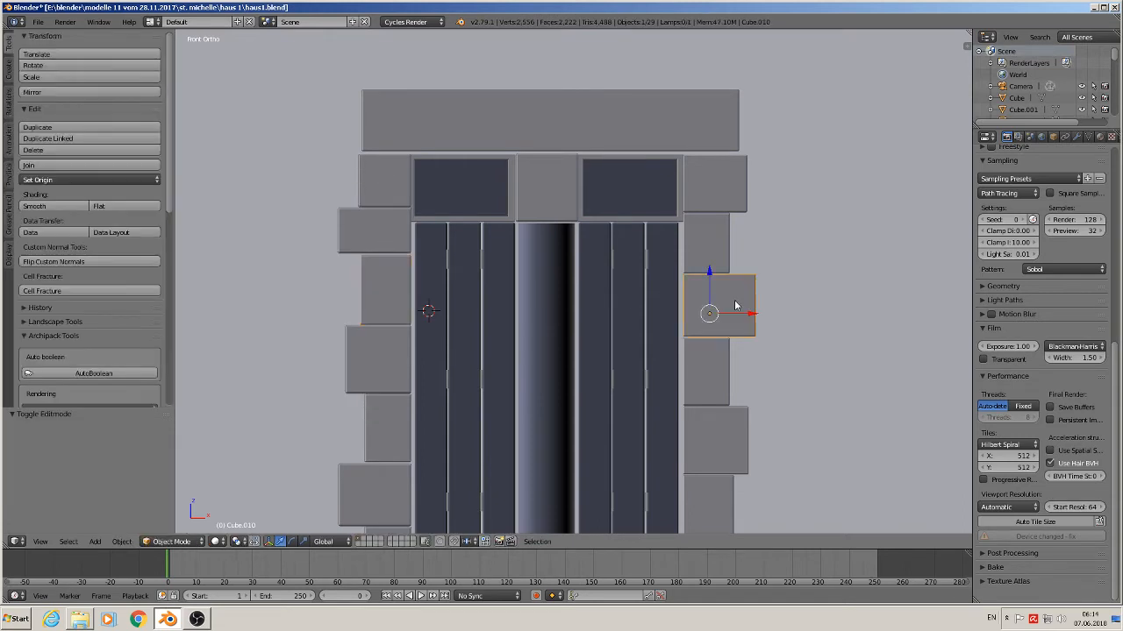
key(Tab)
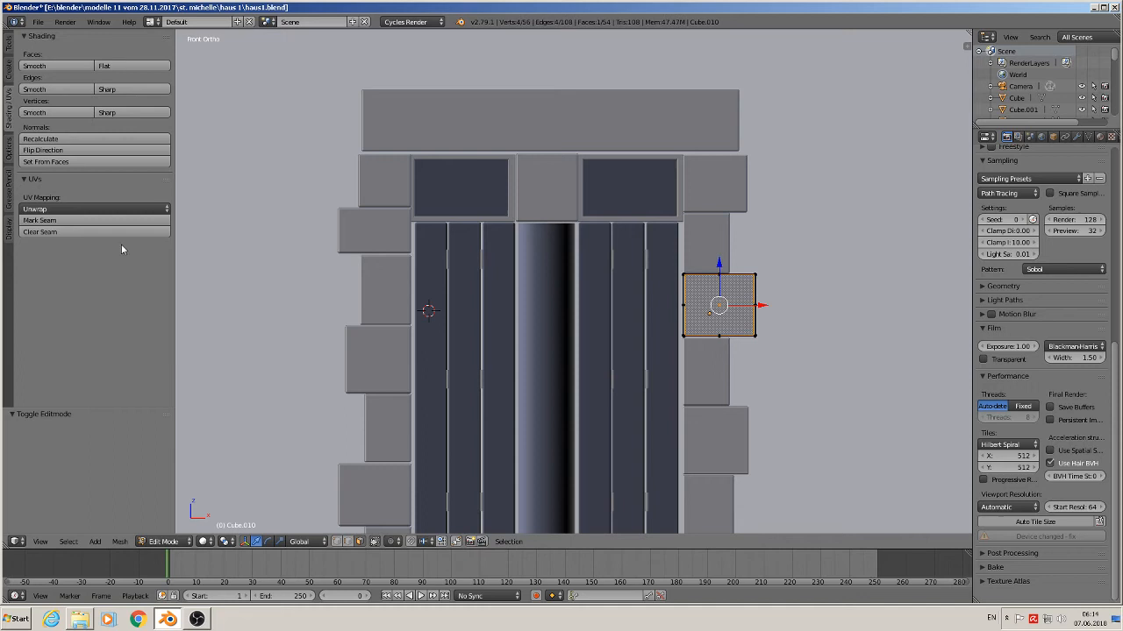
click(84, 219)
key(a)
key(a)
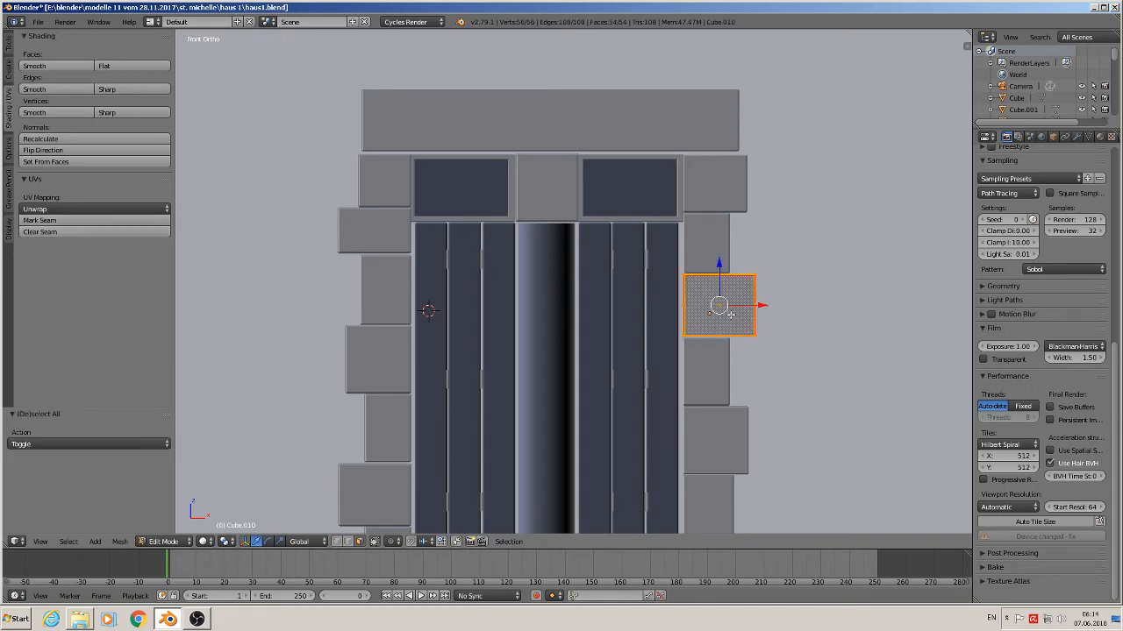
key(u)
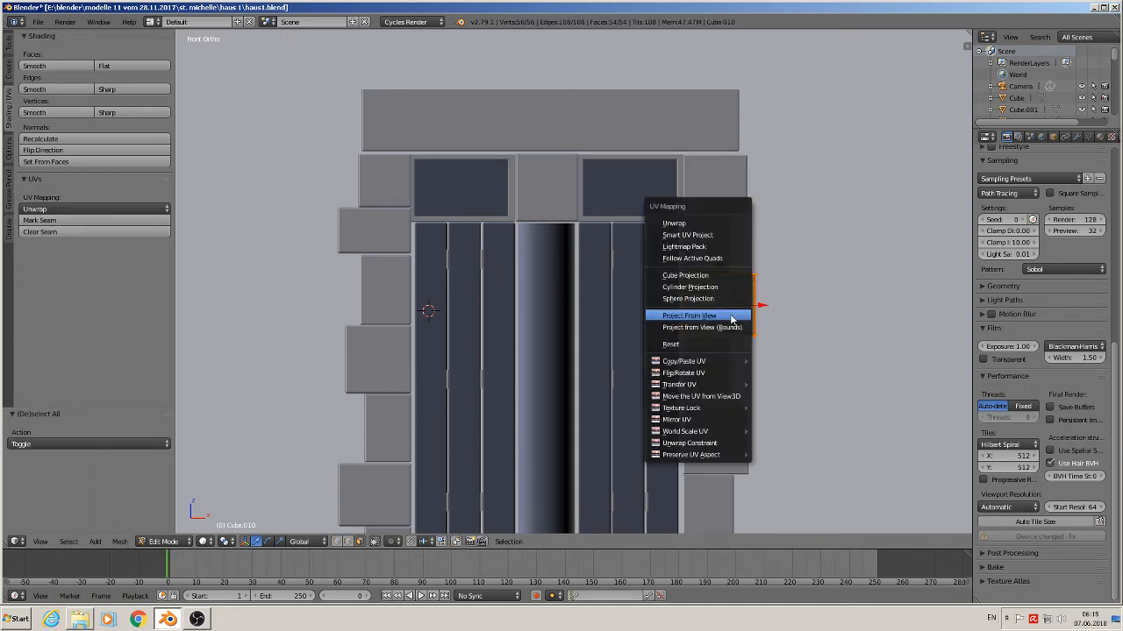
click(728, 317)
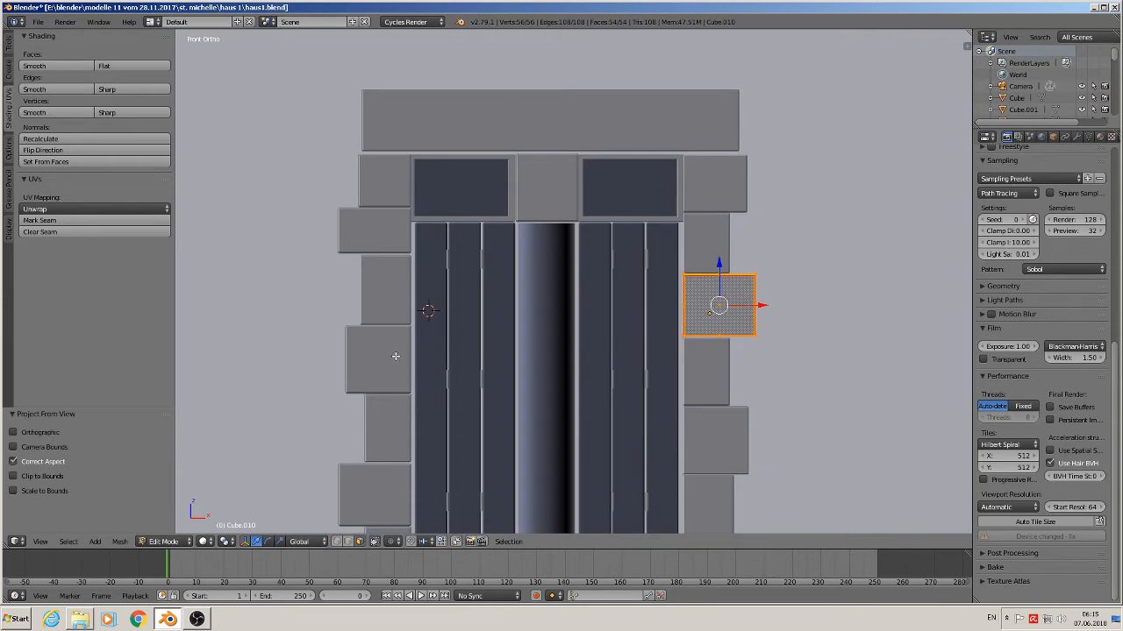
- Seam the front face border of the fourth left frame stone from the top and project all its UVs from the front view
key(Tab)
right_click(390, 359)
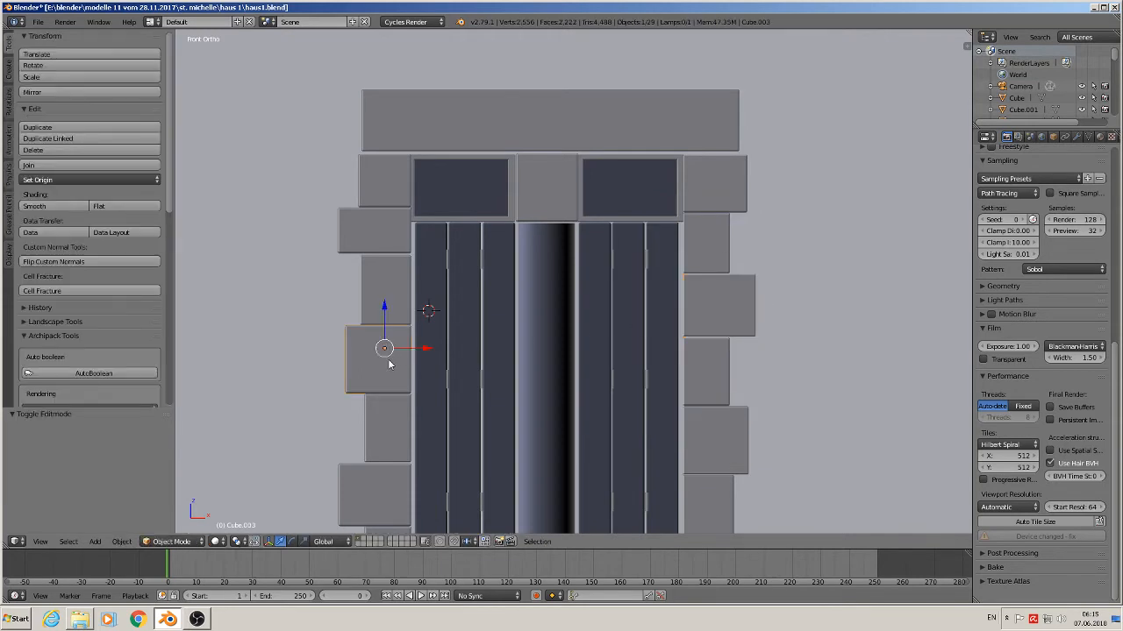
key(Tab)
right_click(377, 358)
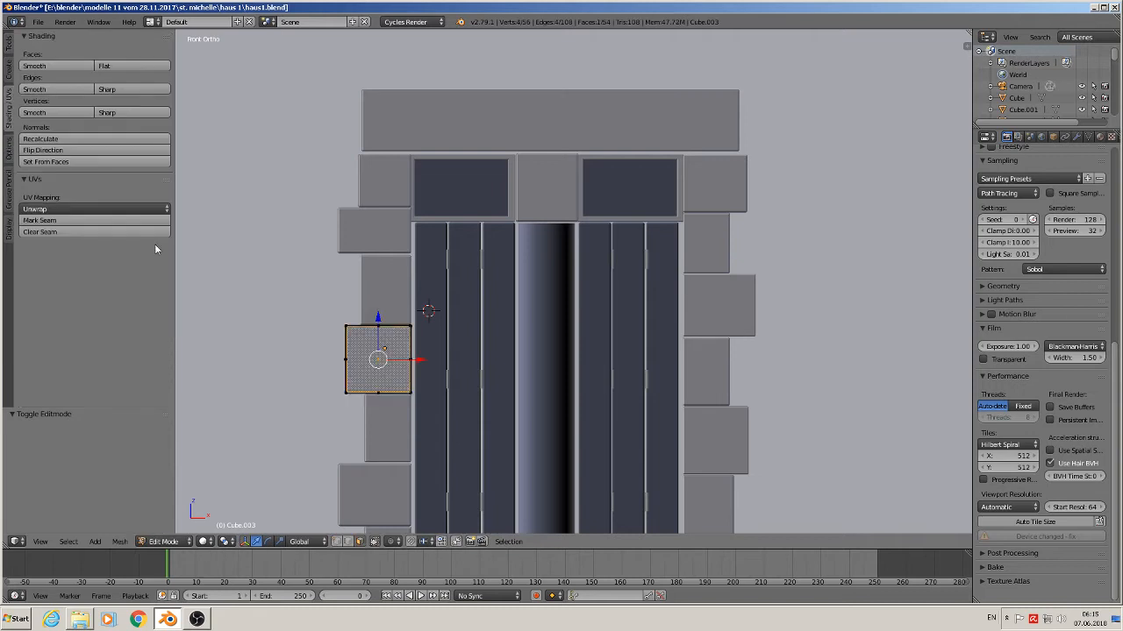
click(40, 220)
key(a)
key(u)
click(389, 325)
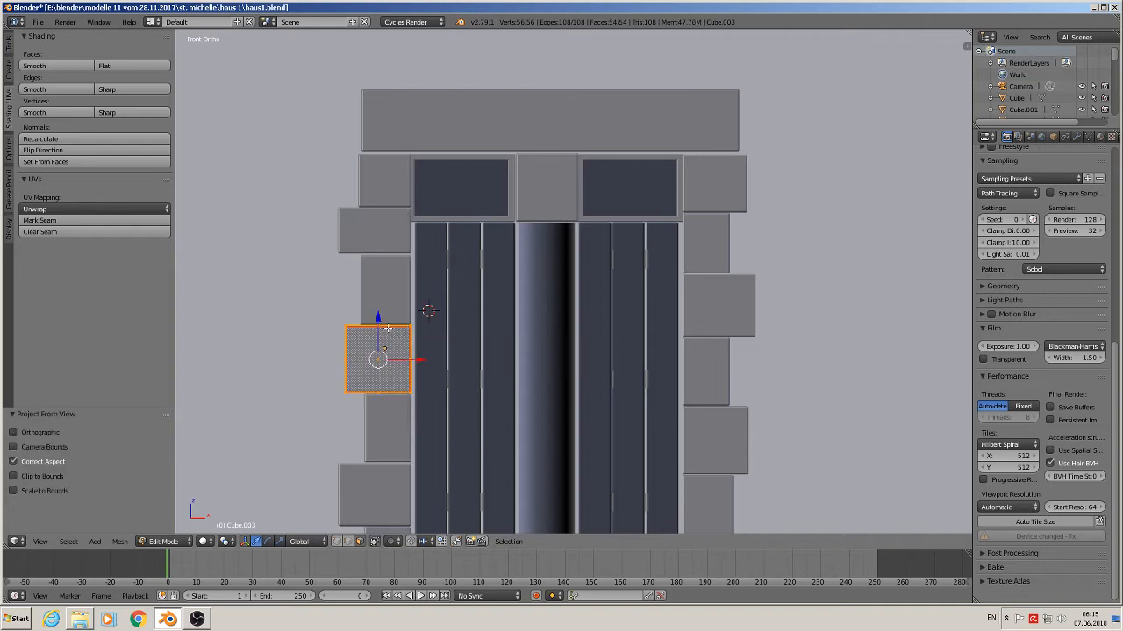
- Seam the front face border of the fourth right frame stone from the top and project all its UVs from the front view
key(Tab)
right_click(720, 354)
key(Tab)
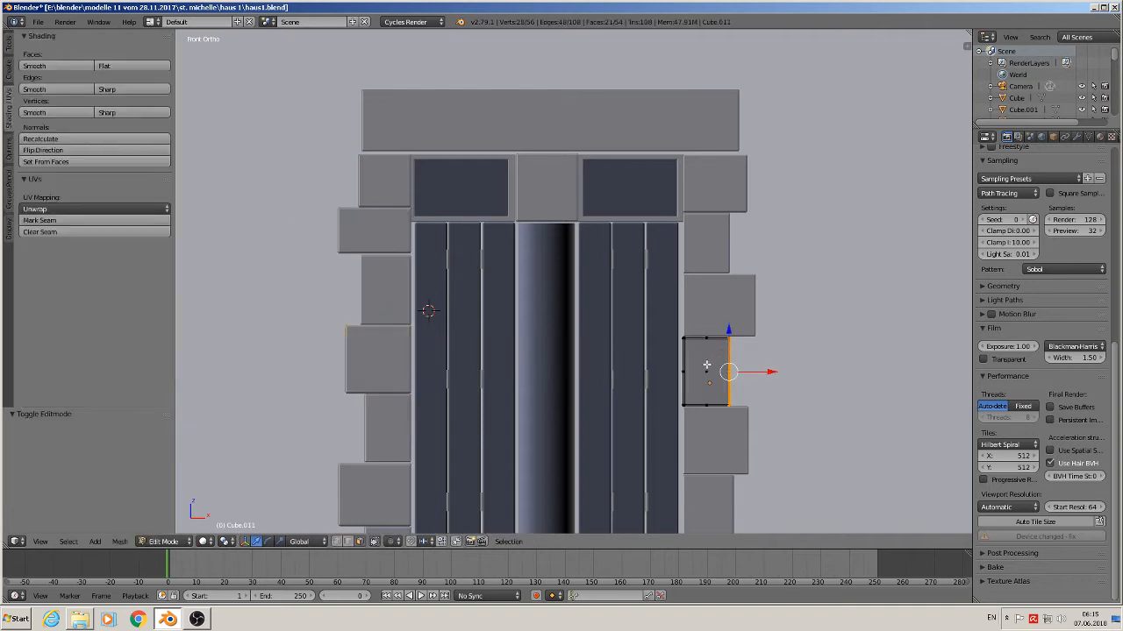
right_click(707, 364)
click(53, 220)
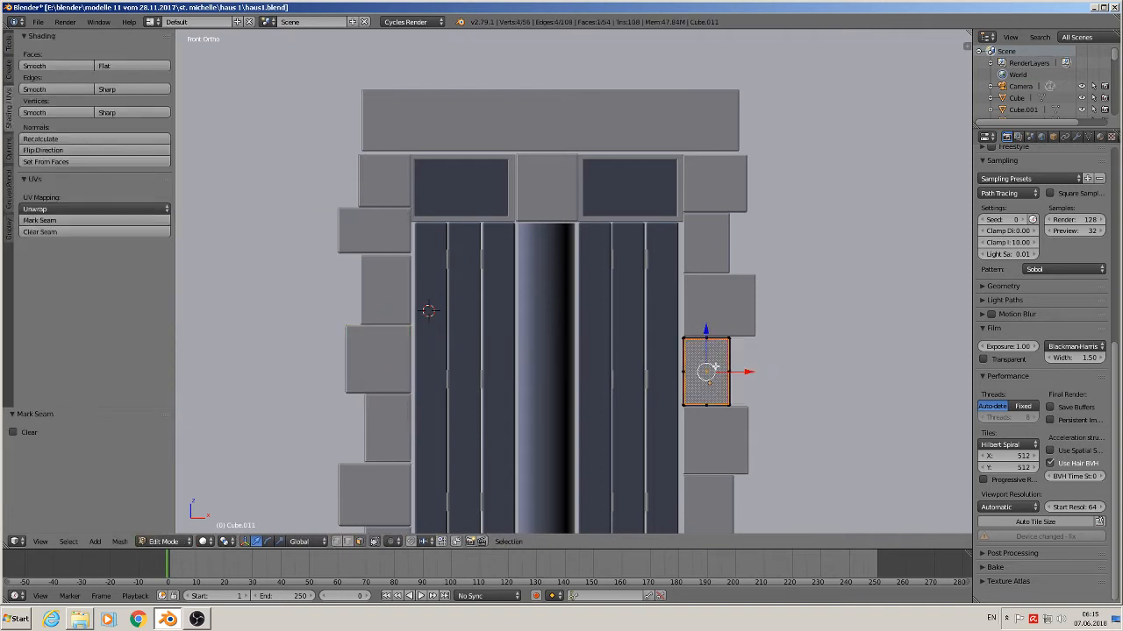
key(a)
key(a)
key(u)
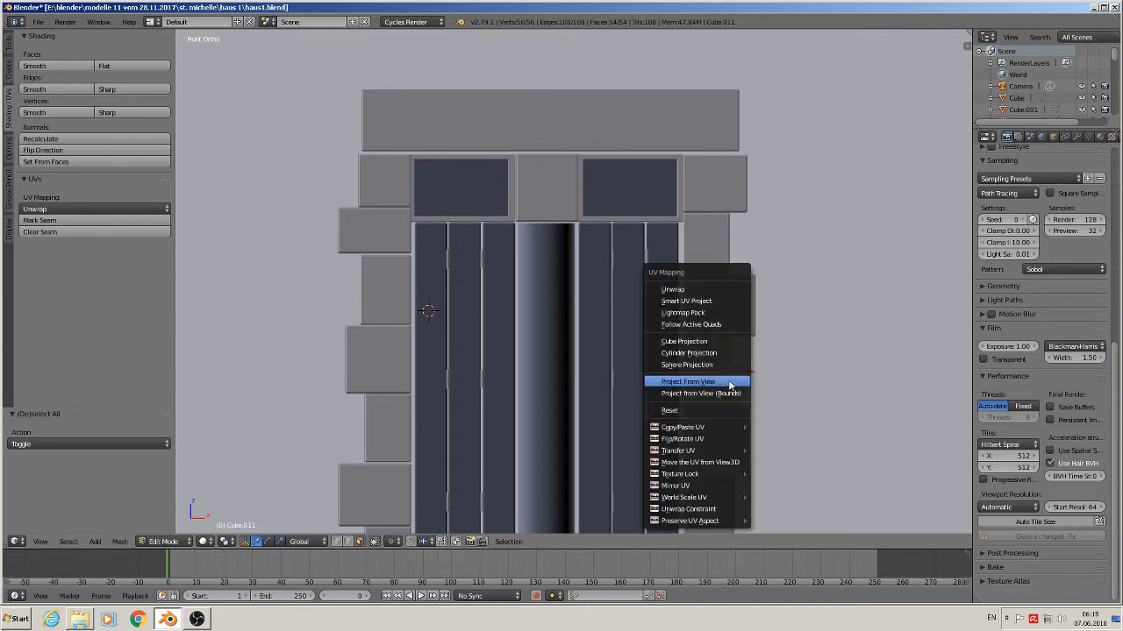
click(727, 381)
- Seam the front face border of the fifth left frame stone from the top and project all its UVs from the front view
shift+middle_drag(483, 453, 349, 270)
key(Tab)
right_click(349, 273)
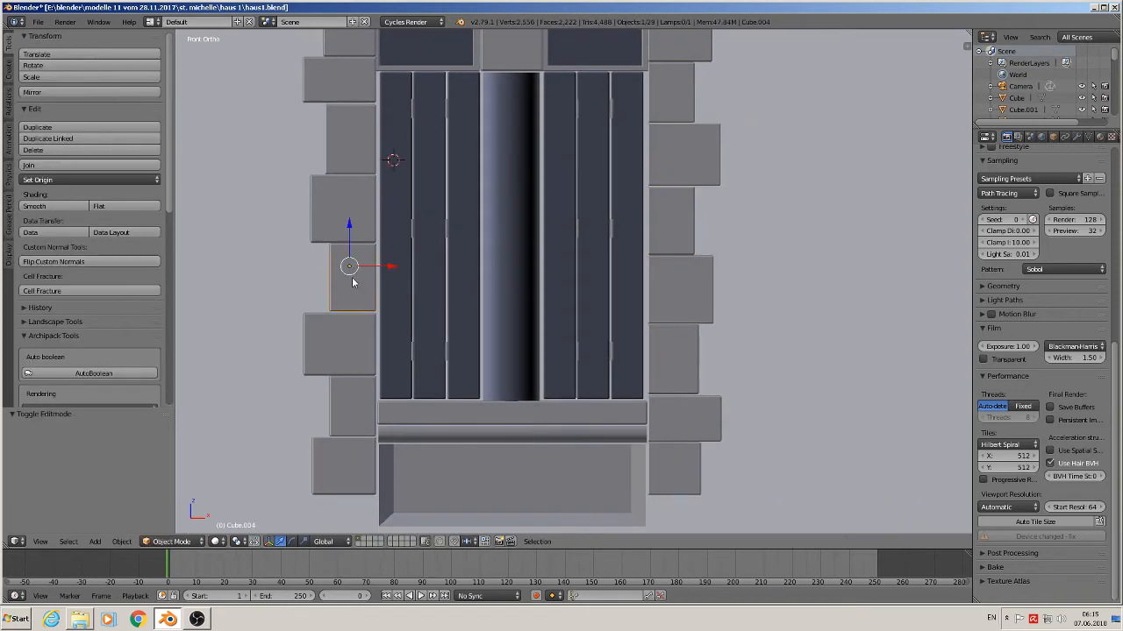
key(Tab)
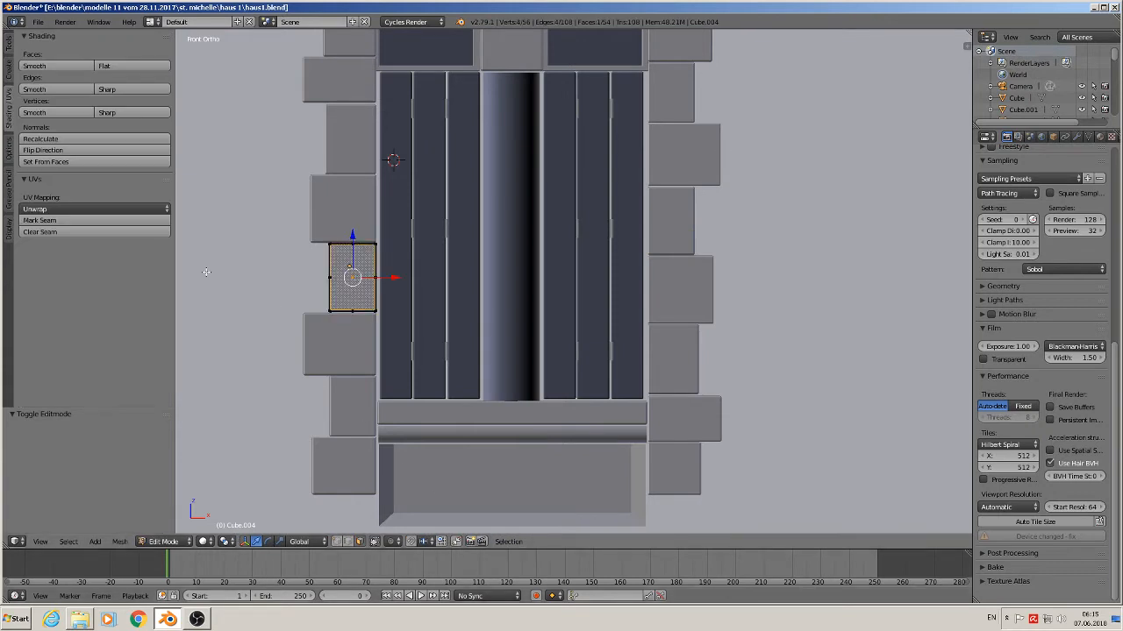
click(79, 221)
key(a)
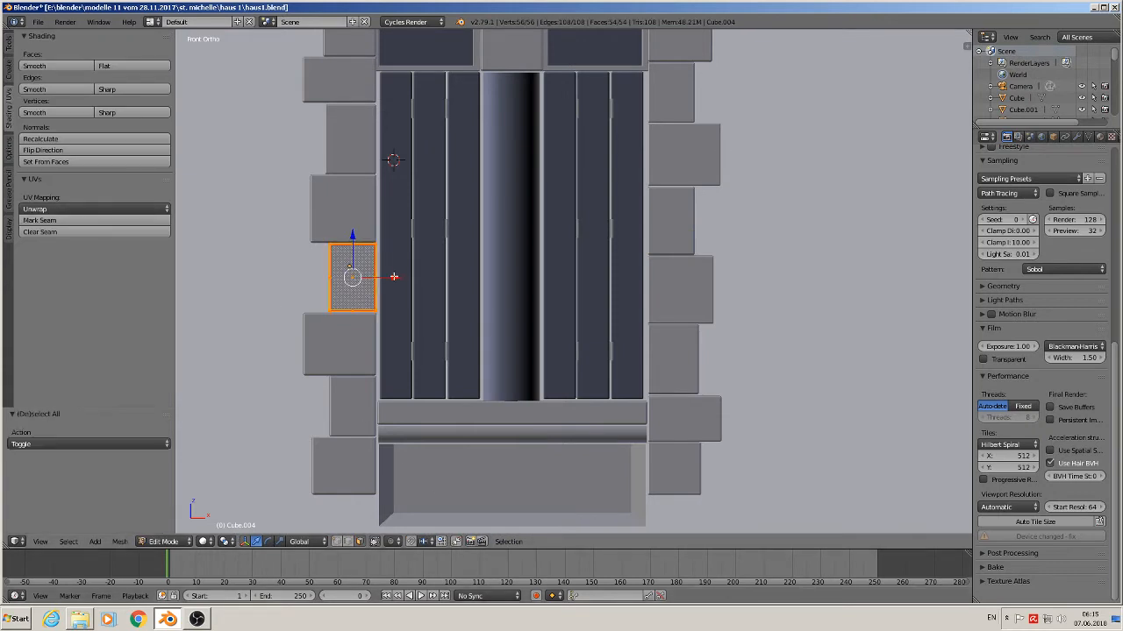
key(u)
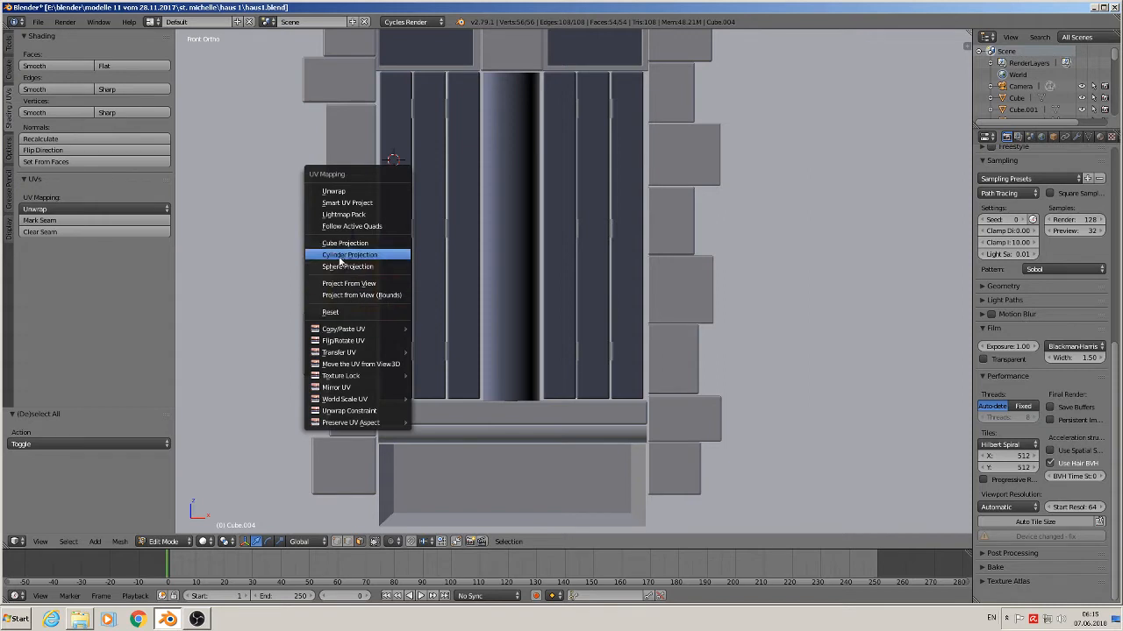
click(370, 285)
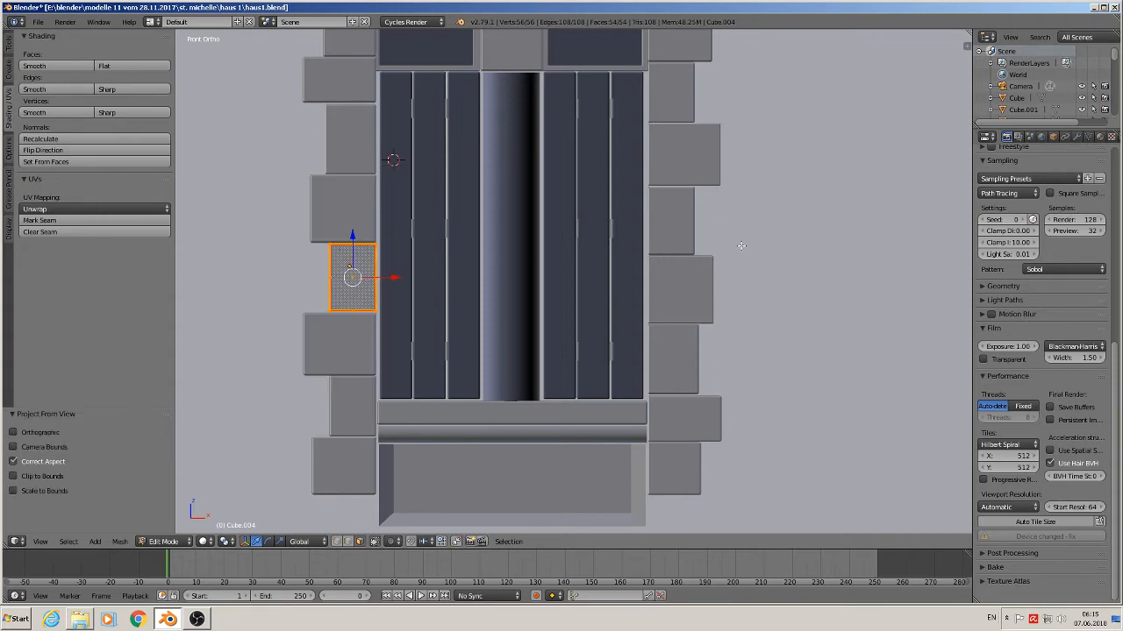
key(Tab)
- Seam the front face border of the fifth right frame stone from the top and project all its UVs from the front view
right_click(685, 287)
key(Tab)
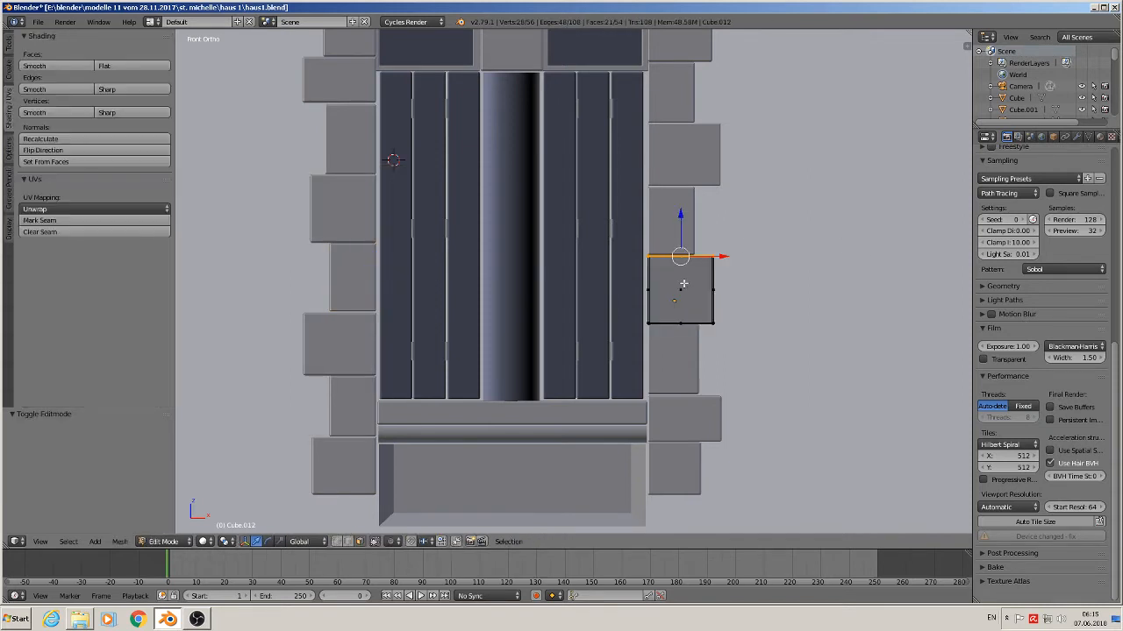
key(a)
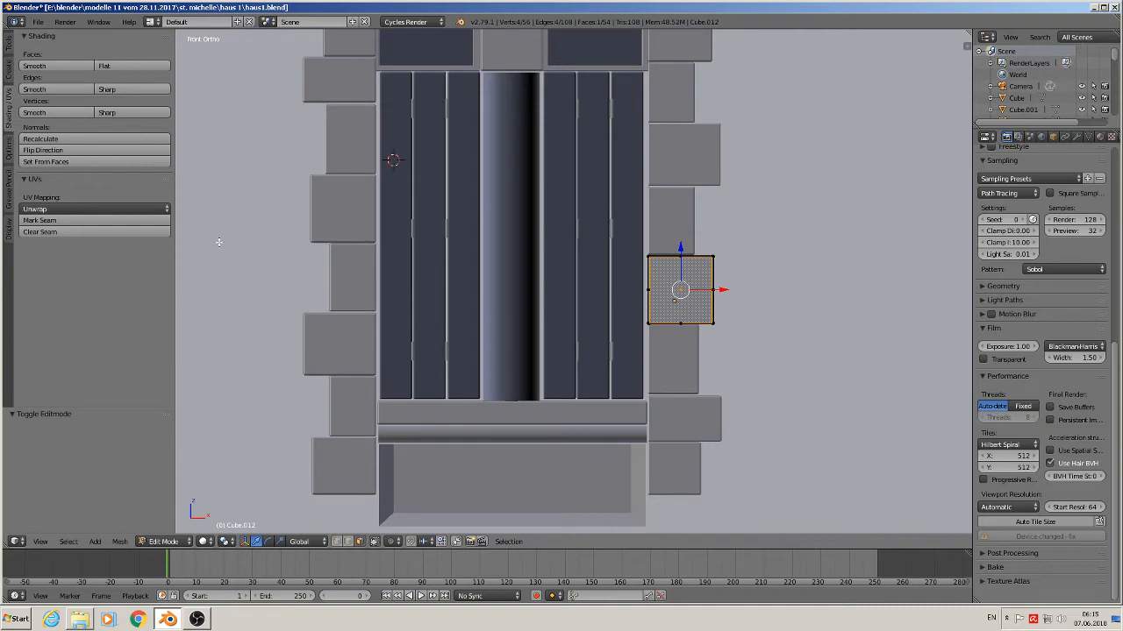
click(103, 220)
key(a)
key(a)
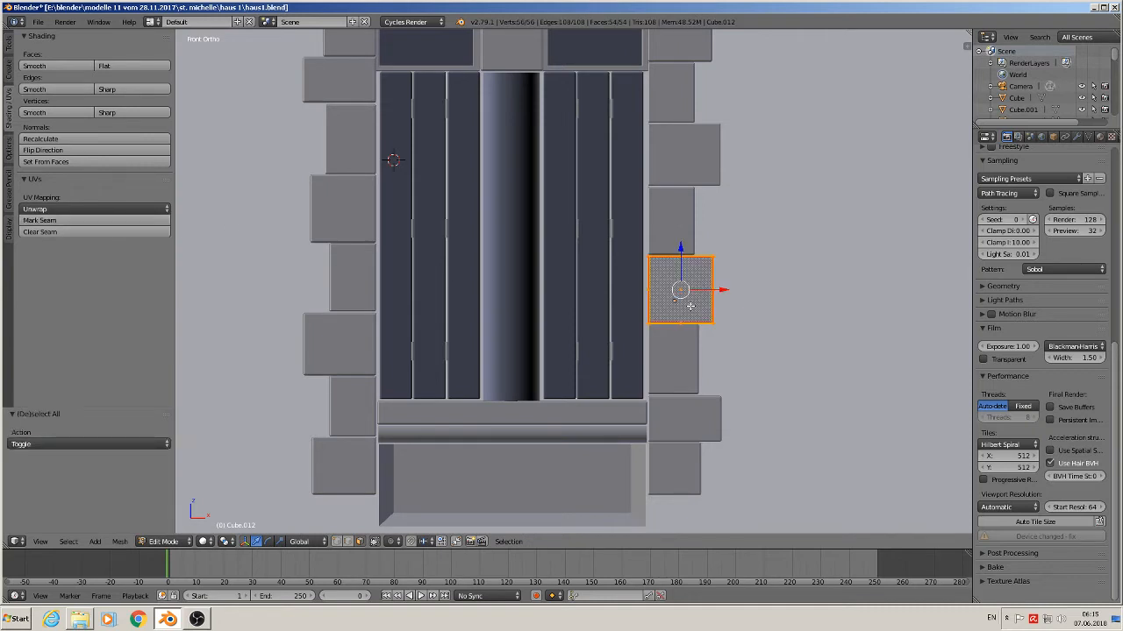
key(u)
click(688, 302)
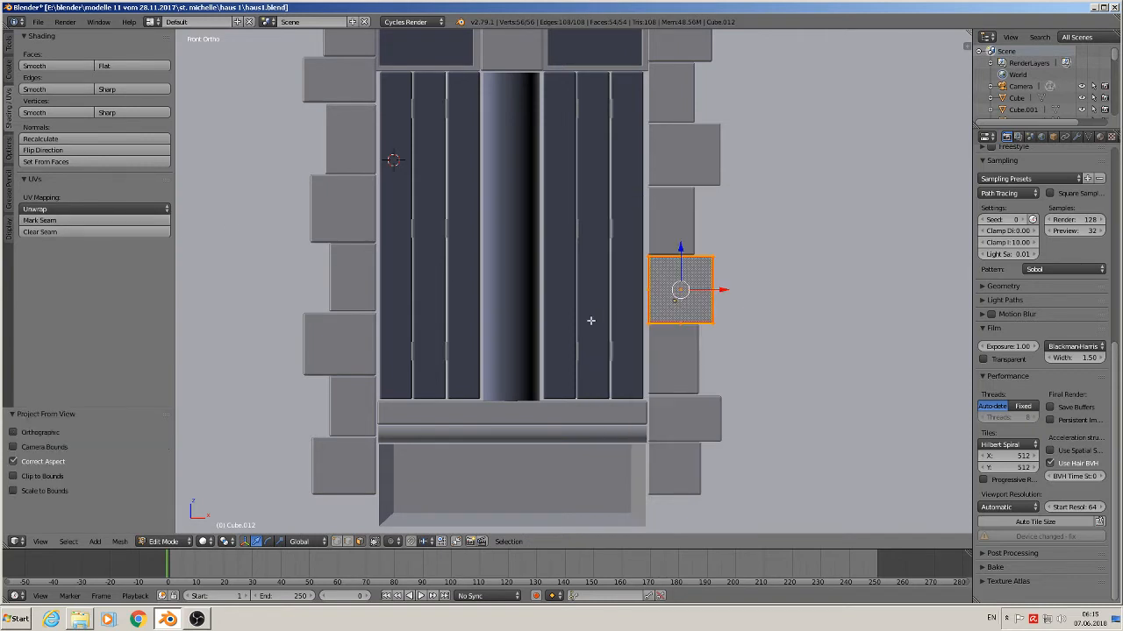
key(Tab)
- Seam the front face border of the sixth left frame stone from the top and project all its UVs from the front view
right_click(351, 347)
key(Tab)
right_click(335, 348)
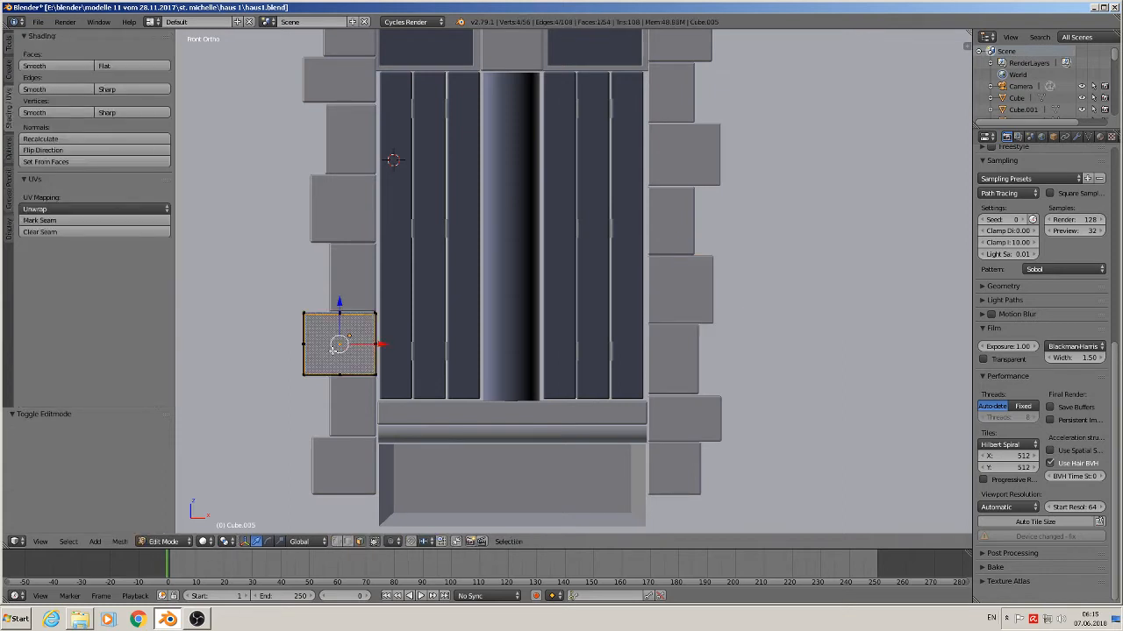
click(74, 221)
key(a)
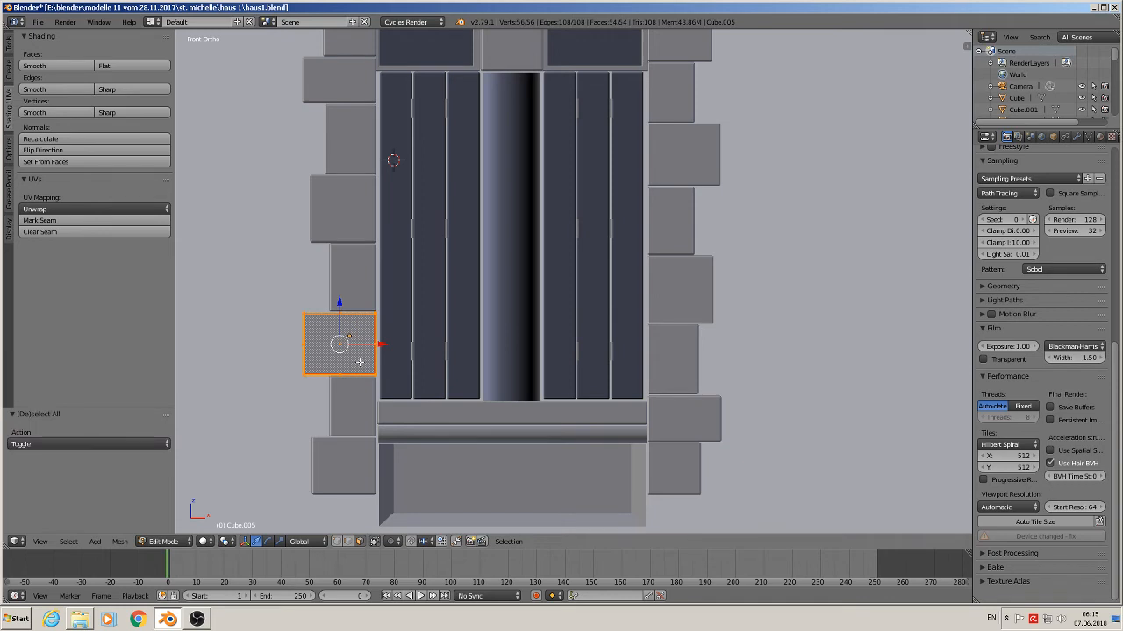
key(u)
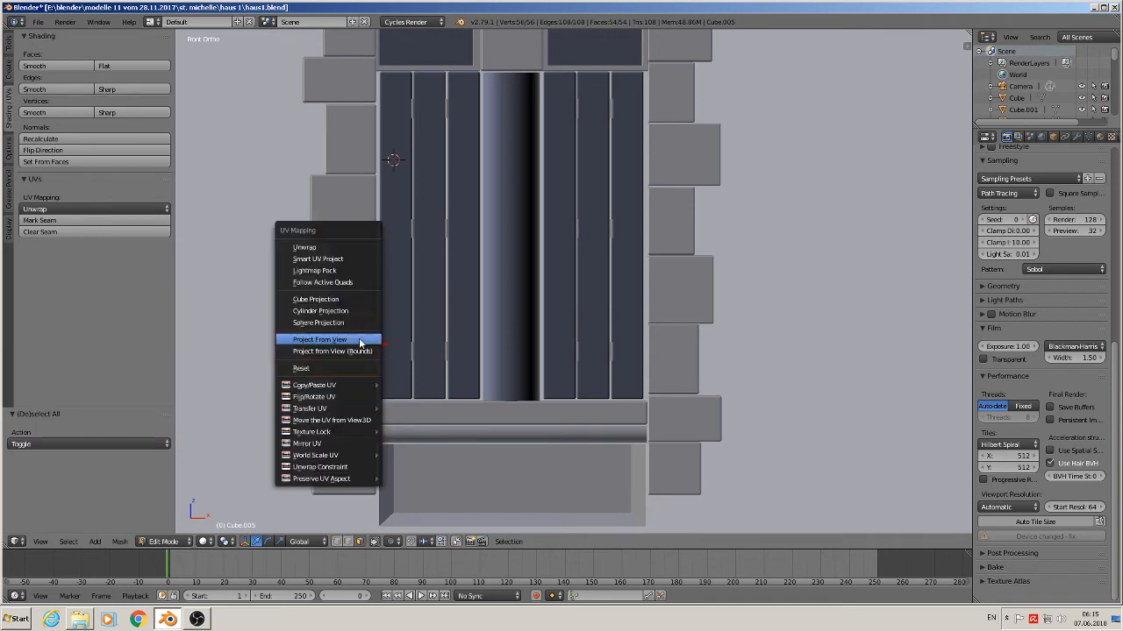
click(346, 336)
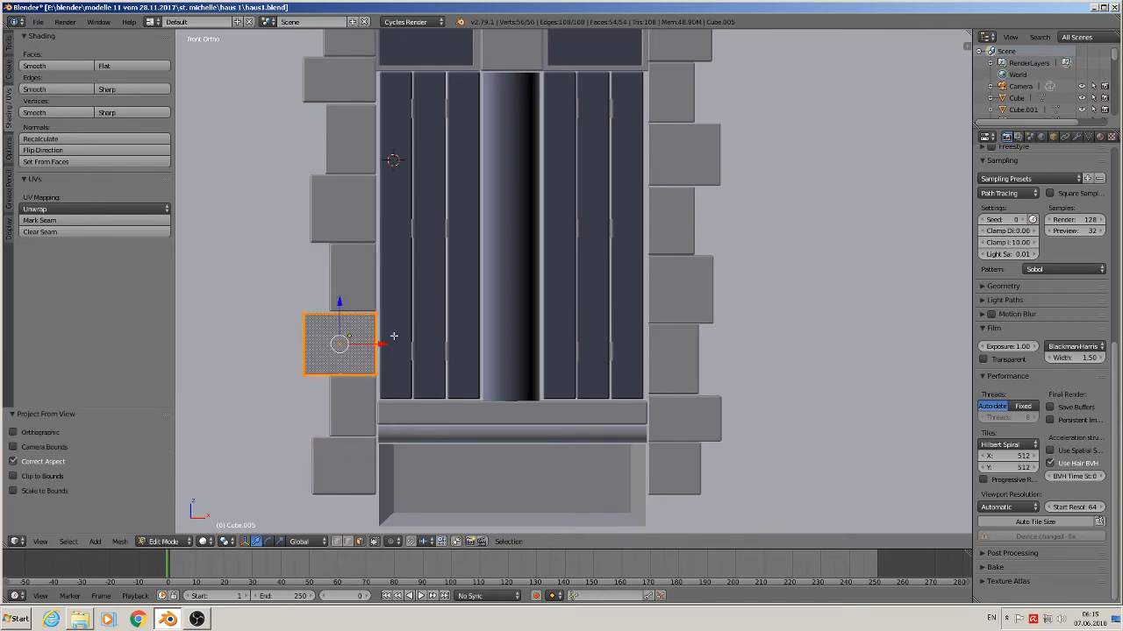
key(Tab)
- Seam the front face border of the sixth right frame stone from the top and project all its UVs from the front view
right_click(681, 360)
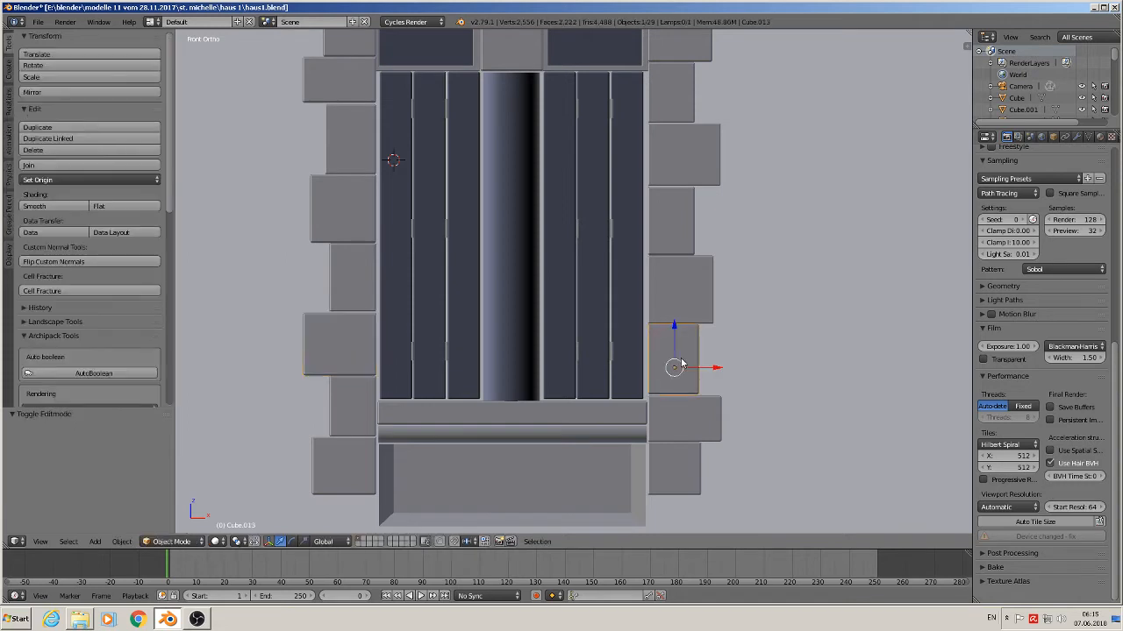
key(Tab)
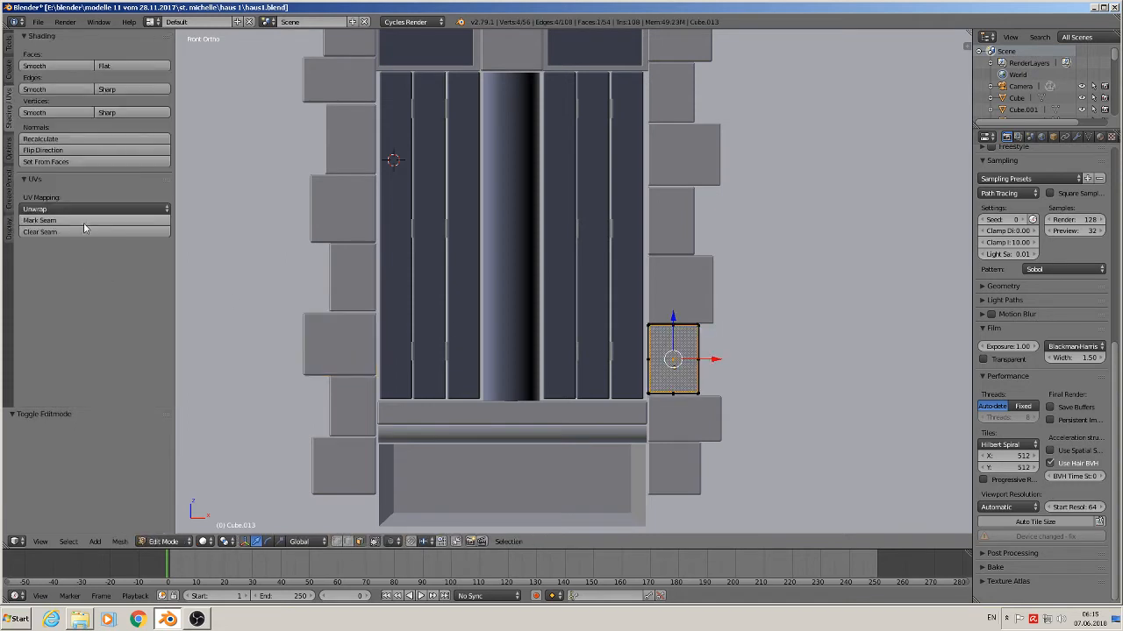
click(74, 222)
key(a)
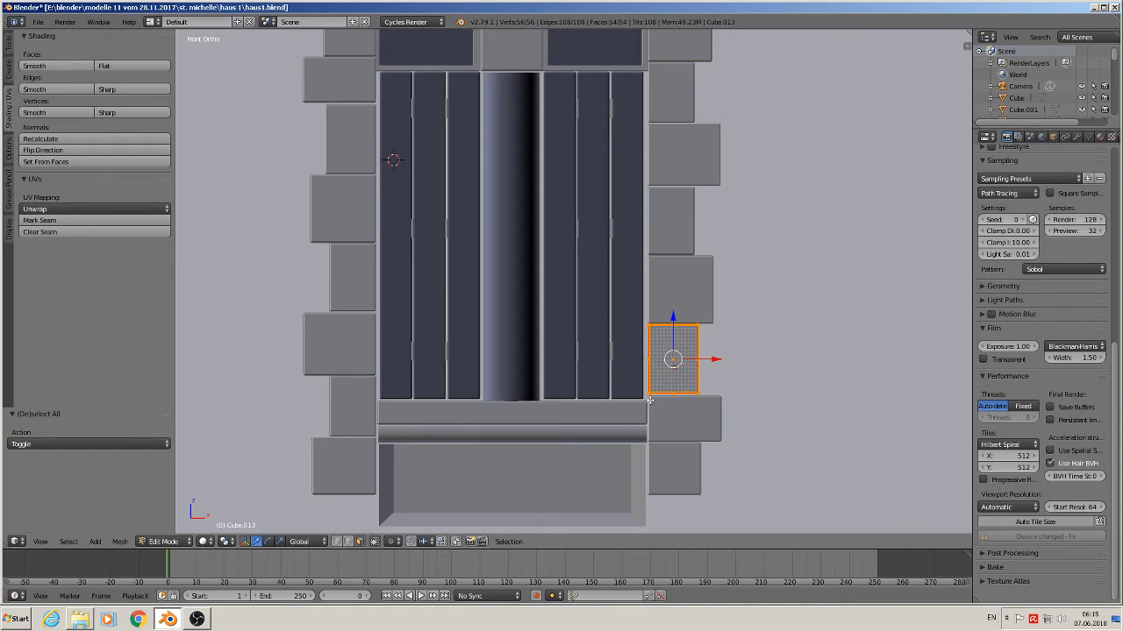
key(u)
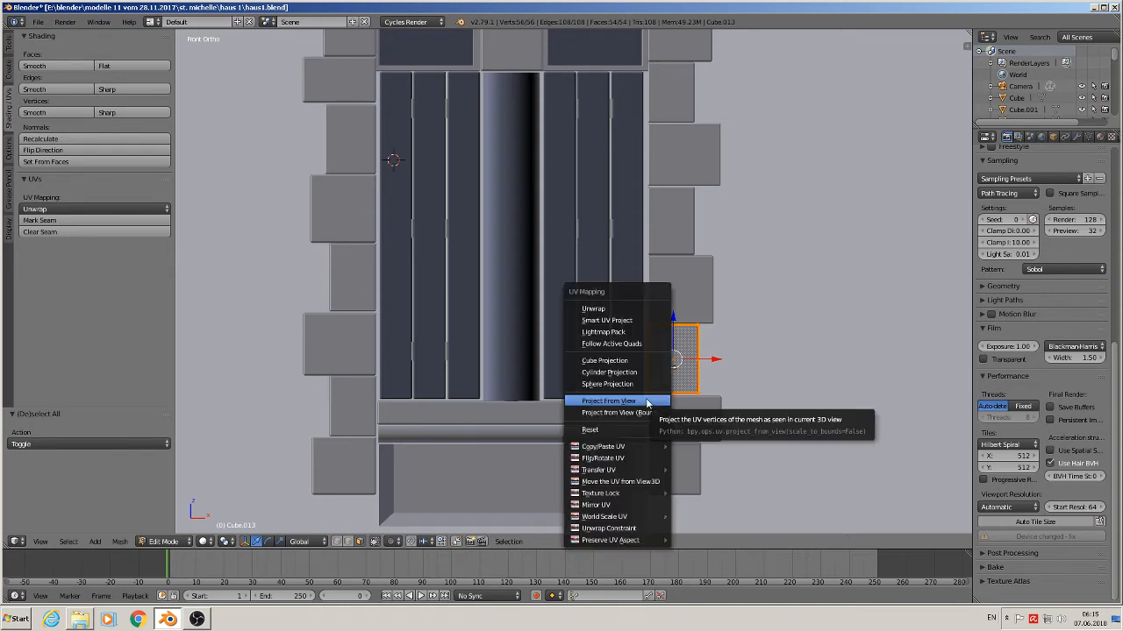
click(648, 399)
key(Tab)
- Seam the front face border of the seventh left frame stone from the top and project all its UVs from the front view
right_click(354, 406)
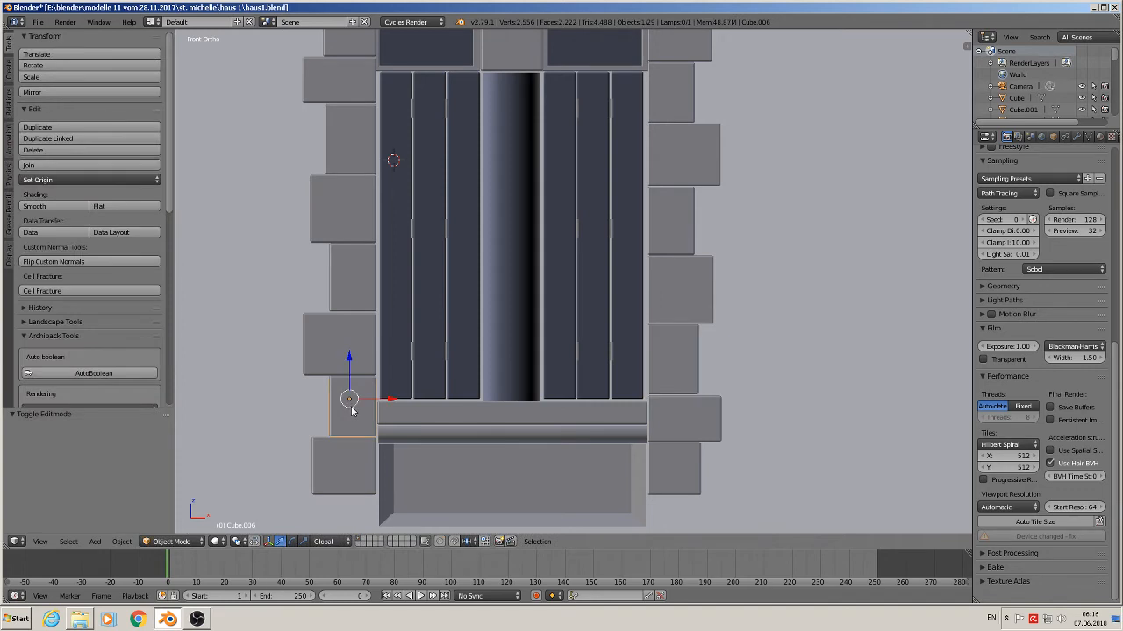
key(Tab)
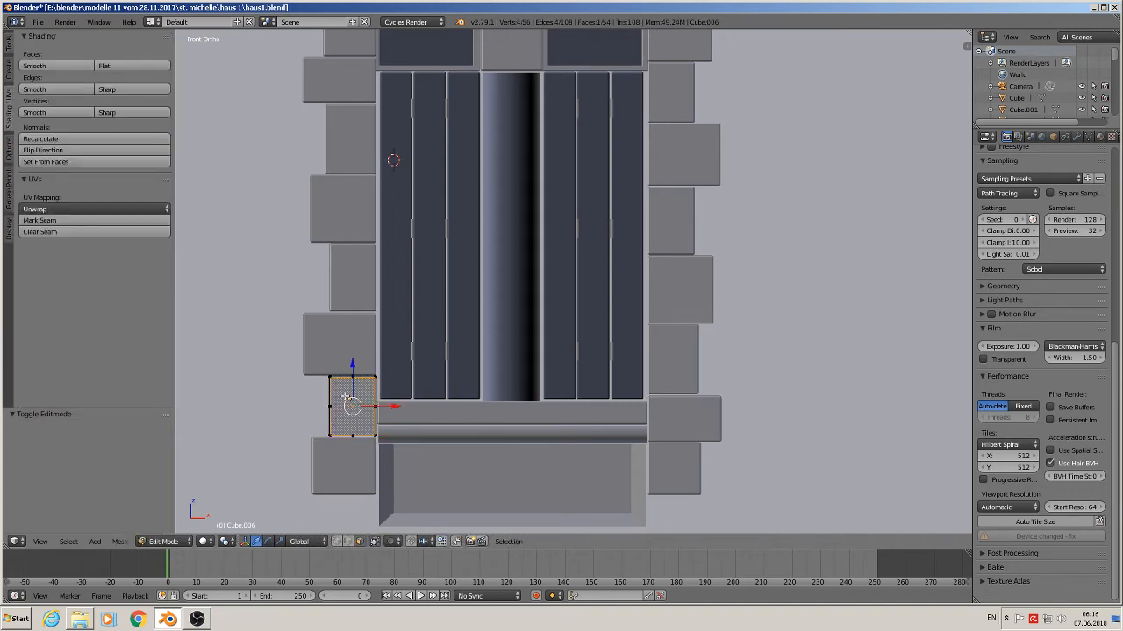
click(76, 220)
key(a)
key(a)
key(u)
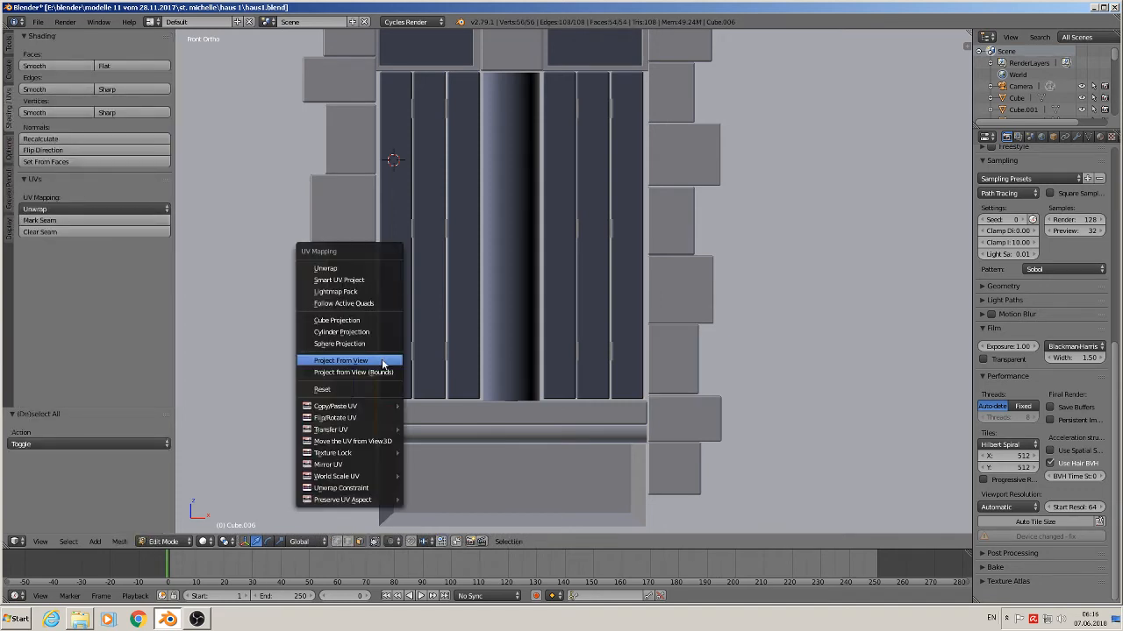
click(369, 430)
key(Tab)
- Seam the front face border of the flat sill slab below the shutters and project all its UVs from the front view
right_click(454, 417)
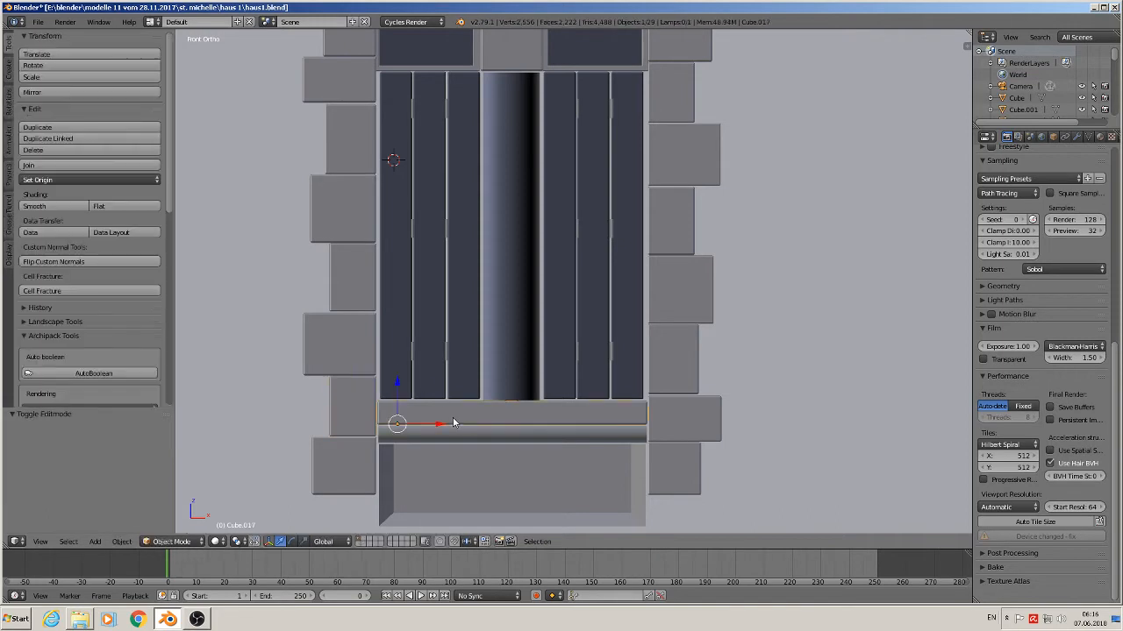
key(Tab)
key(a)
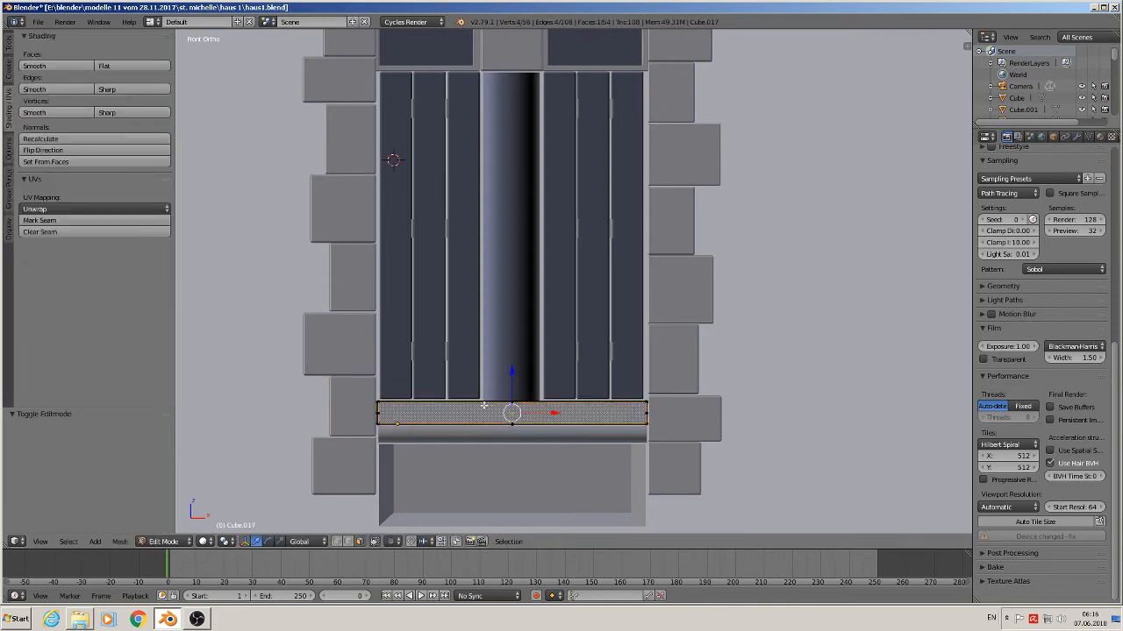
click(75, 220)
key(a)
key(a)
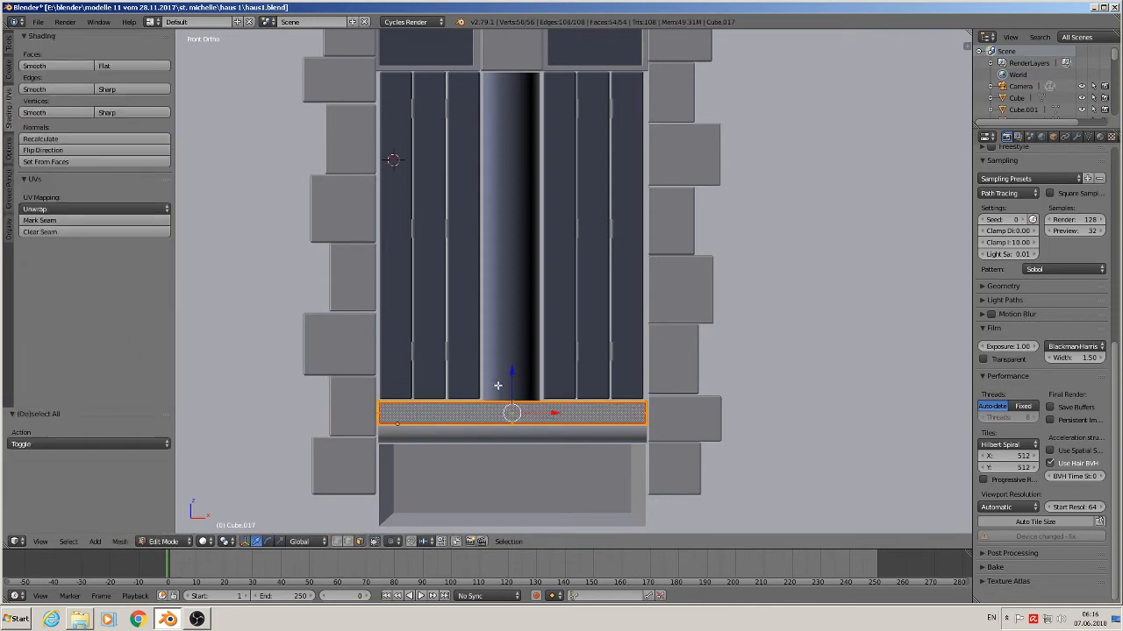
key(u)
click(492, 398)
key(Tab)
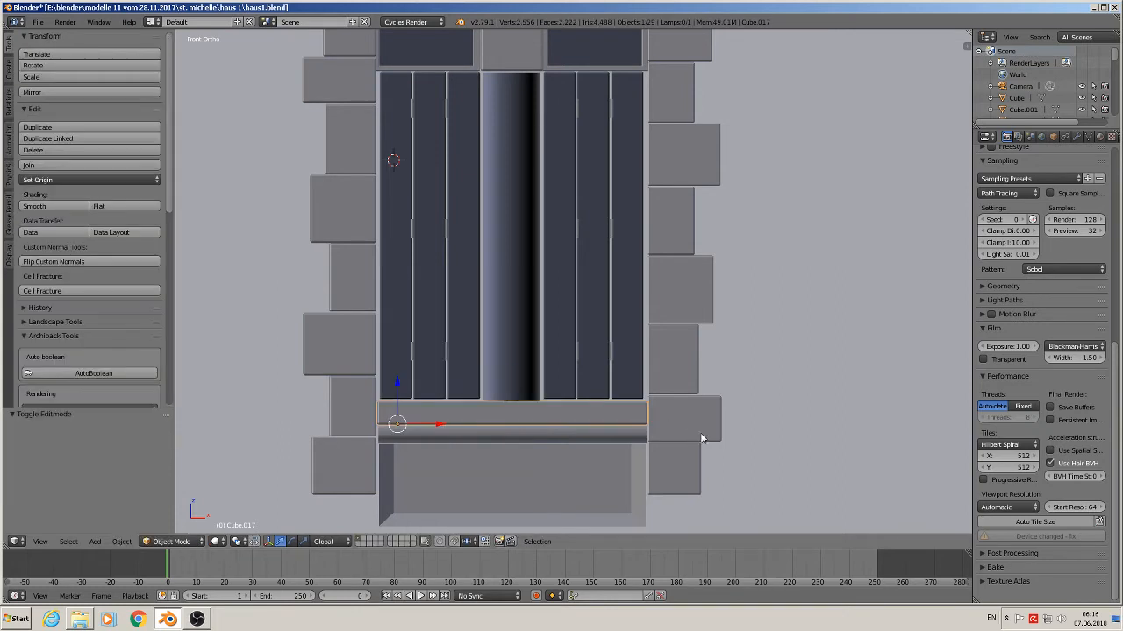
- Seam the front face border of the seventh right frame stone from the top and project all its UVs from the front view
right_click(699, 436)
key(Tab)
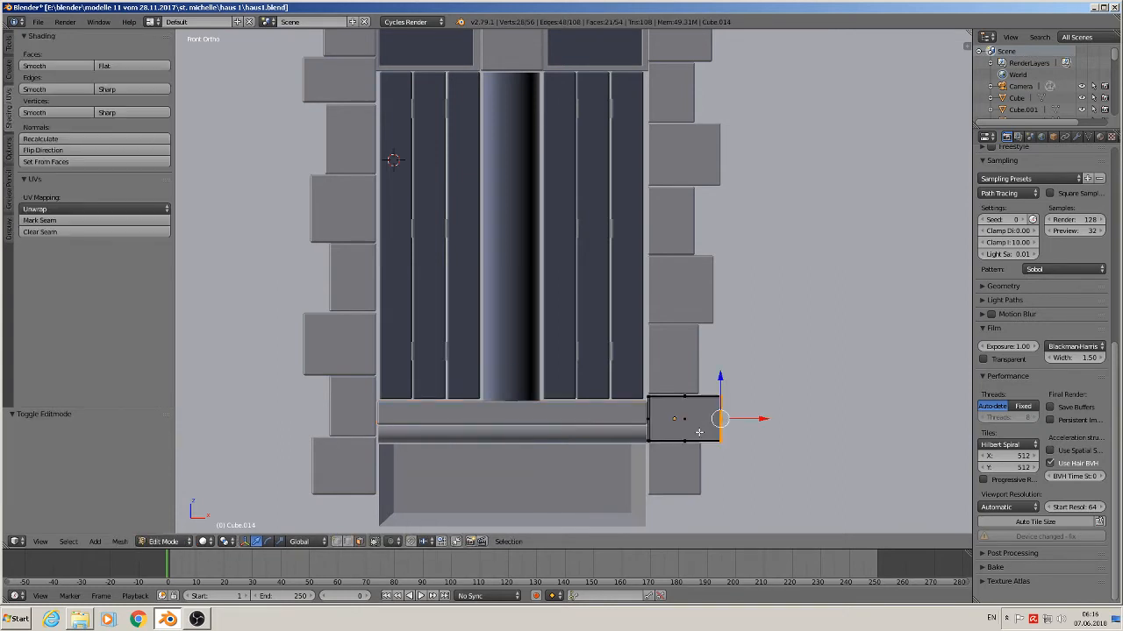
key(a)
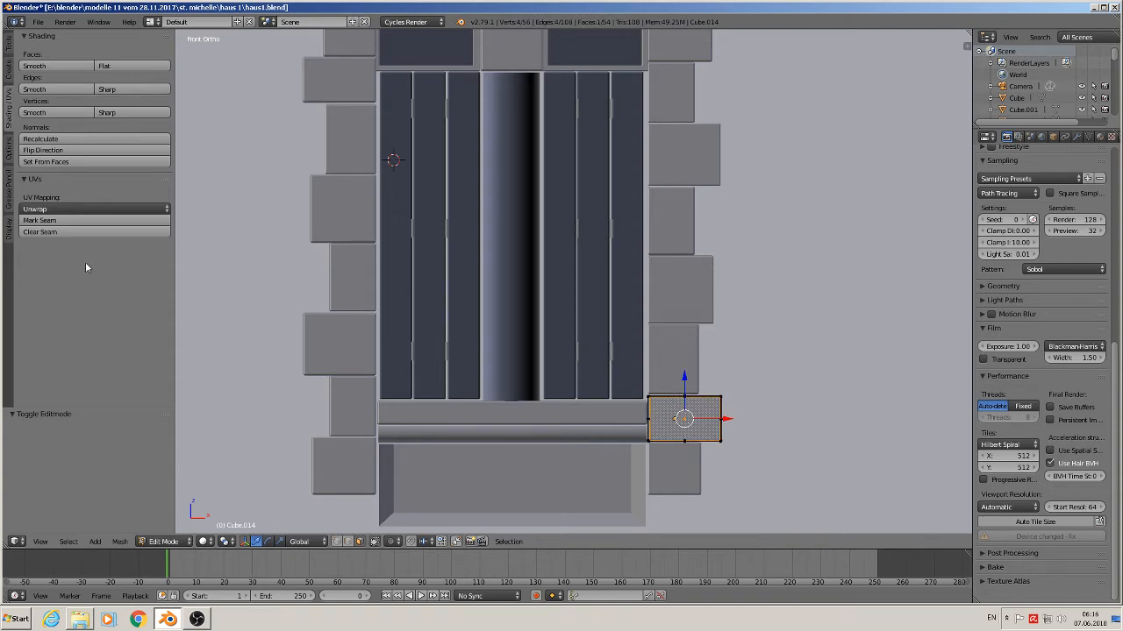
click(49, 221)
key(u)
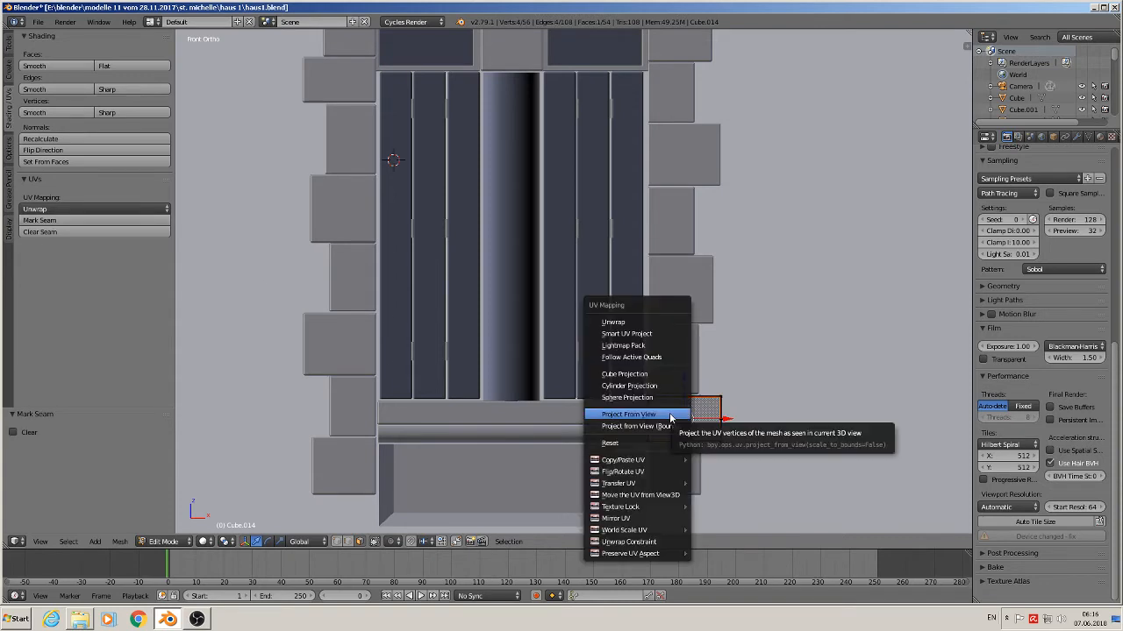
click(670, 418)
key(a)
key(u)
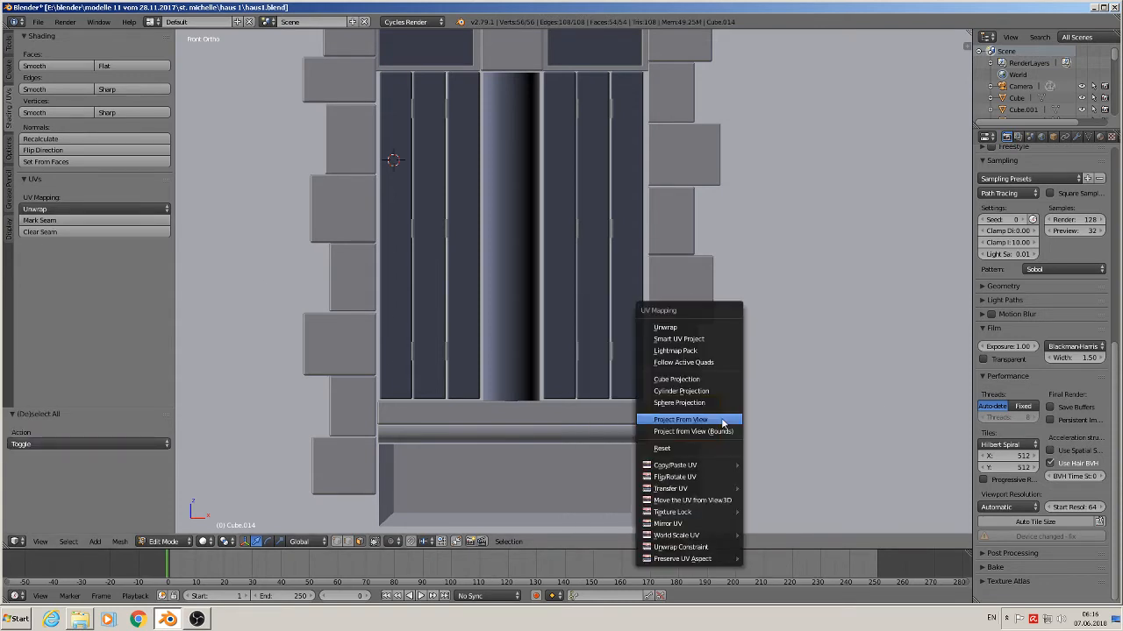
click(684, 417)
key(Tab)
- Seam the front face border of the lowest left frame stone and project all its UVs from the front view
right_click(323, 474)
key(Tab)
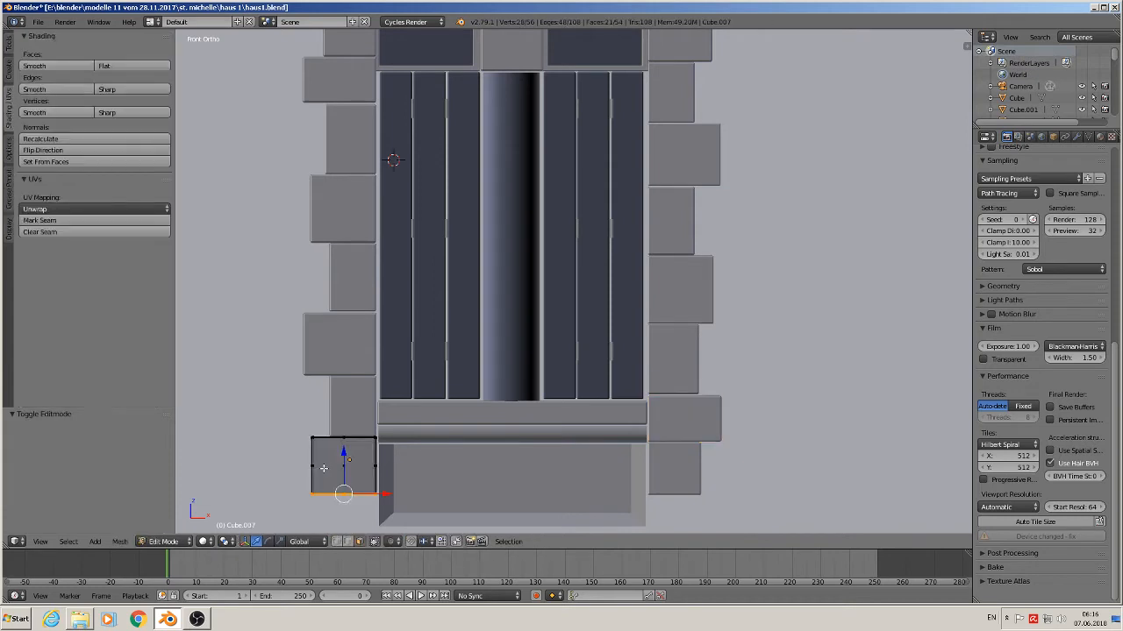
right_click(333, 467)
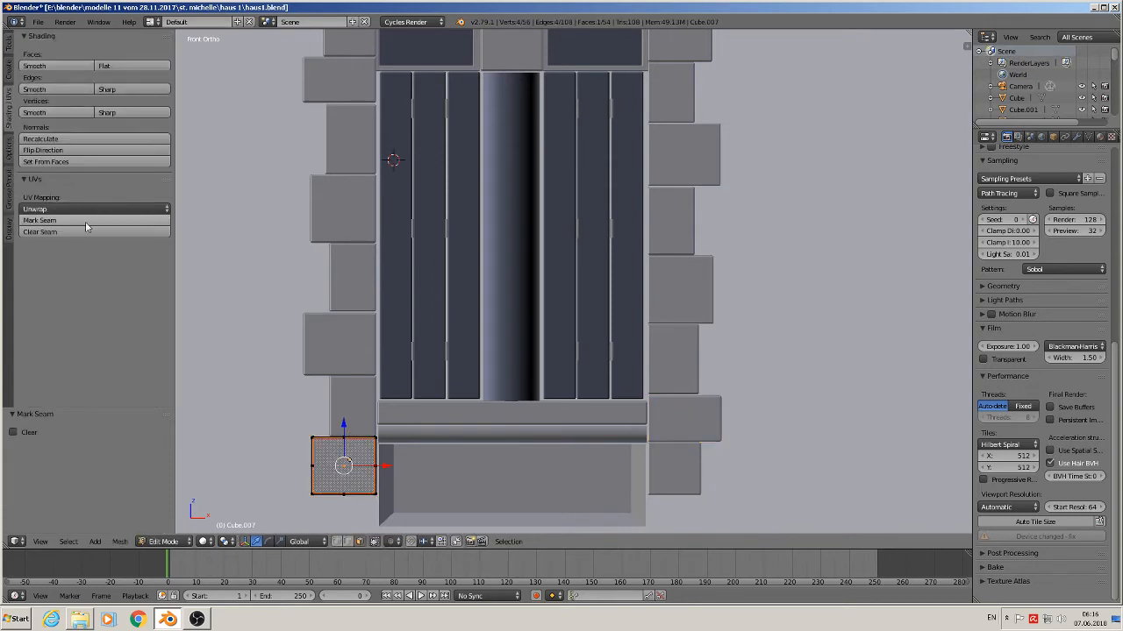
key(a)
key(a)
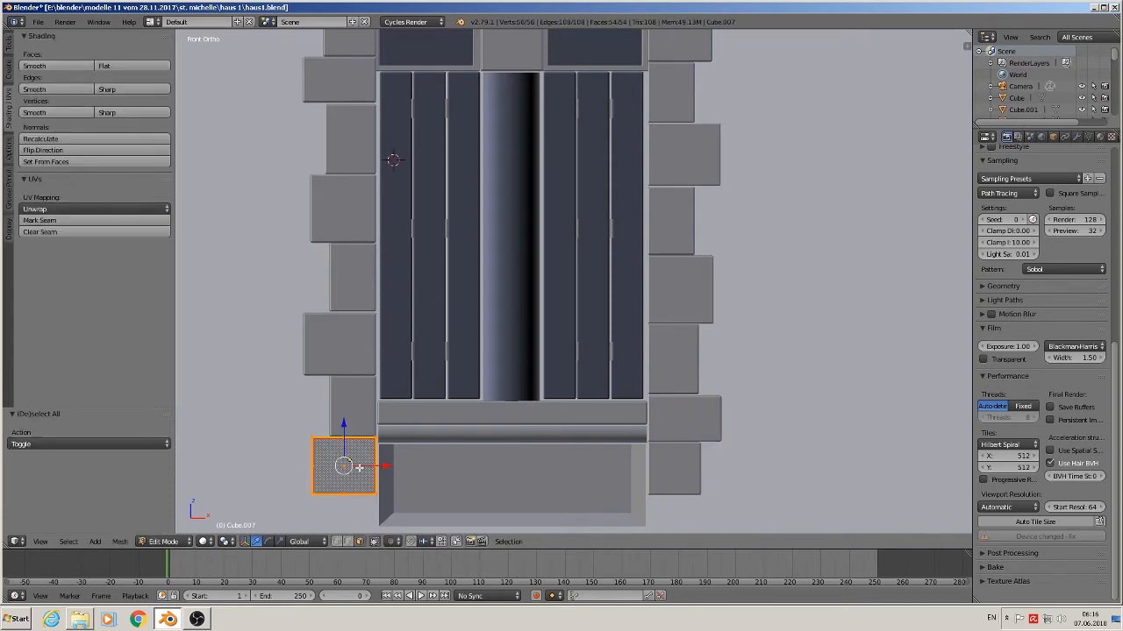
key(u)
click(344, 453)
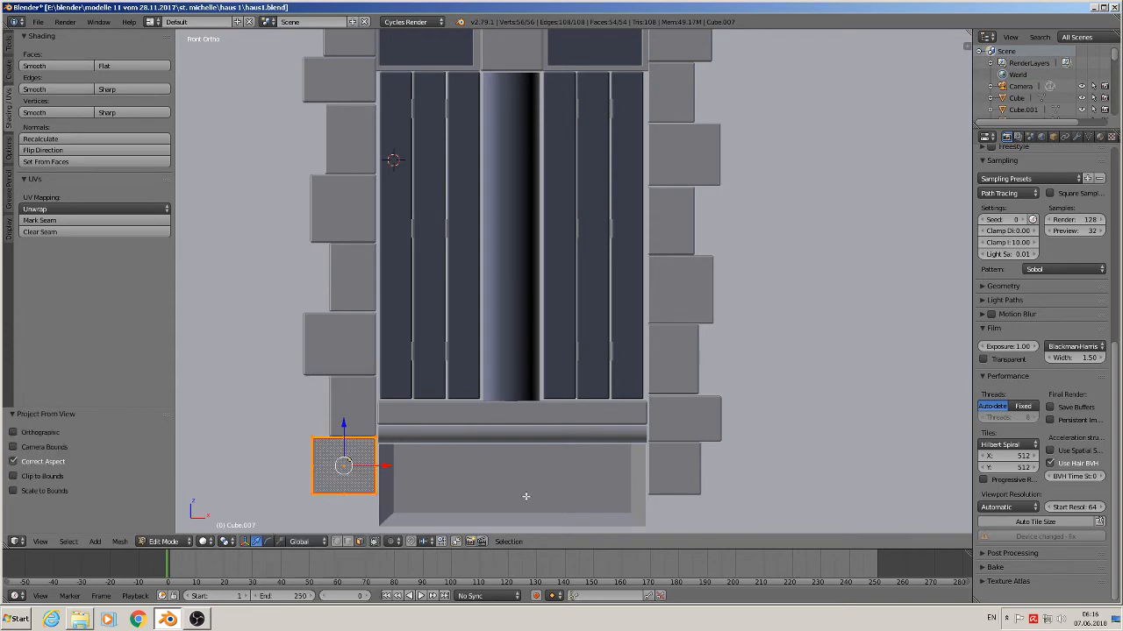
key(Tab)
- Mark seams along both end outlines and the upper and lower long border edges of the rounded moulding beneath the sill slab
key(Tab)
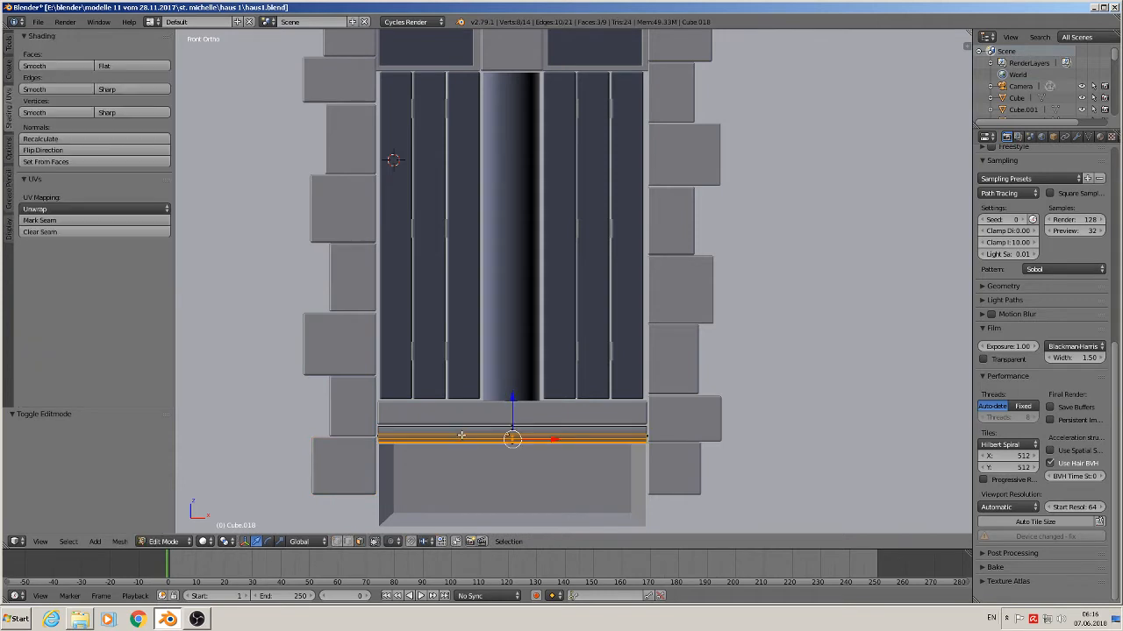
scroll(464, 438, up, 2)
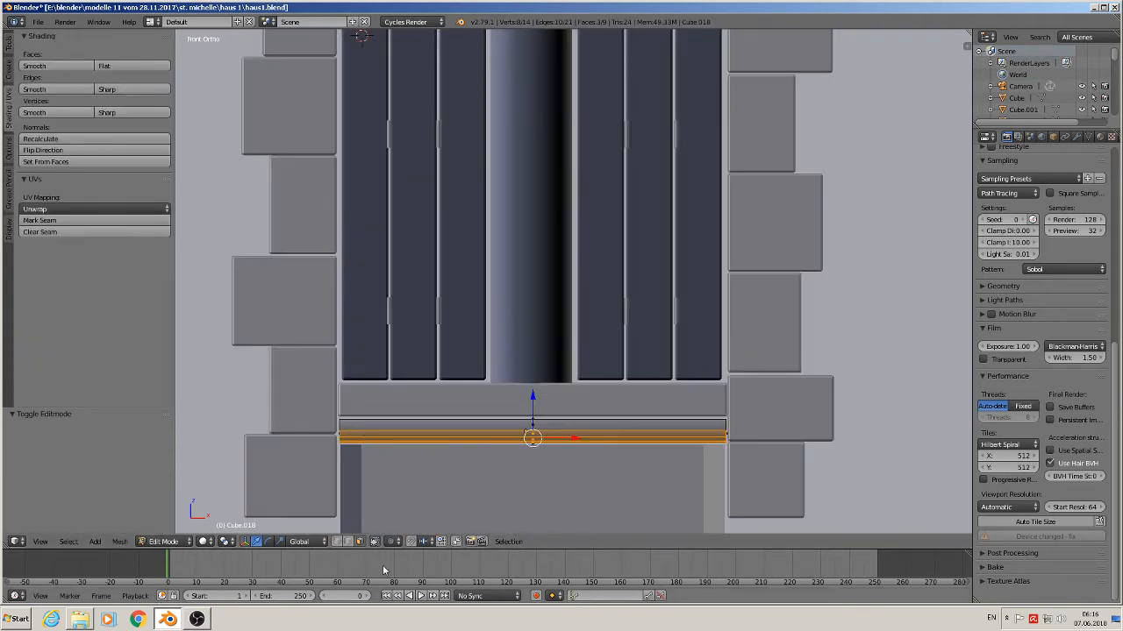
shift+right_click(339, 433)
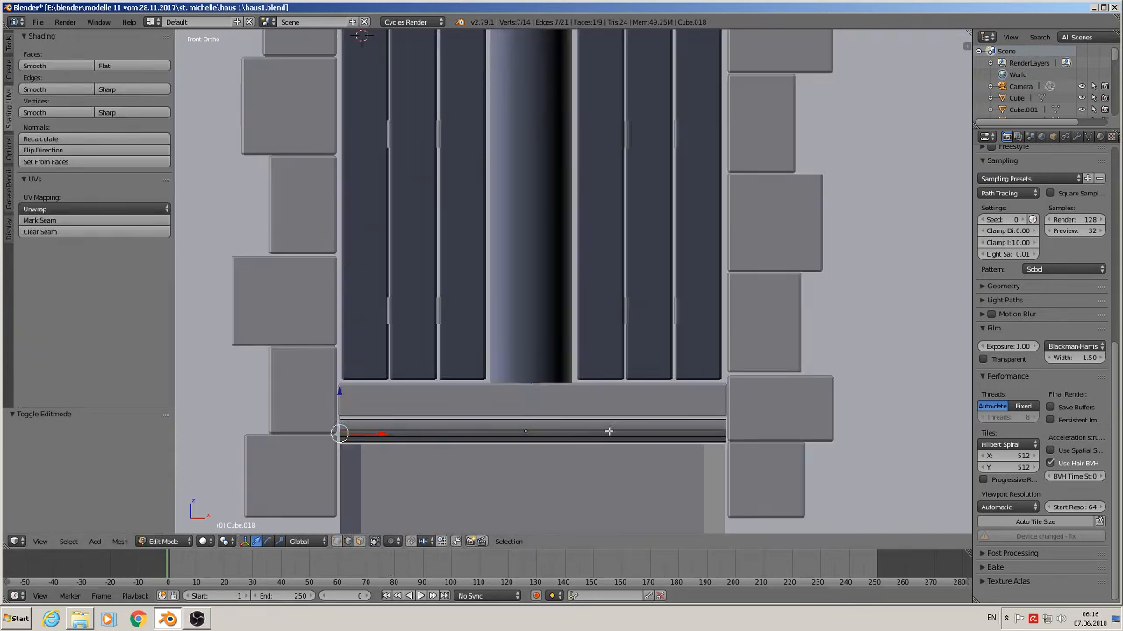
shift+right_click(725, 425)
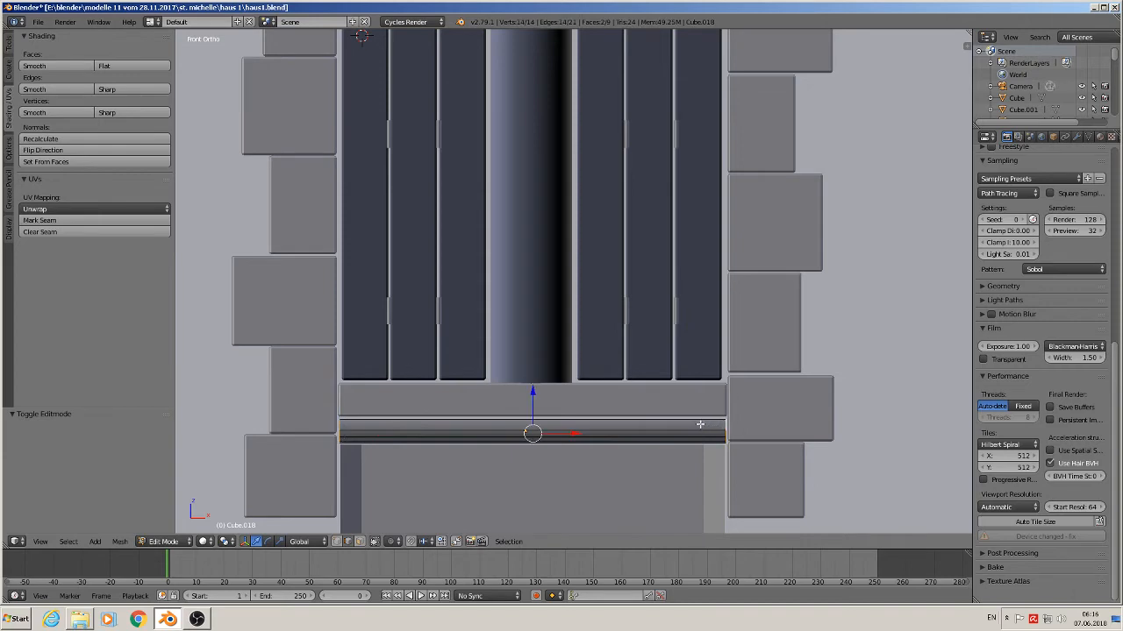
middle_drag(700, 430, 542, 471)
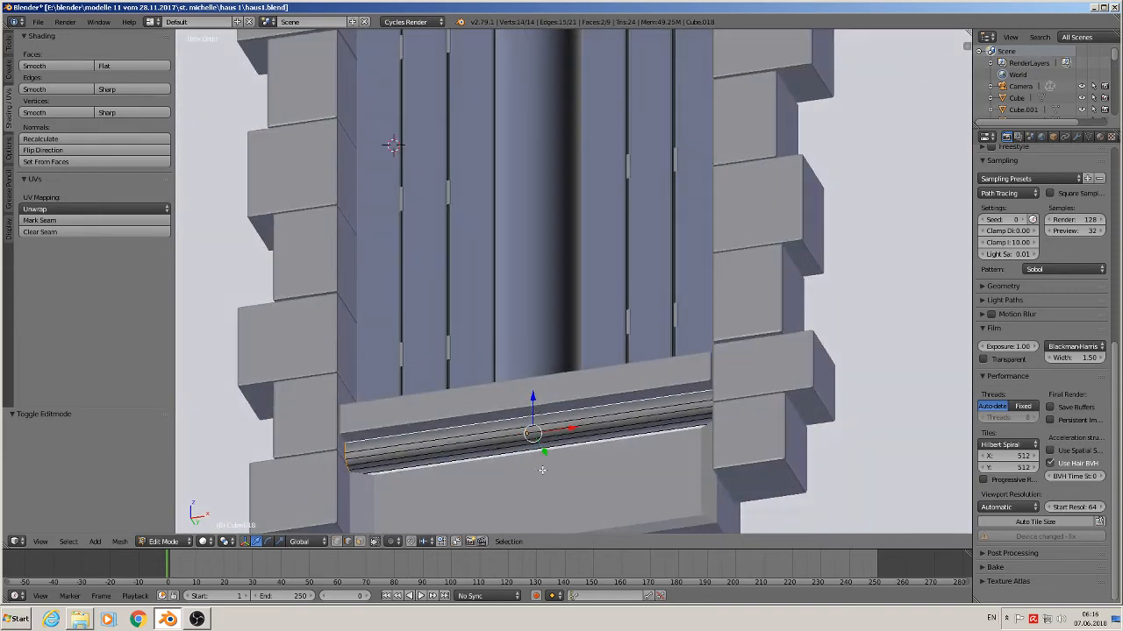
shift+right_click(498, 456)
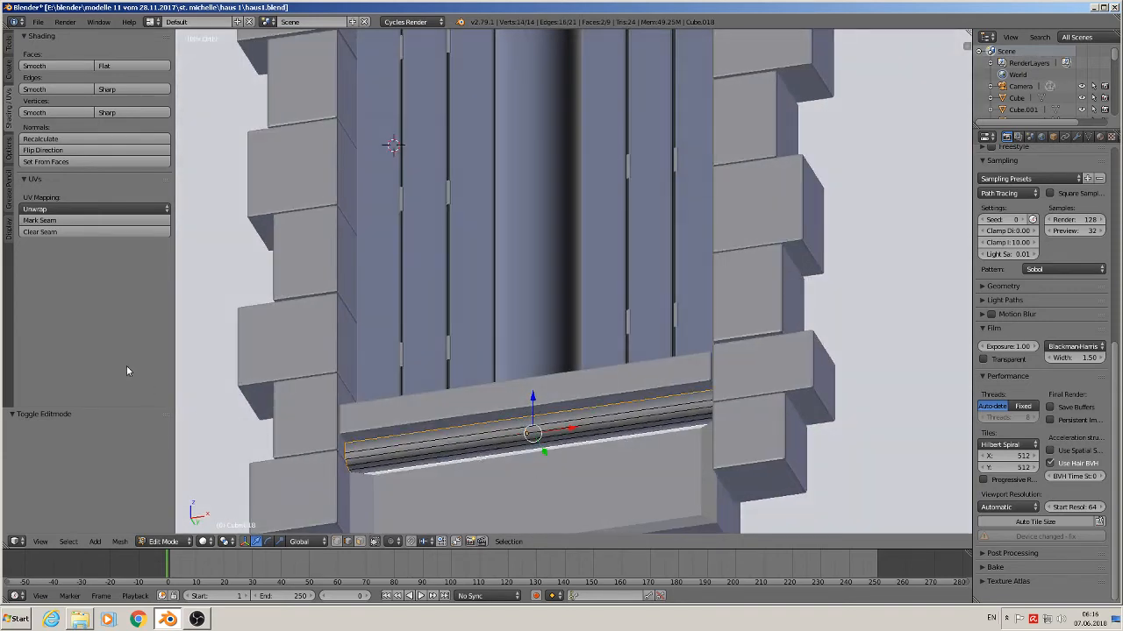
click(88, 220)
middle_drag(518, 420, 561, 451)
key(KP_1)
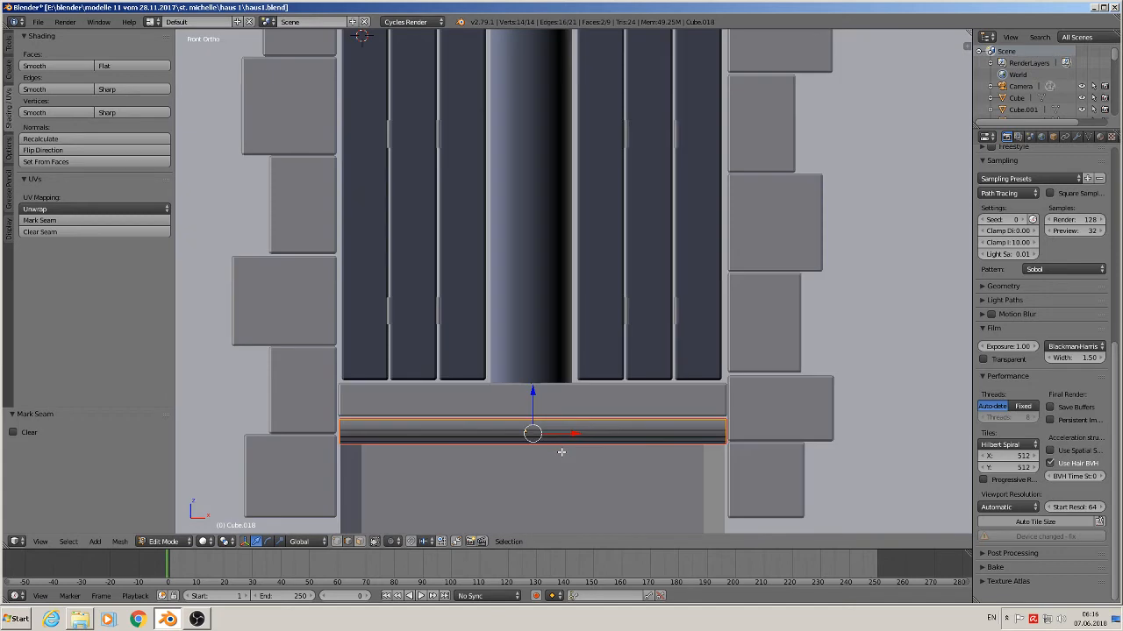
- Project all UVs of the rounded moulding from the front view
key(a)
key(a)
key(u)
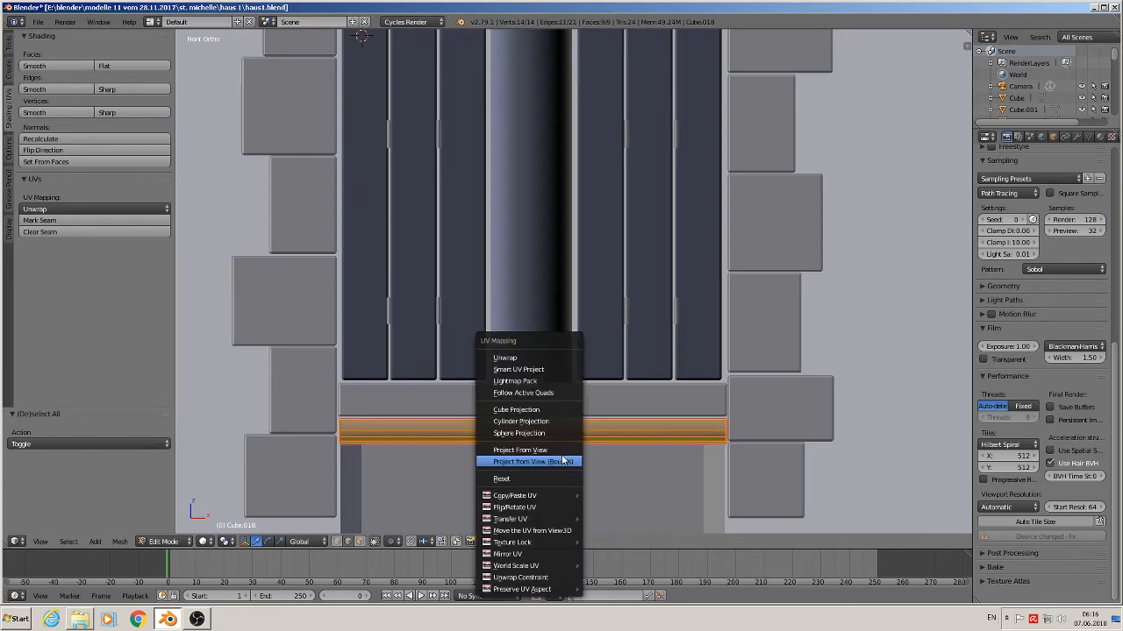
click(555, 451)
shift+middle_drag(731, 480, 734, 420)
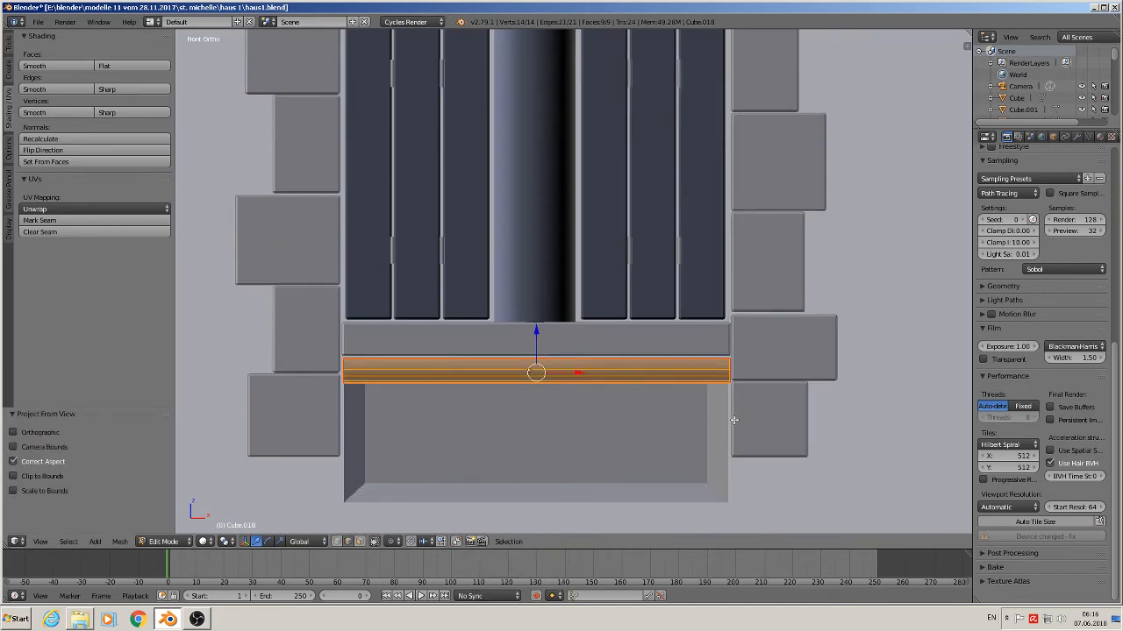
- Seam the front face border of the lowest right frame stone and project all its UVs from the front view
key(Tab)
right_click(317, 416)
key(Tab)
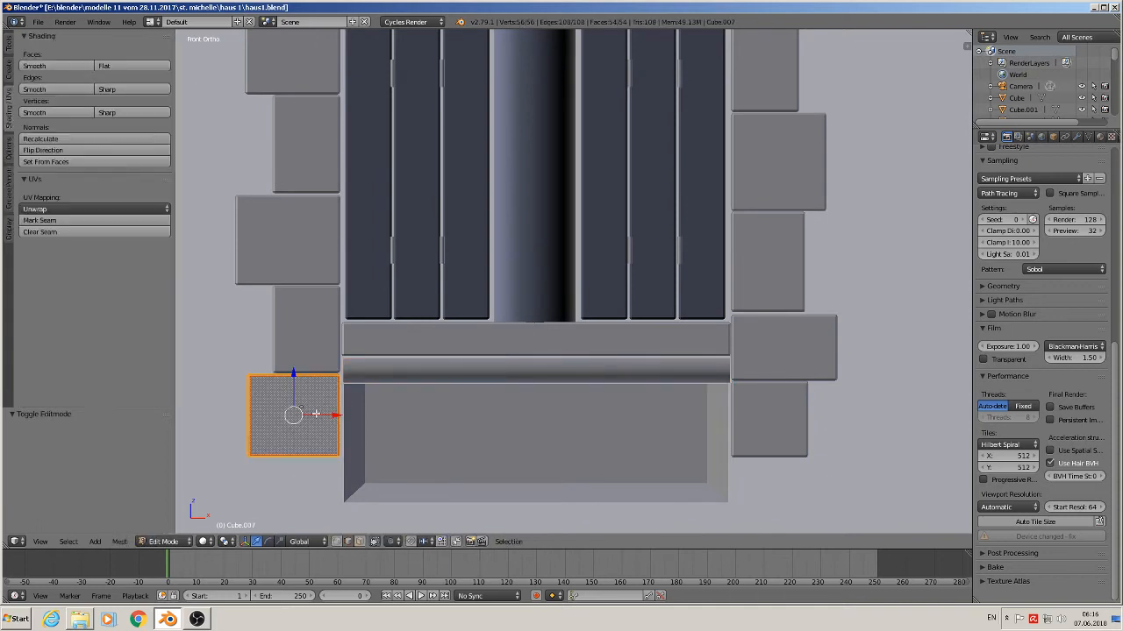
key(Tab)
right_click(767, 421)
key(Tab)
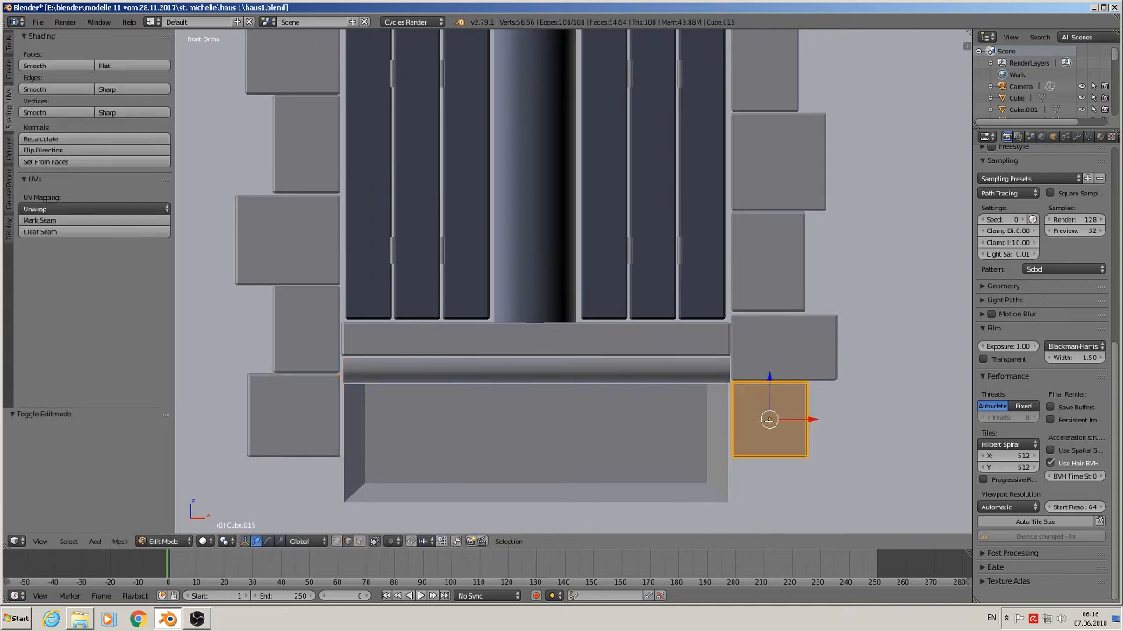
right_click(783, 415)
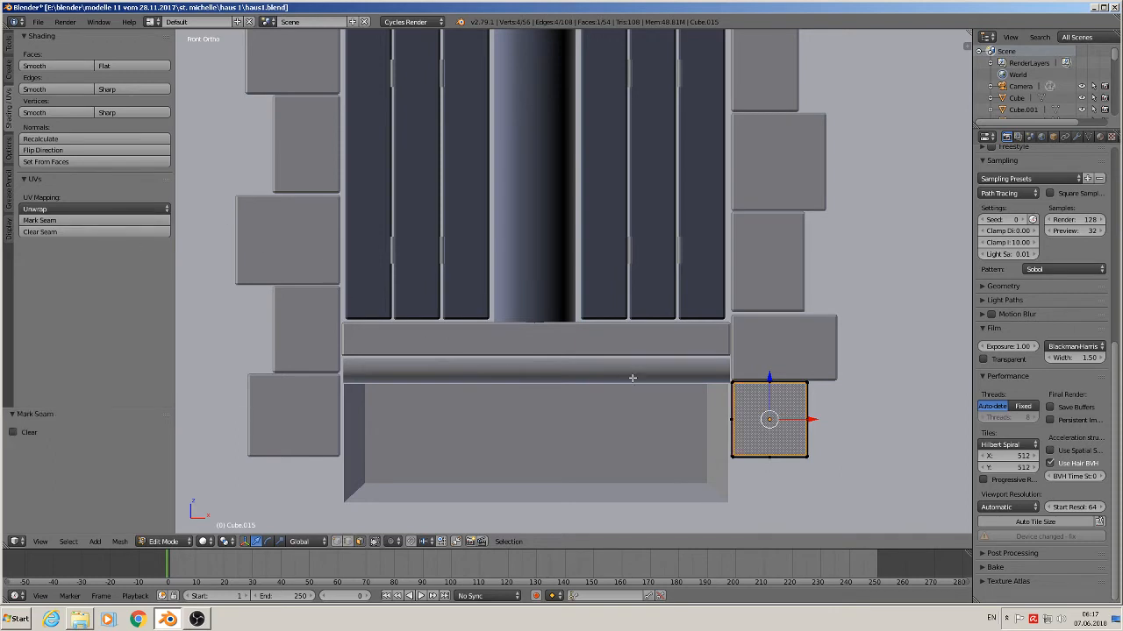
key(a)
key(a)
key(u)
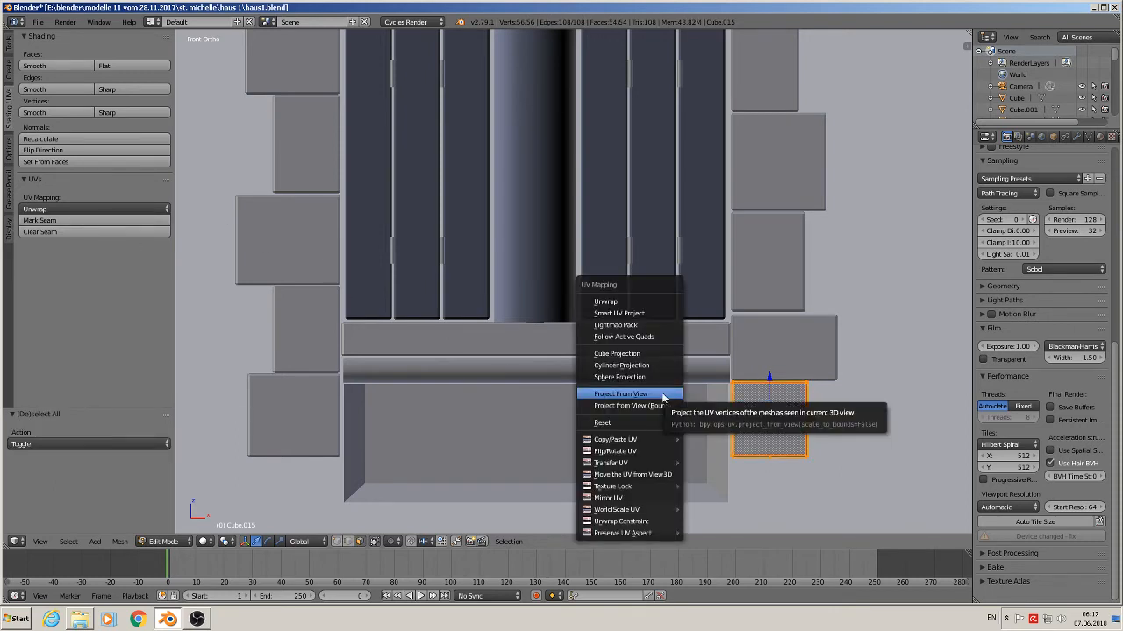
click(661, 396)
- Mark seams around the recessed centre face and along the outer front border of the panel below the rounded moulding
key(Tab)
right_click(521, 431)
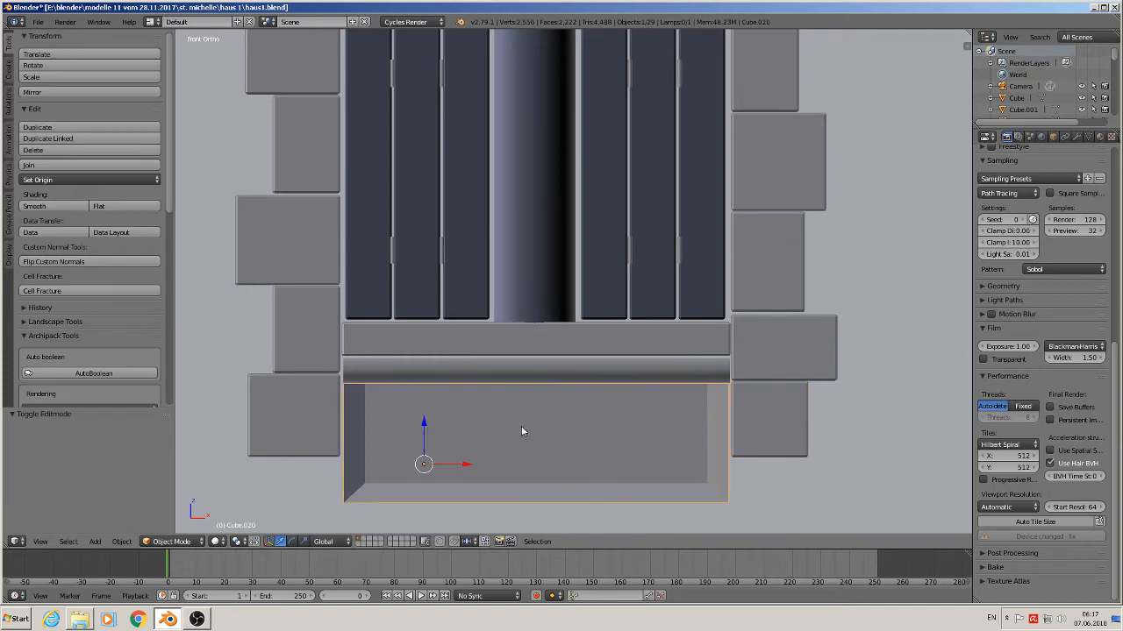
key(Tab)
scroll(478, 473, up, 2)
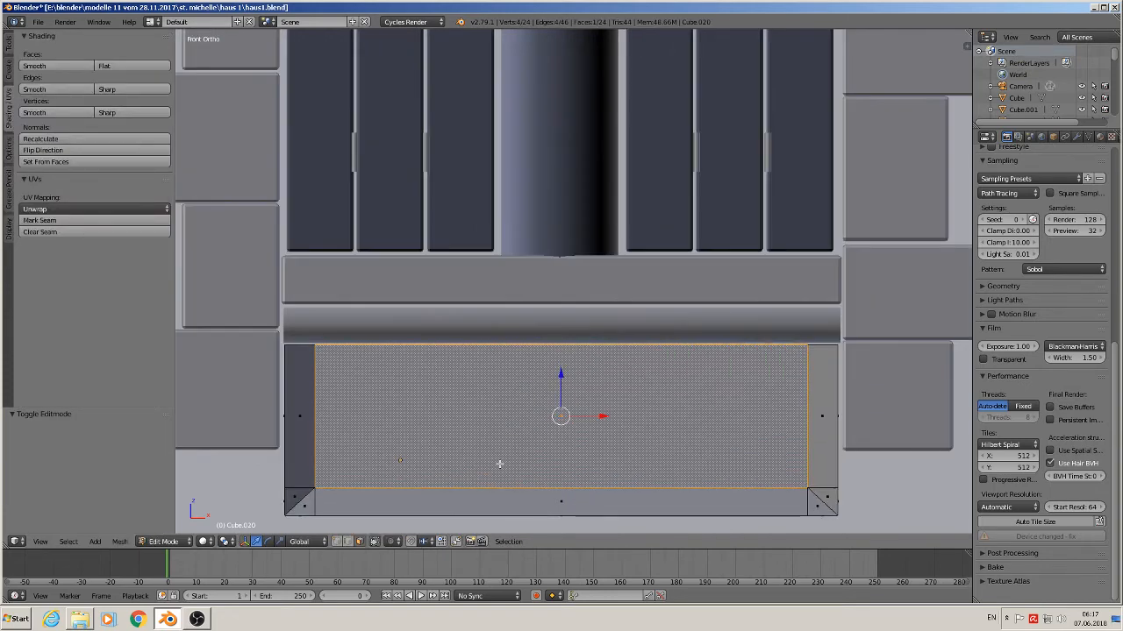
click(79, 220)
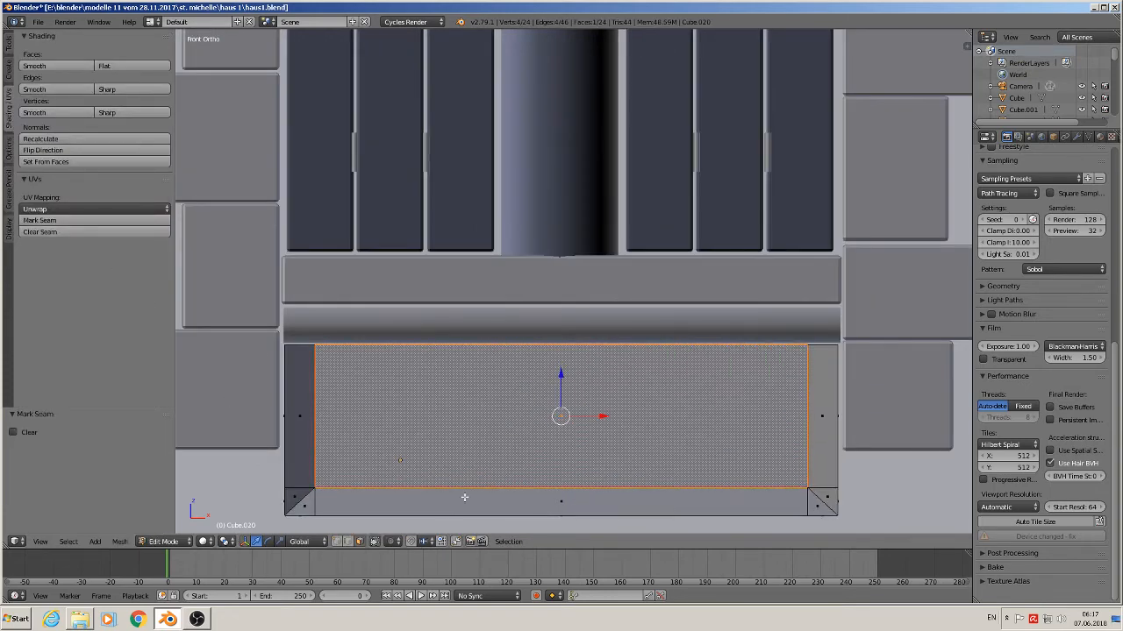
middle_drag(465, 497, 368, 508)
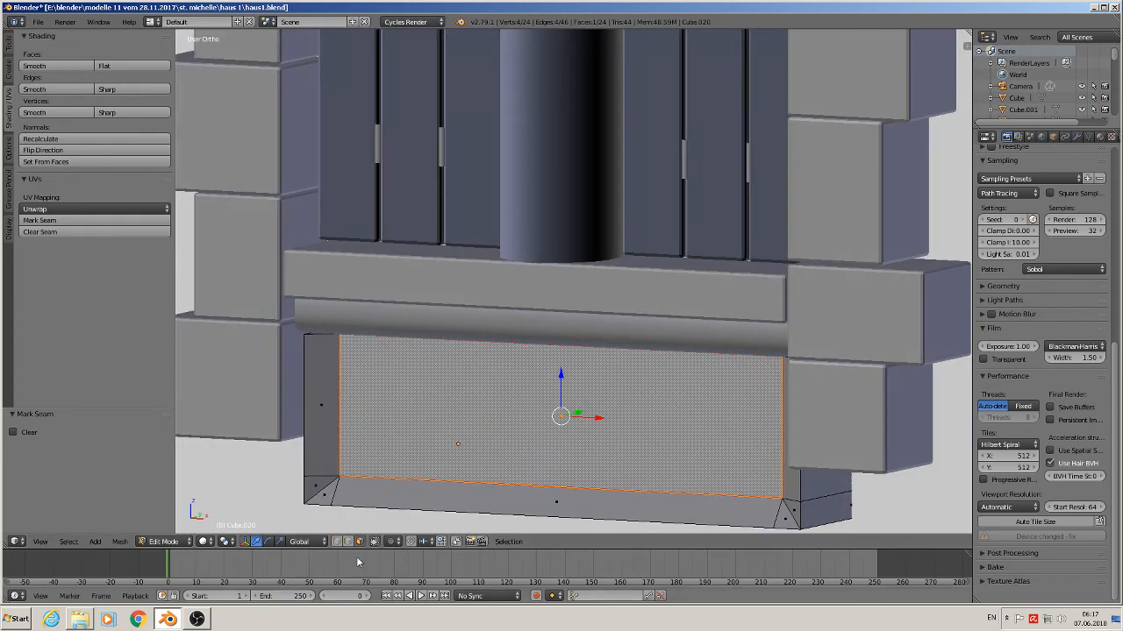
alt+right_click(300, 423)
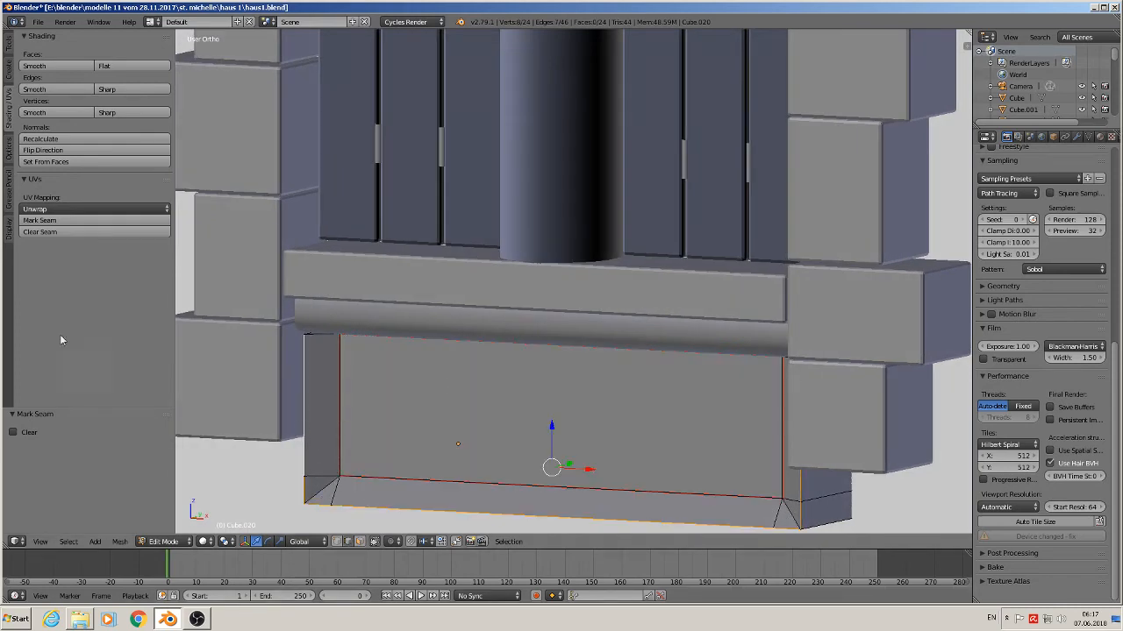
click(87, 221)
- Mark seams on the four corner edges joining the panel's recessed face to its outer border
right_click(332, 491)
shift+right_click(797, 514)
middle_drag(798, 514, 838, 459)
shift+right_click(810, 385)
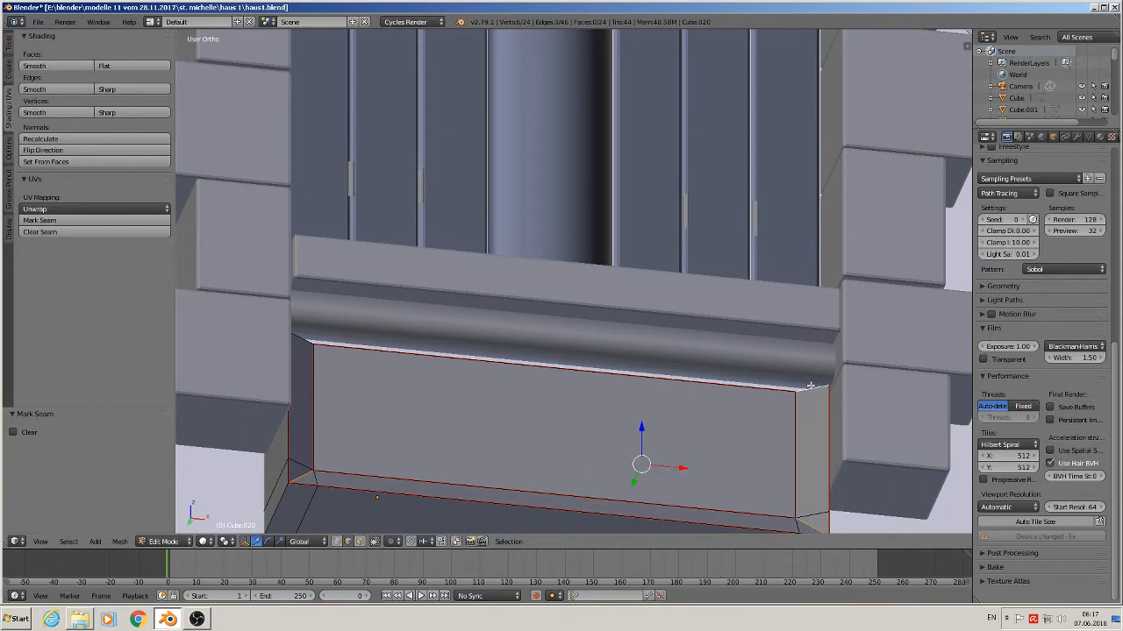
shift+right_click(303, 338)
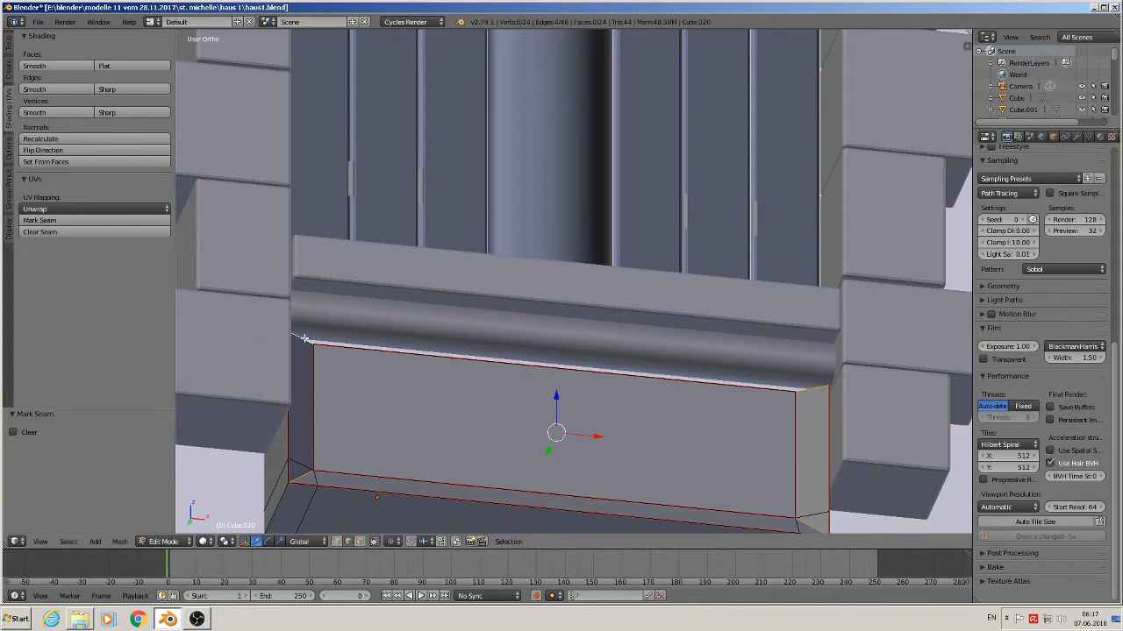
click(52, 221)
- Project all UVs of the recessed lower panel from the front view, return to Object Mode and deselect everything
middle_drag(482, 352, 494, 388)
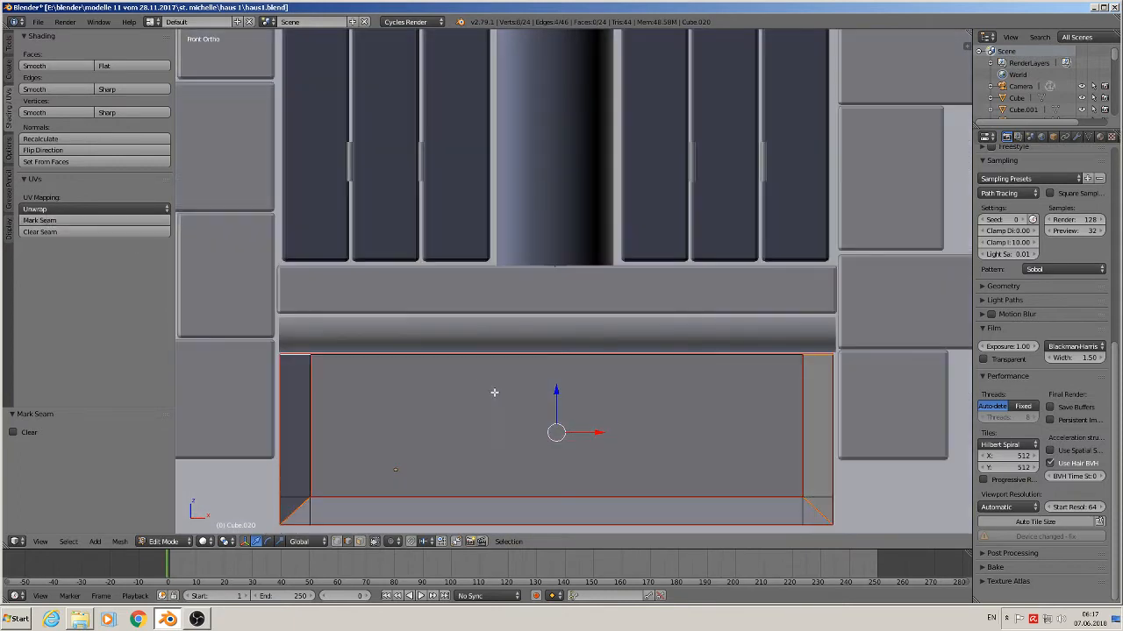
key(KP_1)
key(a)
key(a)
key(u)
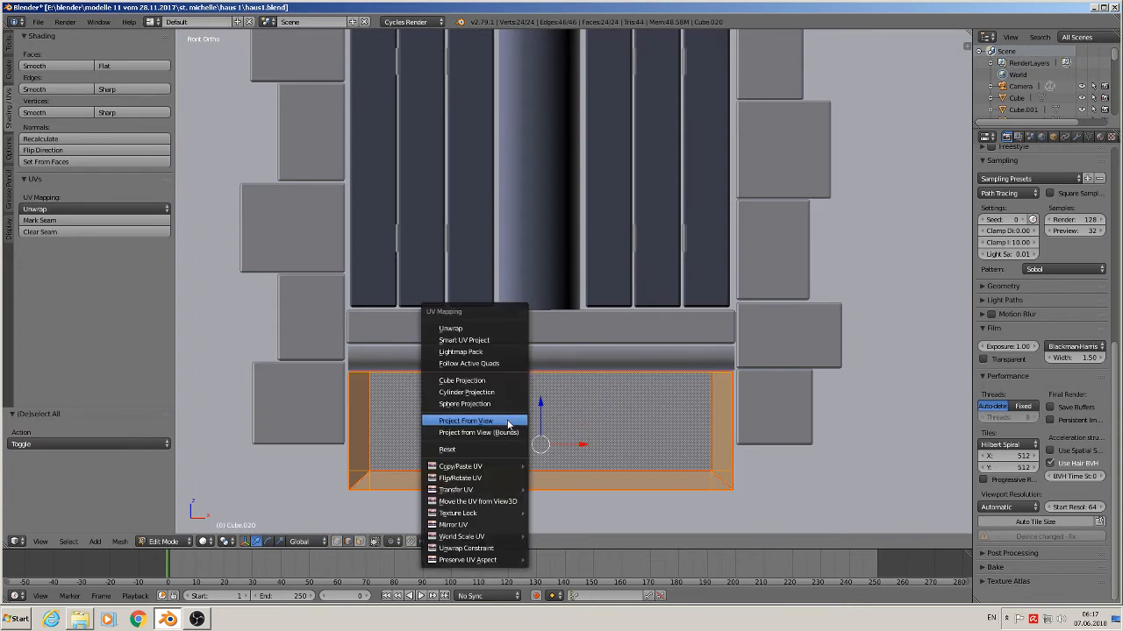
click(507, 420)
scroll(507, 420, down, 3)
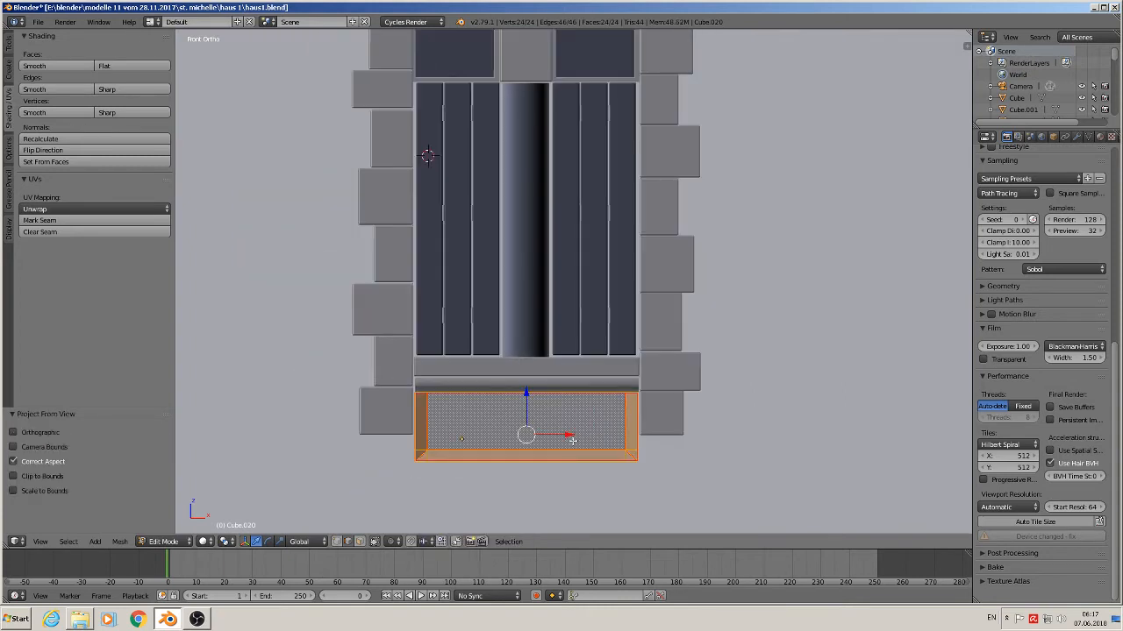
key(Tab)
key(a)
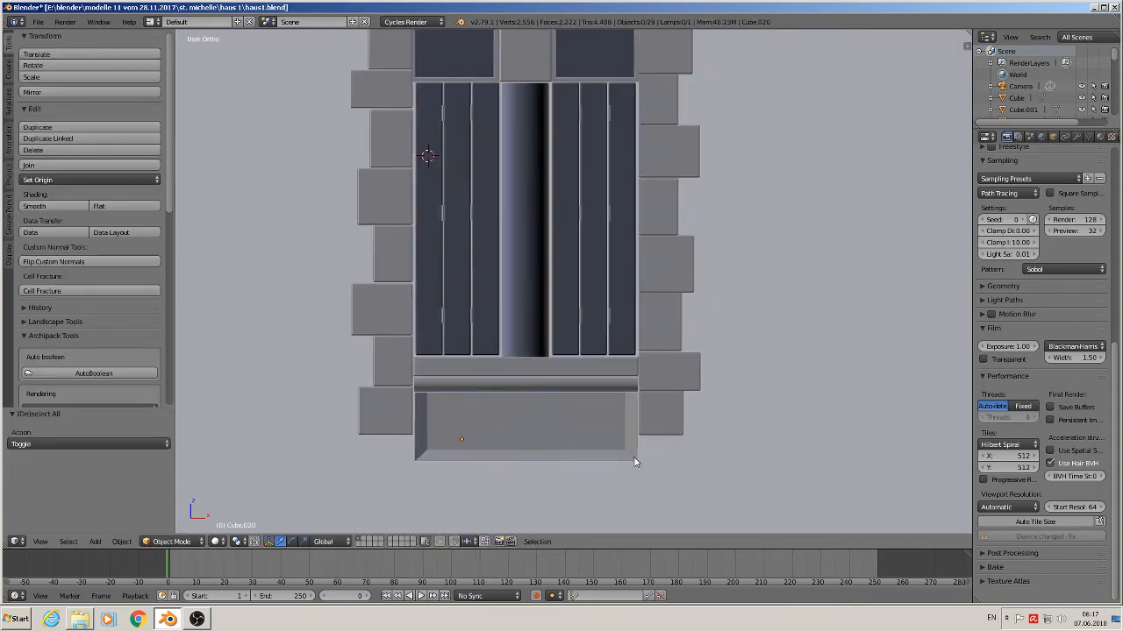
- Show the whole window at an angle and open the file commands
mouse_move(634, 459)
middle_down()
mouse_move(585, 461)
mouse_move(629, 477)
middle_up()
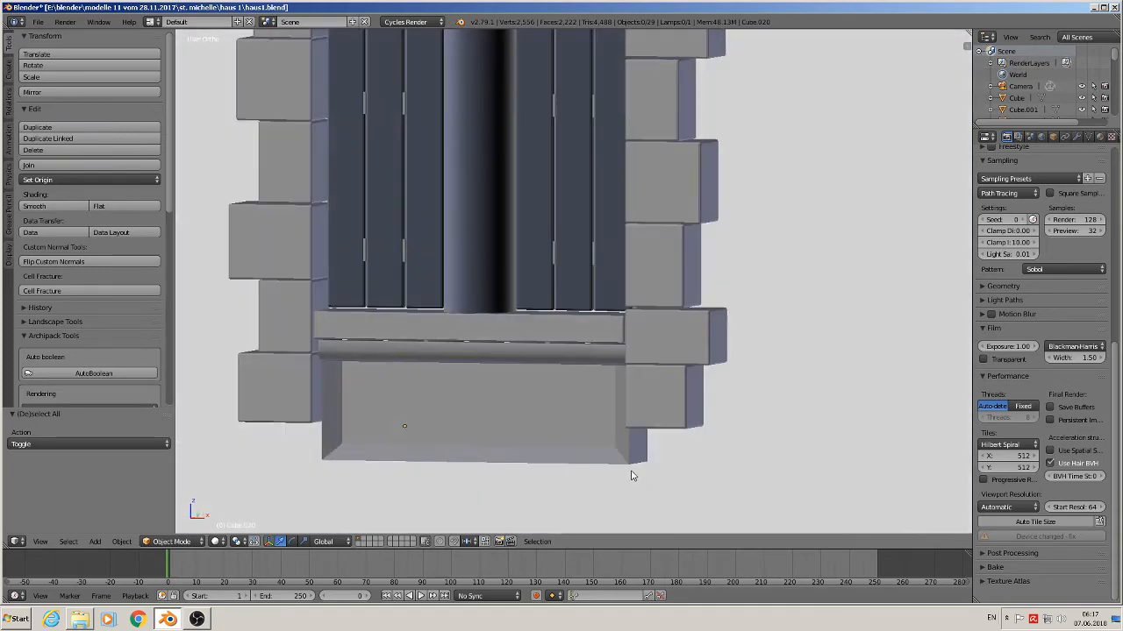
scroll(629, 473, down, 3)
middle_drag(611, 431, 401, 351)
click(38, 22)
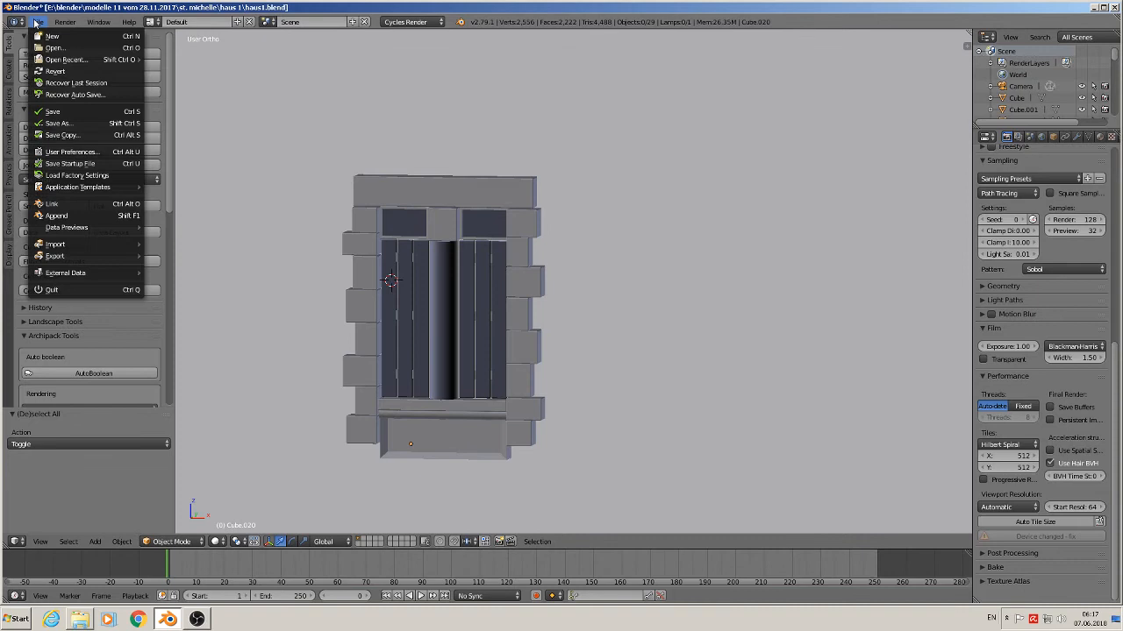
- Save the file and recalculate the normals of the entire plank shutter mesh
click(66, 112)
scroll(442, 277, up, 3)
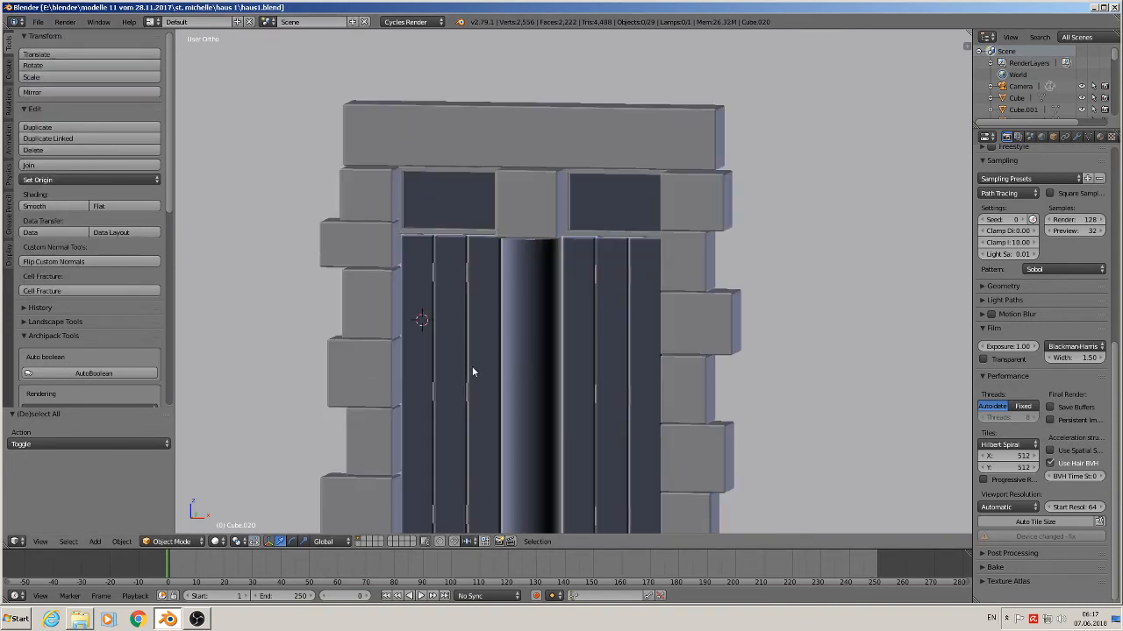
right_click(456, 302)
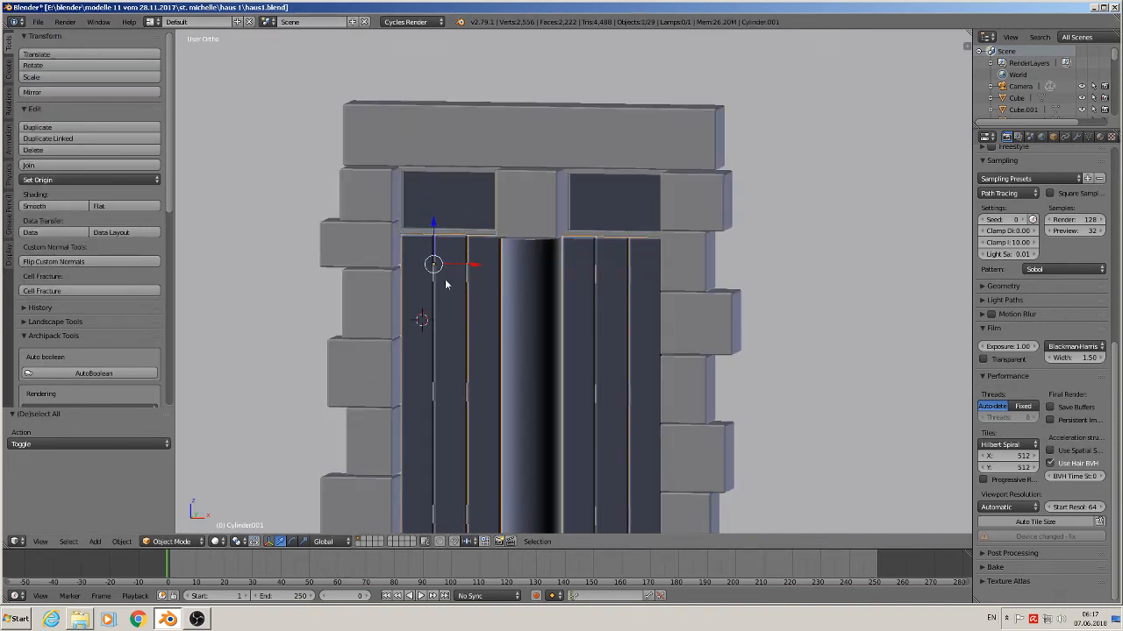
key(Tab)
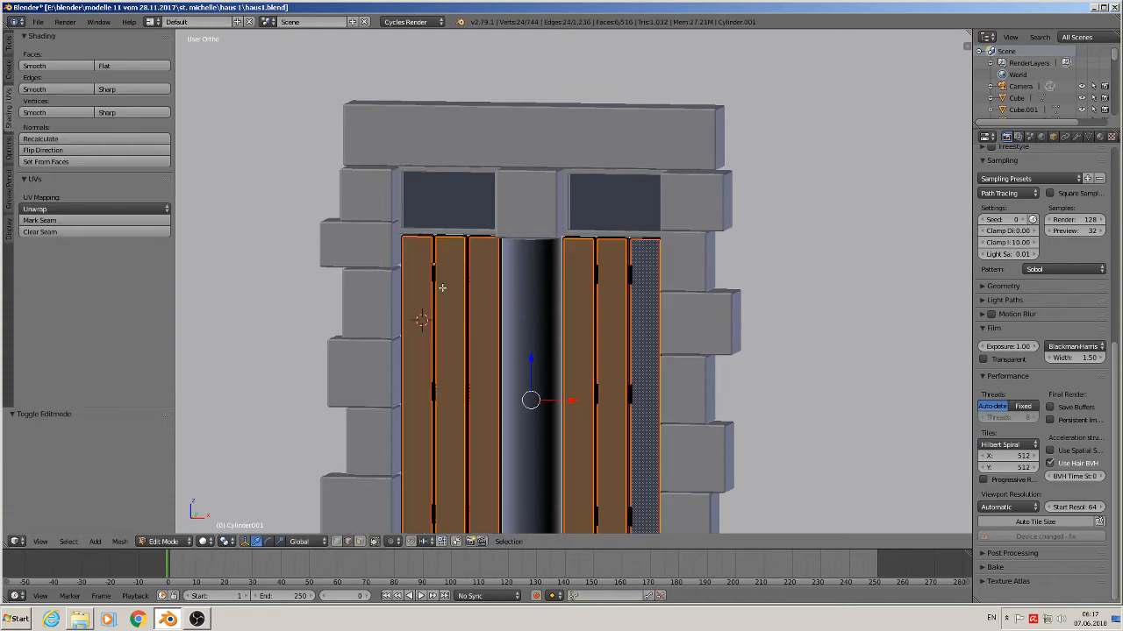
key(a)
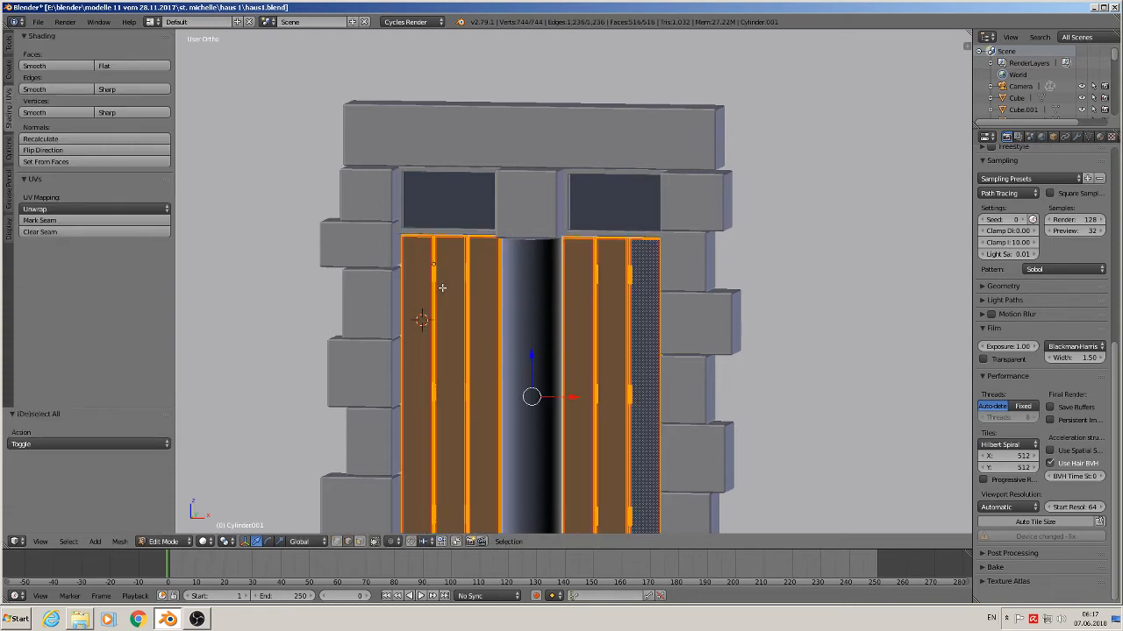
click(47, 140)
key(Tab)
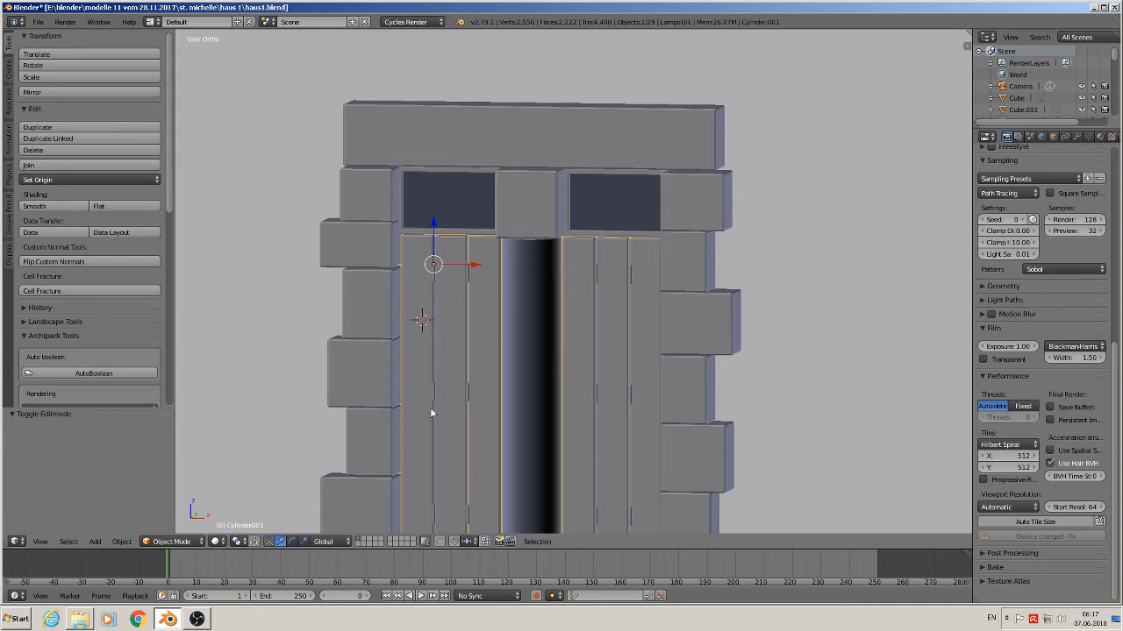
- Recalculate the normals of the two small upper window panes and their frames
middle_drag(470, 319, 462, 326)
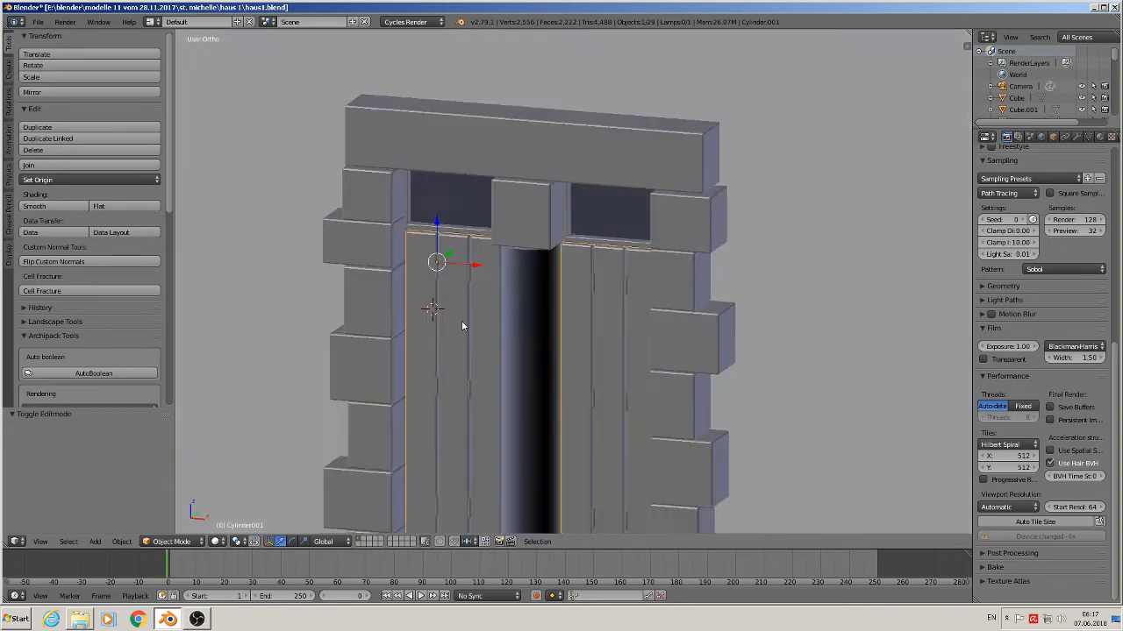
right_click(449, 229)
key(Tab)
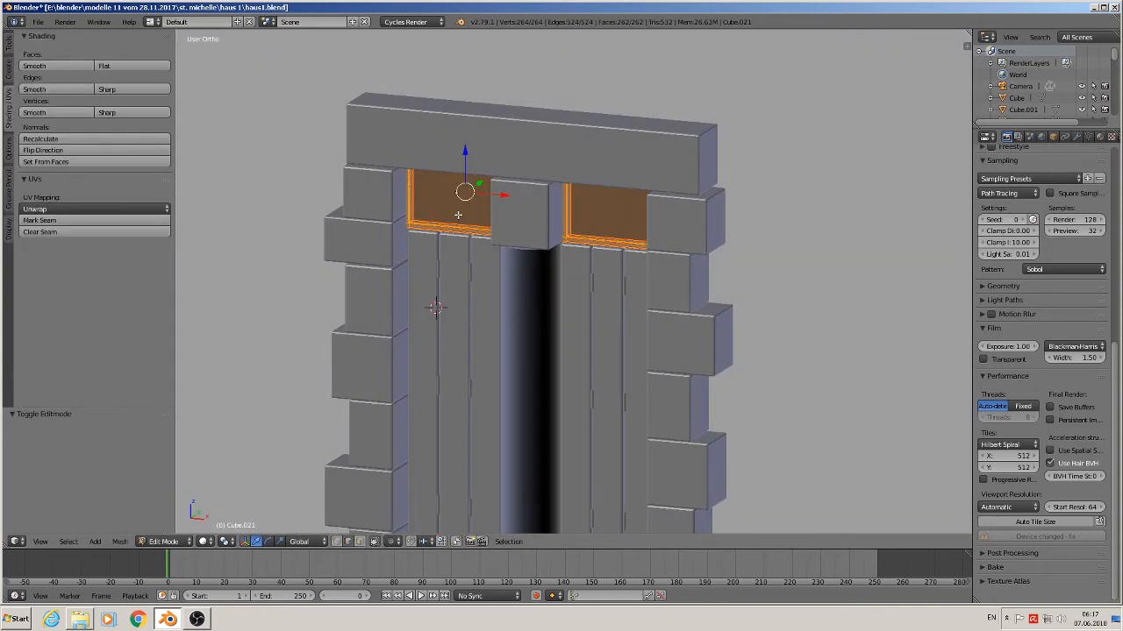
click(77, 140)
key(Tab)
- Recalculate the normals of the vertical cylinder between the shutters
middle_drag(505, 376, 530, 313)
right_click(544, 284)
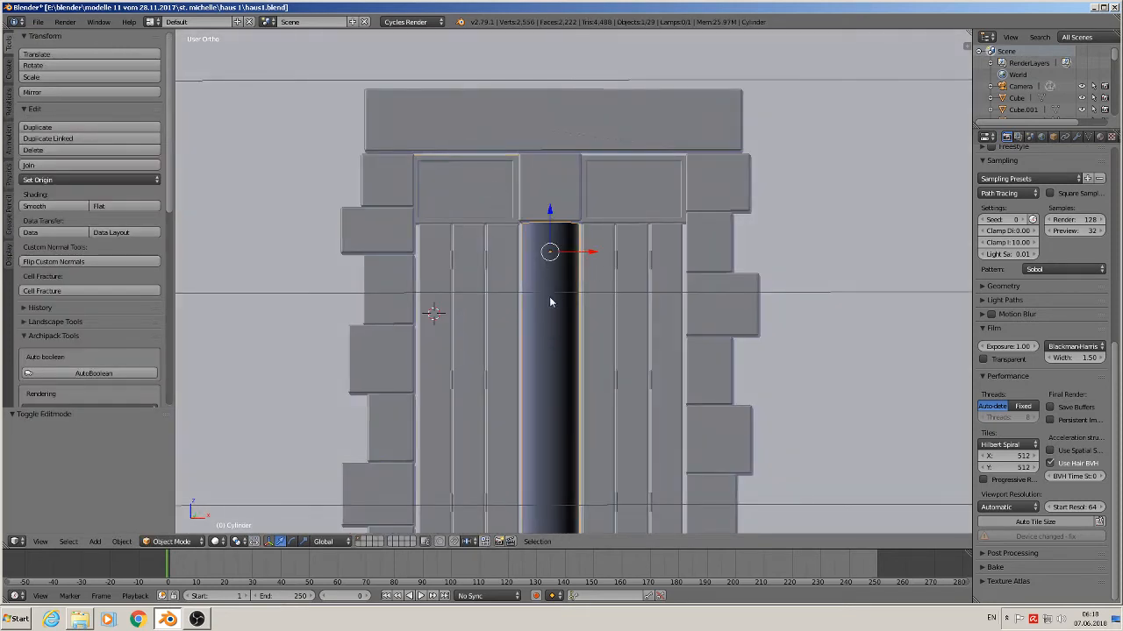
key(Tab)
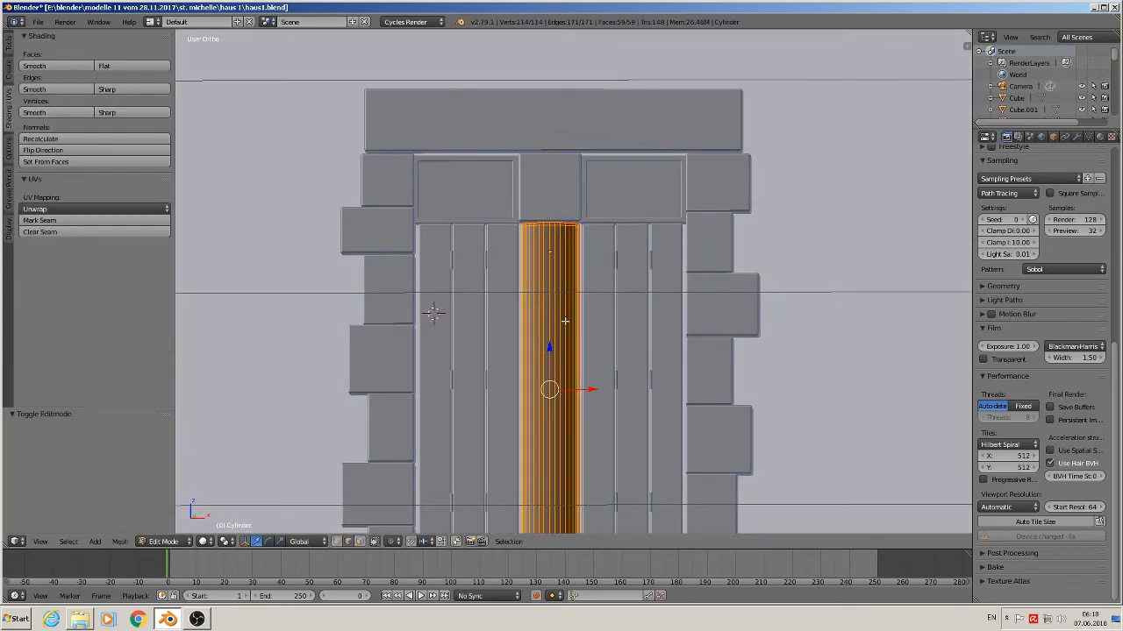
click(76, 140)
key(Tab)
- Save the file and set the viewport shading to Material
scroll(614, 465, down, 3)
shift+middle_drag(614, 459, 415, 329)
key(KP_1)
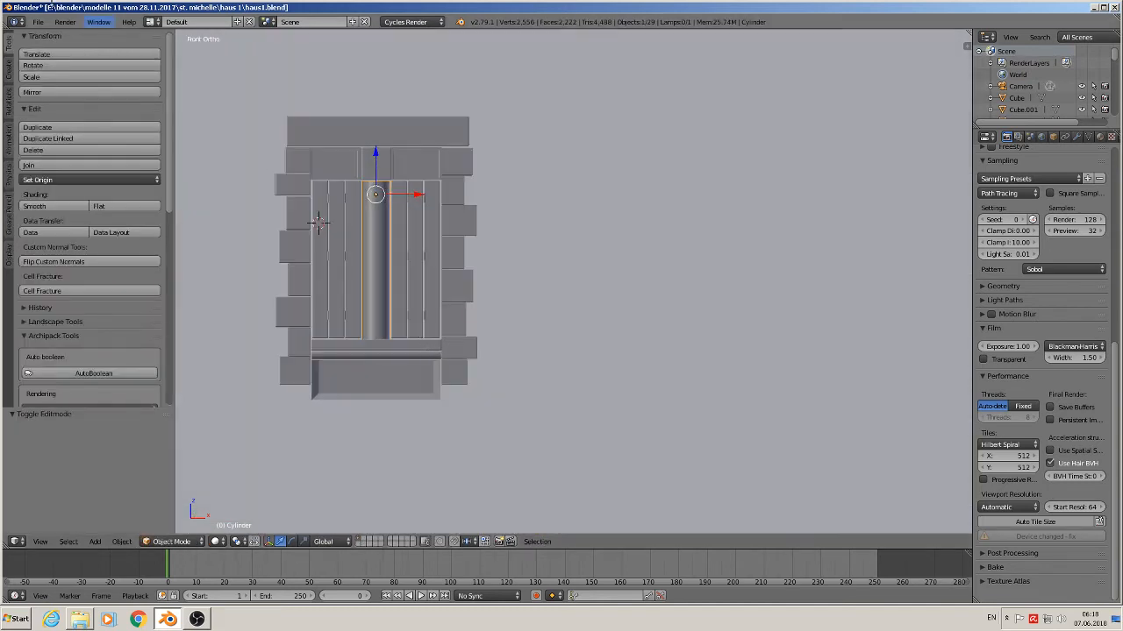
click(42, 22)
click(91, 112)
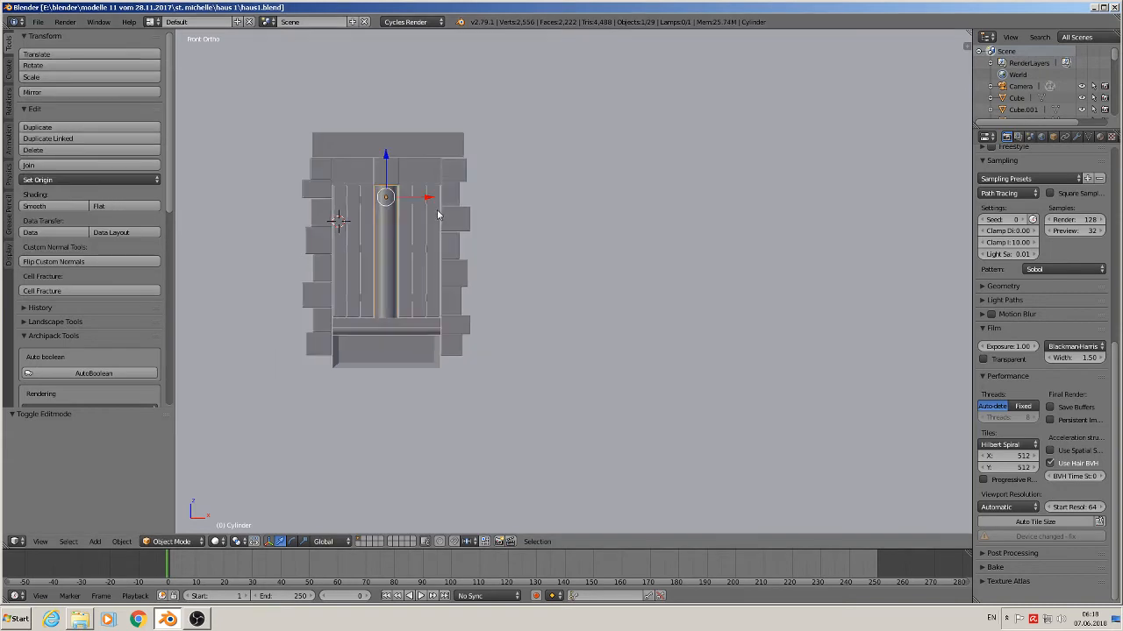
click(222, 542)
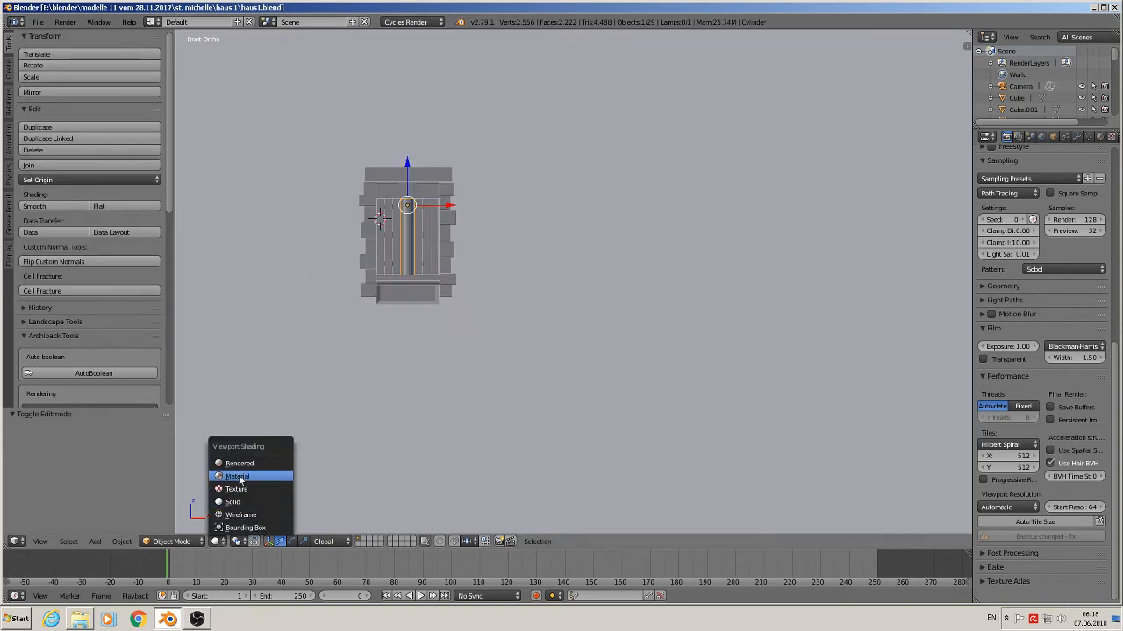
click(244, 481)
scroll(368, 228, up, 5)
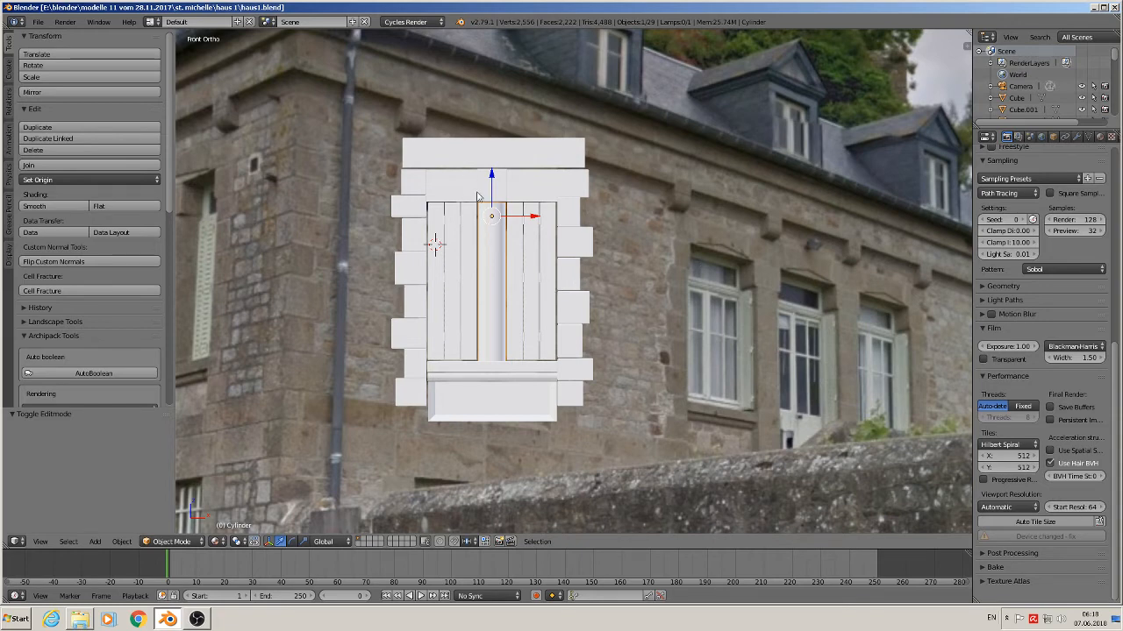
- Give the small upper windows a new material named "glas hause 1" with a Glass BSDF surface
click(1100, 137)
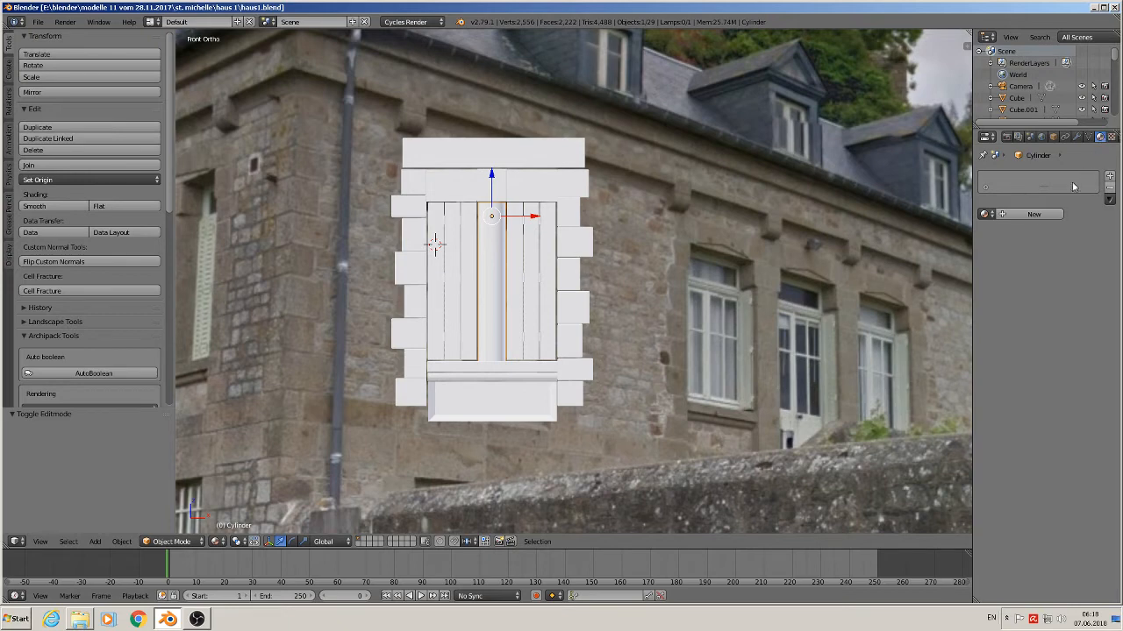
right_click(461, 187)
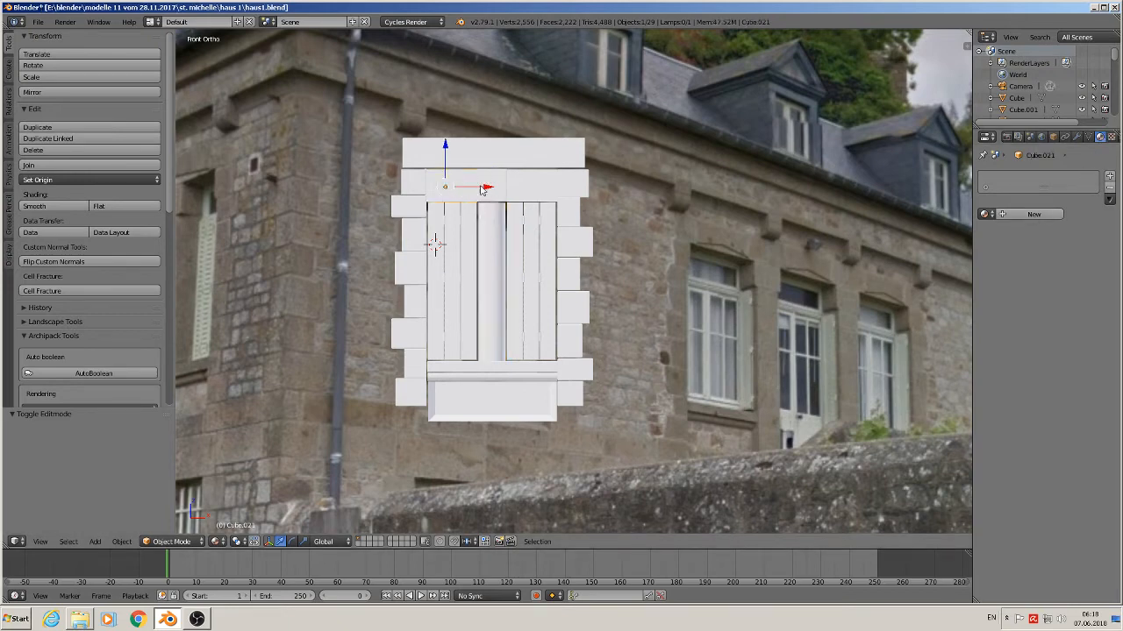
click(1034, 215)
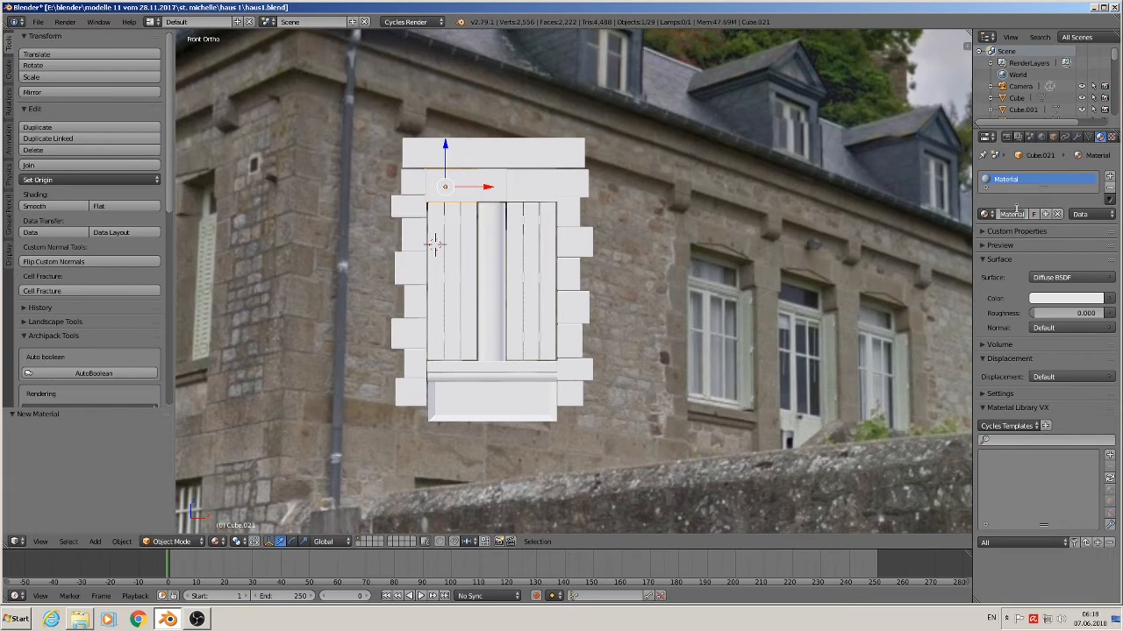
click(1016, 213)
text(glas hause 1)
key(Return)
click(1055, 279)
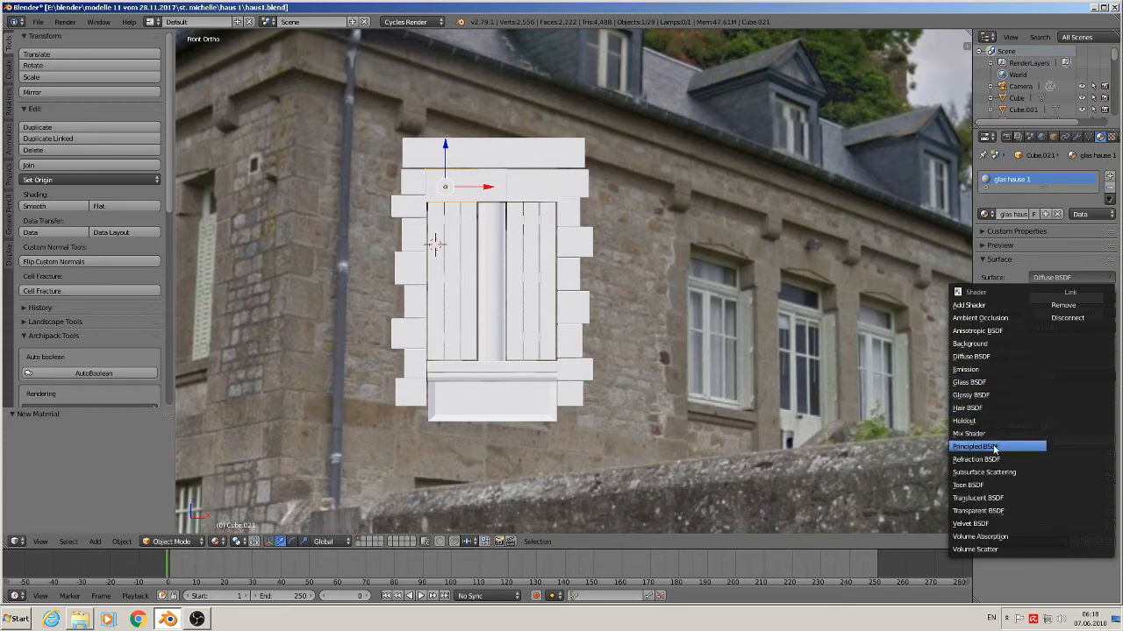
click(987, 386)
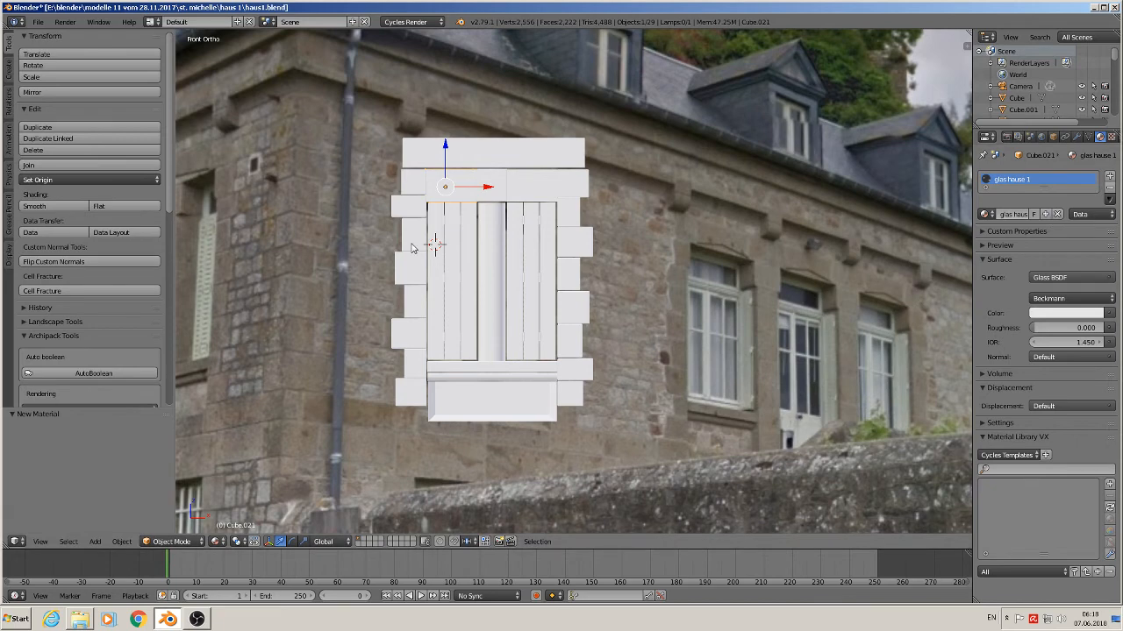
- Add a second material slot to the upper windows with a new Principled BSDF material named "window white color"
click(1110, 178)
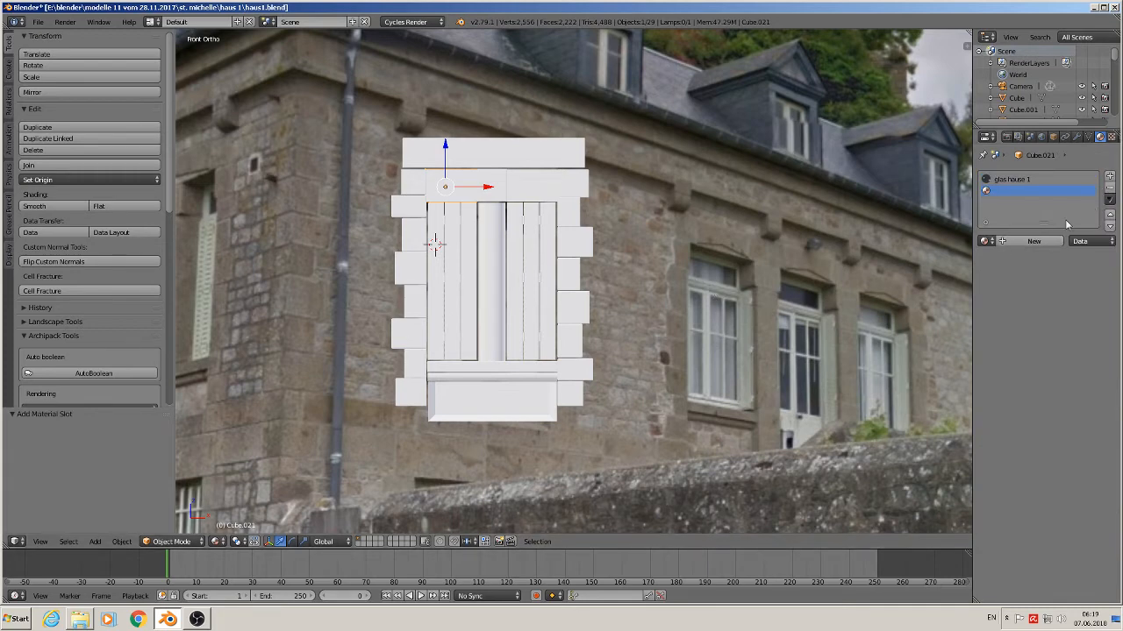
click(1031, 241)
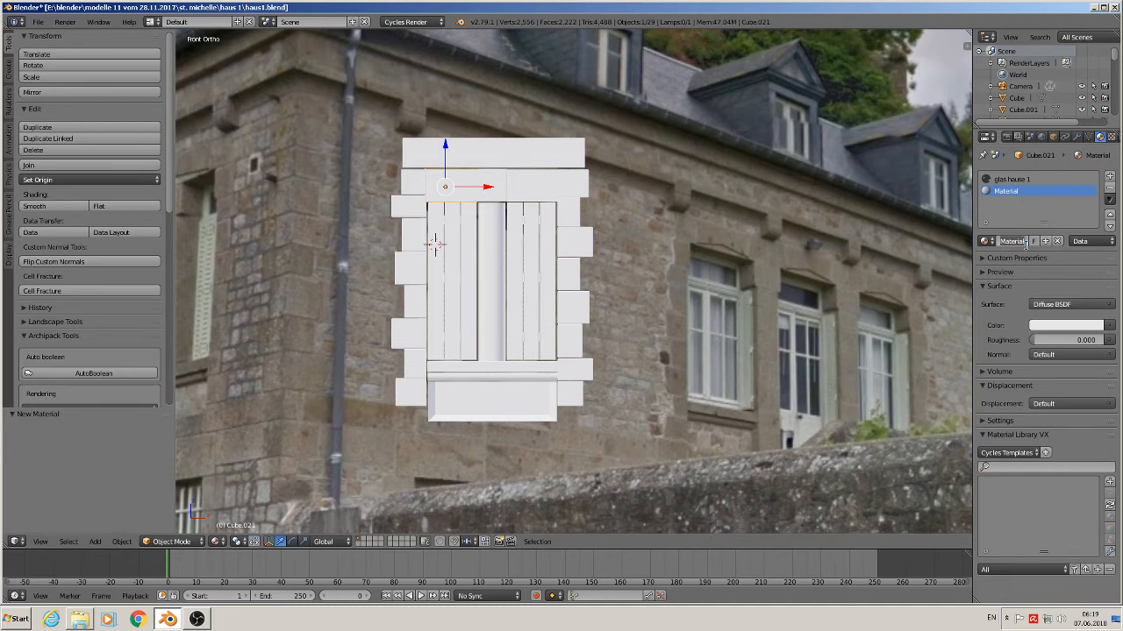
click(1025, 243)
text(window white color)
key(Return)
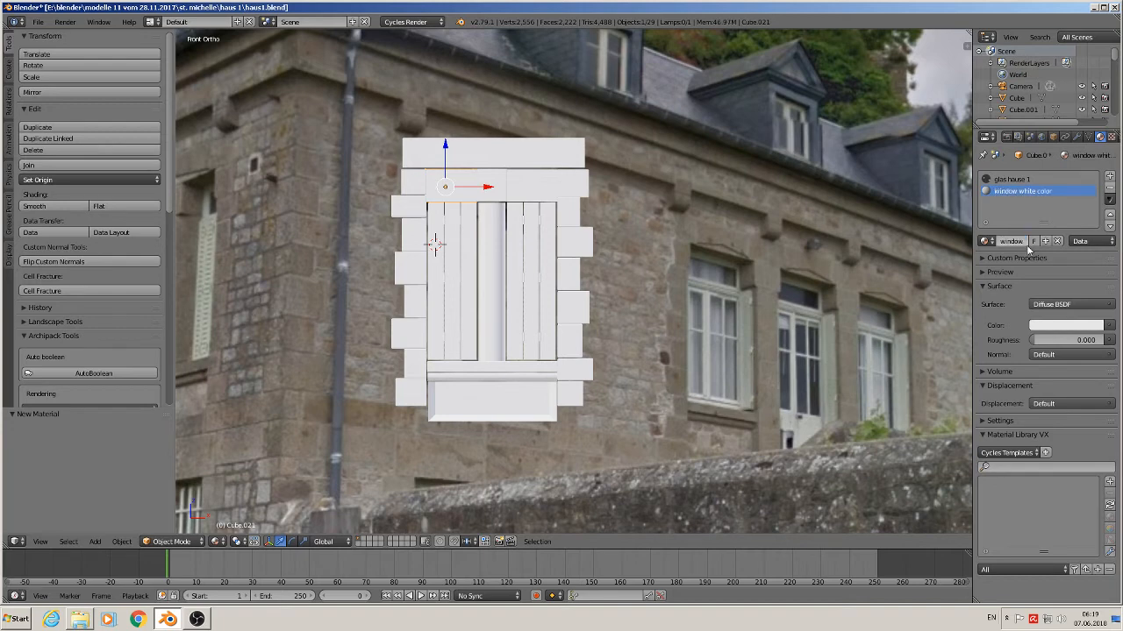
click(1062, 304)
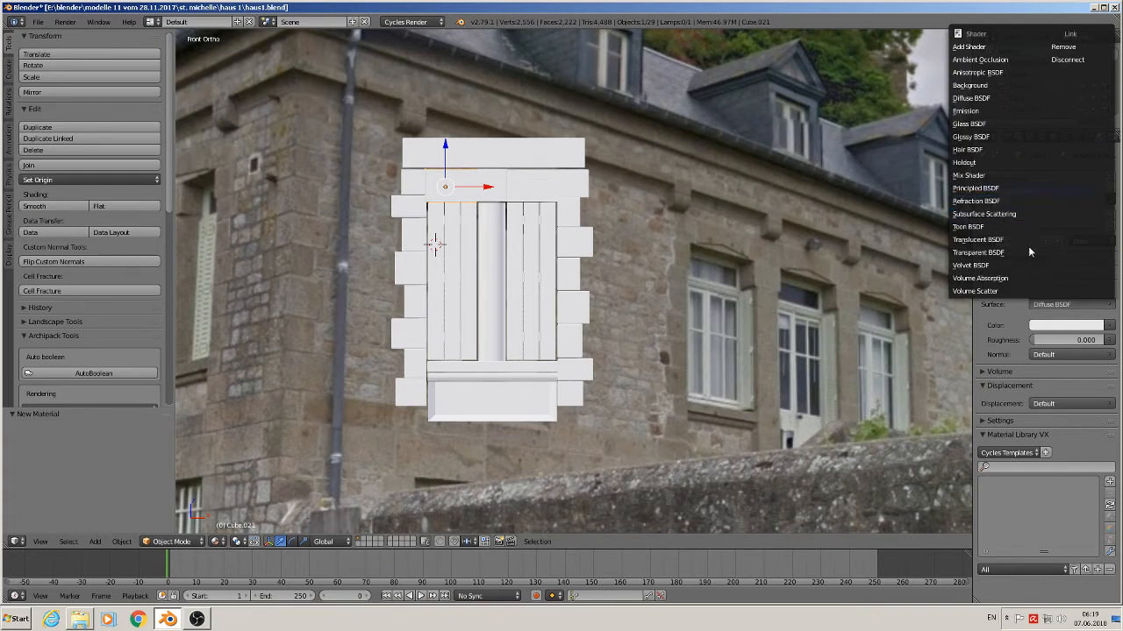
click(1000, 188)
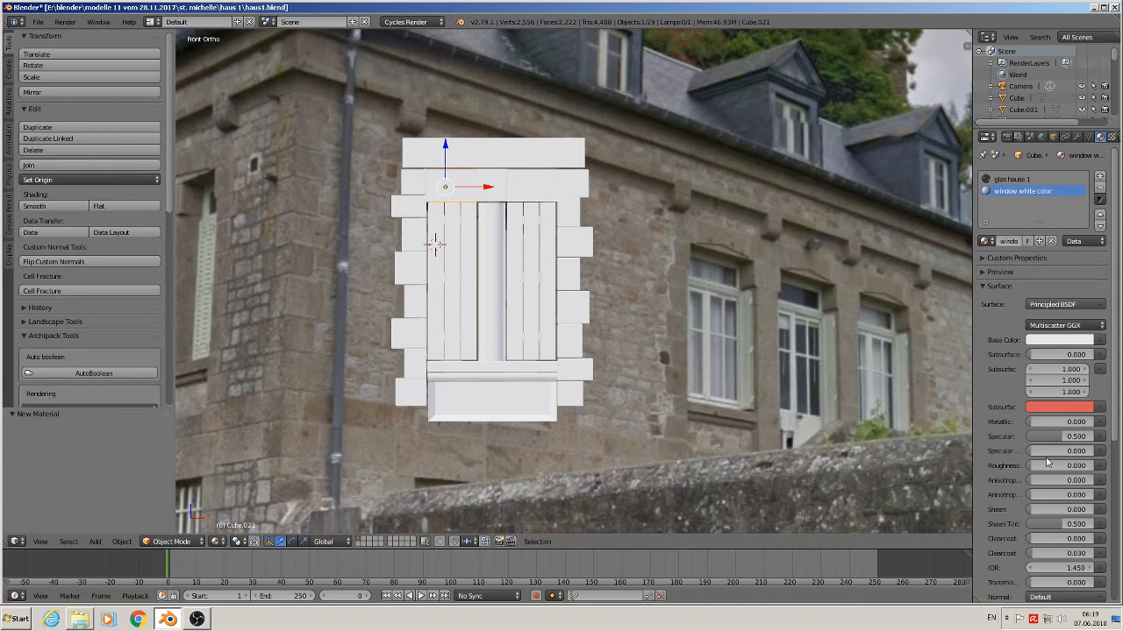
- Show the material preview and set the roughness of "window white color" to 0.481
drag(1049, 468, 1060, 468)
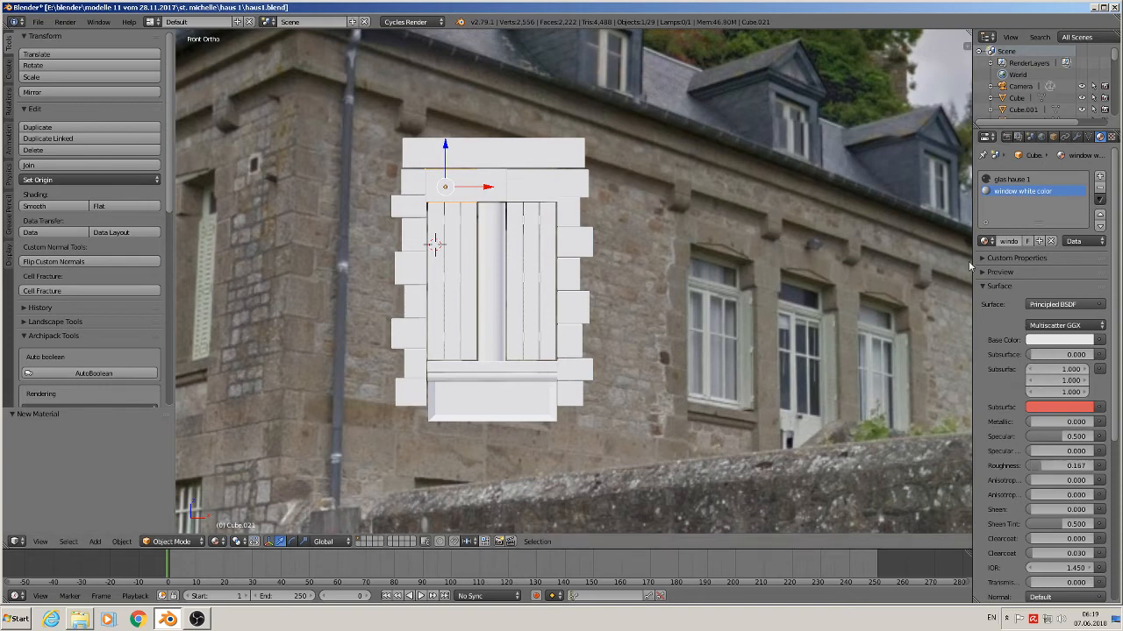
click(985, 273)
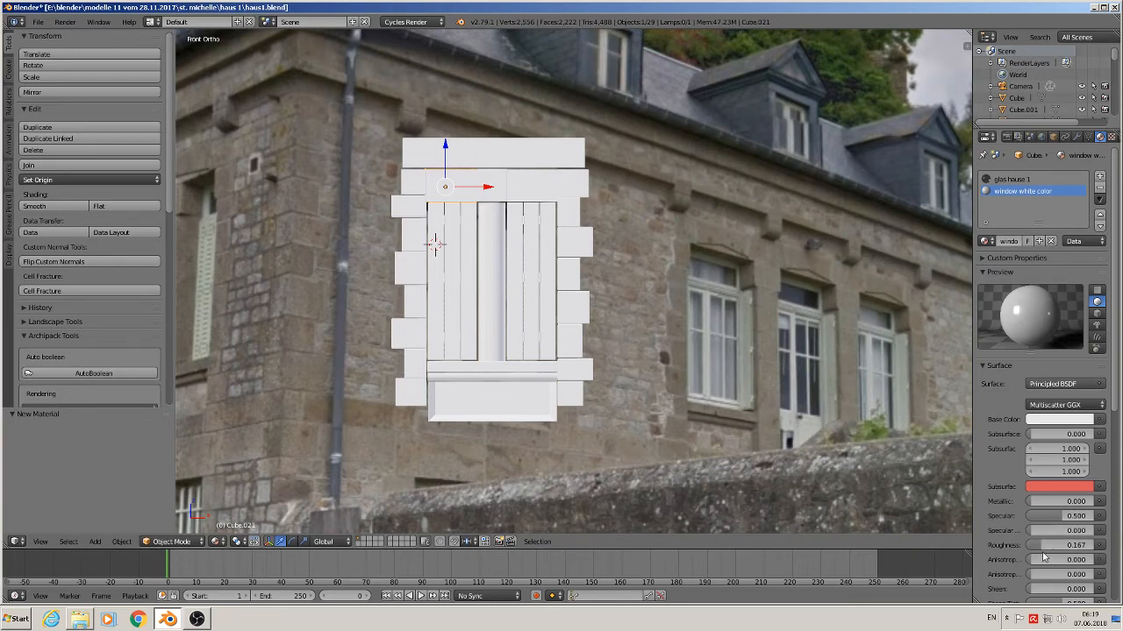
drag(1049, 545, 1063, 548)
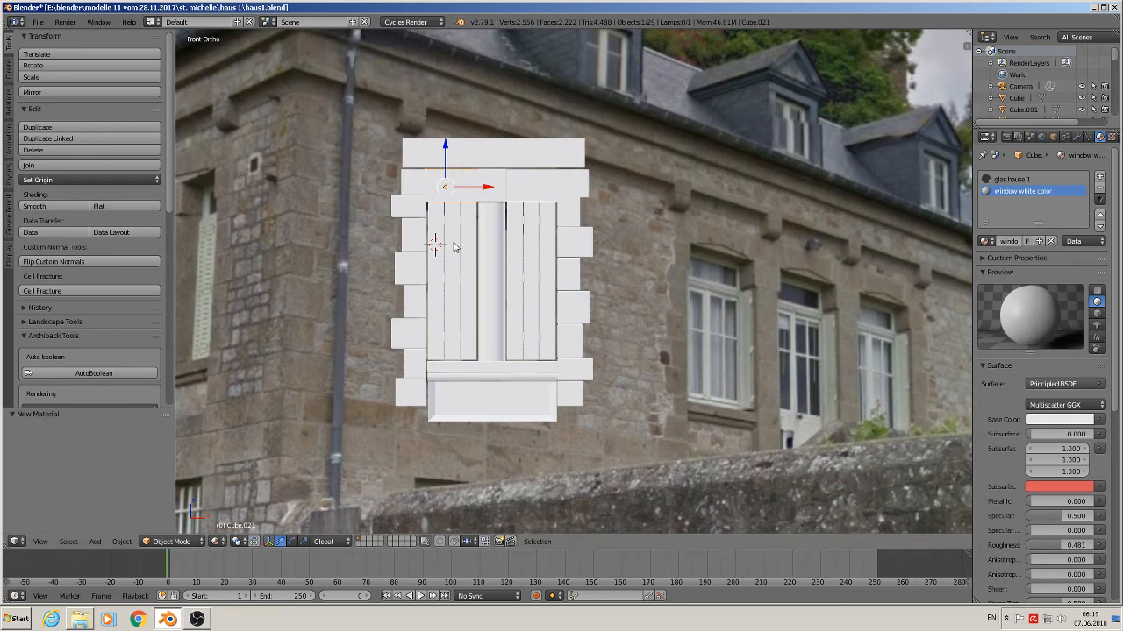
- Open the upper window mesh for editing in face selection mode and select the inner frame faces
scroll(439, 184, up, 6)
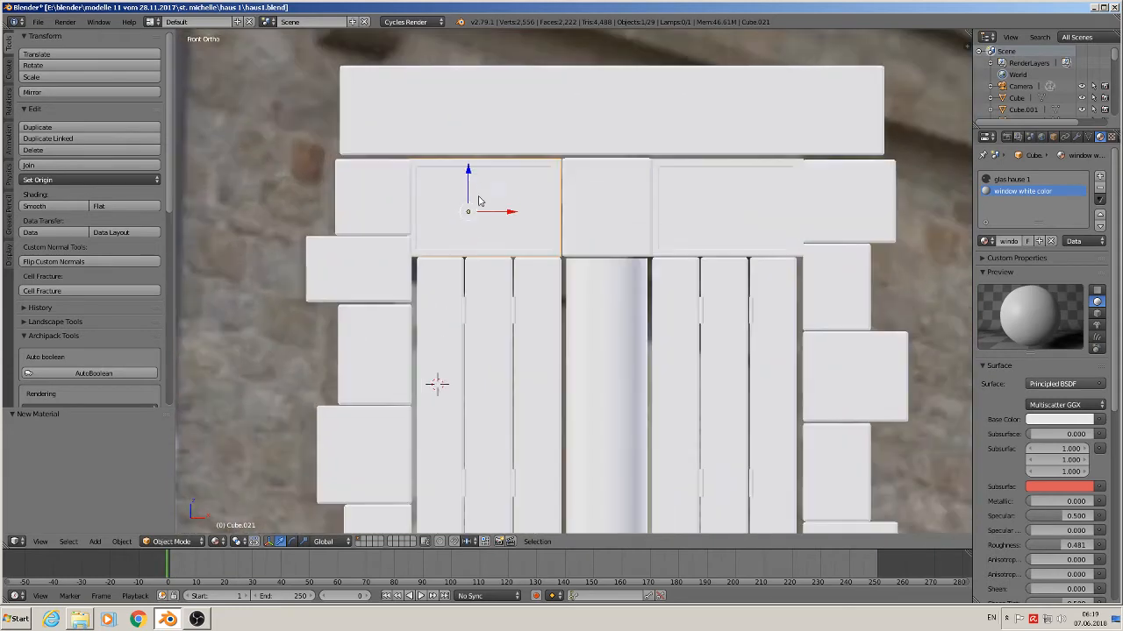
key(Tab)
key(Tab)
key(Tab)
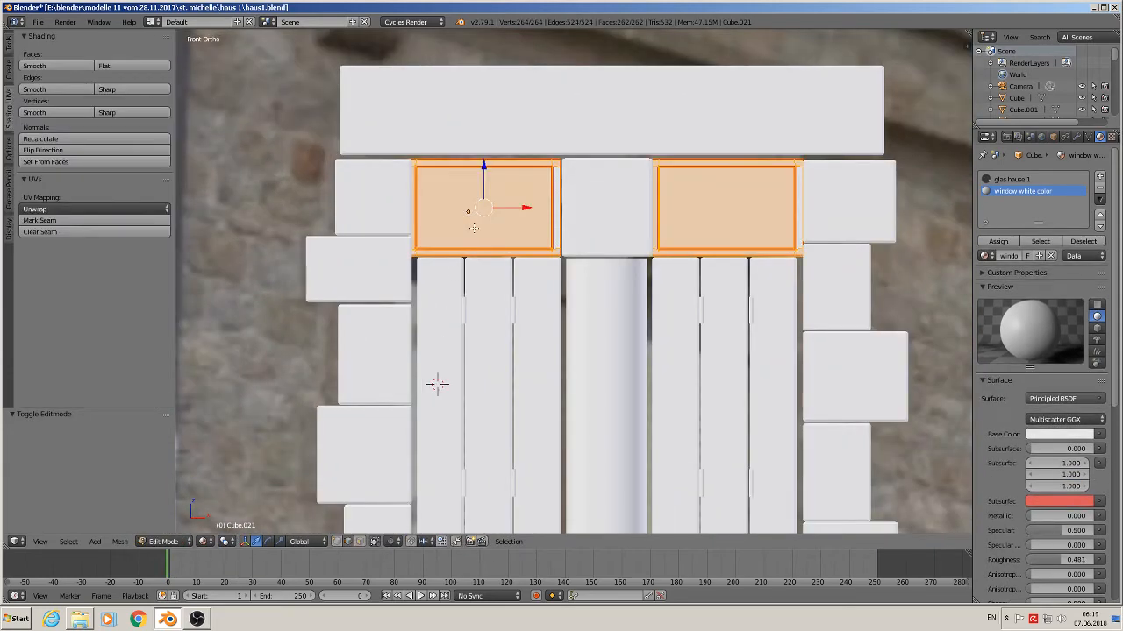
click(359, 542)
right_click(481, 207)
middle_drag(481, 208, 447, 238)
scroll(447, 238, up, 5)
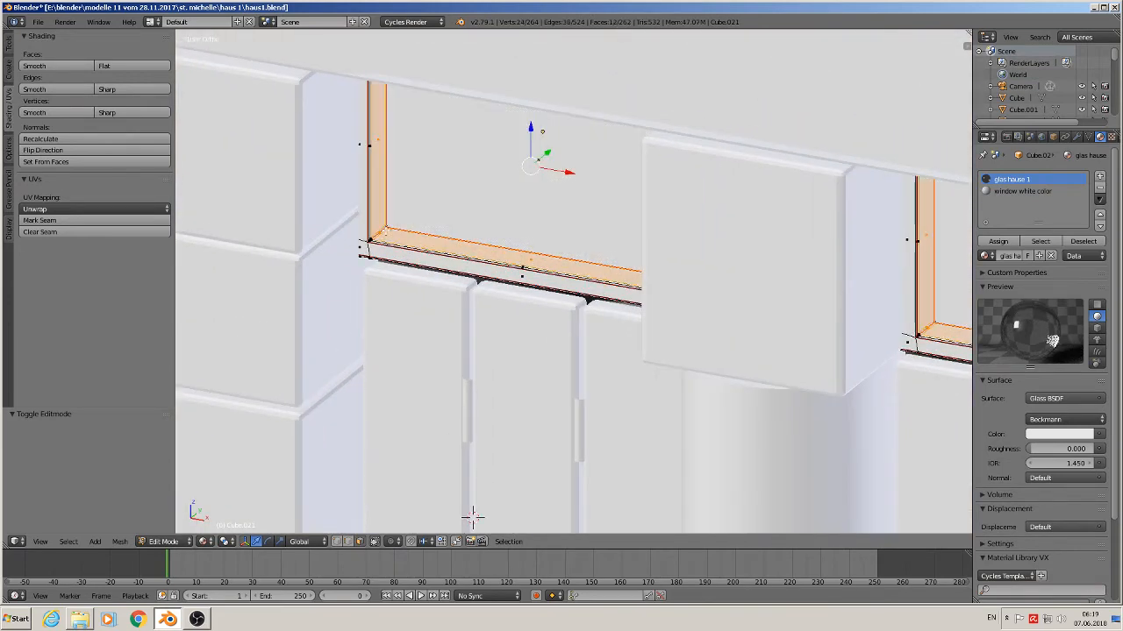
- Clear the face selection and set the viewport shading to Wireframe
middle_drag(472, 517, 545, 522)
key(a)
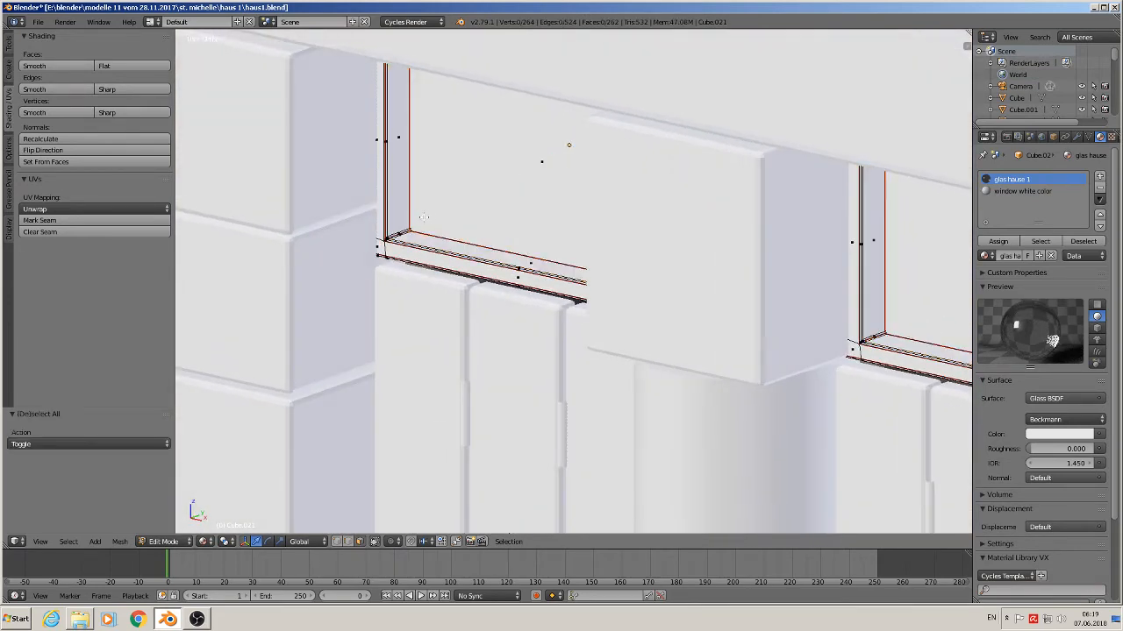
click(204, 541)
click(226, 515)
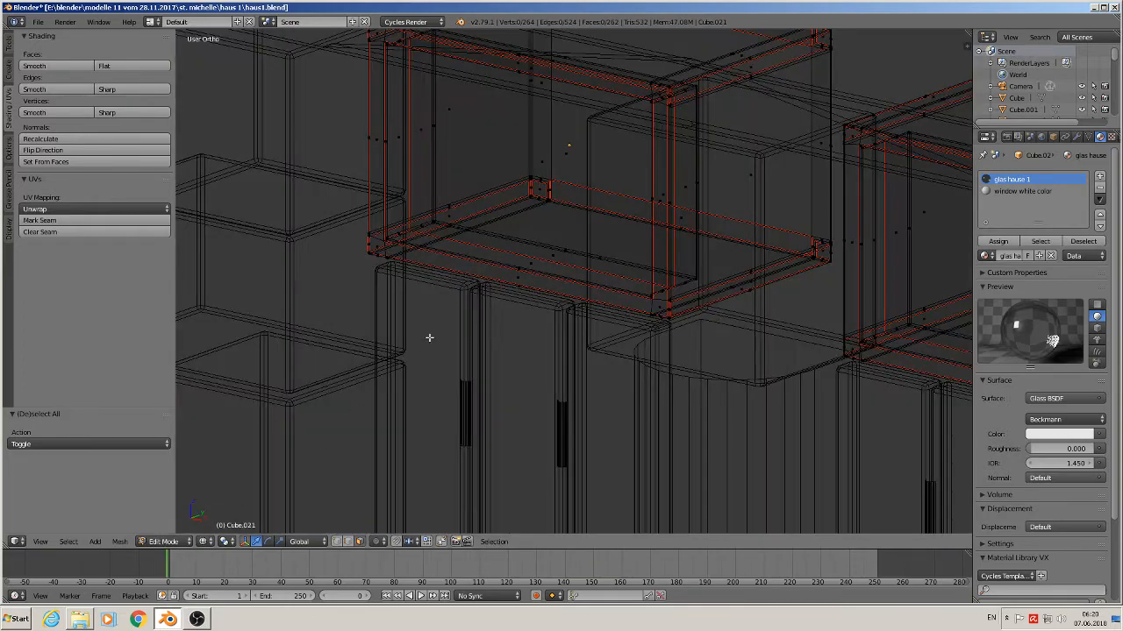
- Select the faces around the upper window's inner pane box, including the narrow faces at its corners
mouse_move(431, 333)
middle_down()
mouse_move(409, 286)
mouse_move(406, 303)
mouse_move(409, 154)
middle_up()
key(l)
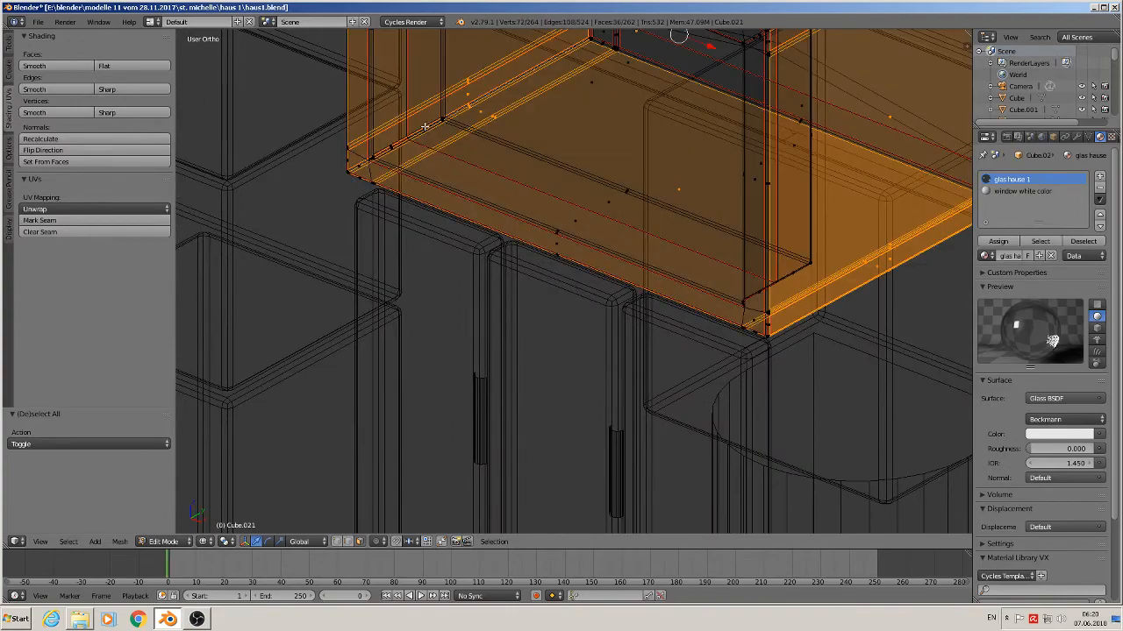
alt+right_click(430, 128)
middle_drag(457, 216, 494, 233)
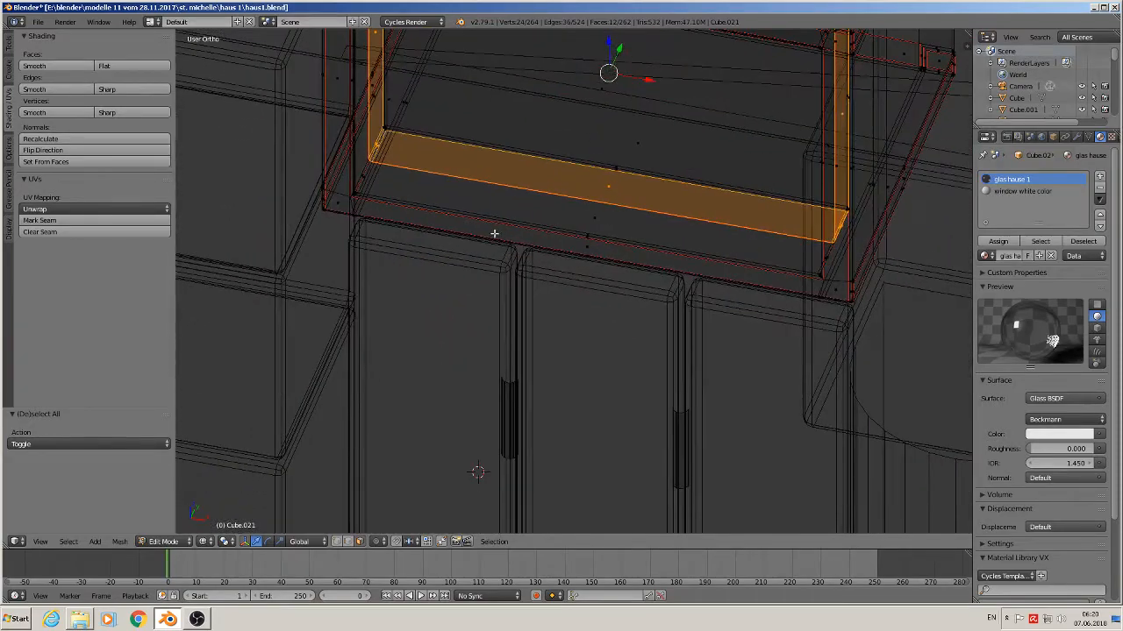
scroll(408, 152, up, 2)
key(x)
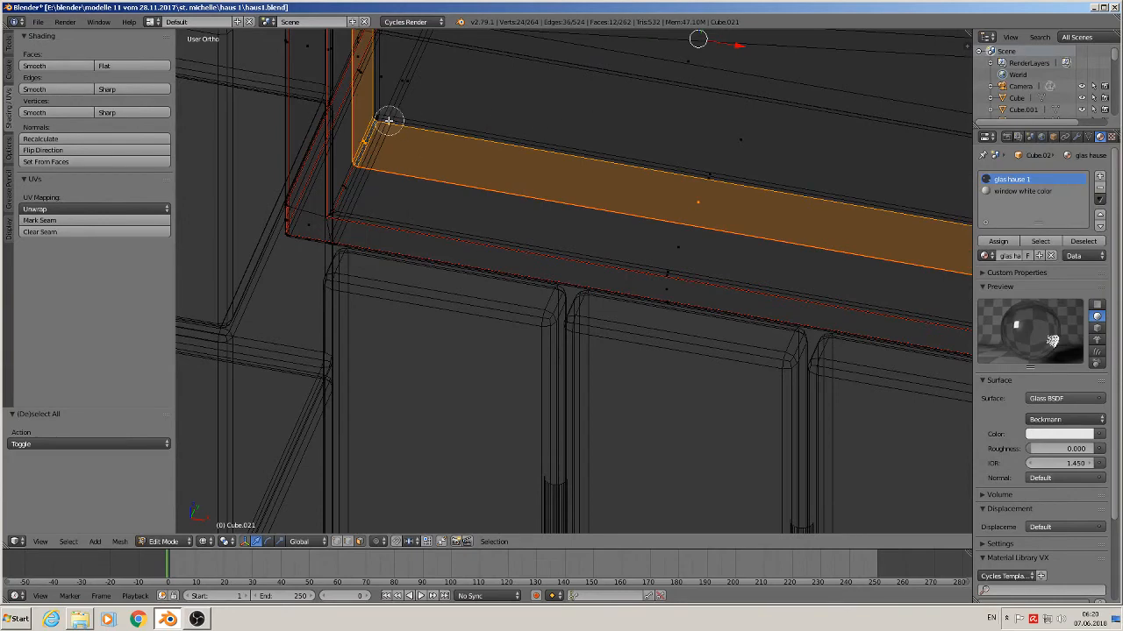
scroll(391, 131, down, 4)
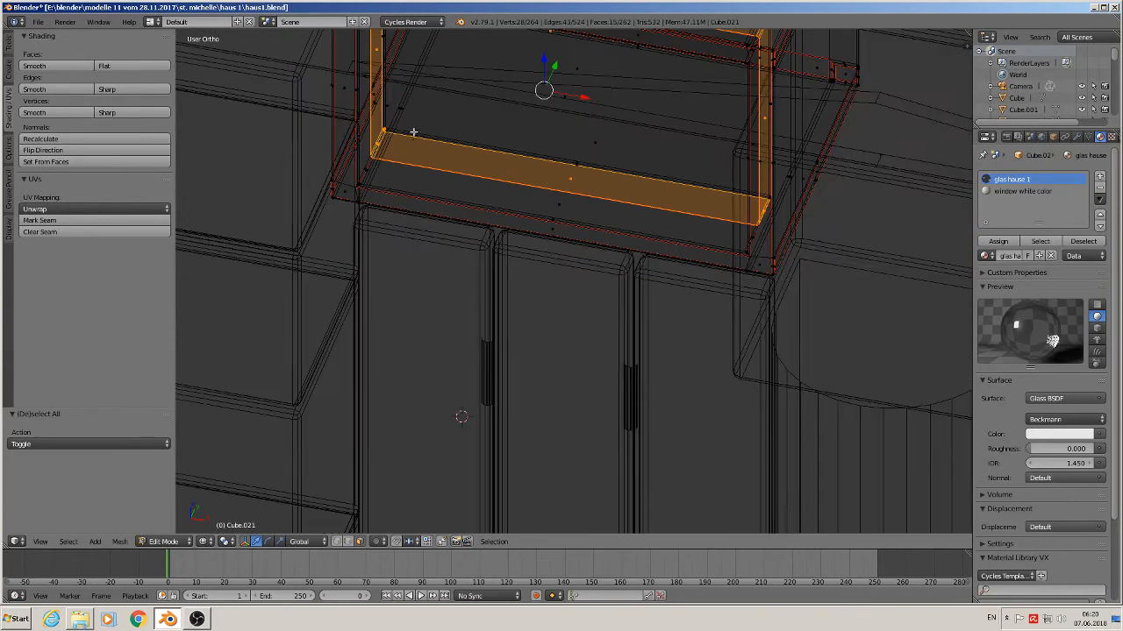
middle_drag(391, 131, 430, 188)
key(c)
click(426, 50)
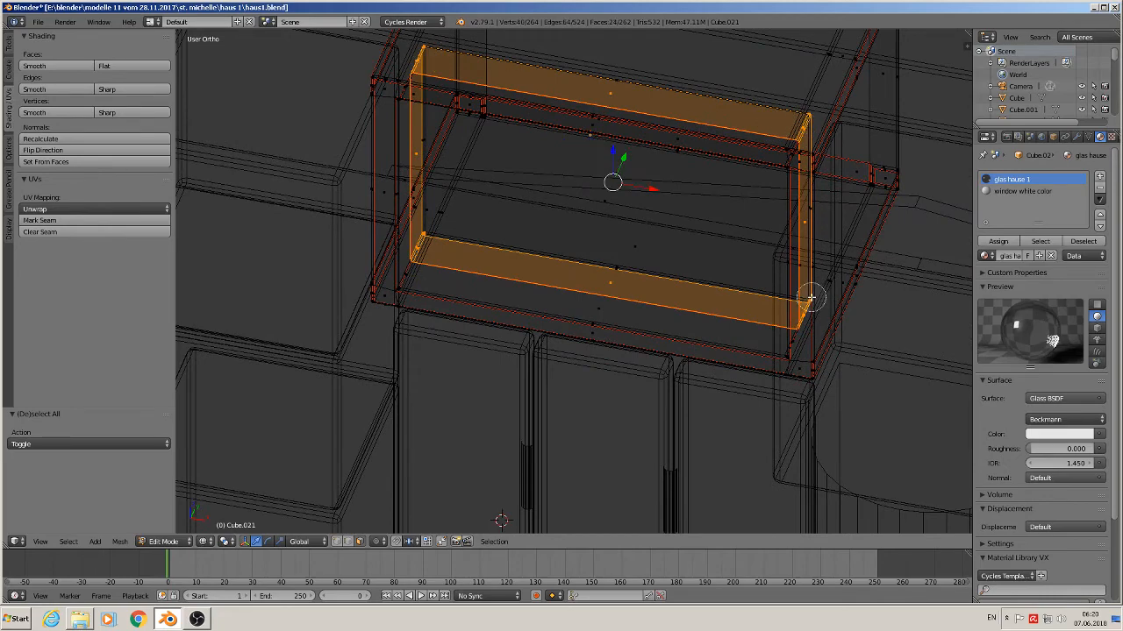
- Add the large pane face of the inner box to the face selection
middle_drag(625, 243, 379, 273)
shift+right_click(649, 154)
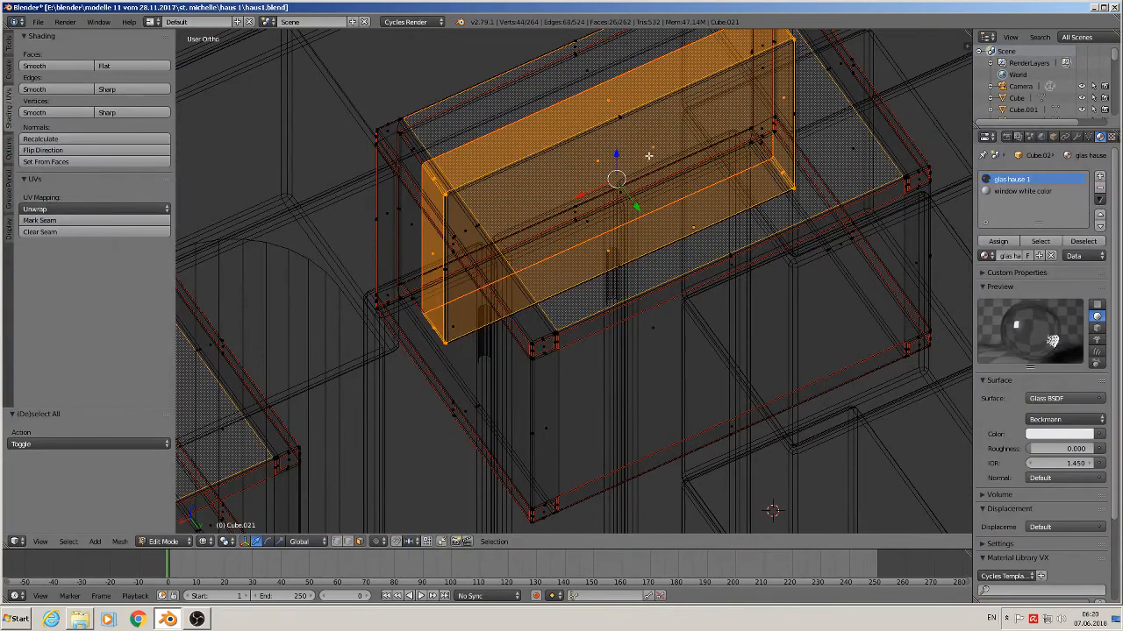
shift+right_click(649, 155)
middle_drag(625, 240, 644, 189)
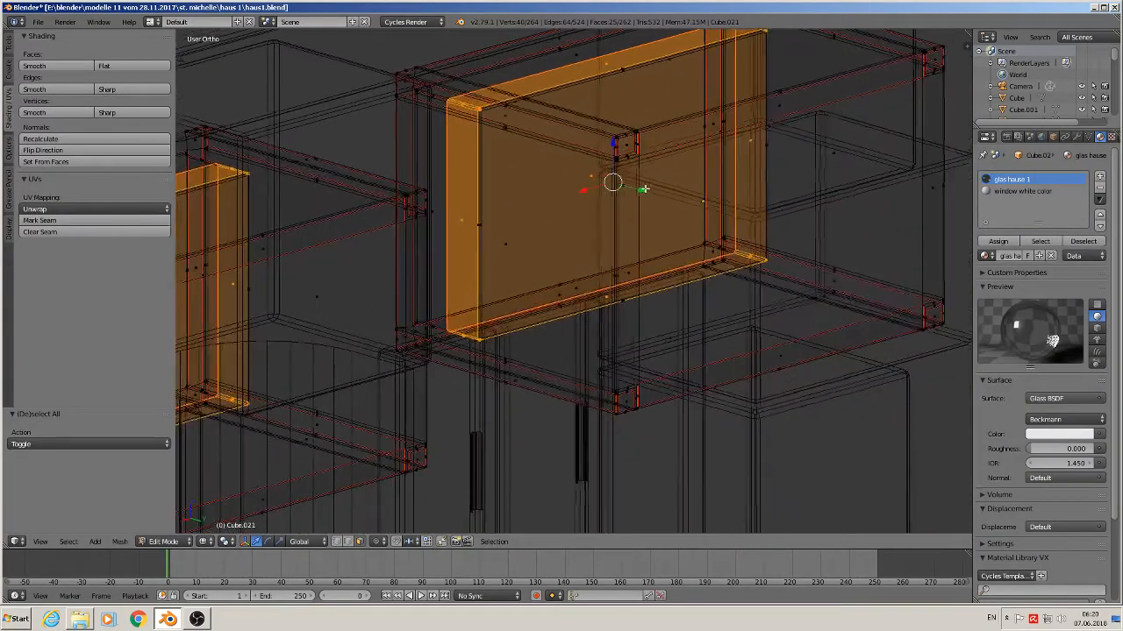
scroll(496, 221, up, 2)
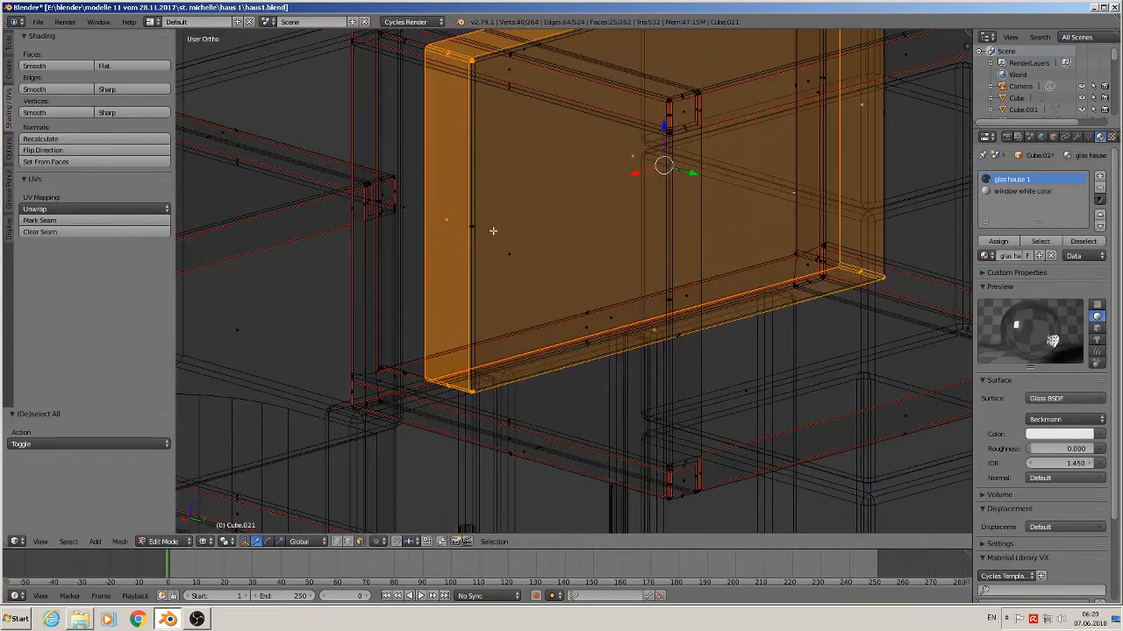
- Add the thin edge strips around the pane to the selection and assign the "glas hause 1" material to the selected faces
key(c)
click(474, 230)
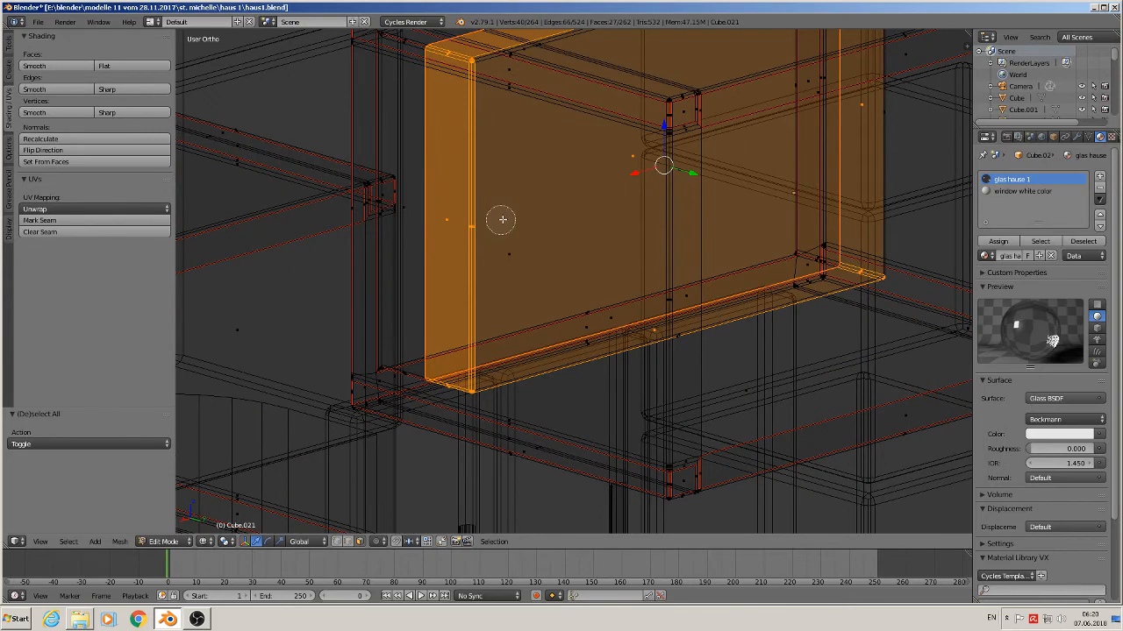
right_click(603, 171)
shift+middle_drag(605, 172, 527, 291)
key(c)
click(600, 126)
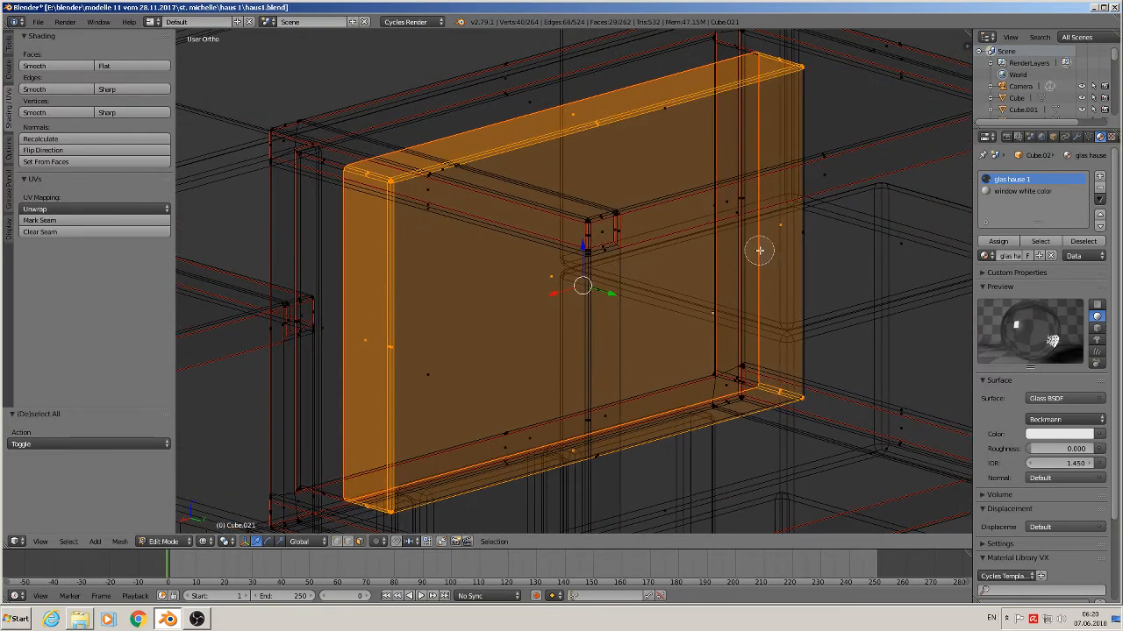
click(802, 238)
click(605, 463)
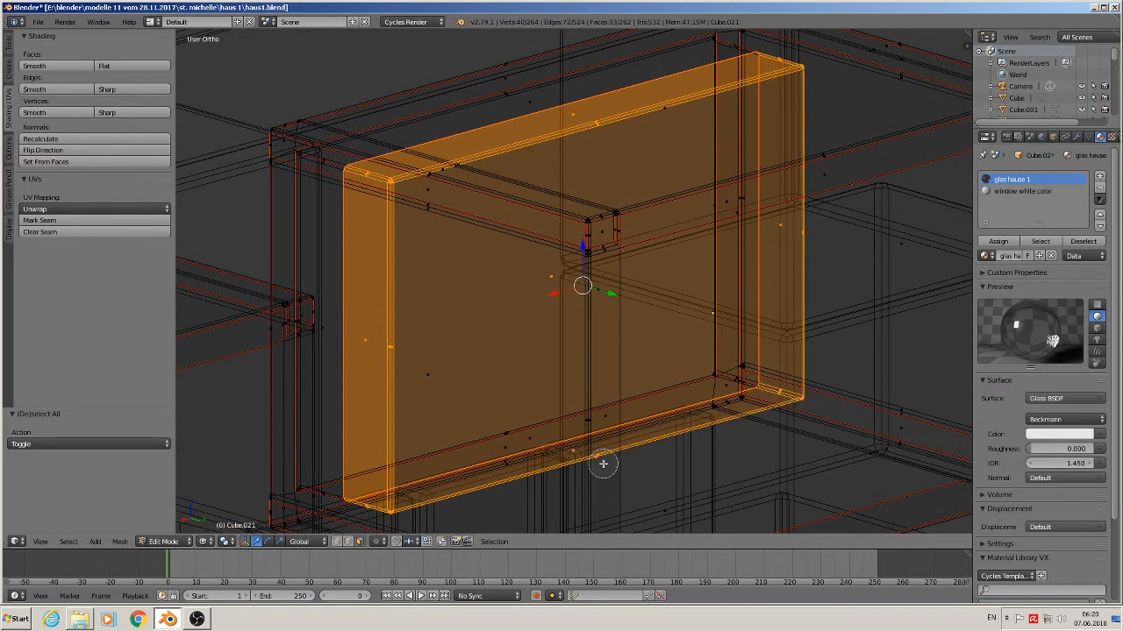
right_click(603, 463)
middle_drag(604, 463, 617, 481)
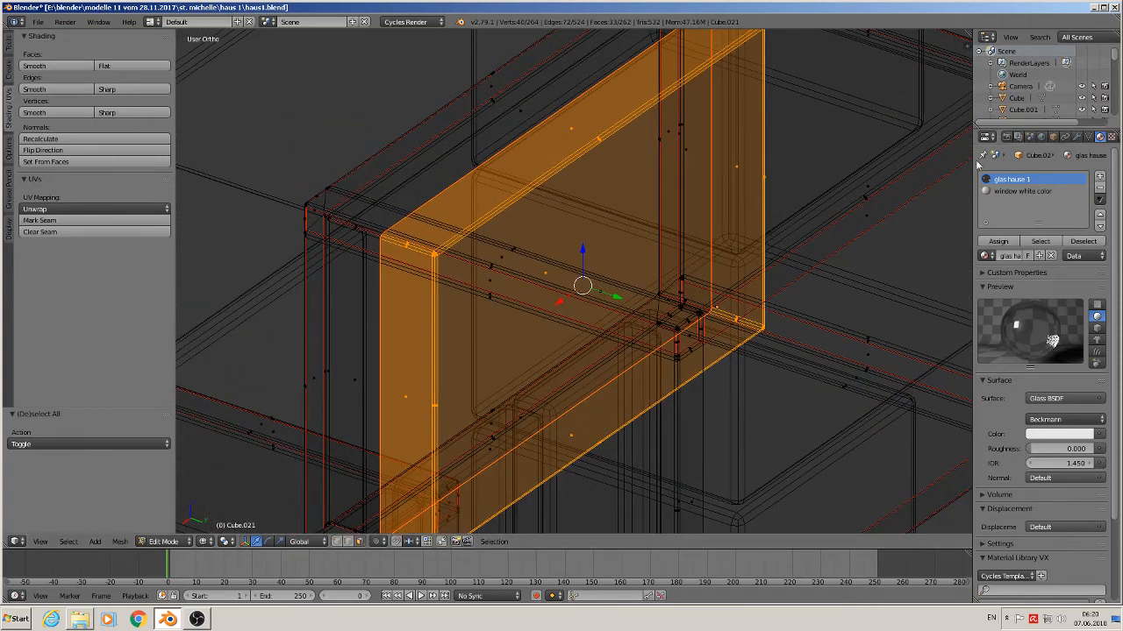
click(998, 241)
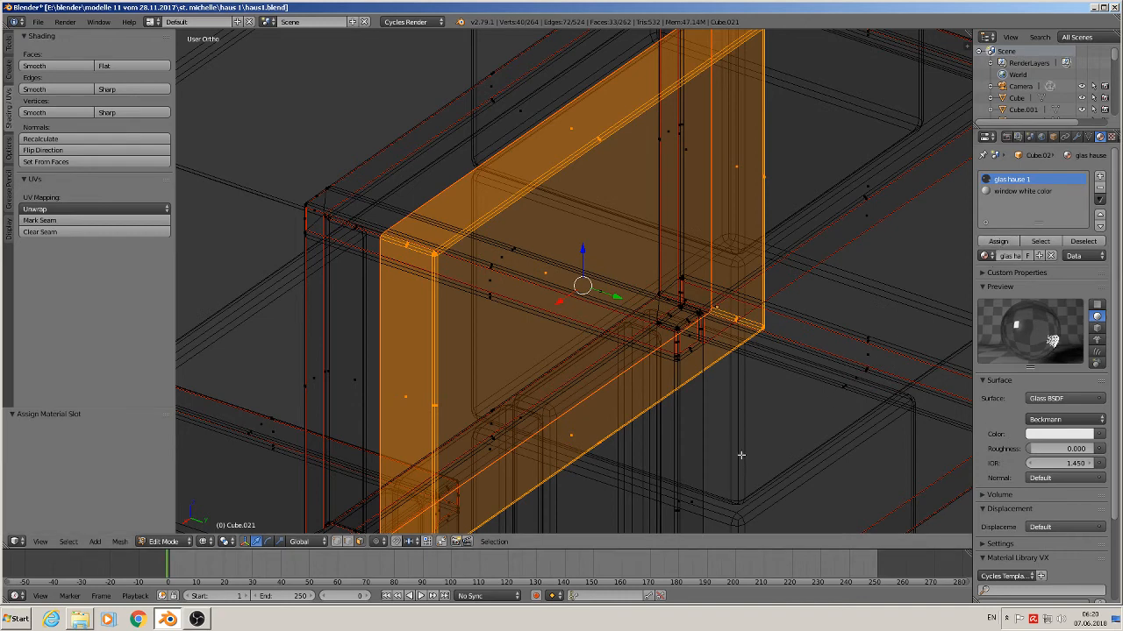
- Switch to edge selection and try to select the edge loops along the pane's lower and upper borders
click(348, 543)
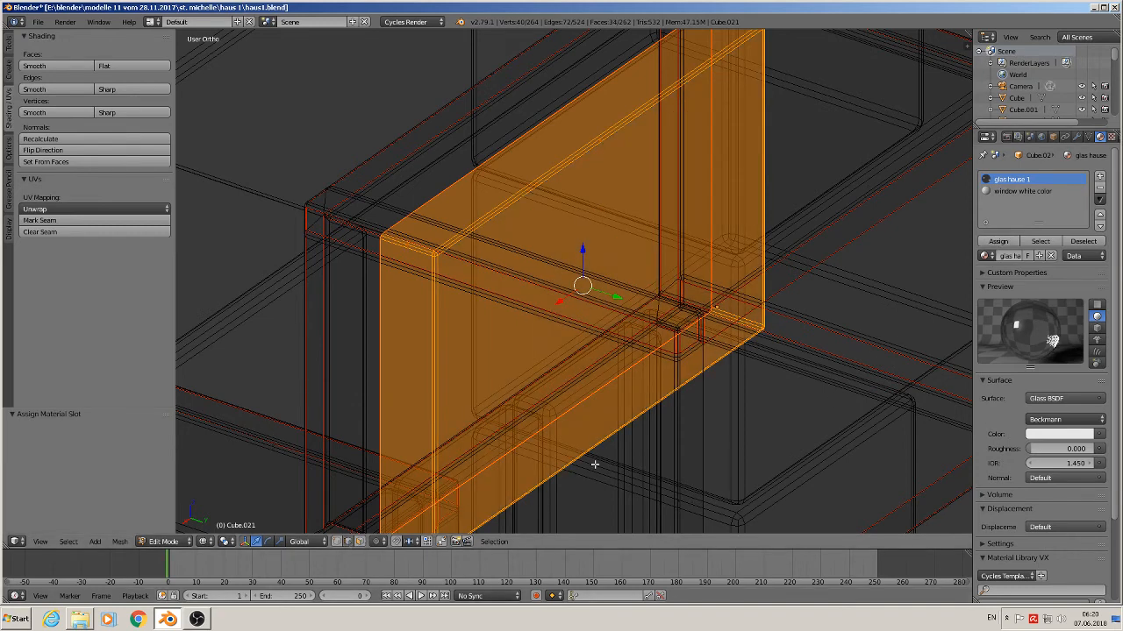
right_click(565, 471)
alt+right_click(562, 464)
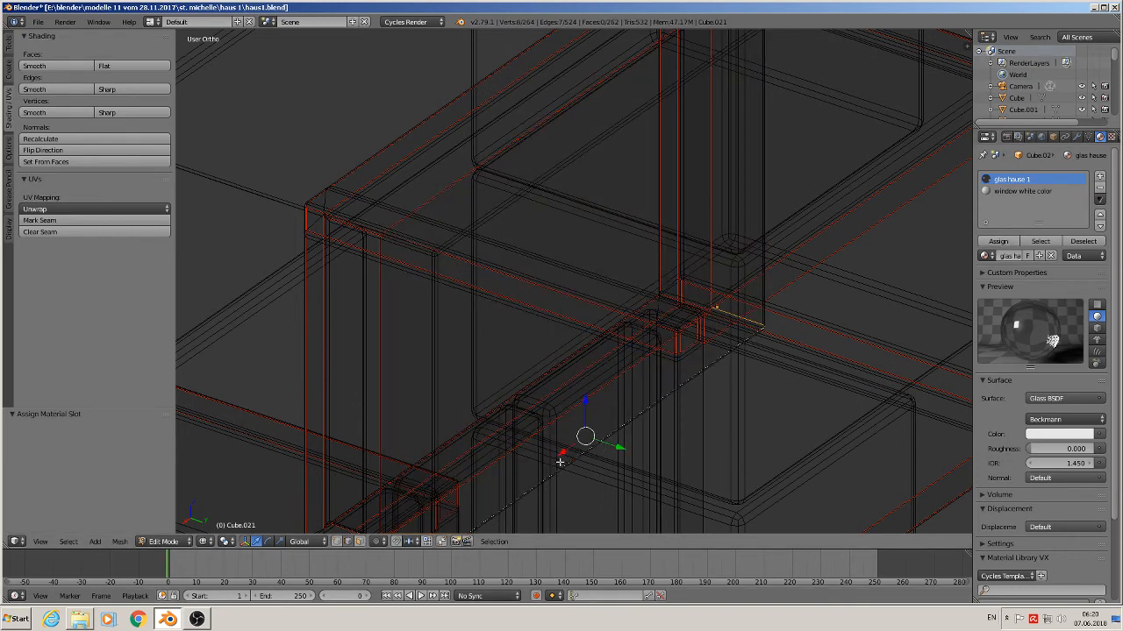
alt+right_click(565, 467)
middle_drag(597, 460, 555, 436)
alt+shift+right_click(472, 182)
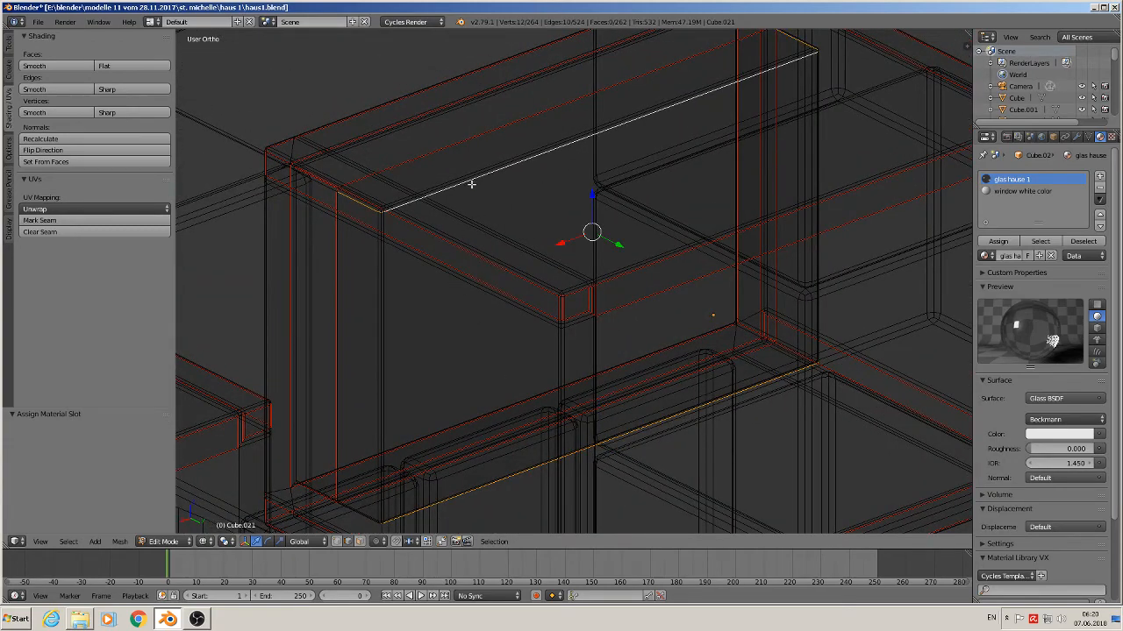
- Select the four individual edges bounding the window pane and try to fill them with a face
right_click(471, 184)
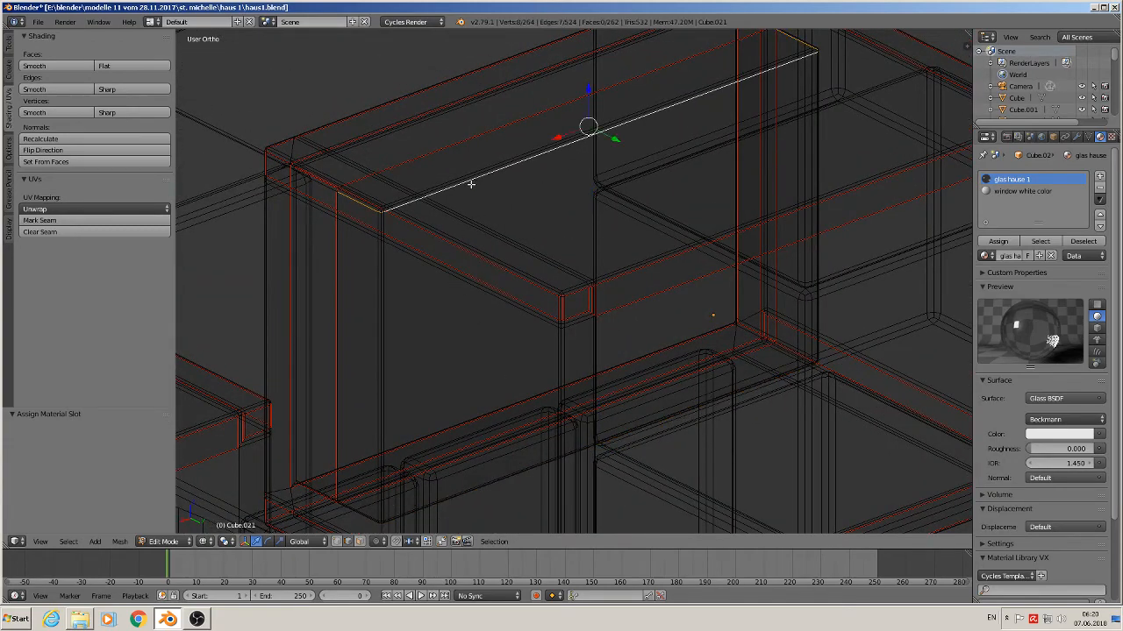
shift+right_click(399, 324)
shift+right_click(452, 489)
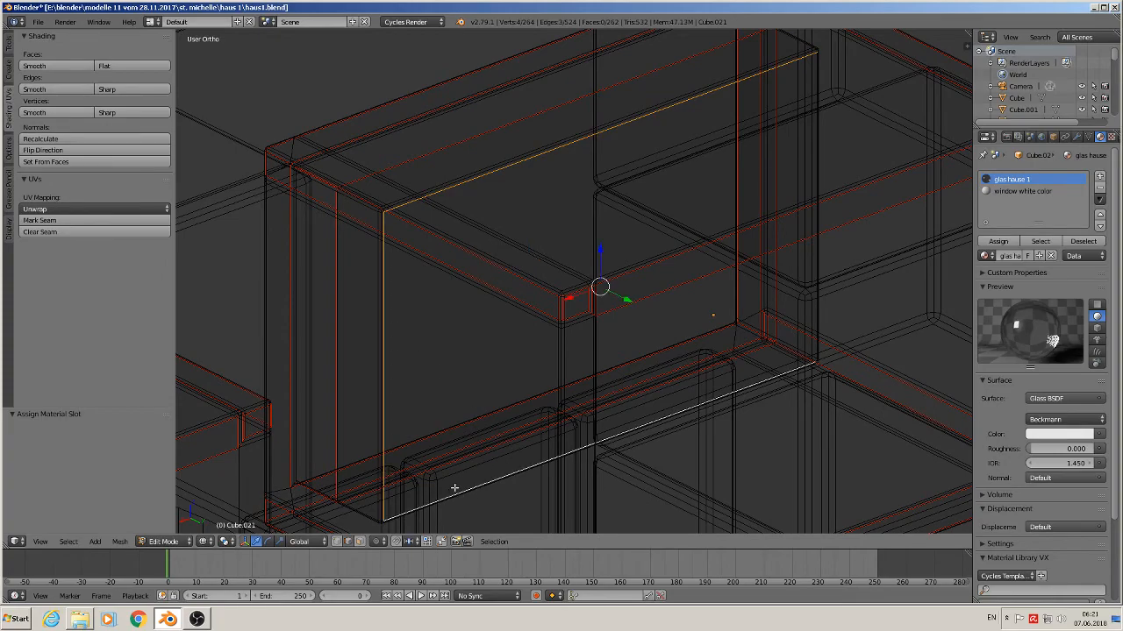
middle_drag(455, 488, 554, 453)
middle_drag(830, 305, 734, 290)
key(f)
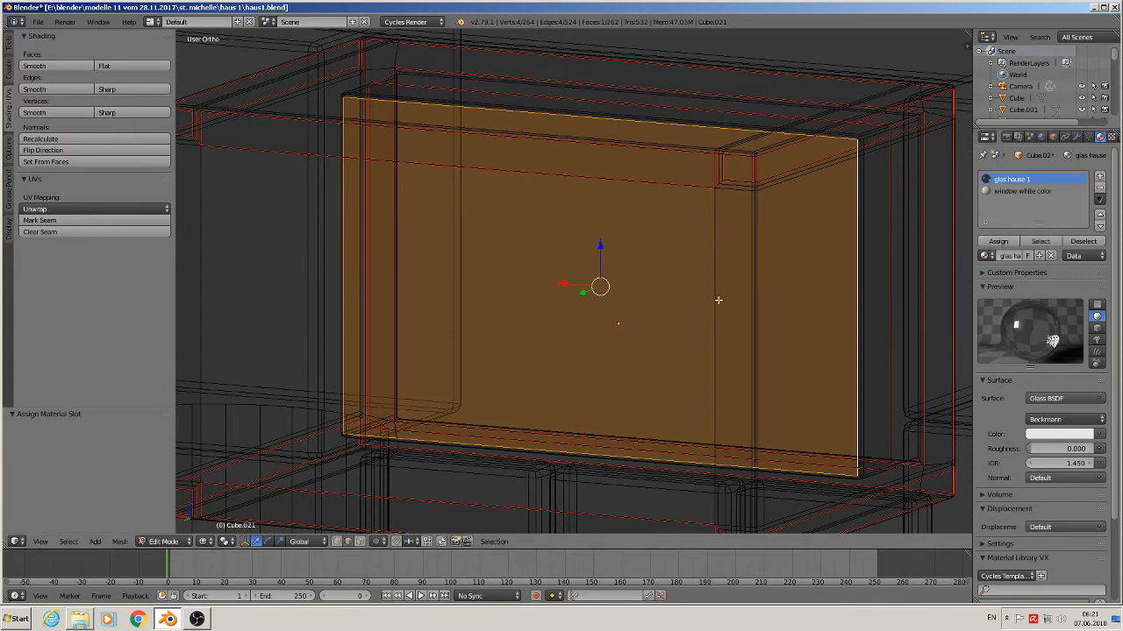
- Leave mesh editing and check the upper windows in Material and Rendered shading, ending in Material shading
middle_drag(720, 301, 486, 431)
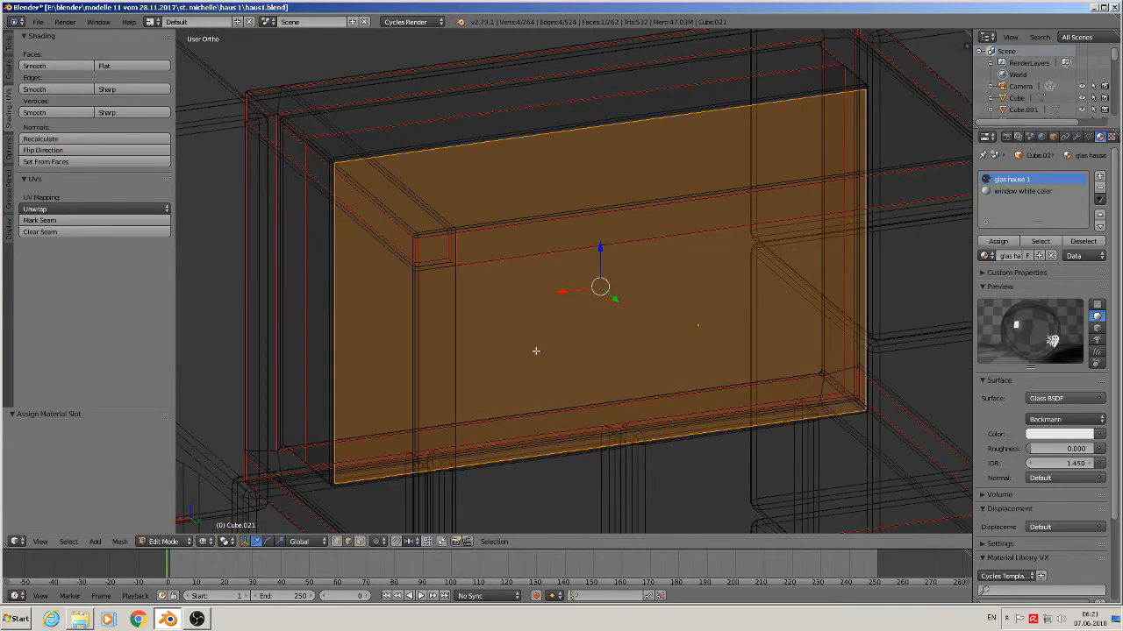
key(Tab)
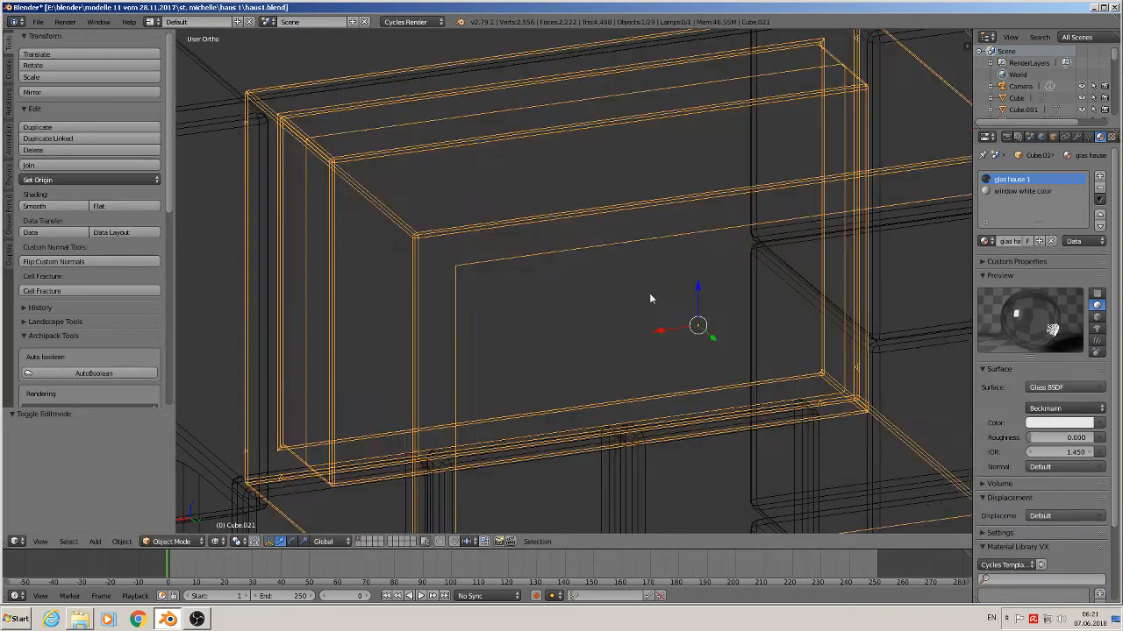
mouse_move(651, 298)
middle_down()
mouse_move(577, 356)
mouse_move(807, 345)
mouse_move(754, 377)
middle_up()
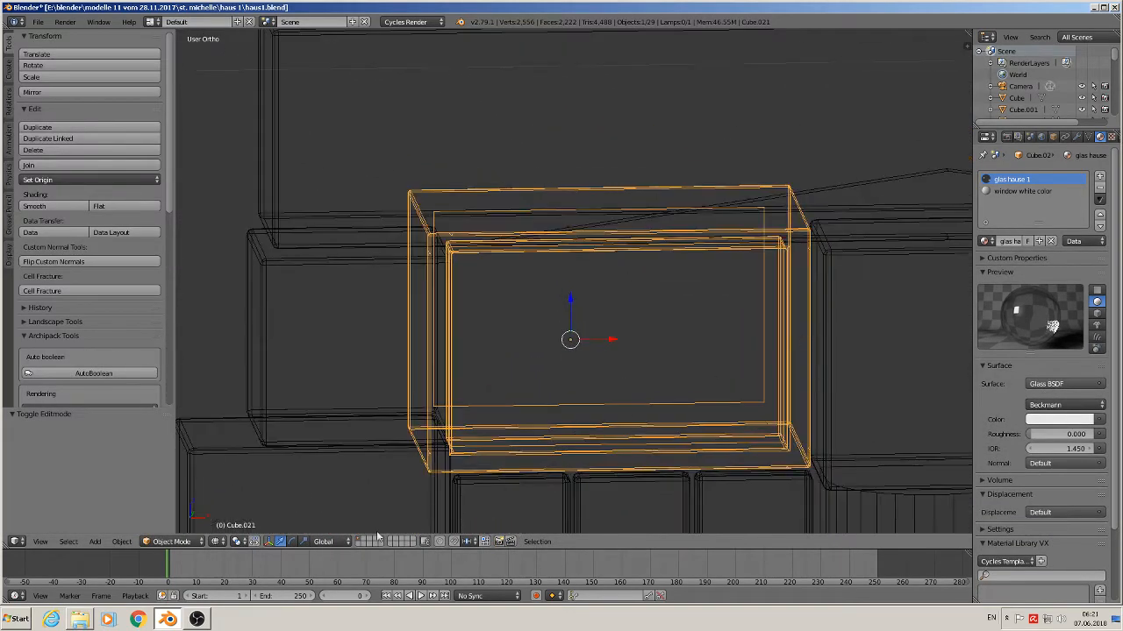
click(216, 541)
click(237, 477)
scroll(488, 444, down, 4)
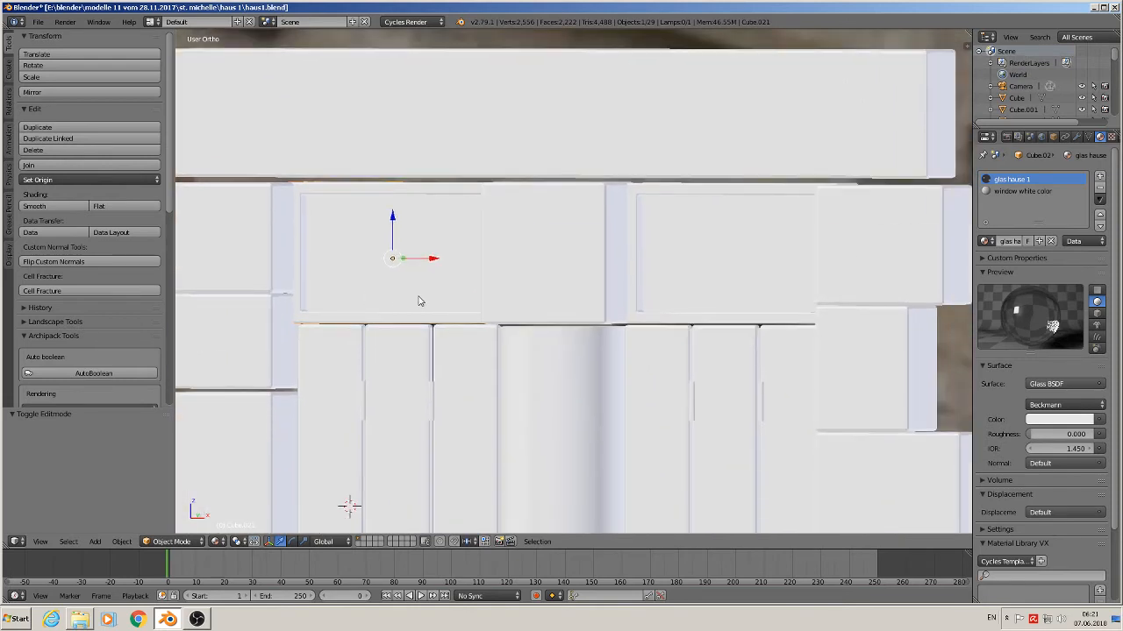
click(216, 542)
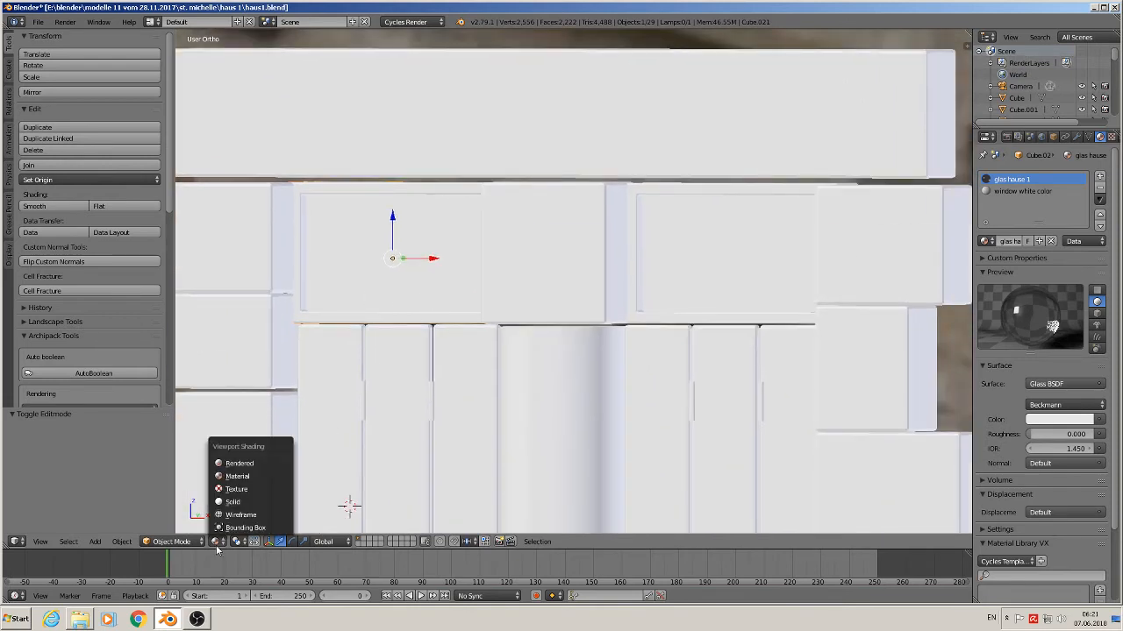
click(239, 463)
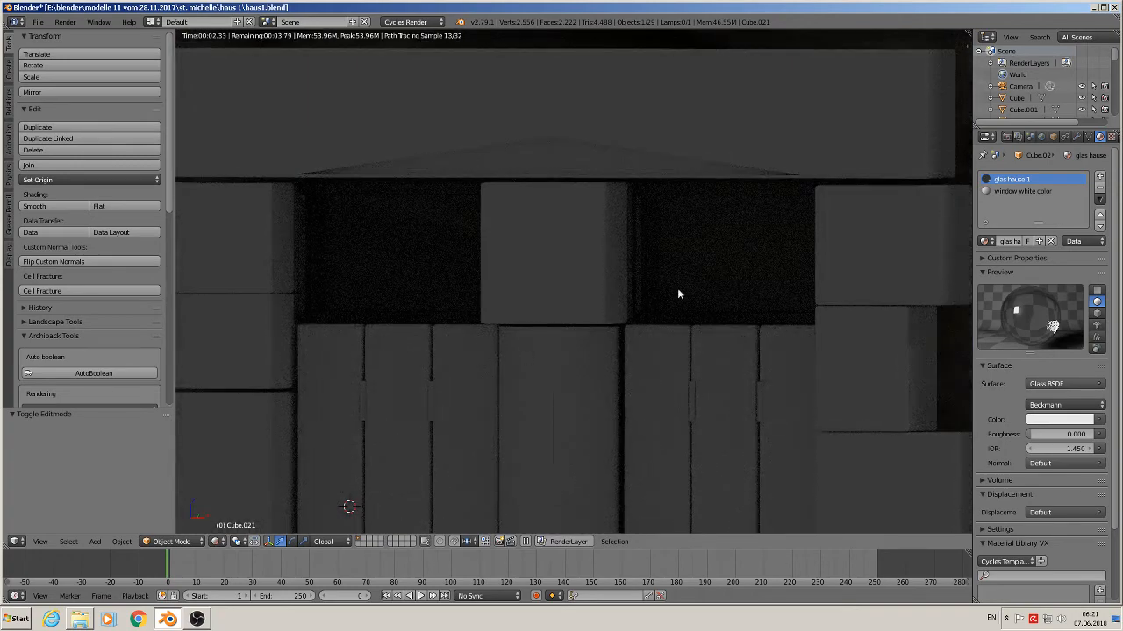
click(215, 542)
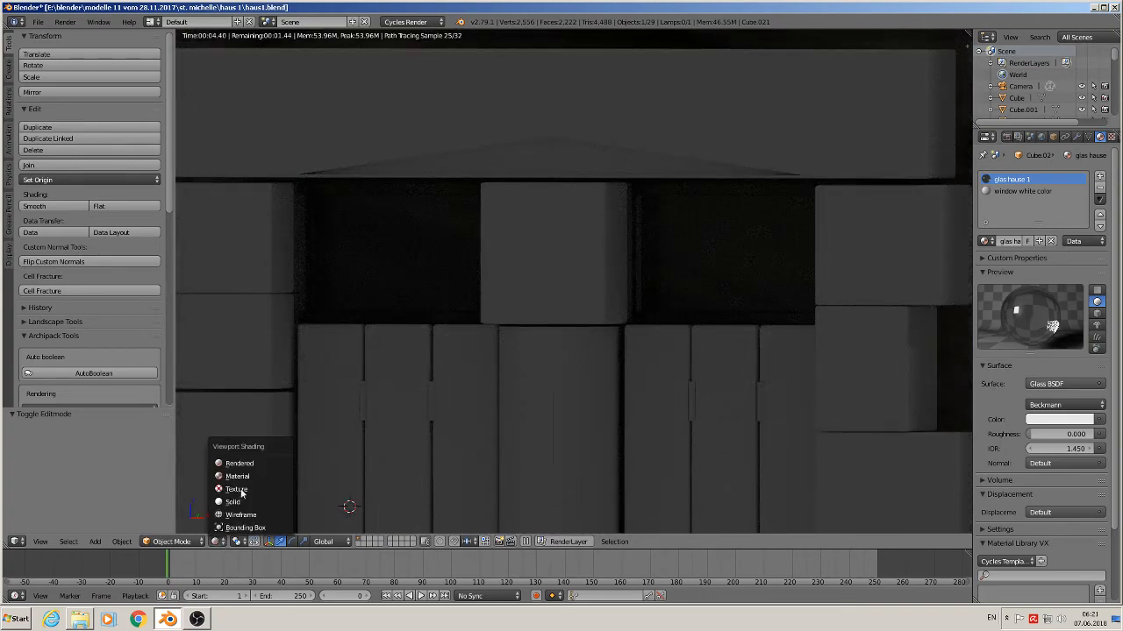
click(243, 476)
- Reopen the window mesh in face selection mode, select all its faces and assign the "window white color" material to them
key(Tab)
scroll(307, 289, up, 3)
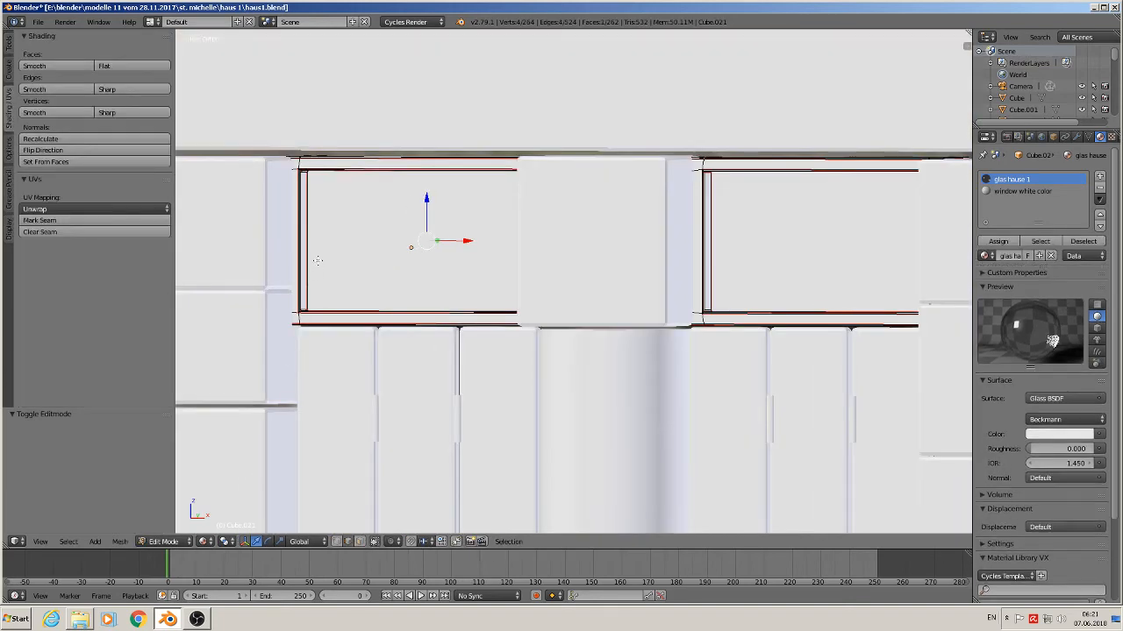
click(361, 543)
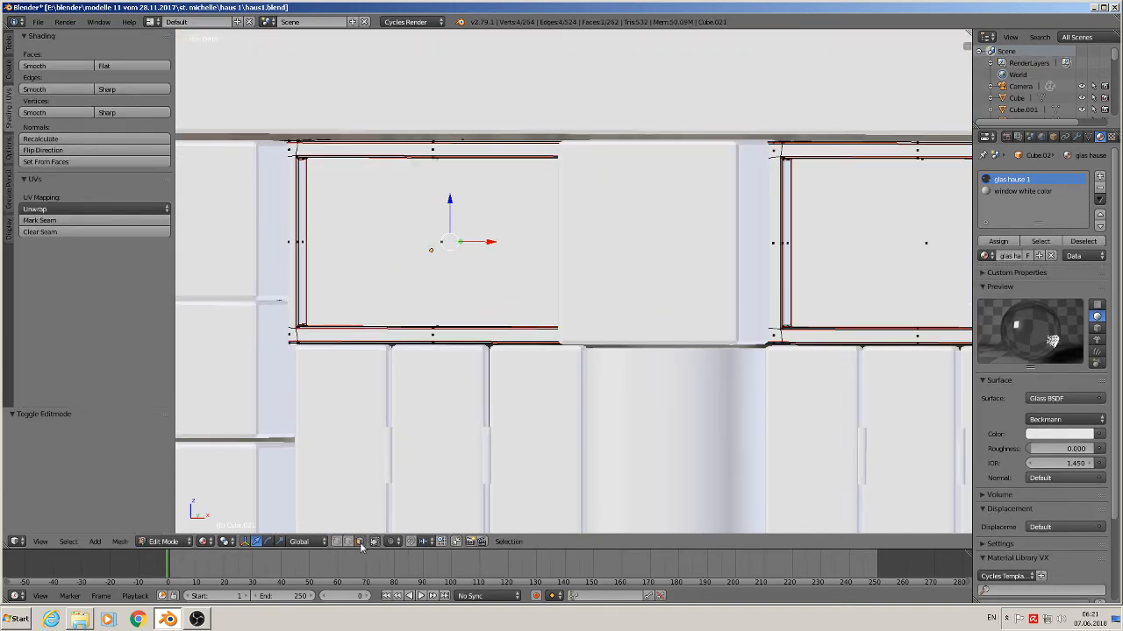
right_click(433, 332)
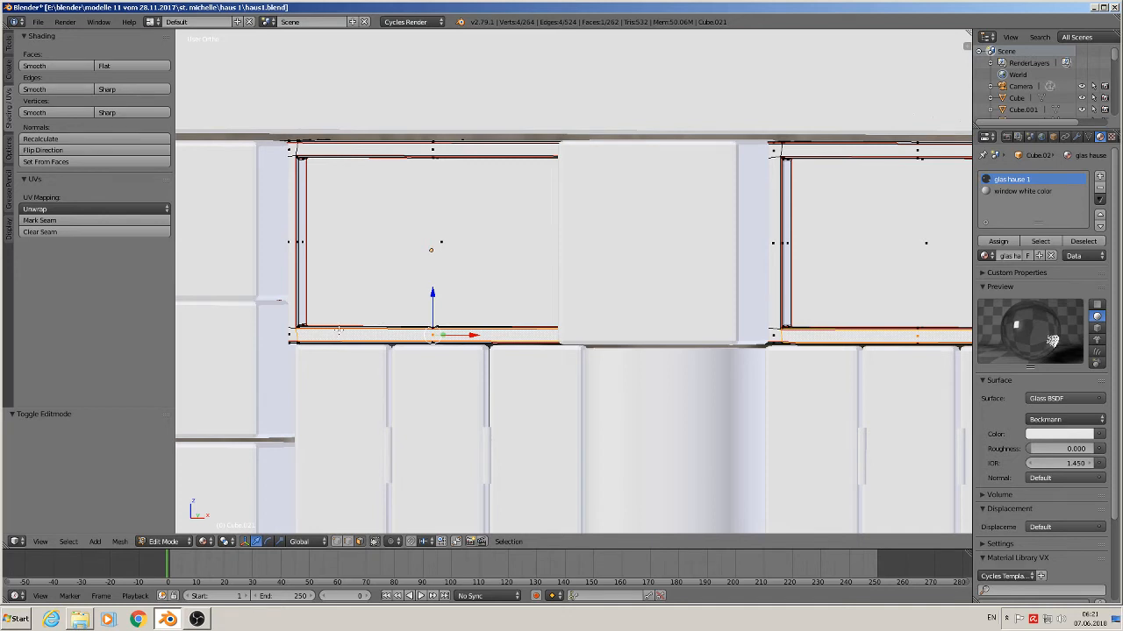
key(a)
key(a)
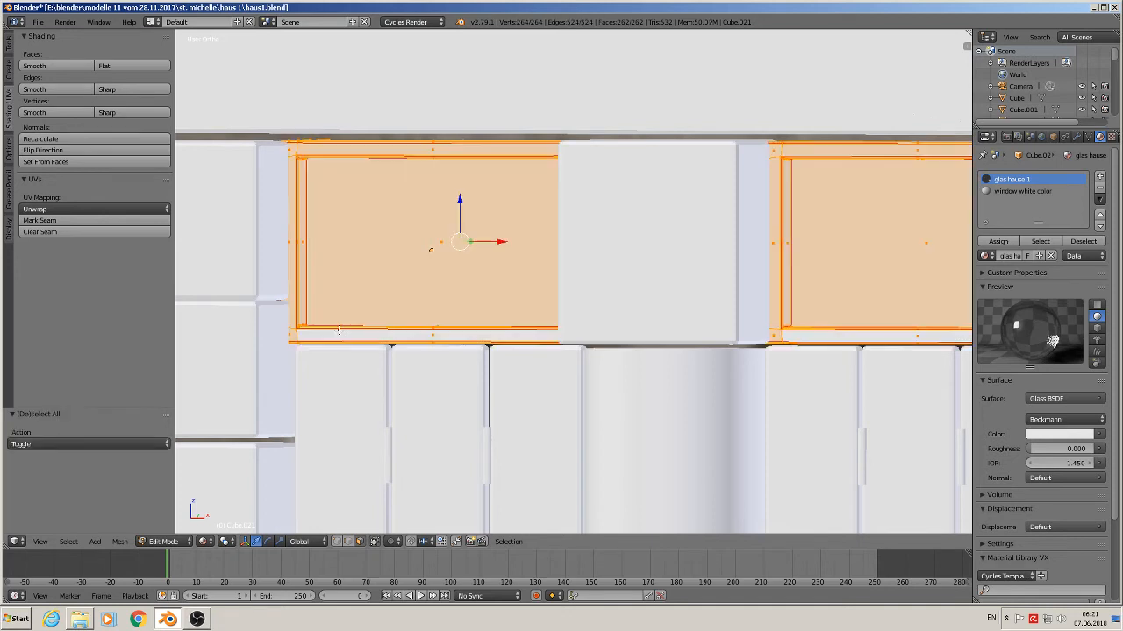
click(1008, 191)
click(999, 242)
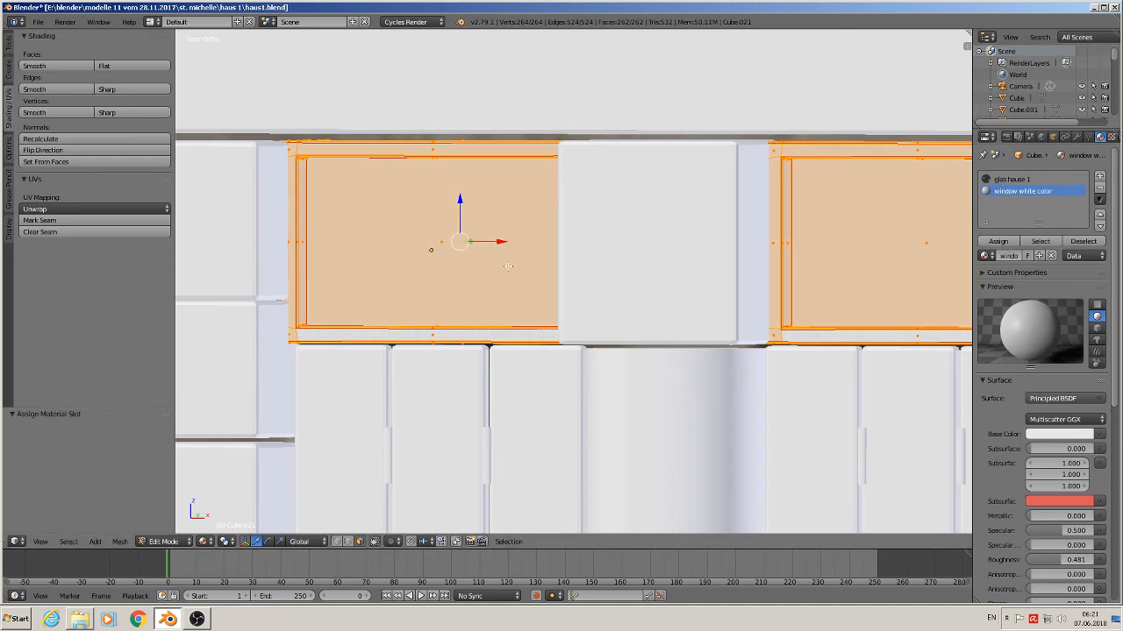
- Select the large pane face of the upper window and show the mesh in Wireframe shading from the top view
right_click(473, 250)
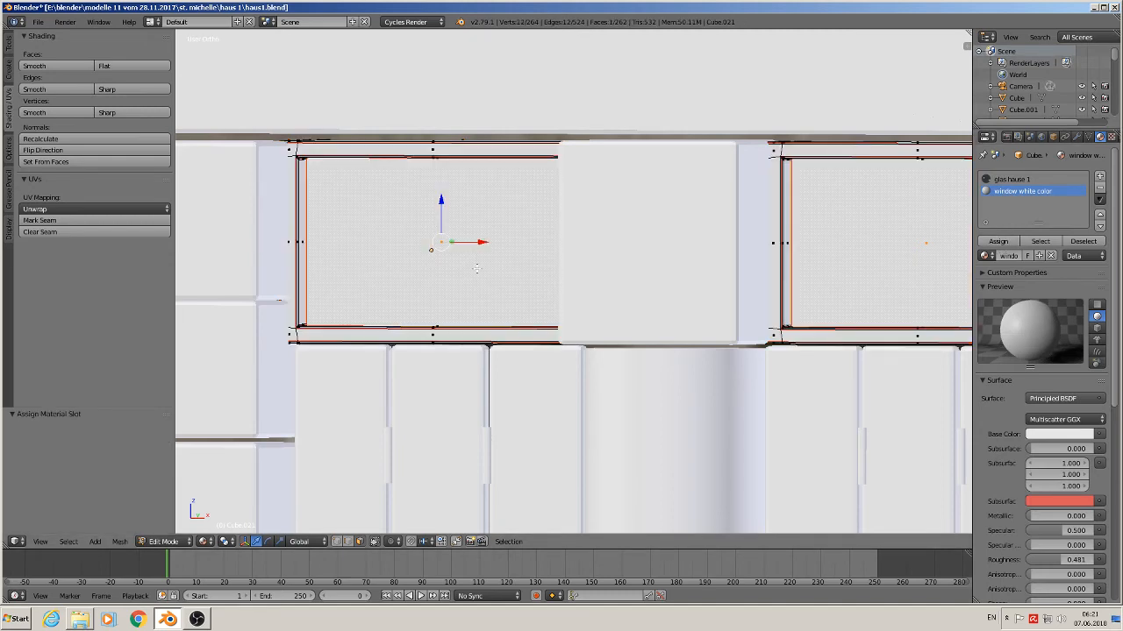
middle_drag(477, 269, 371, 520)
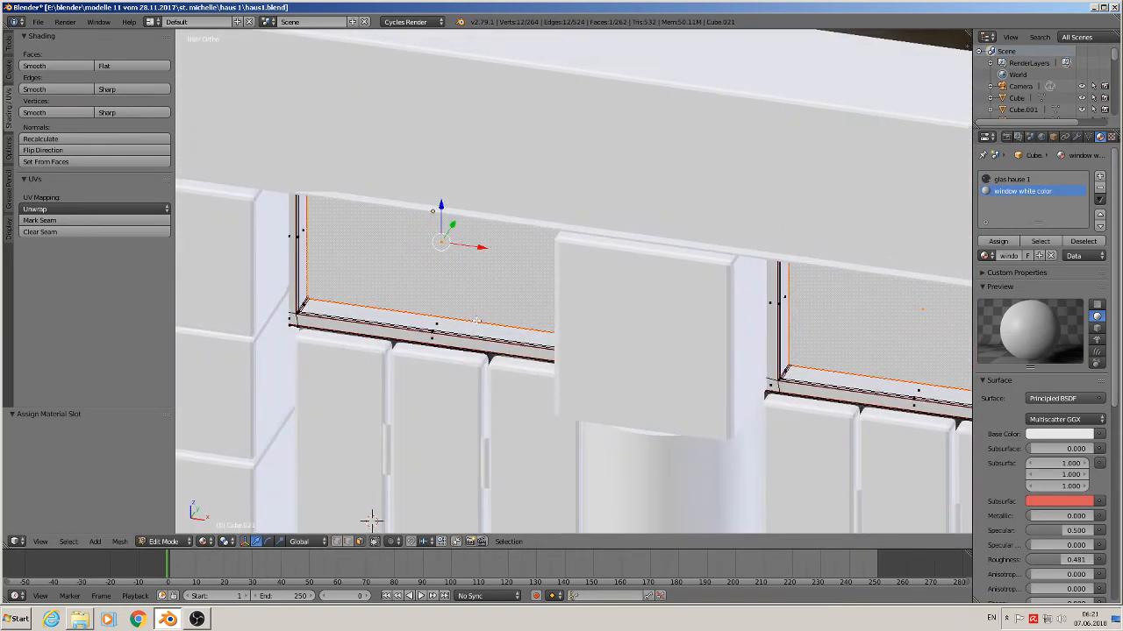
click(204, 541)
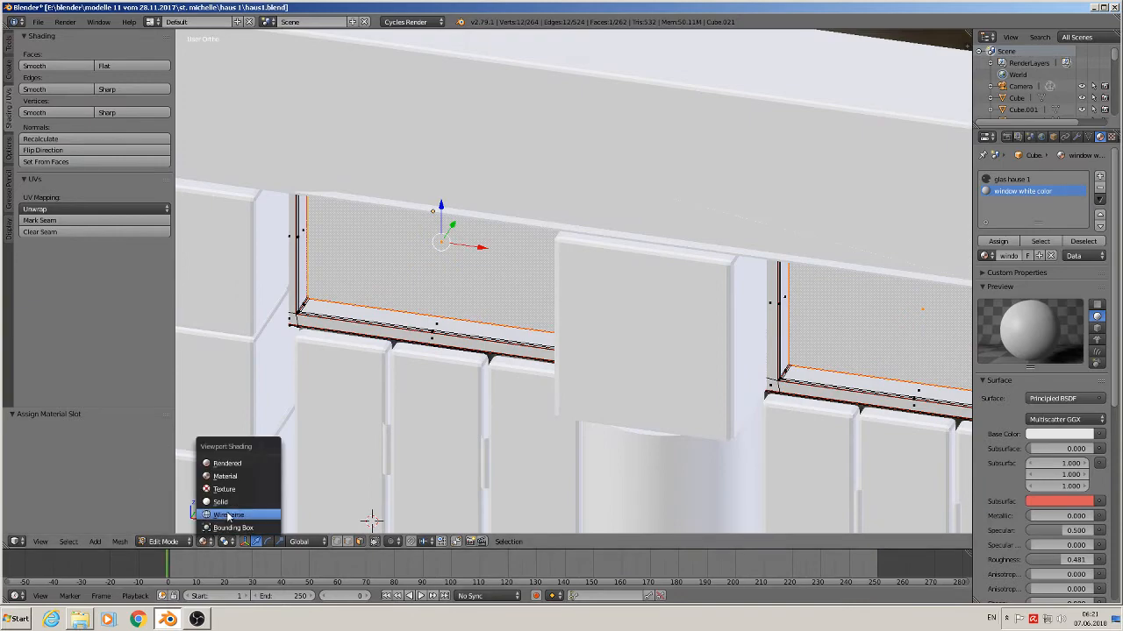
click(229, 519)
middle_drag(364, 373, 378, 412)
key(KP_7)
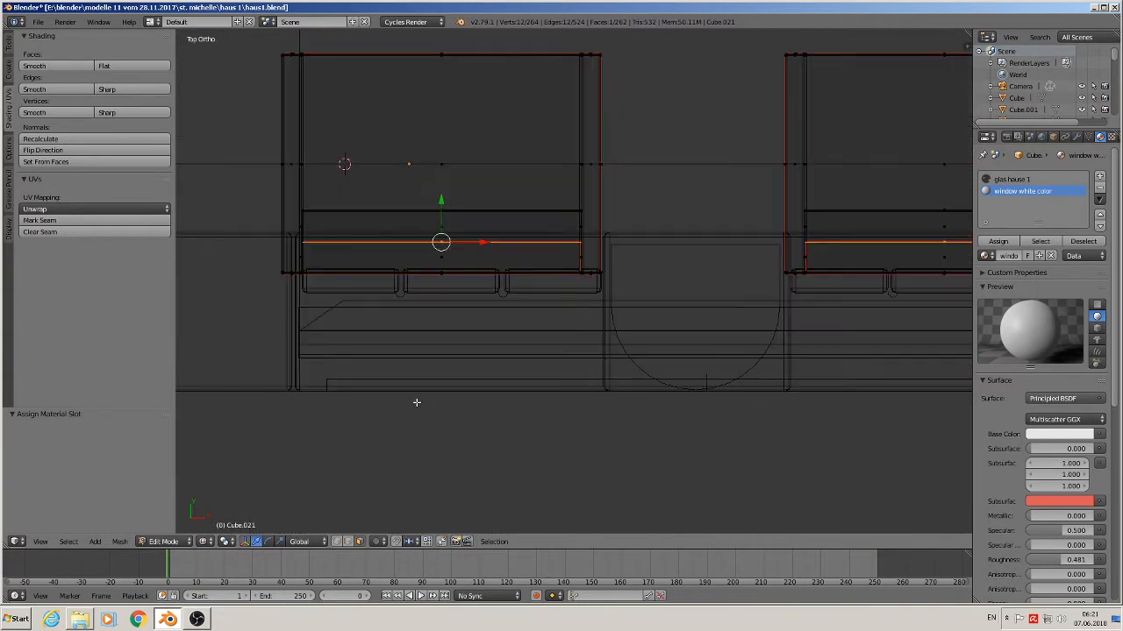
- Box-select the pane faces at the back of the upper window frame, assign the "glas hause 1" material to them and leave mesh editing
scroll(403, 339, up, 2)
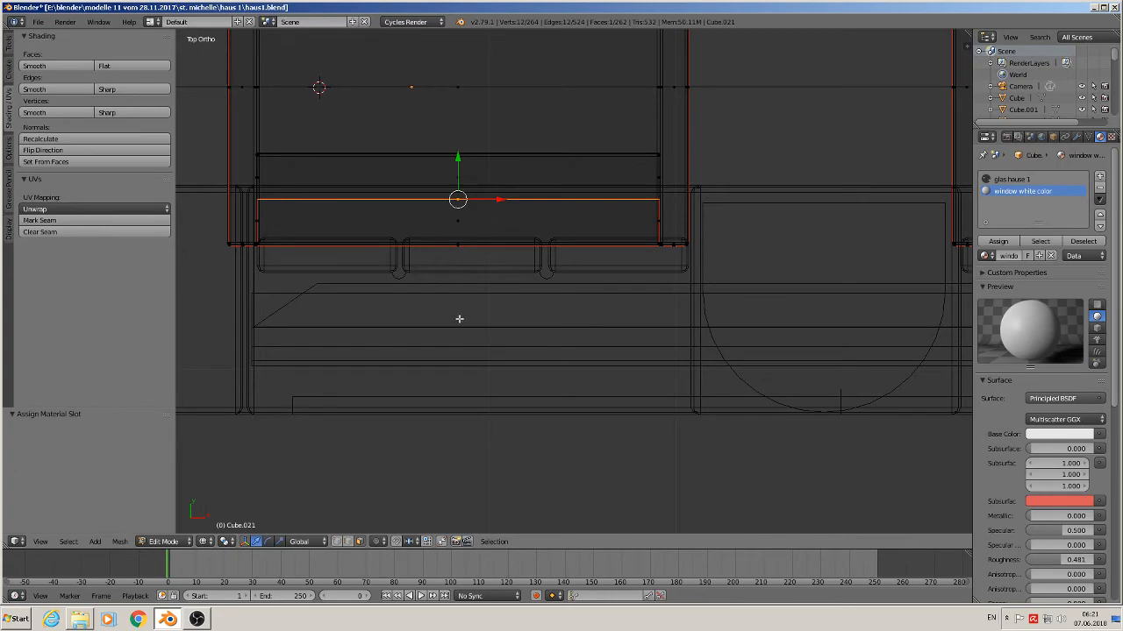
key(a)
key(b)
drag(666, 209, 251, 141)
middle_drag(452, 352, 420, 296)
click(1009, 178)
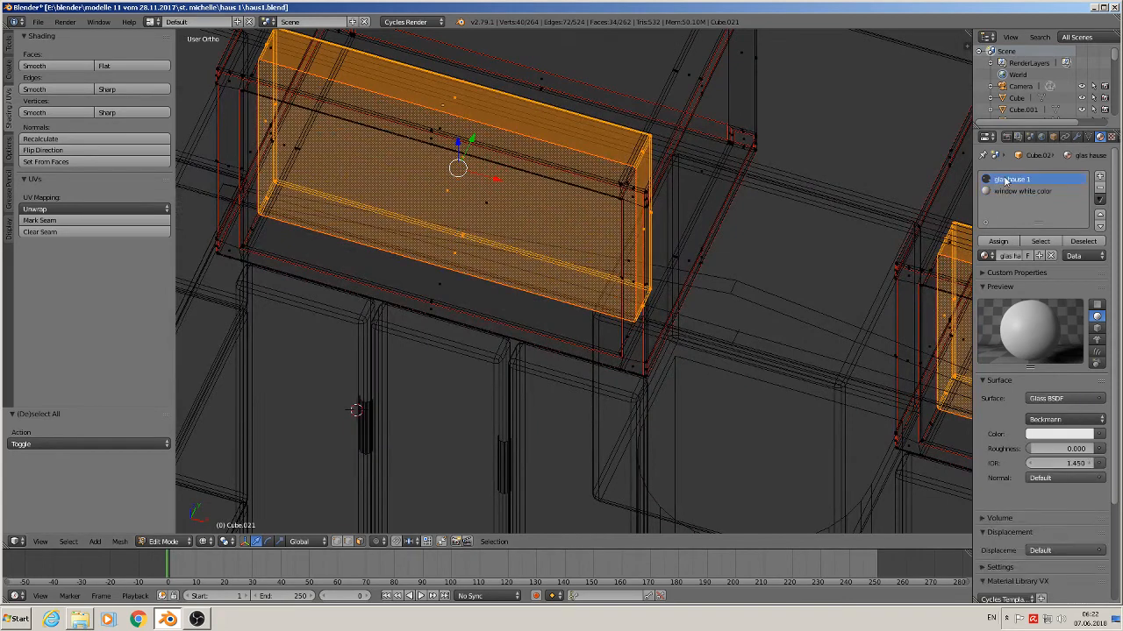
click(1001, 242)
key(Tab)
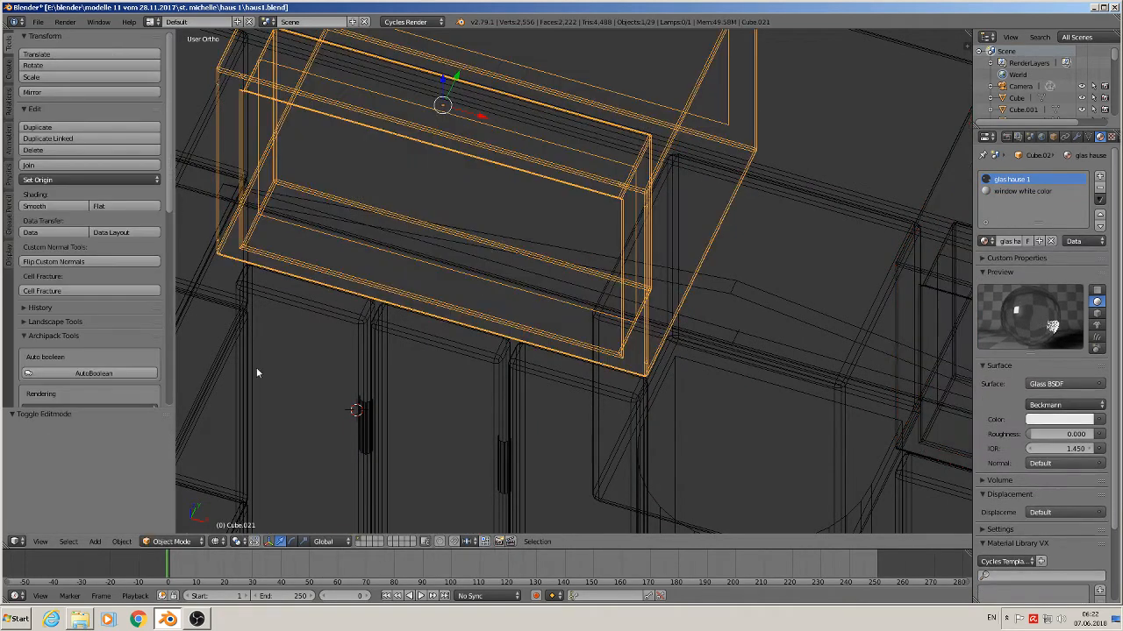
- Check the glass panes of the upper windows in Rendered shading and return to Material shading
click(216, 542)
click(239, 463)
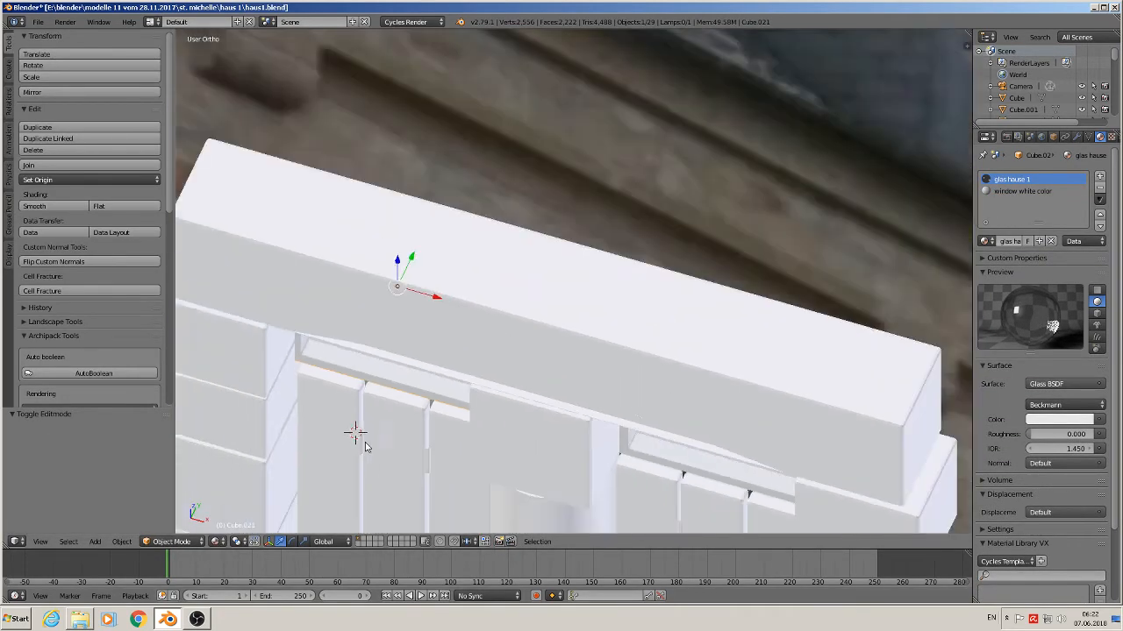
middle_drag(359, 439, 394, 353)
click(216, 541)
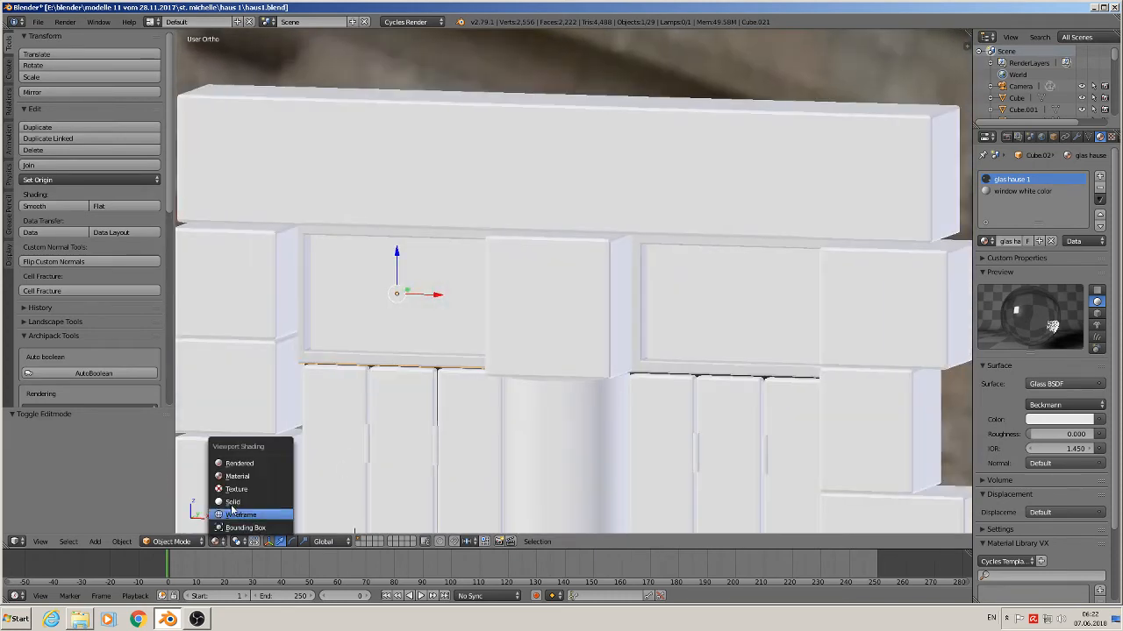
click(262, 463)
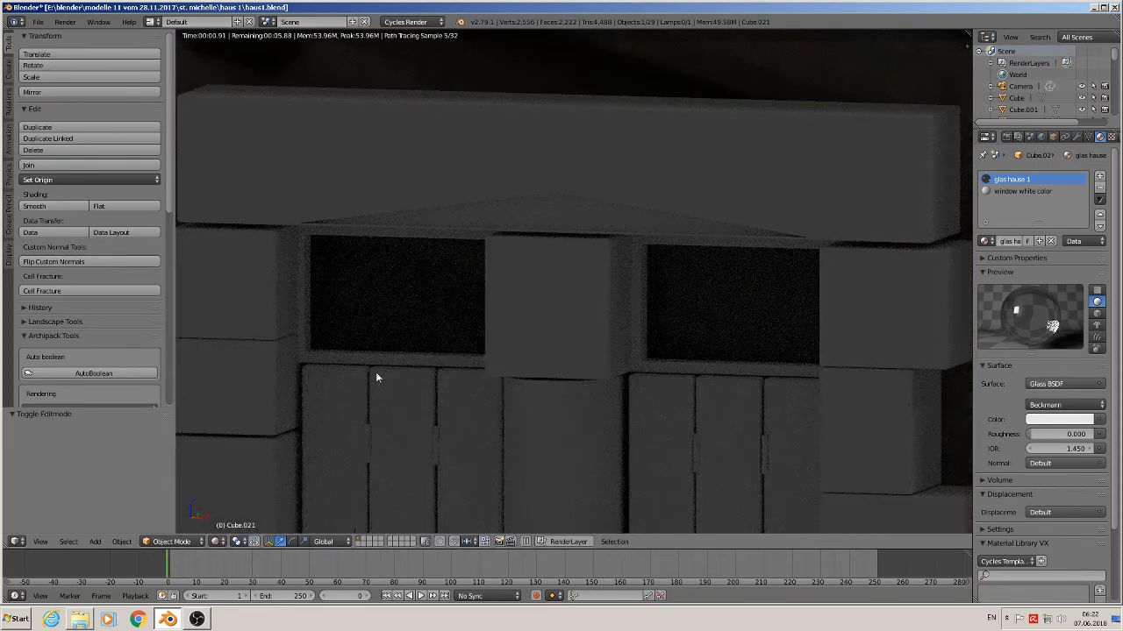
click(216, 541)
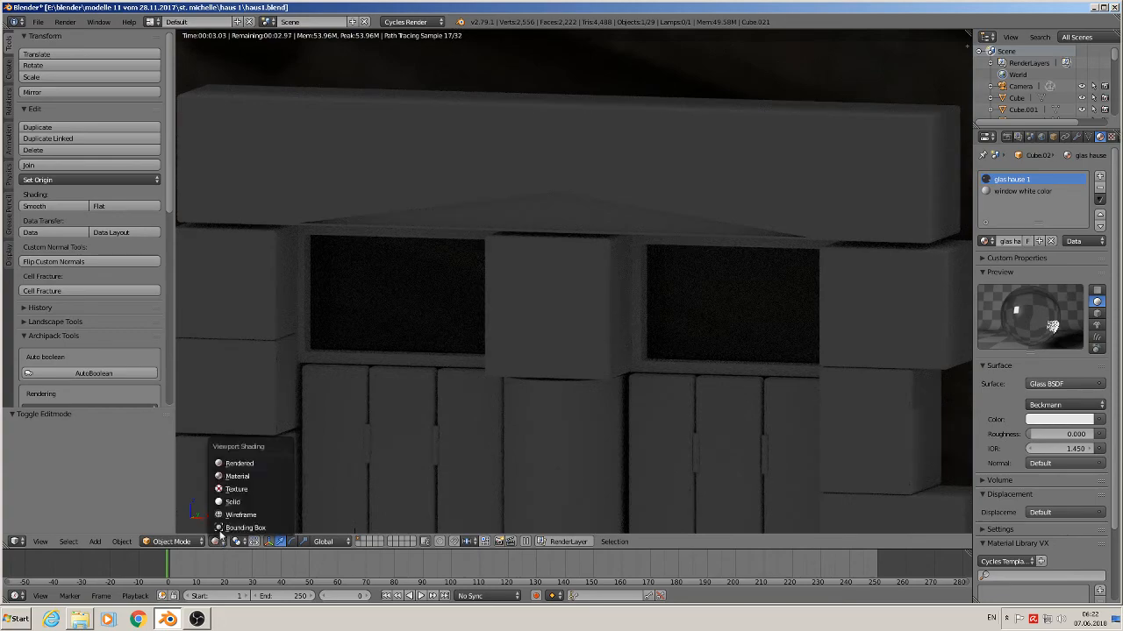
click(234, 478)
- Compare the shuttered window model with the windows in the background photo from the front view
mouse_move(453, 341)
shift+middle_down()
mouse_move(499, 296)
mouse_move(532, 225)
shift+middle_up()
scroll(536, 266, down, 3)
key(KP_1)
scroll(662, 272, down, 5)
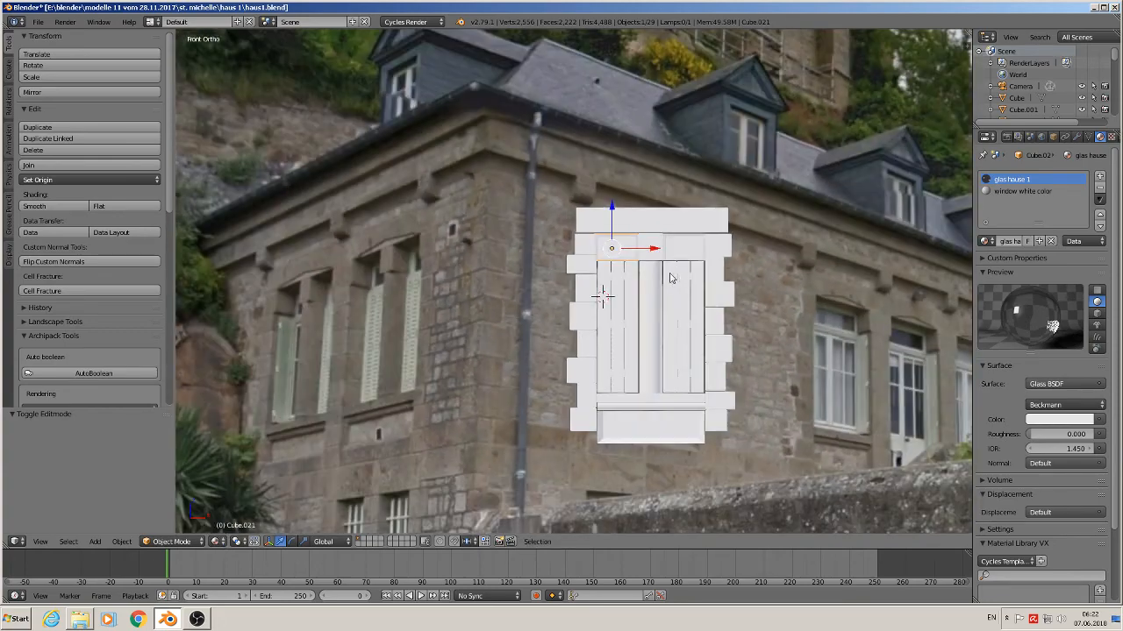
shift+middle_drag(745, 308, 543, 261)
scroll(615, 285, up, 3)
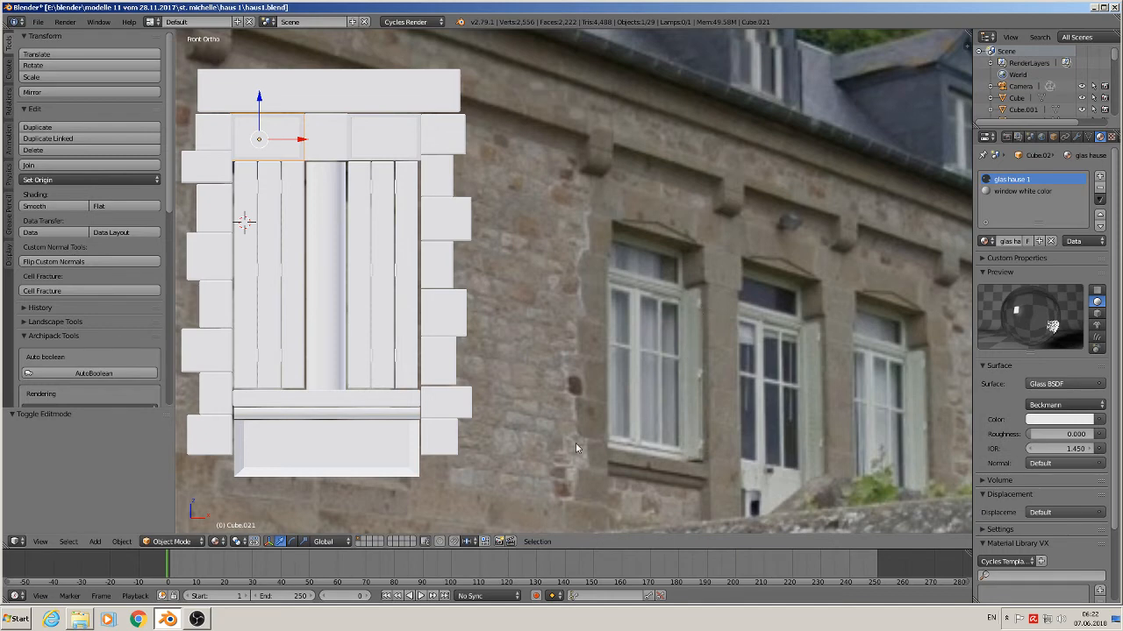
scroll(522, 453, down, 3)
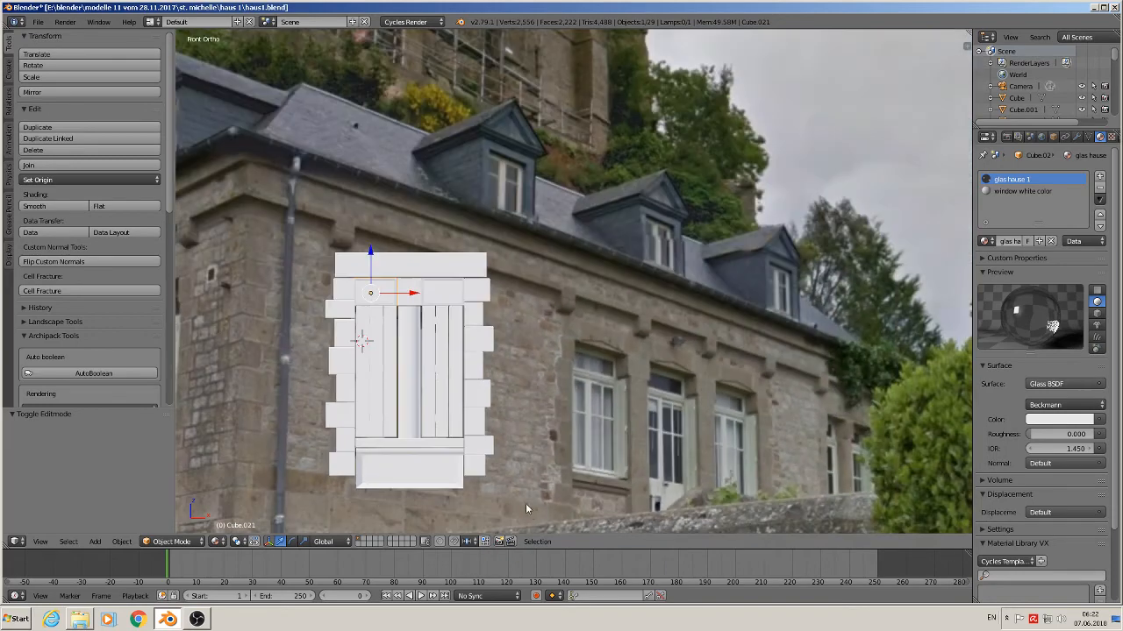
scroll(334, 480, down, 1)
scroll(203, 403, up, 6)
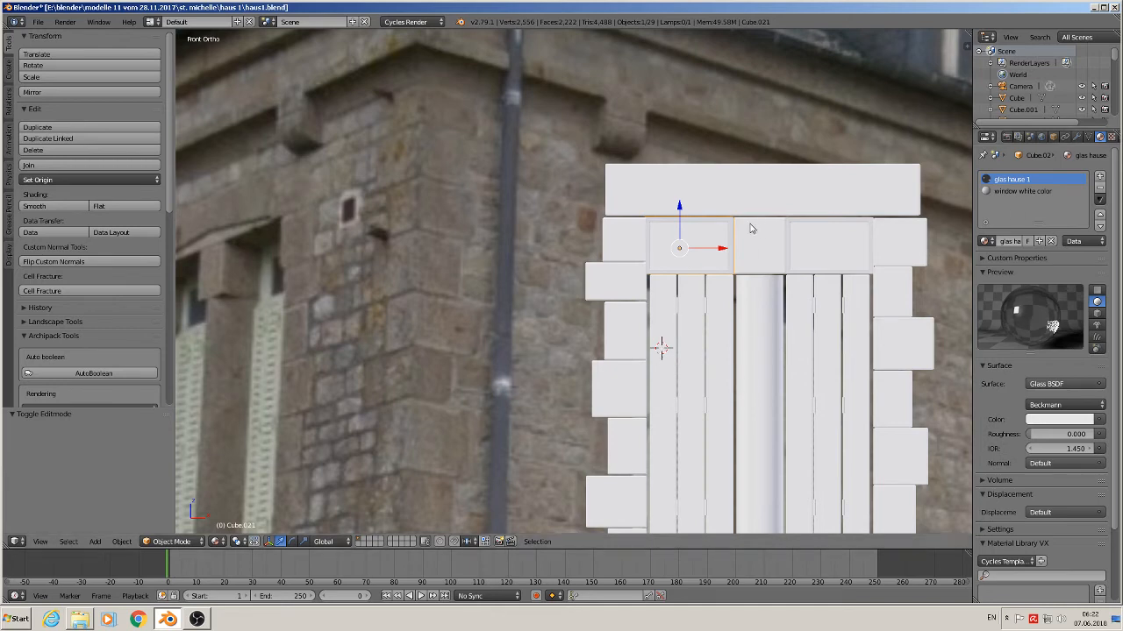
- Assign the existing "window white color" material to the plank shutters
shift+middle_drag(699, 386, 492, 219)
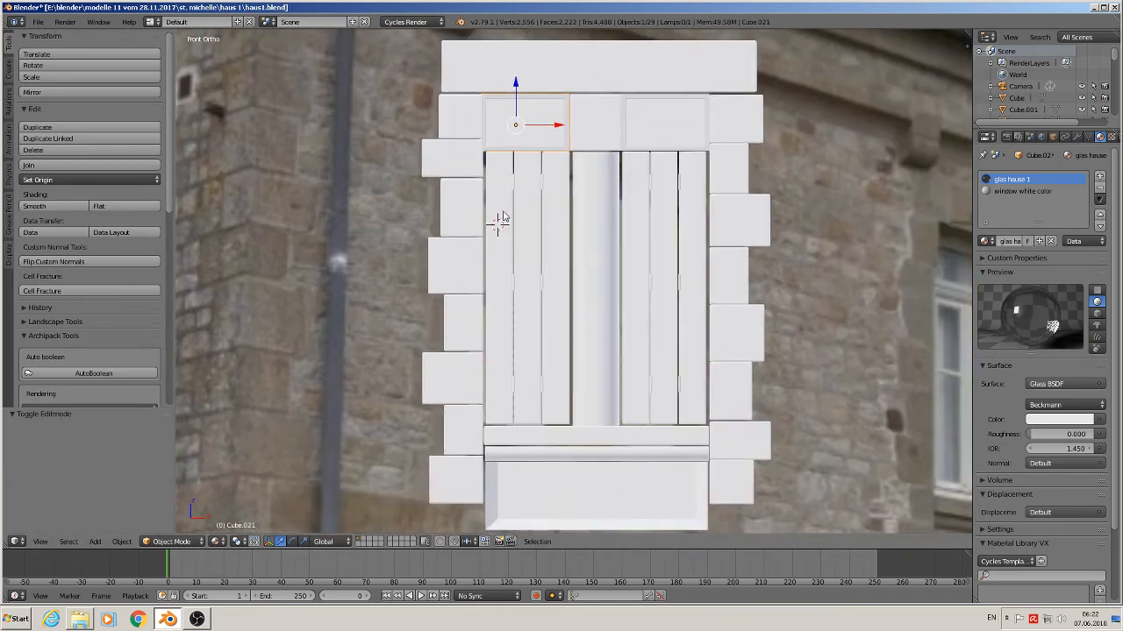
right_click(503, 216)
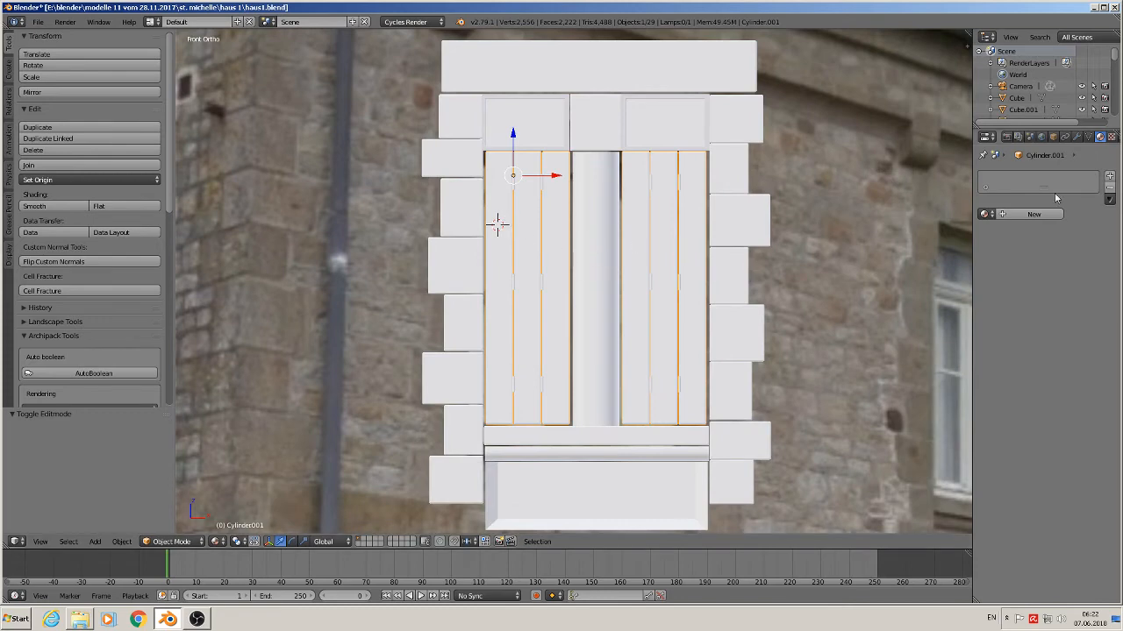
click(985, 214)
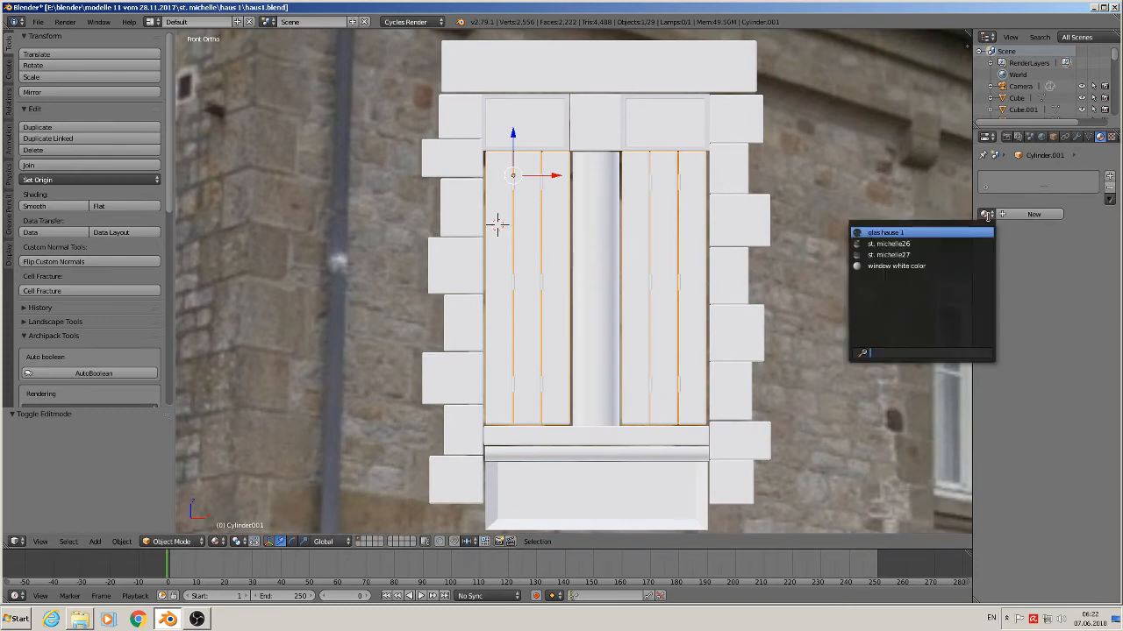
click(948, 265)
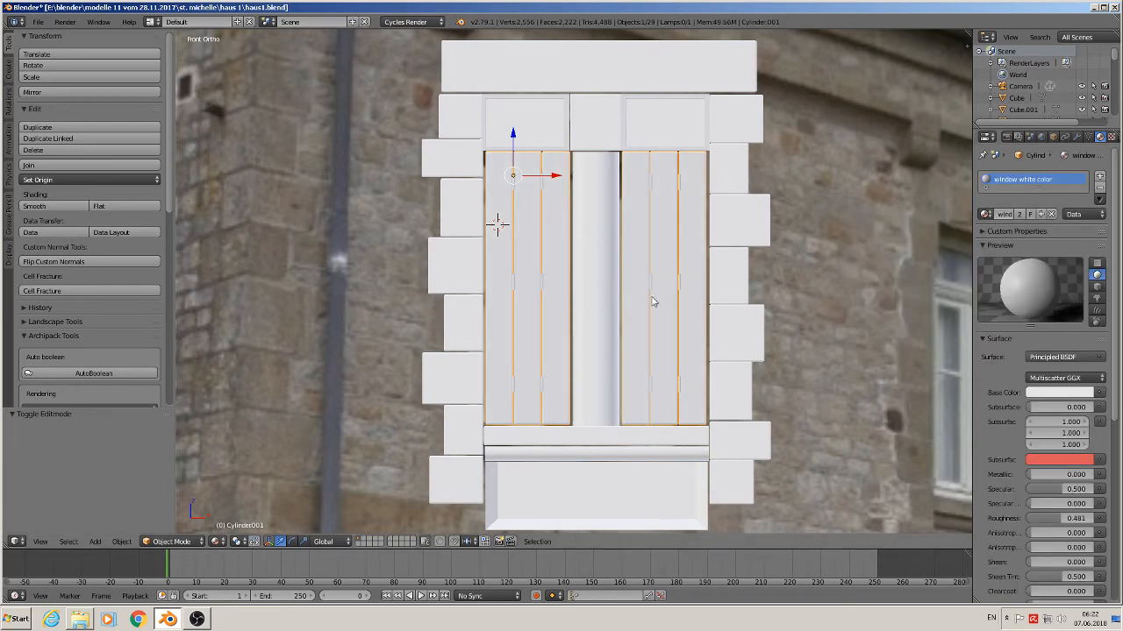
- Create a new material named "stone1" on the lintel above the windows and set its surface to Principled BSDF
right_click(535, 79)
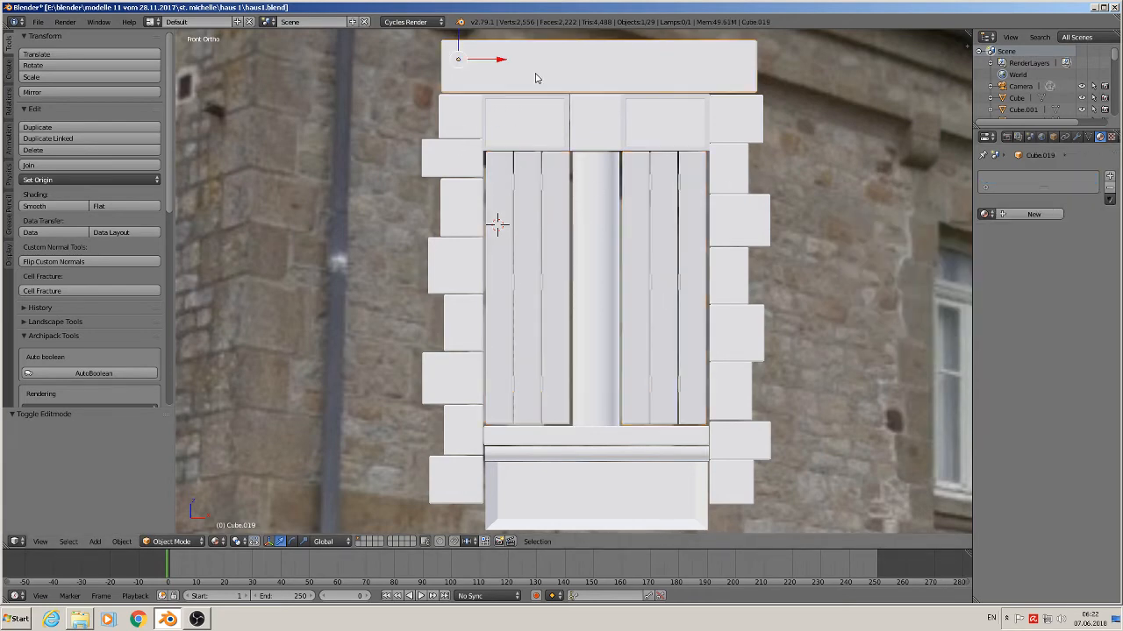
click(1022, 215)
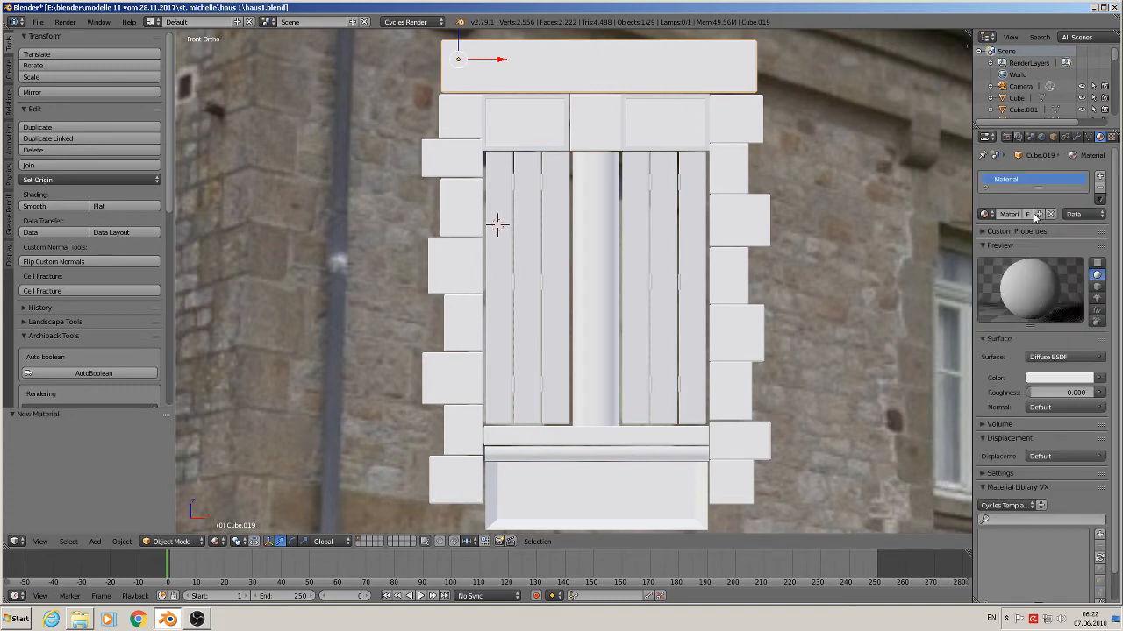
double_click(1011, 214)
key(BackSpace)
key(Return)
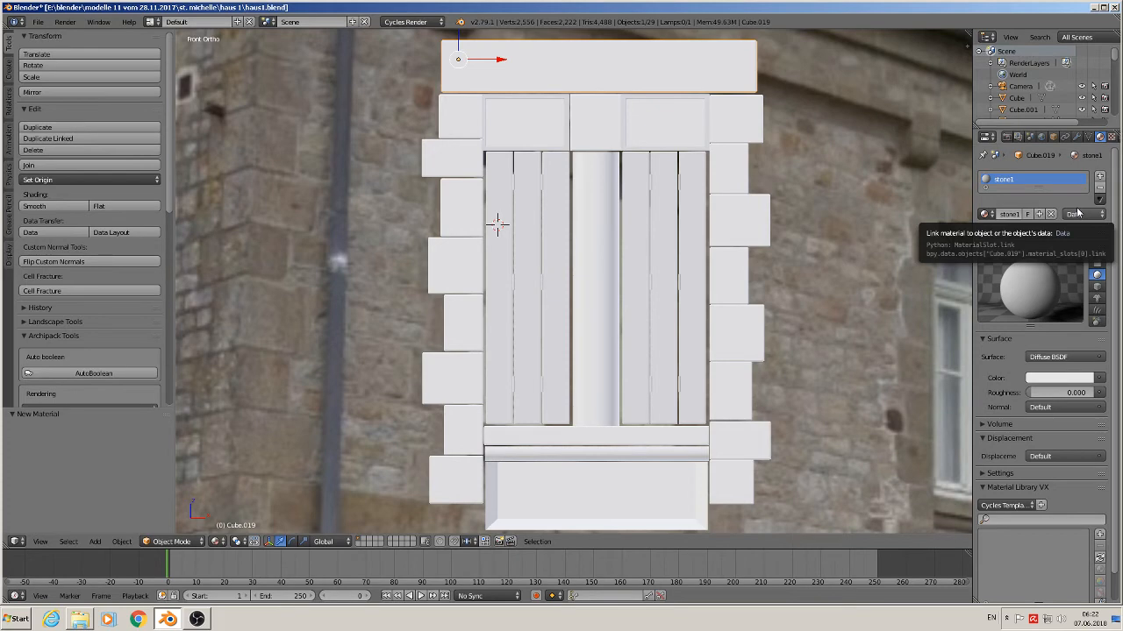
click(1057, 359)
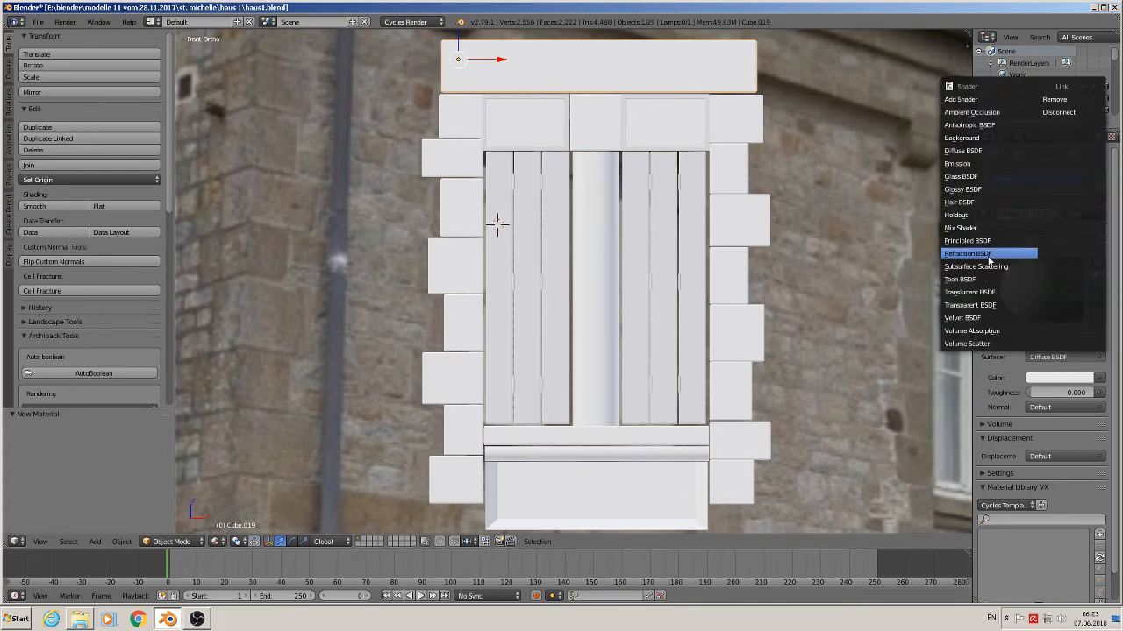
click(966, 240)
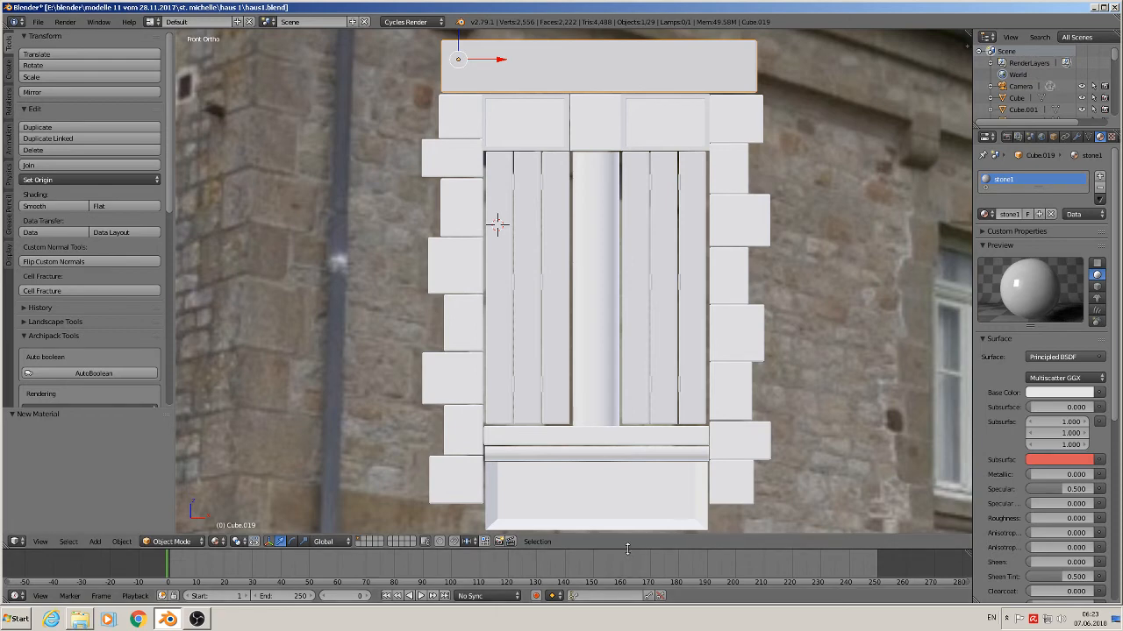
- Enlarge the timeline area, turn it into a Node Editor and hide its properties sidebar
drag(628, 550, 629, 364)
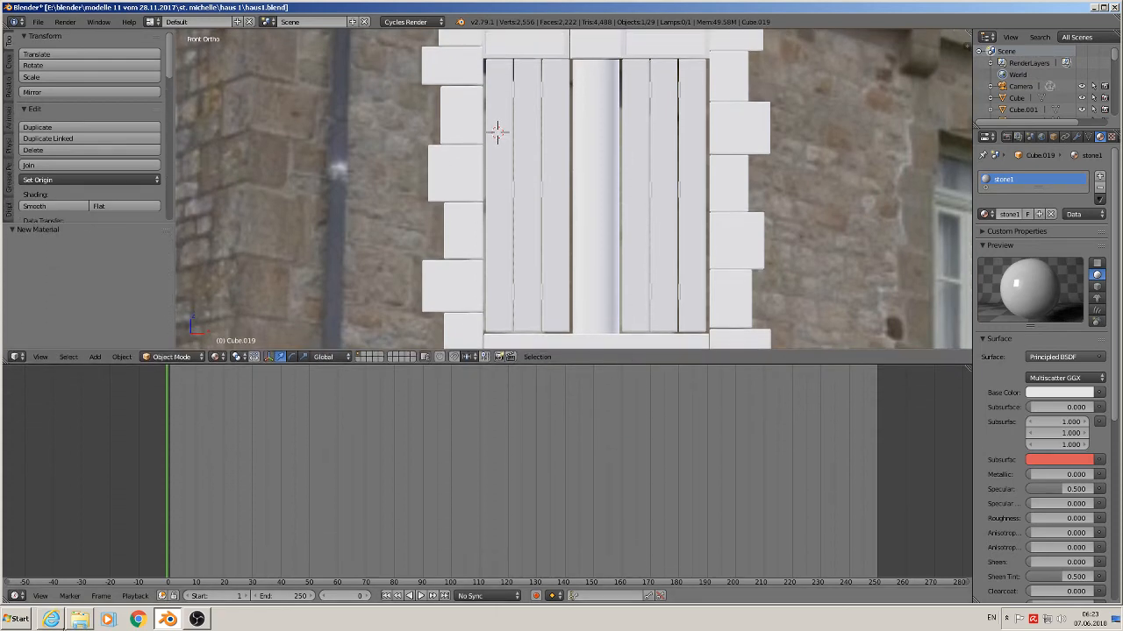
click(16, 596)
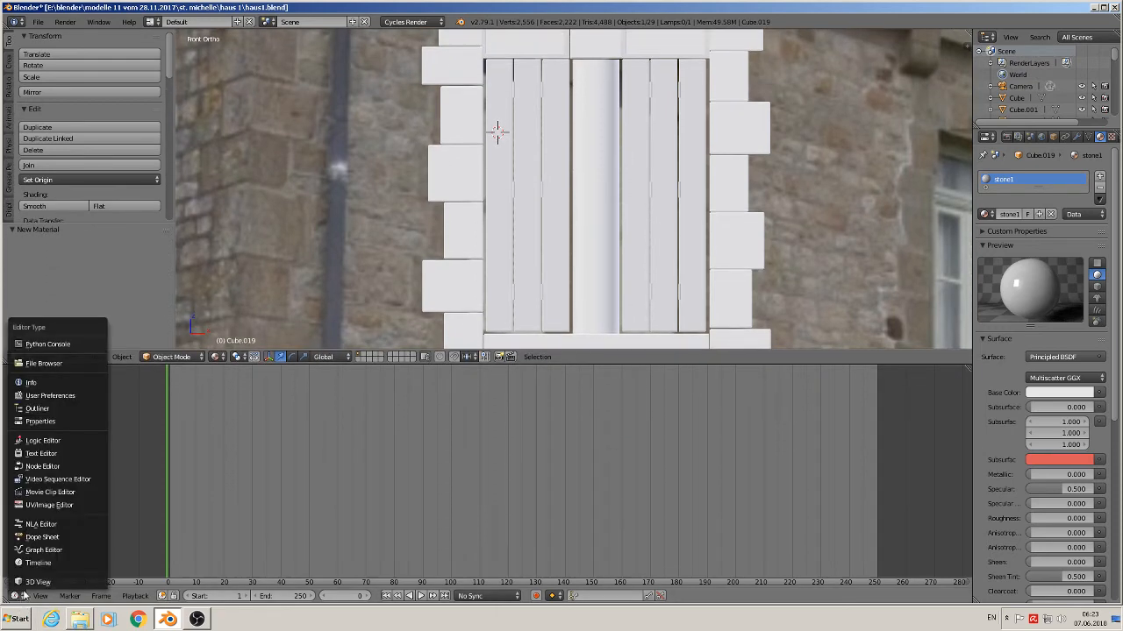
click(23, 472)
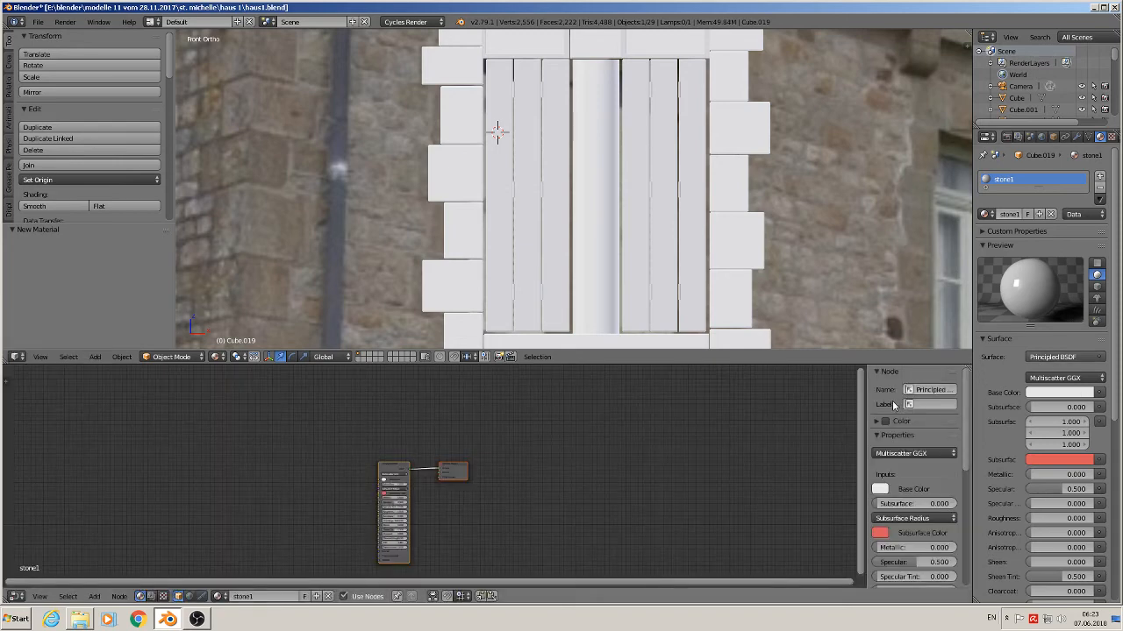
key(n)
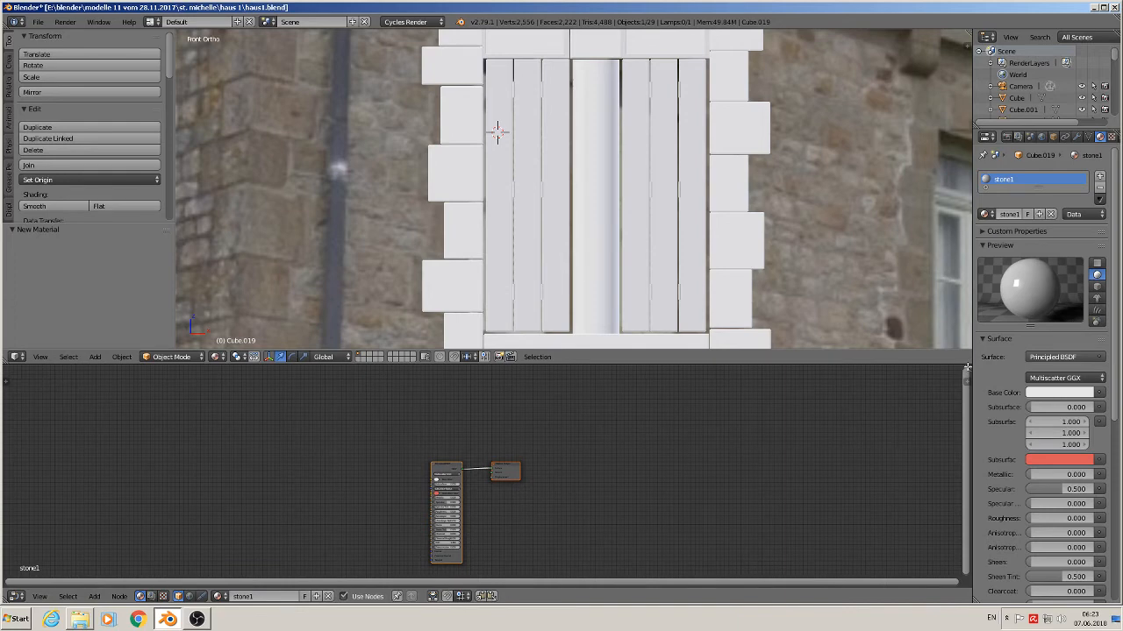
- Split the Node Editor area, make the new part a slightly narrower UV/Image Editor and save the file
drag(966, 368, 502, 508)
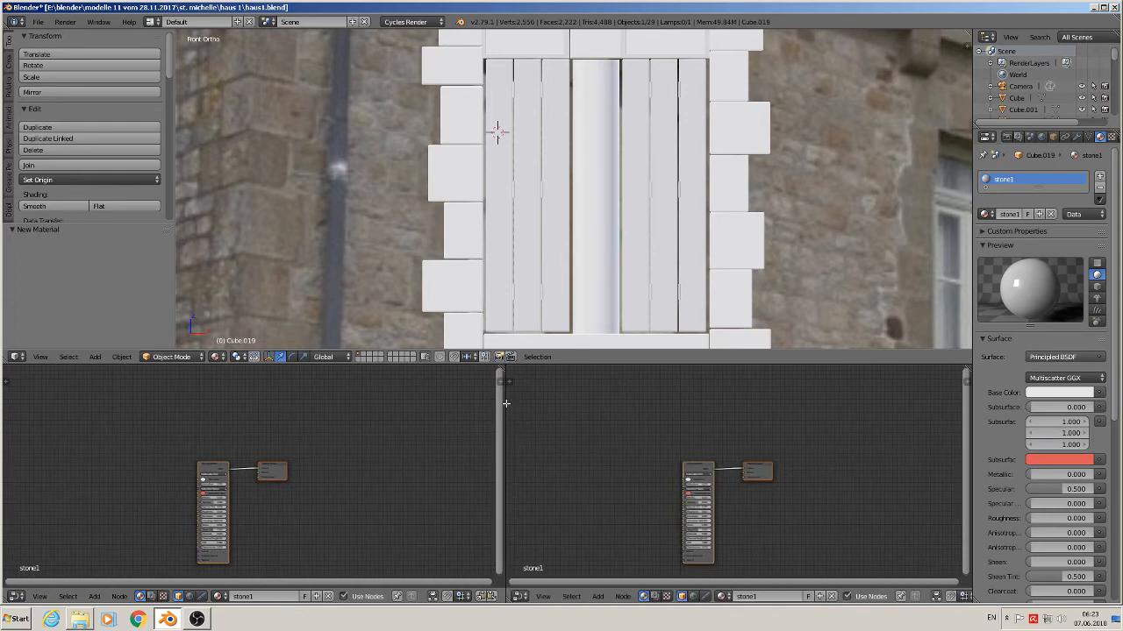
click(520, 597)
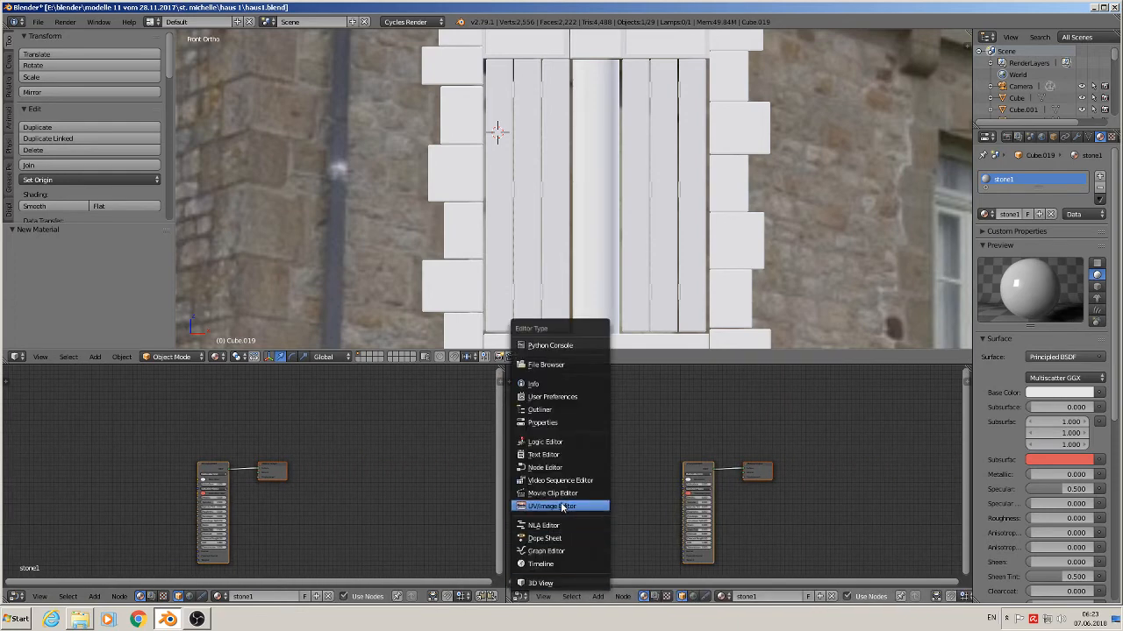
click(561, 507)
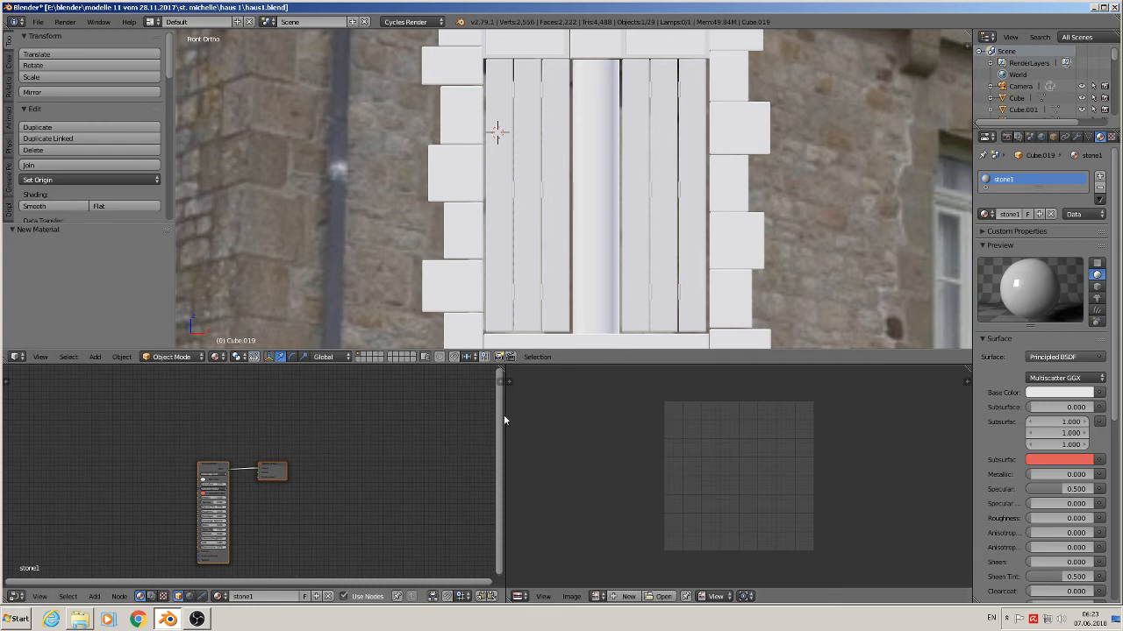
drag(502, 420, 579, 421)
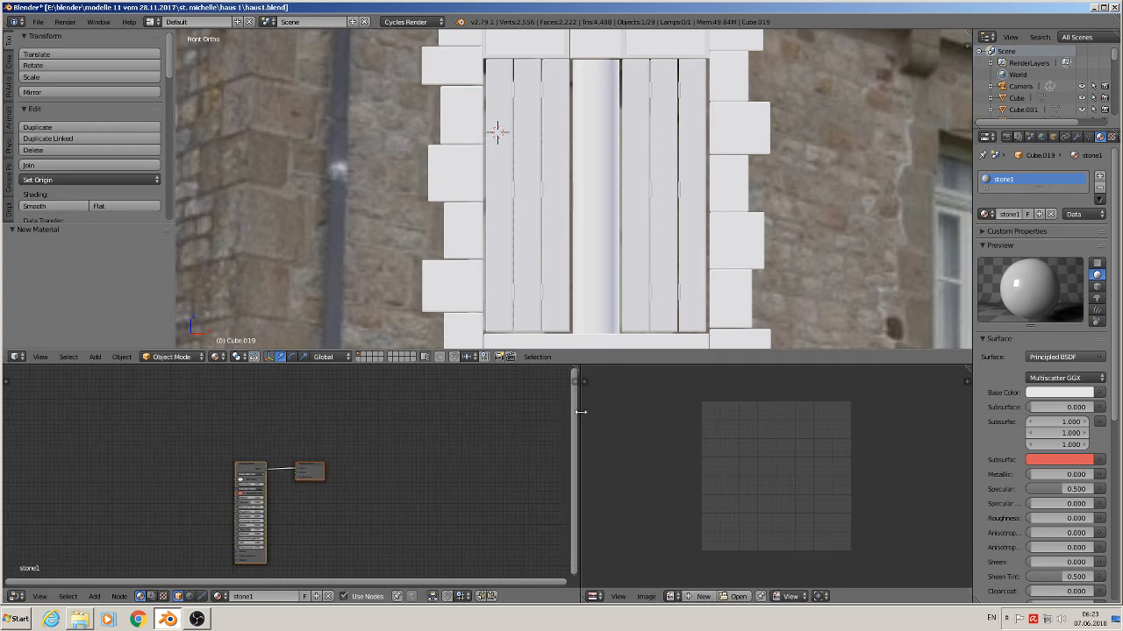
click(38, 22)
click(54, 111)
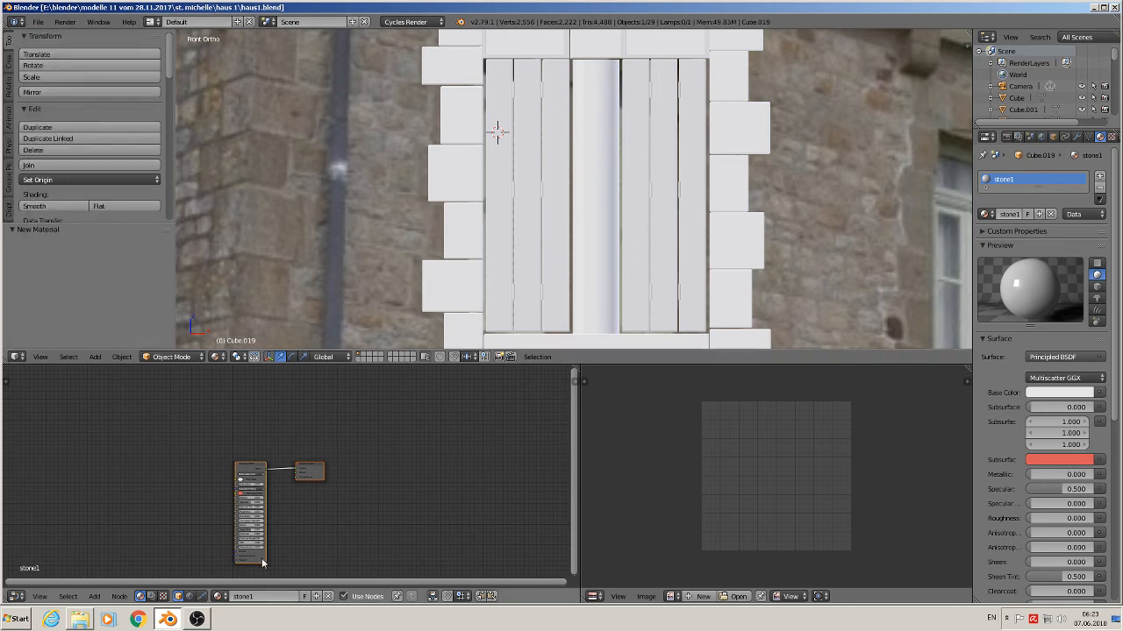
- Switch to the file explorer and copy the RockSmooth0077_1, RockSmooth0113_1, RockSmooth0116_1 and RocksArid0151_2 textures from the Stein folder
click(80, 621)
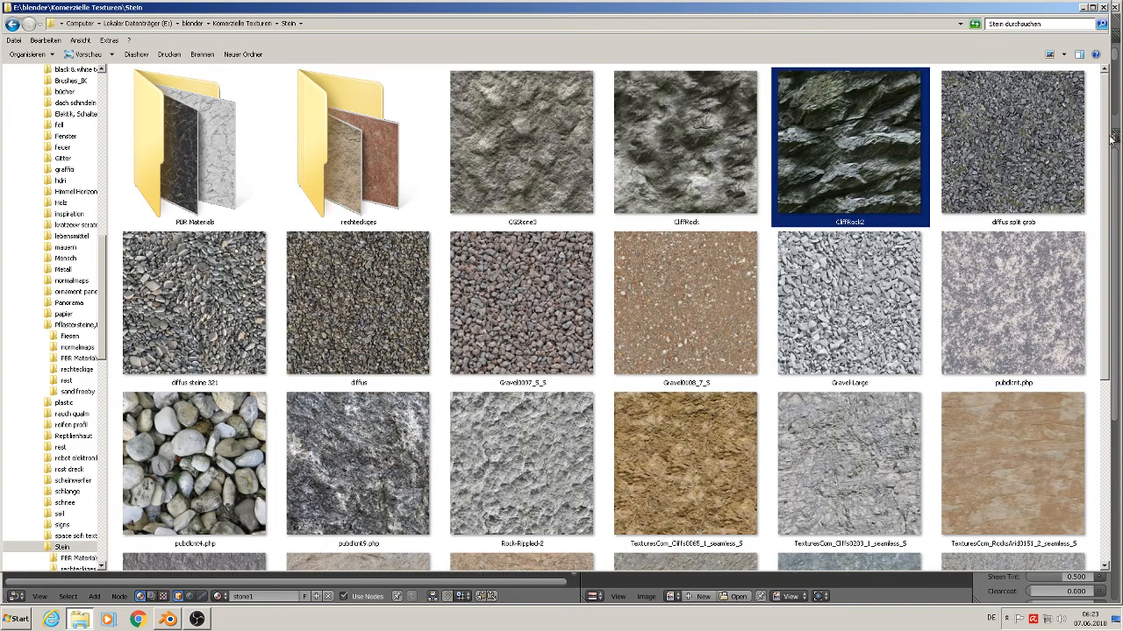
drag(1106, 149, 1086, 333)
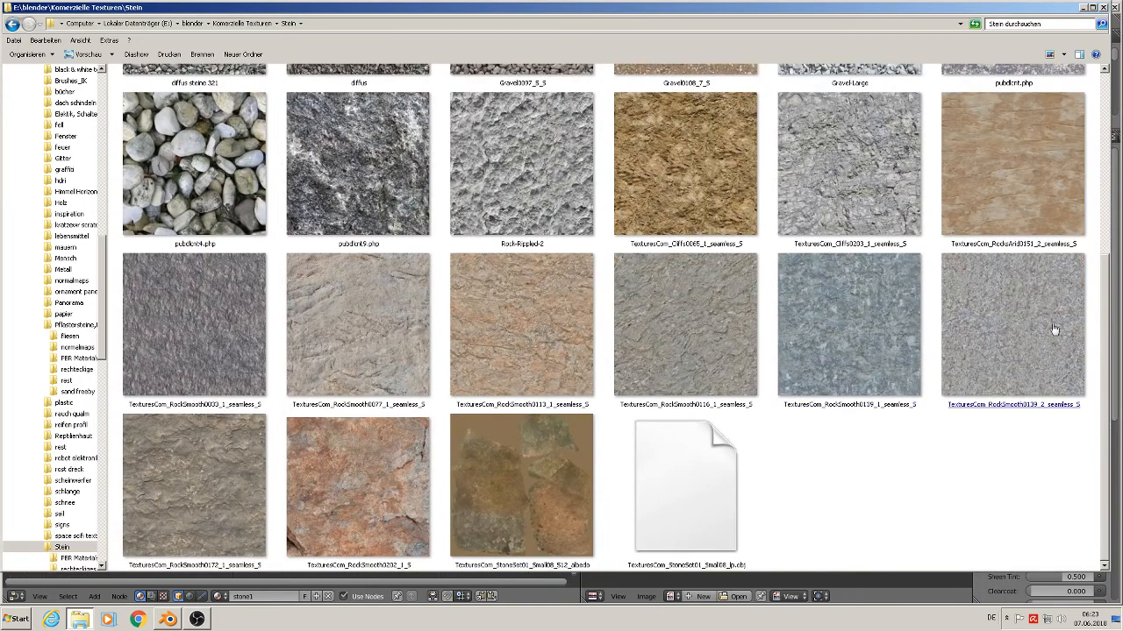
click(414, 327)
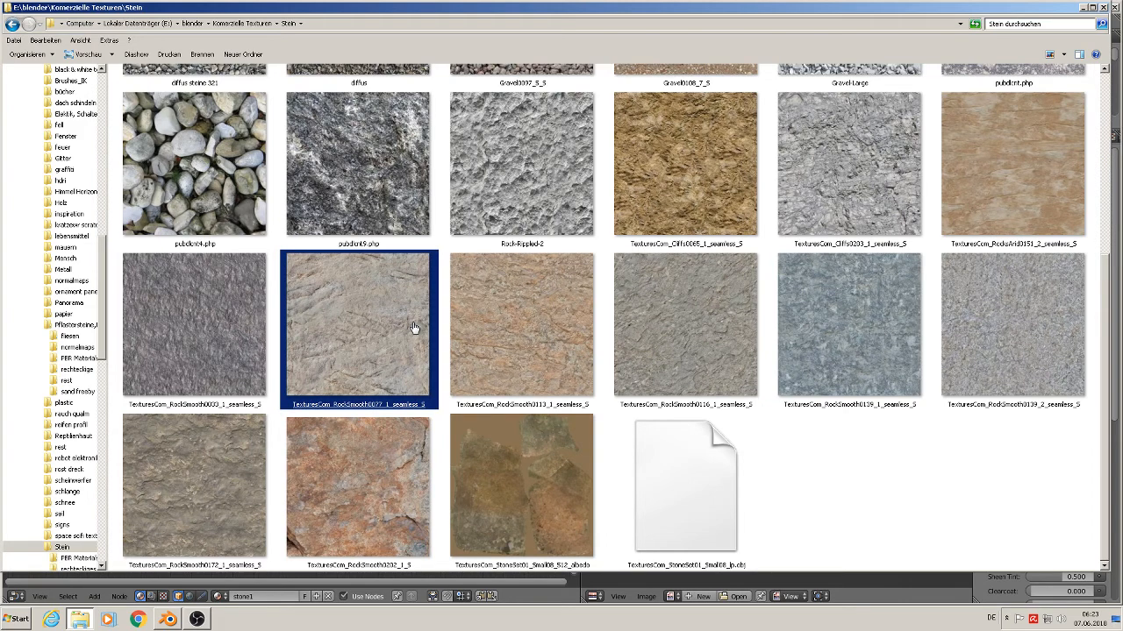
ctrl+click(526, 343)
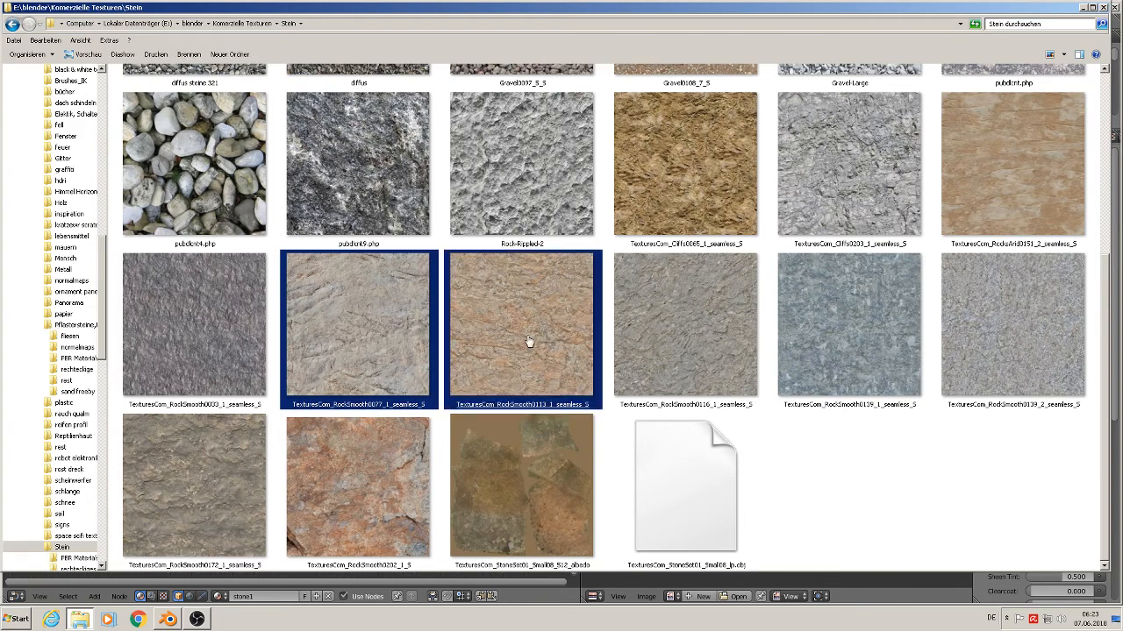
ctrl+click(683, 336)
ctrl+click(1072, 165)
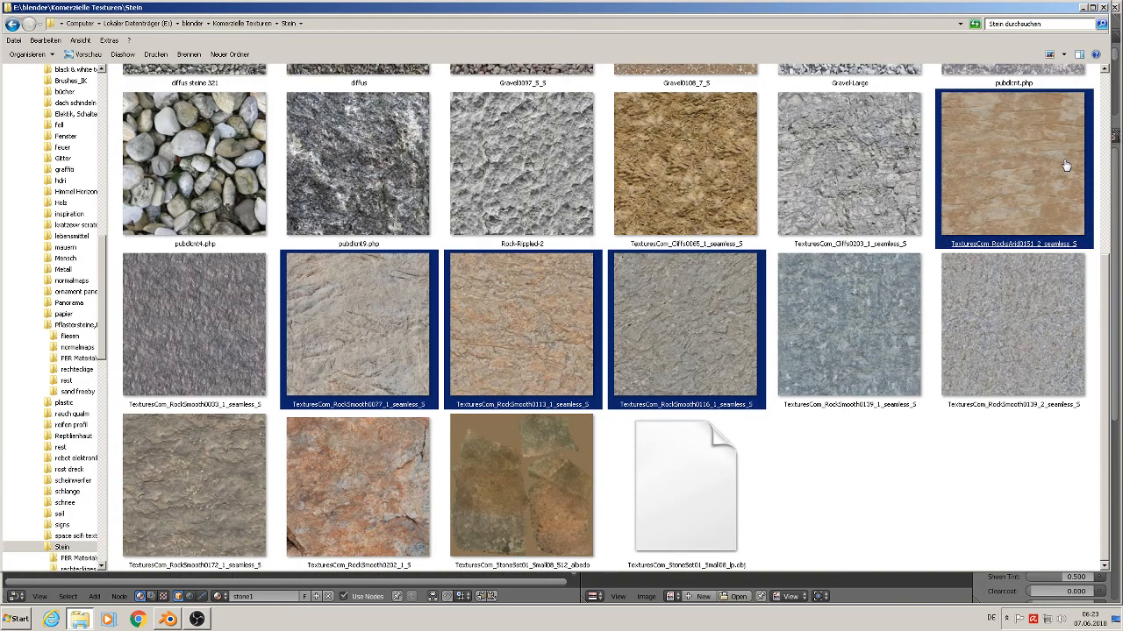
right_click(1065, 165)
click(1018, 317)
- Paste the copied rock textures into the textur folder inside modelle 11 vom 28.11.2017\st. michelle
click(195, 25)
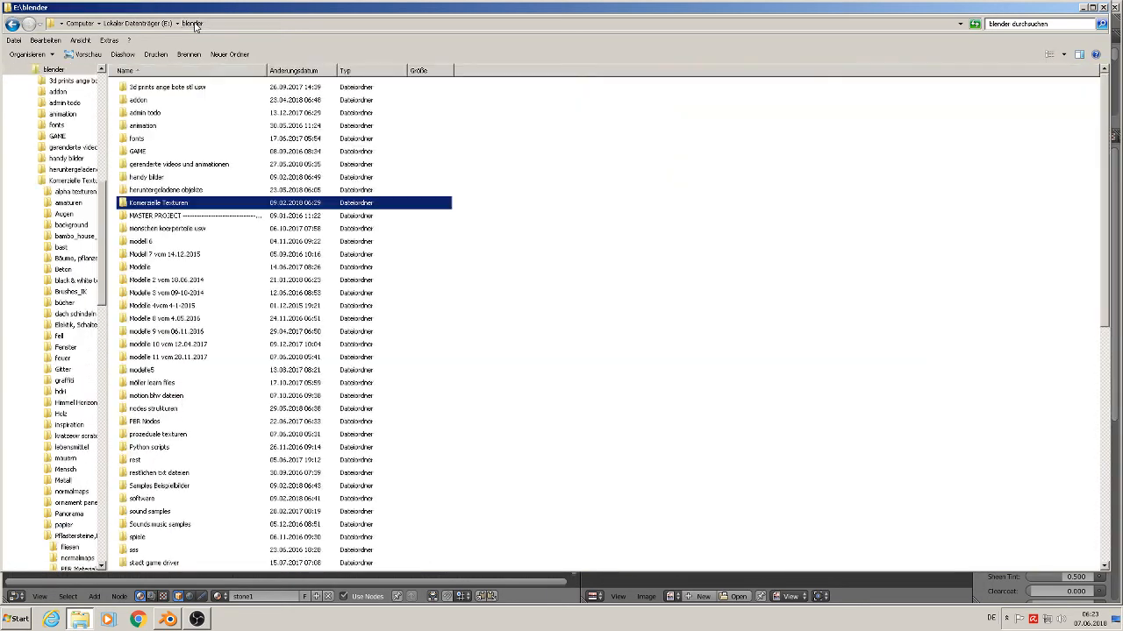
double_click(179, 357)
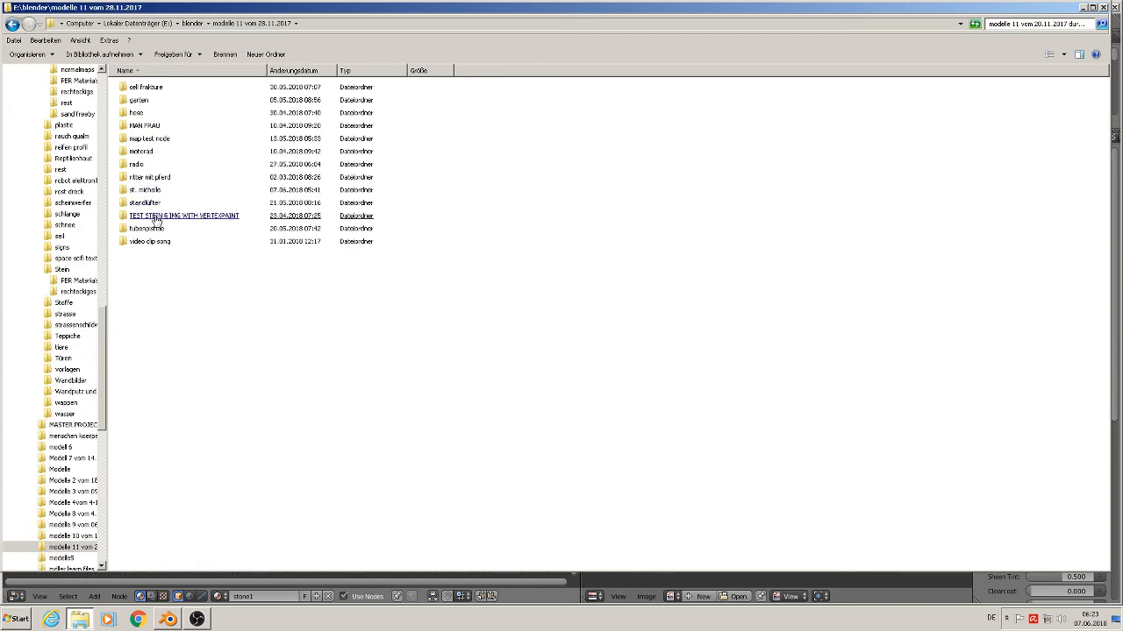
double_click(145, 191)
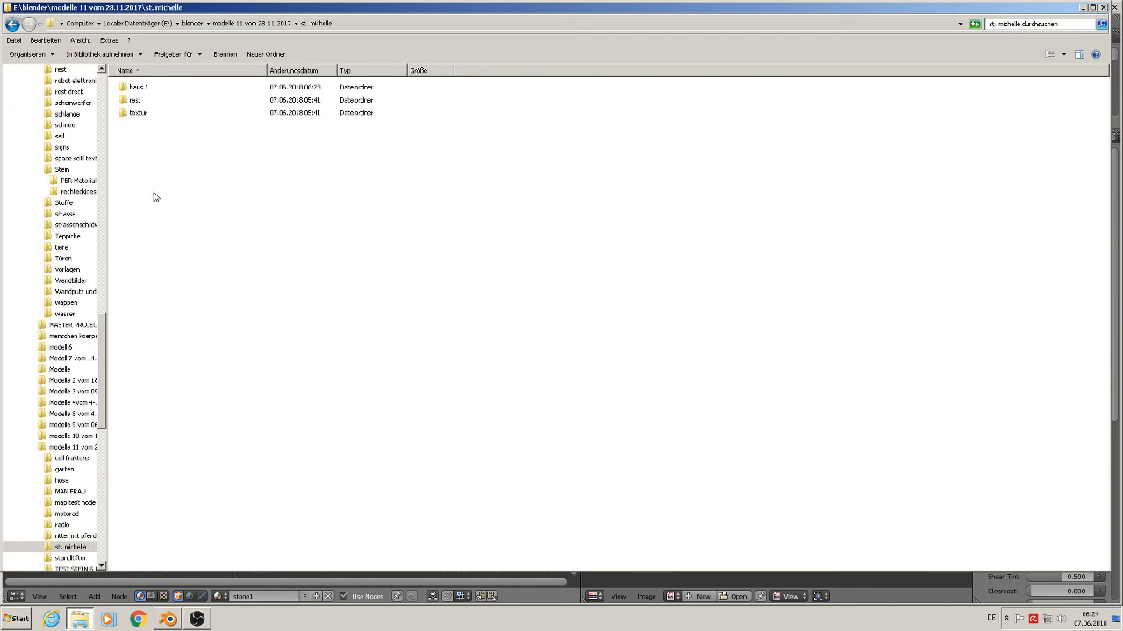
click(150, 90)
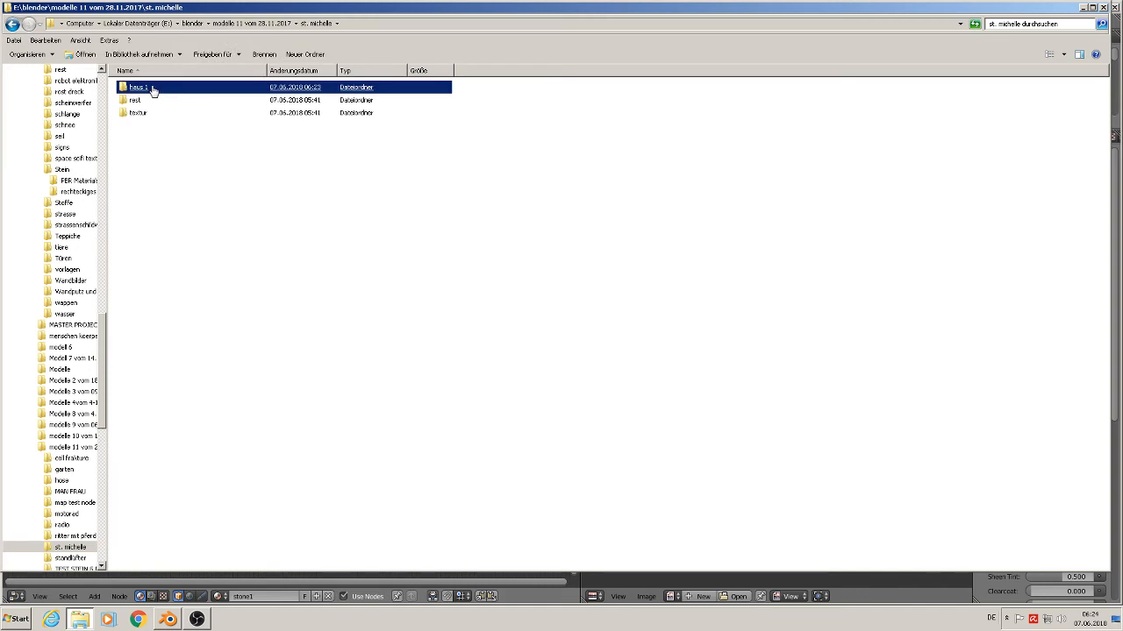
click(136, 119)
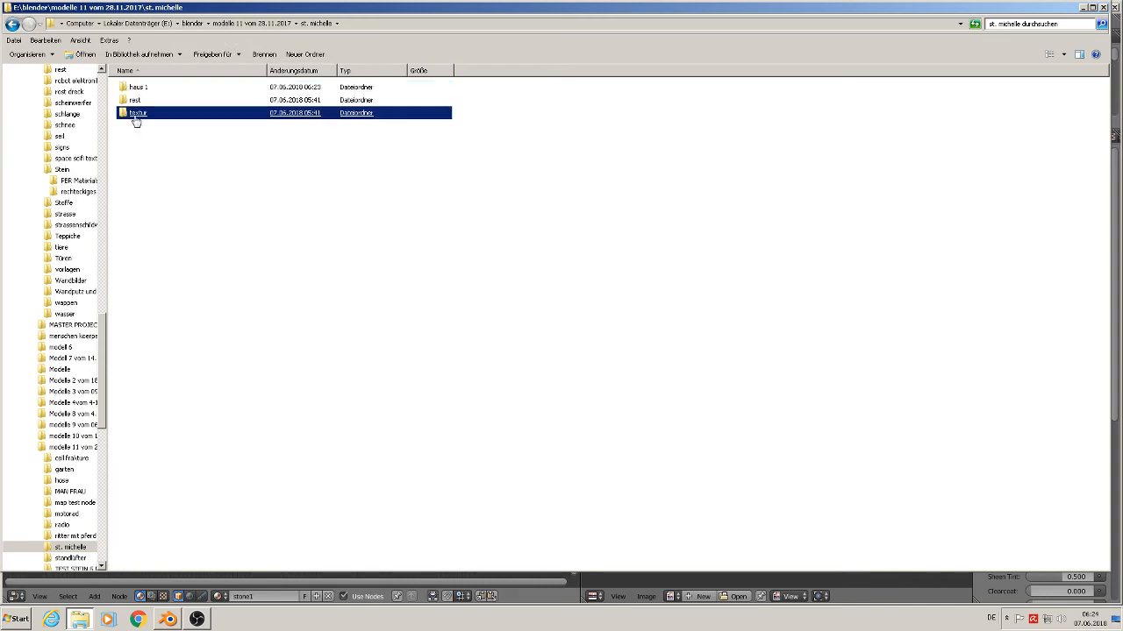
double_click(136, 119)
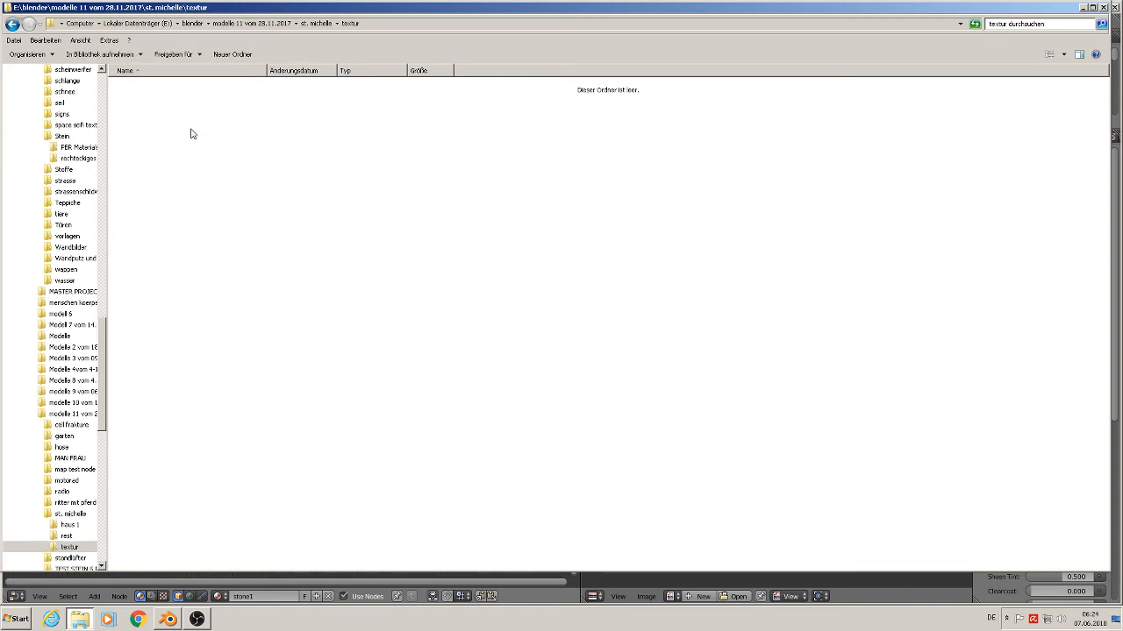
right_click(191, 133)
click(245, 196)
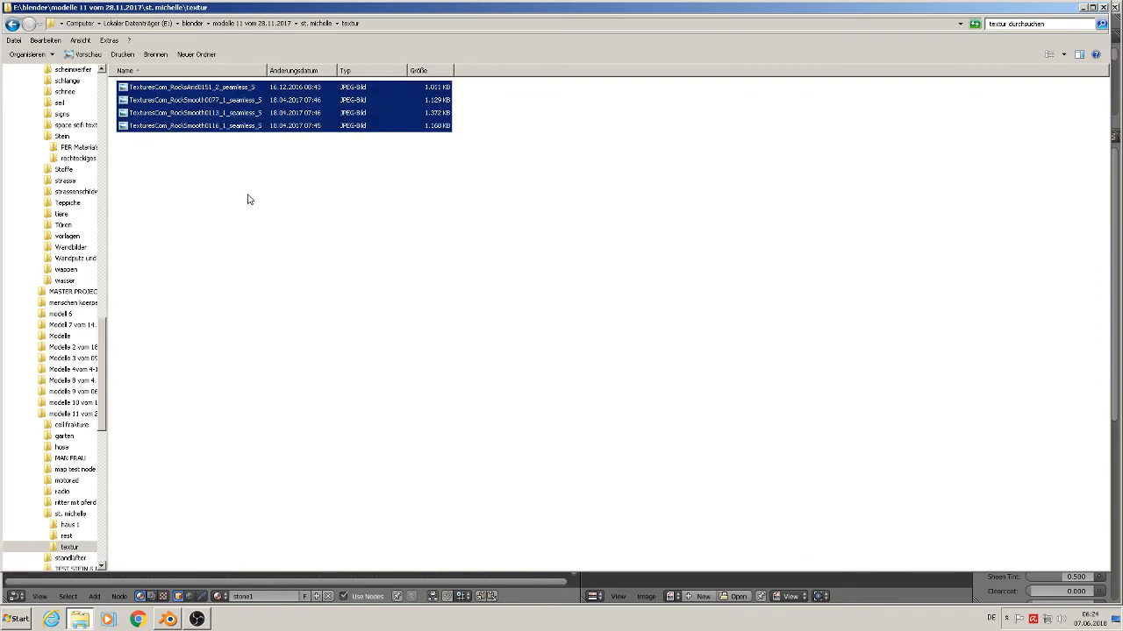
- Deselect the pasted textures and show the textur folder's files as extra large icons
click(258, 217)
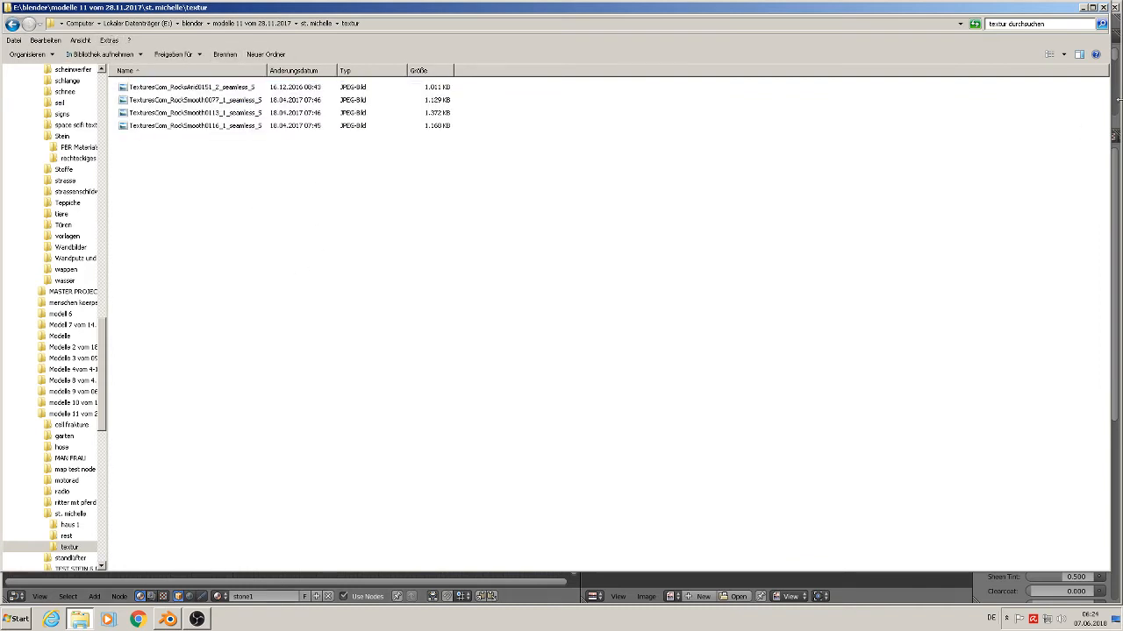
click(1063, 54)
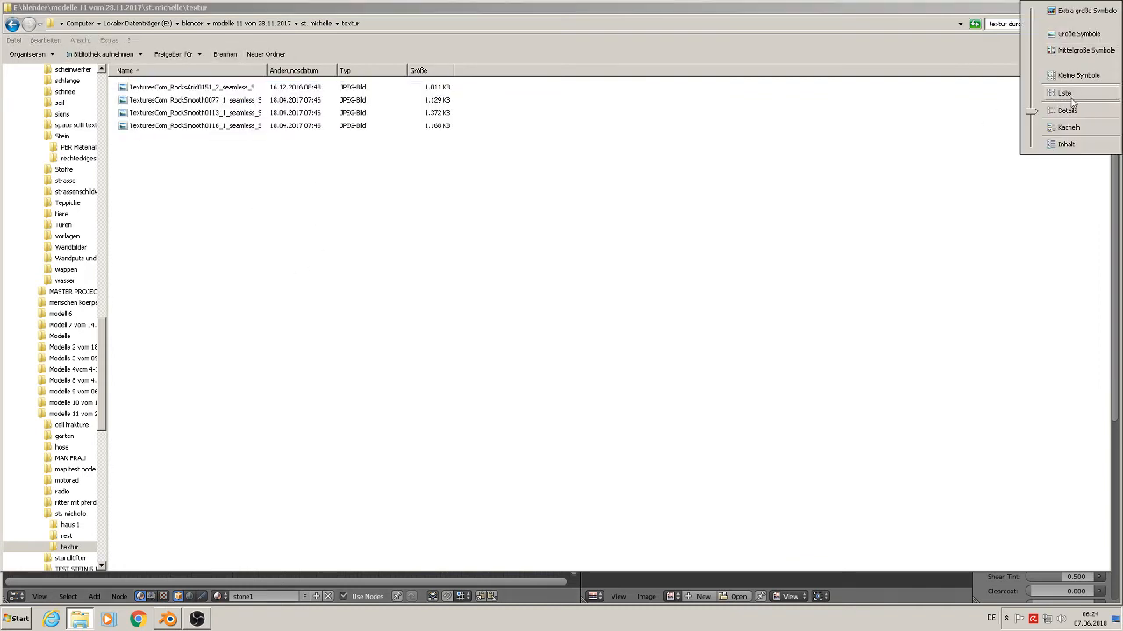
click(1086, 10)
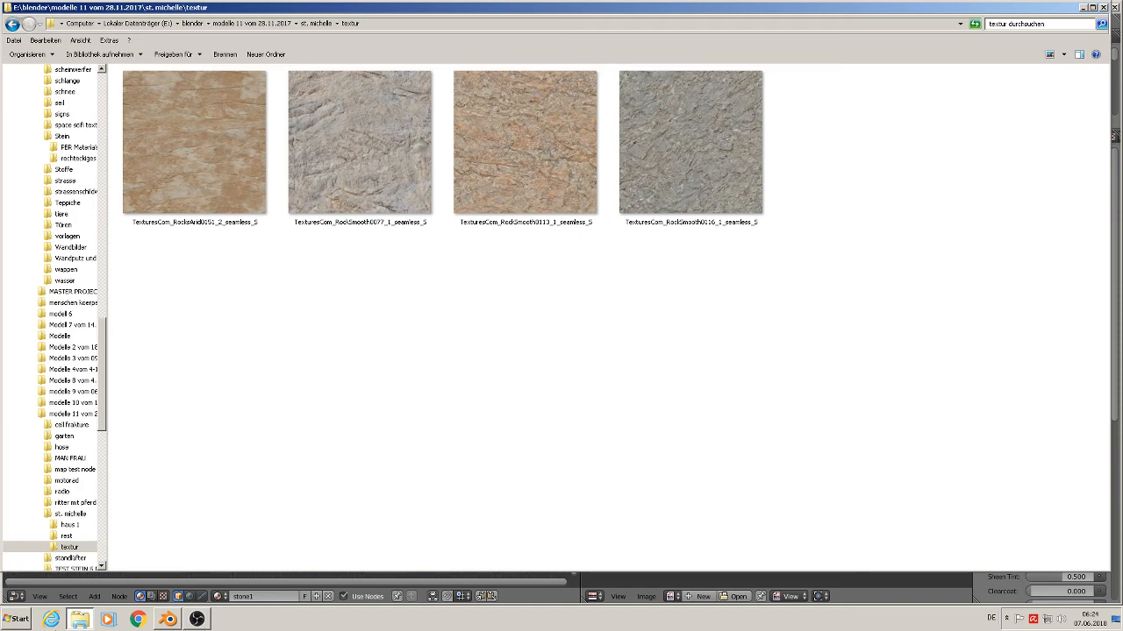
- Switch back to Blender and enlarge the Node Editor and UV/Image Editor areas at the 3D view's expense
click(640, 585)
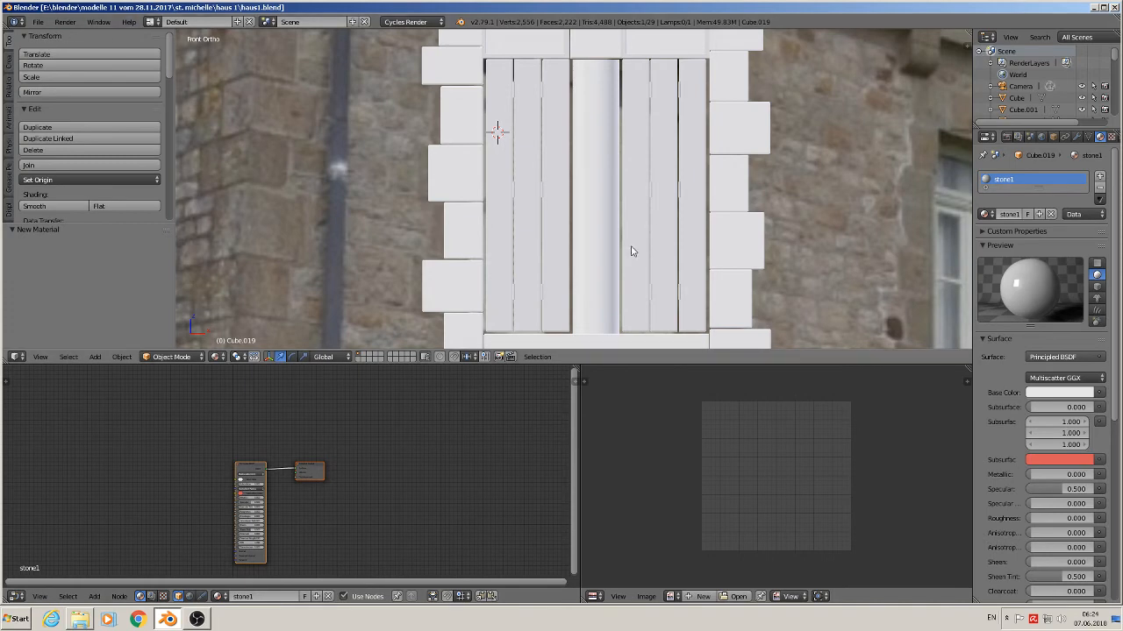
scroll(610, 344, down, 5)
scroll(582, 293, up, 4)
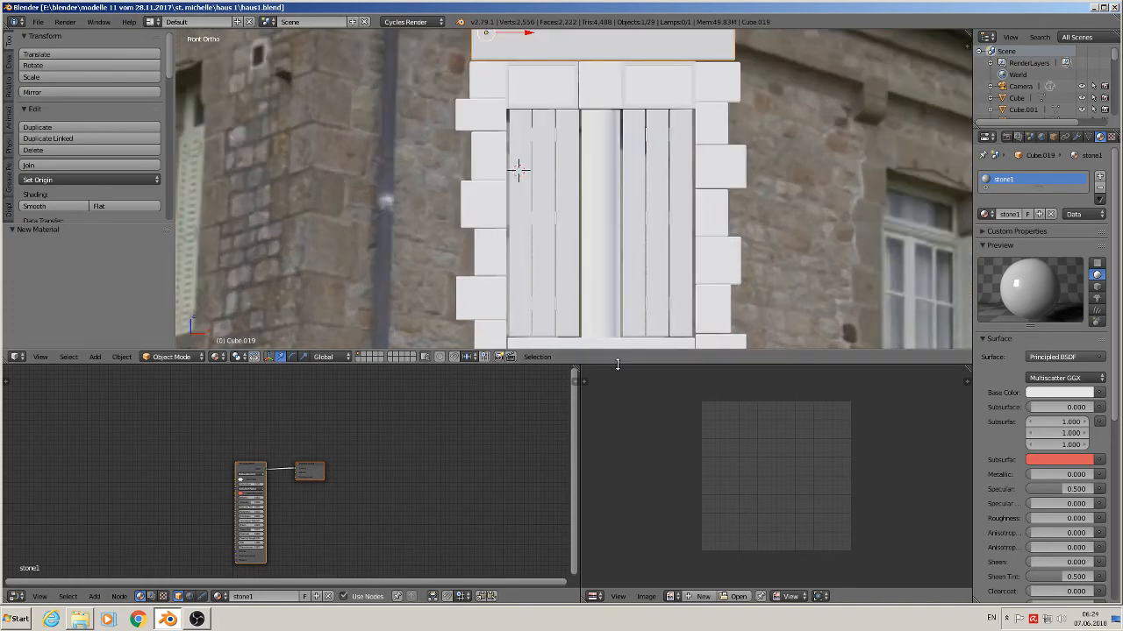
drag(618, 363, 619, 532)
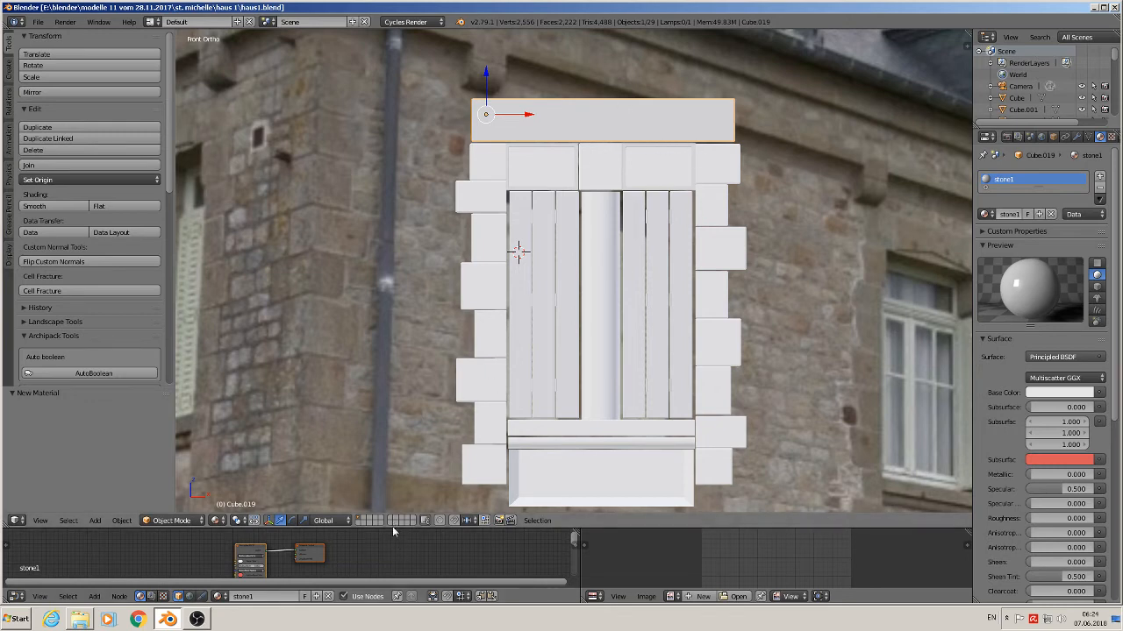
drag(392, 529, 384, 247)
- Add a Texture Coordinate node well before the Principled BSDF in the stone1 node tree
scroll(338, 424, up, 3)
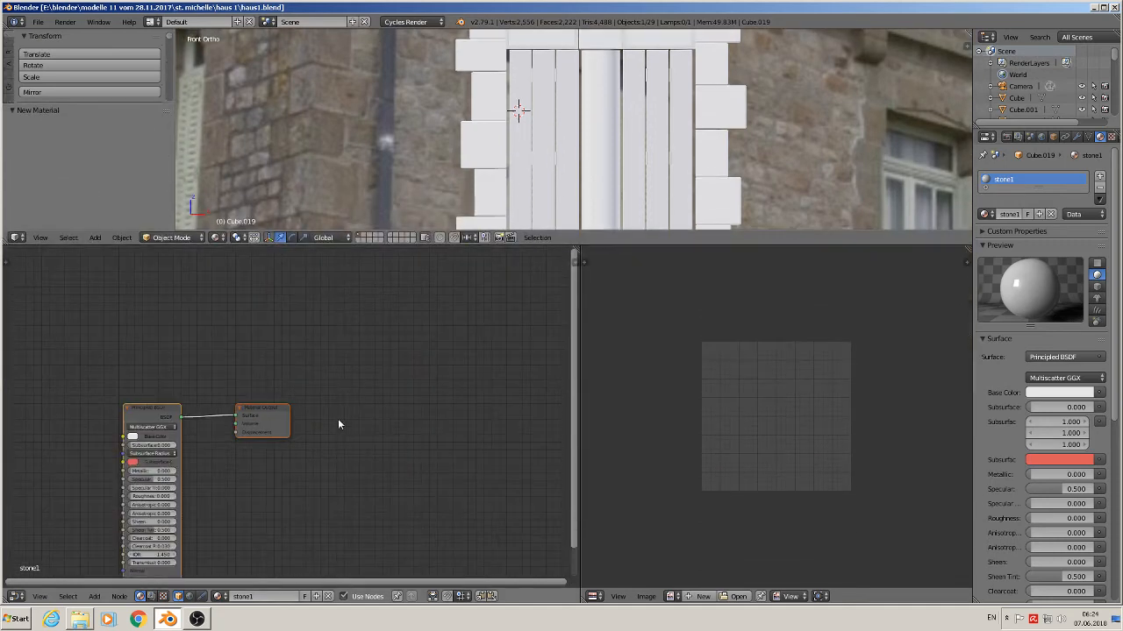
middle_drag(338, 424, 5, 371)
middle_drag(211, 401, 251, 410)
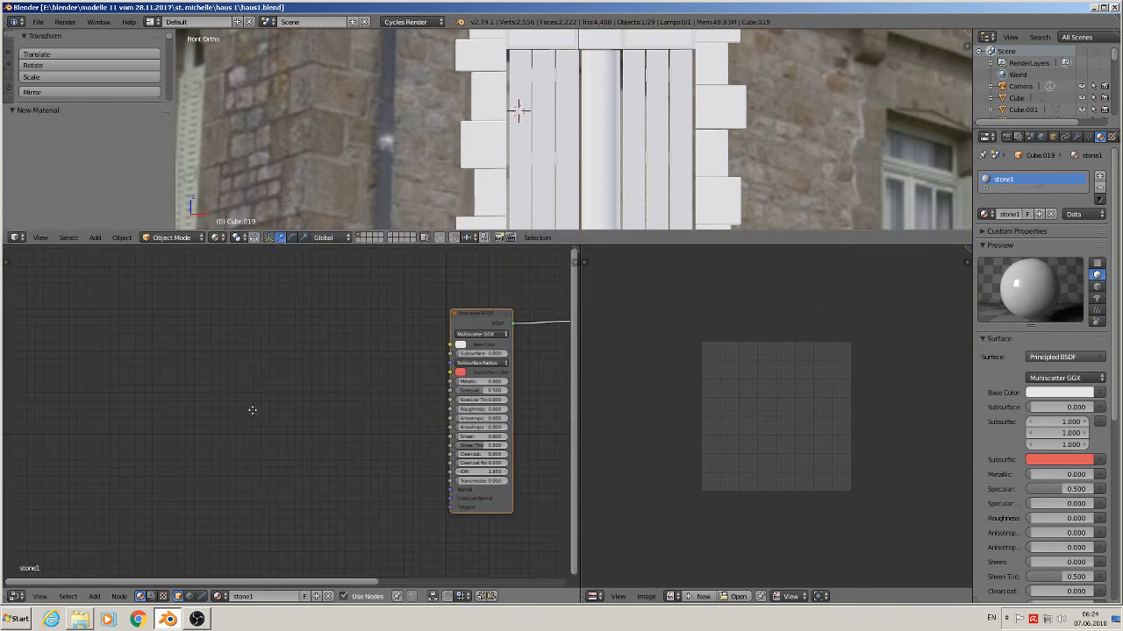
click(94, 597)
mouse_move(104, 573)
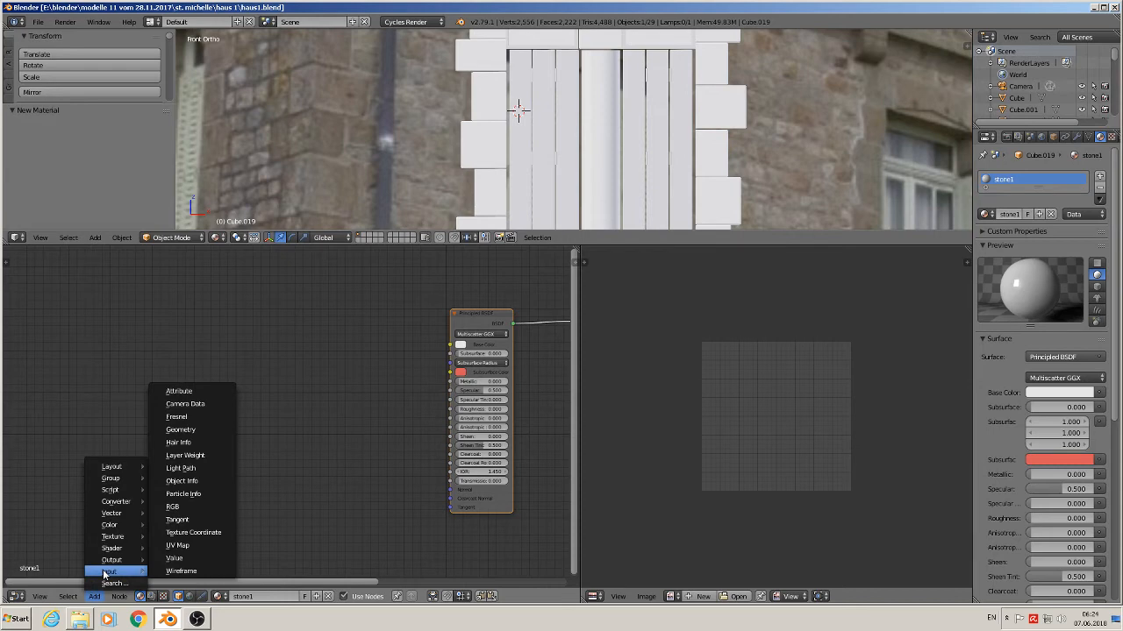
click(204, 537)
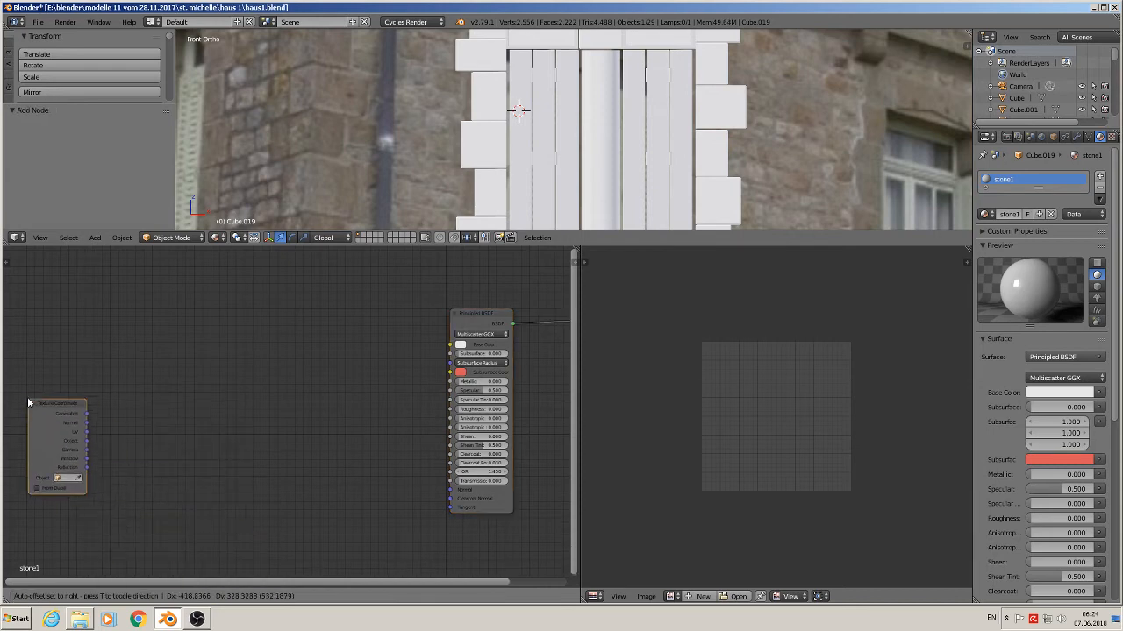
click(18, 388)
- Add a Mapping node beside the Texture Coordinate node and set its vector type to Texture
click(93, 596)
mouse_move(134, 492)
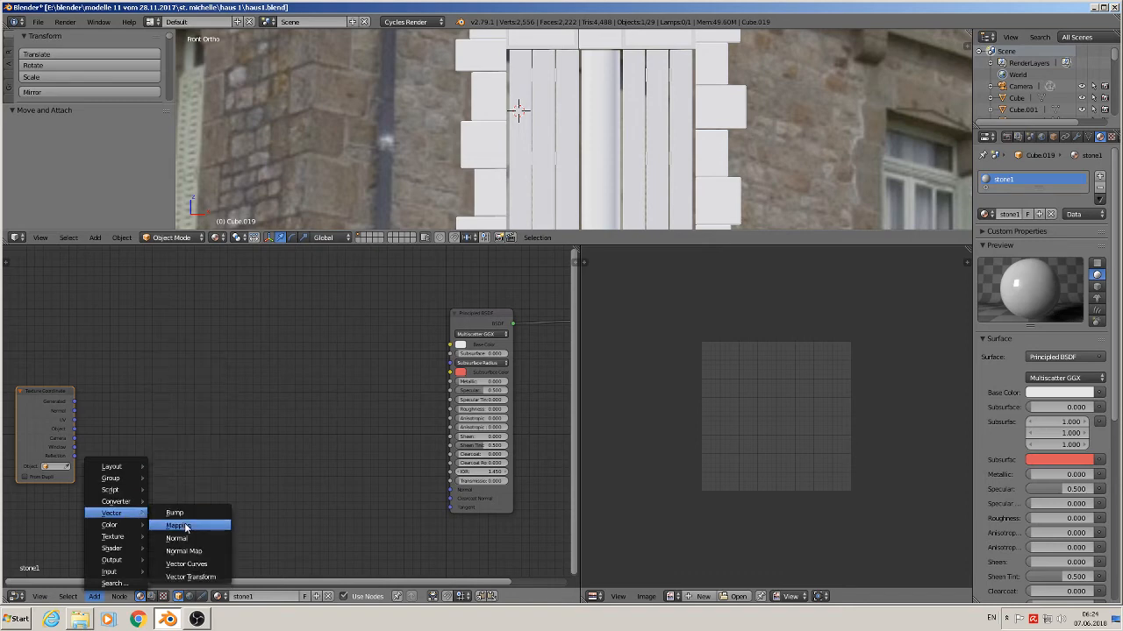
click(182, 524)
click(97, 376)
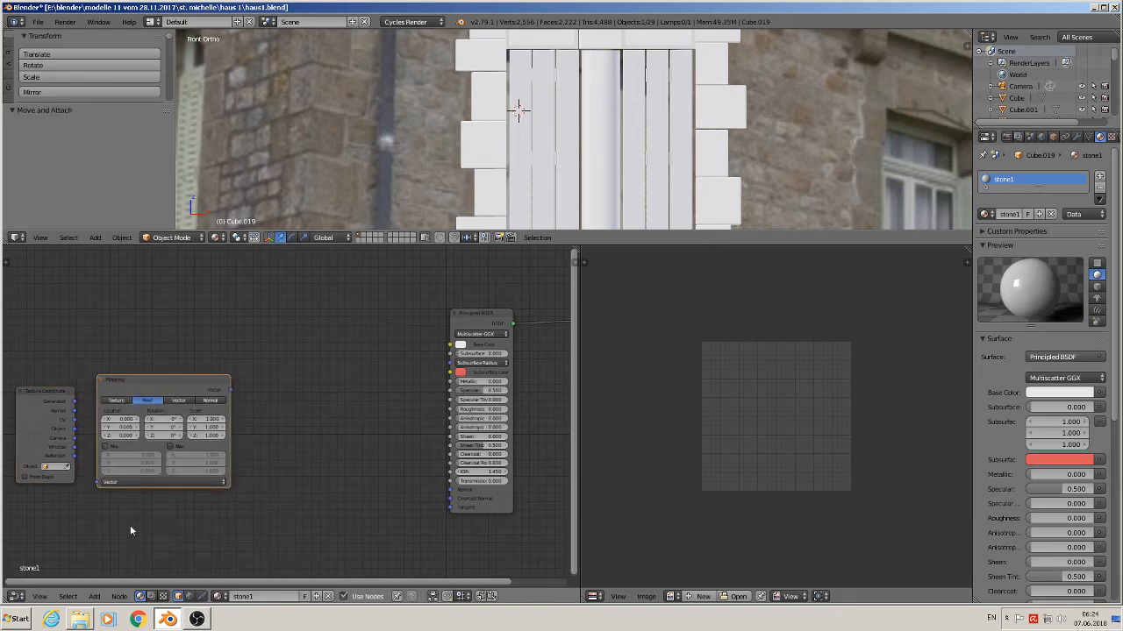
click(115, 400)
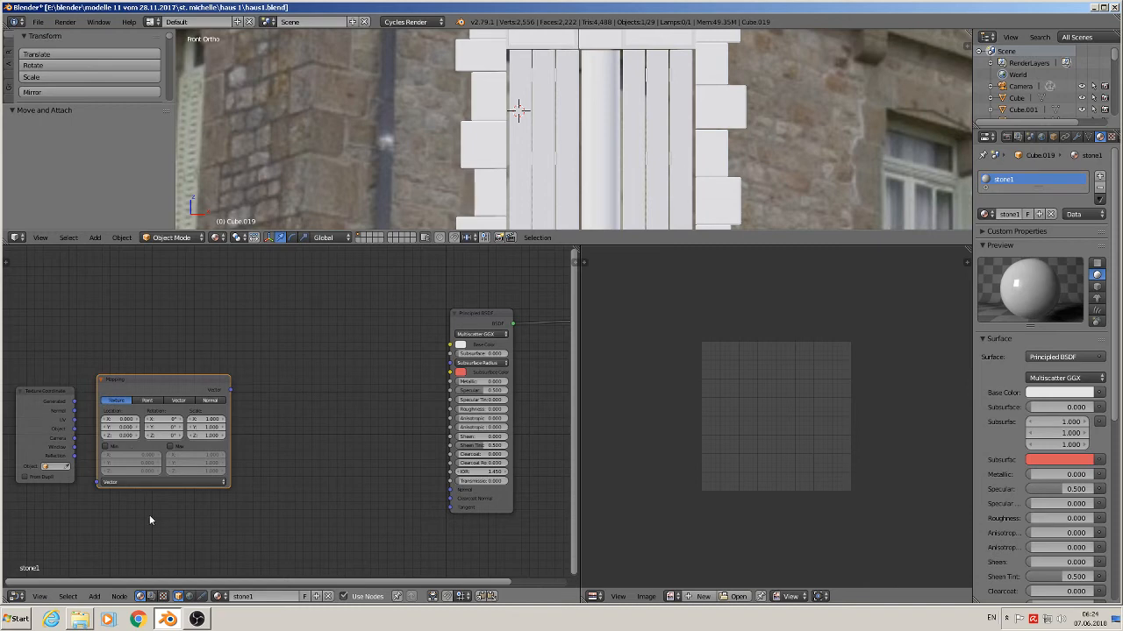
- Add an Image Texture node between the Mapping node and the Principled BSDF
click(96, 597)
mouse_move(117, 538)
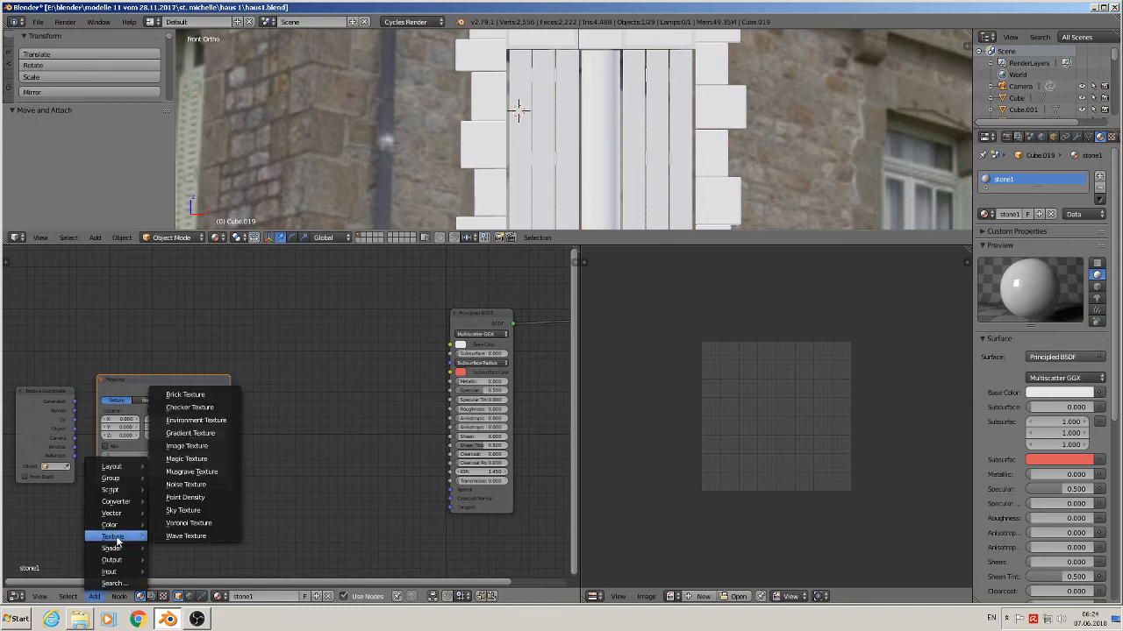
click(186, 445)
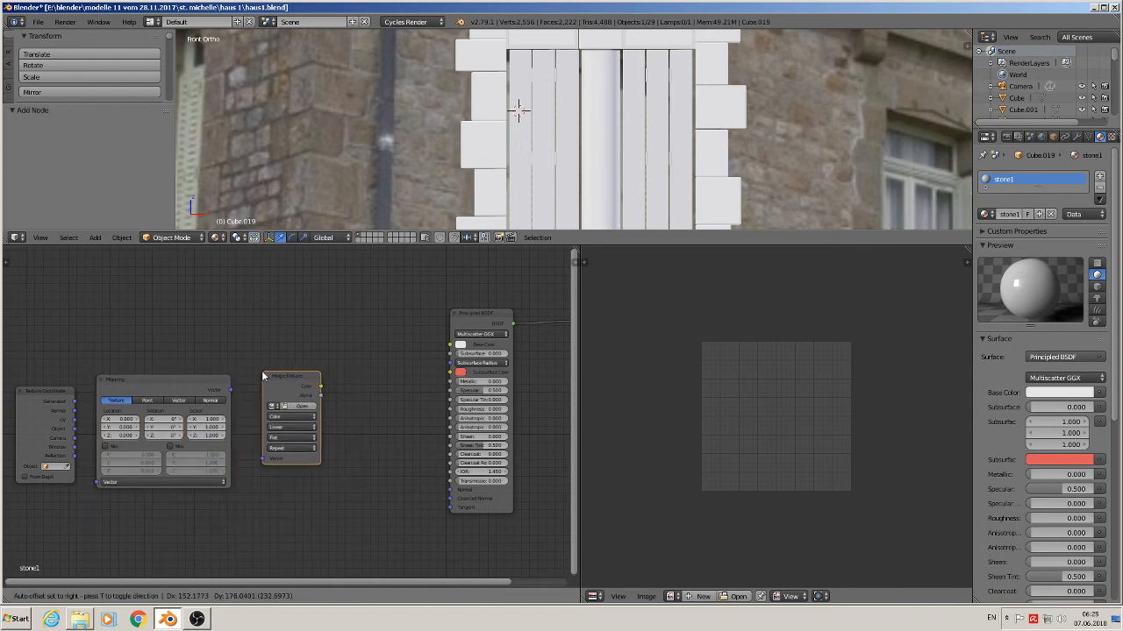
click(270, 328)
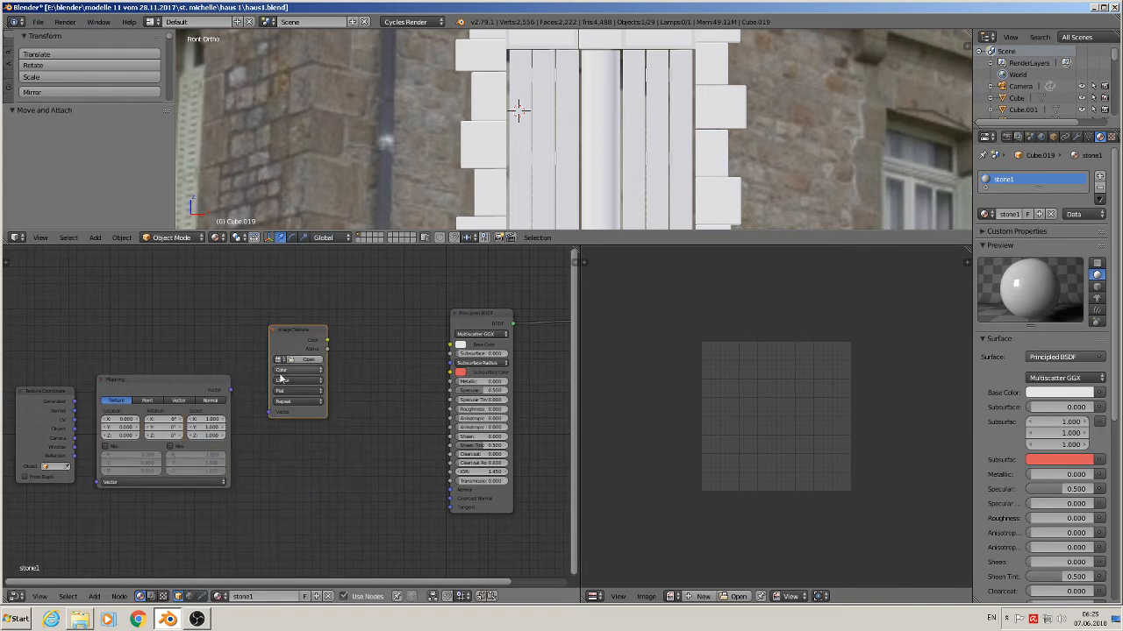
- Link the UV output to Mapping, Mapping to the Image Texture's vector, and the texture's color to the Principled BSDF's Base Color
scroll(58, 431, up, 2)
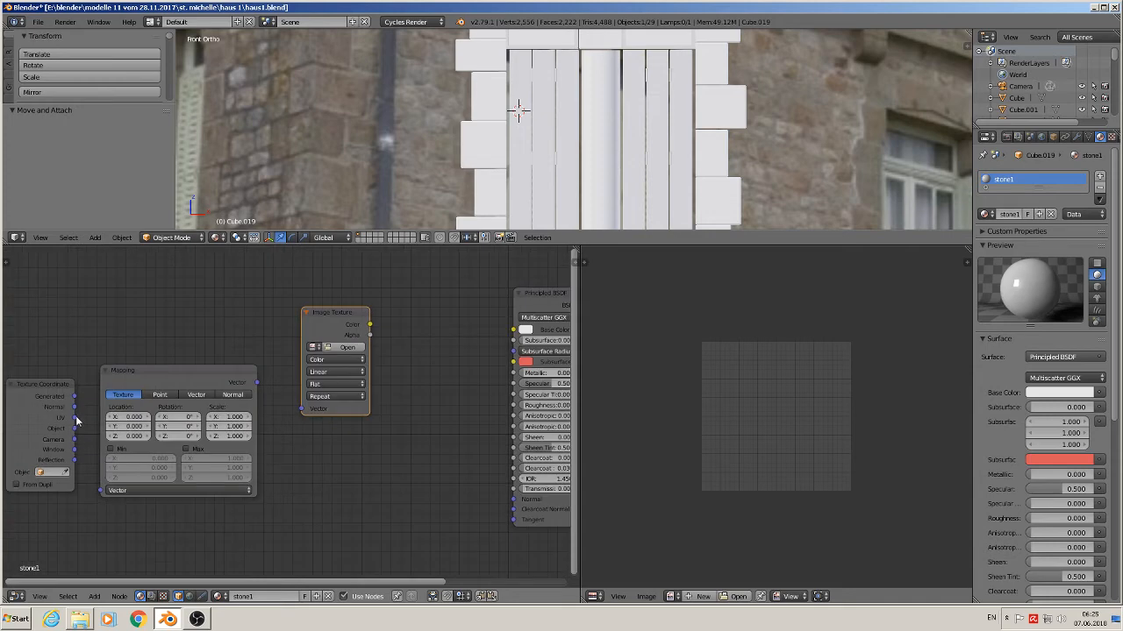
drag(74, 421, 112, 496)
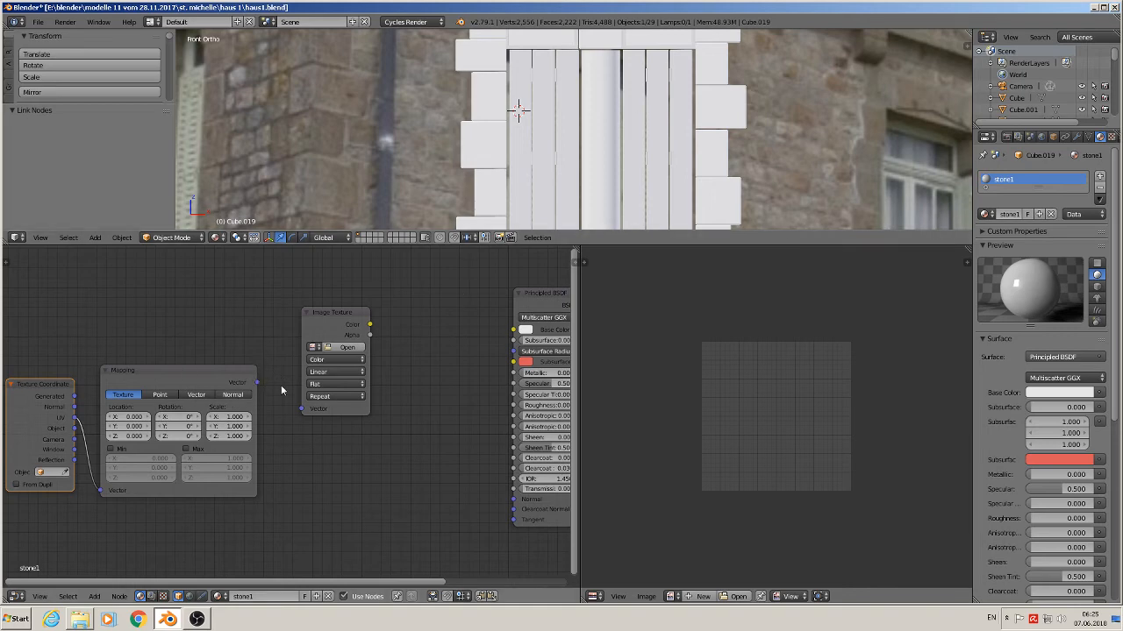
drag(257, 383, 301, 410)
drag(371, 325, 516, 330)
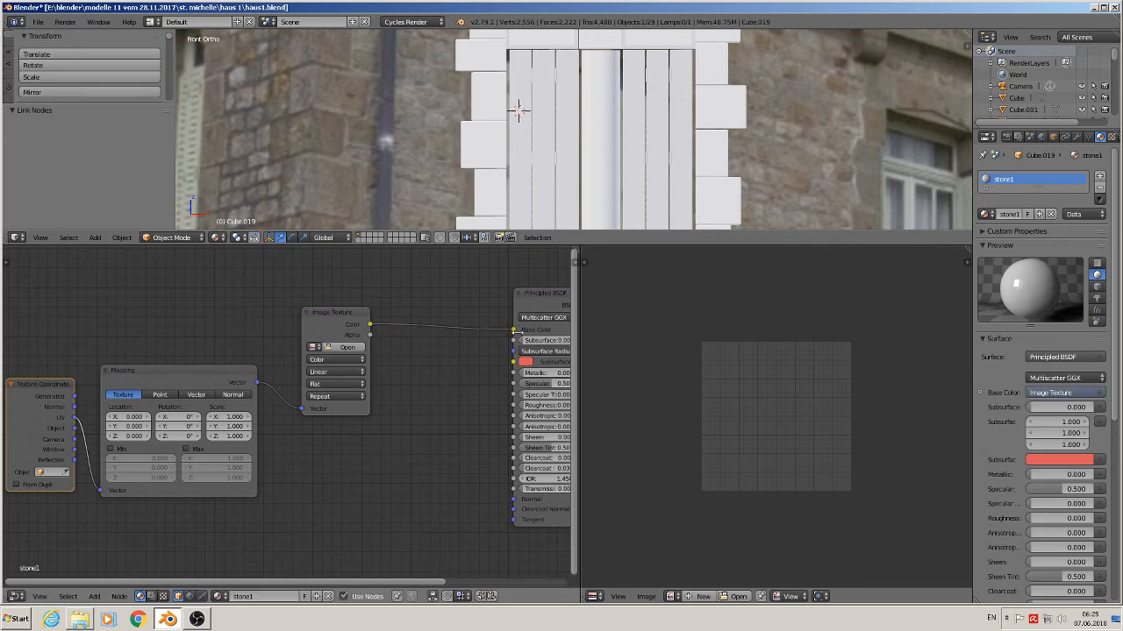
- Load TexturesCom_RocksArid0151_2_seamless_S.jpg from the textur folder into the Image Texture node
click(348, 347)
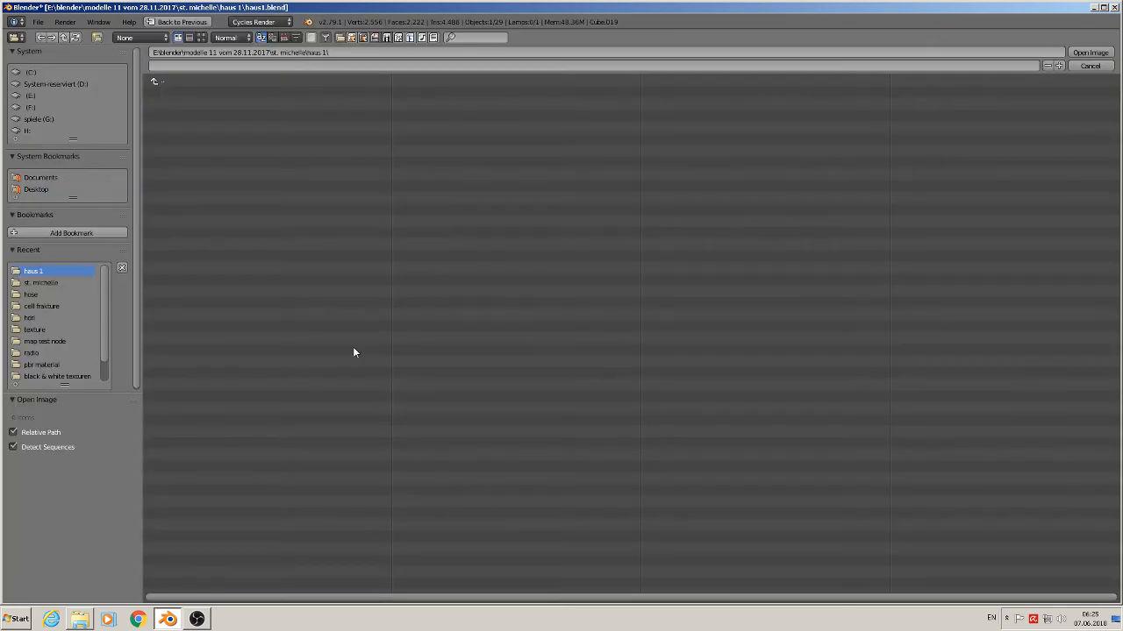
click(41, 284)
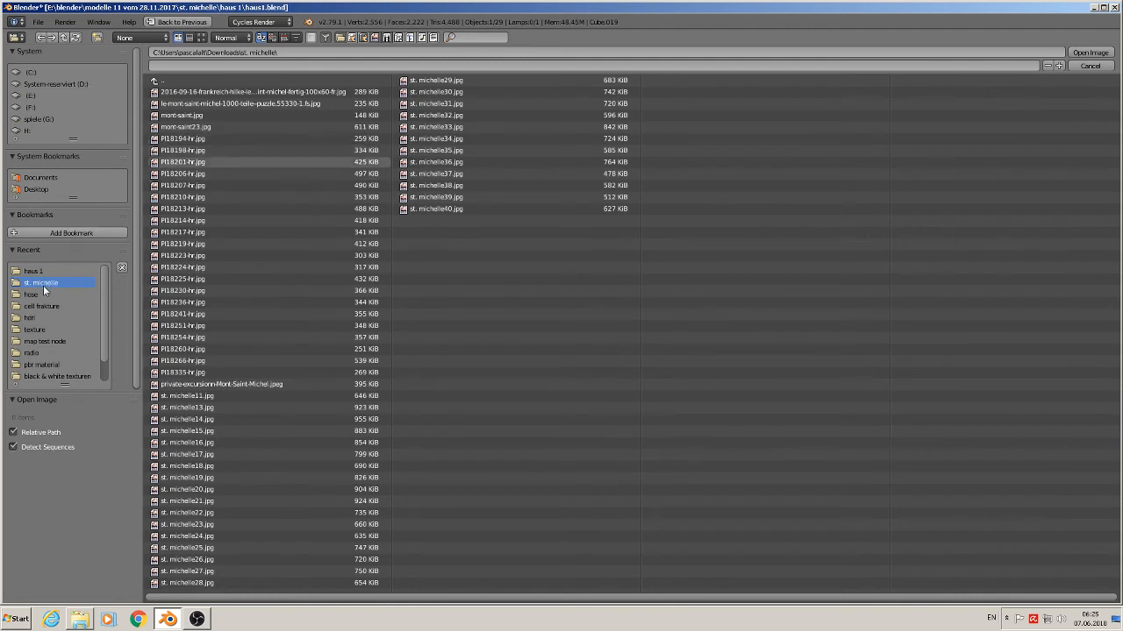
click(44, 274)
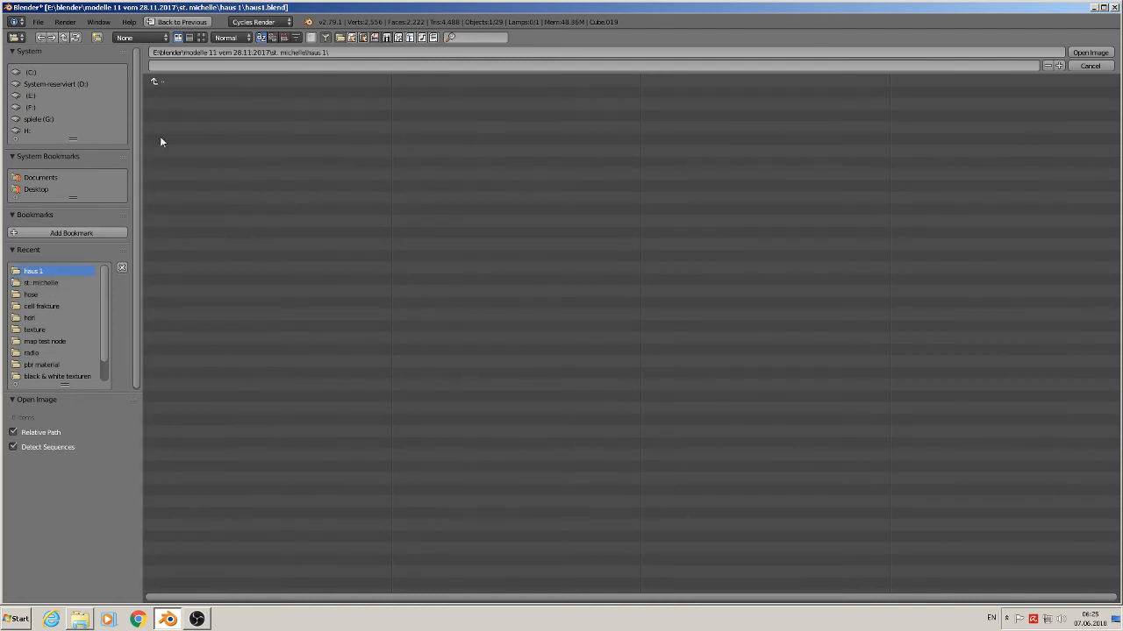
click(153, 81)
click(169, 115)
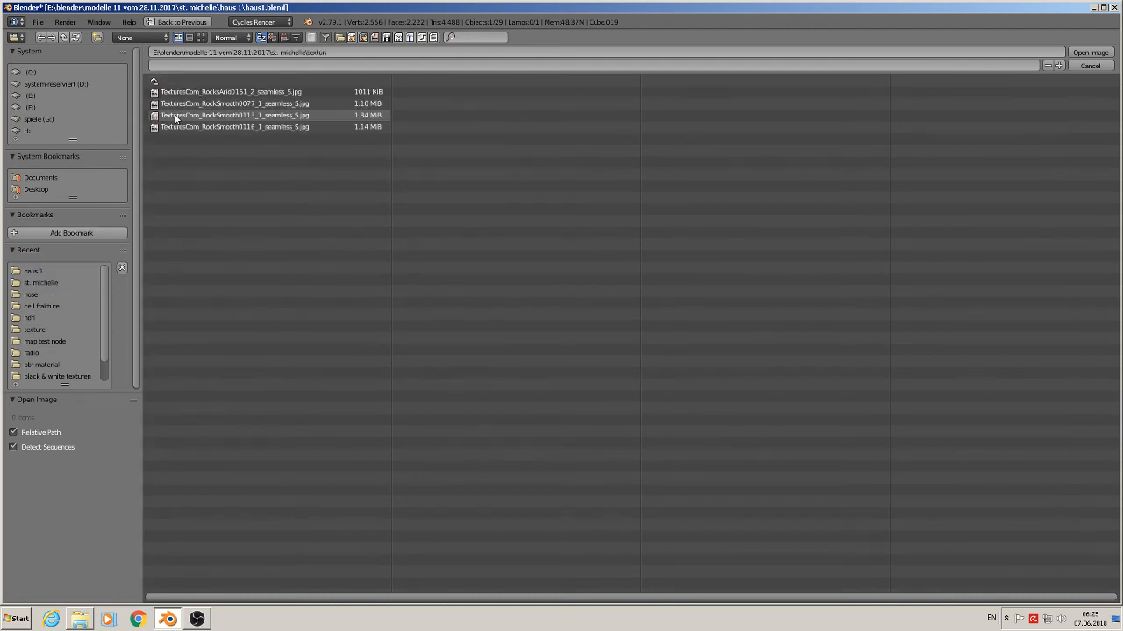
double_click(273, 92)
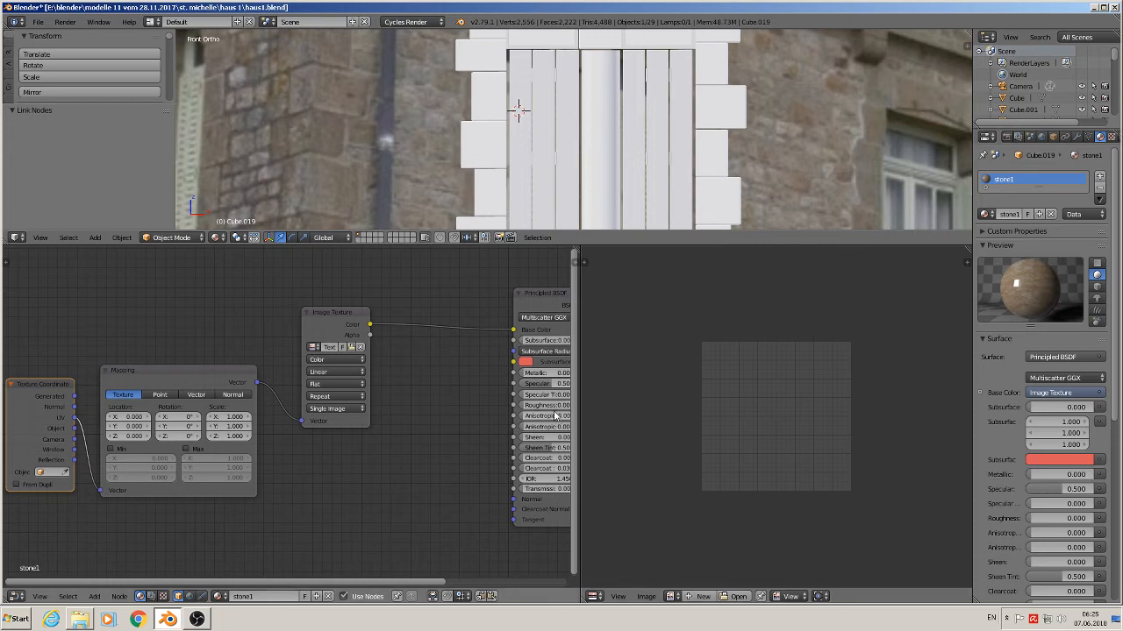
- Set the Principled BSDF's roughness to 0.667 and enlarge the 3D view above the Node Editor
drag(554, 407, 586, 407)
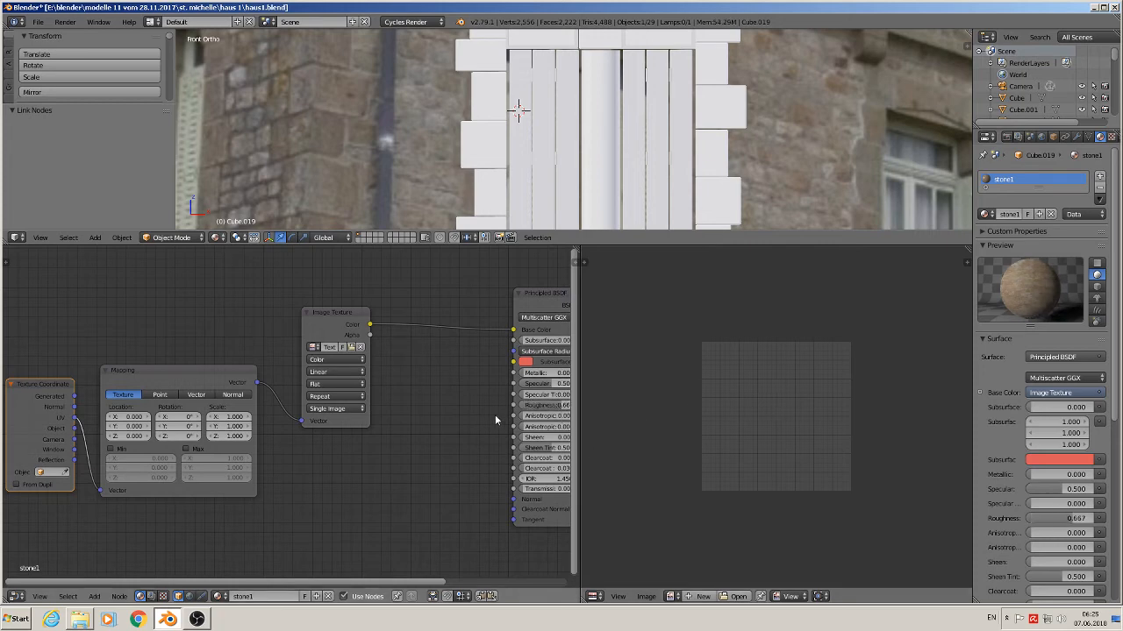
middle_drag(495, 420, 365, 405)
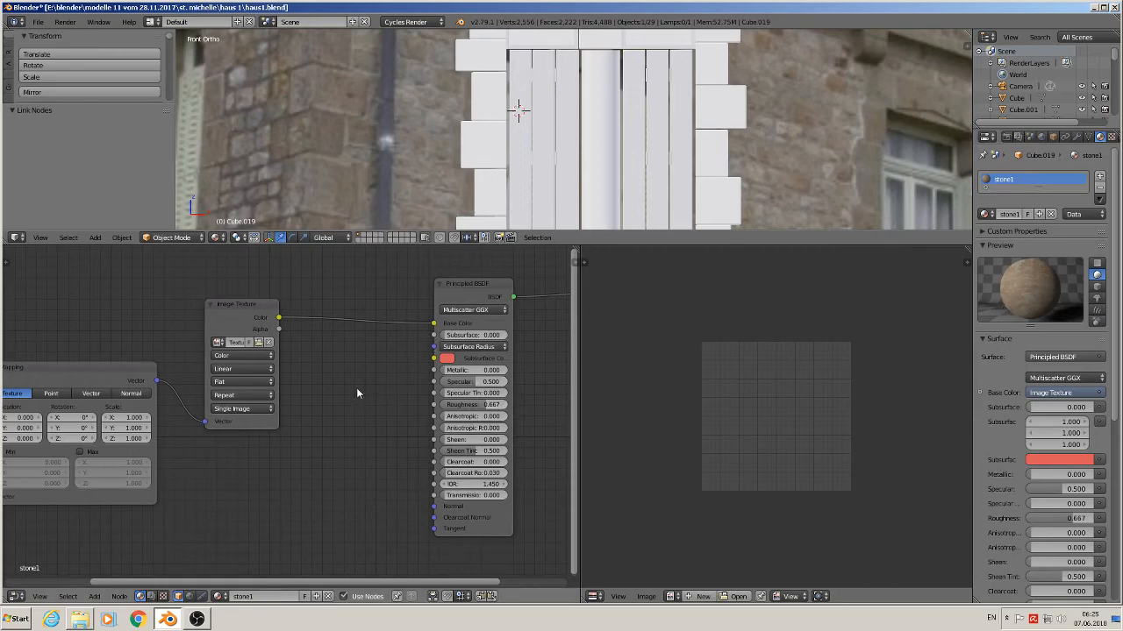
middle_drag(379, 330, 316, 428)
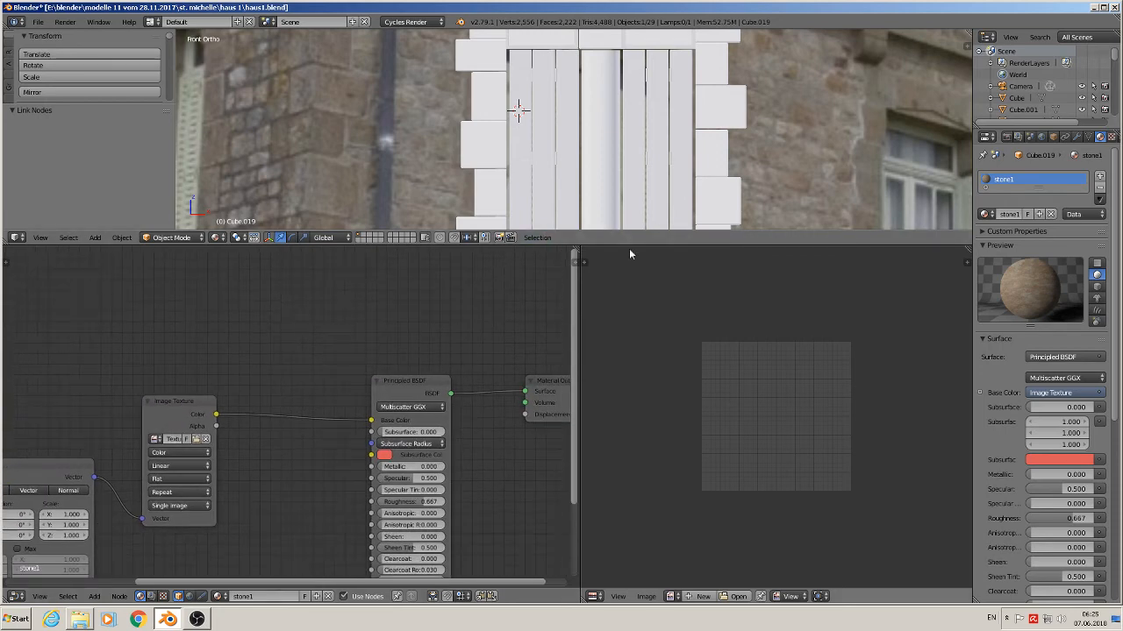
drag(638, 246, 659, 368)
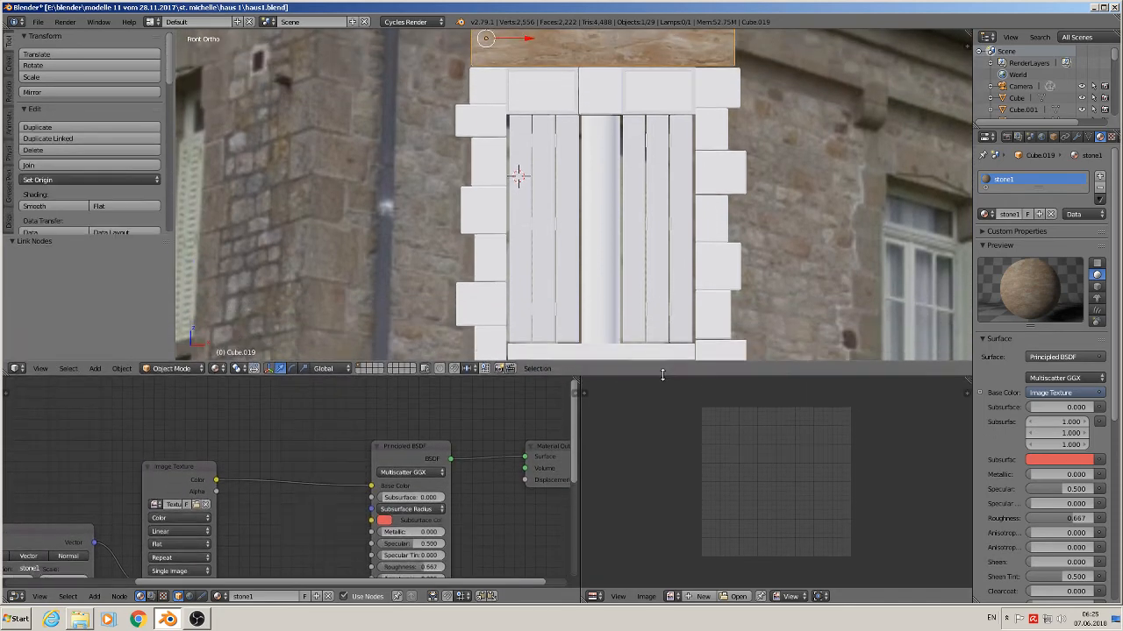
- Examine the textured lintel and its side faces above the shutters from the front and from oblique angles
scroll(602, 79, down, 2)
scroll(595, 93, up, 3)
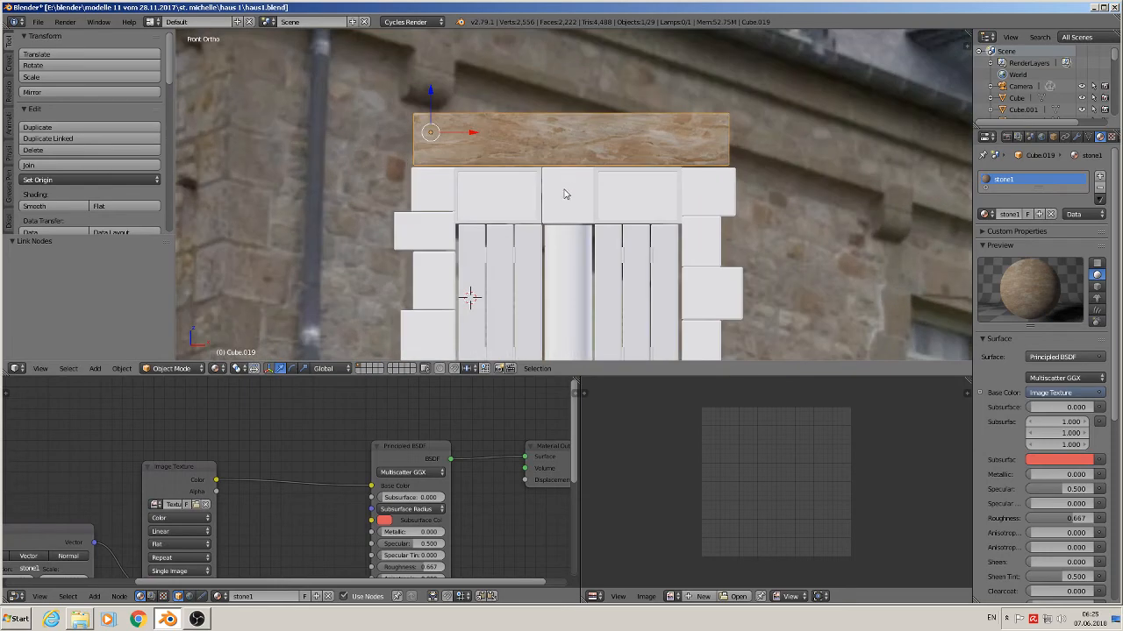
scroll(565, 201, down, 2)
middle_drag(566, 211, 433, 147)
scroll(433, 148, up, 3)
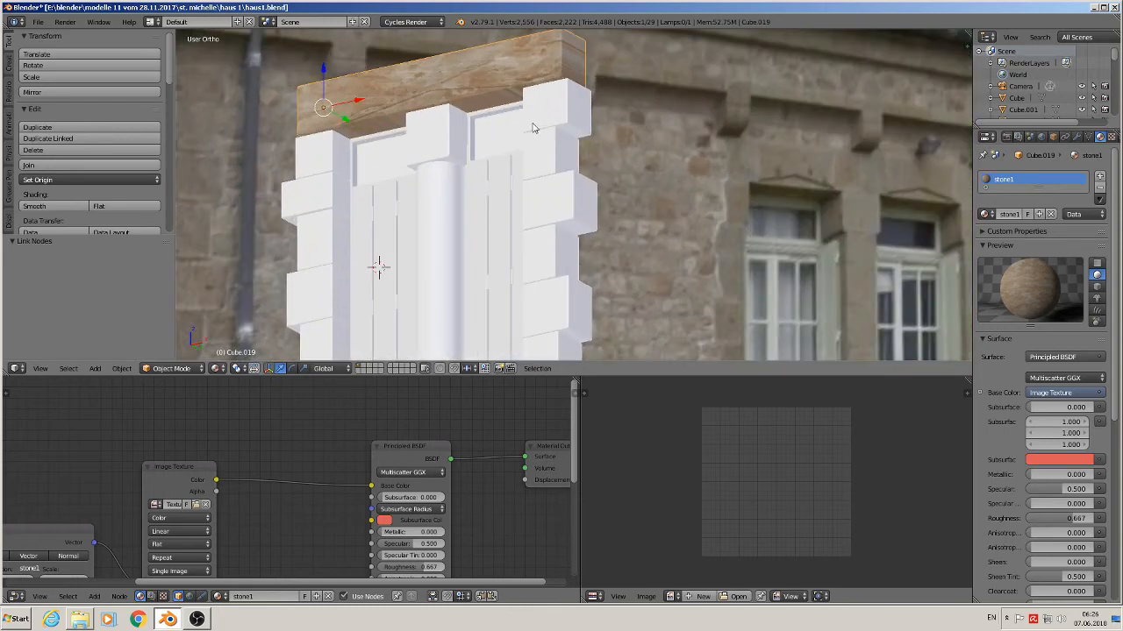
middle_drag(531, 125, 541, 172)
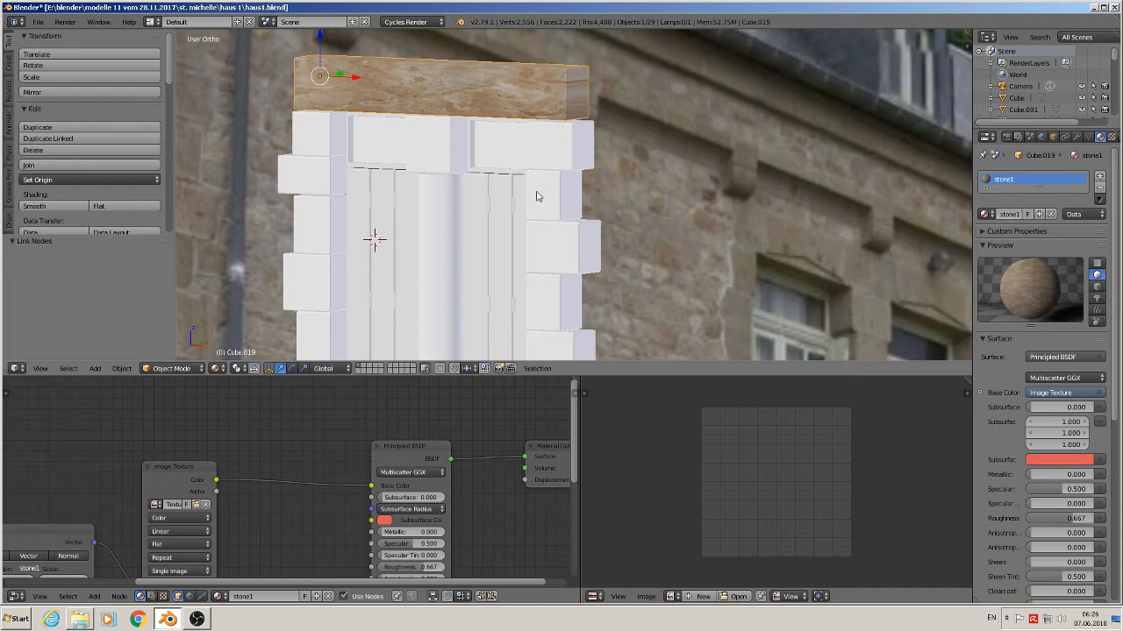
middle_drag(534, 193, 586, 198)
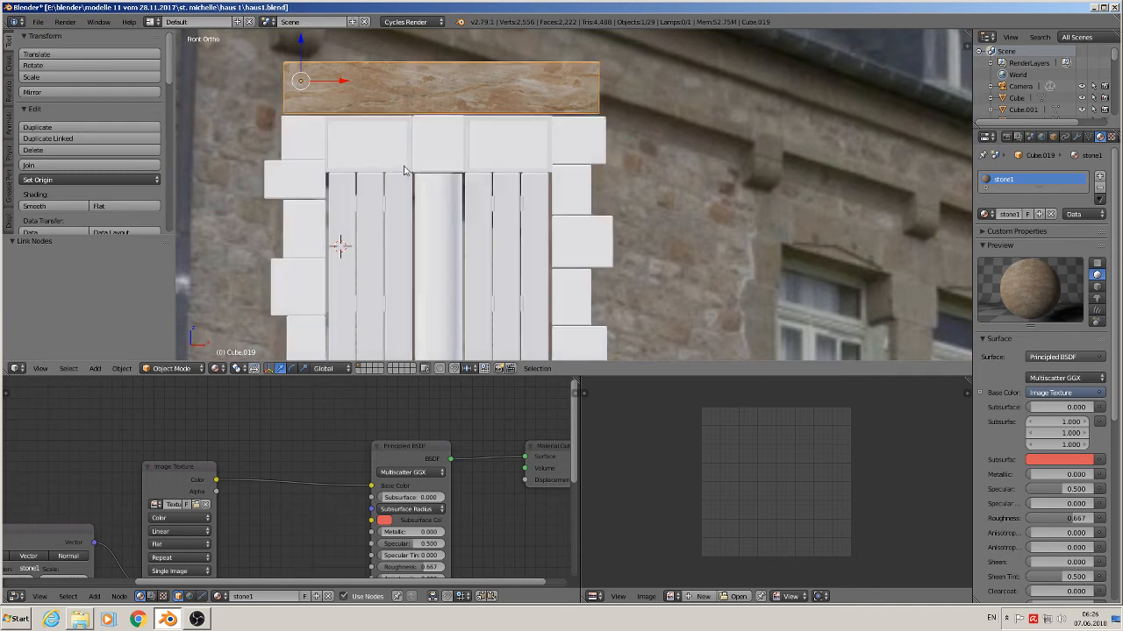
key(KP_1)
shift+middle_drag(570, 225, 614, 180)
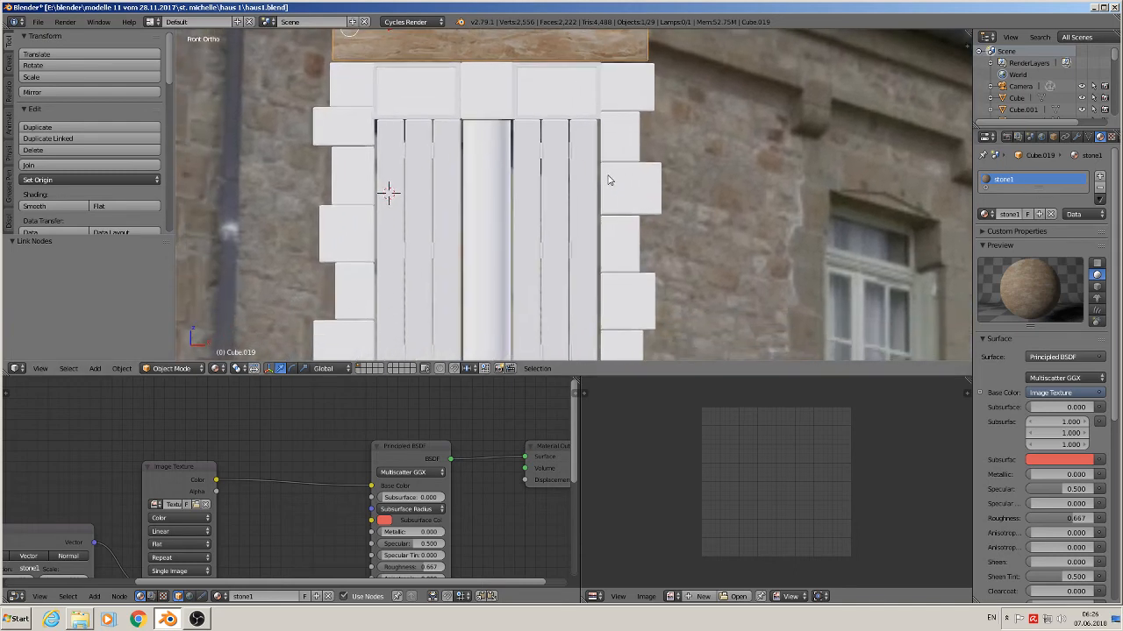
scroll(599, 183, down, 2)
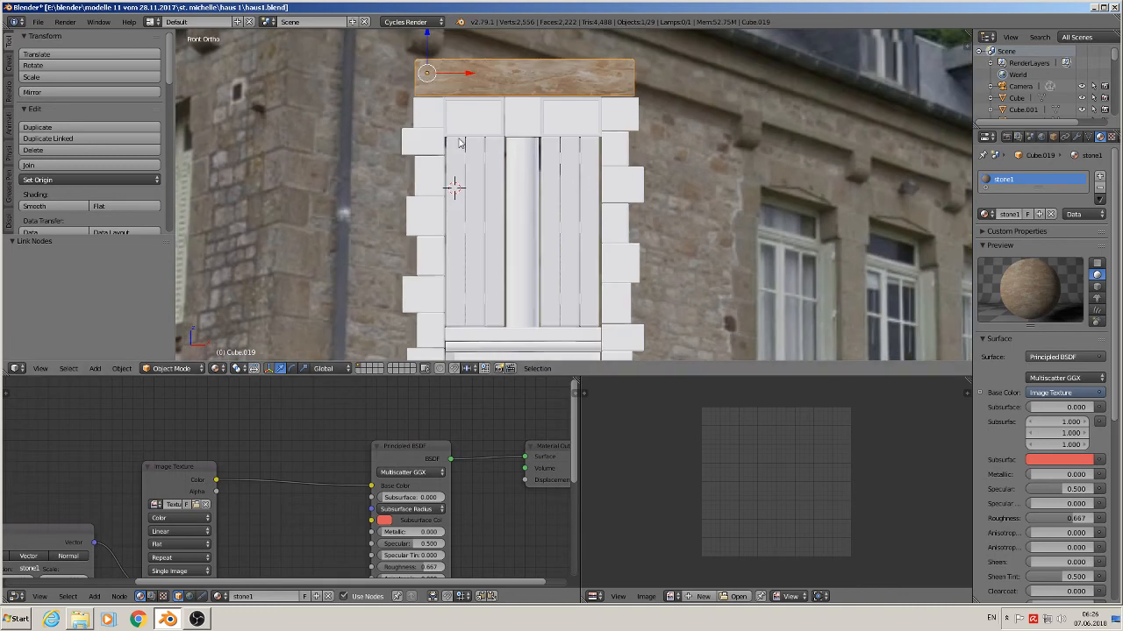
- Create a material named "stone 2" on the uppermost stone at the window's left edge, directly below the lintel
right_click(430, 117)
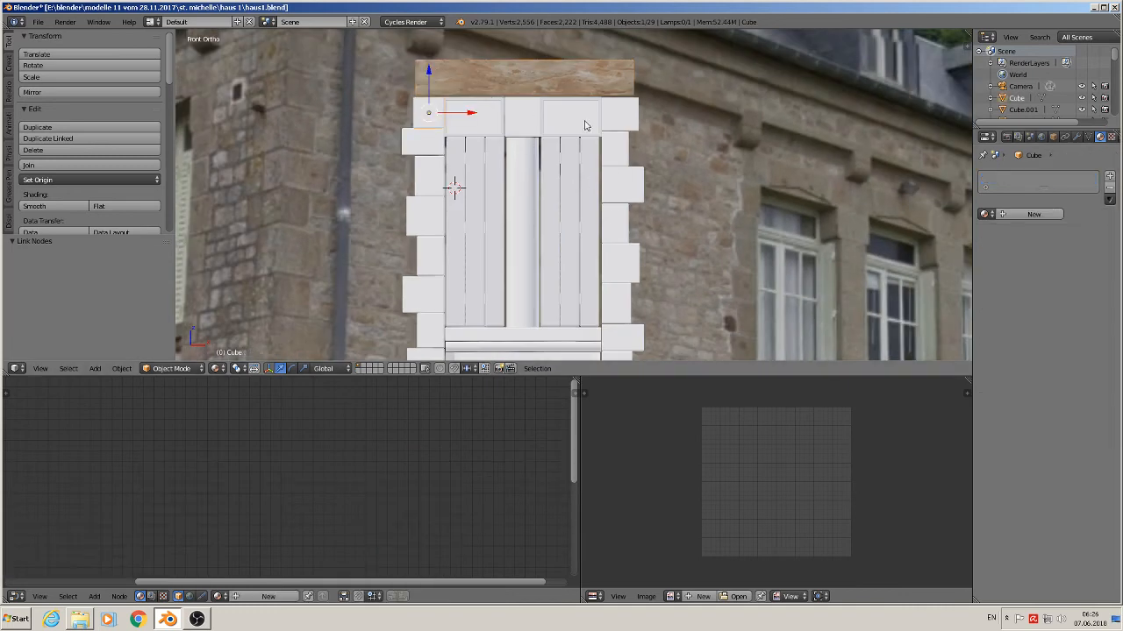
click(1031, 215)
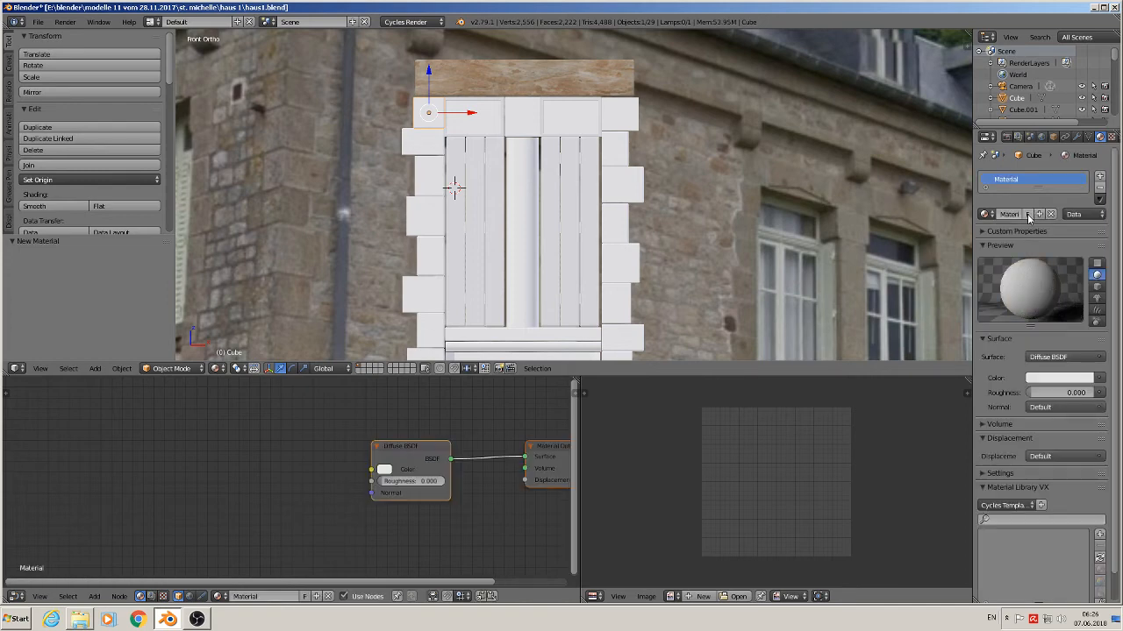
click(1009, 214)
key(Return)
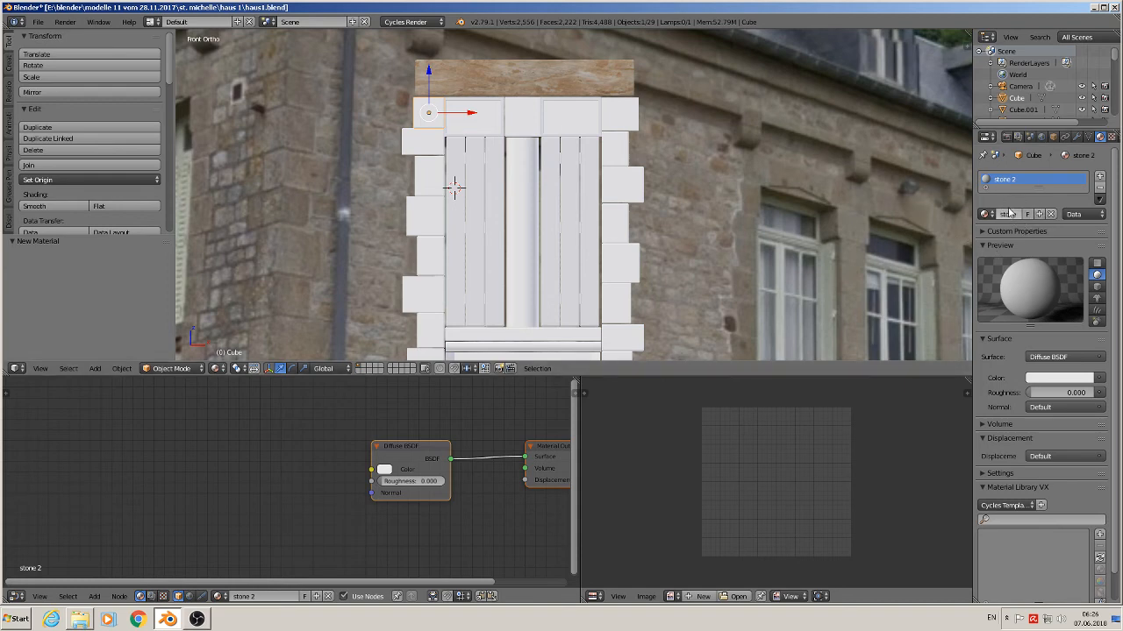
- Copy all of the lintel's stone1 material nodes except the Material Output
right_click(525, 74)
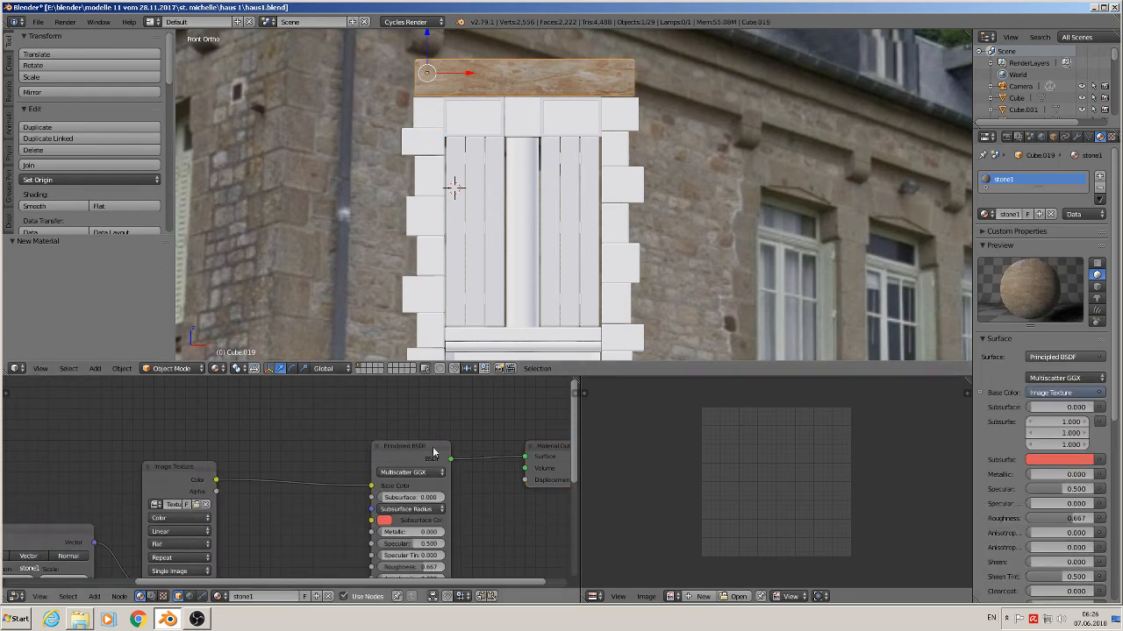
scroll(447, 491, down, 4)
middle_drag(473, 531, 469, 489)
scroll(464, 455, down, 1)
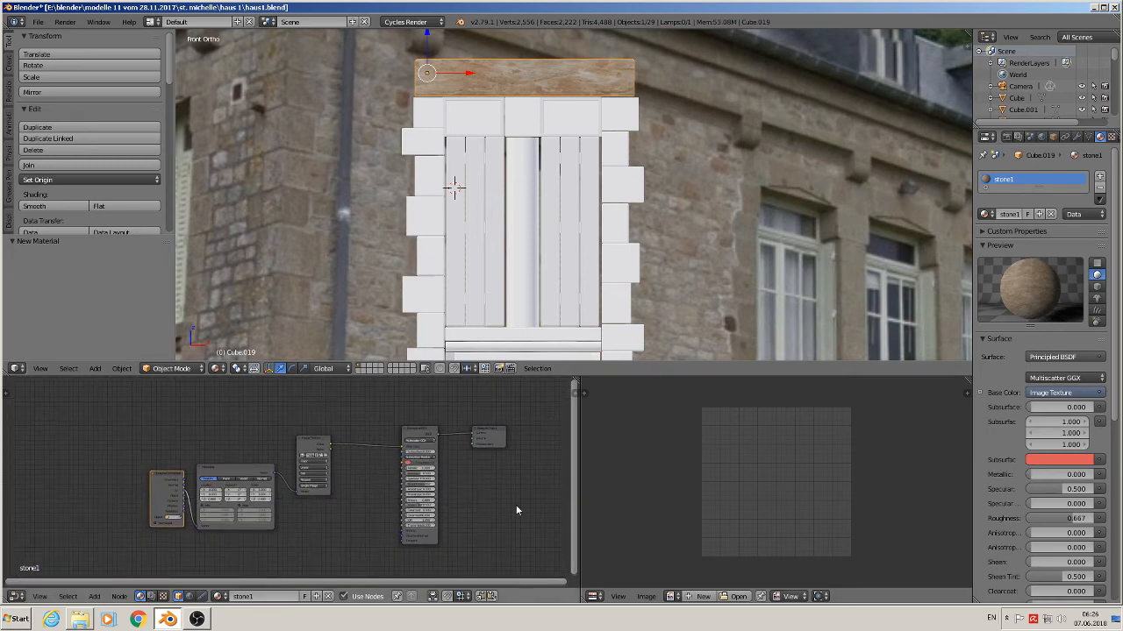
key(b)
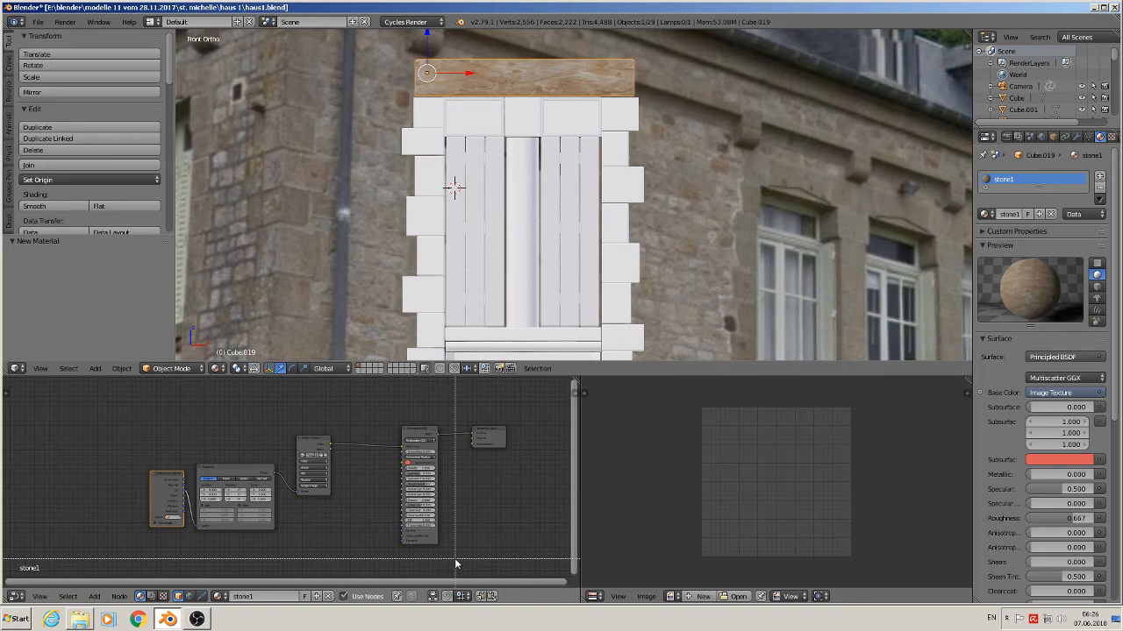
drag(446, 562, 107, 411)
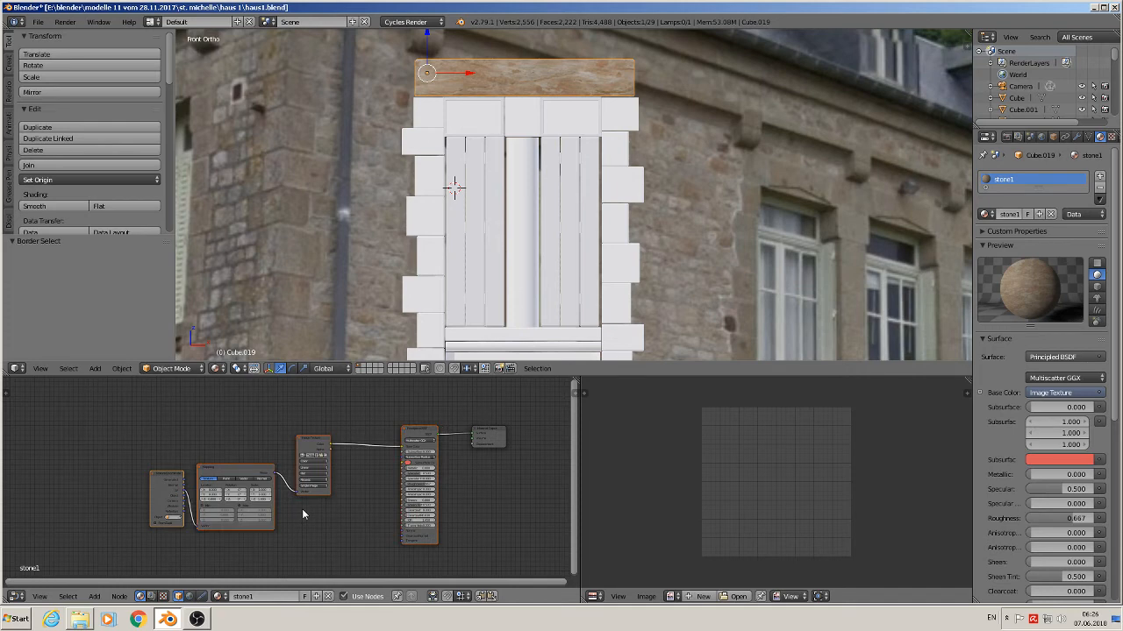
key(ctrl+c)
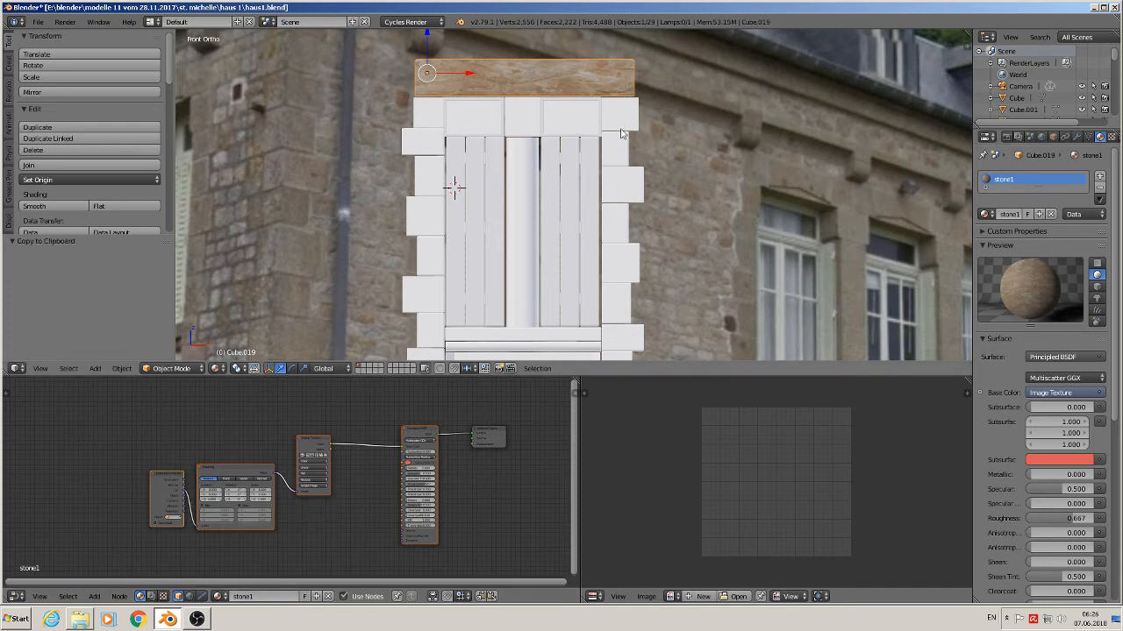
- Paste the copied nodes into the stone 2 material and move the Principled BSDF clear of the Diffuse BSDF
right_click(436, 117)
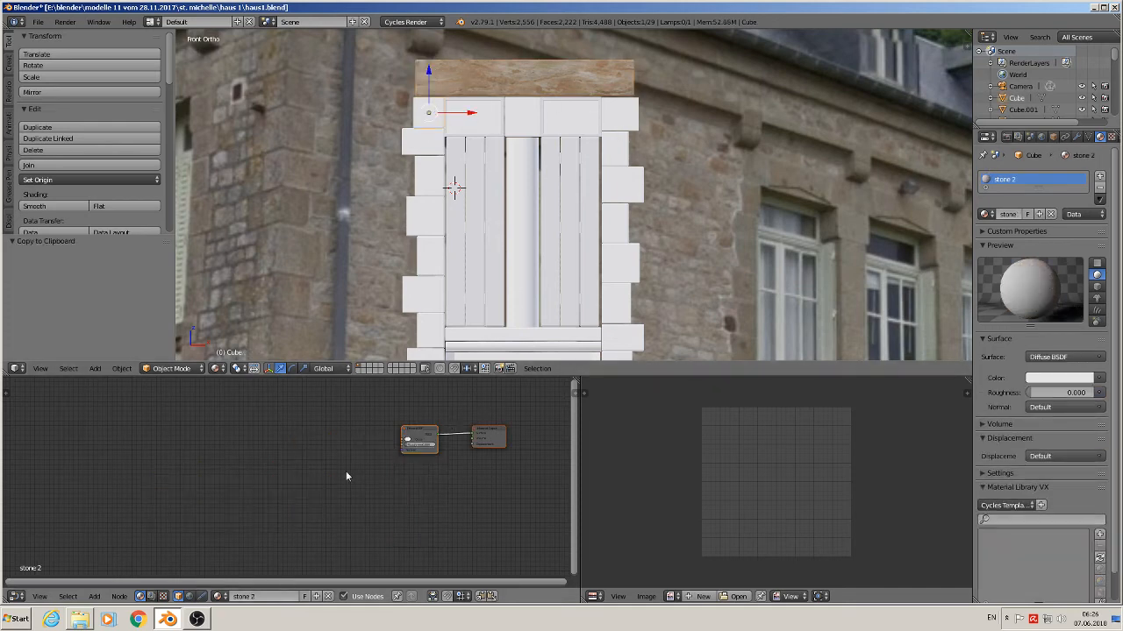
key(ctrl+v)
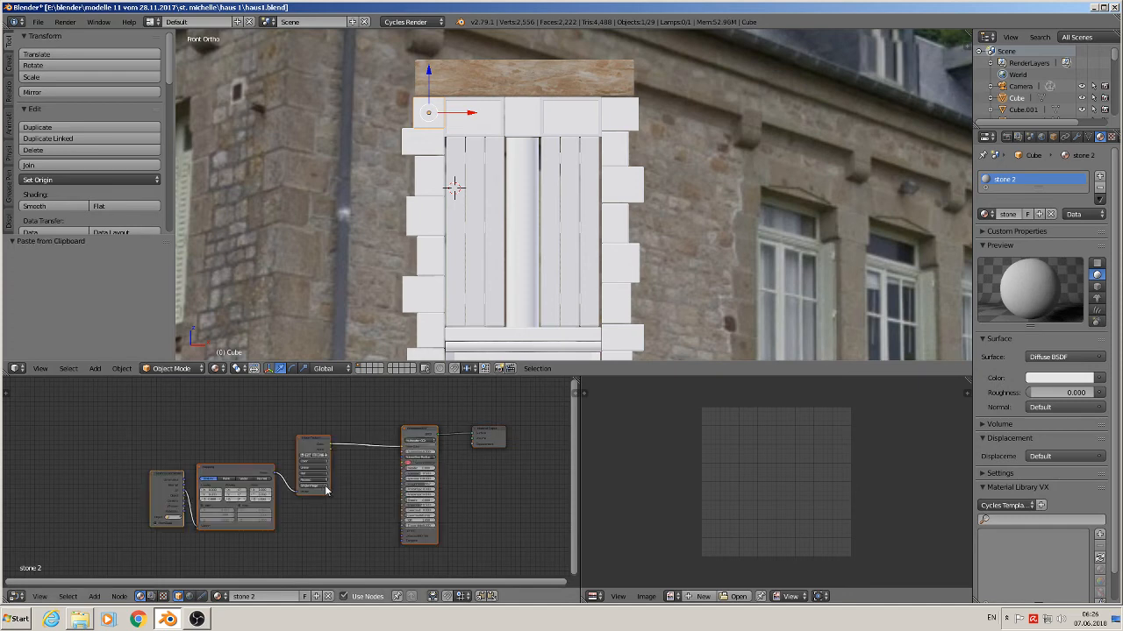
drag(418, 436, 410, 457)
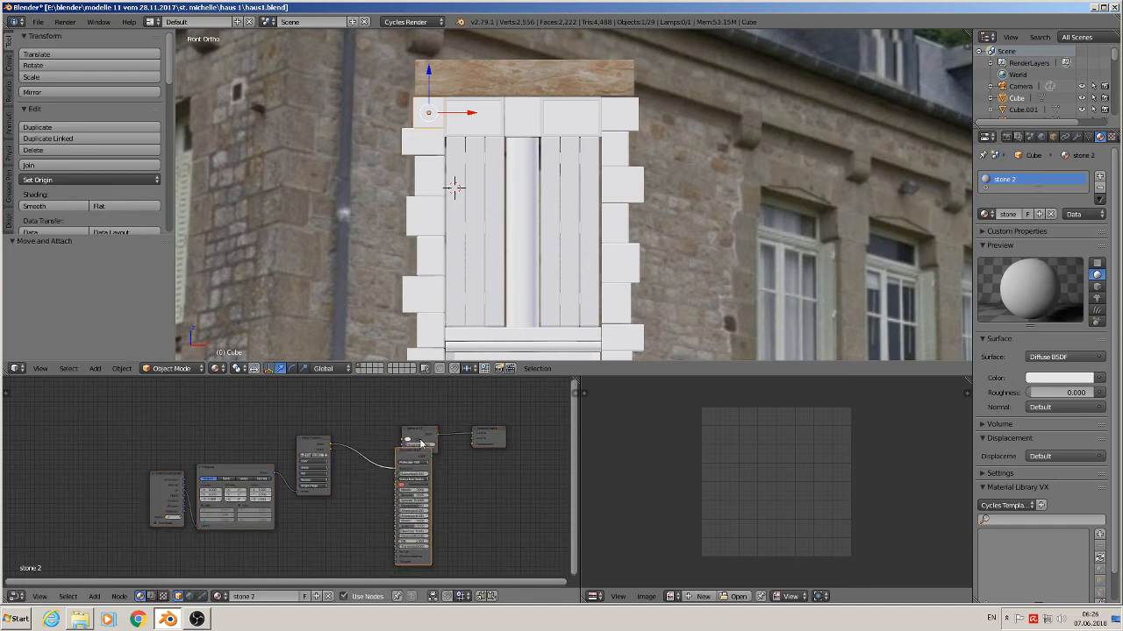
- Delete stone 2's Diffuse BSDF node and link the Principled BSDF to the Material Output's Surface
scroll(430, 455, up, 2)
click(428, 430)
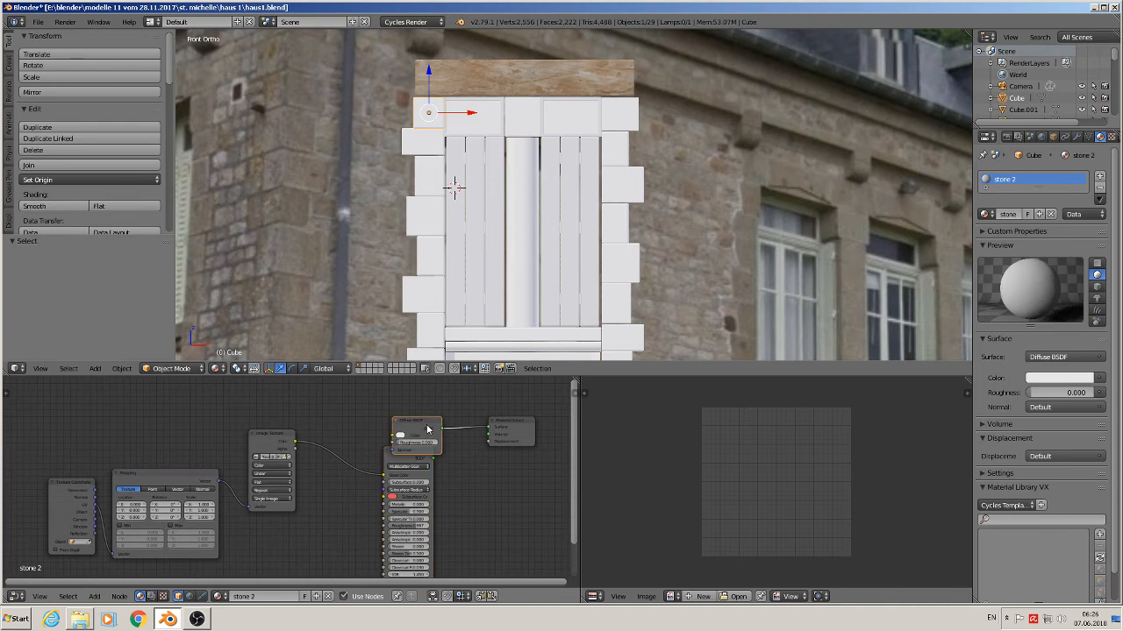
key(x)
drag(406, 456, 504, 427)
- Load TexturesCom_RockSmooth0077_1_seamless_S.jpg into stone 2's Image Texture node and deselect the stone
scroll(439, 439, up, 2)
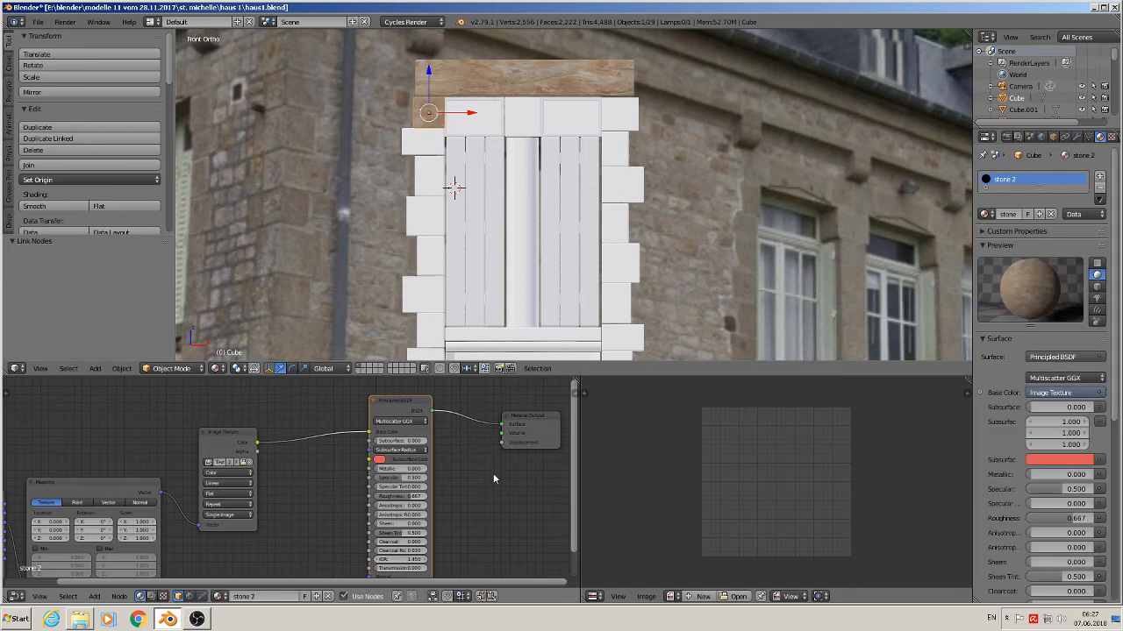
middle_drag(353, 473, 577, 435)
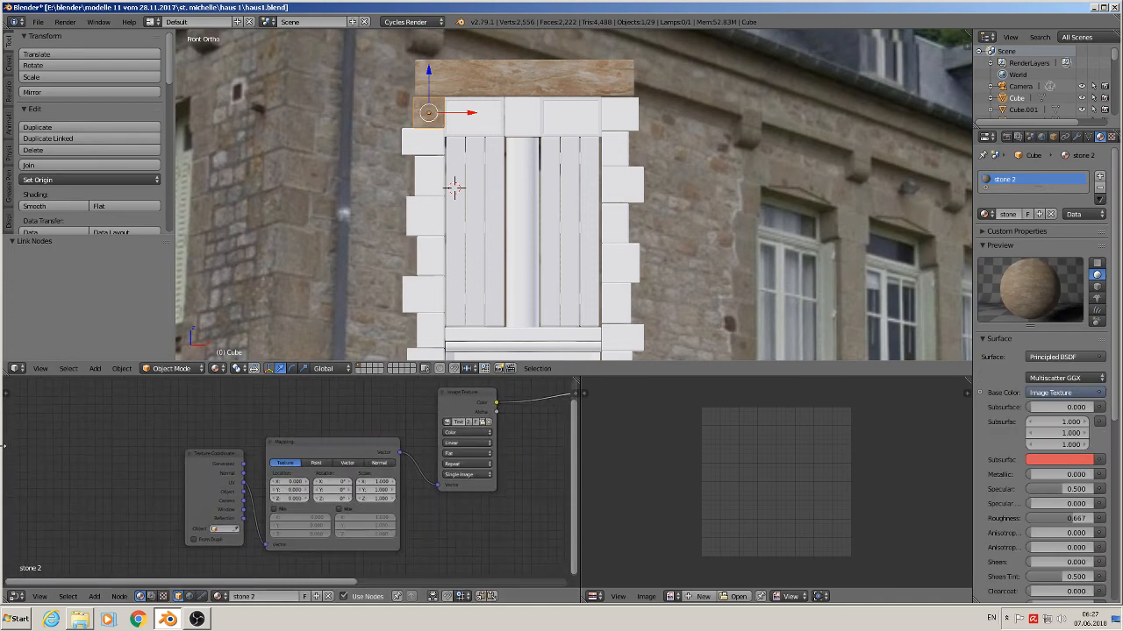
scroll(26, 453, up, 3)
middle_drag(488, 457, 163, 452)
scroll(248, 427, up, 1)
middle_drag(256, 427, 268, 467)
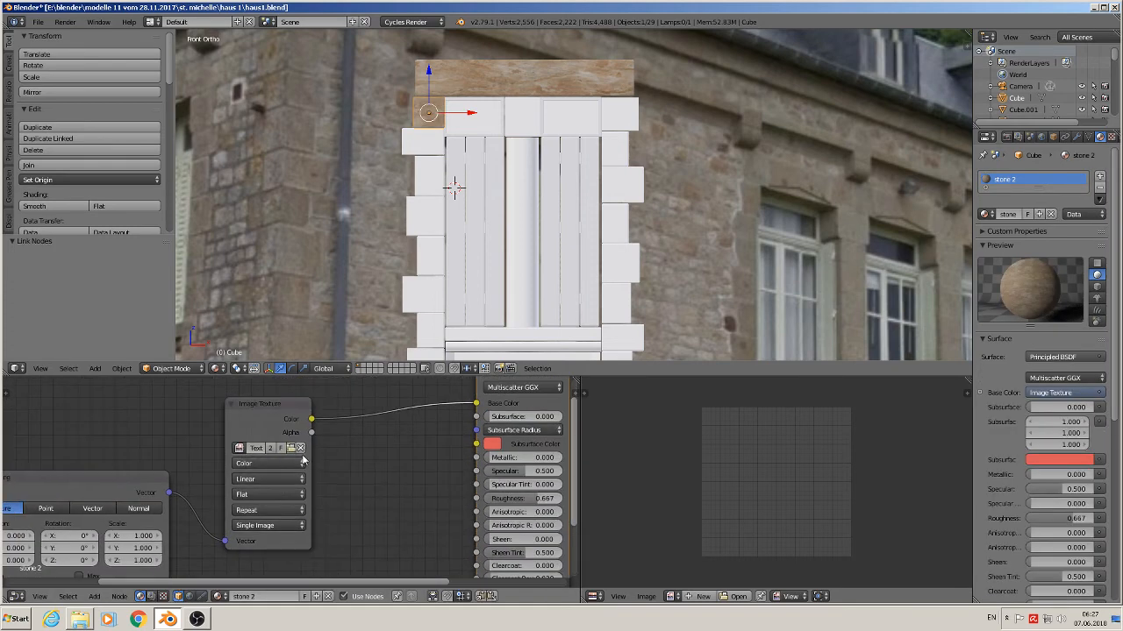
click(292, 450)
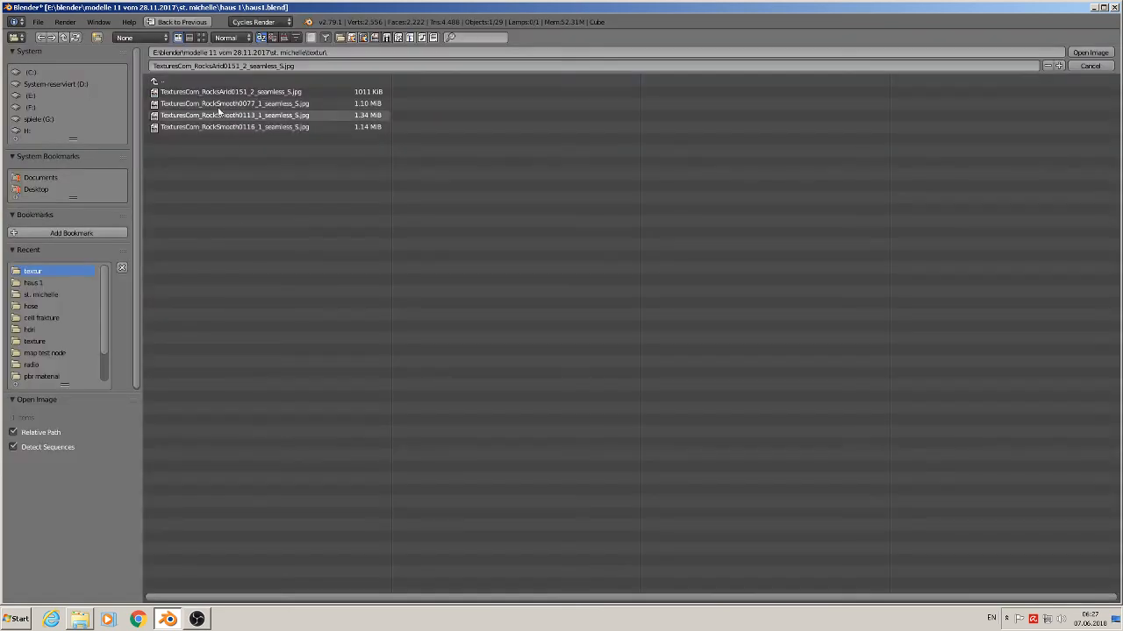
double_click(283, 105)
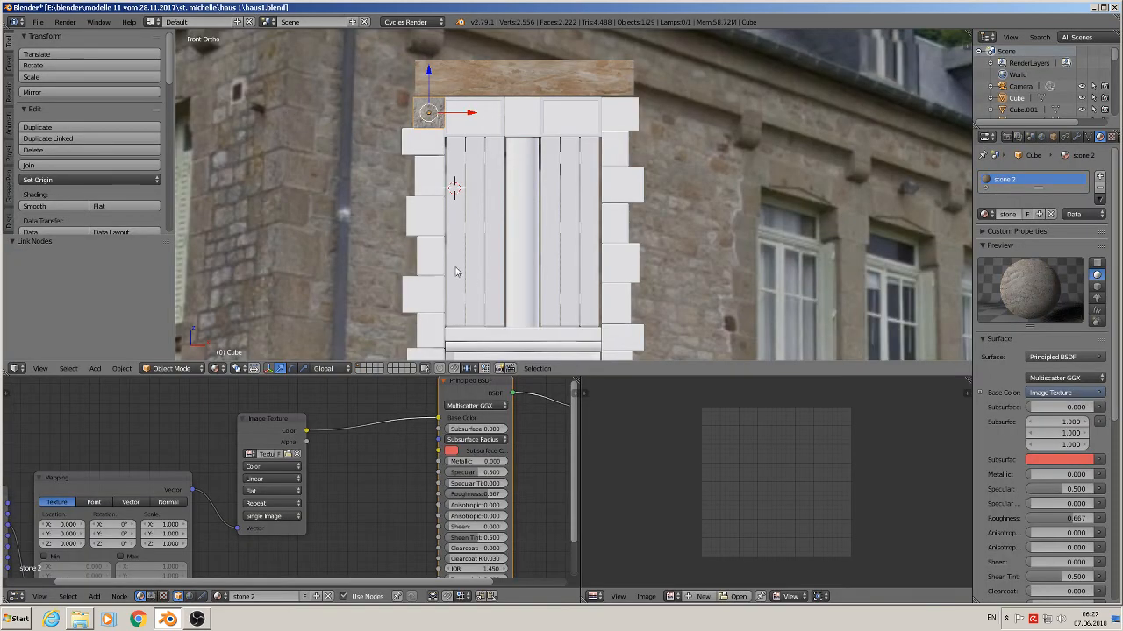
scroll(428, 117, up, 3)
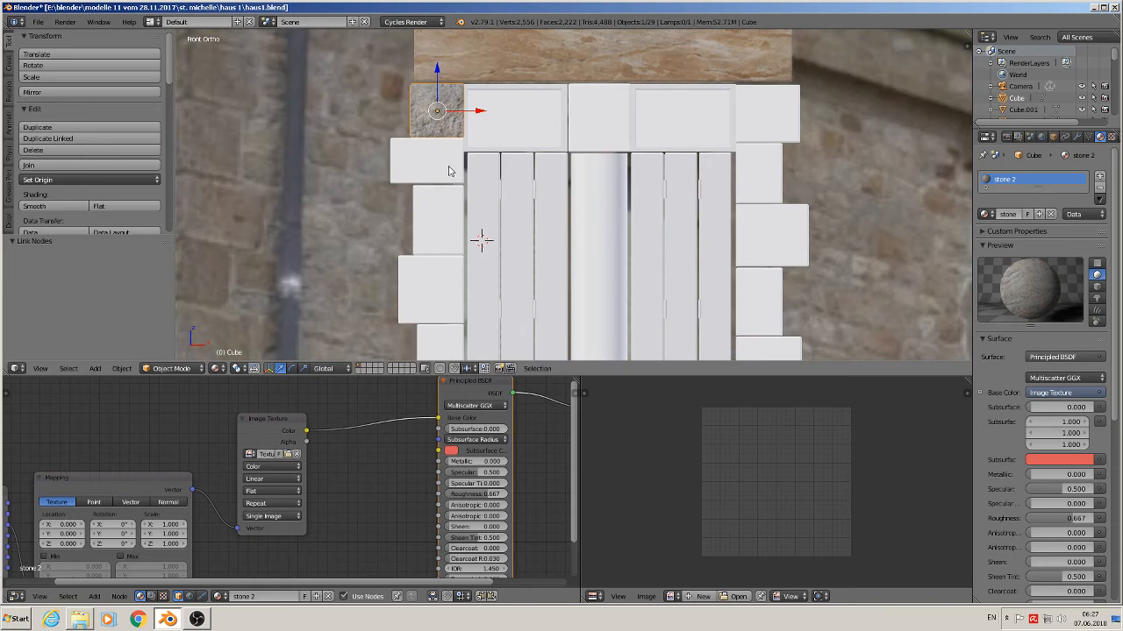
key(a)
scroll(463, 175, down, 1)
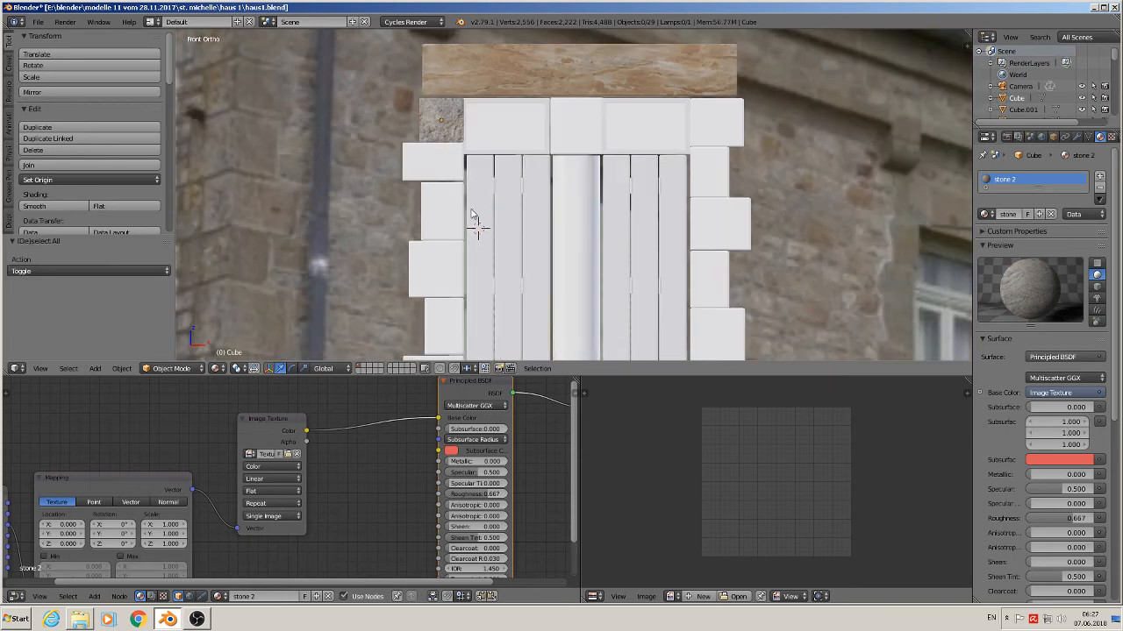
scroll(471, 214, down, 2)
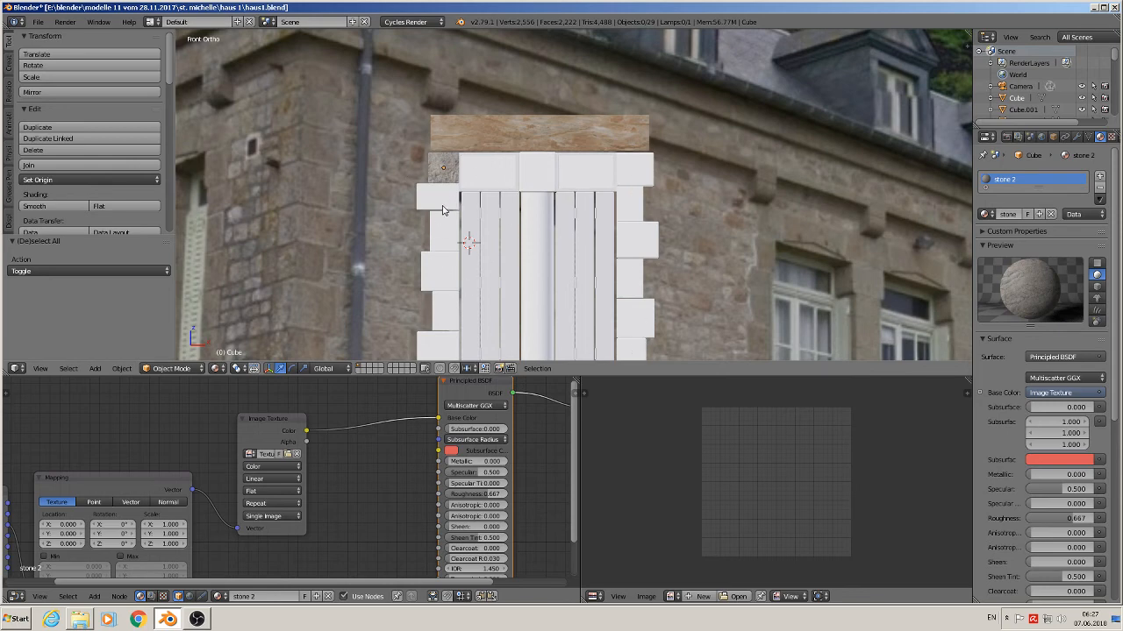
- Create a material named "stone 3" on the second stone from the top at the window's left edge
right_click(444, 207)
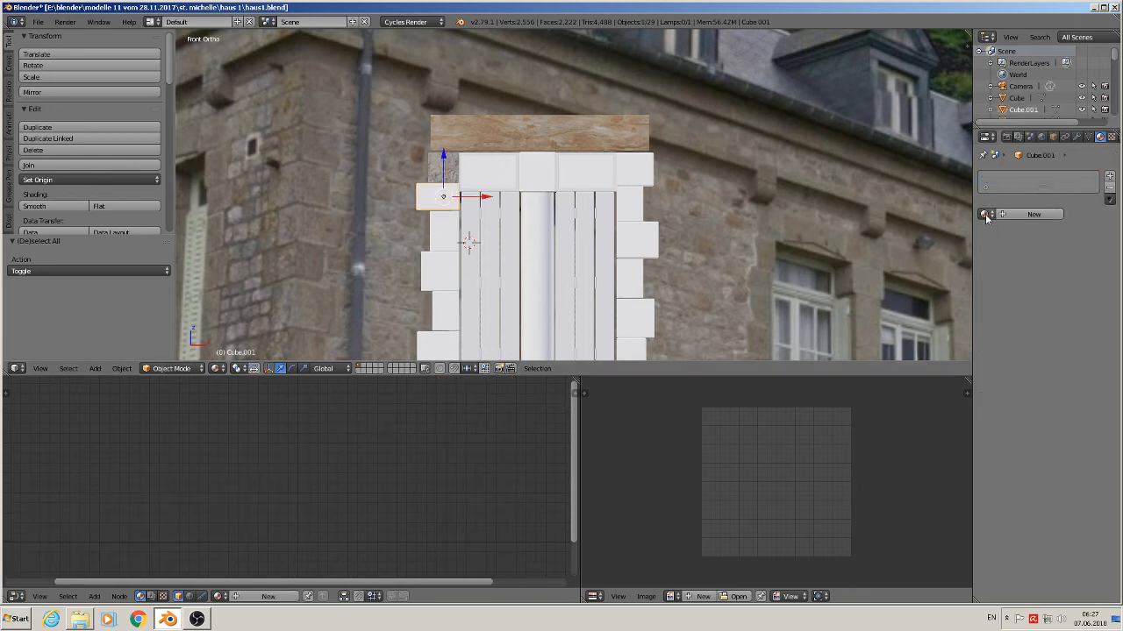
click(1037, 214)
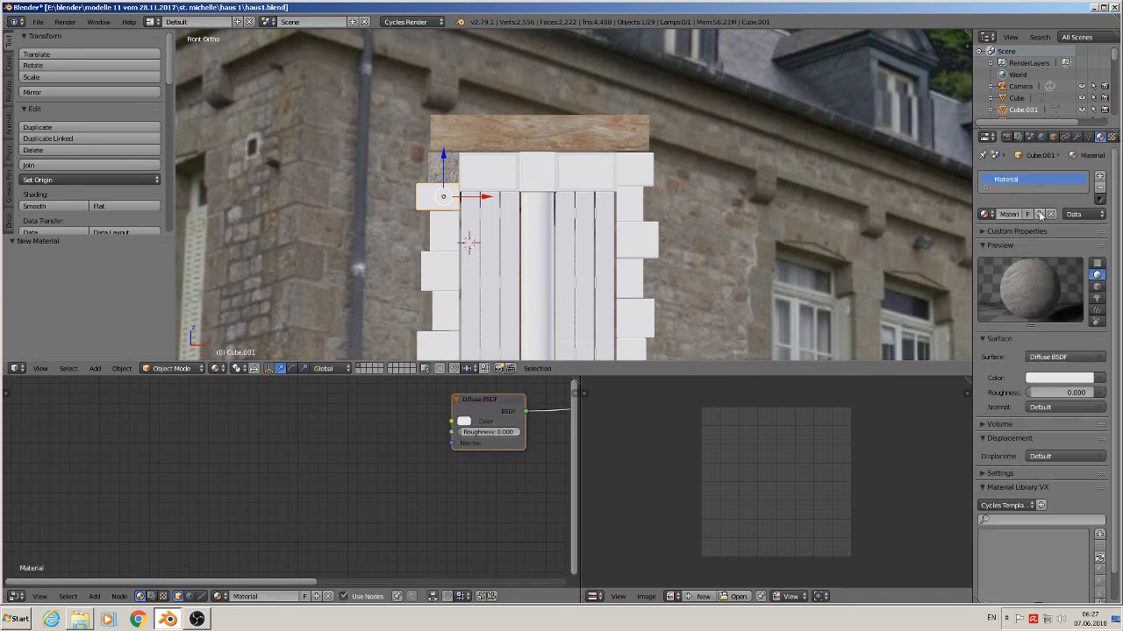
click(1010, 215)
key(BackSpace)
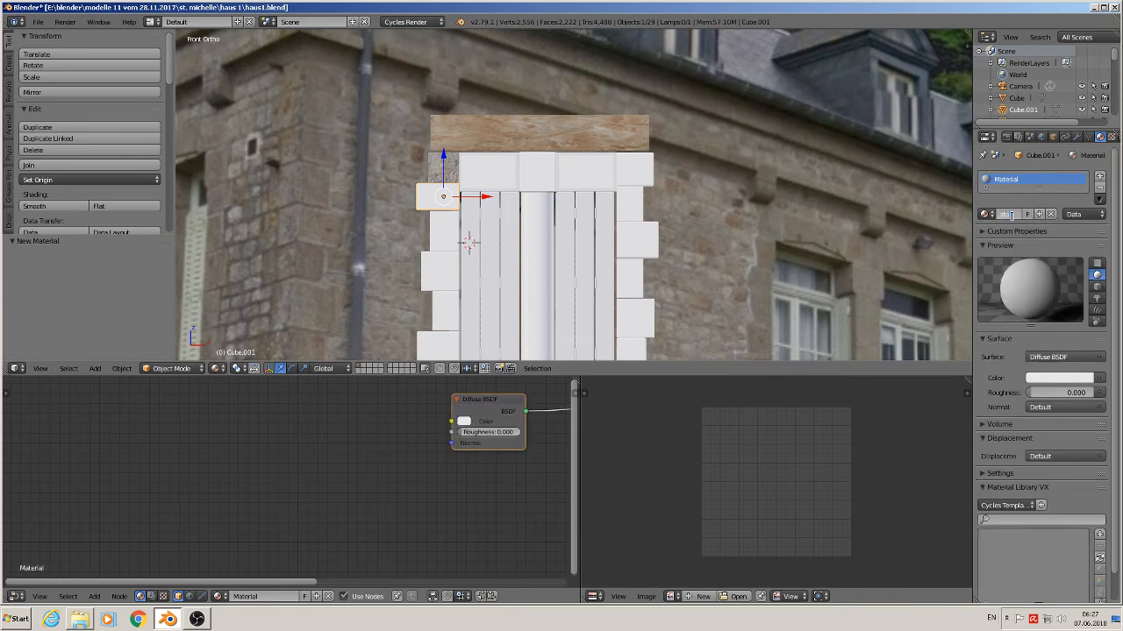
text(stone 3)
key(Return)
- Paste the copied nodes into stone 3, replacing its Diffuse BSDF with the Principled BSDF linked to the Material Output
scroll(351, 485, down, 3)
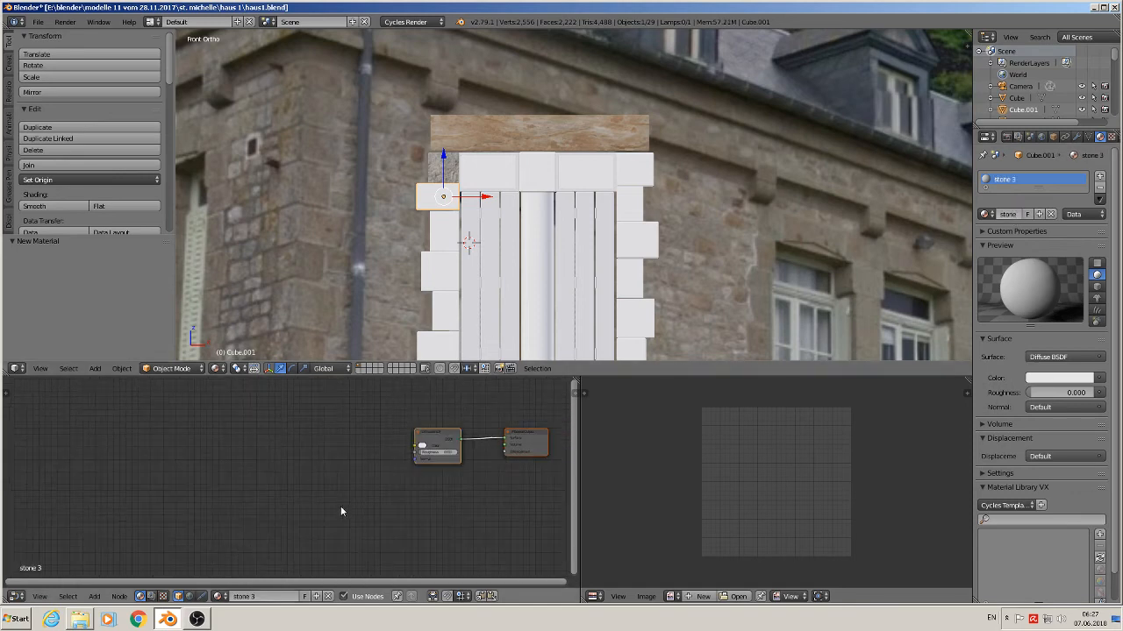
key(ctrl+v)
drag(434, 436, 520, 436)
key(x)
- Load TexturesCom_RockSmooth0113_1_seamless_S.jpg into stone 3's Image Texture node and deselect the stone
scroll(465, 451, up, 2)
scroll(230, 478, up, 1)
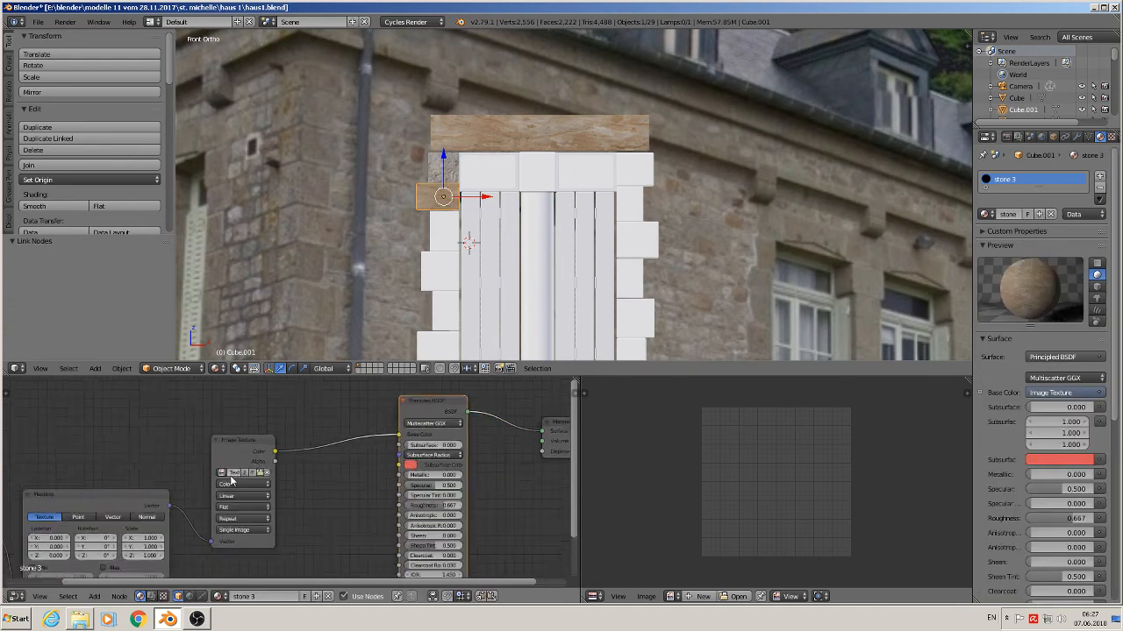
click(265, 473)
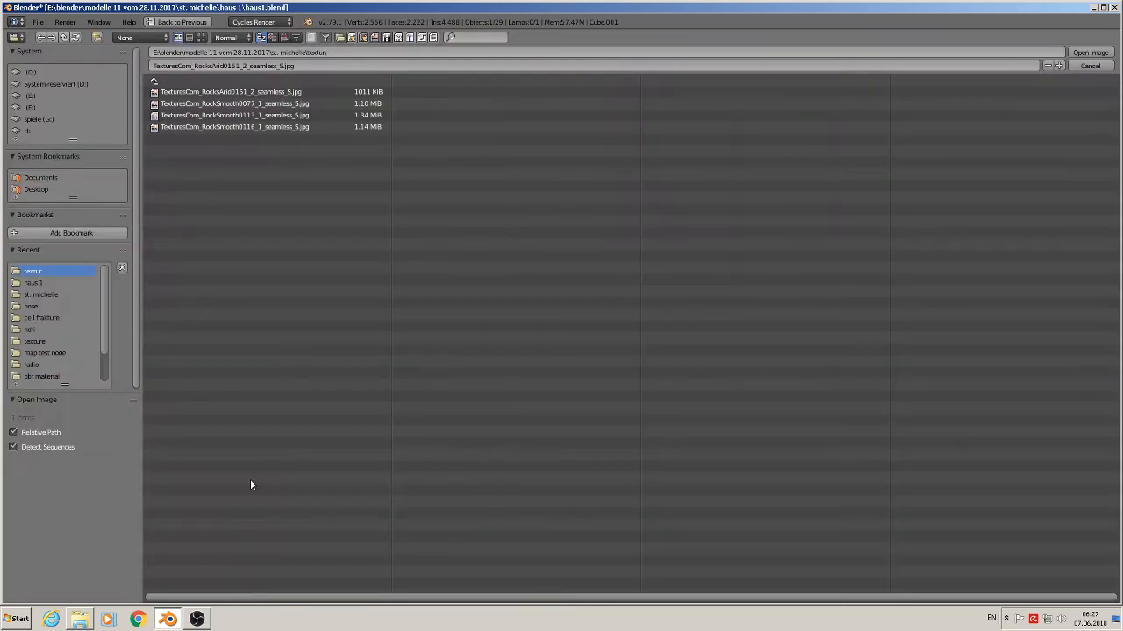
double_click(285, 117)
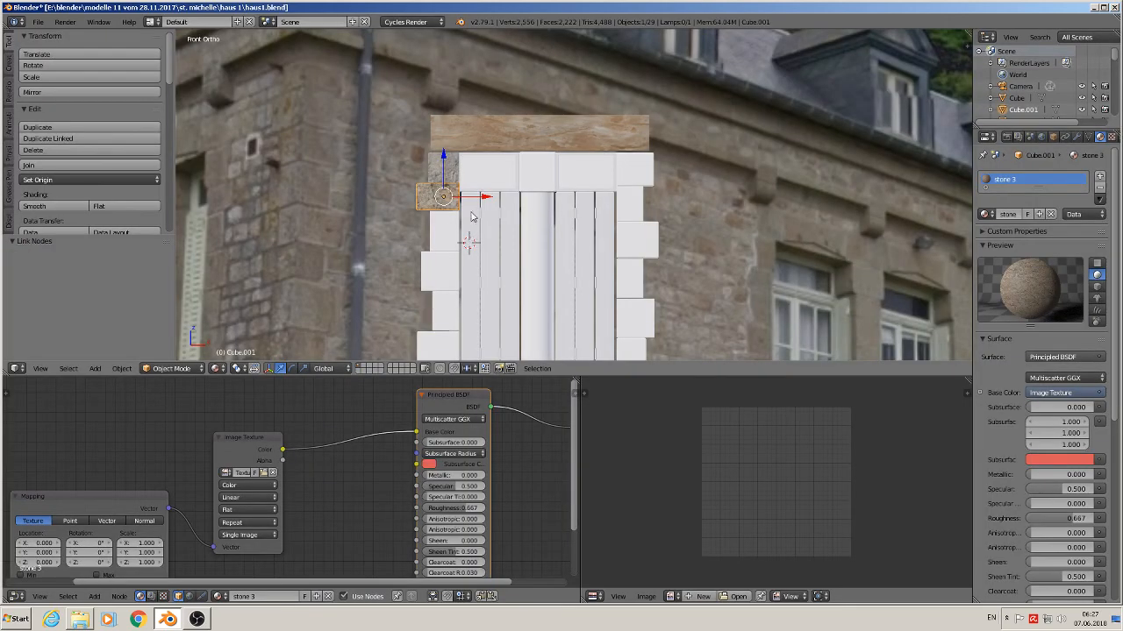
scroll(456, 215, up, 4)
key(a)
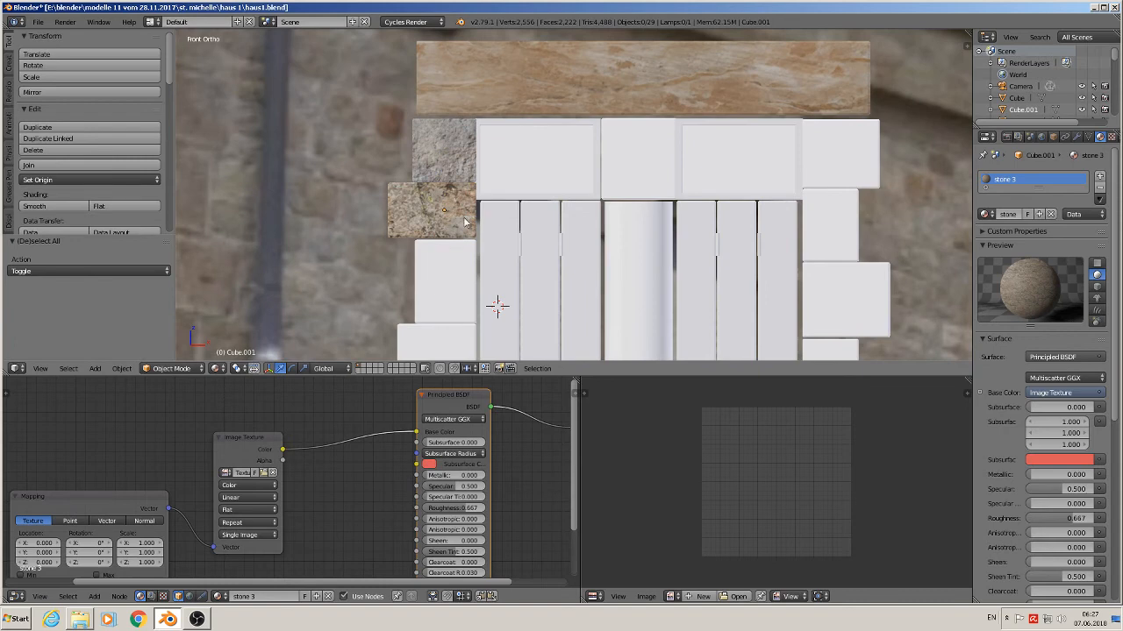
scroll(464, 222, down, 3)
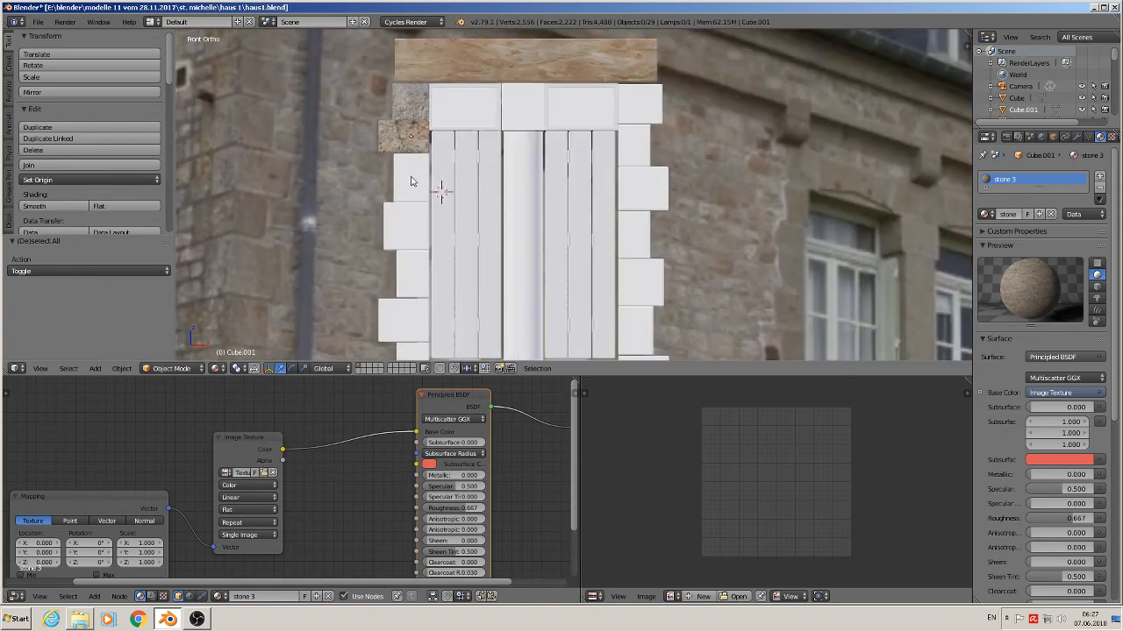
- Create a material named "stone 4" on the third stone from the top at the window's left edge
right_click(412, 181)
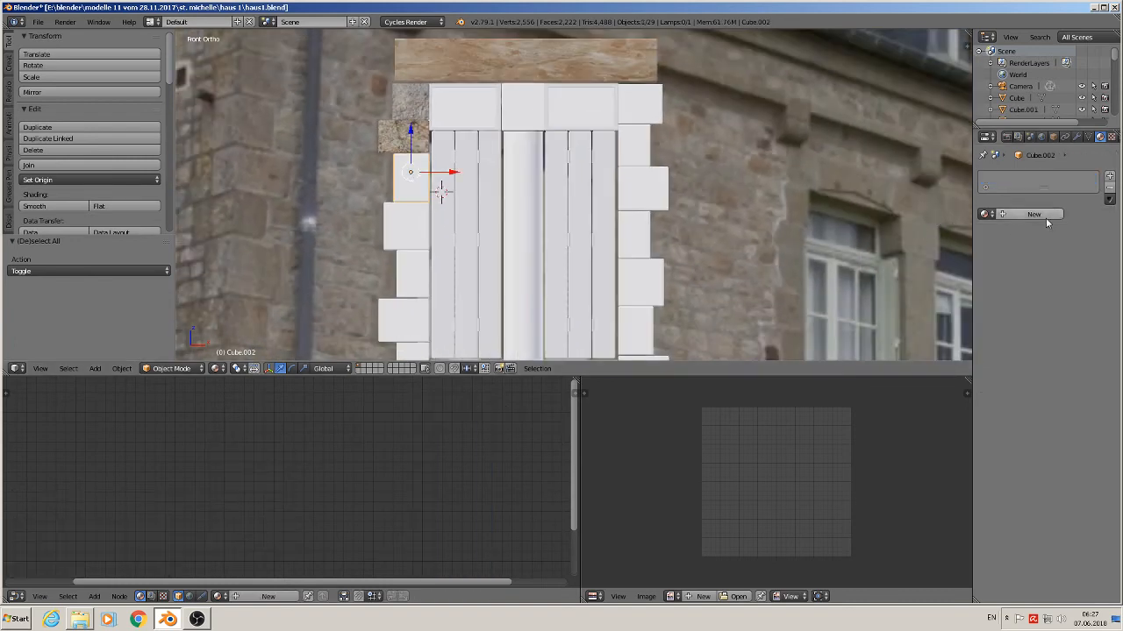
click(1021, 216)
double_click(1004, 214)
key(BackSpace)
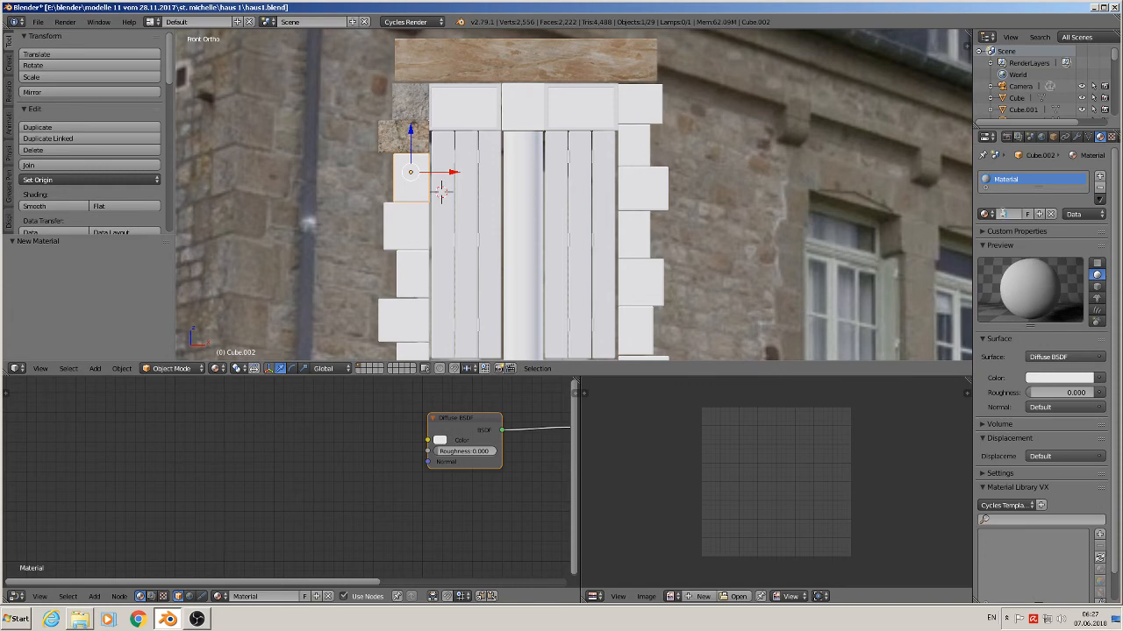
key(Return)
- Paste the copied nodes into stone 4, replacing its Diffuse BSDF with the Principled BSDF linked to the Material Output, and deselect the stone
scroll(358, 513, down, 2)
scroll(358, 512, down, 1)
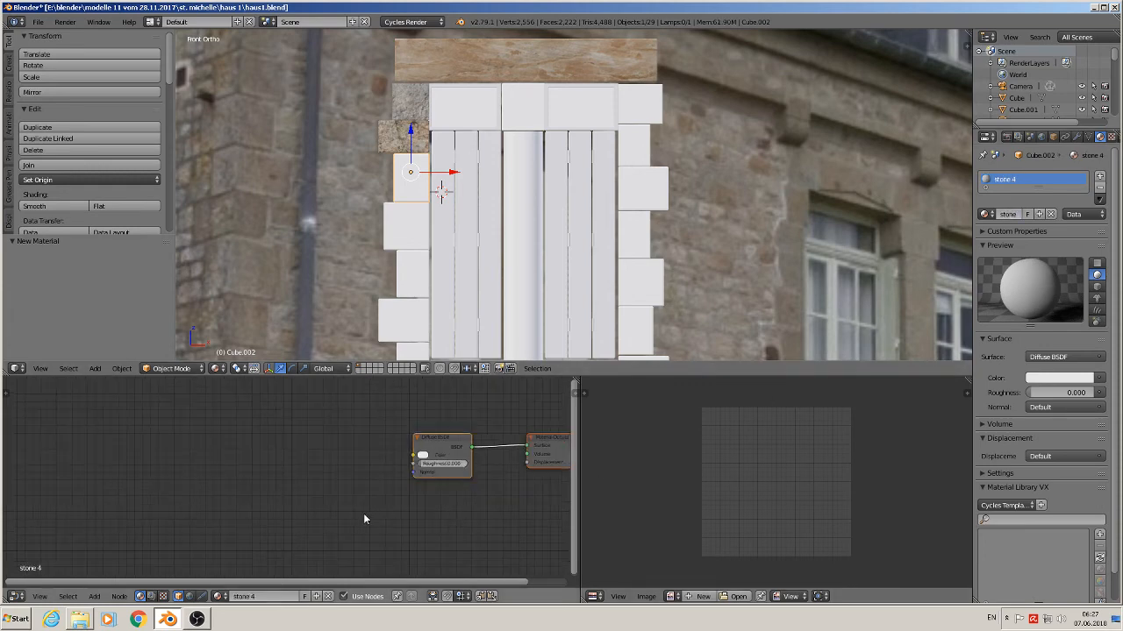
key(ctrl+v)
drag(436, 451, 459, 408)
key(x)
drag(421, 476, 529, 450)
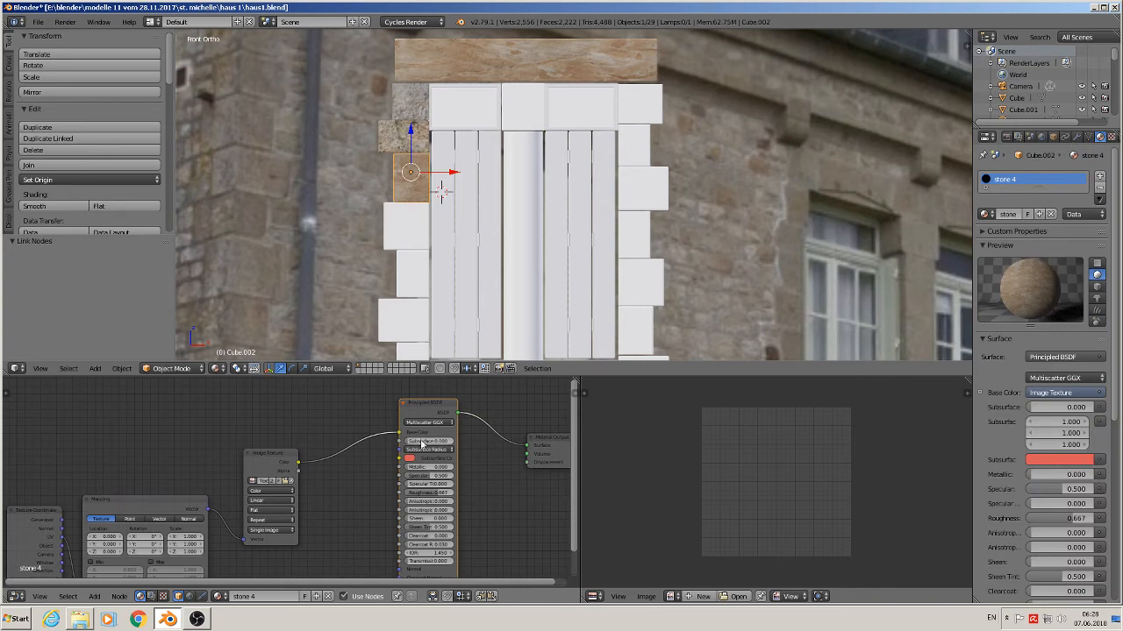
key(a)
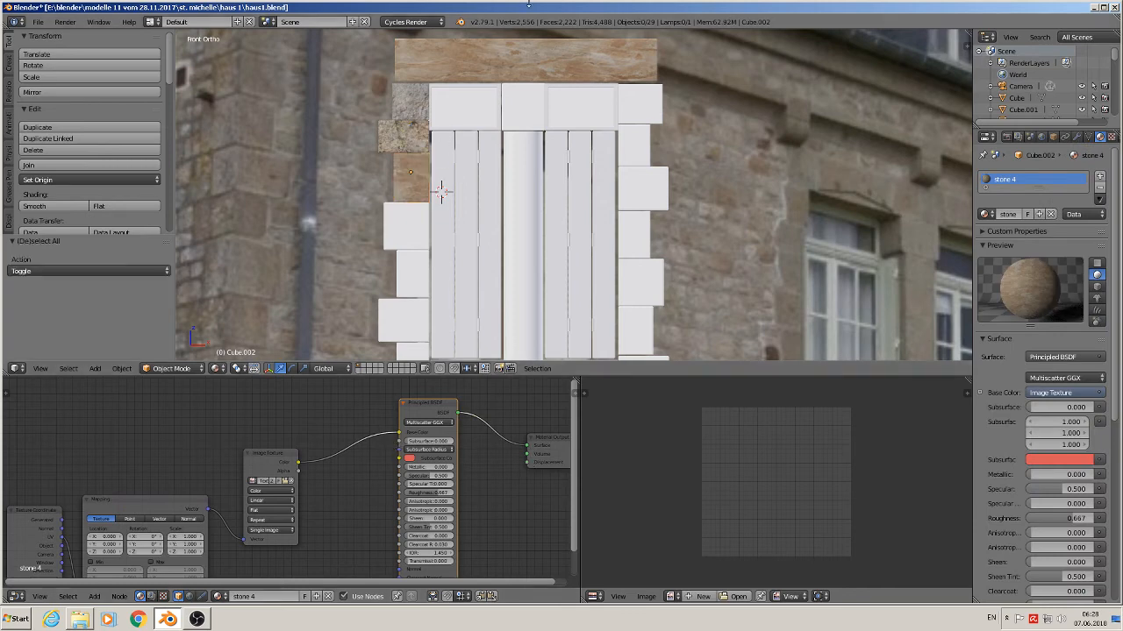
- Assign the existing stone1 material to the block between the two top panels and to the column between the shutters
scroll(590, 235, down, 2)
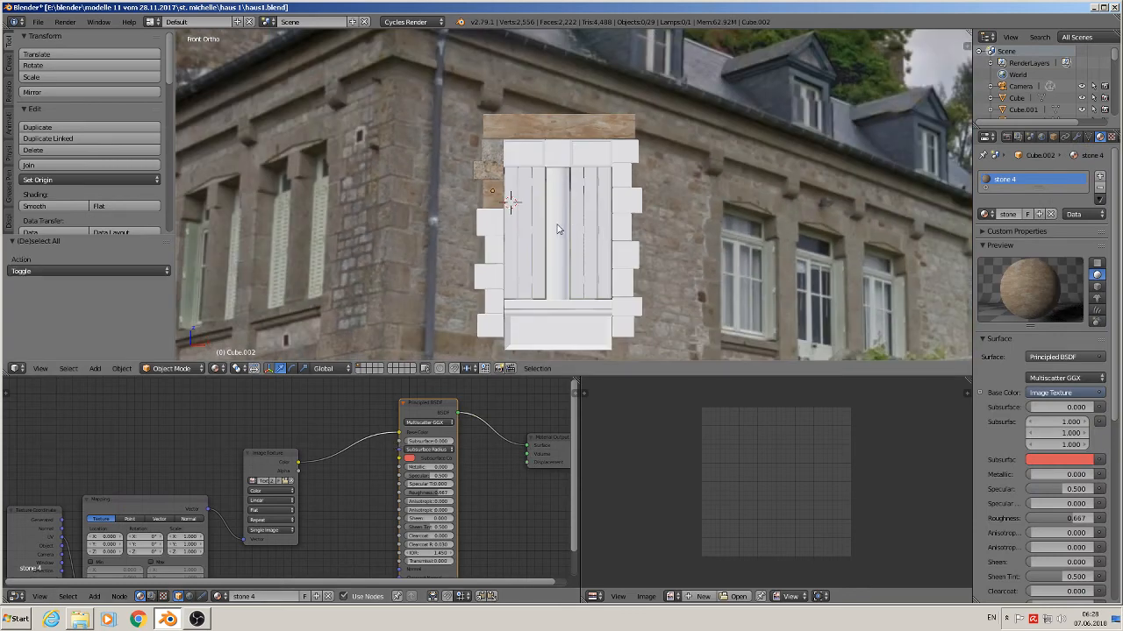
shift+middle_drag(556, 225, 532, 199)
scroll(517, 128, up, 2)
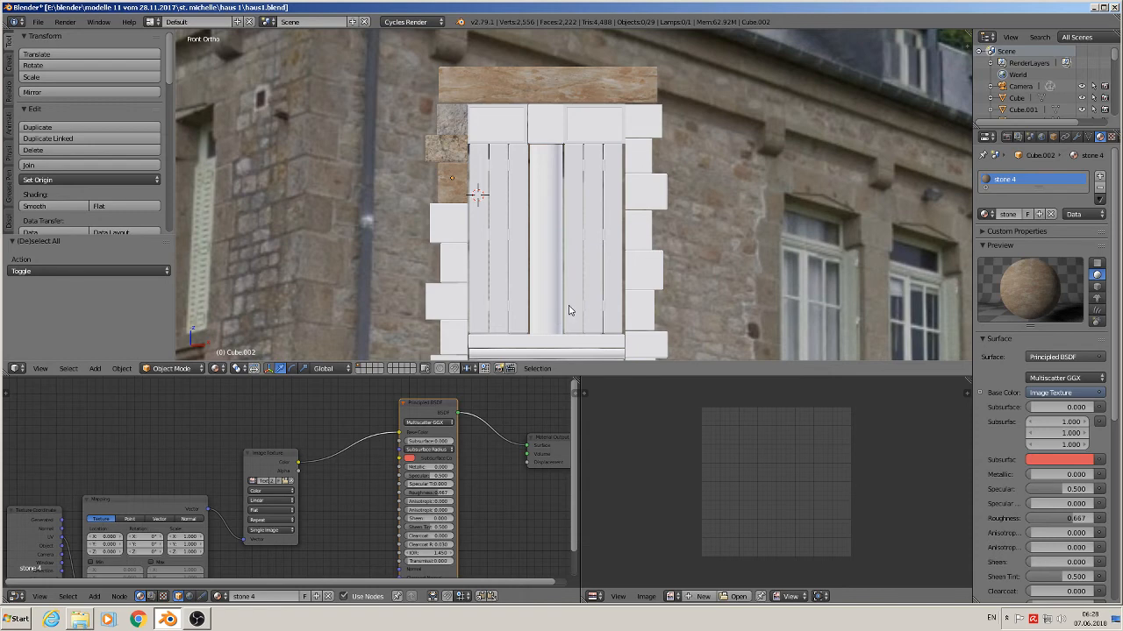
shift+middle_drag(570, 313, 509, 207)
shift+middle_drag(494, 126, 524, 200)
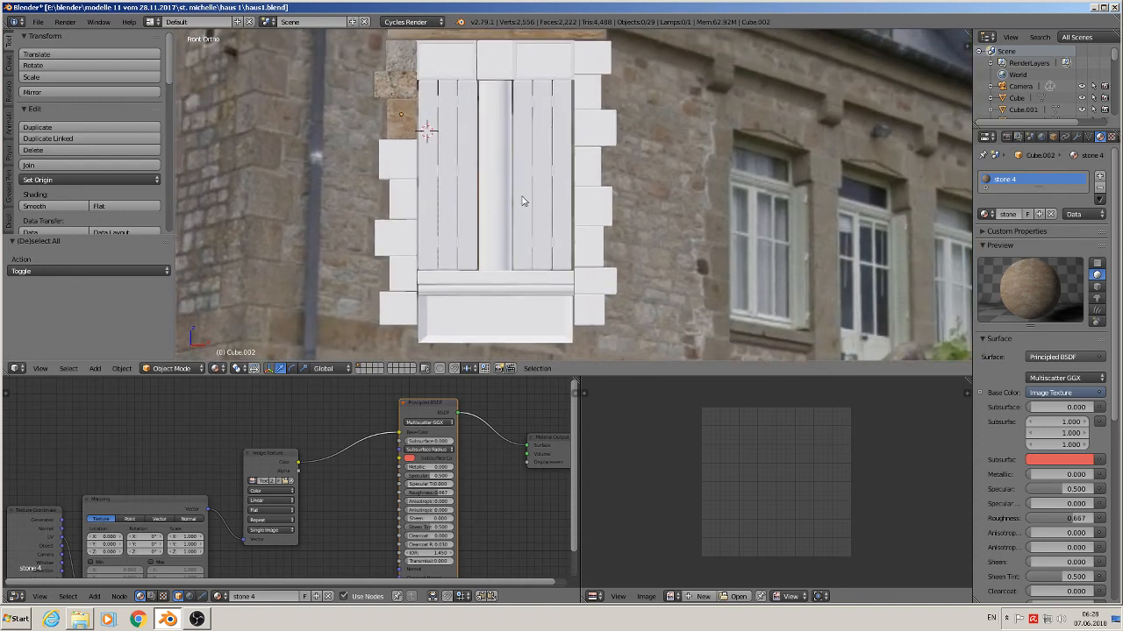
right_click(502, 66)
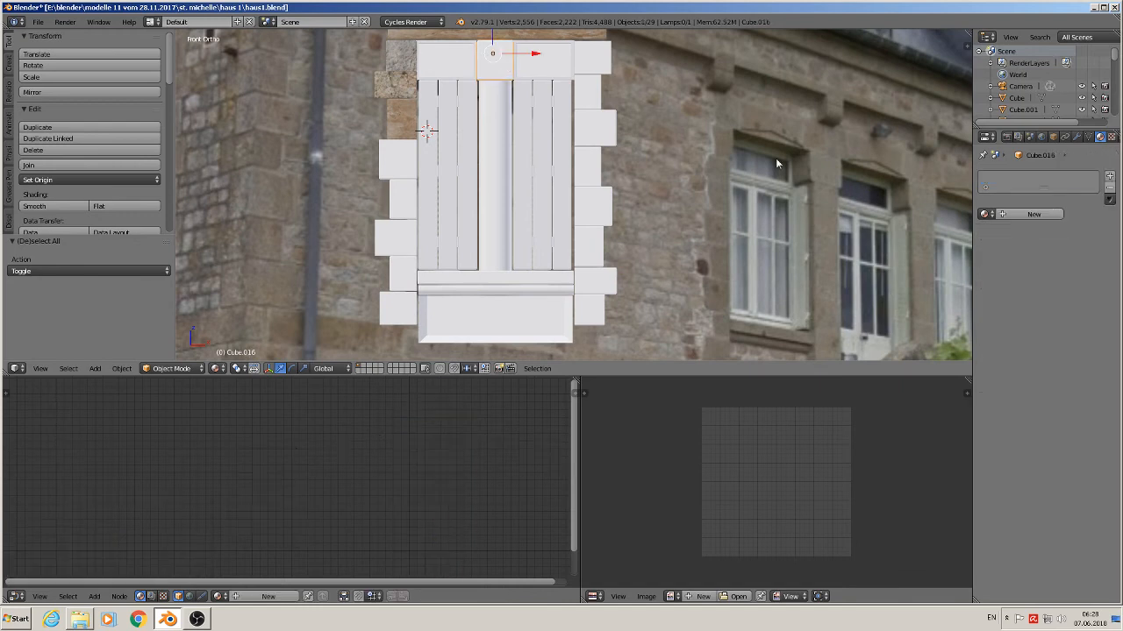
click(984, 214)
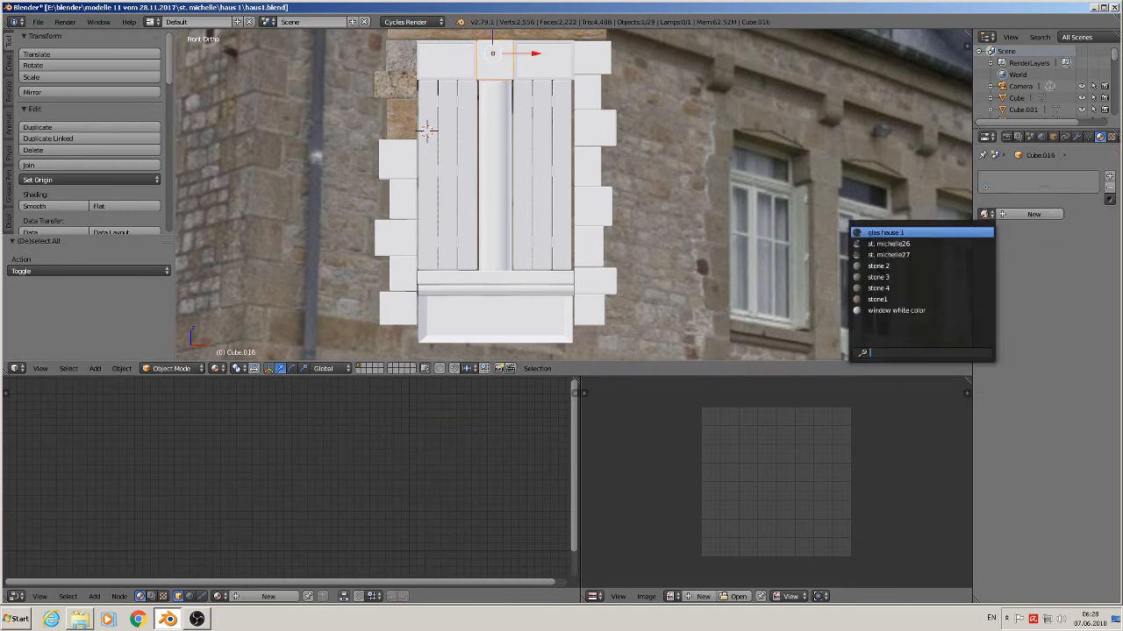
click(944, 299)
right_click(496, 123)
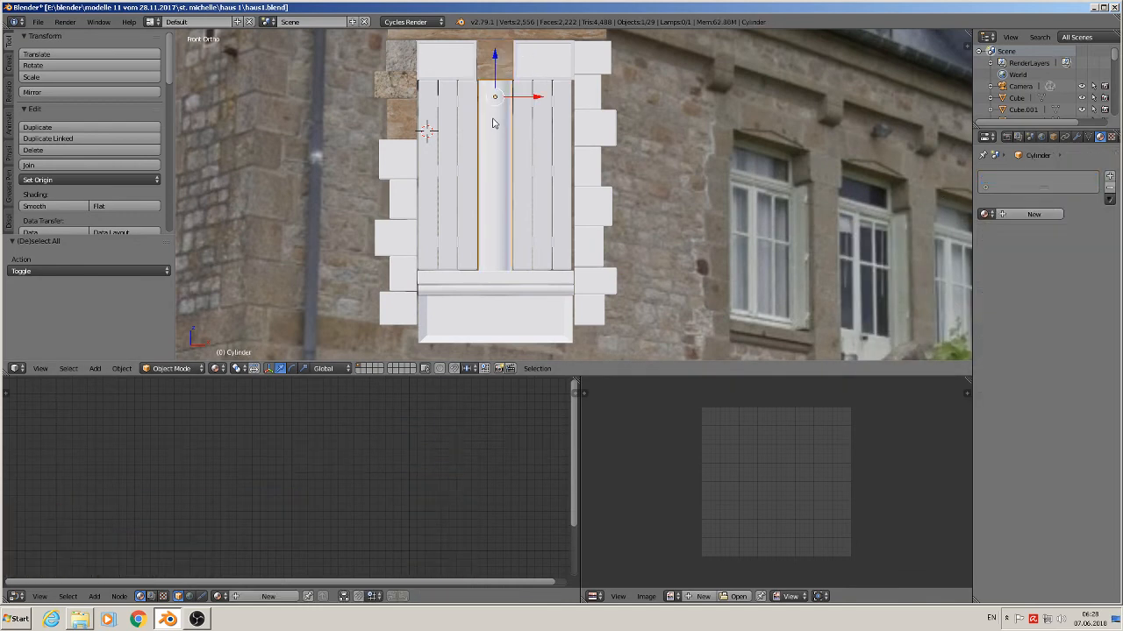
click(985, 214)
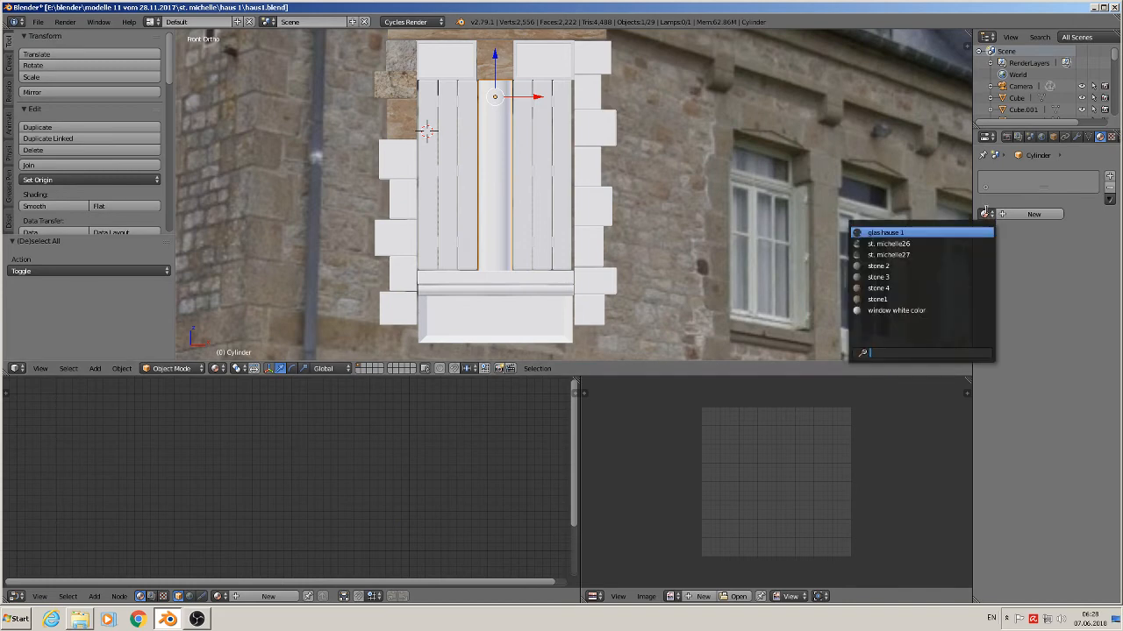
click(942, 300)
- Assign the existing stone1 material to the window sill and to the narrow ledge directly beneath it
right_click(533, 284)
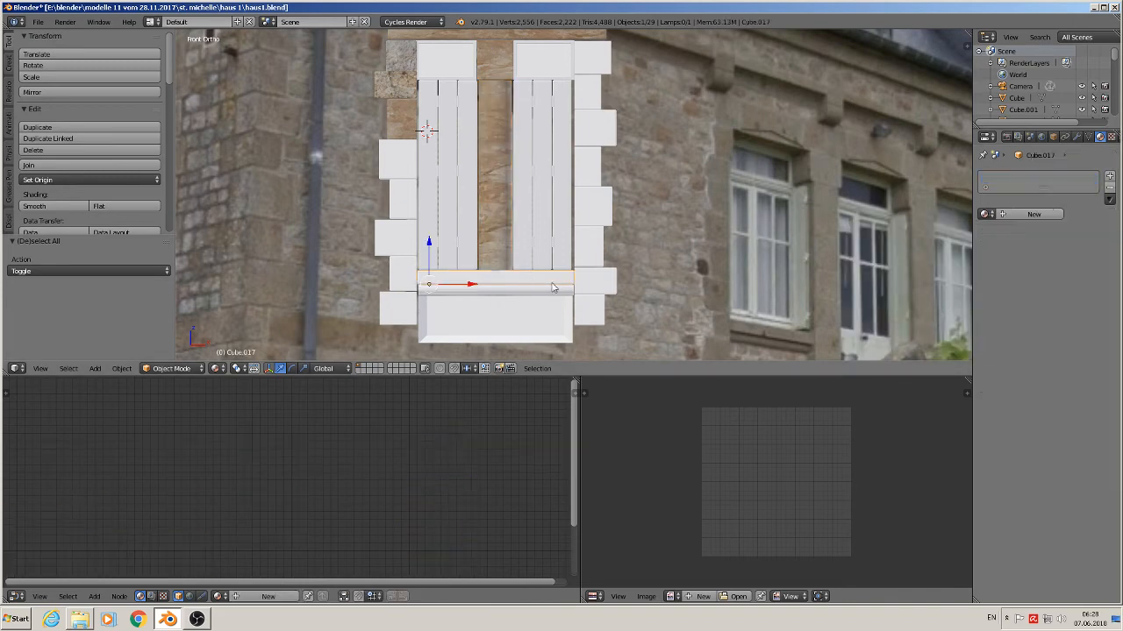
click(985, 214)
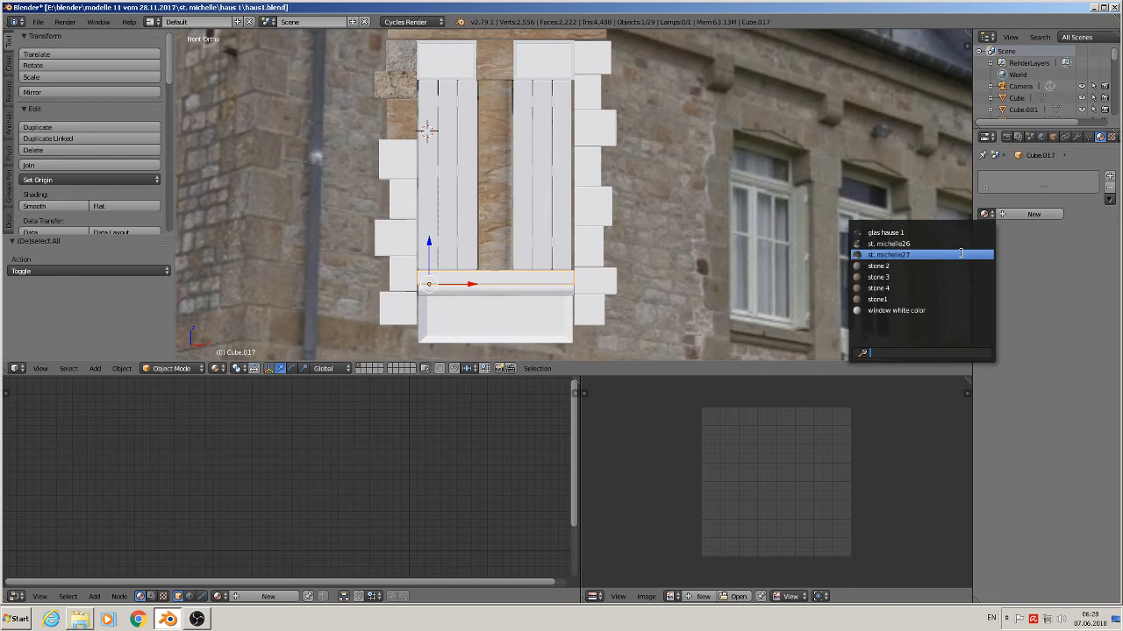
click(941, 299)
right_click(496, 292)
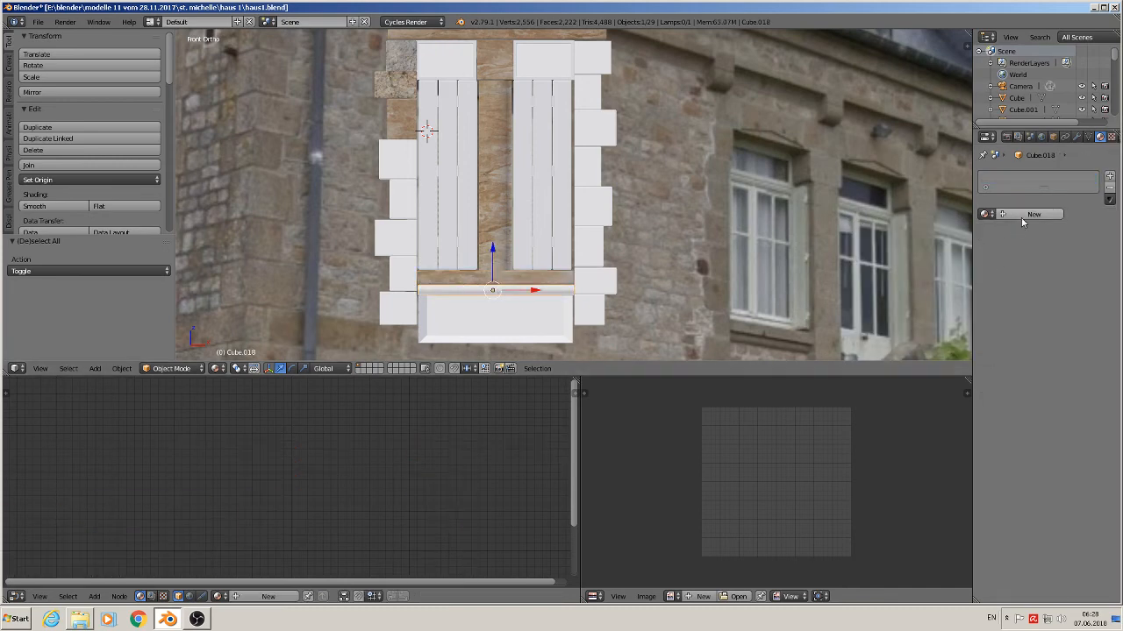
click(985, 214)
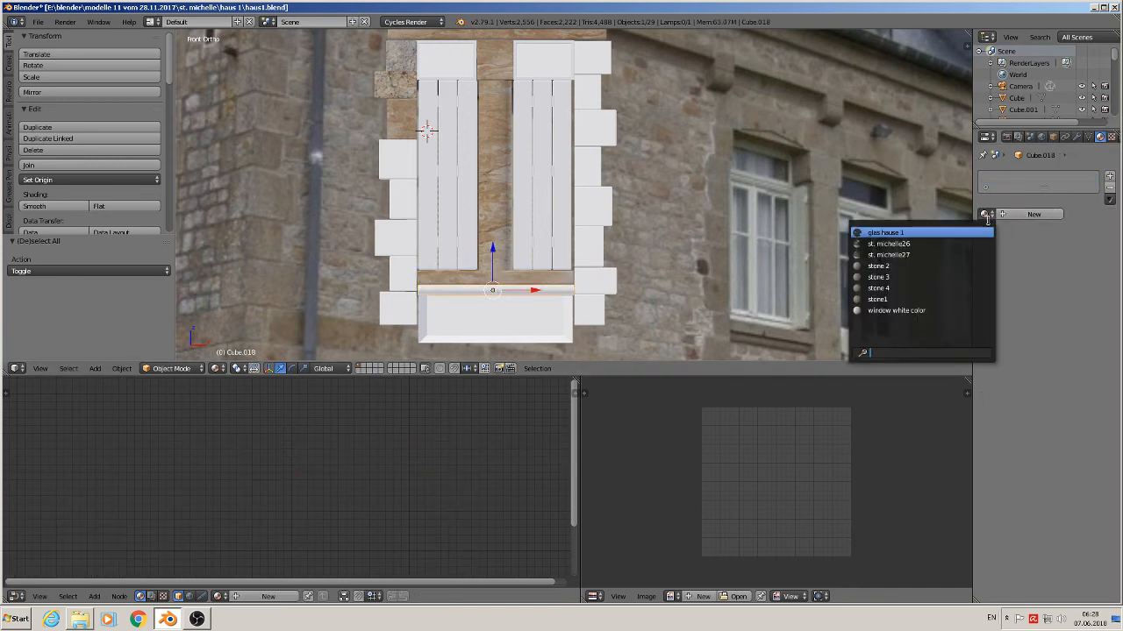
click(961, 298)
- Examine the stonework below the windows in the background photo against the white panel under the model's sill
scroll(853, 310, down, 1)
shift+middle_drag(817, 279, 781, 212)
scroll(767, 268, up, 2)
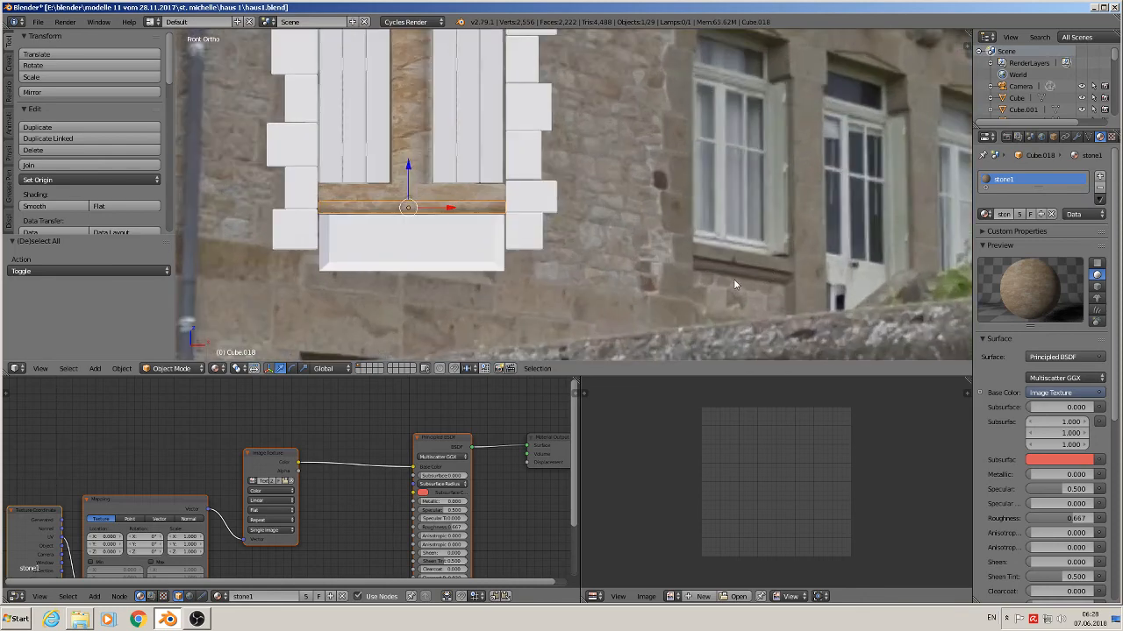
scroll(735, 283, down, 2)
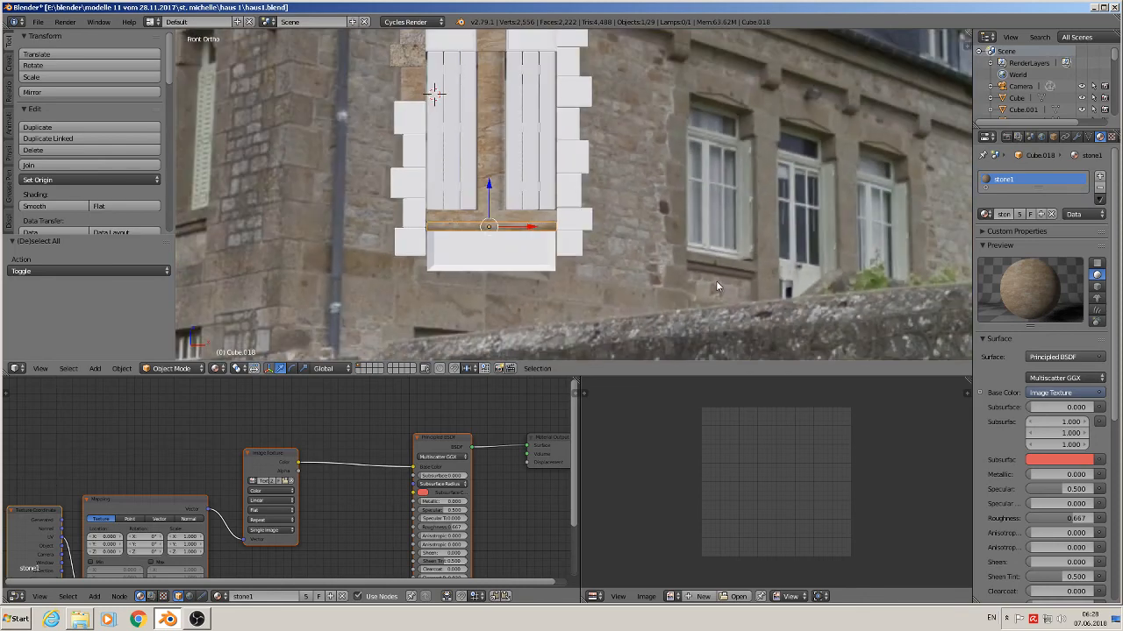
shift+middle_drag(487, 246, 683, 235)
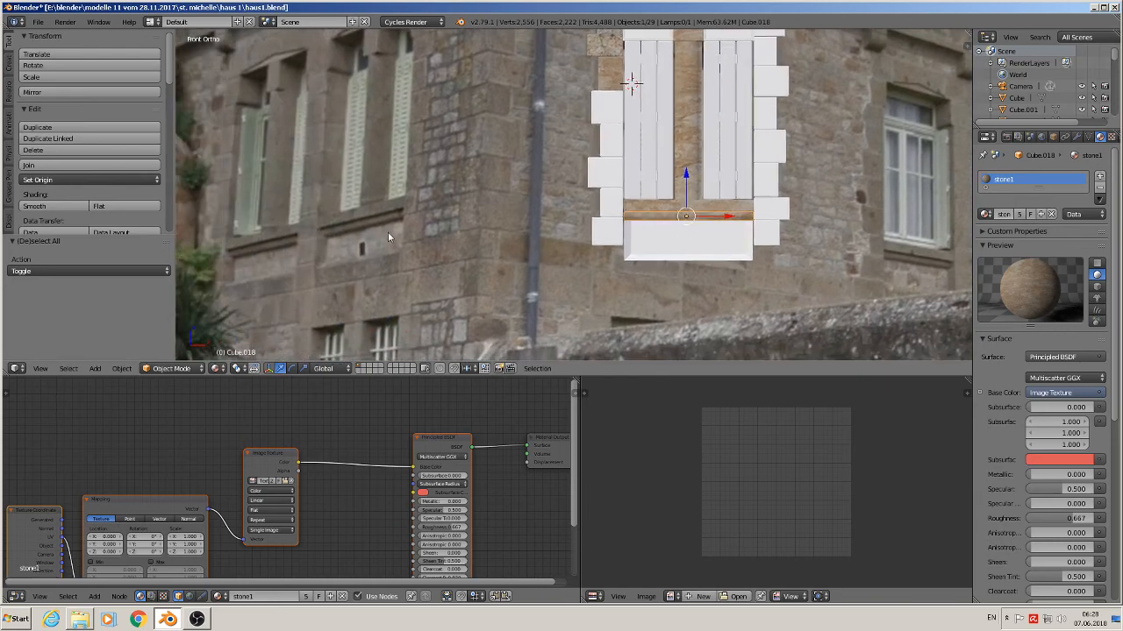
scroll(803, 205, up, 2)
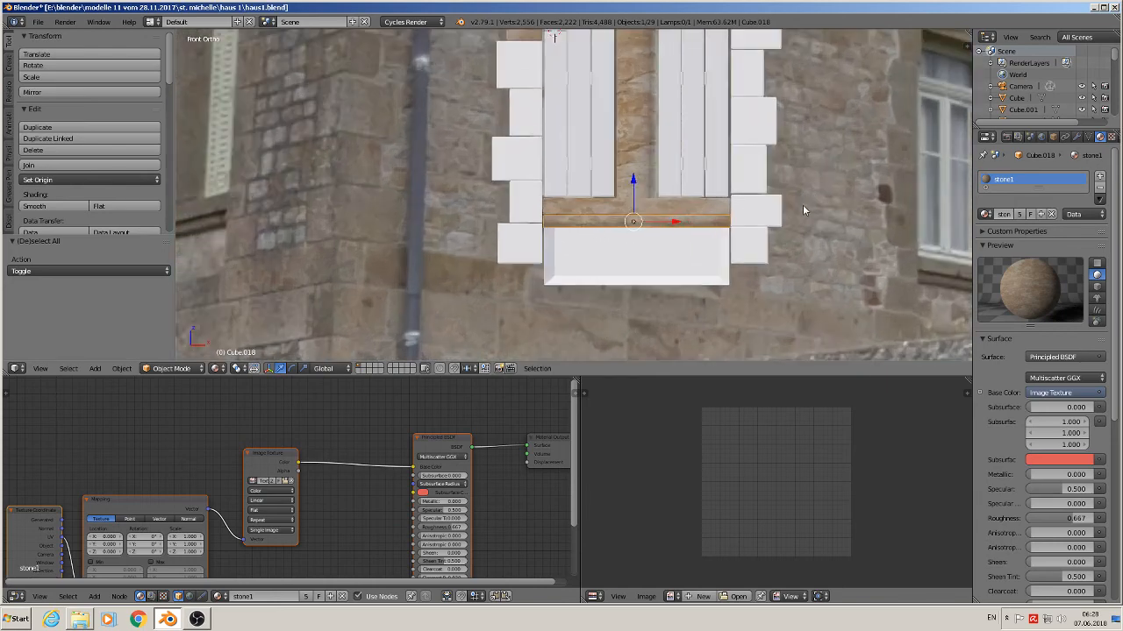
scroll(801, 205, down, 1)
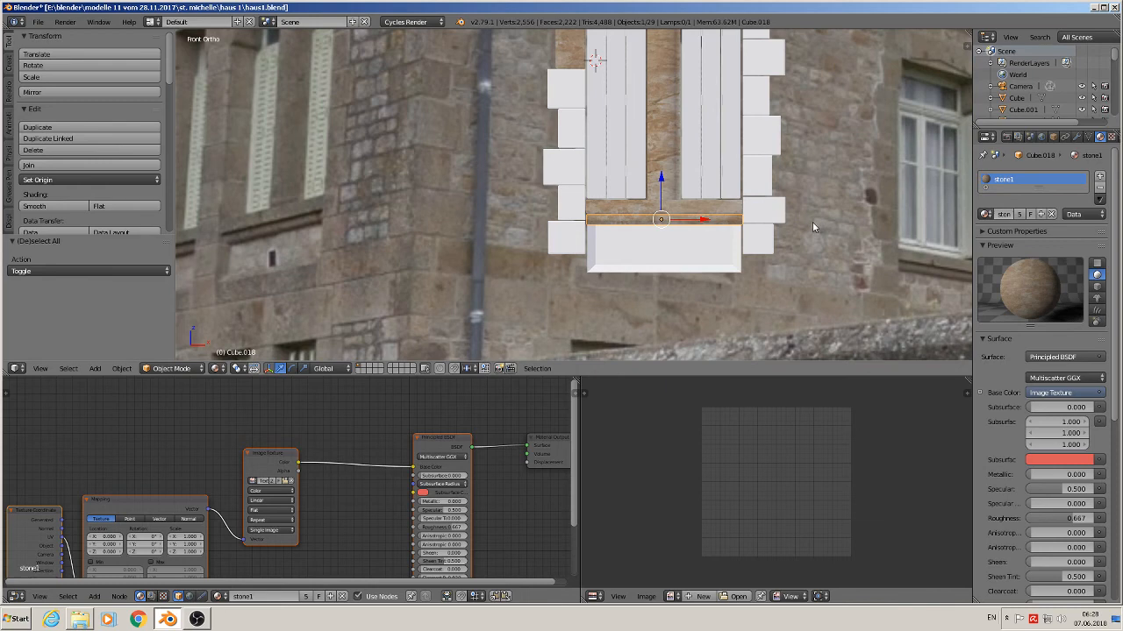
scroll(667, 230, up, 3)
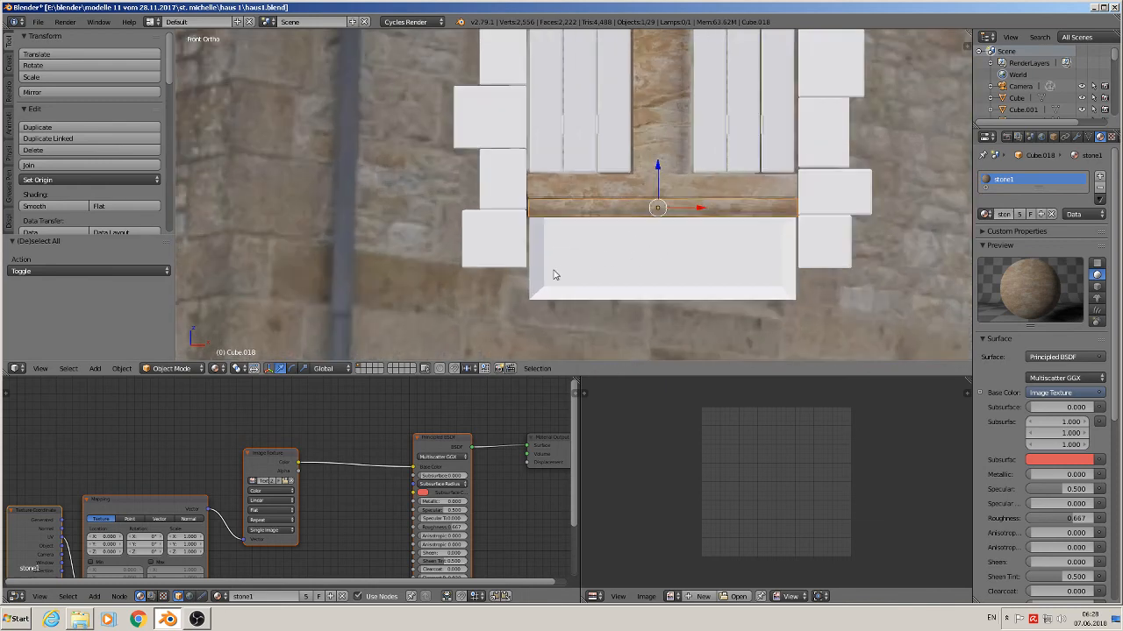
- Open the panel below the sill in Edit Mode and give it the existing stone1 material
key(Tab)
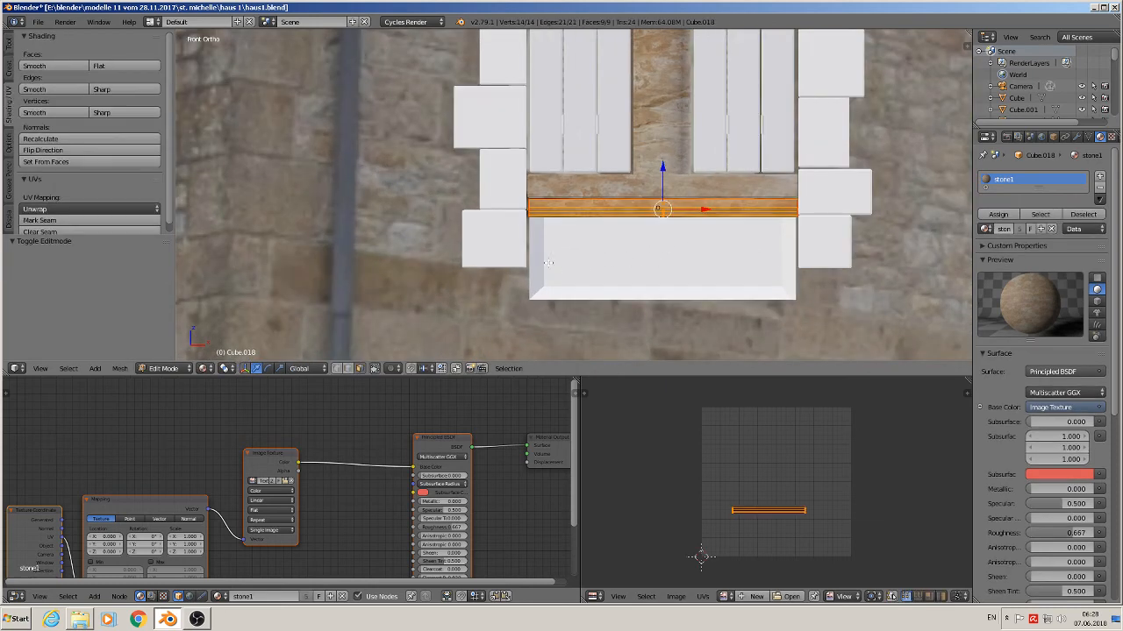
key(Tab)
right_click(587, 268)
key(Tab)
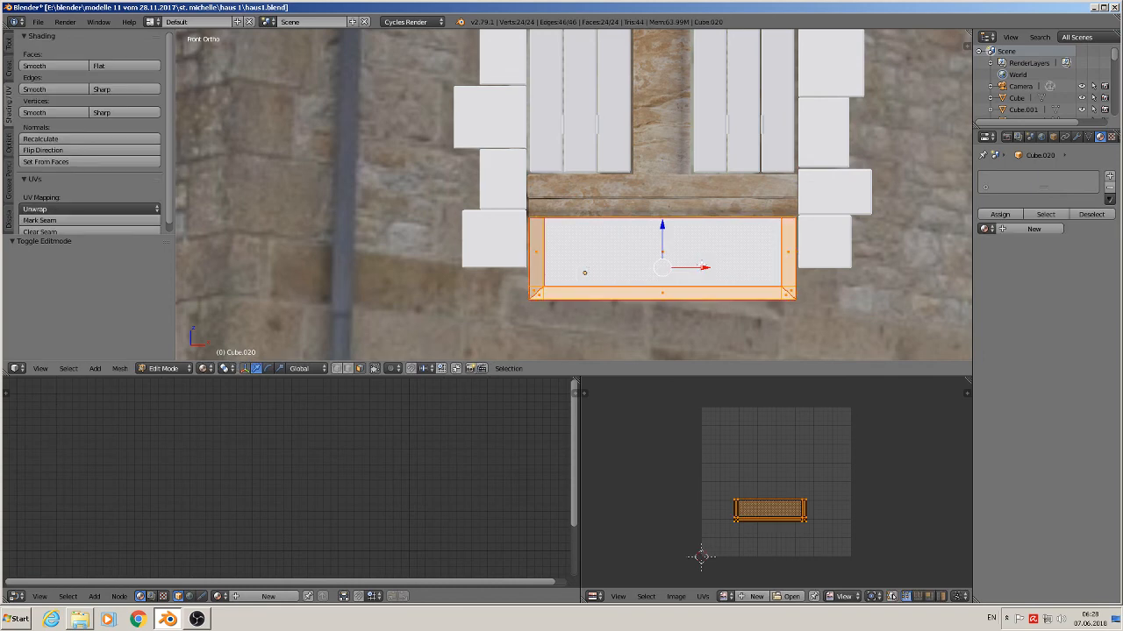
click(985, 228)
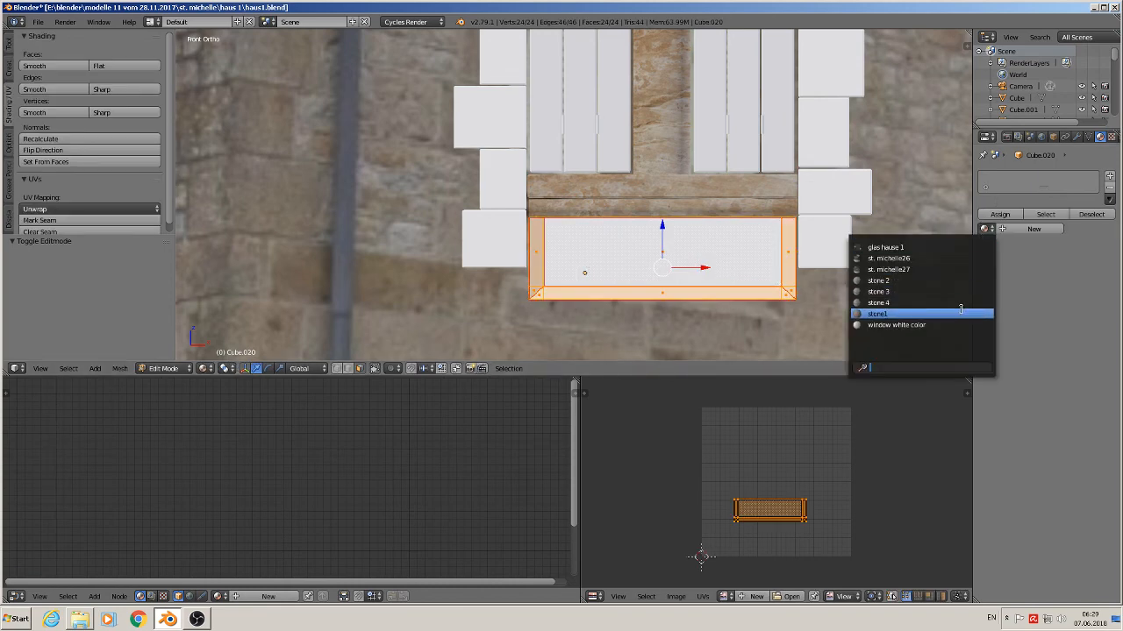
click(959, 313)
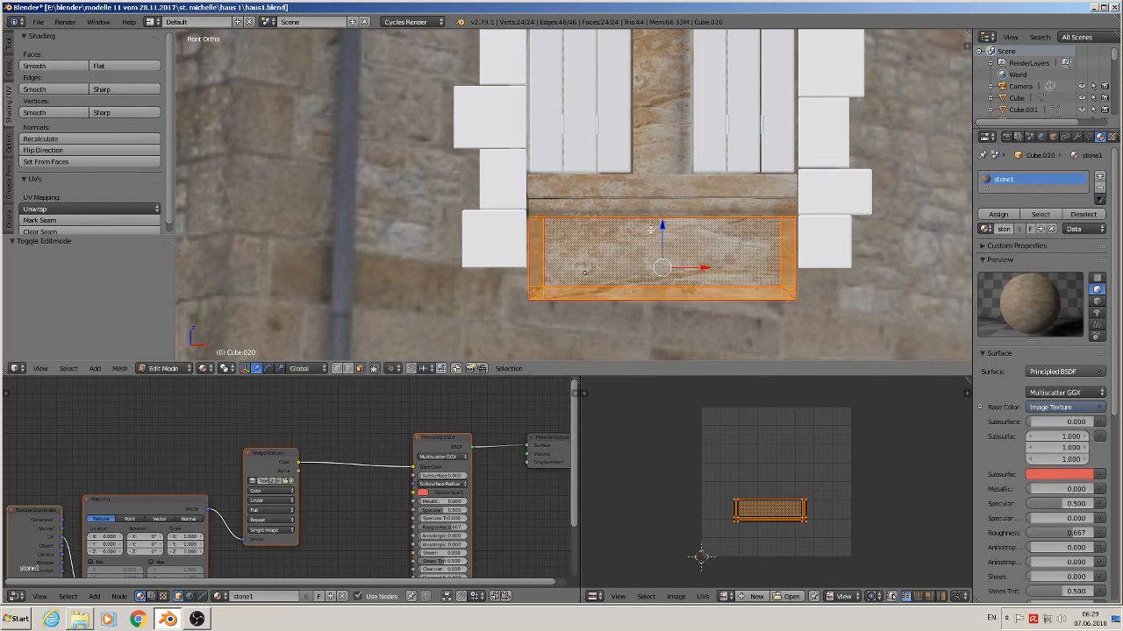
- Add a second material slot with a new material named "wall", assign it to the panel's recessed front face, and return to Object Mode
right_click(724, 254)
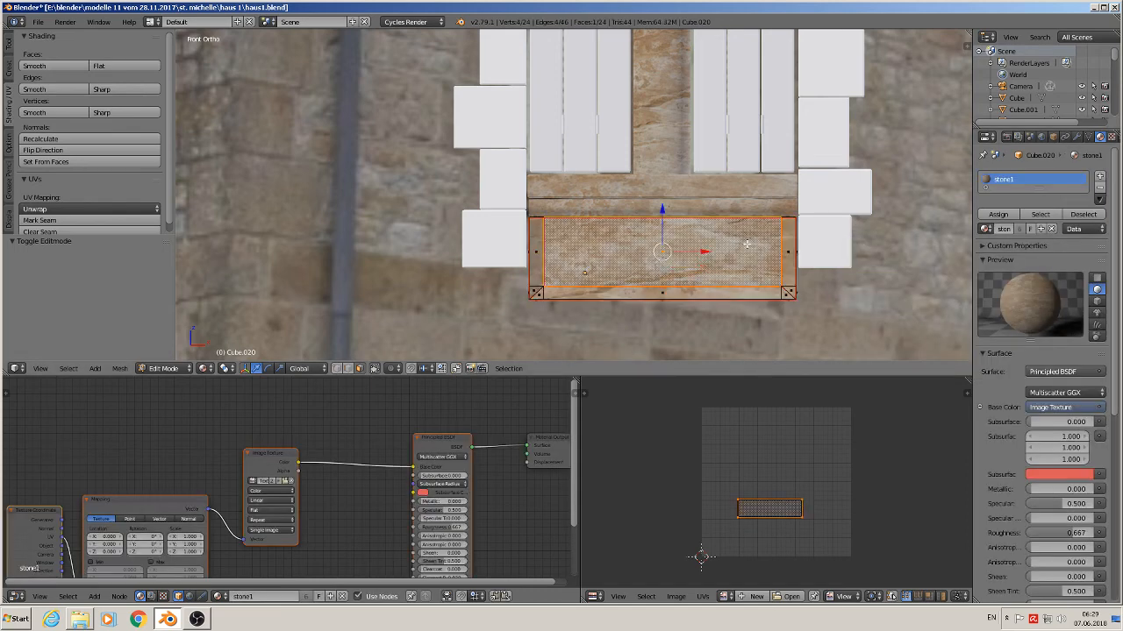
click(1100, 187)
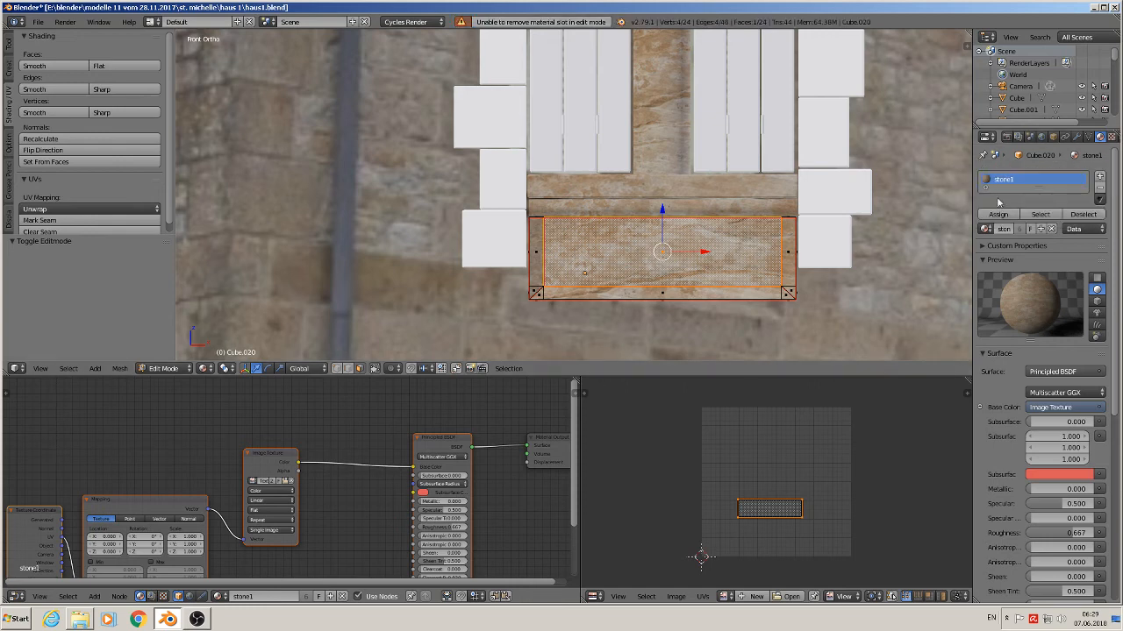
click(1099, 176)
click(1013, 255)
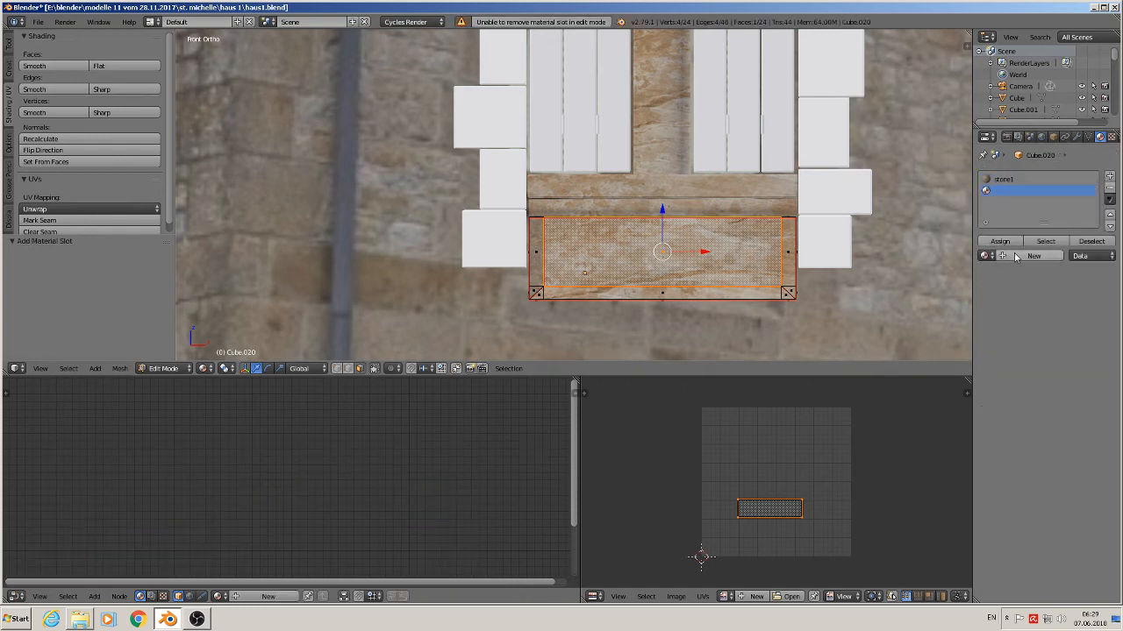
click(1009, 254)
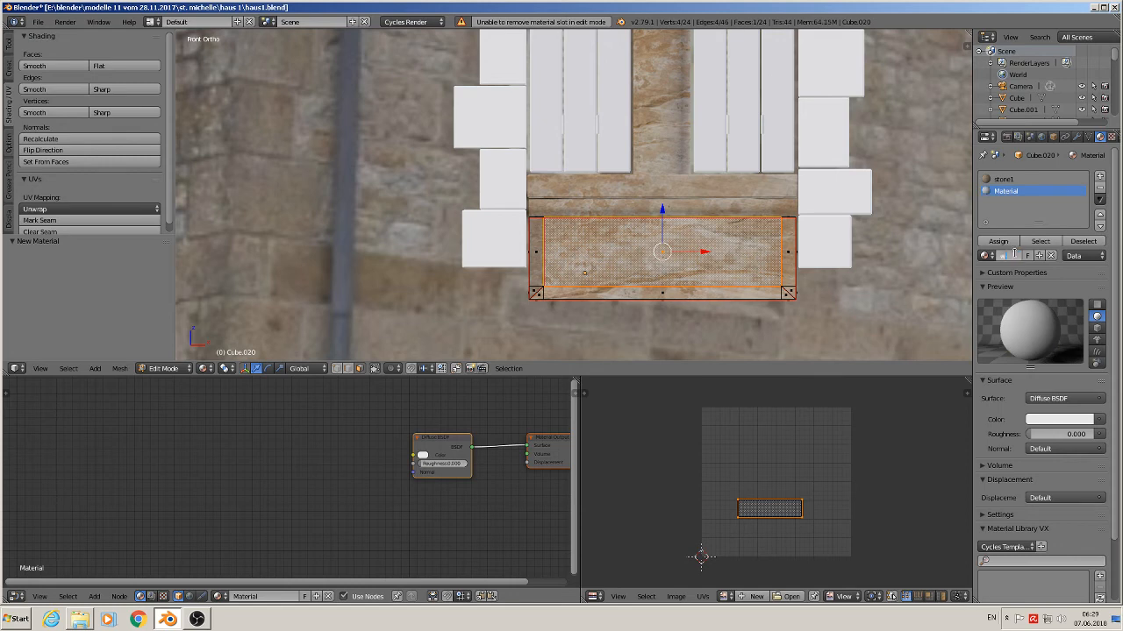
text(wall)
key(Return)
click(998, 241)
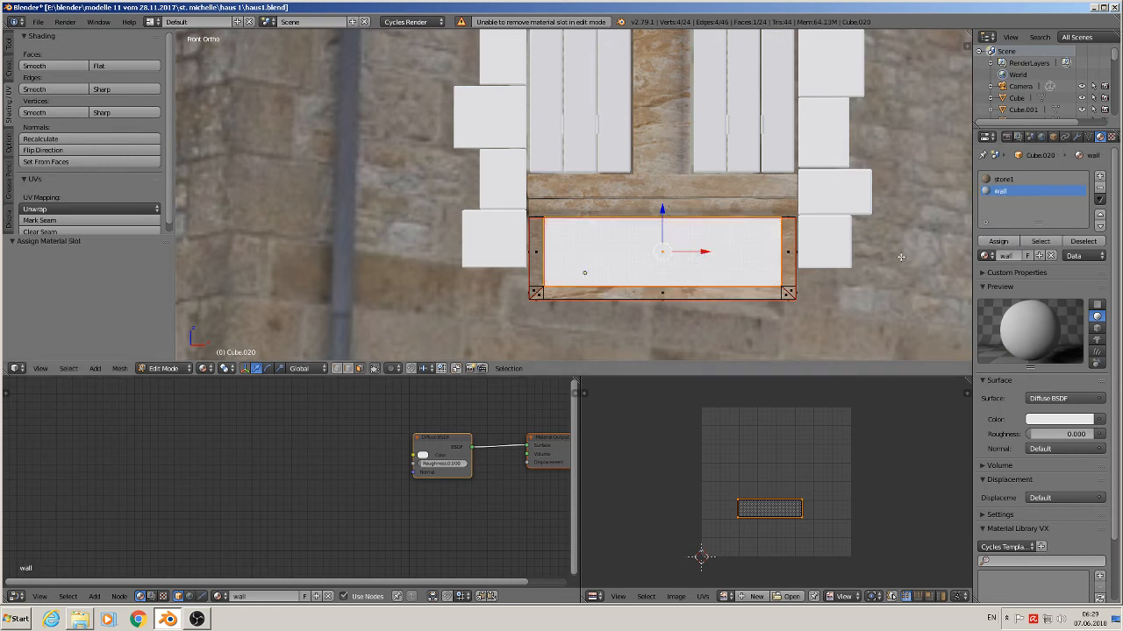
key(Tab)
- Assign the existing stone 4 material to the third stone from the top at the window's right edge
scroll(698, 293, down, 4)
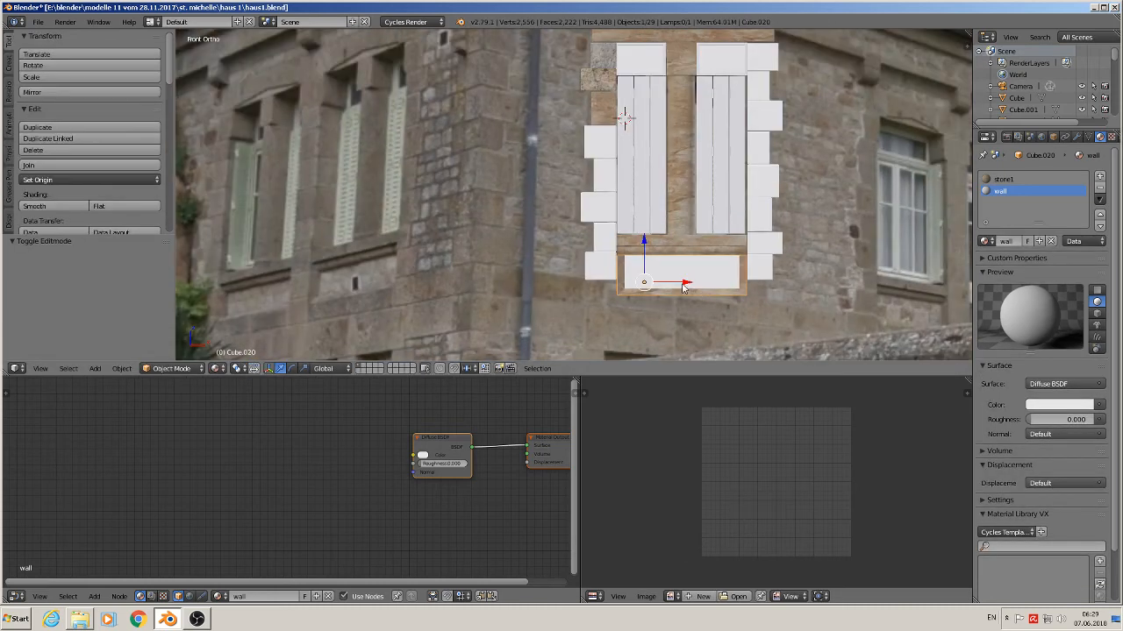
shift+middle_drag(667, 282, 504, 299)
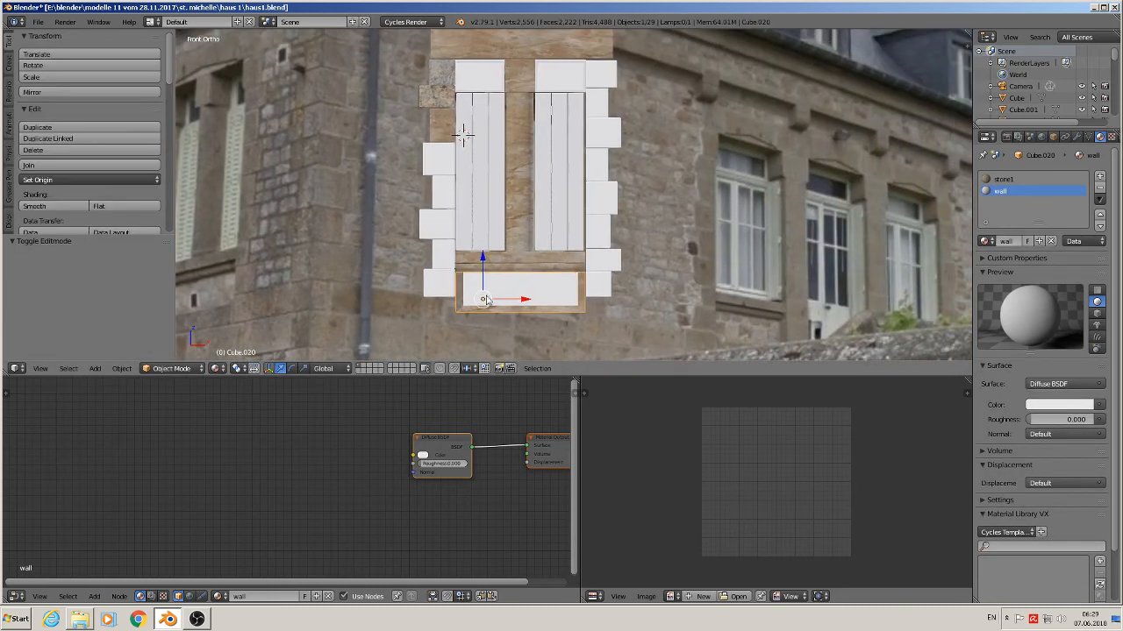
right_click(605, 136)
click(985, 214)
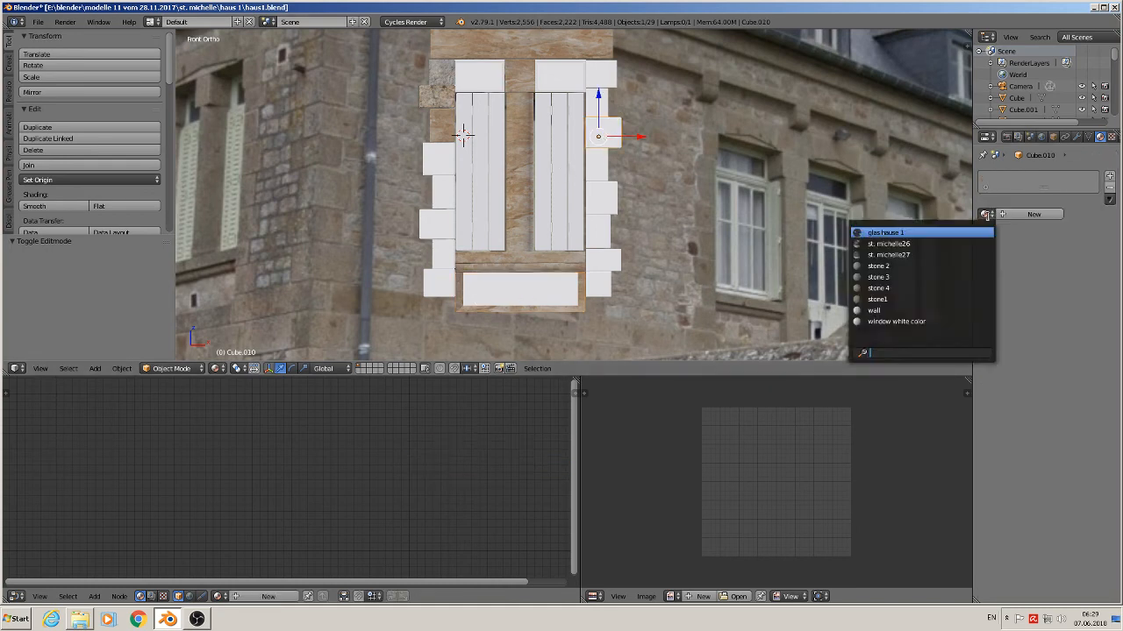
click(944, 288)
- Assign the existing stone 3 material to the fifth stone from the top on the window's right edge and stone1 to its left-edge counterpart
right_click(605, 196)
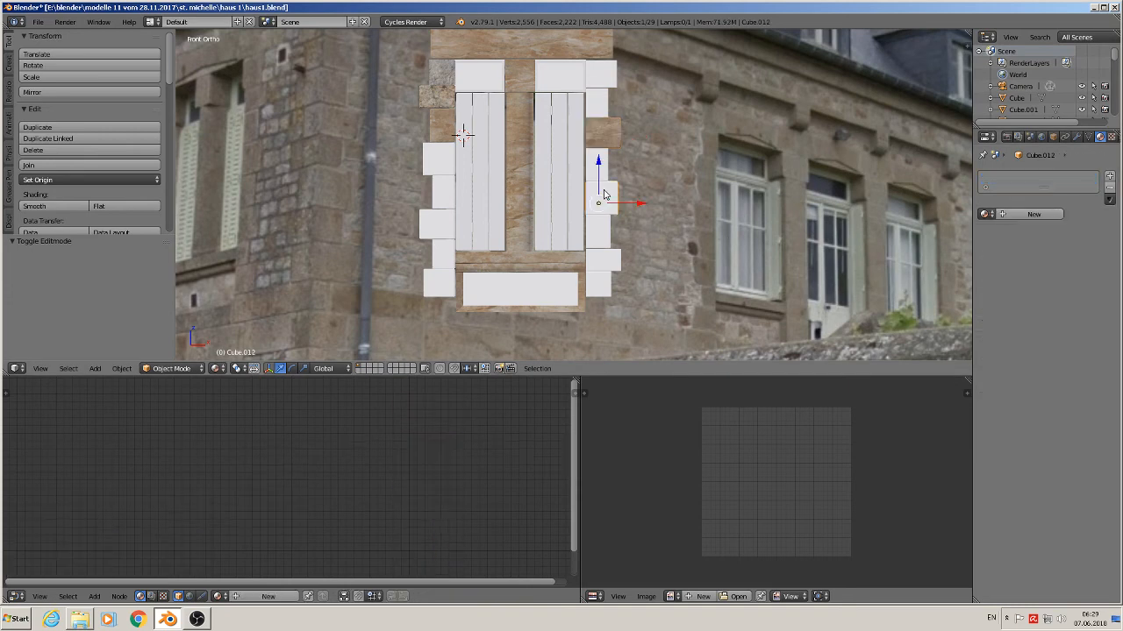
click(985, 214)
click(933, 276)
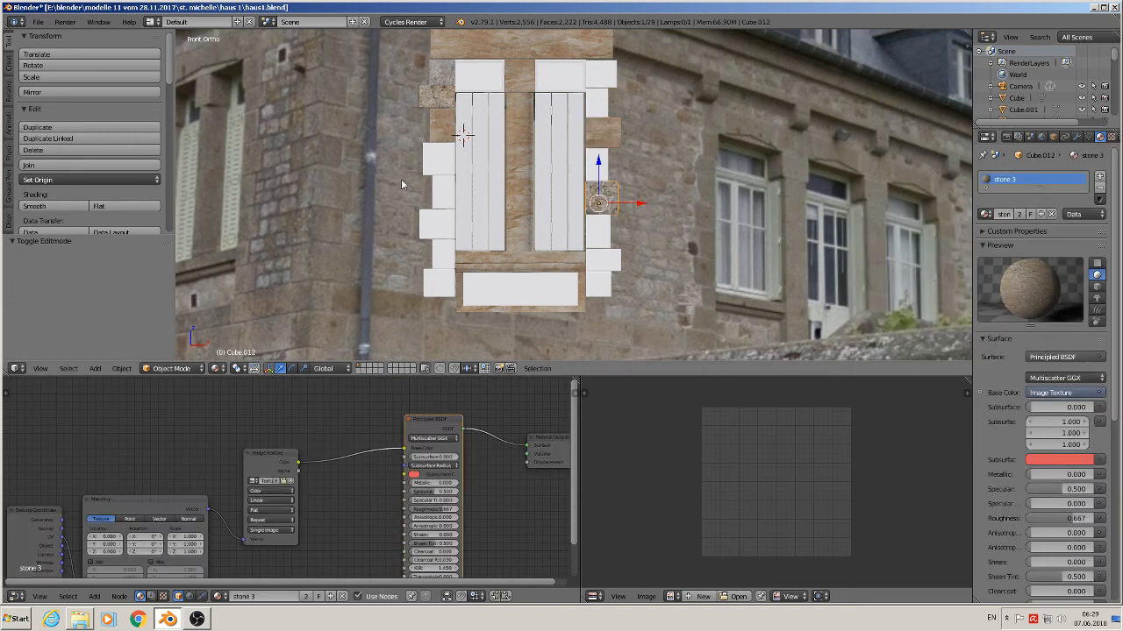
right_click(442, 187)
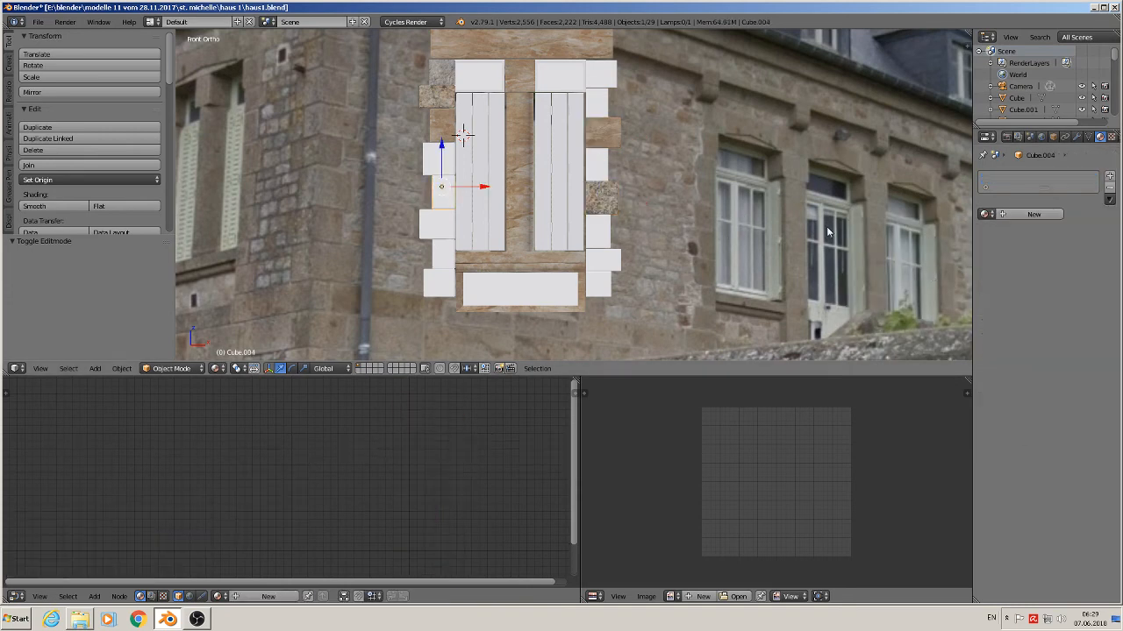
click(985, 214)
click(922, 299)
- Assign stone 2 to the lowest stone on the window's left edge and stone 3 to the second stone from the top on the right
right_click(439, 282)
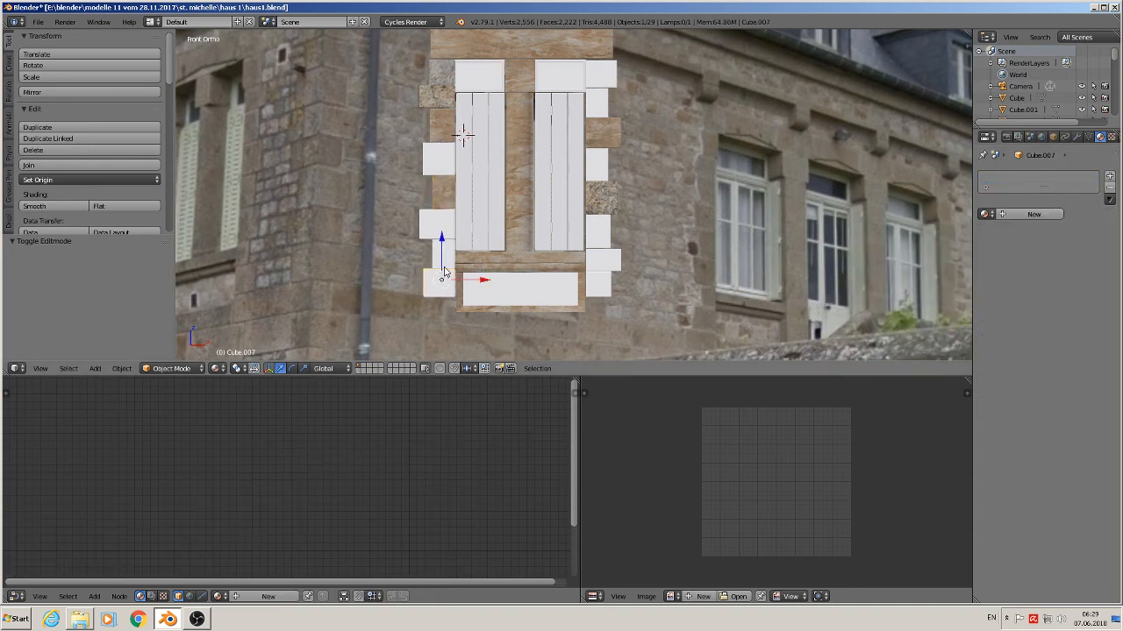
click(994, 215)
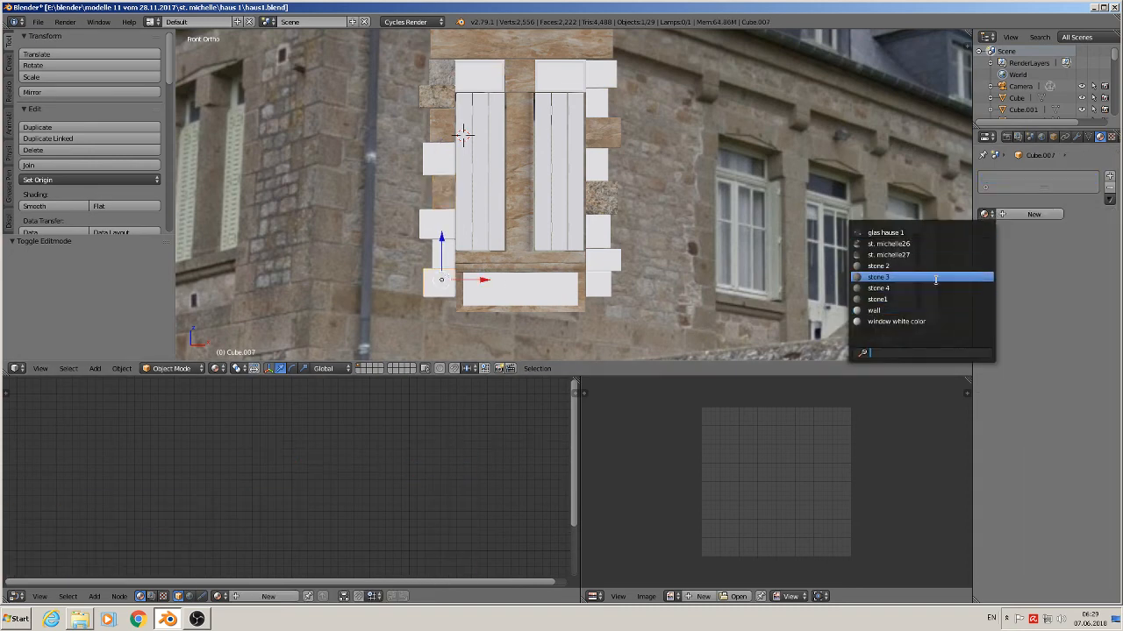
click(865, 264)
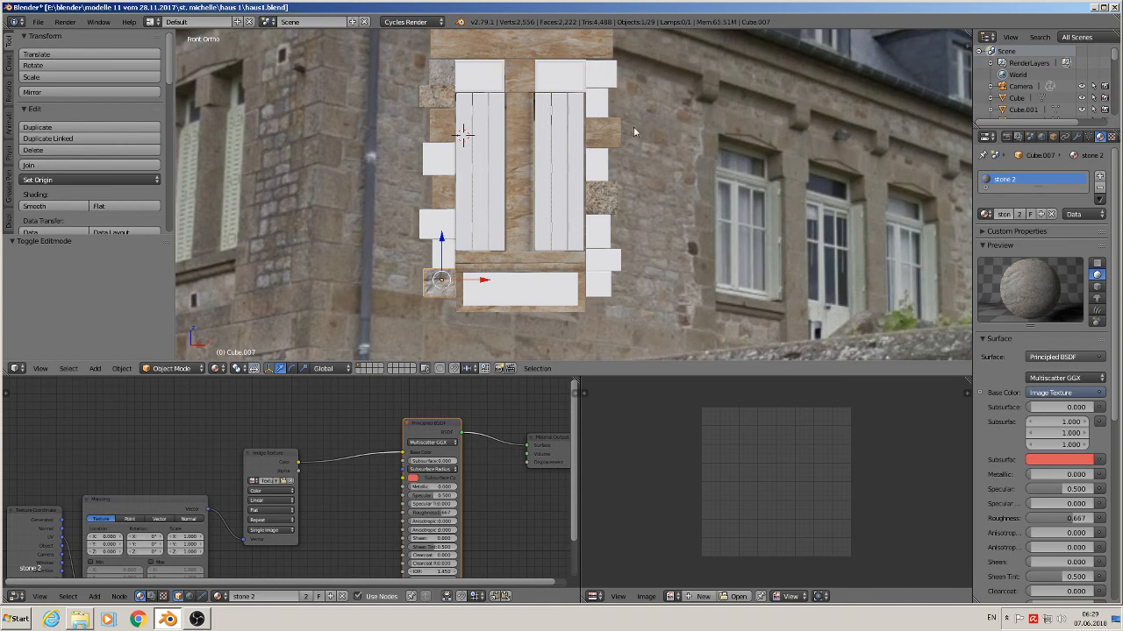
right_click(602, 105)
click(986, 214)
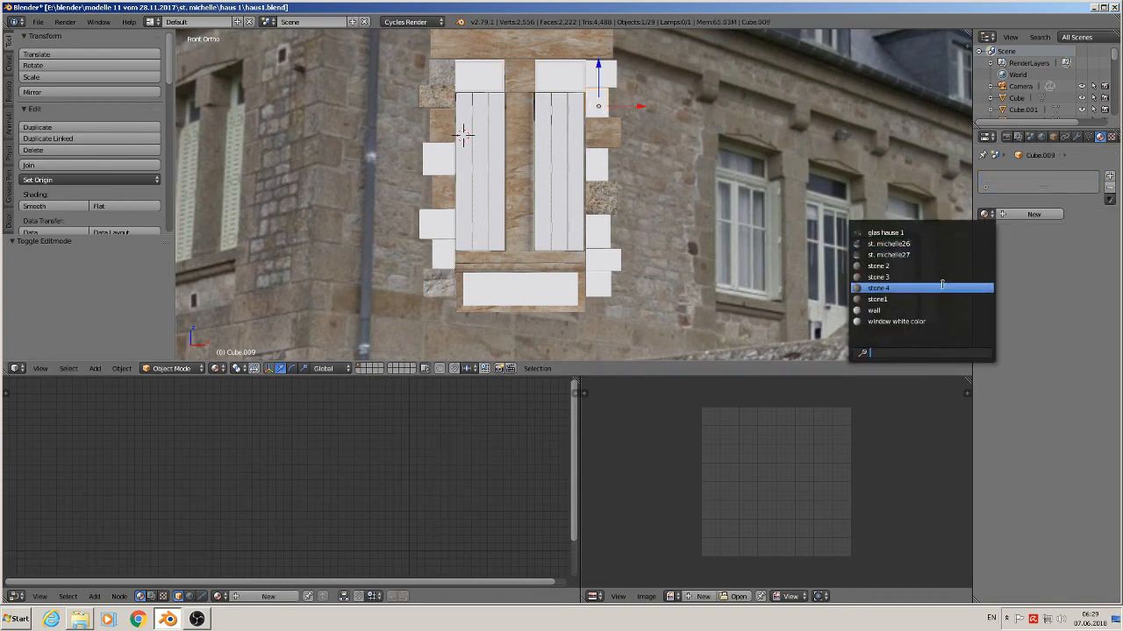
click(942, 287)
- Assign stone 4 to the topmost stone on the window's right edge and stone1 to the fourth stone from the top on that edge
right_click(614, 84)
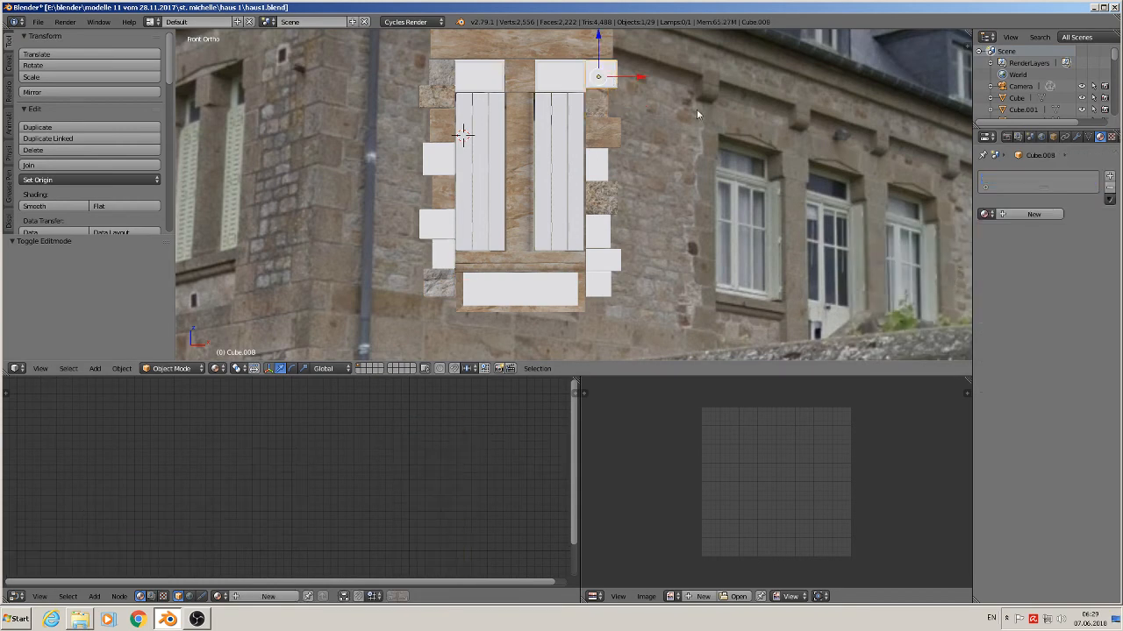
click(985, 214)
click(930, 287)
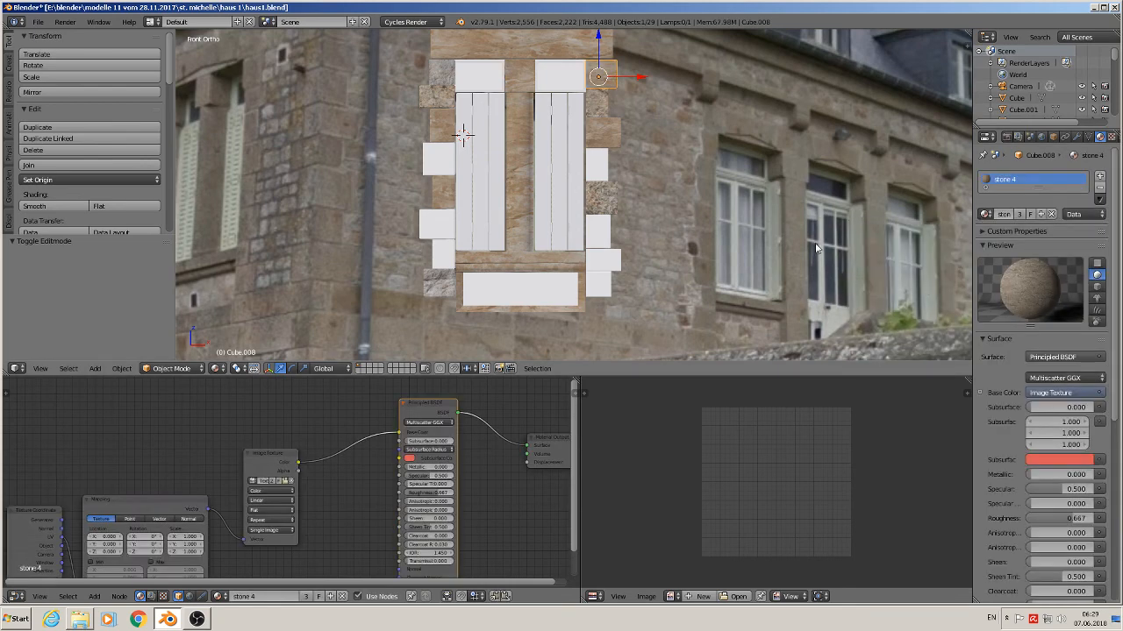
right_click(599, 175)
click(986, 214)
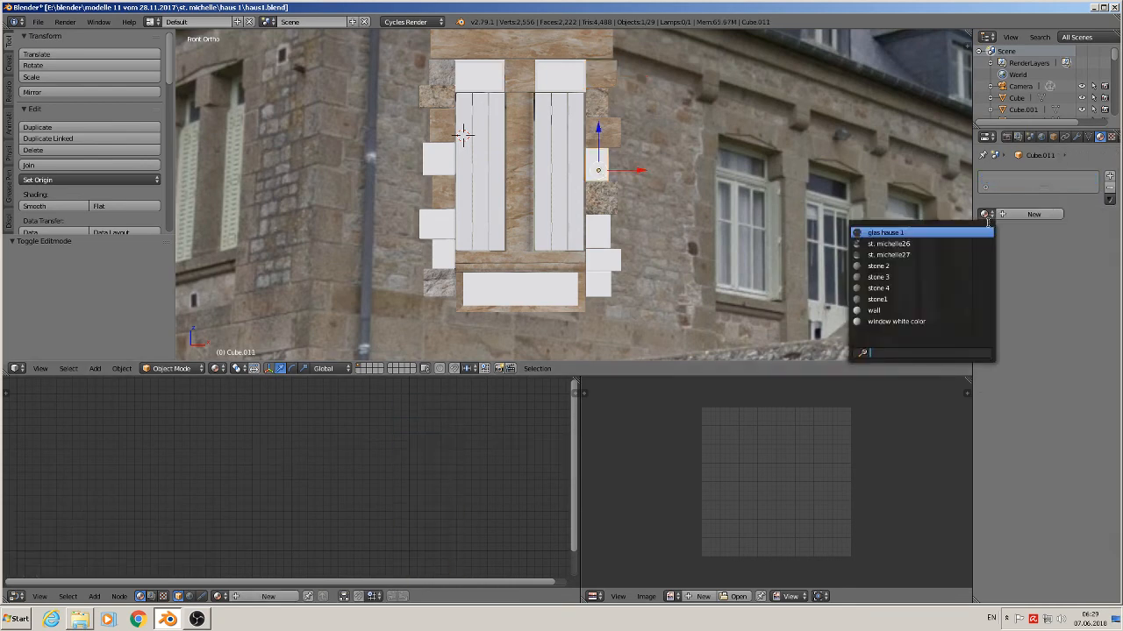
click(936, 301)
- Assign stone 3 to the sixth stone from the top on the window's right edge and stone 2 to the seventh
right_drag(603, 229, 605, 235)
click(986, 214)
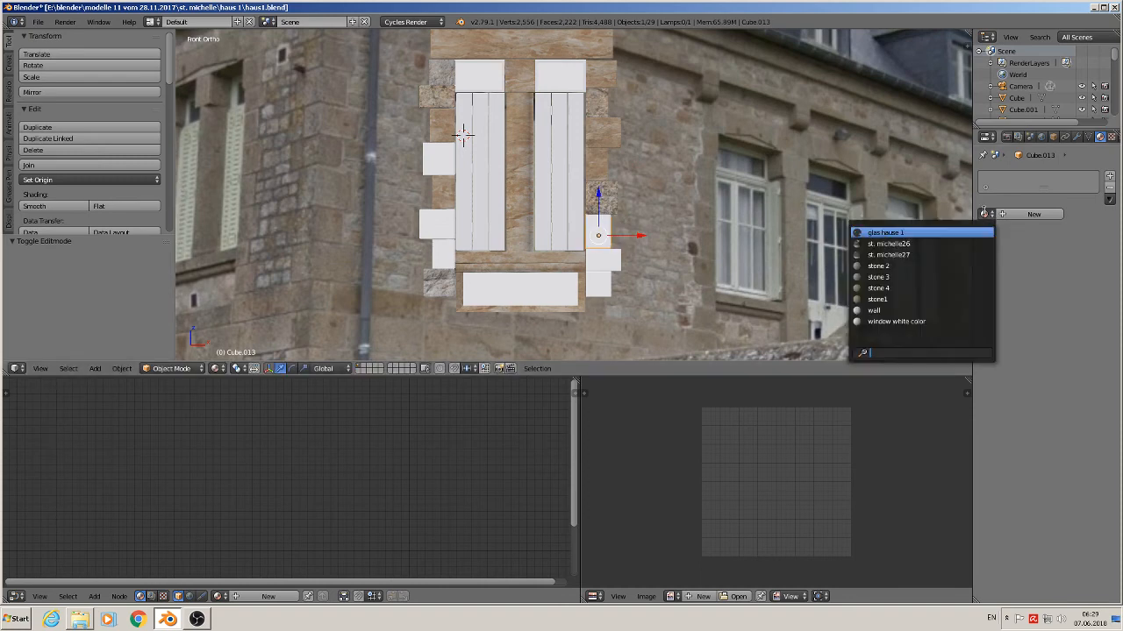
click(932, 277)
right_click(605, 264)
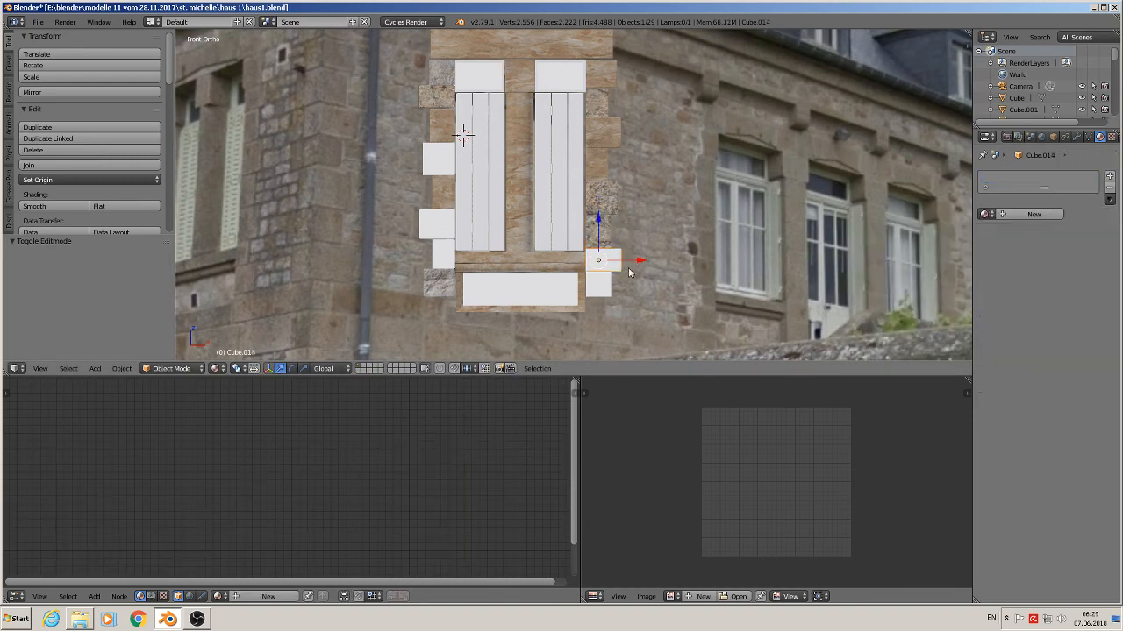
click(928, 265)
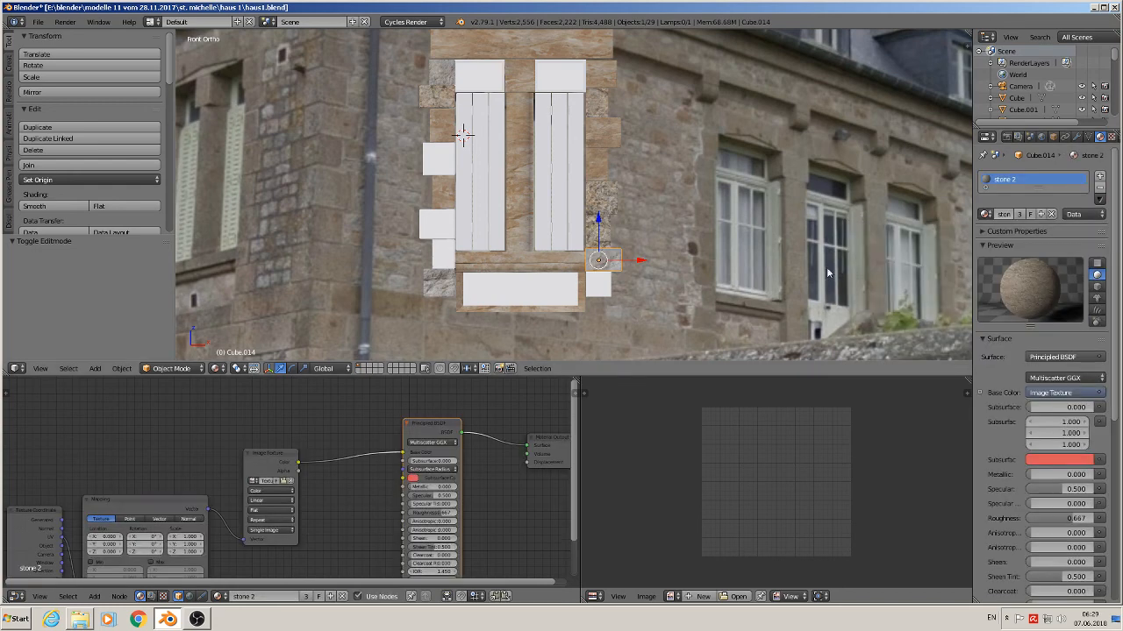
- Assign stone 3 to the lowest stone on the window's right edge and to the second-lowest stone on the left edge
right_drag(599, 280, 676, 274)
right_click(607, 271)
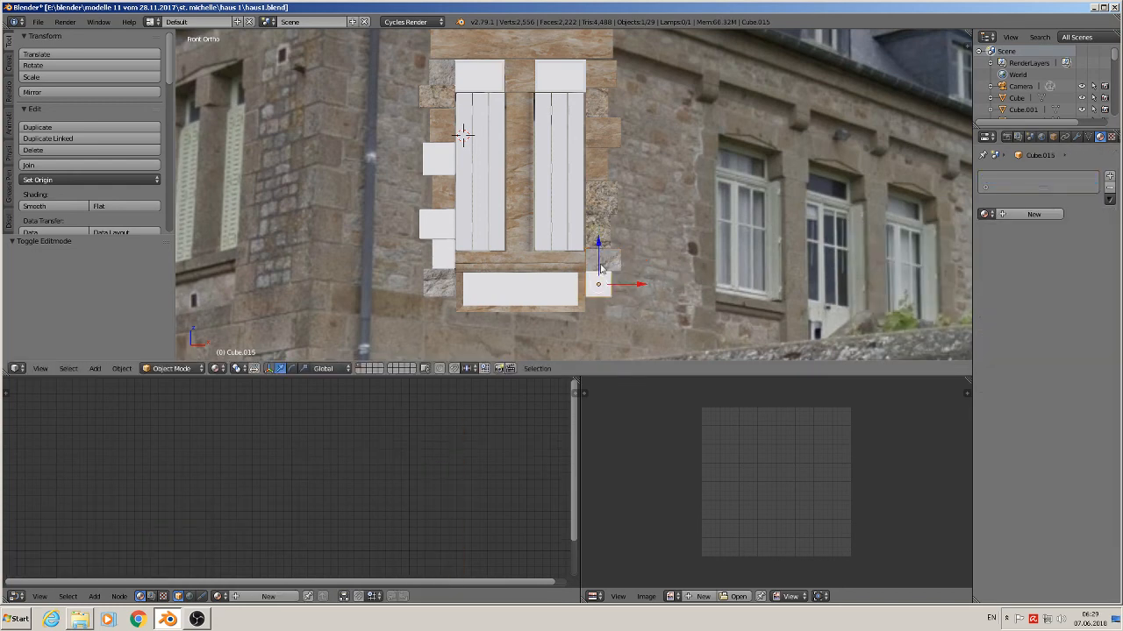
click(984, 214)
click(921, 278)
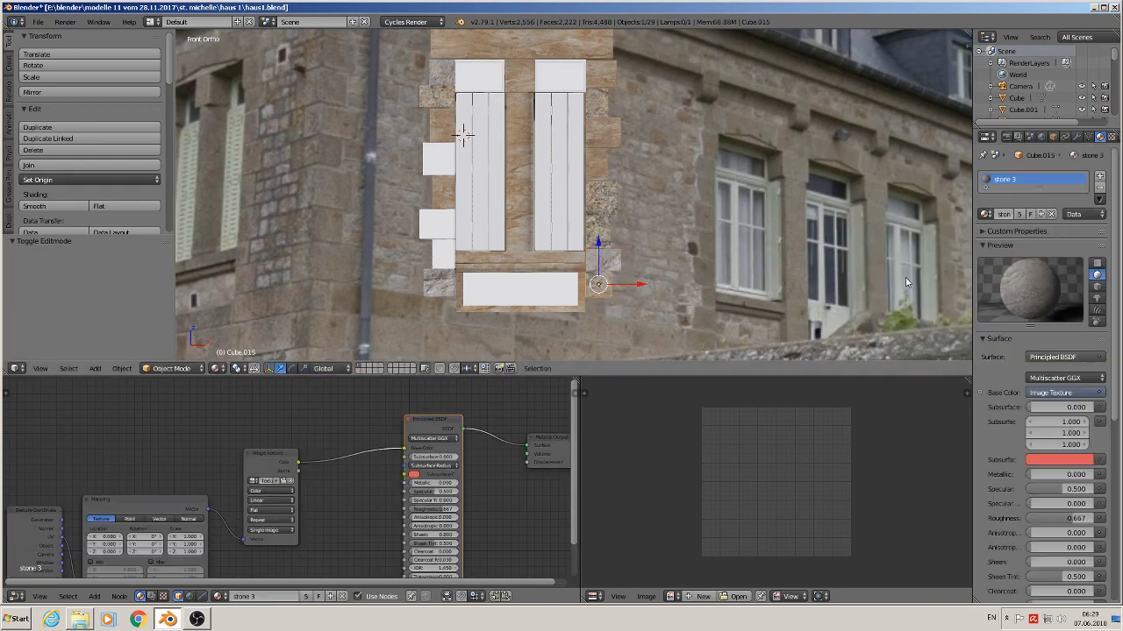
right_click(441, 253)
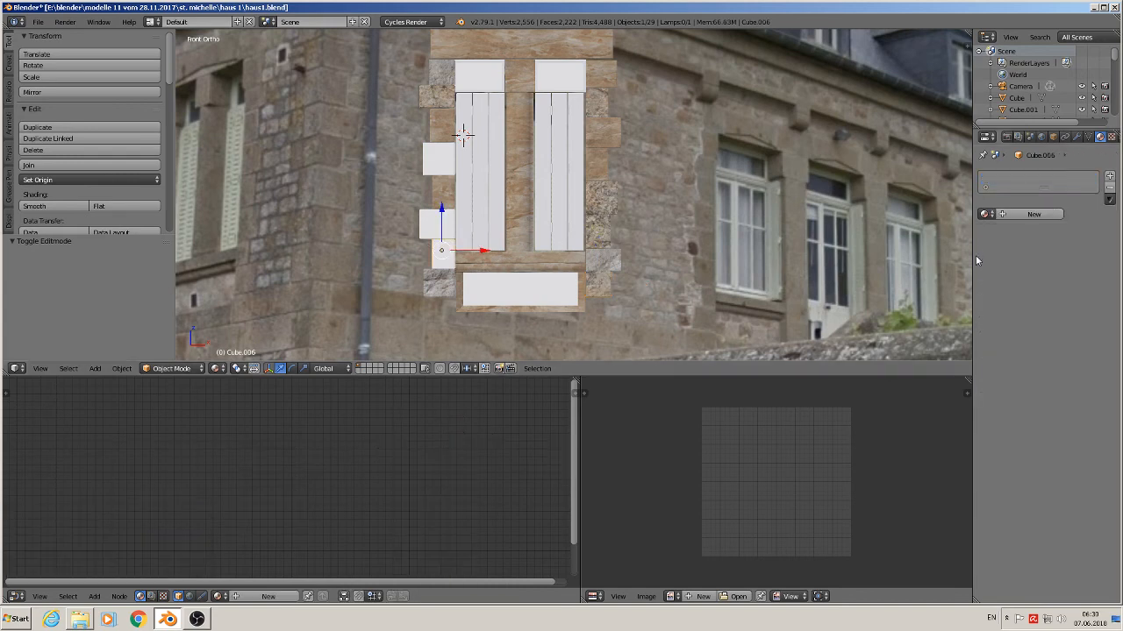
click(984, 214)
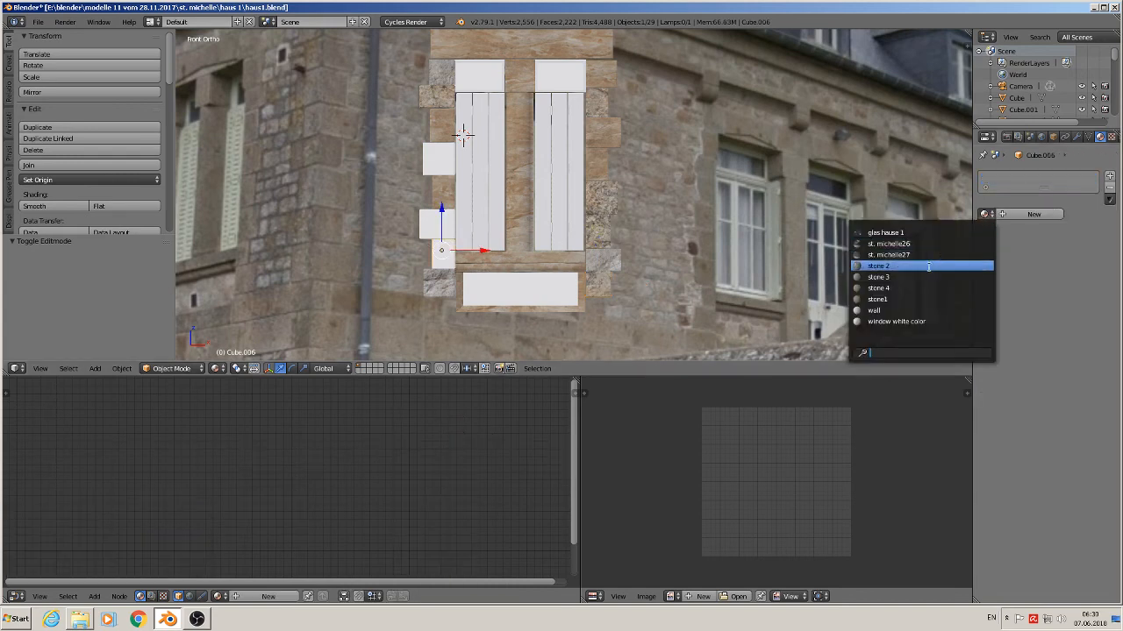
click(910, 287)
- Assign stone 4 to the sixth stone from the top on the window's left edge and stone 3 to the fourth stone there
right_click(450, 221)
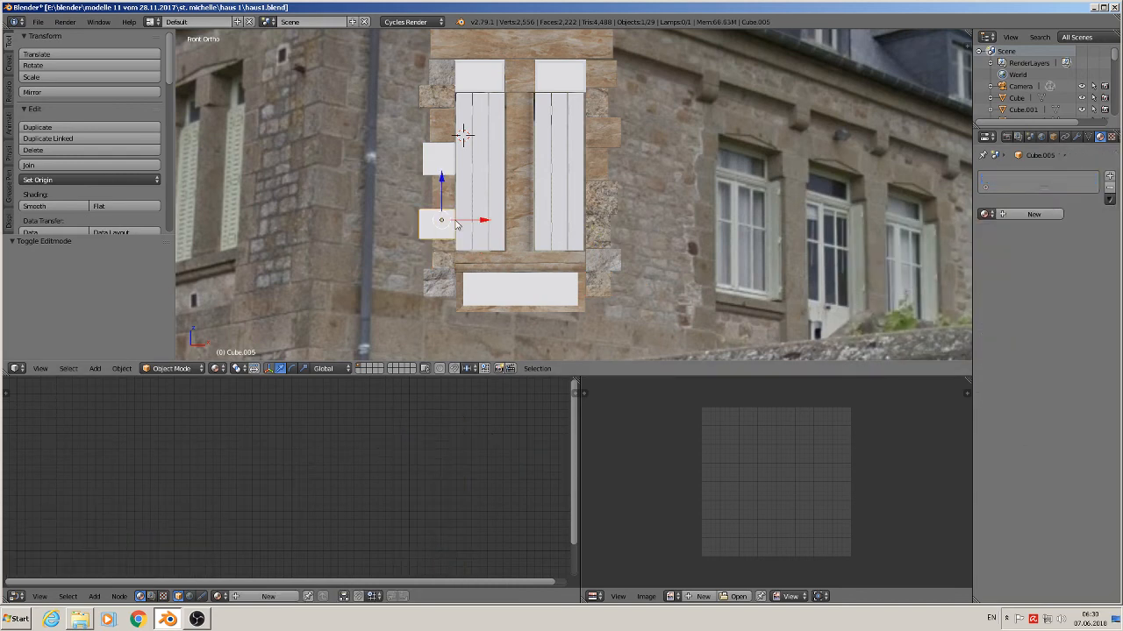
click(986, 214)
click(928, 287)
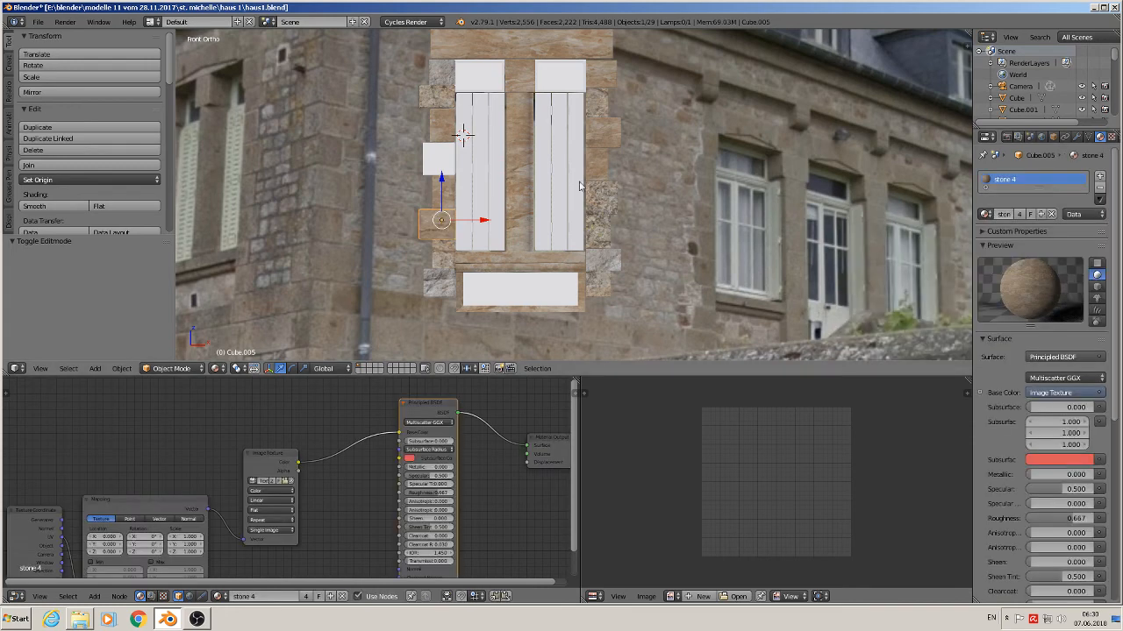
right_click(438, 155)
click(986, 214)
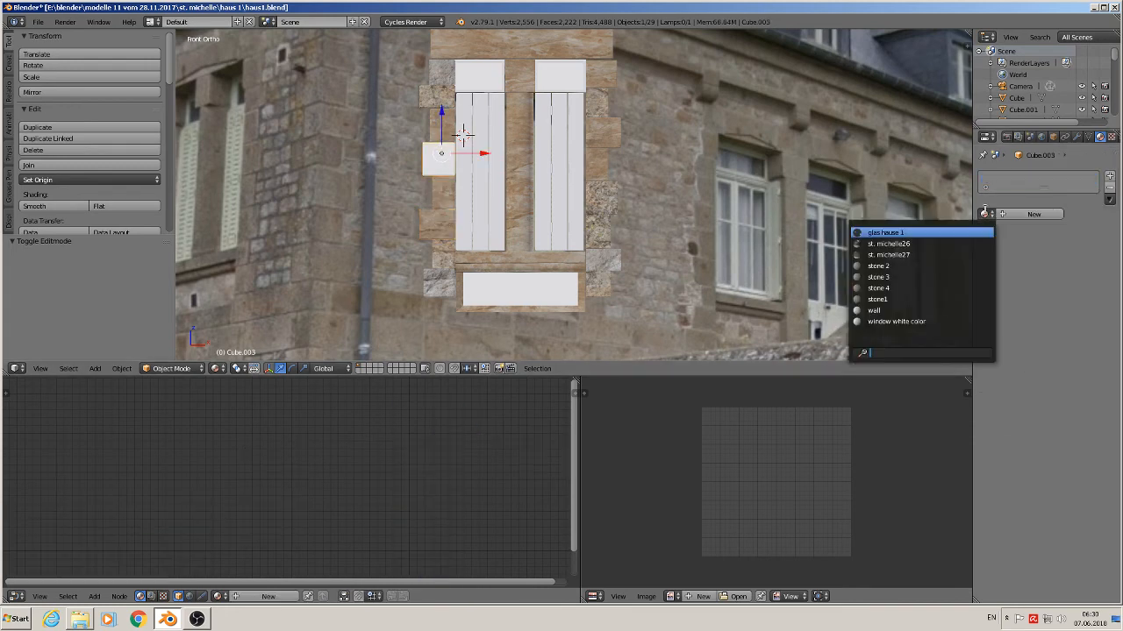
click(916, 273)
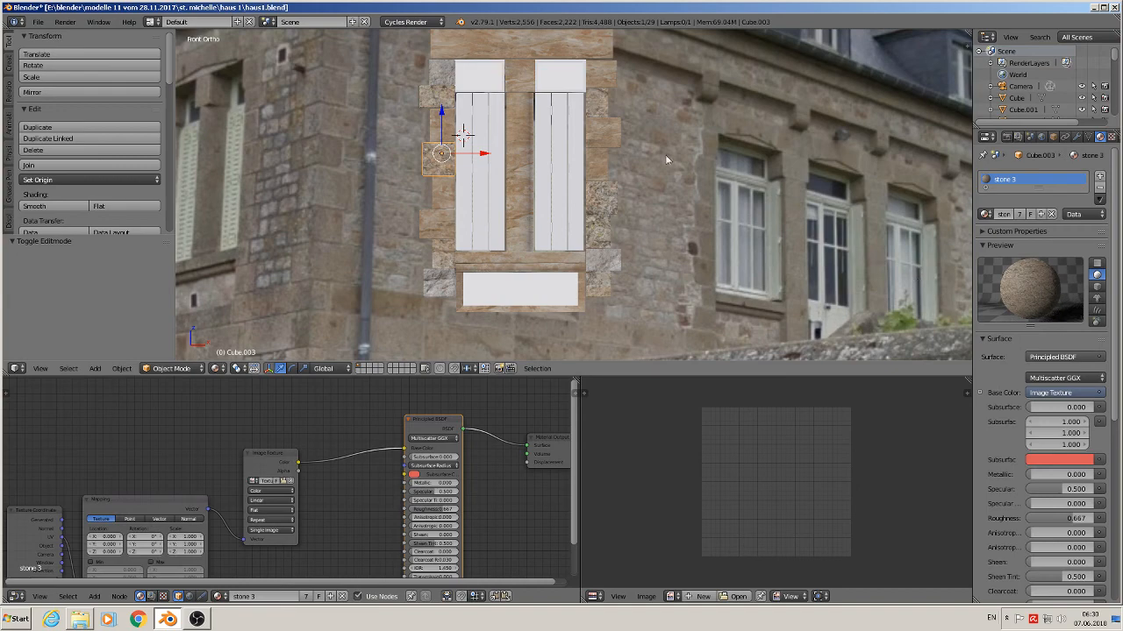
- Deselect everything and examine the stone textures around the shuttered window up close and from a slight angle
key(a)
mouse_move(683, 145)
middle_down()
mouse_move(621, 169)
mouse_move(613, 151)
middle_up()
scroll(621, 169, up, 5)
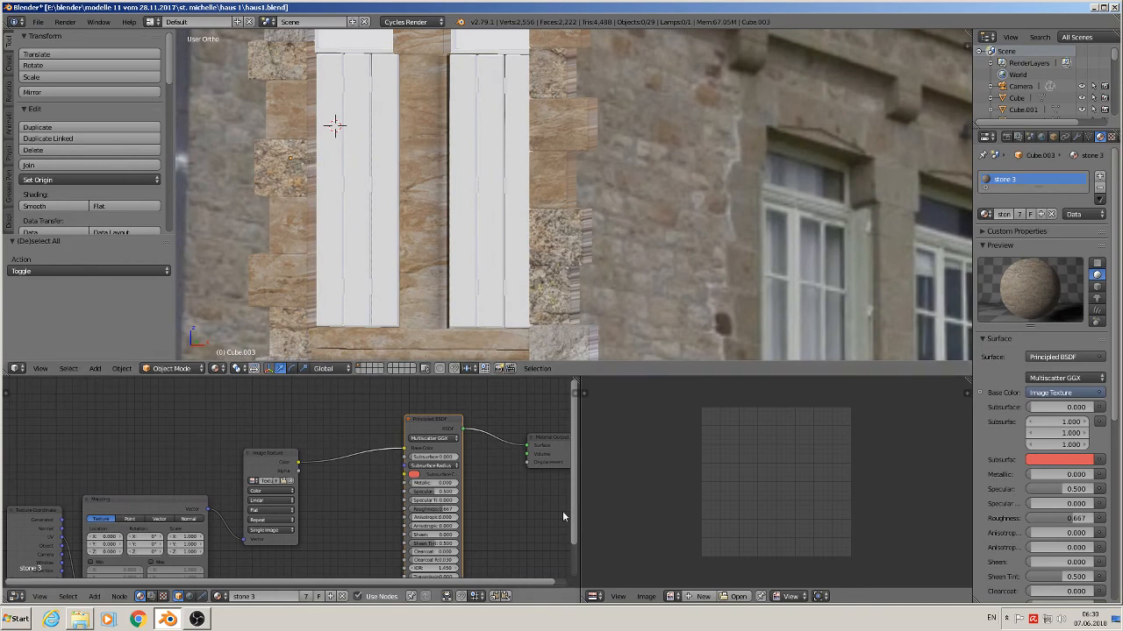
scroll(511, 560, down, 2)
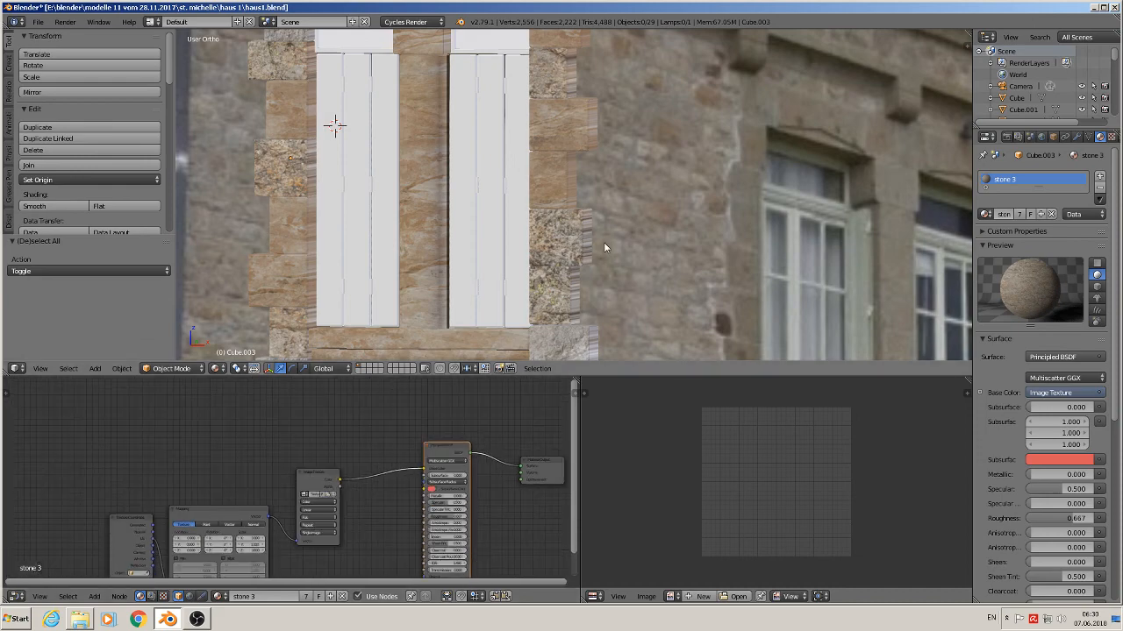
scroll(604, 243, down, 1)
shift+middle_drag(603, 243, 612, 176)
scroll(612, 182, down, 1)
middle_drag(610, 223, 631, 257)
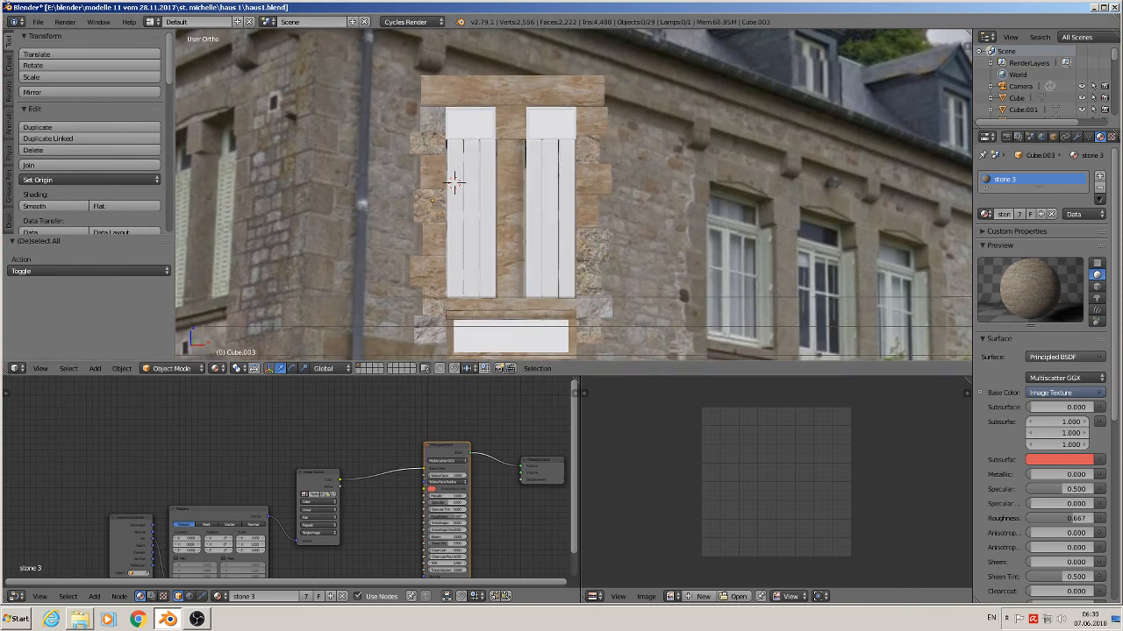
- Save the current file and save it again in the haus 1 folder under the new name haus2.blend
click(38, 21)
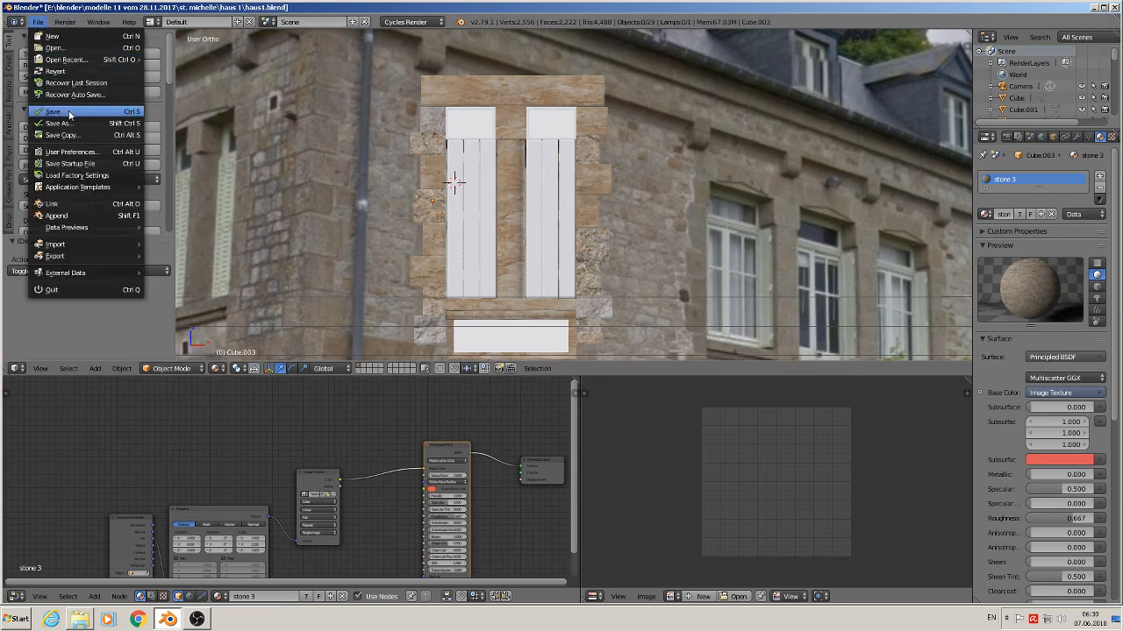
scroll(818, 249, down, 3)
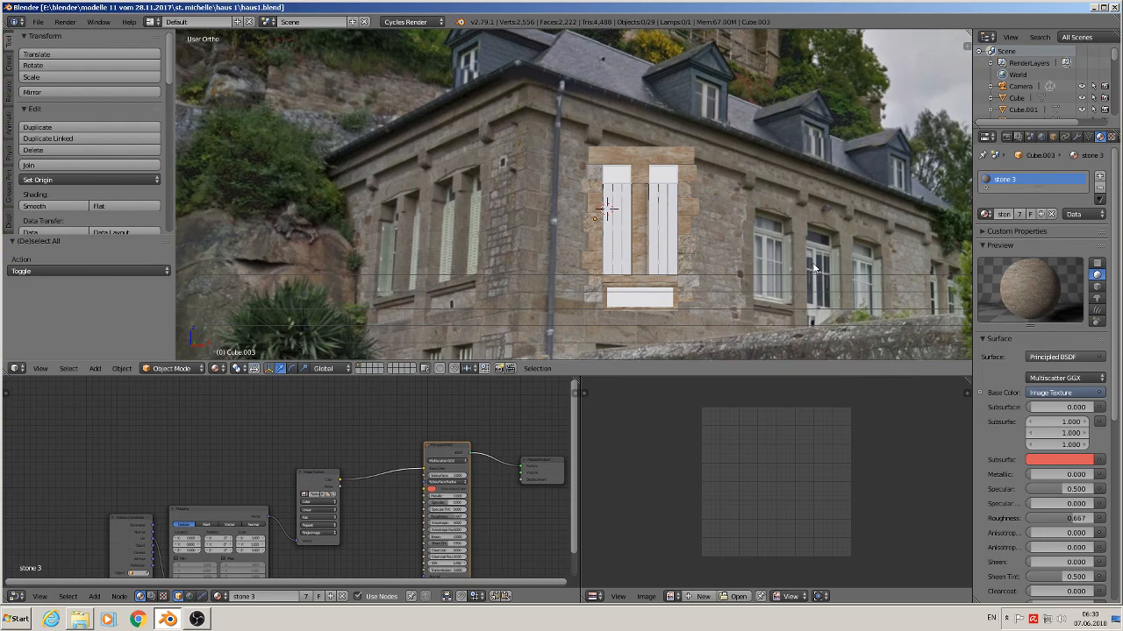
click(41, 24)
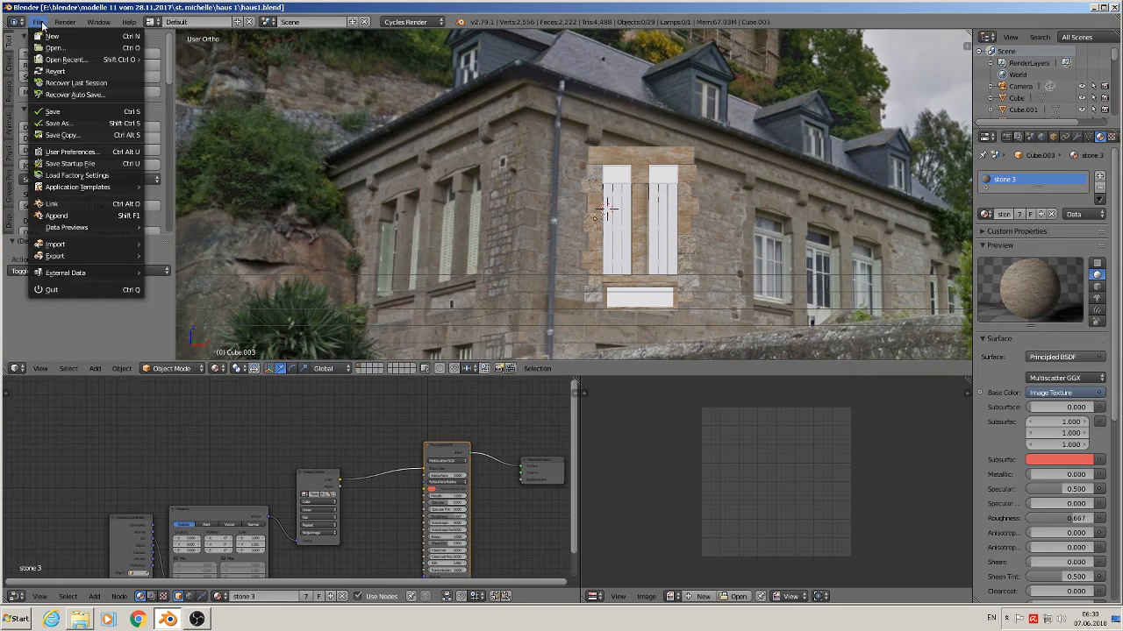
click(70, 121)
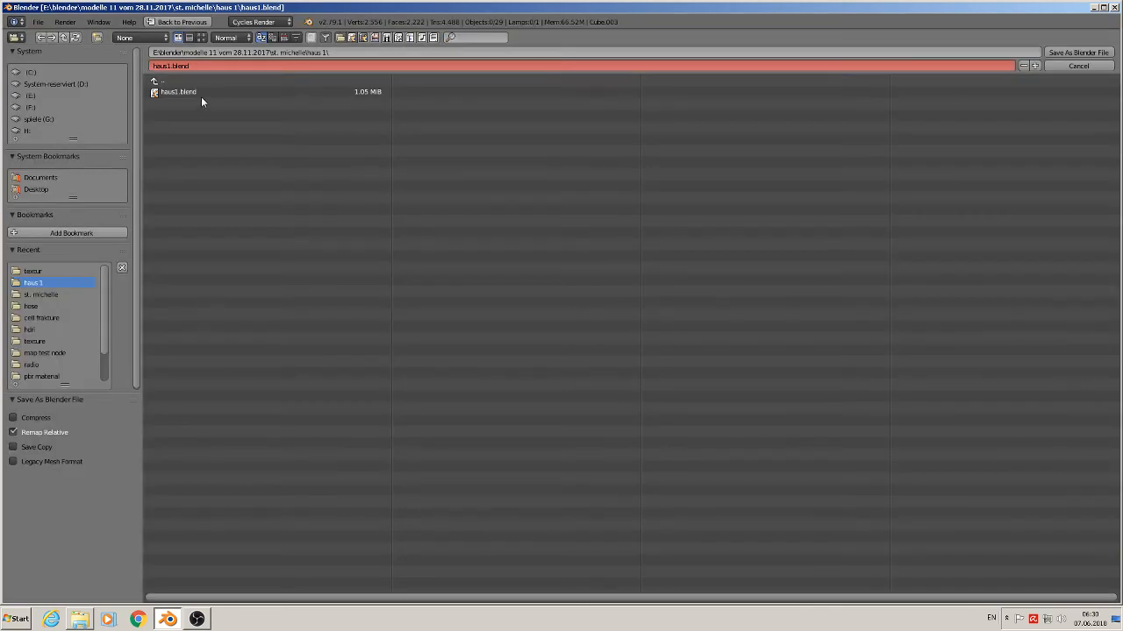
click(169, 66)
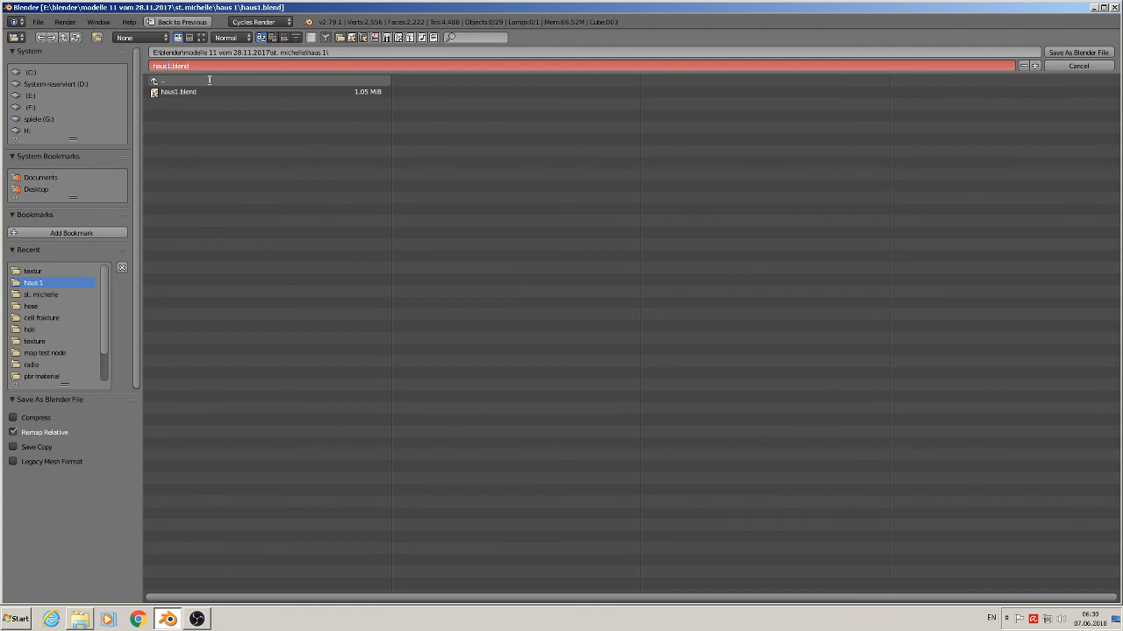
click(1105, 54)
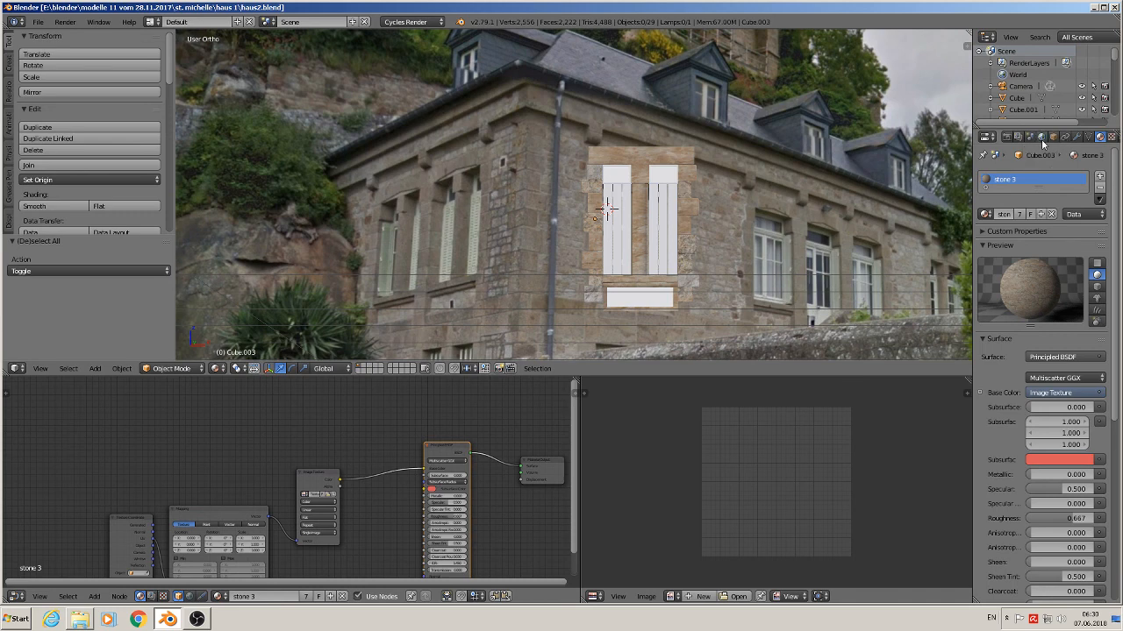
- Enable nodes for the World surface and set the background color to an Environment Texture
click(1041, 137)
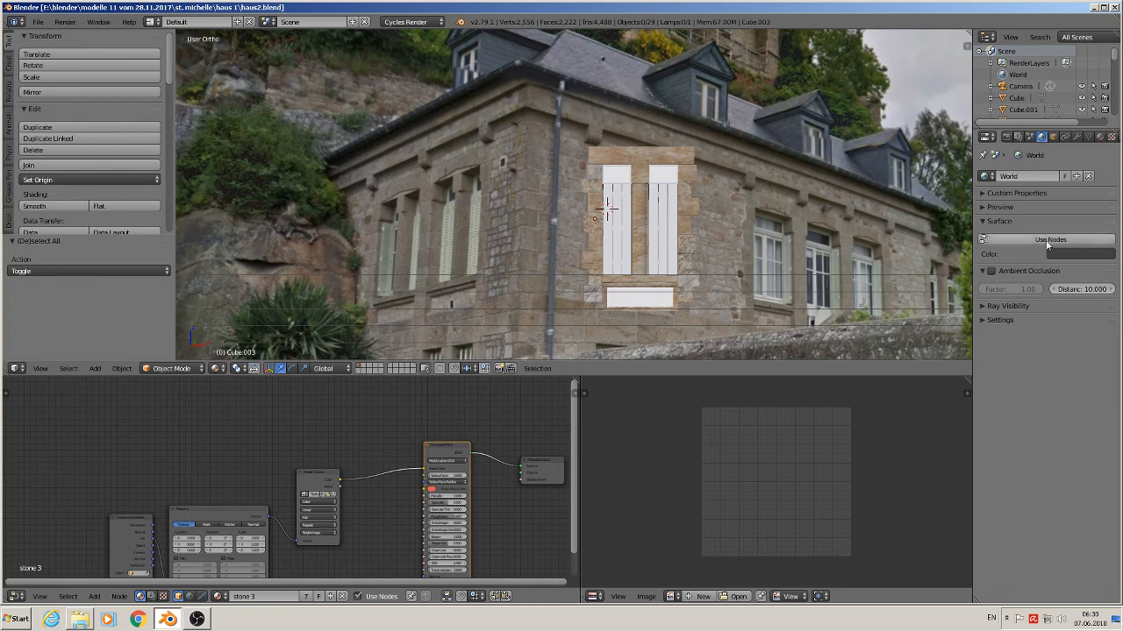
click(982, 207)
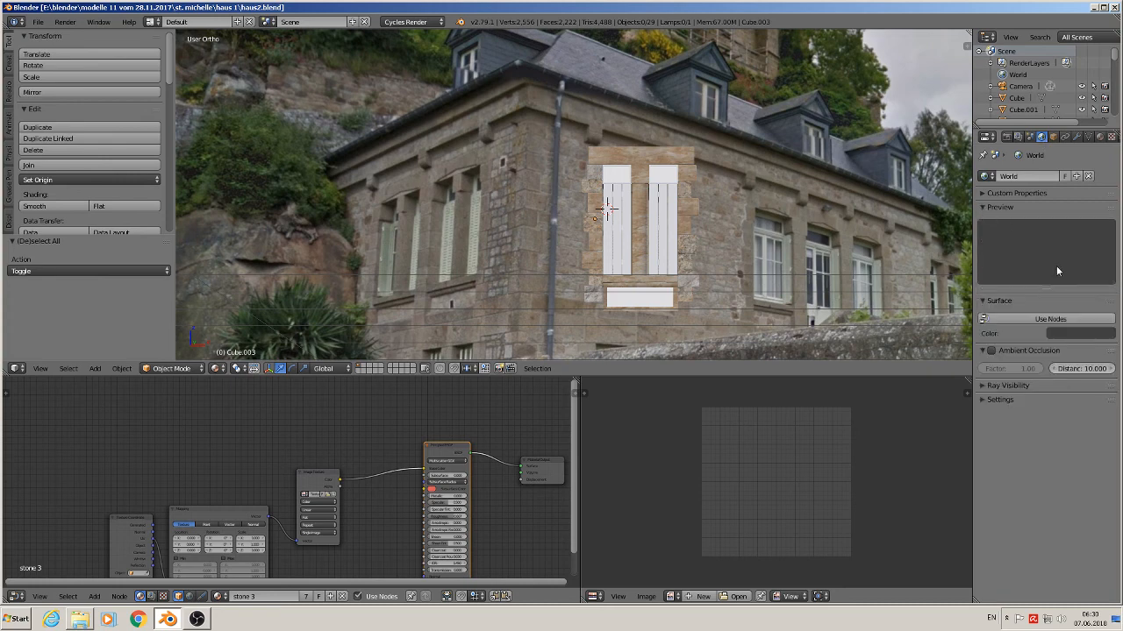
click(1053, 319)
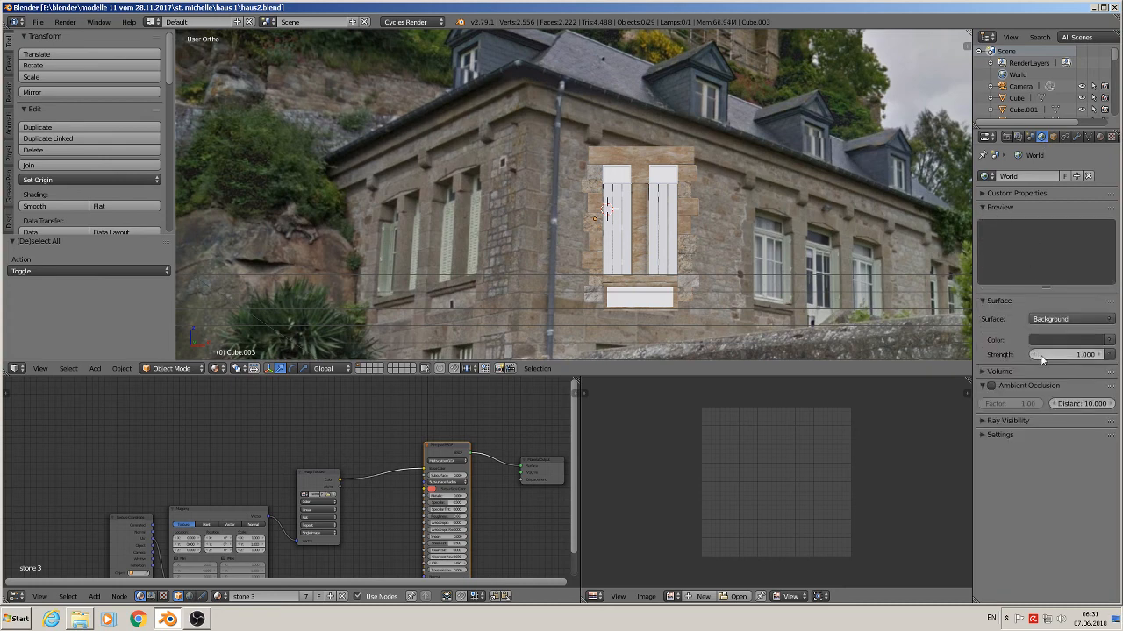
click(1110, 340)
click(909, 210)
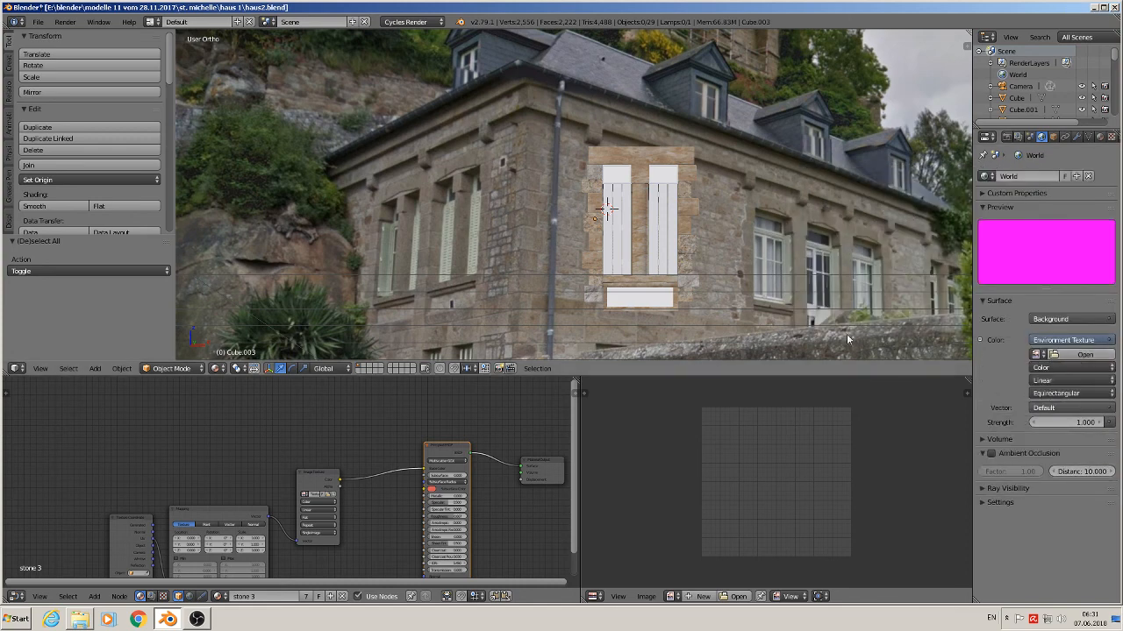
- Copy the image HDR_111_Parking_Lot_2_Bg from the hdri folder inside Komerzielle Texturen
click(89, 619)
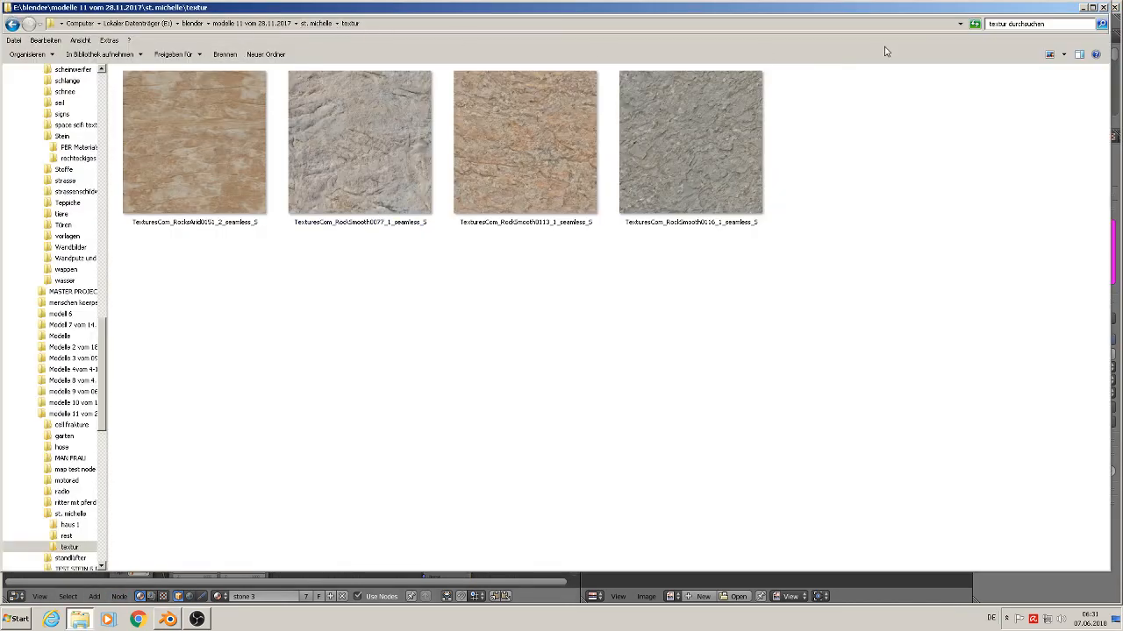
click(1086, 8)
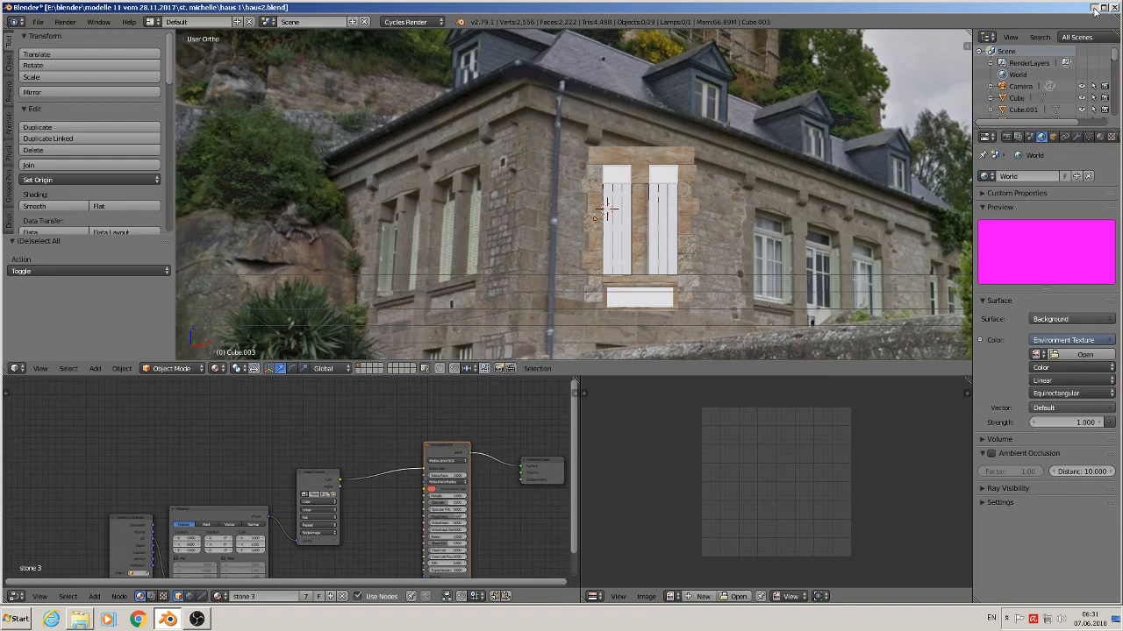
click(1096, 8)
click(1097, 6)
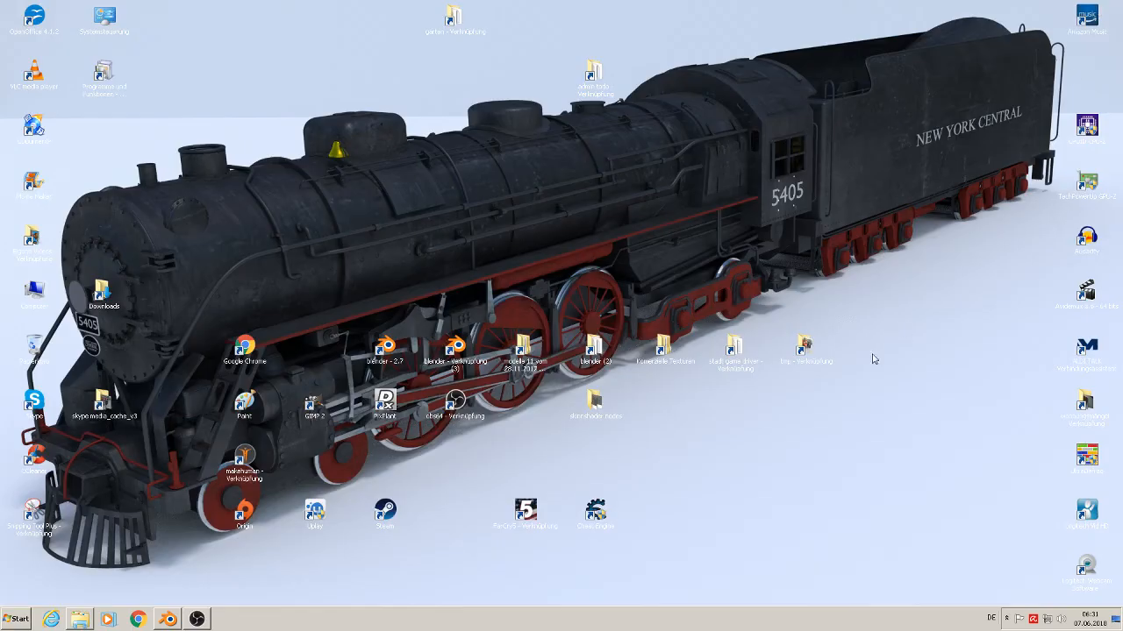
click(665, 349)
double_click(666, 351)
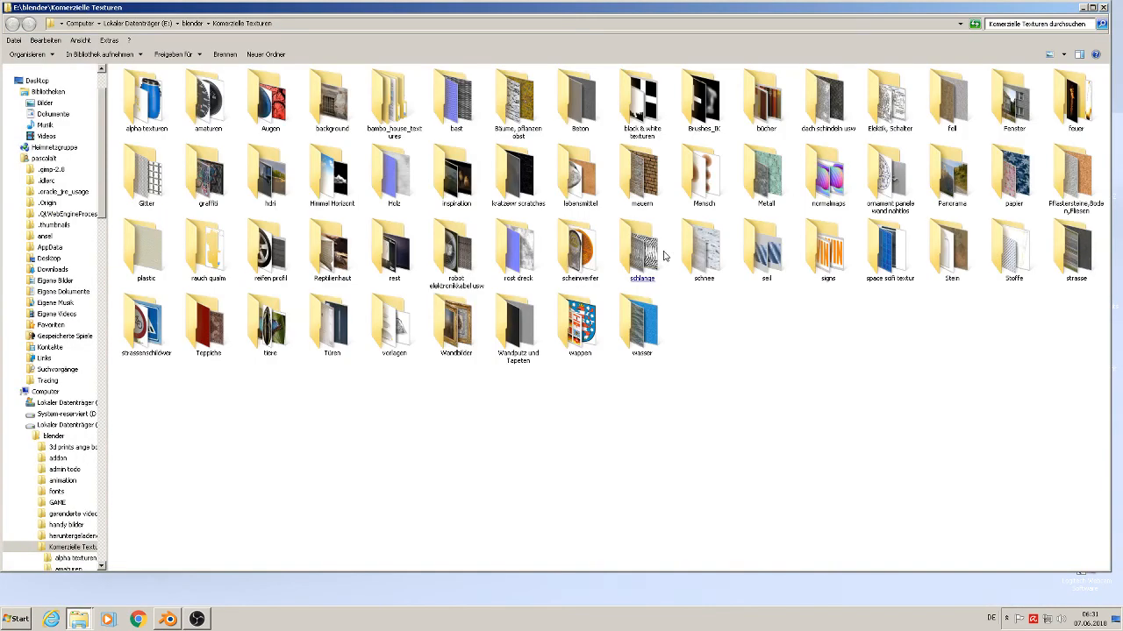
click(286, 193)
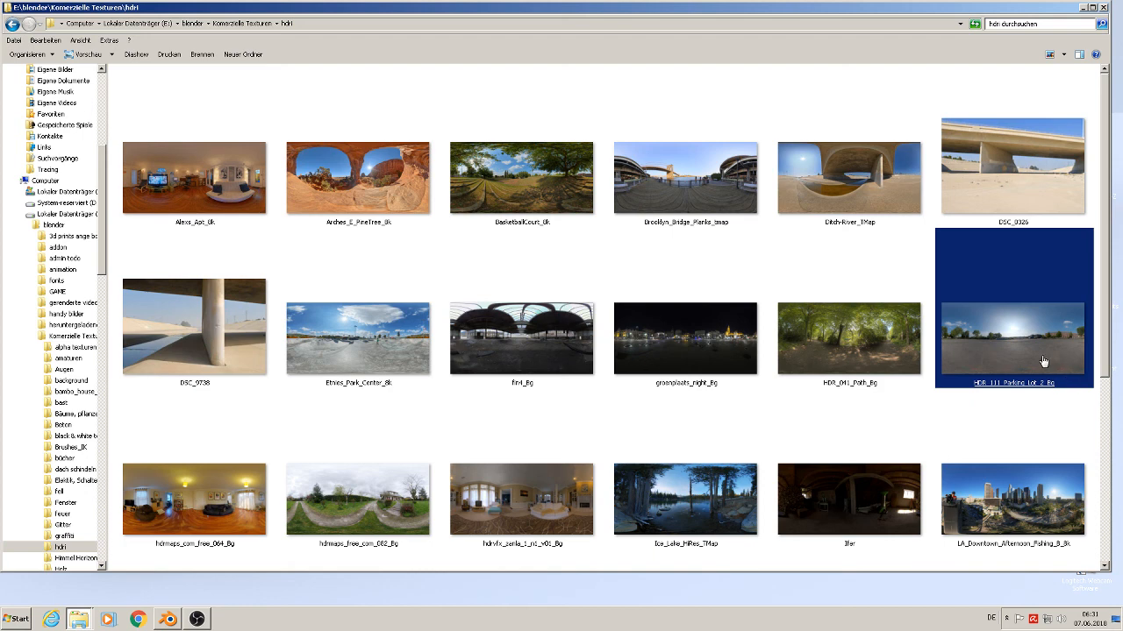
right_click(1043, 360)
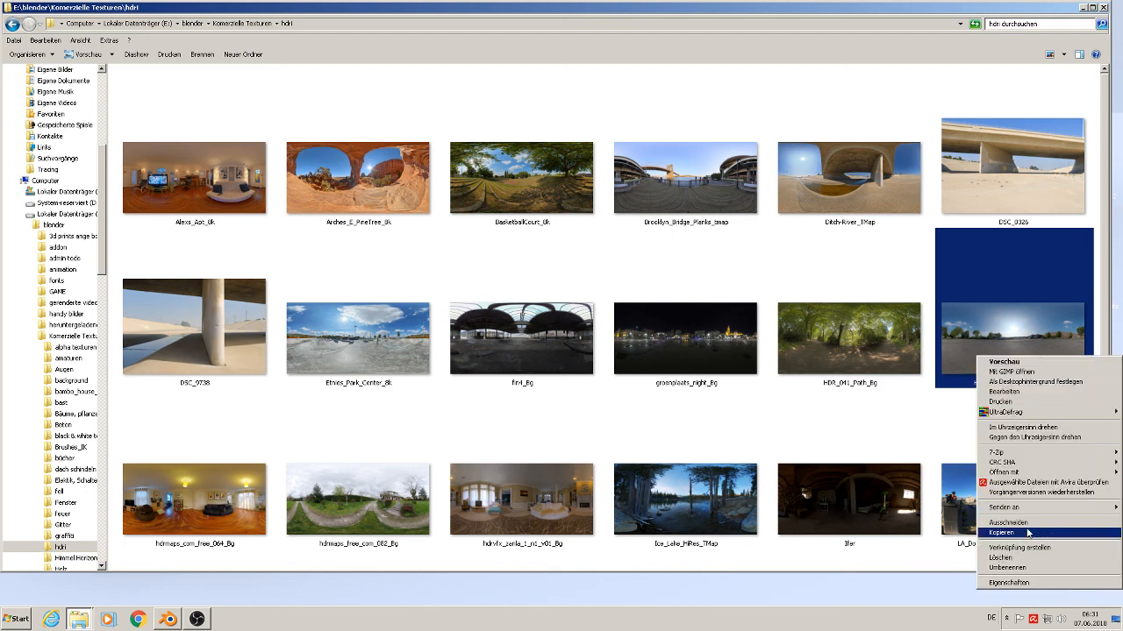
click(1015, 535)
- Paste the copied HDR image into the textur folder of the st. michelle project
click(85, 624)
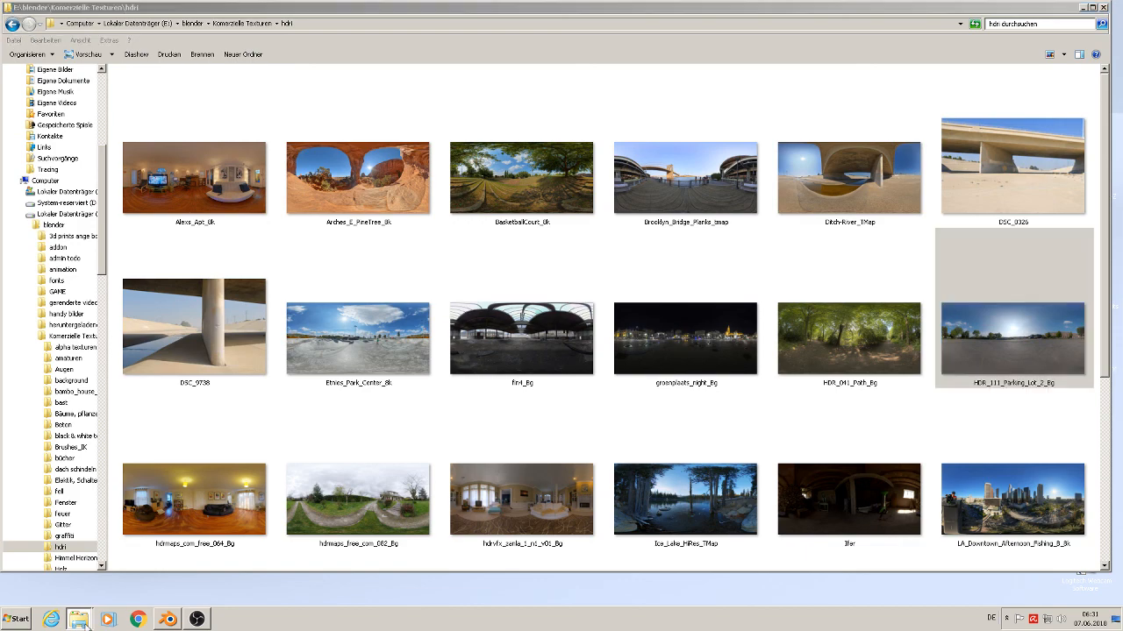
click(130, 584)
right_click(634, 333)
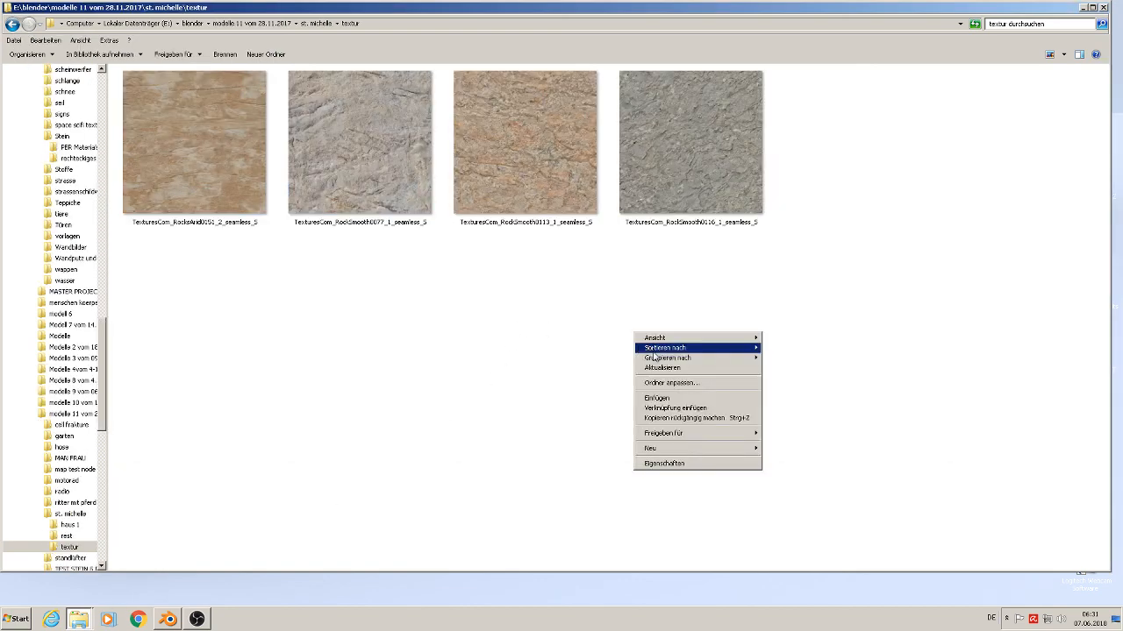
click(677, 399)
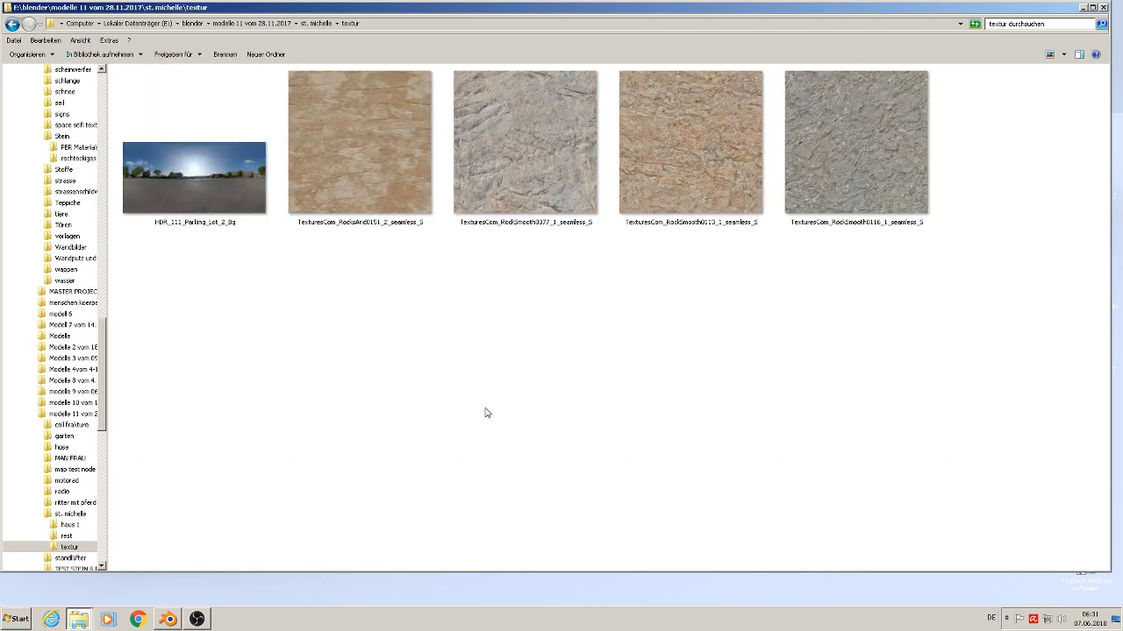
- Switch to Blender and load HDR_111_Parking_Lot_2_Bg from the textur folder as the World's environment texture
click(168, 620)
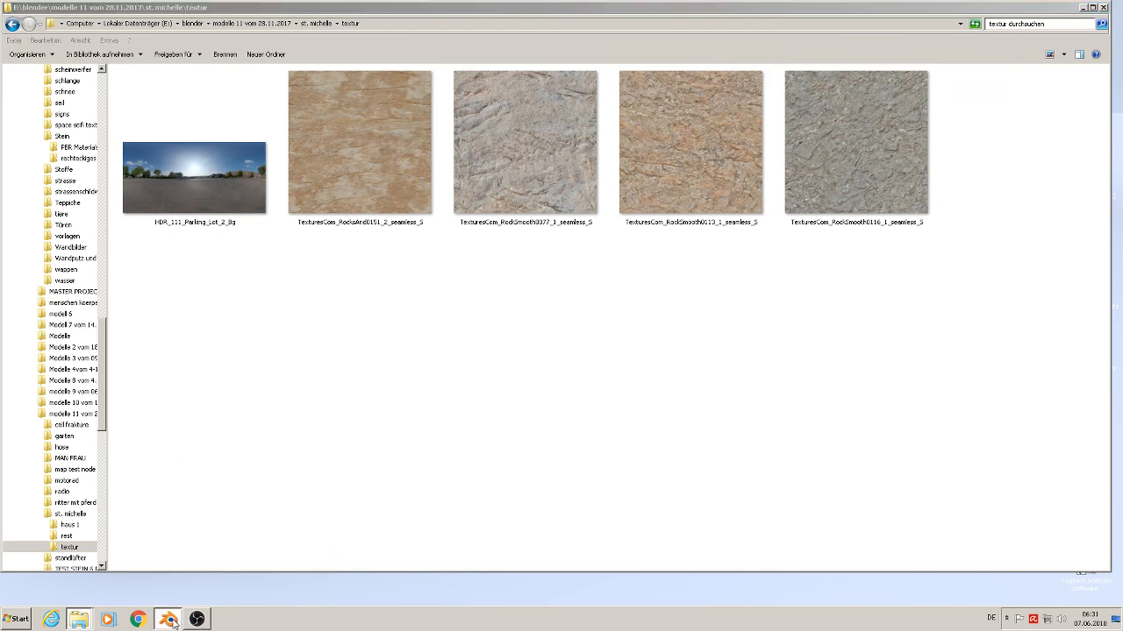
click(1085, 354)
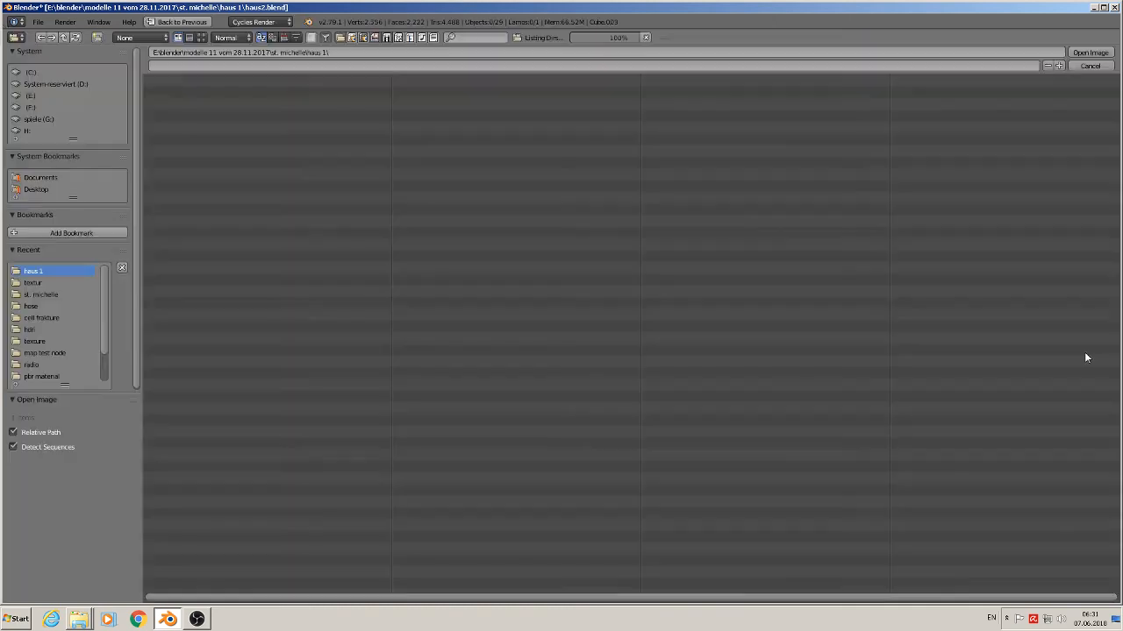
double_click(42, 273)
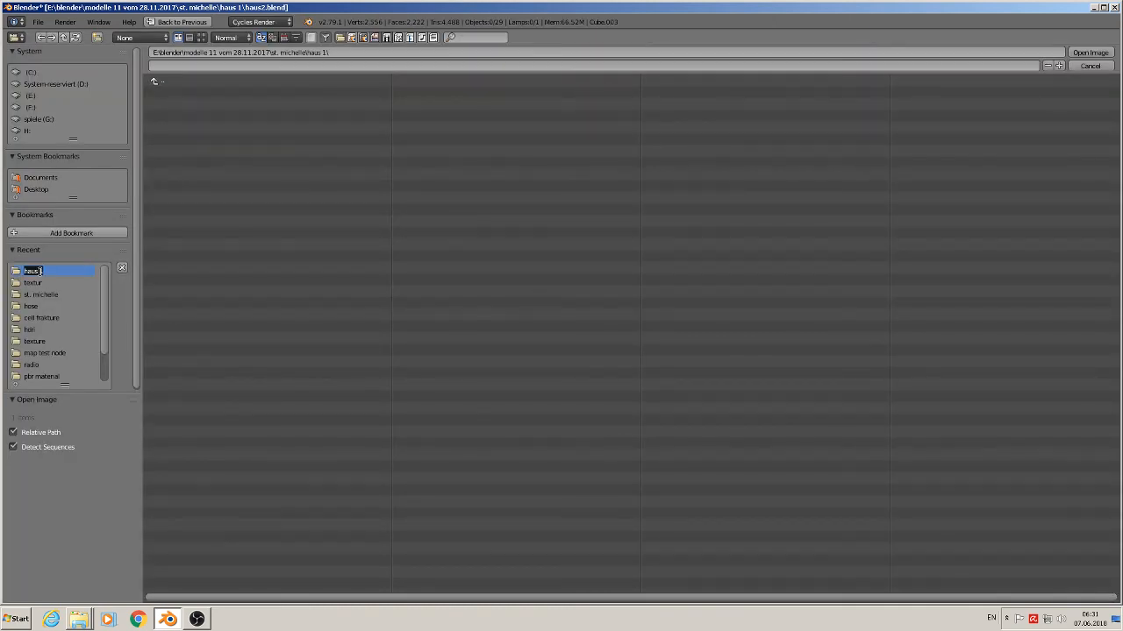
click(170, 83)
click(167, 82)
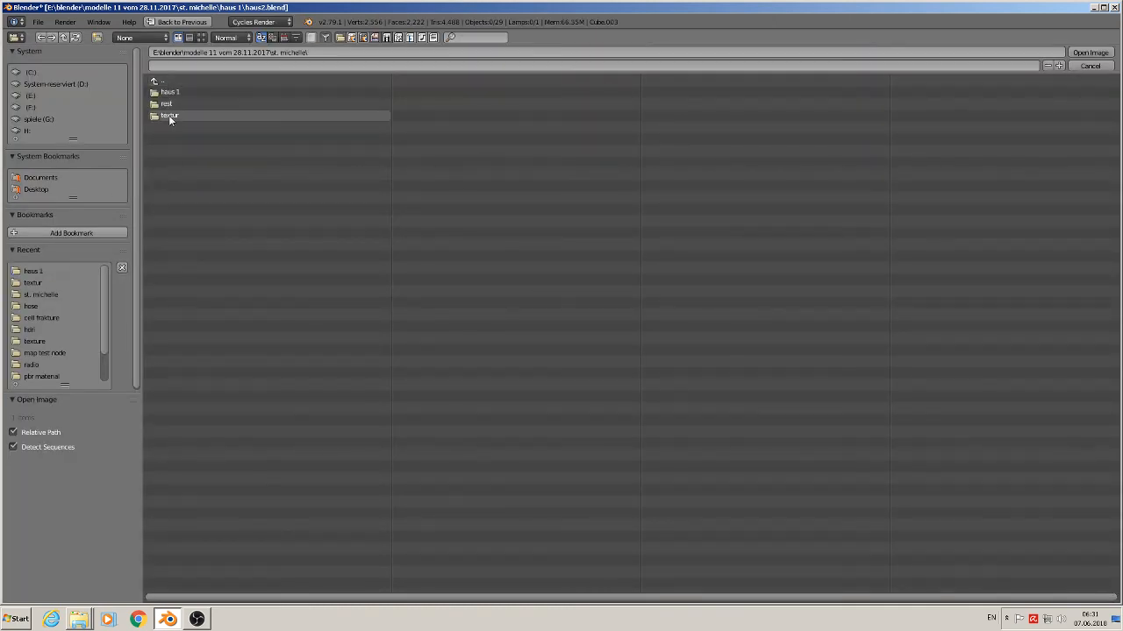
click(164, 115)
double_click(207, 91)
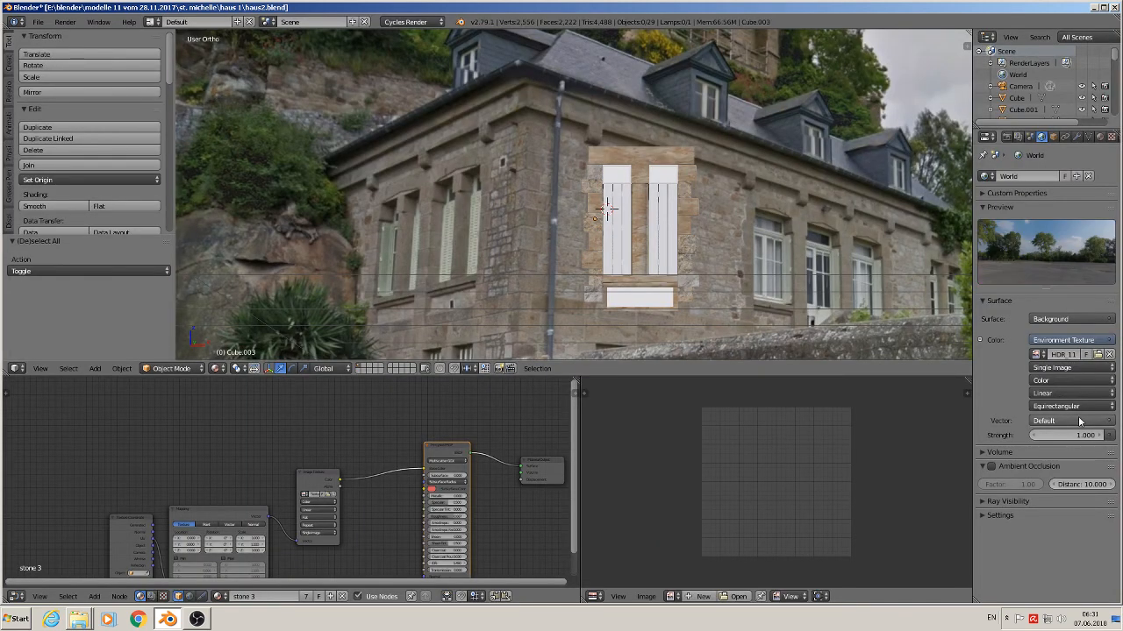
- Select the scene's lamp, change its type to Sun and set its size to 0.003
scroll(1046, 99, down, 5)
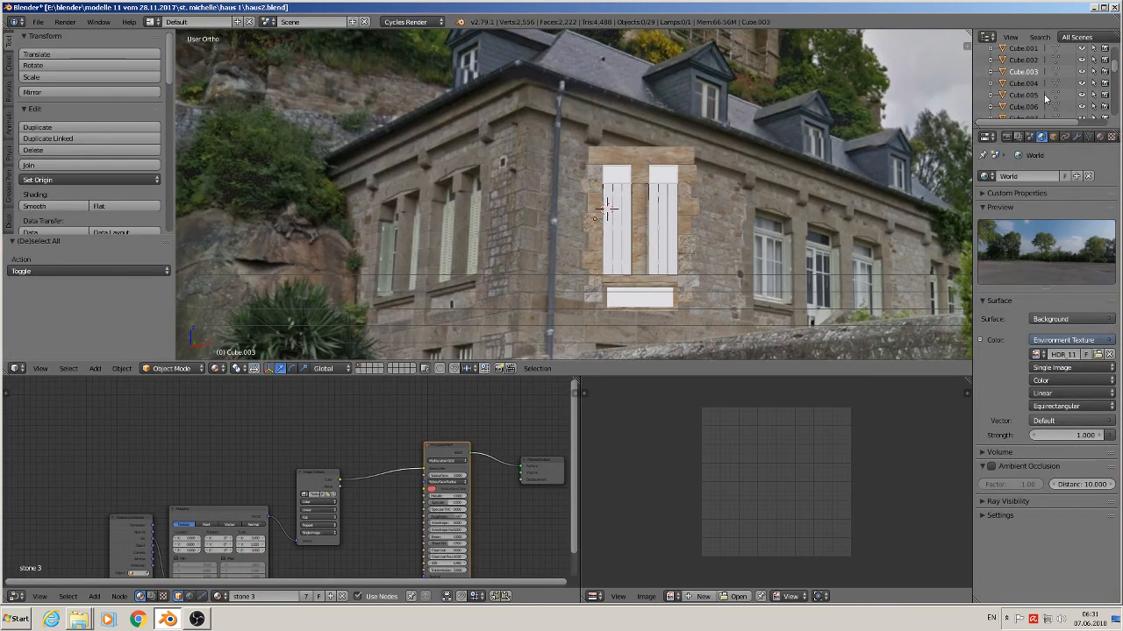
scroll(1117, 74, down, 8)
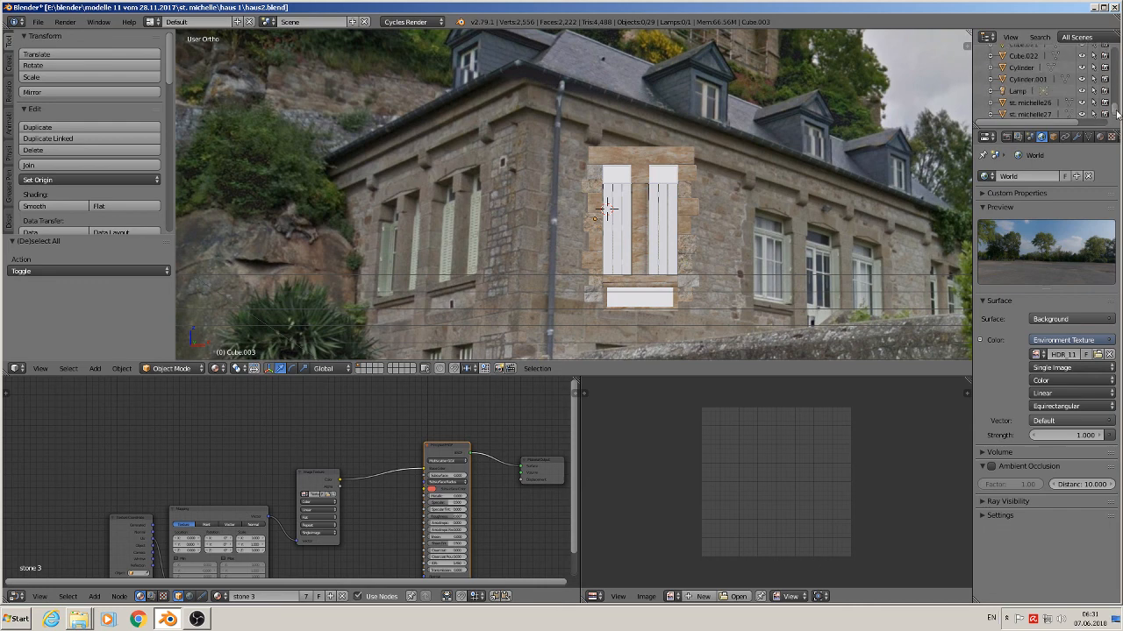
click(1016, 88)
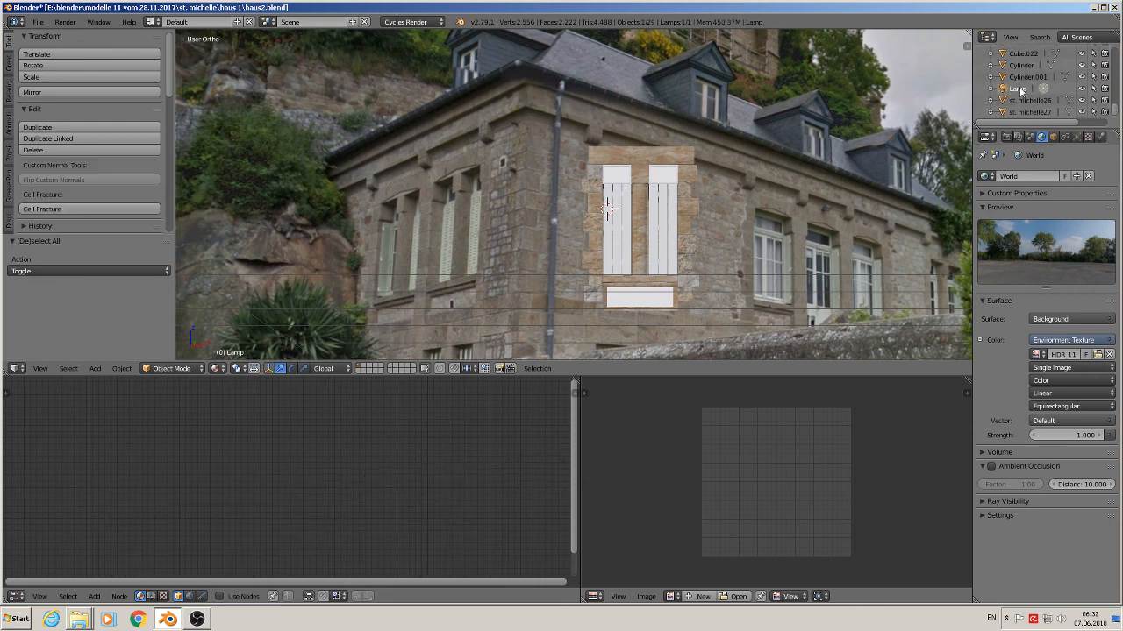
click(1078, 138)
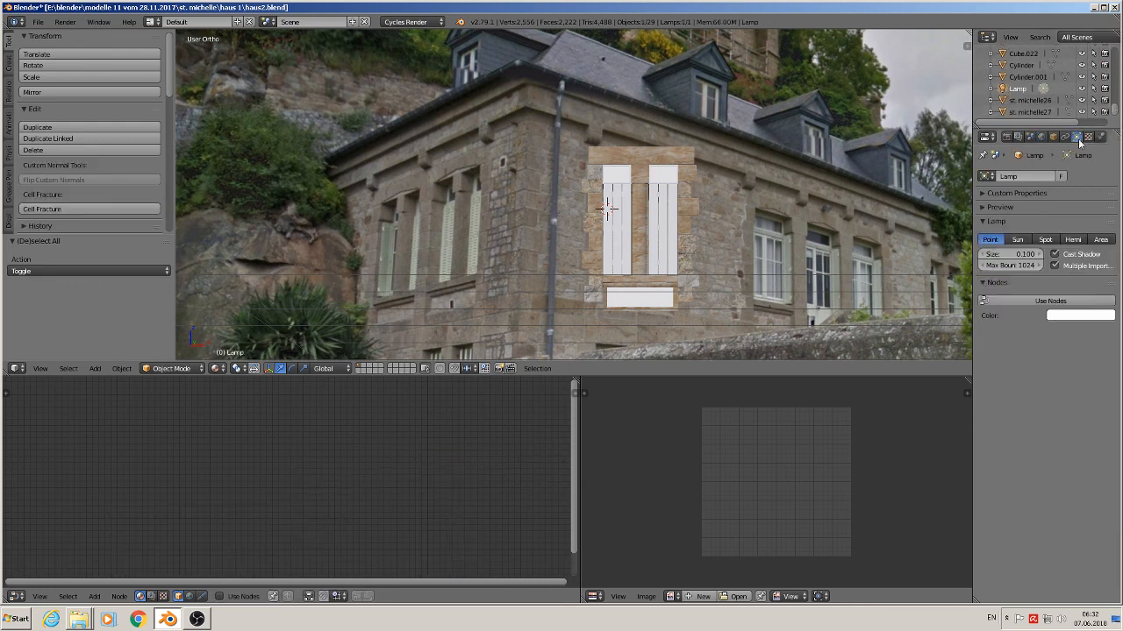
click(1017, 240)
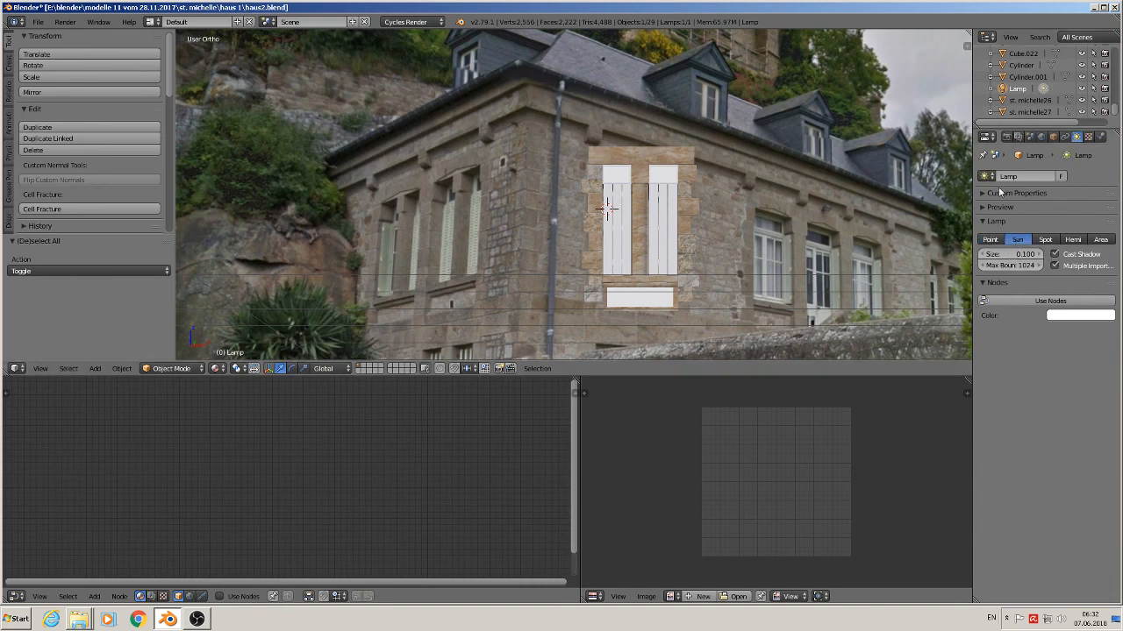
click(1015, 253)
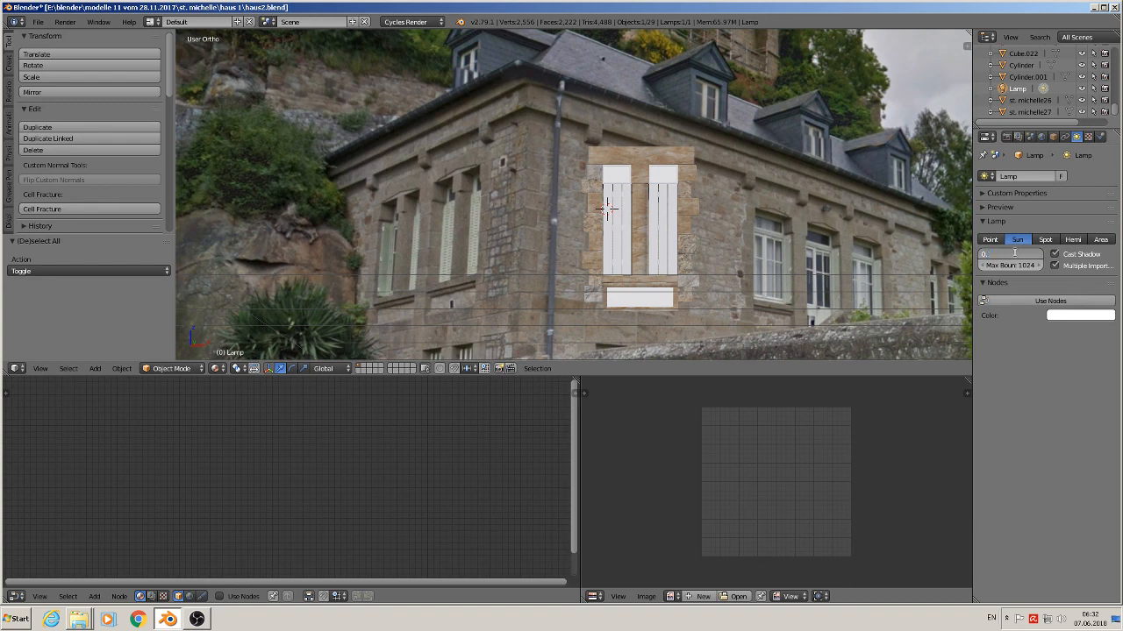
text(0.003)
key(Return)
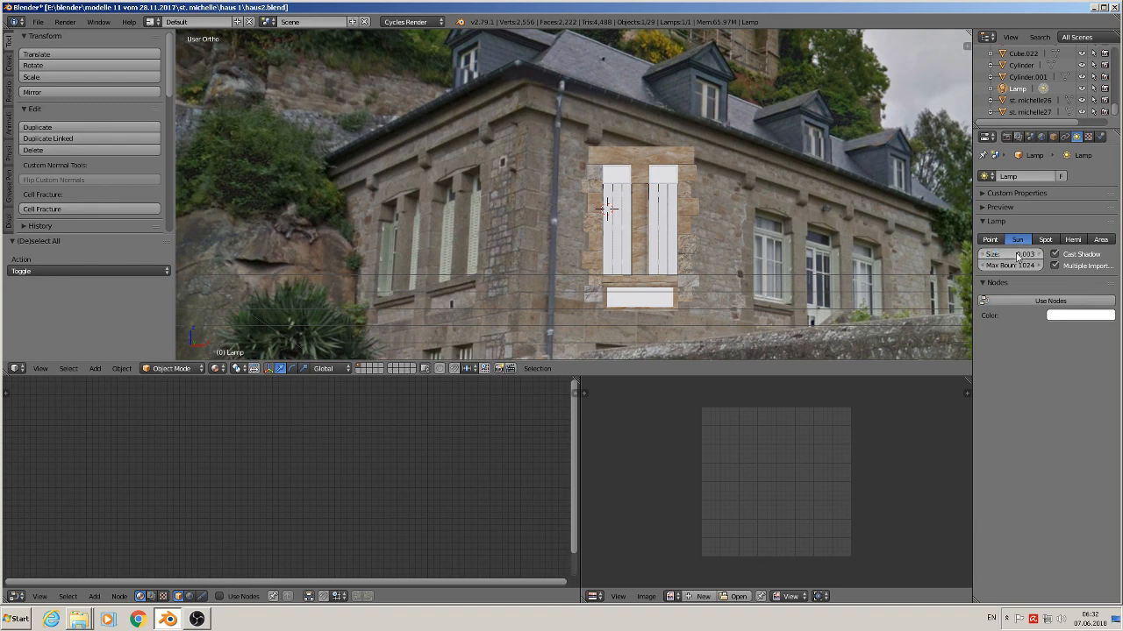
- Enable nodes for the sun lamp, tint its emission color pale yellow and set its strength to 6
click(1037, 301)
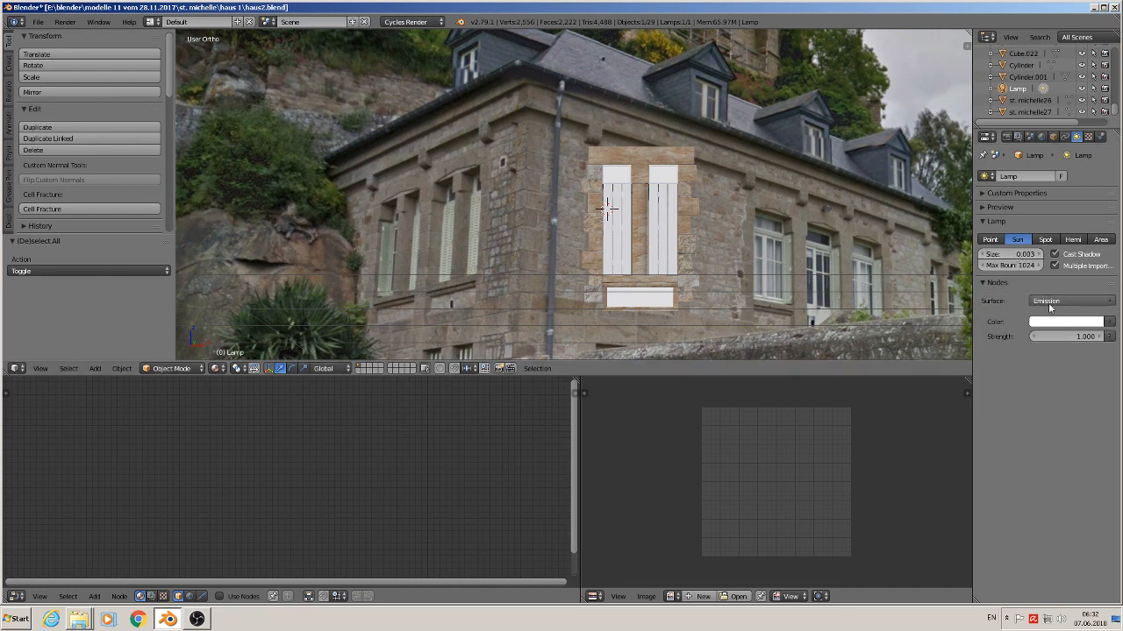
click(1065, 322)
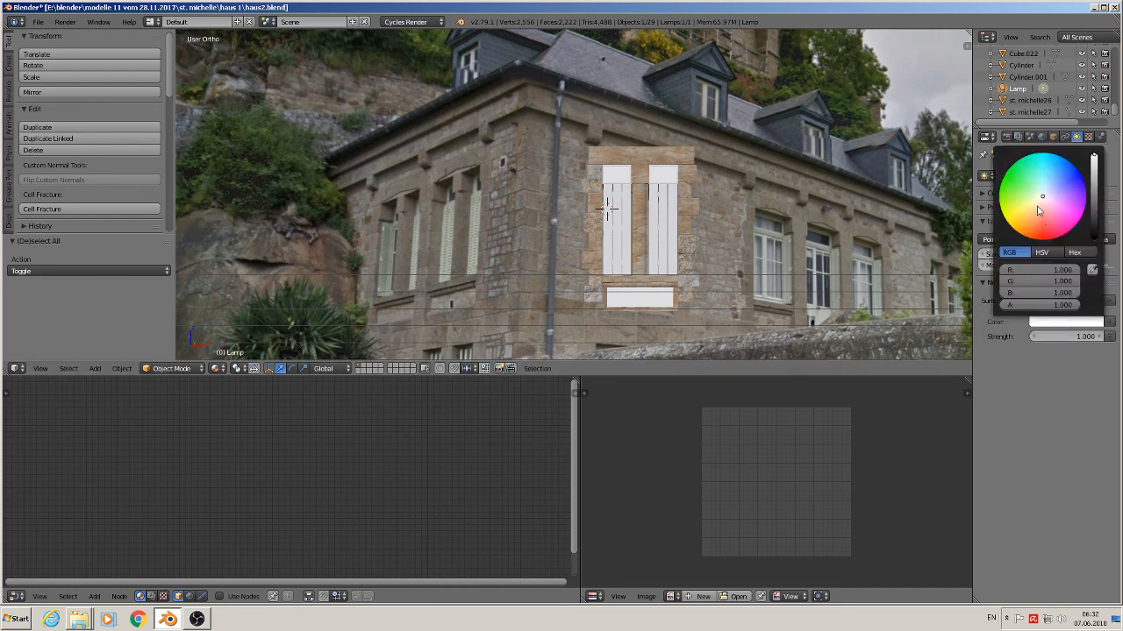
click(1041, 201)
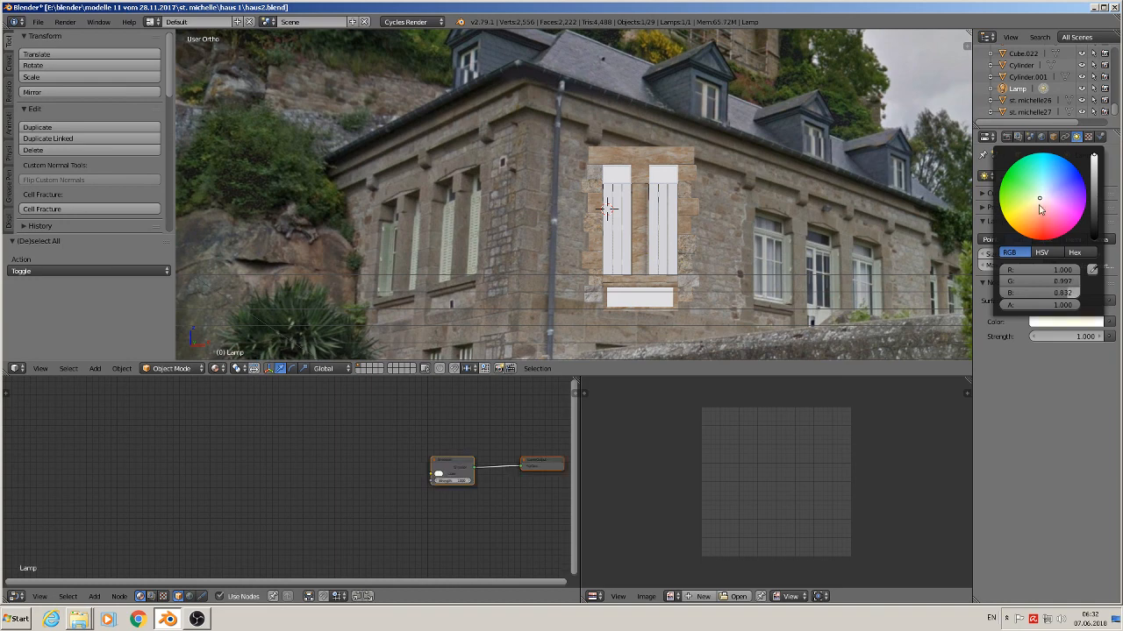
click(1068, 337)
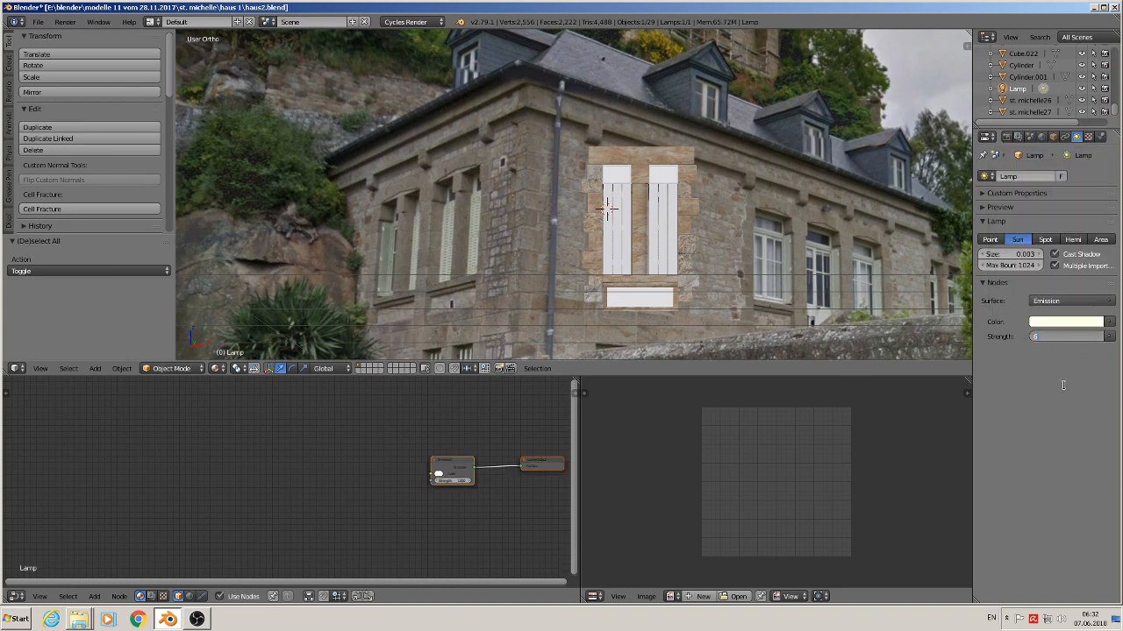
key(Return)
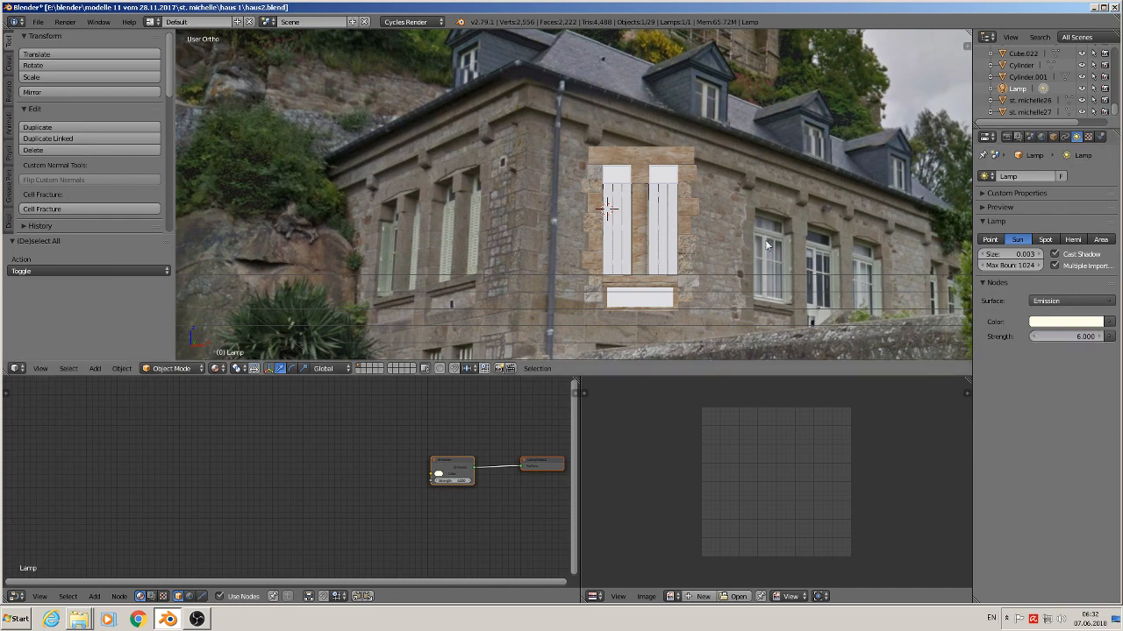
- Save the lighting changes to the current haus2.blend file
scroll(641, 216, up, 1)
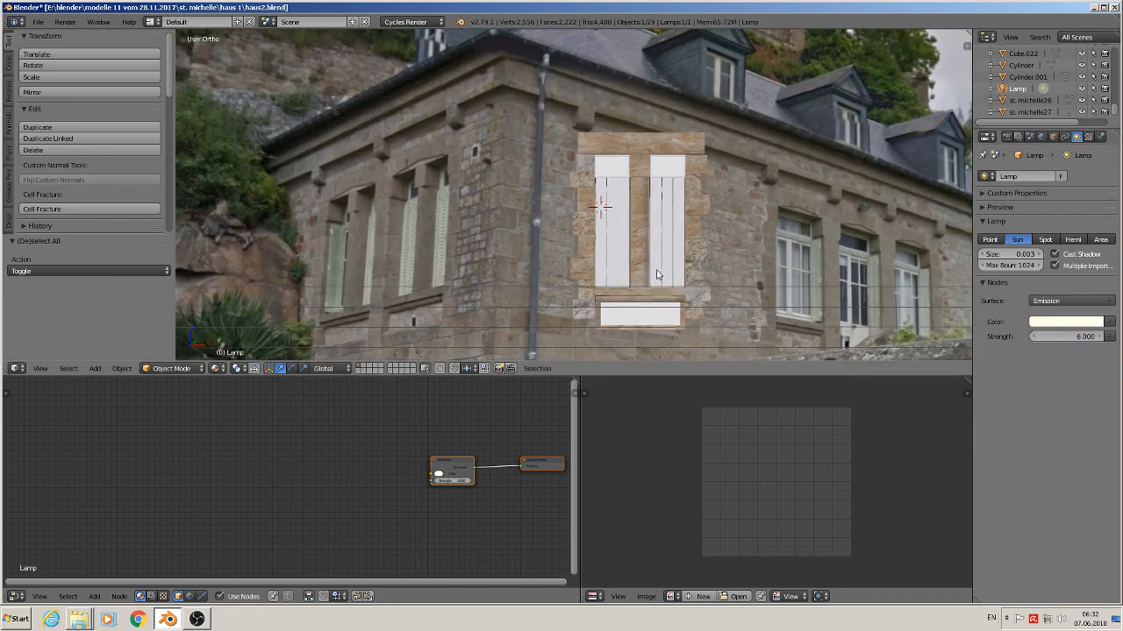
middle_drag(656, 269, 629, 272)
scroll(704, 270, down, 2)
middle_drag(812, 260, 505, 269)
scroll(823, 263, down, 2)
scroll(656, 173, up, 6)
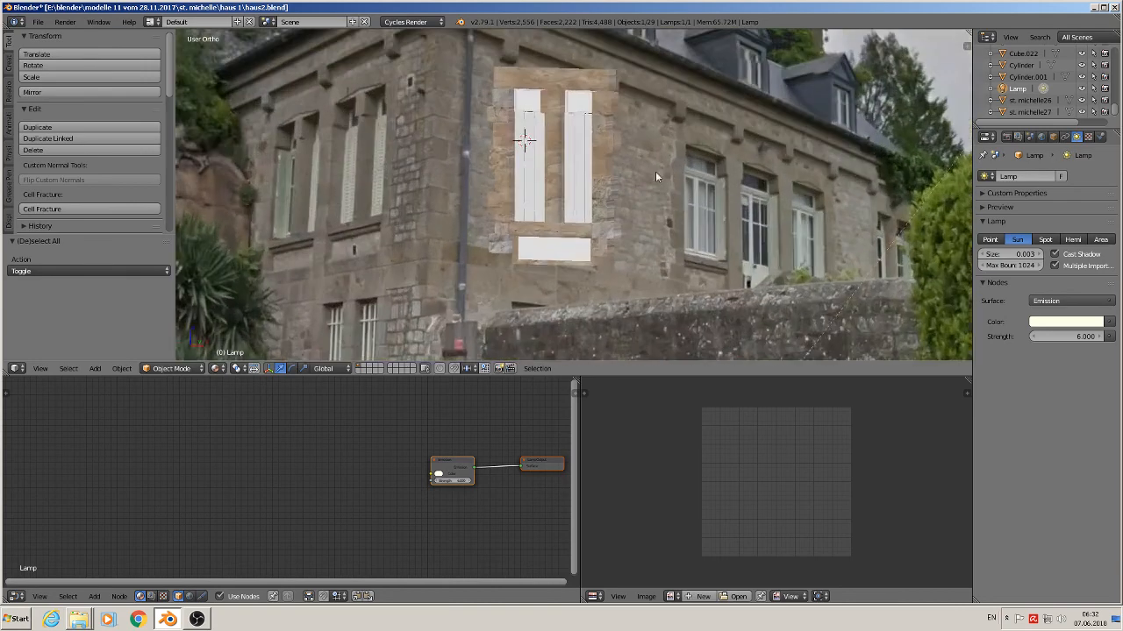
click(37, 22)
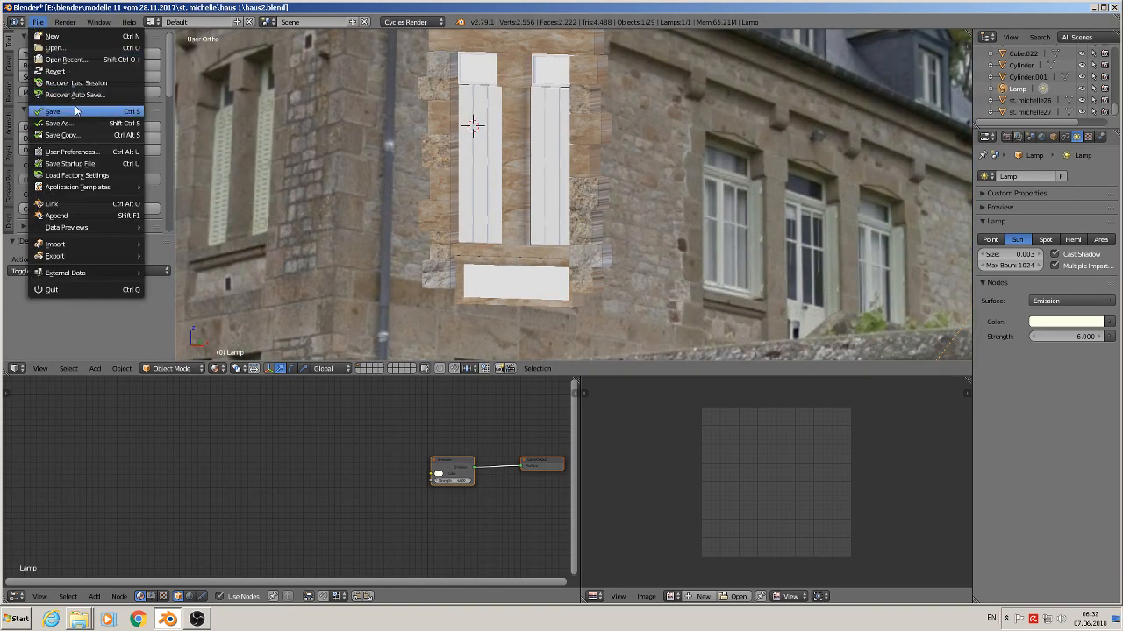
click(110, 112)
- Enlarge the 3D viewport downward, switch it to Rendered shading and examine the lit stones and shutters
scroll(496, 186, up, 2)
scroll(496, 186, down, 1)
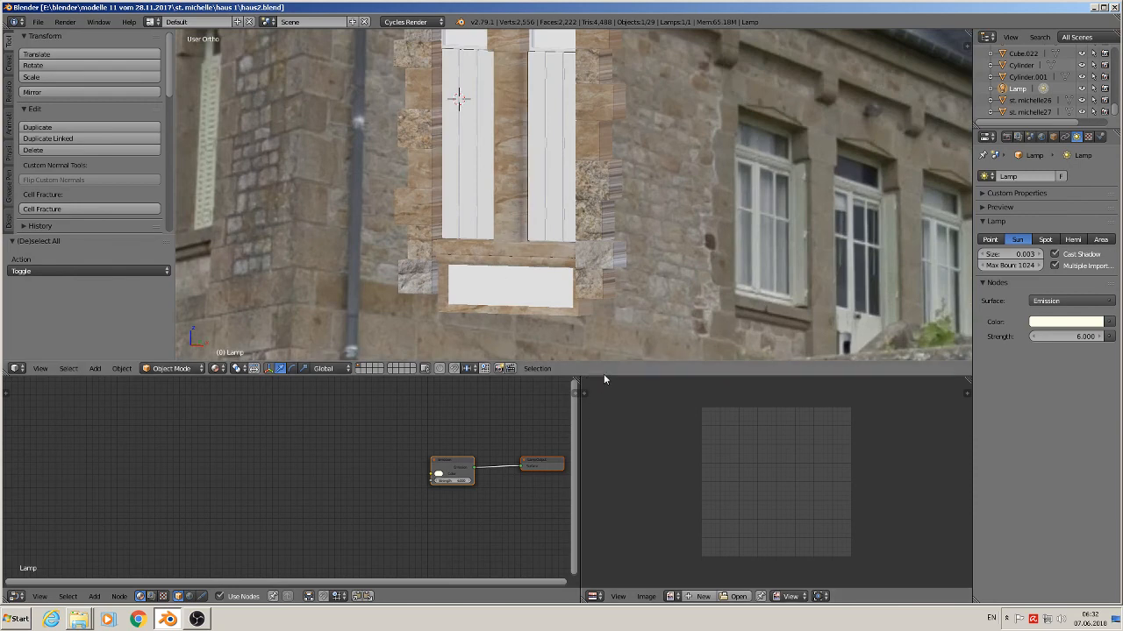
drag(603, 374, 602, 470)
click(226, 466)
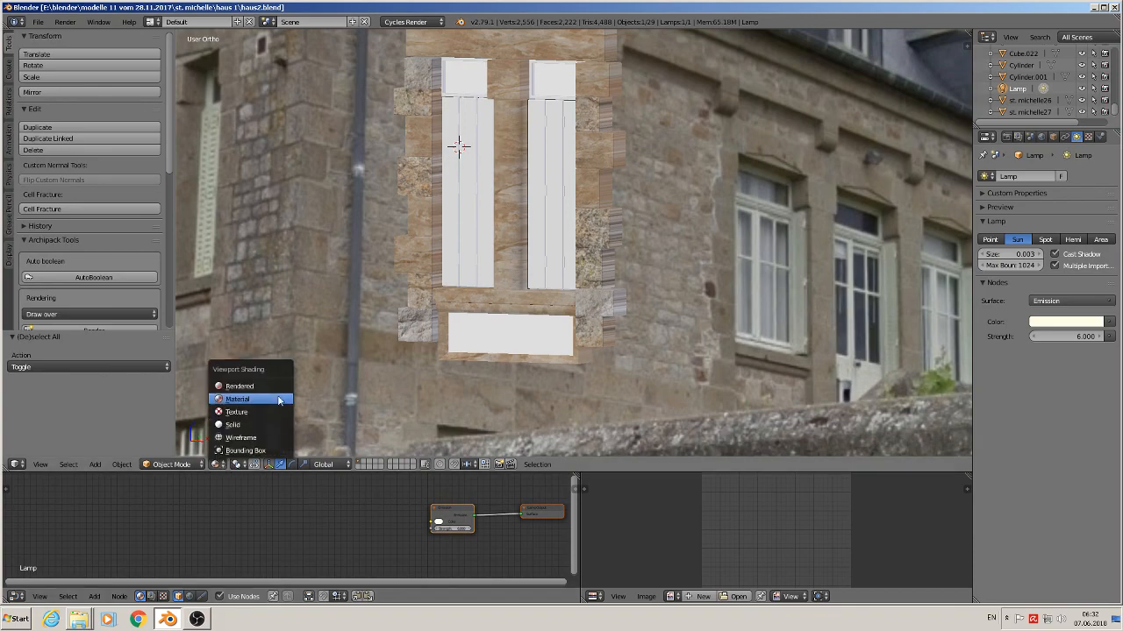
click(289, 386)
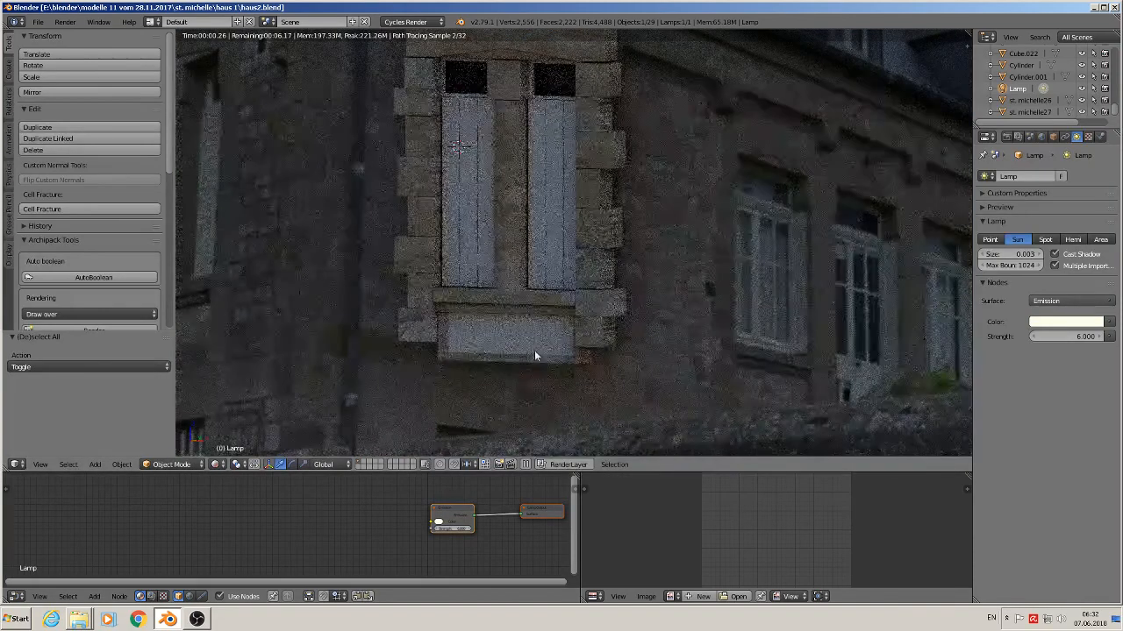
scroll(558, 269, up, 1)
shift+middle_drag(840, 264, 577, 231)
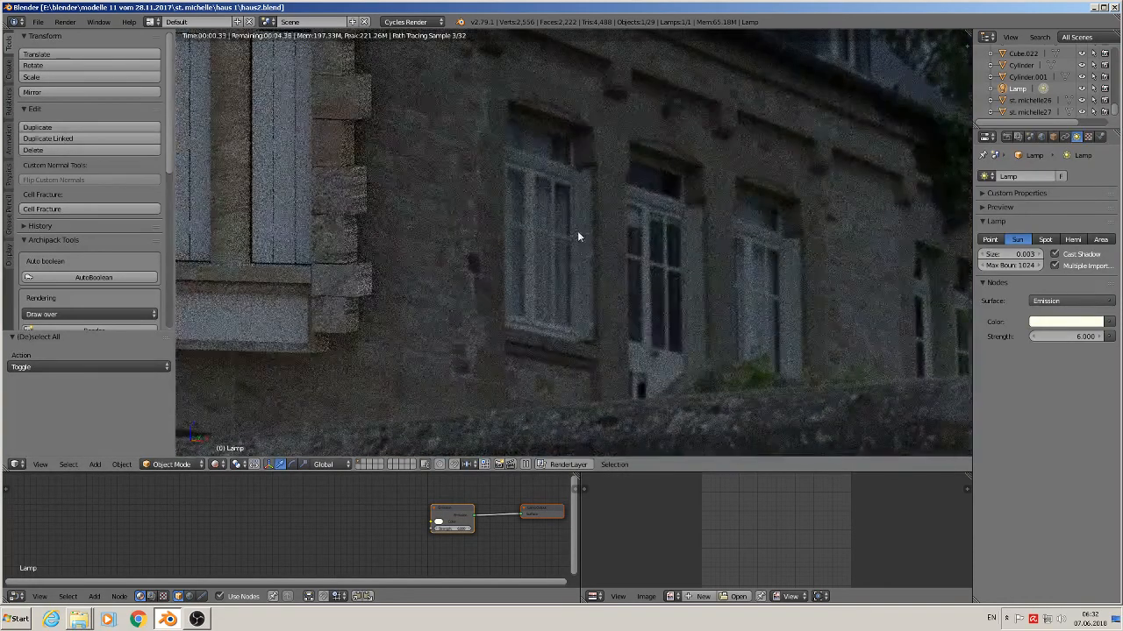
shift+middle_drag(468, 208, 764, 433)
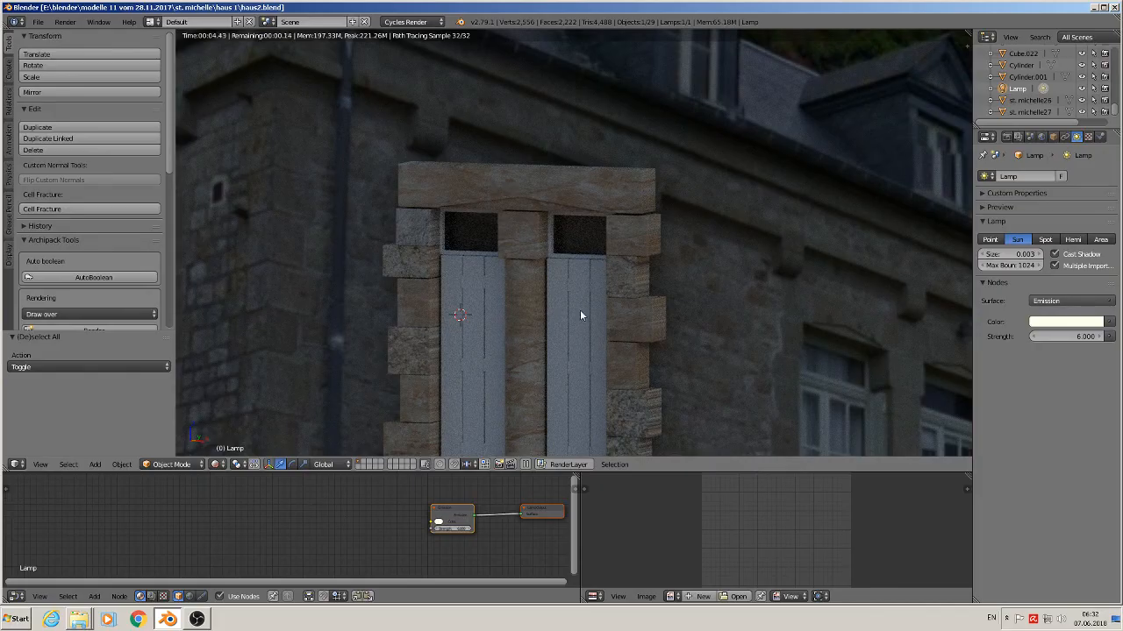
scroll(630, 343, down, 2)
shift+middle_drag(634, 340, 618, 240)
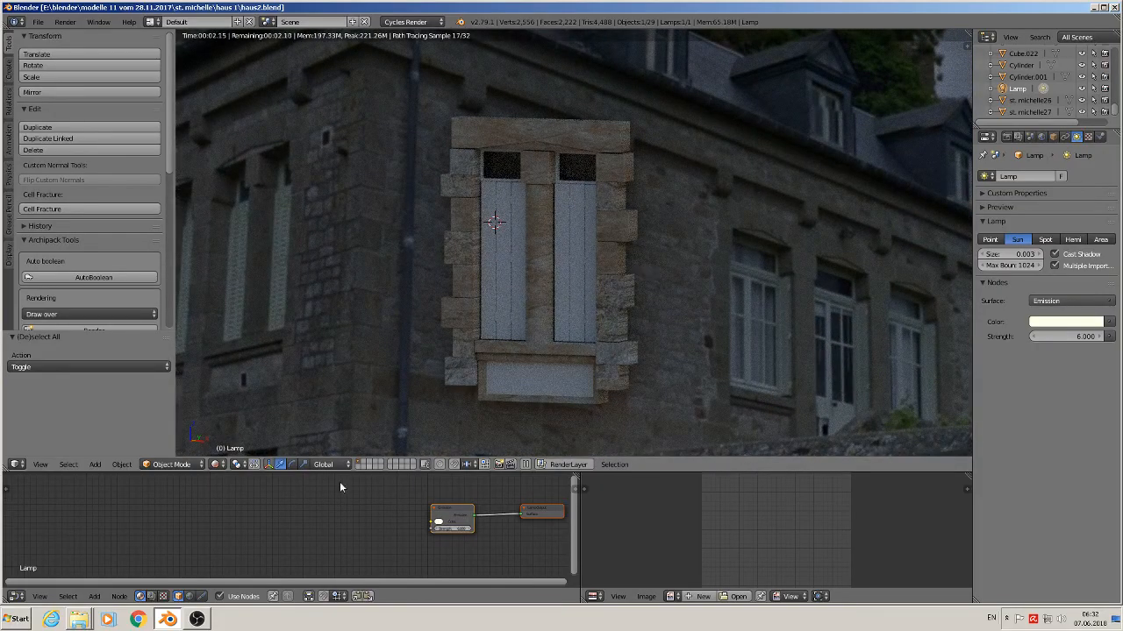
- Return the viewport to Material shading and show the whole house around the window model
click(216, 465)
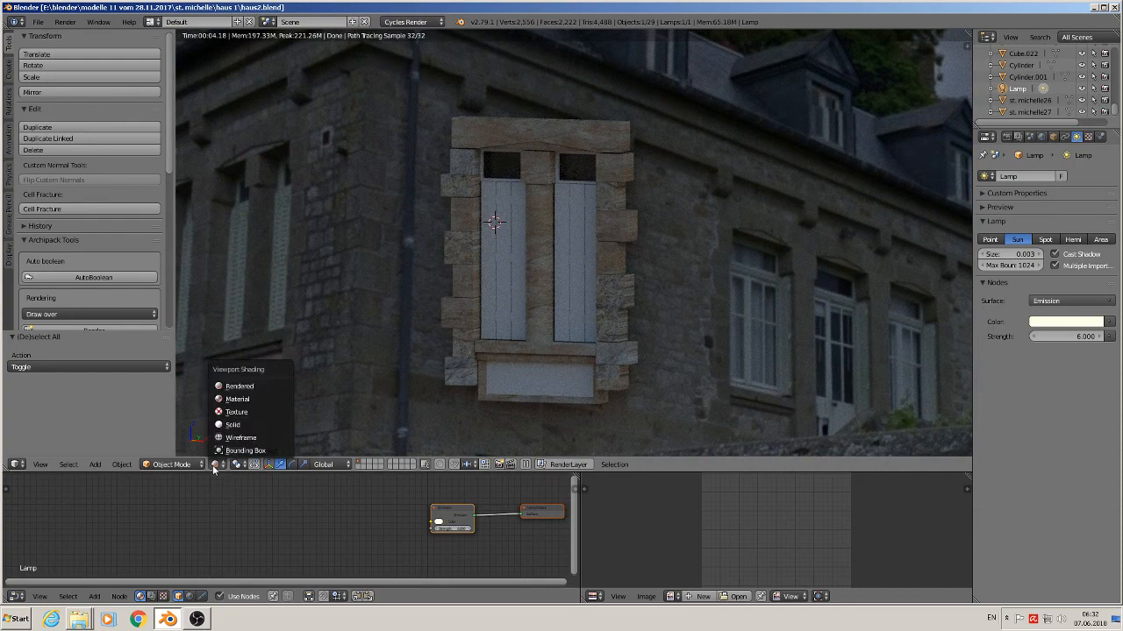
click(237, 399)
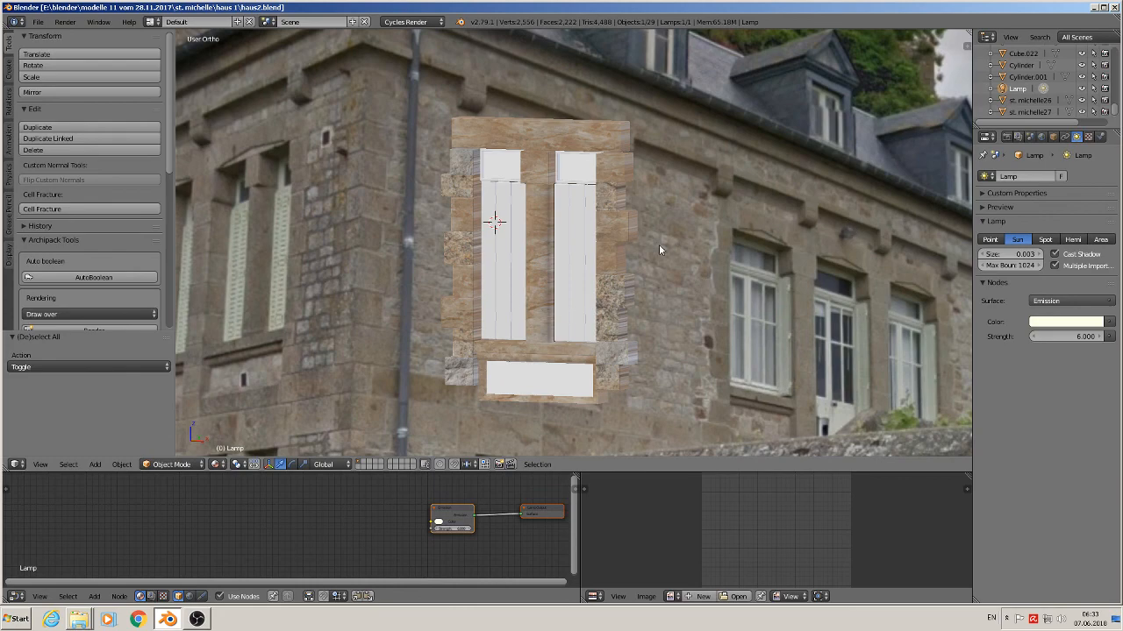
scroll(675, 285, down, 3)
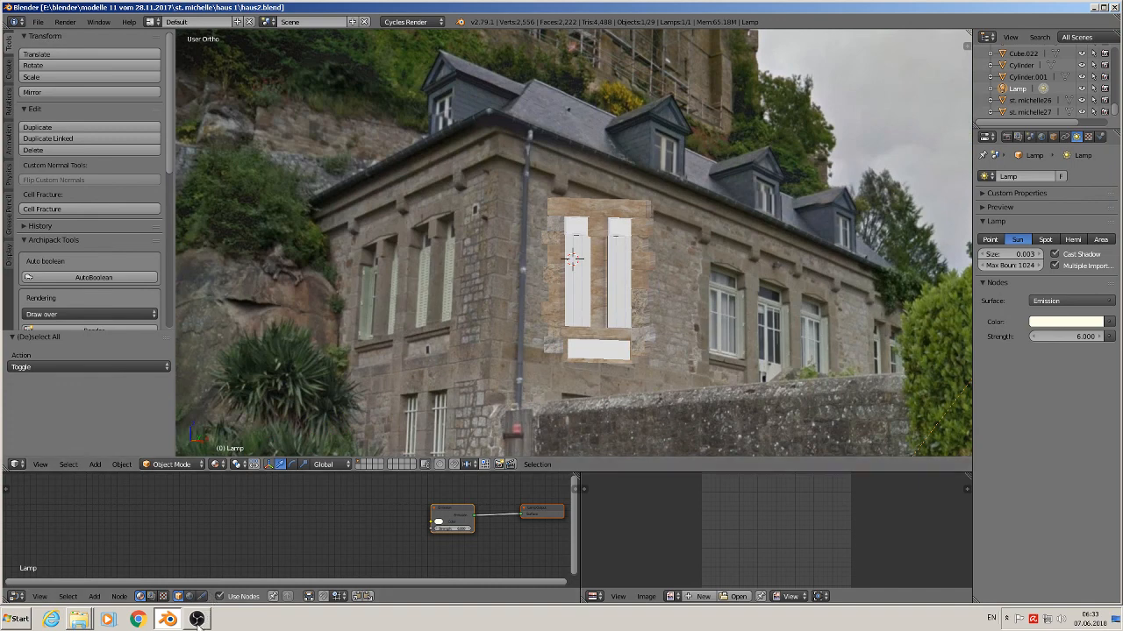
click(38, 21)
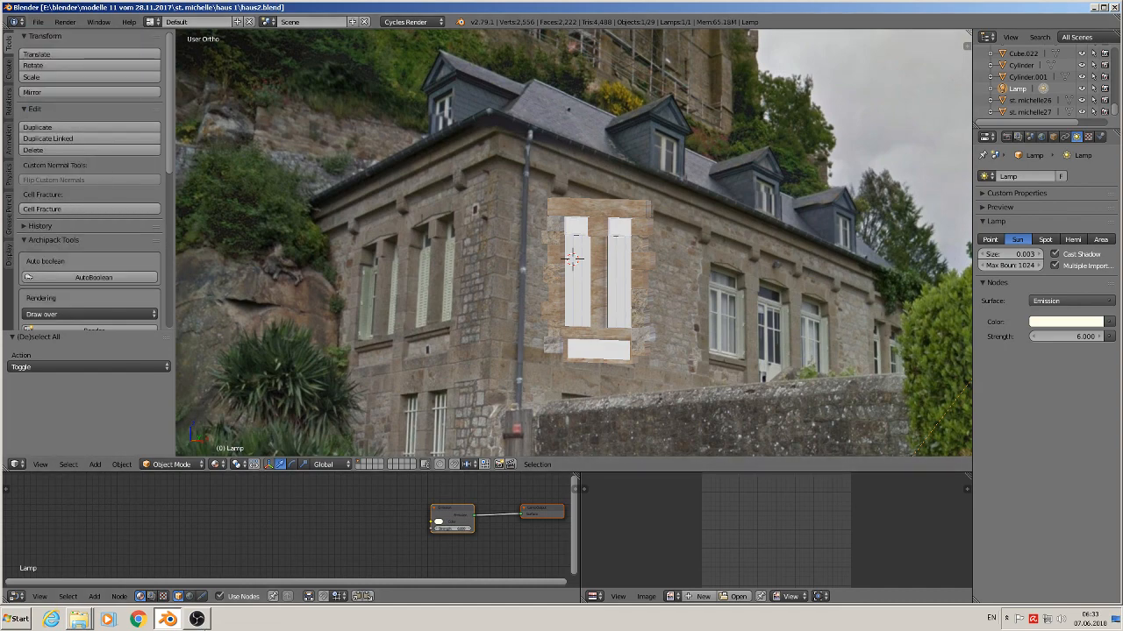